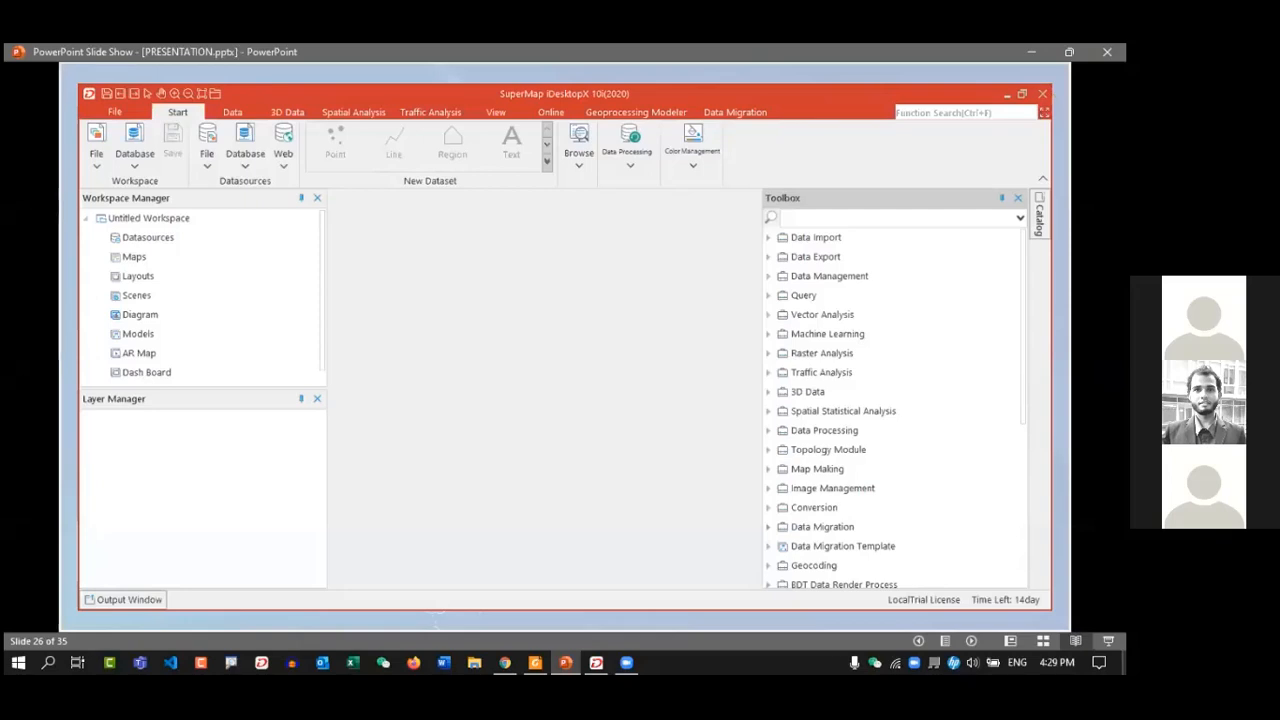
- Switch from the slide show to Chrome and open the SuperMap website's Download & Online Help page
key(Right)
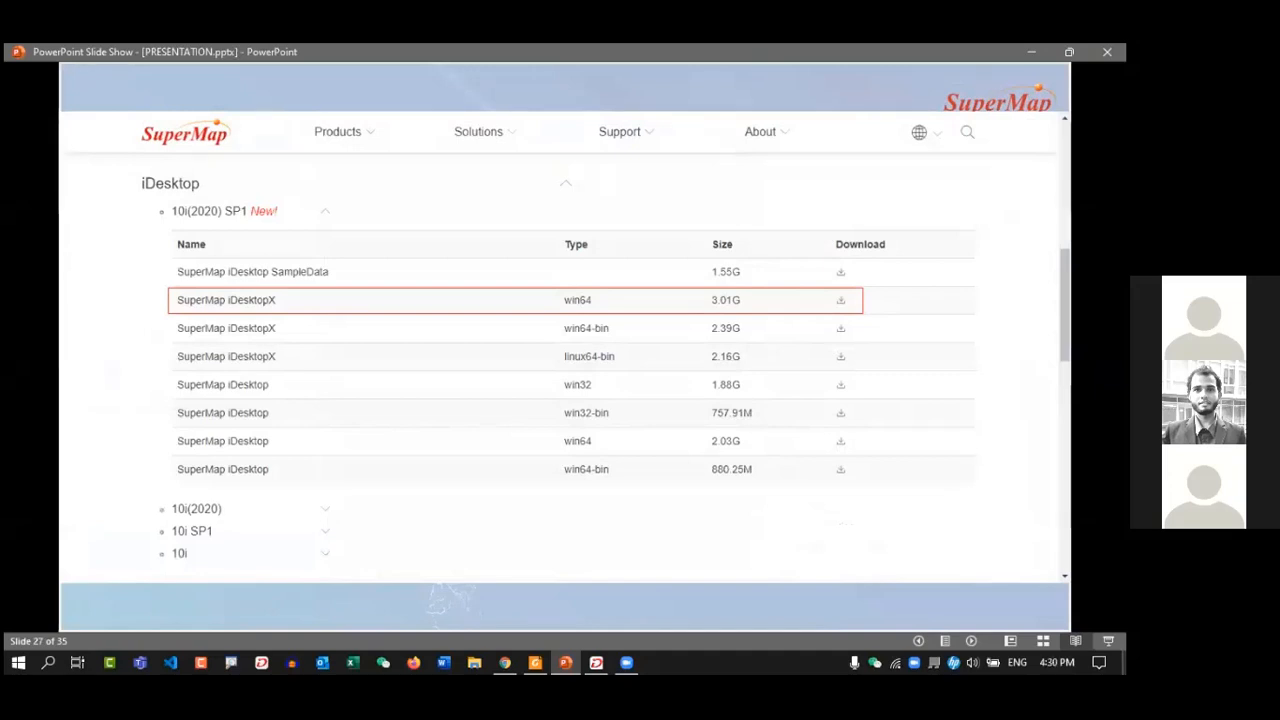
click(514, 655)
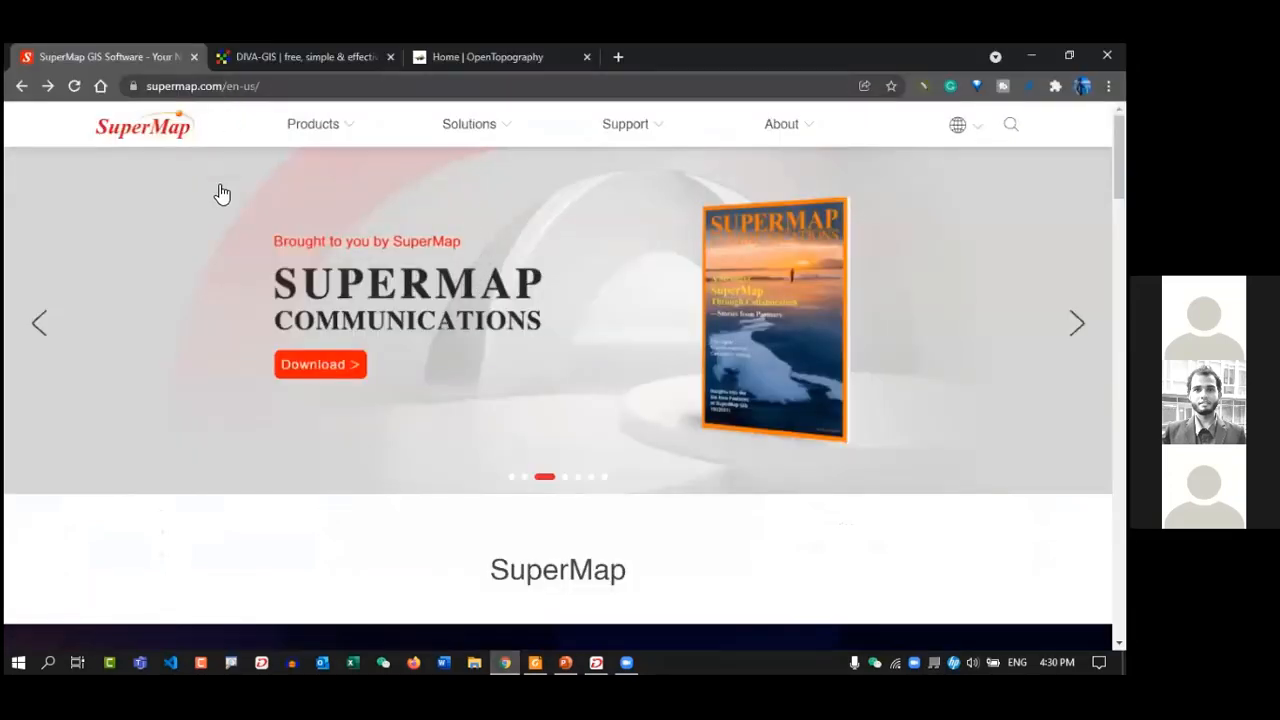
click(231, 656)
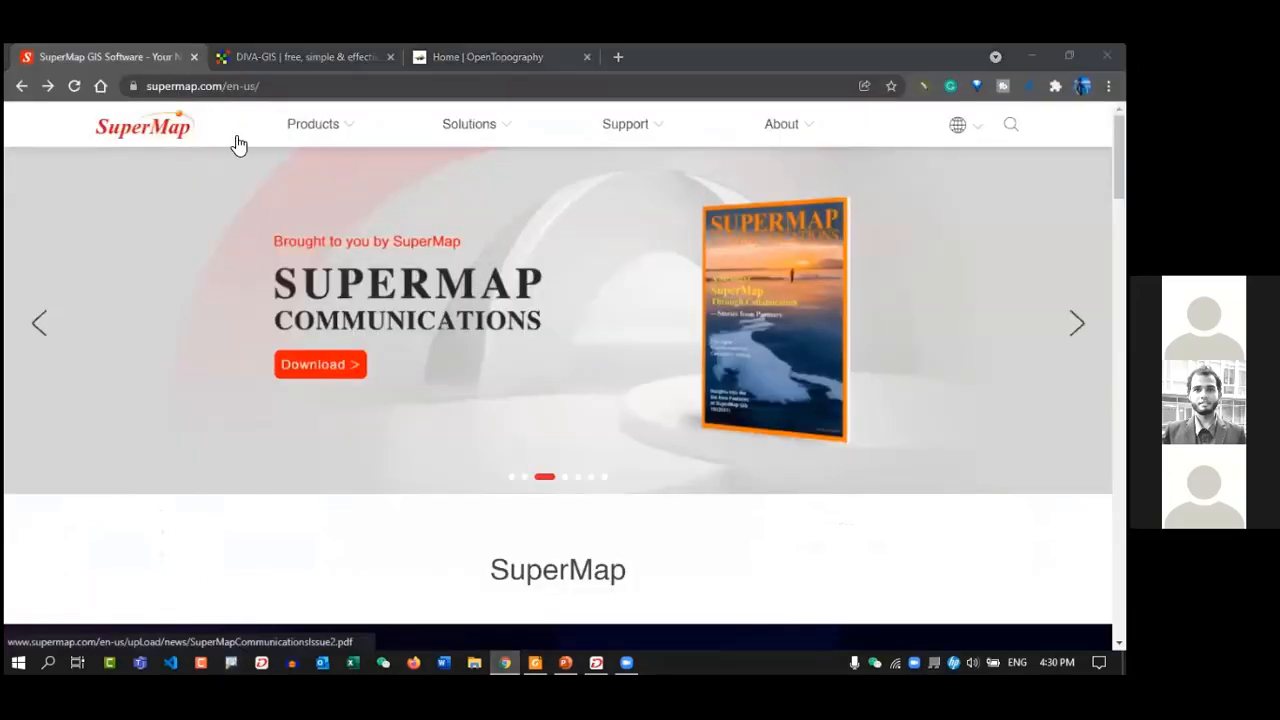
click(283, 86)
mouse_move(232, 205)
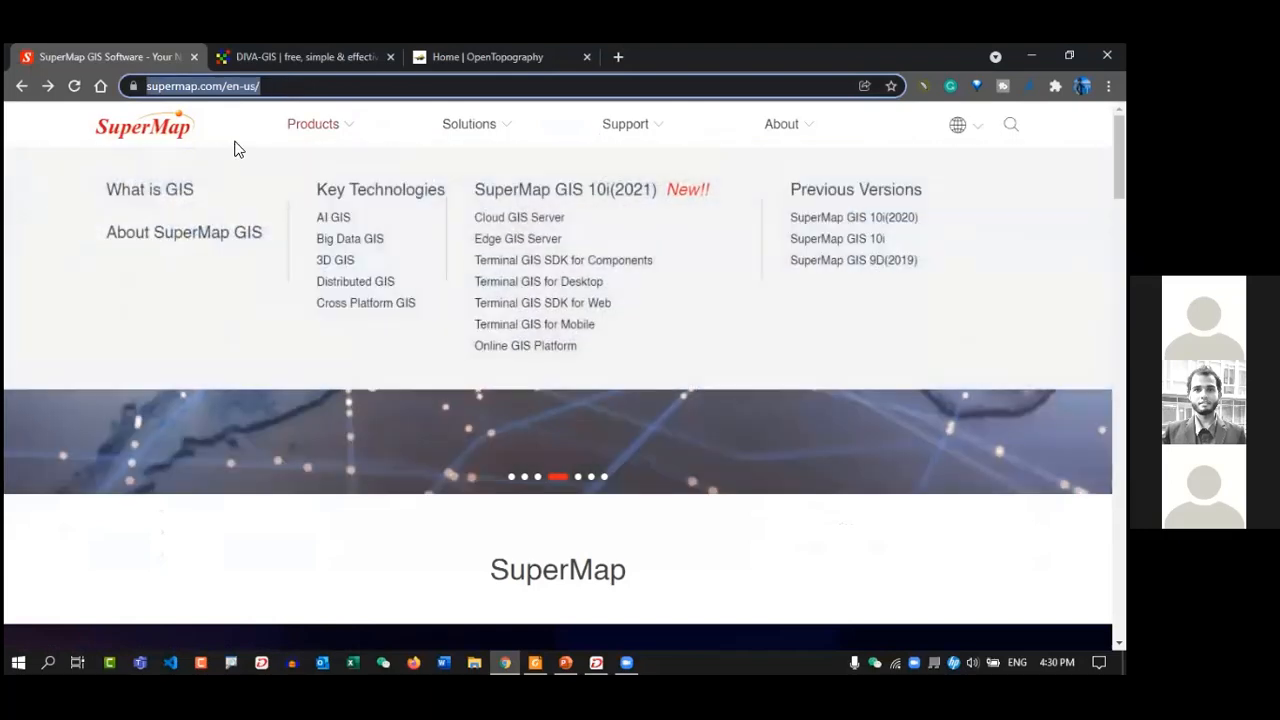
click(397, 340)
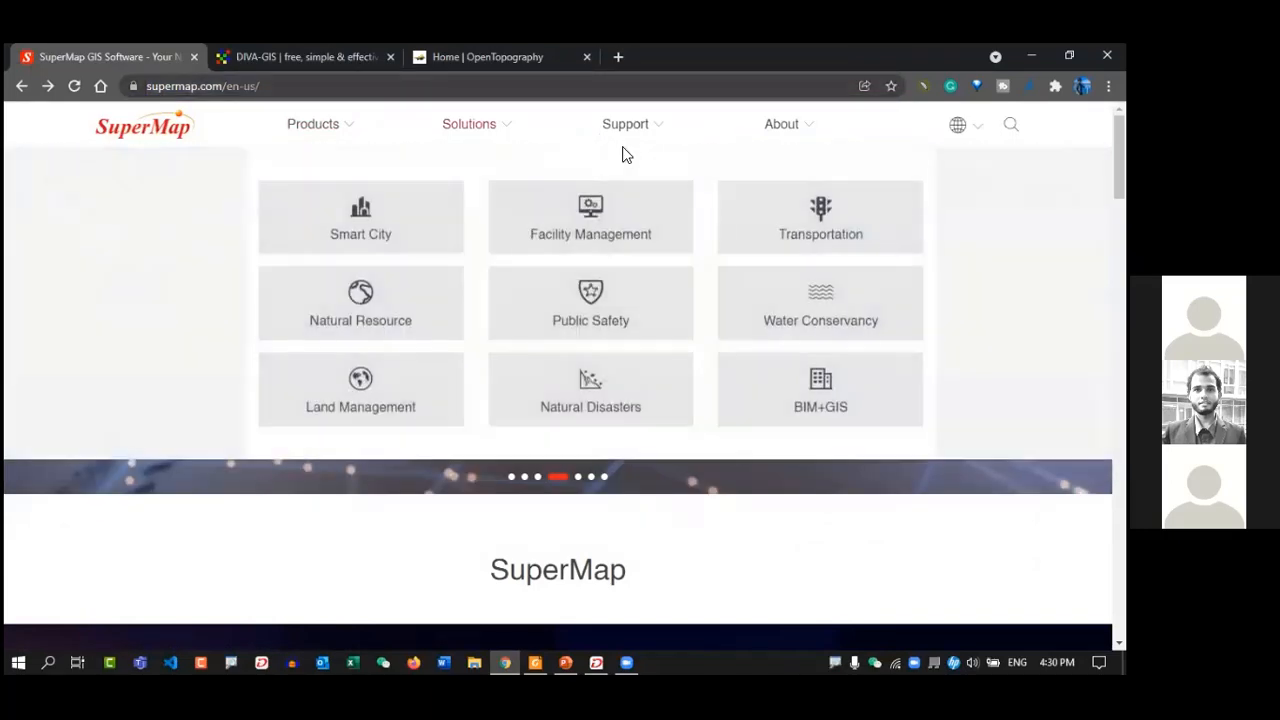
mouse_move(626, 150)
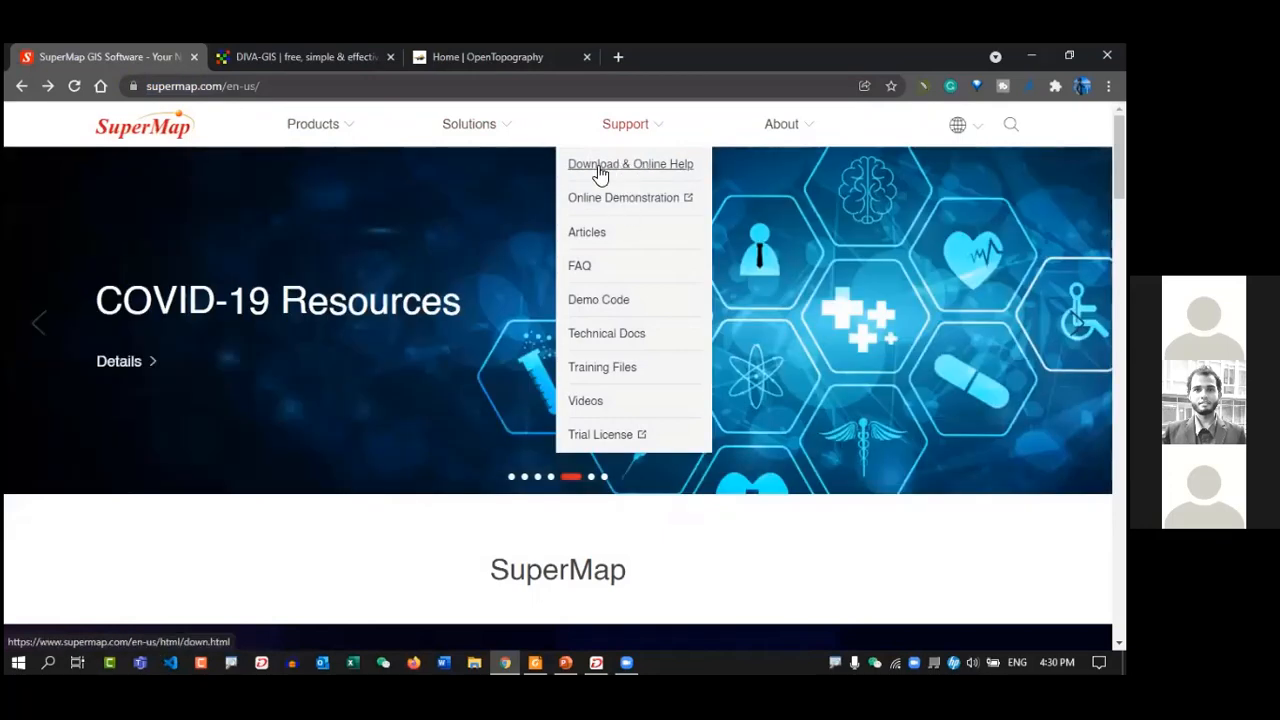
click(640, 168)
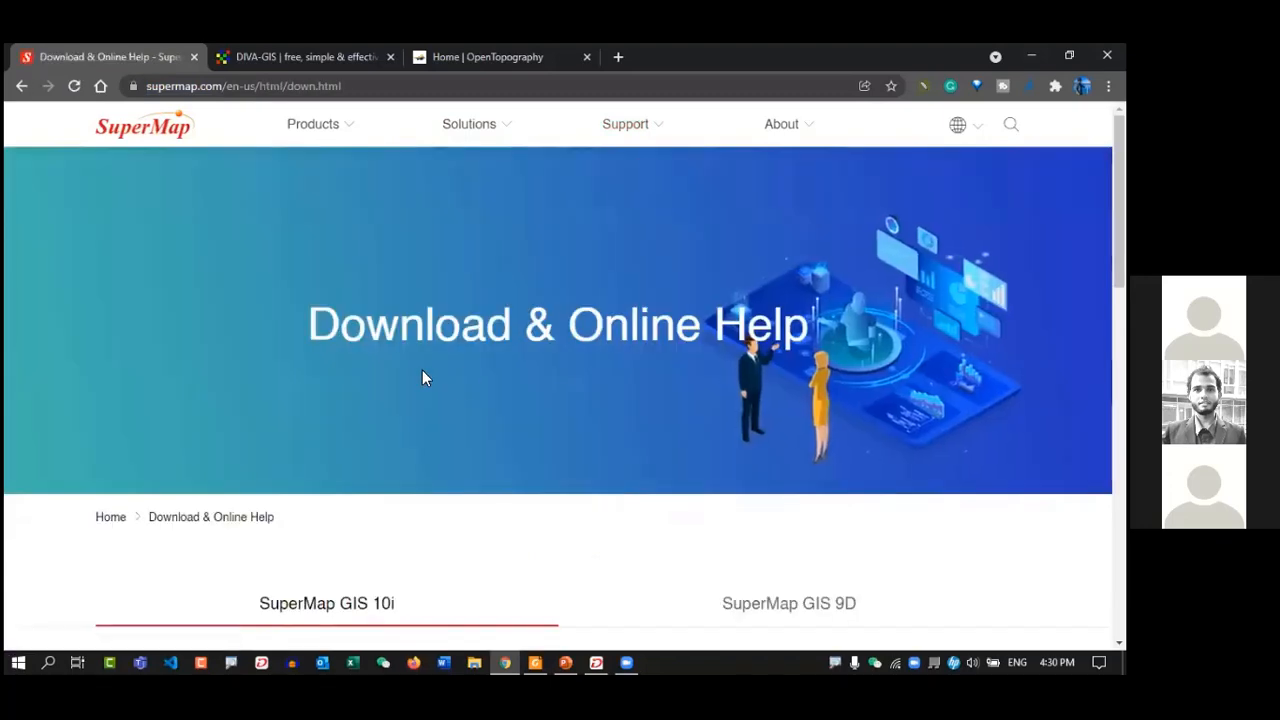
- Find iDesktop in the SuperMap GIS 10i product list and expand its 10i(2021) downloads
scroll(690, 374, down, 5)
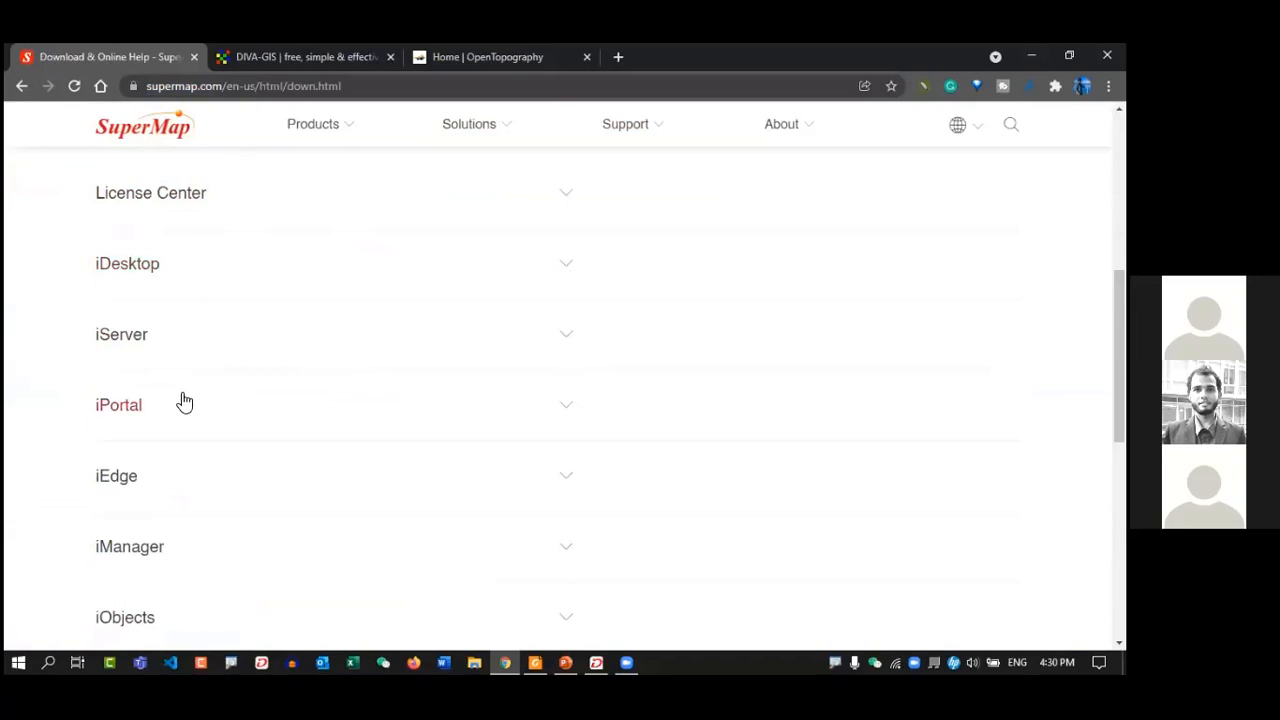
scroll(171, 349, down, 1)
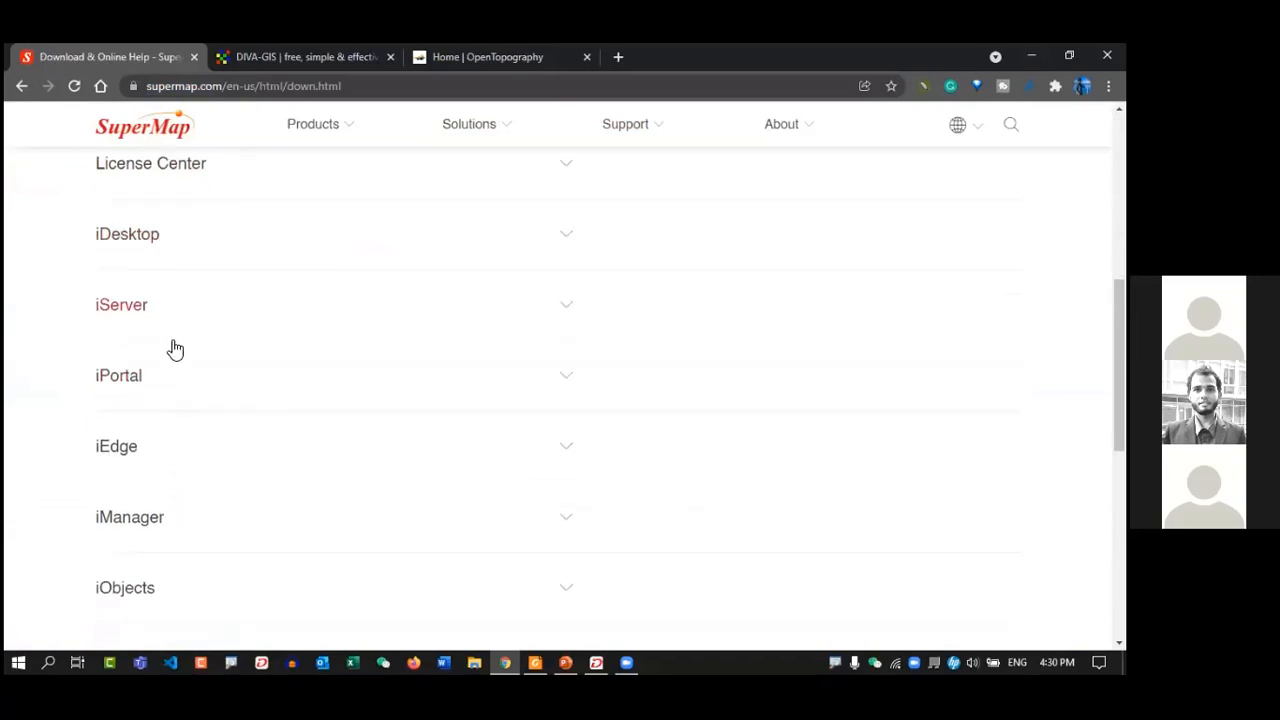
scroll(246, 400, down, 1)
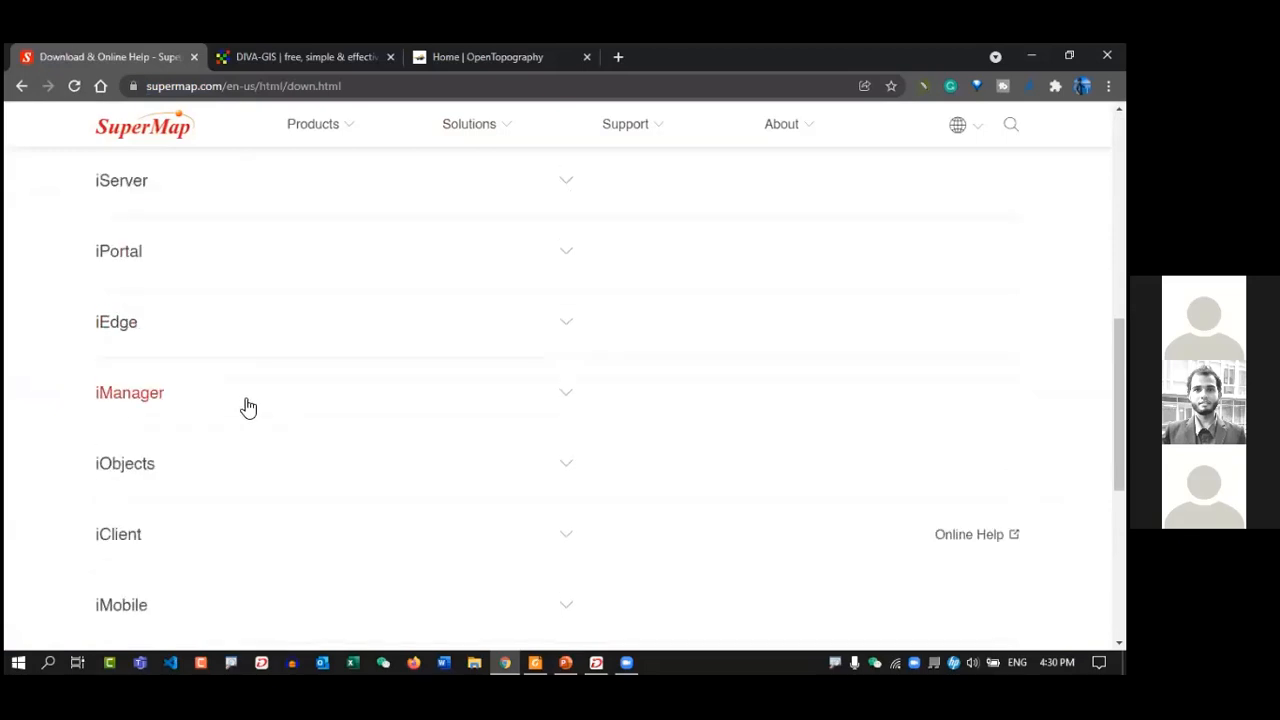
scroll(290, 370, down, 2)
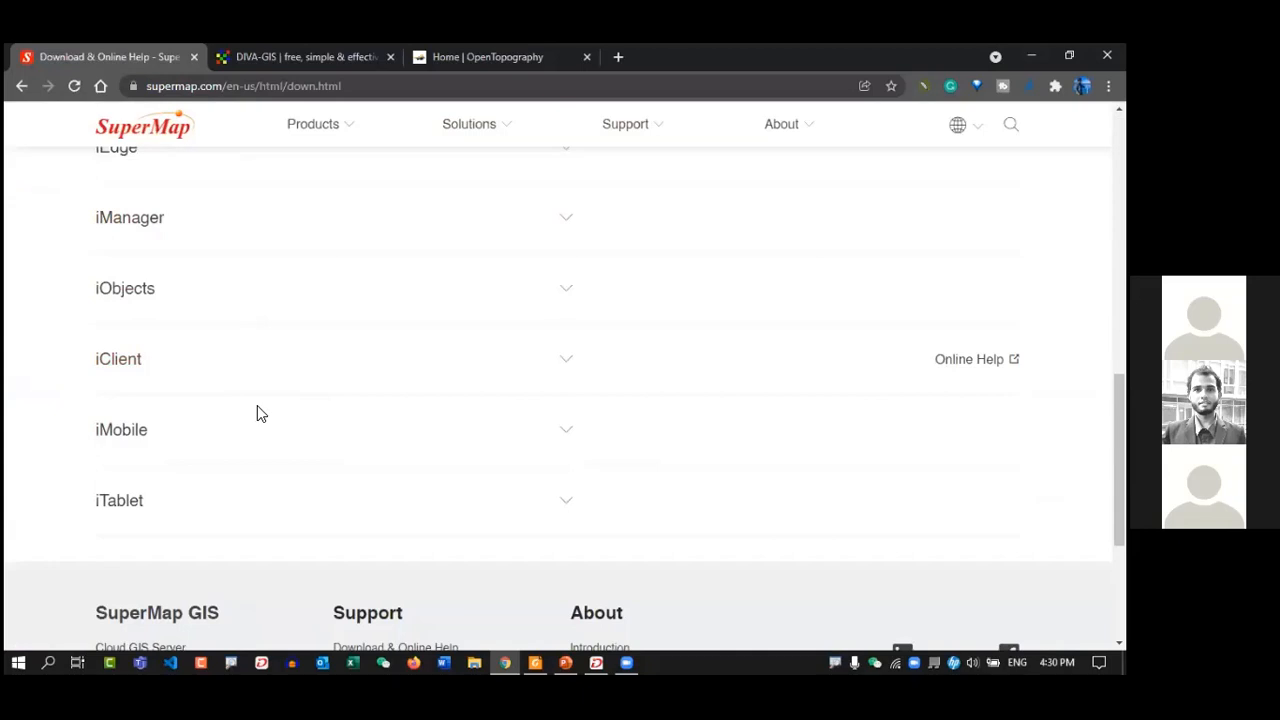
scroll(200, 180, up, 4)
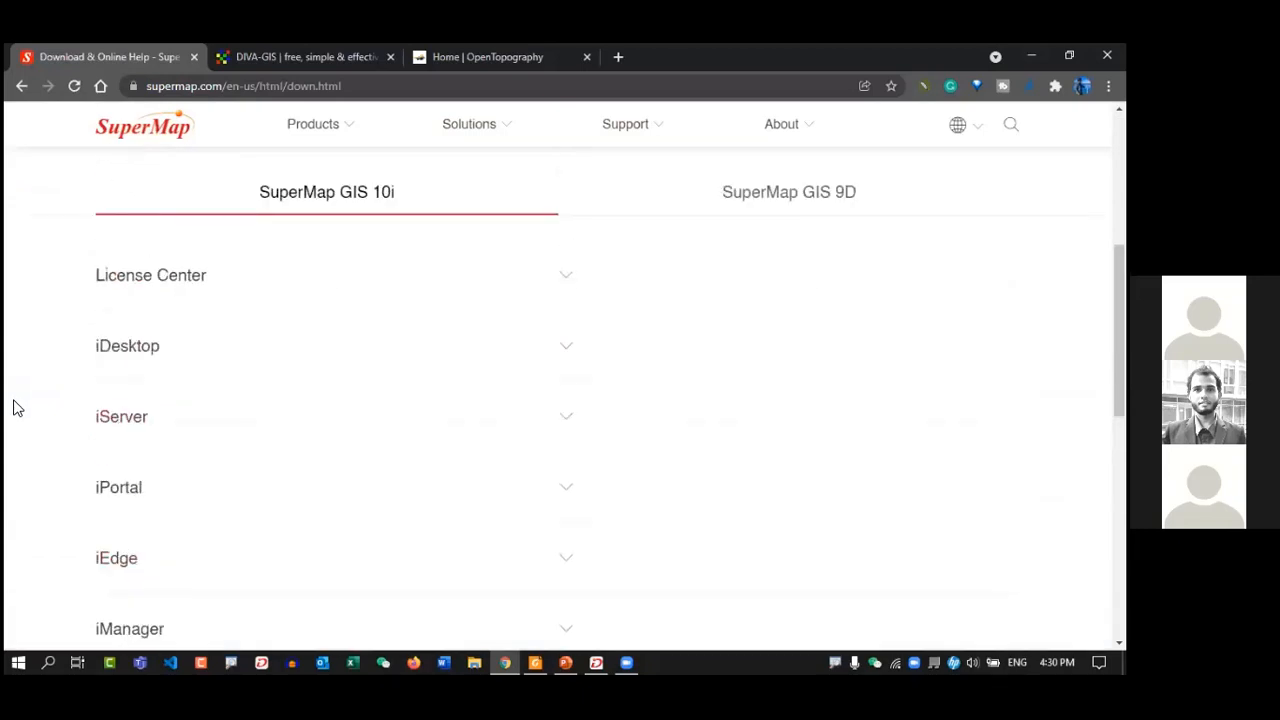
click(566, 350)
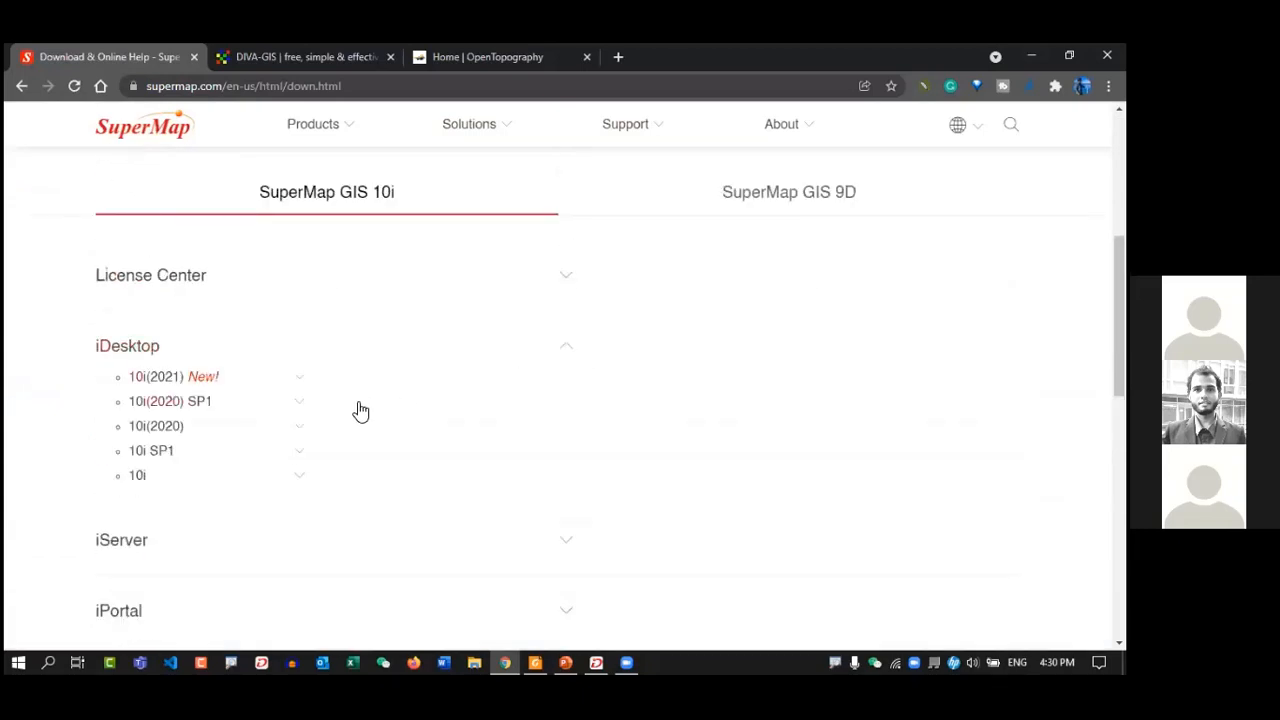
click(304, 374)
scroll(280, 405, down, 1)
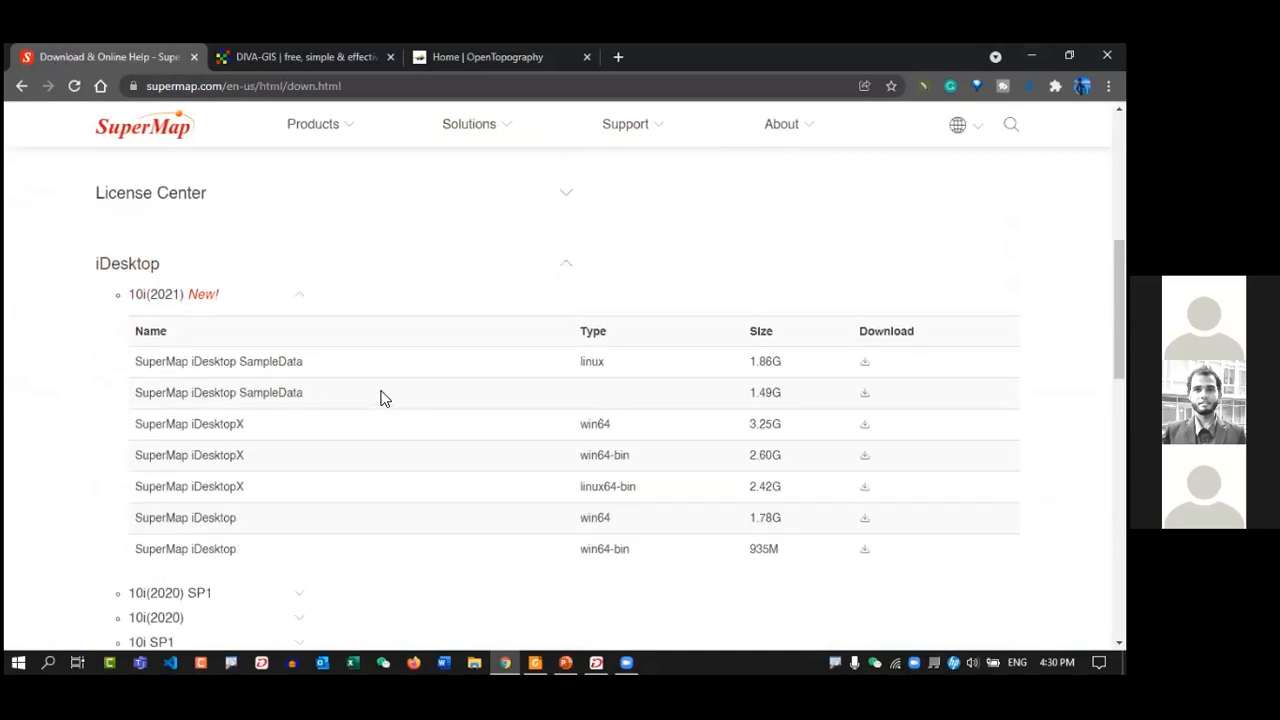
scroll(365, 455, down, 1)
scroll(365, 455, down, 1)
- Examine the SuperMap iDesktopX and iDesktop packages for 10i(2021), comparing their platform types and download sizes
drag(136, 262, 257, 262)
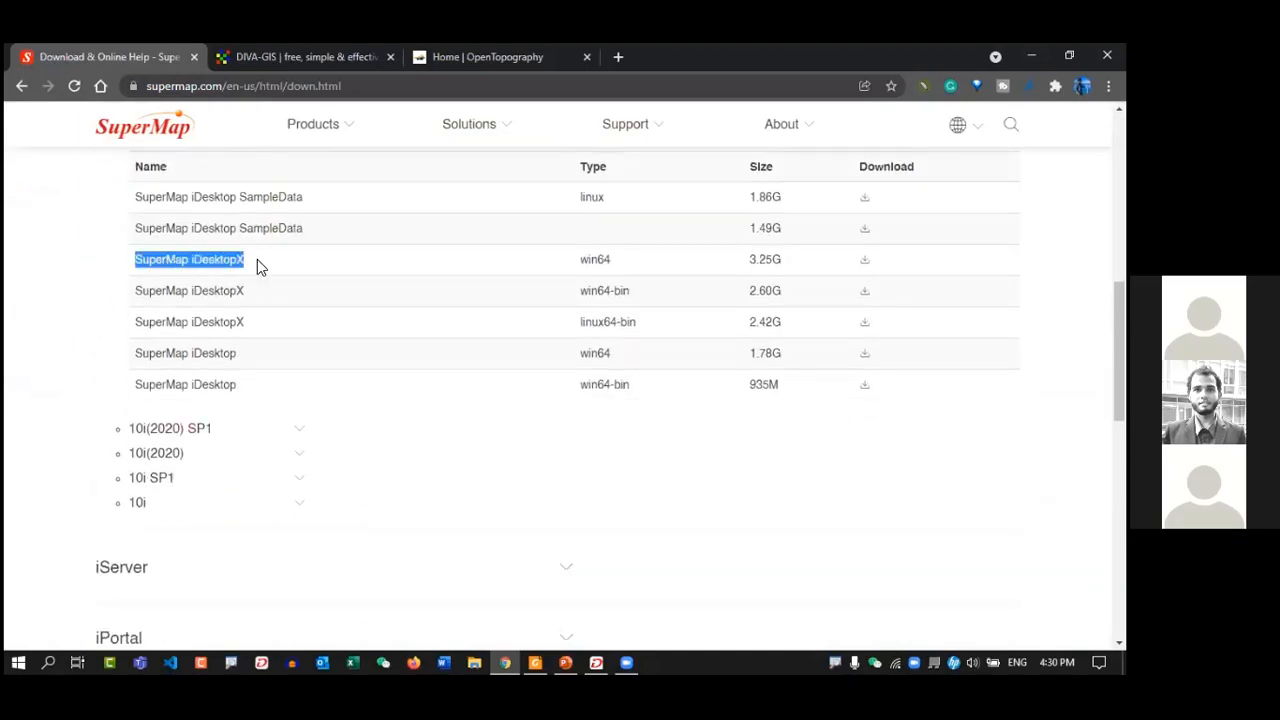
click(316, 270)
double_click(140, 291)
drag(219, 294, 254, 297)
click(227, 342)
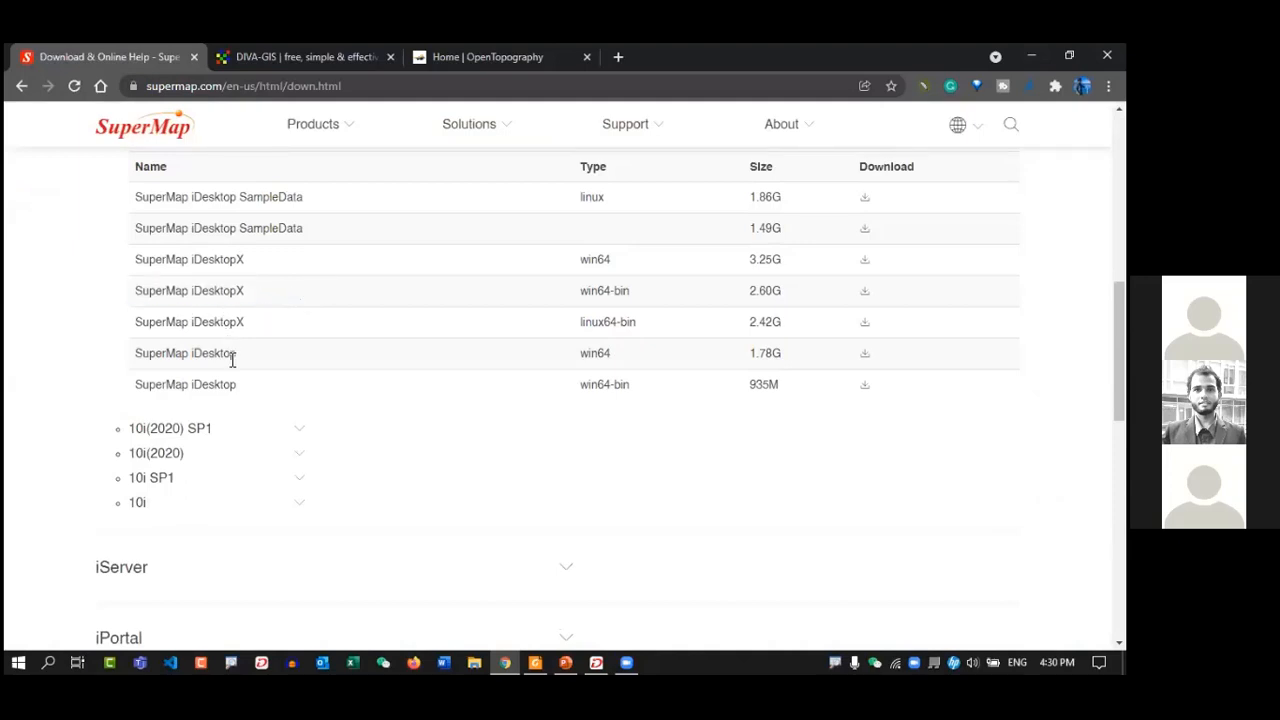
drag(138, 352, 343, 351)
click(590, 352)
scroll(840, 406, up, 2)
scroll(723, 406, down, 1)
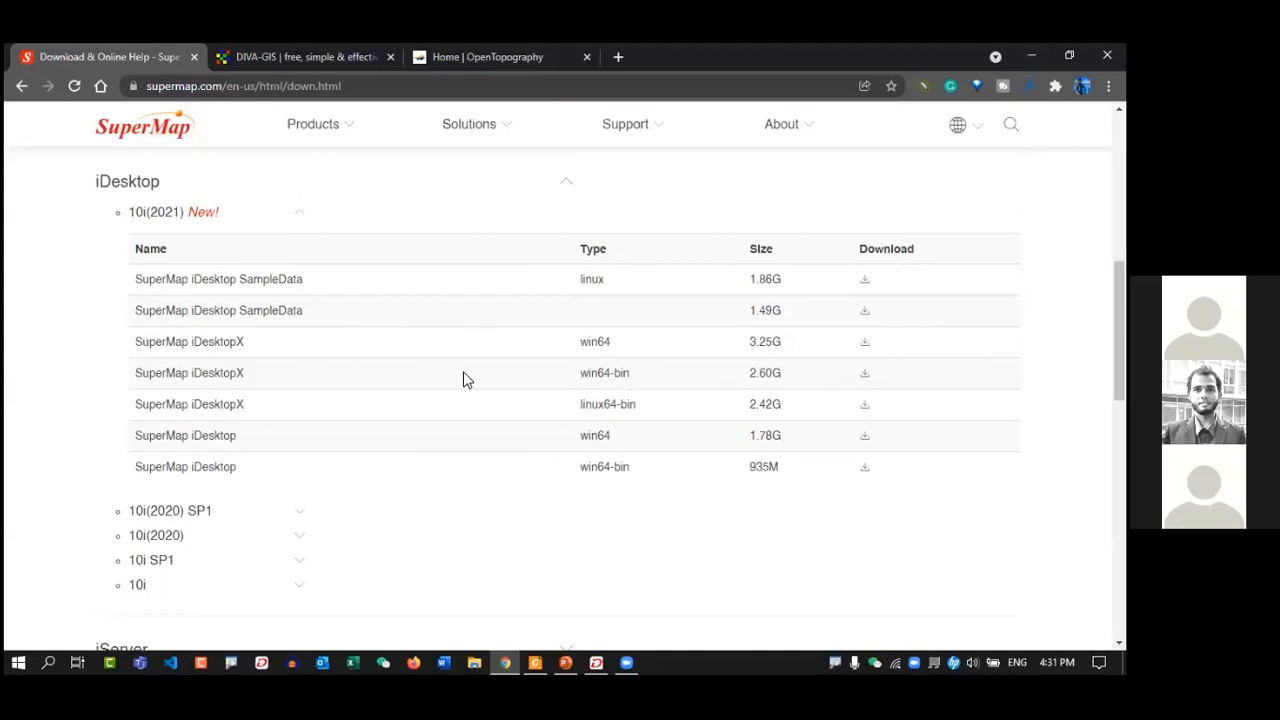
drag(137, 437, 272, 443)
click(333, 437)
scroll(409, 437, down, 2)
scroll(440, 400, up, 3)
scroll(453, 390, down, 1)
scroll(673, 425, down, 1)
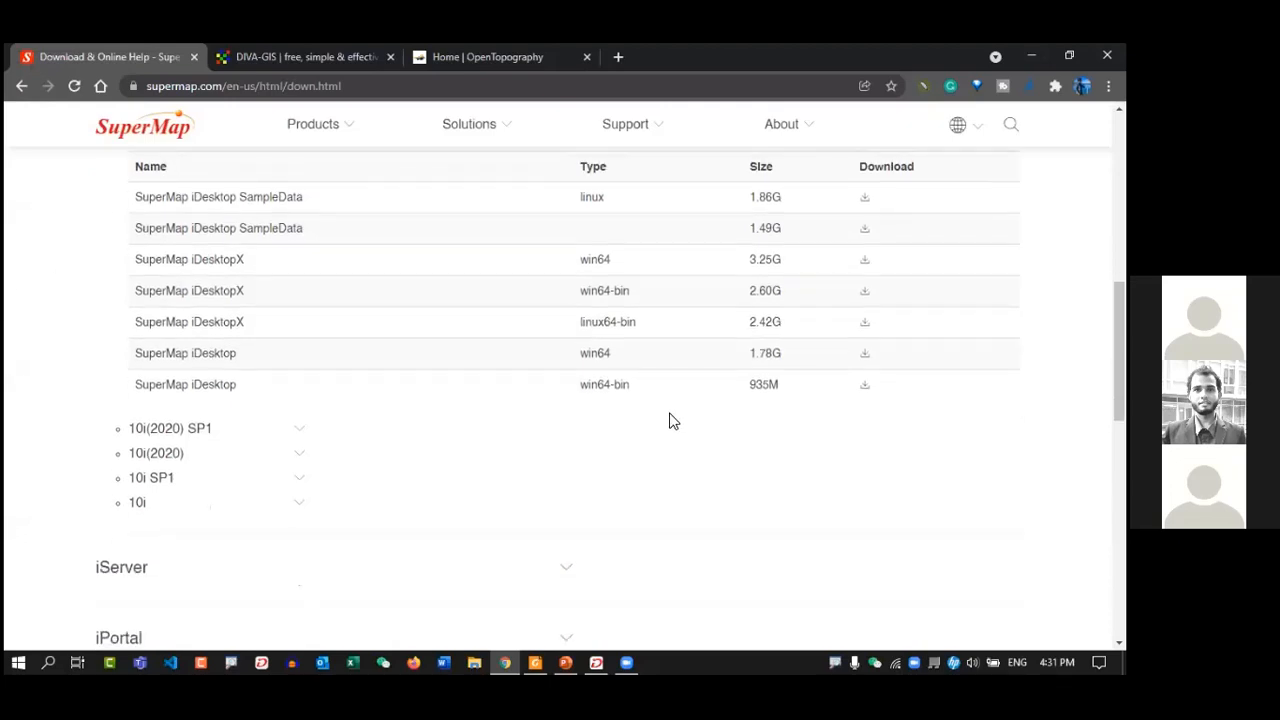
- Switch to the PowerPoint slide show, review the installation and data-download slides, and return to the SuperMap Demonstration slide
click(566, 661)
key(Right)
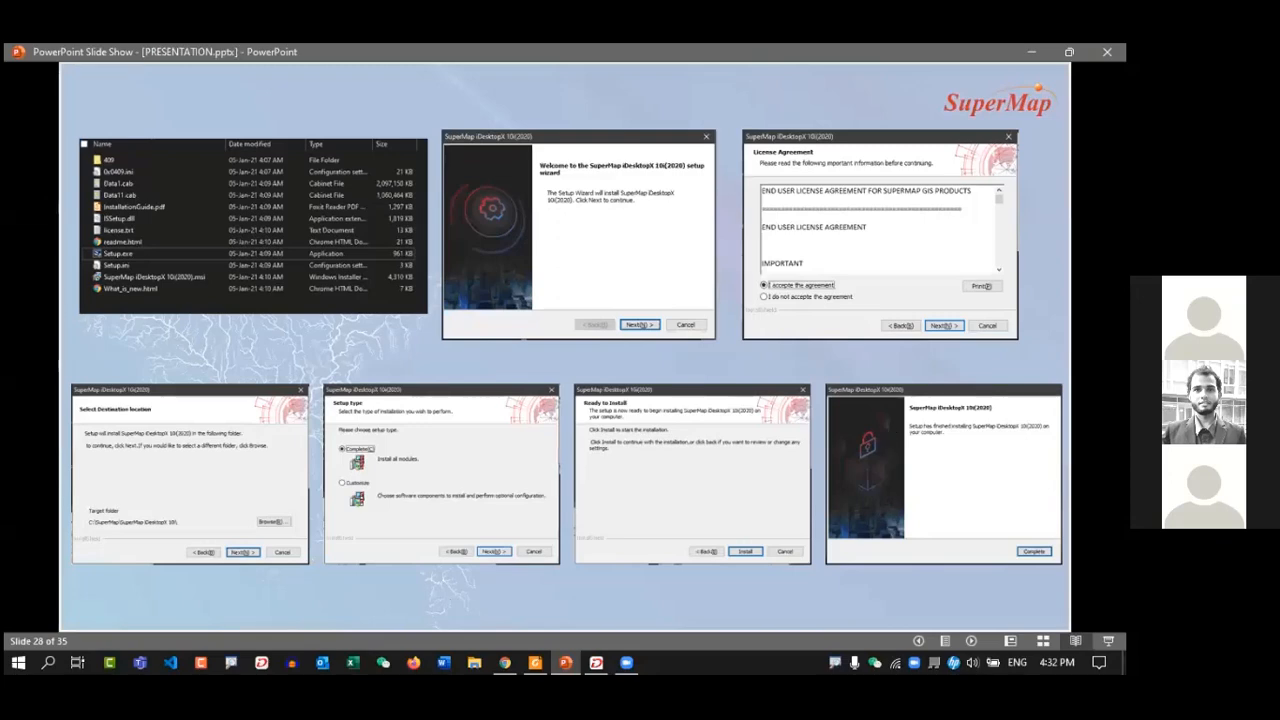
key(Right)
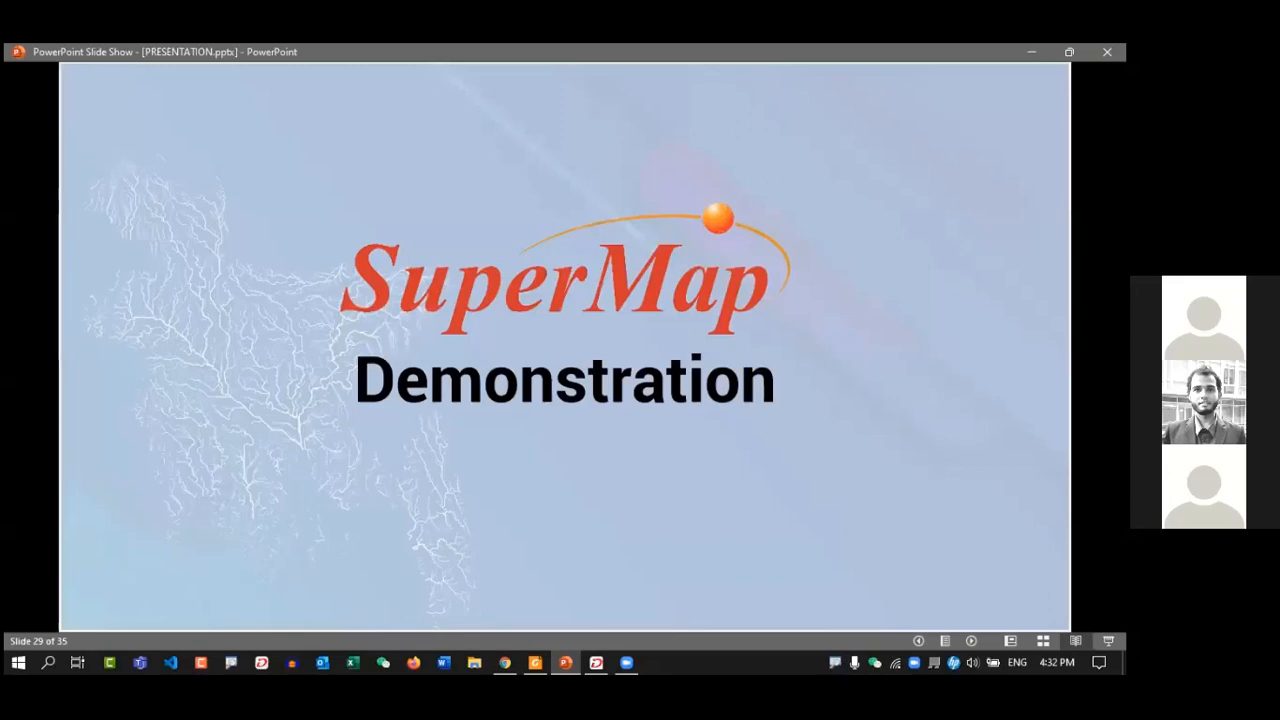
key(Right)
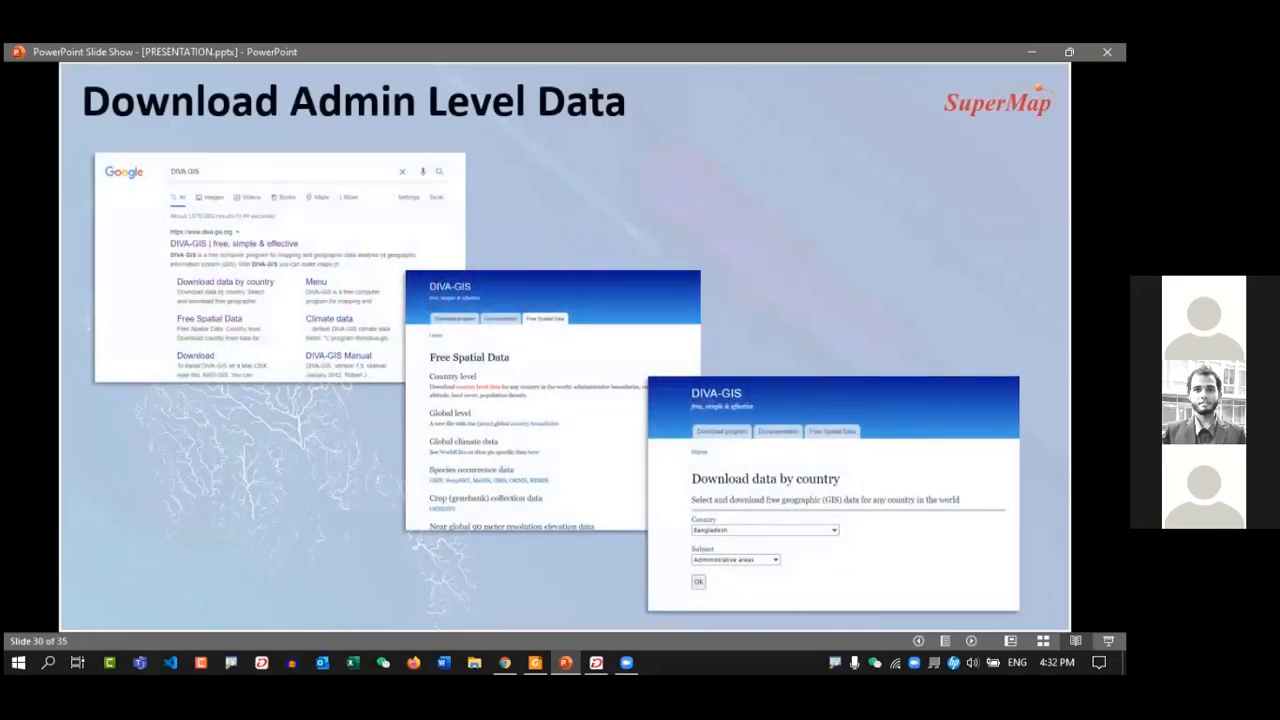
key(Right)
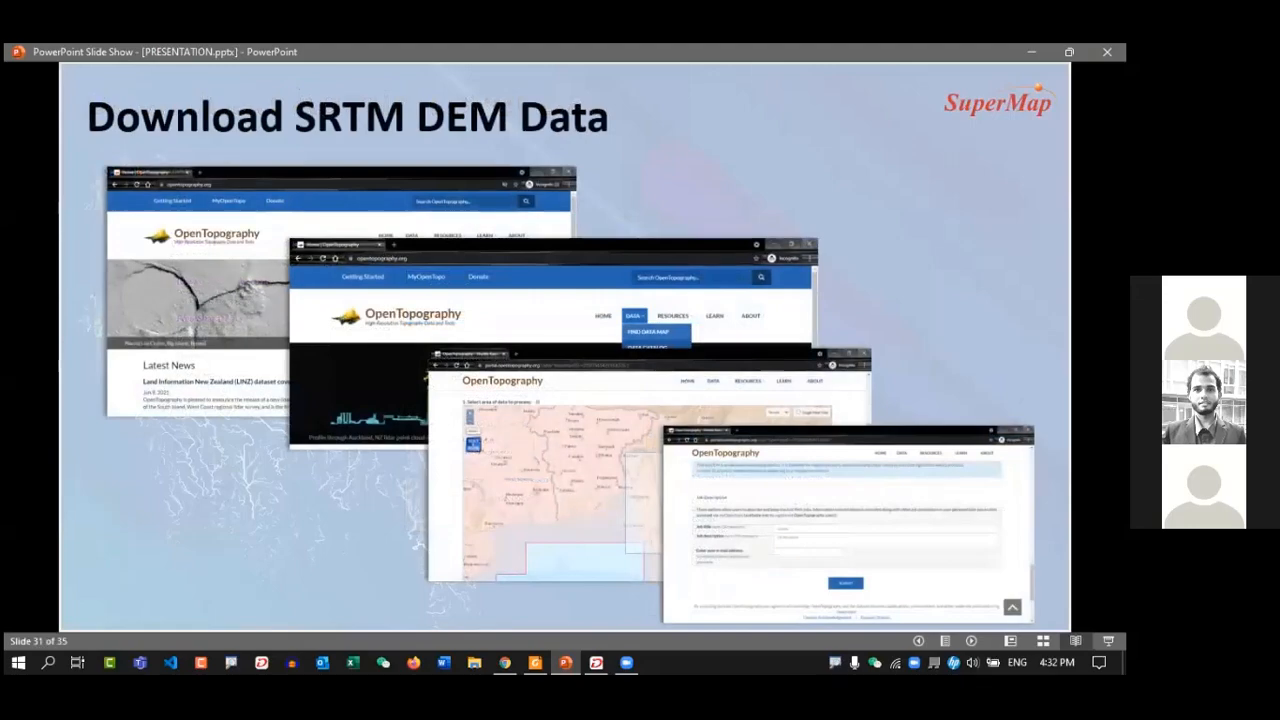
key(Left)
key(Left)
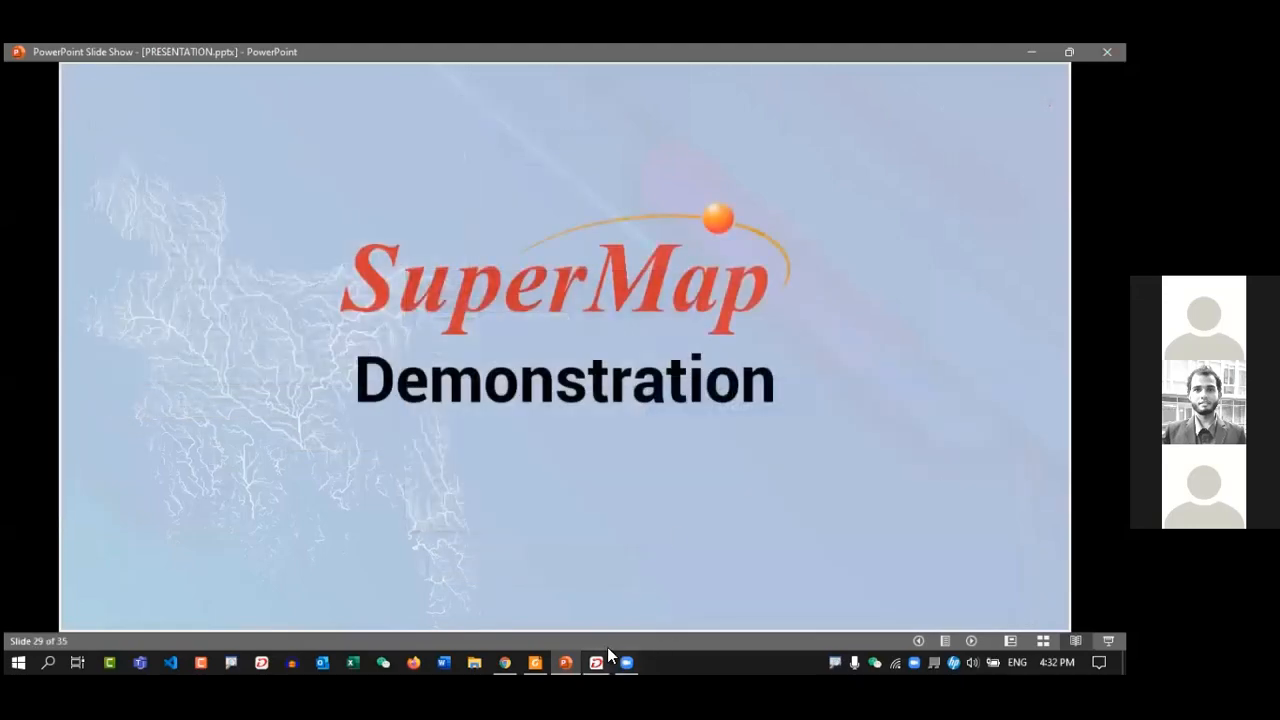
- Switch to SuperMap iDesktopX and enlarge the Workspace Manager so that it reaches down to Resources
click(603, 660)
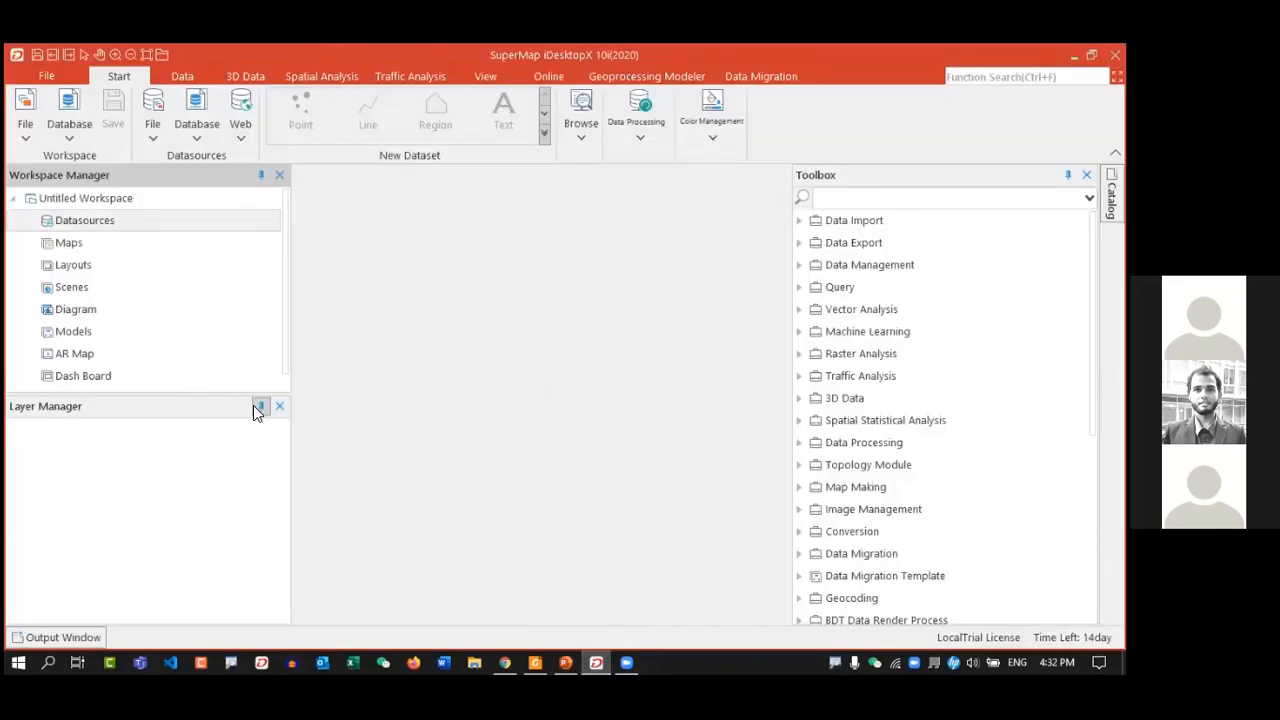
drag(234, 395, 222, 440)
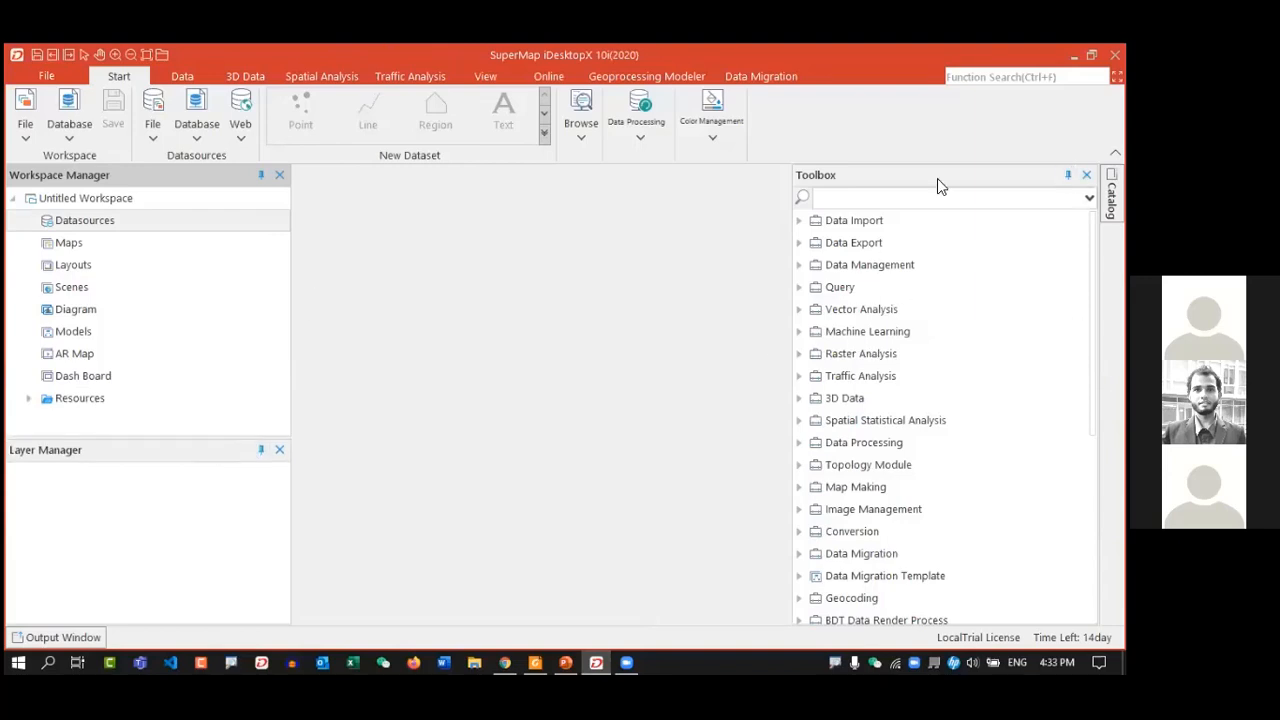
- Try the display toggles for Task Management, Catalog, Output Window and Toolbox, leaving only the Toolbox shown among these four
click(485, 77)
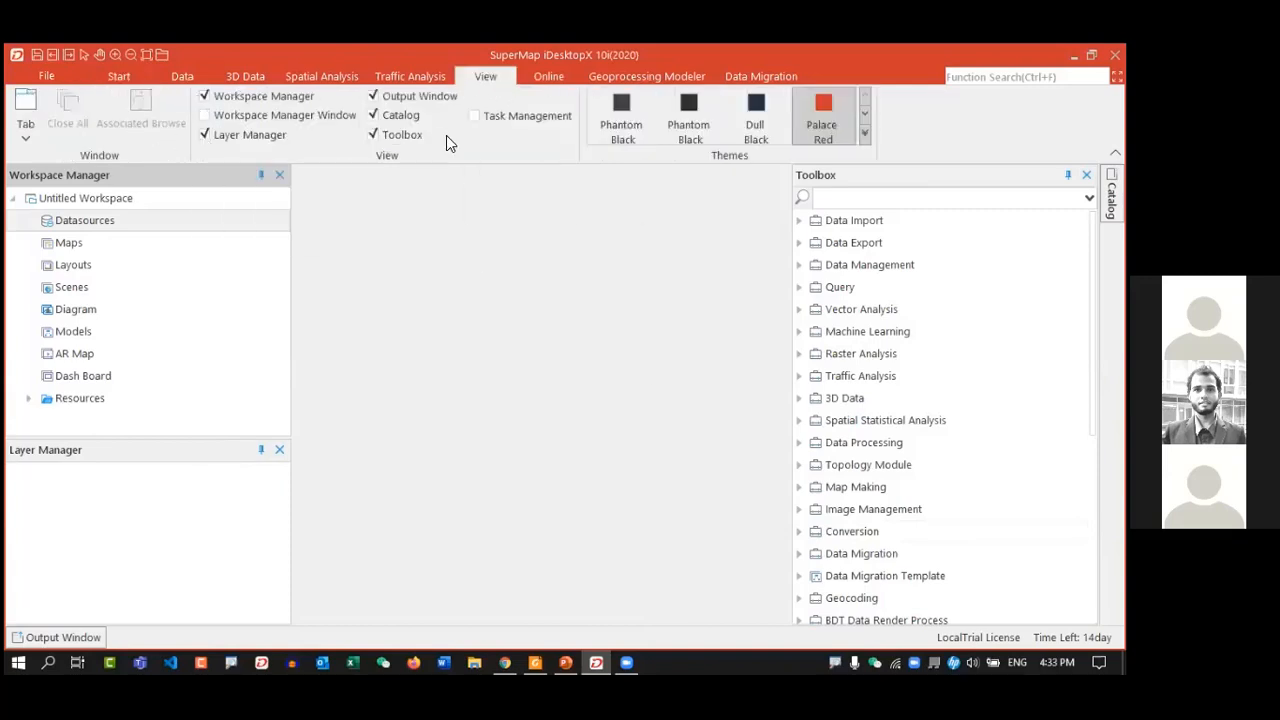
click(476, 116)
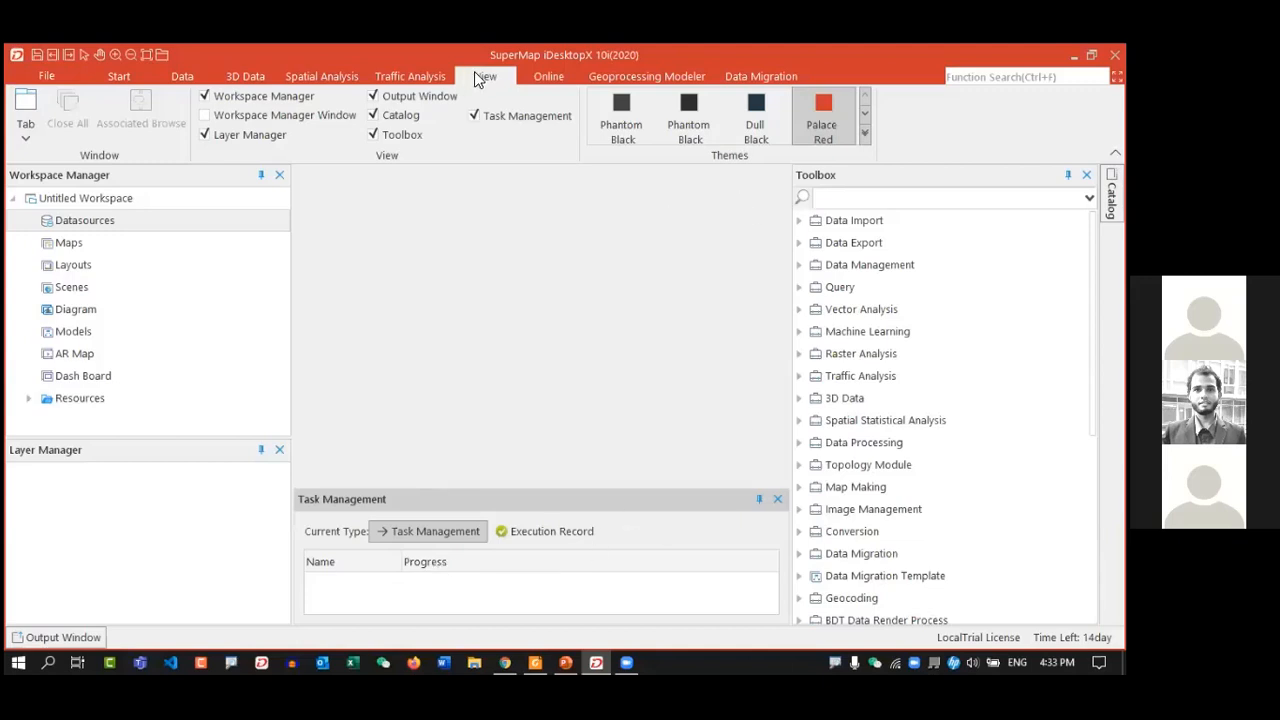
click(386, 118)
click(390, 115)
click(386, 112)
click(386, 99)
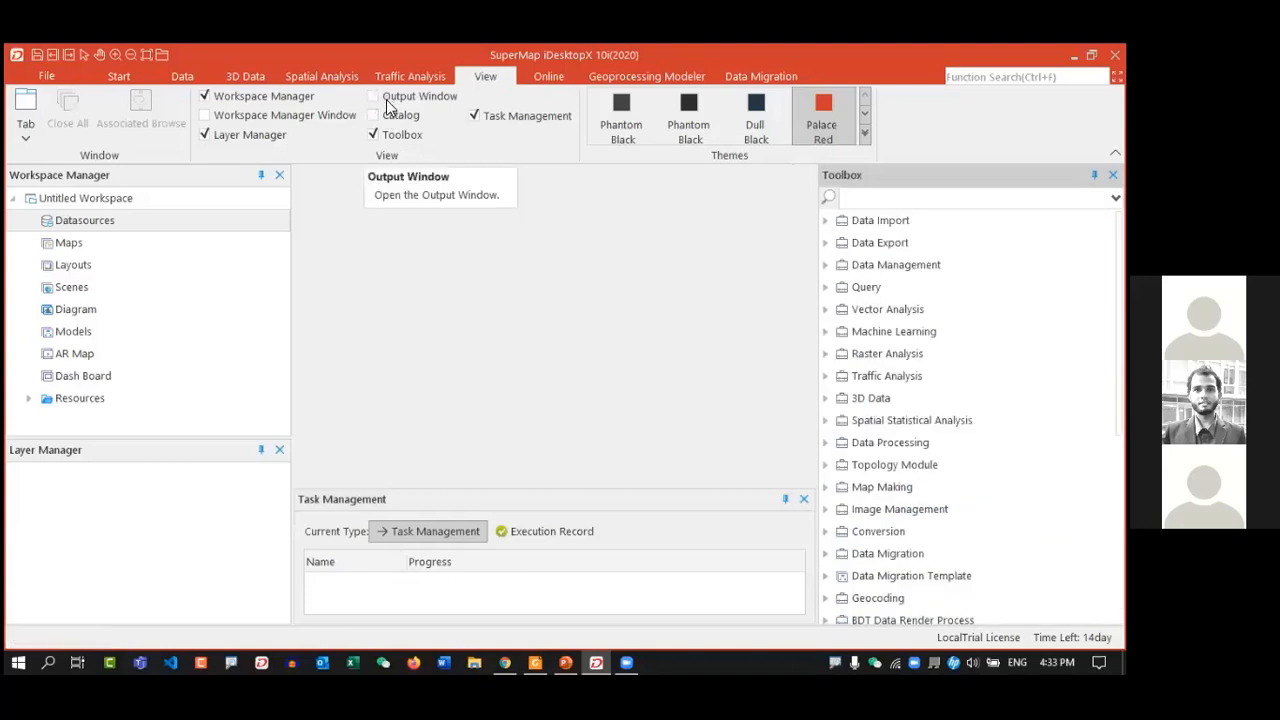
click(386, 137)
click(386, 137)
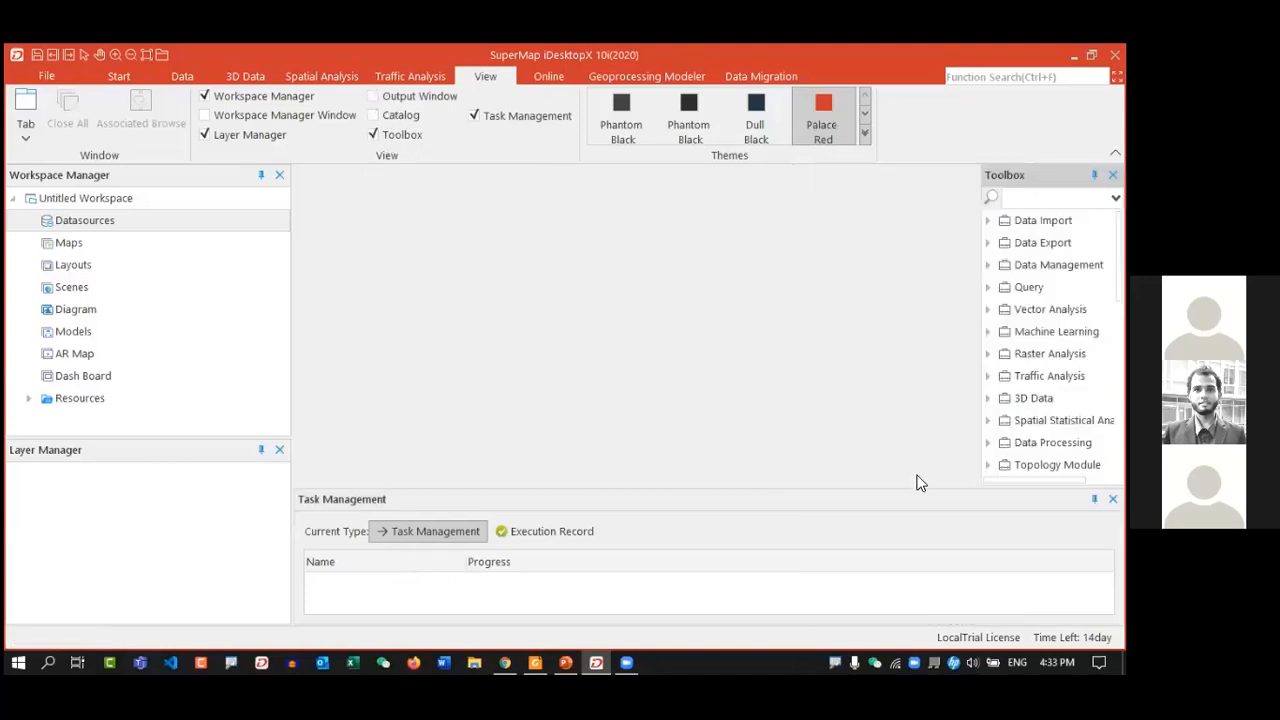
click(475, 116)
- Widen the Toolbox to about half the window and expand its Predefined Templates group under Python Operator
drag(981, 420, 537, 416)
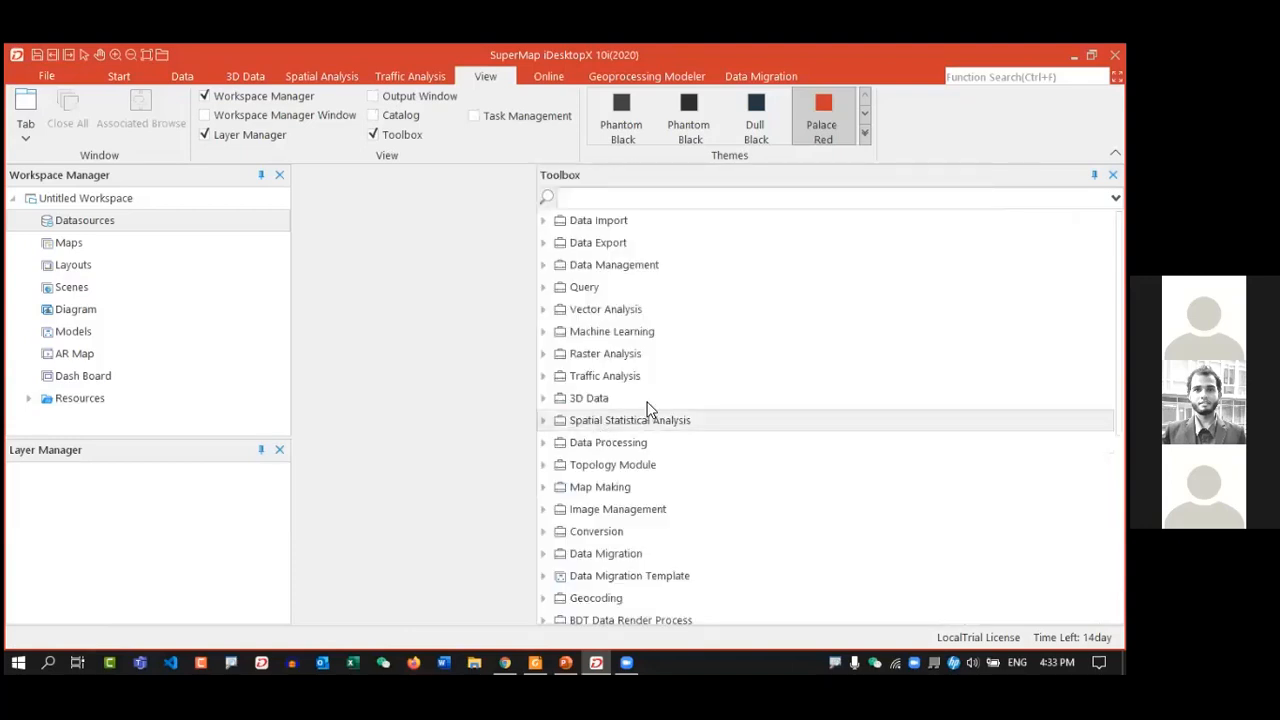
click(608, 229)
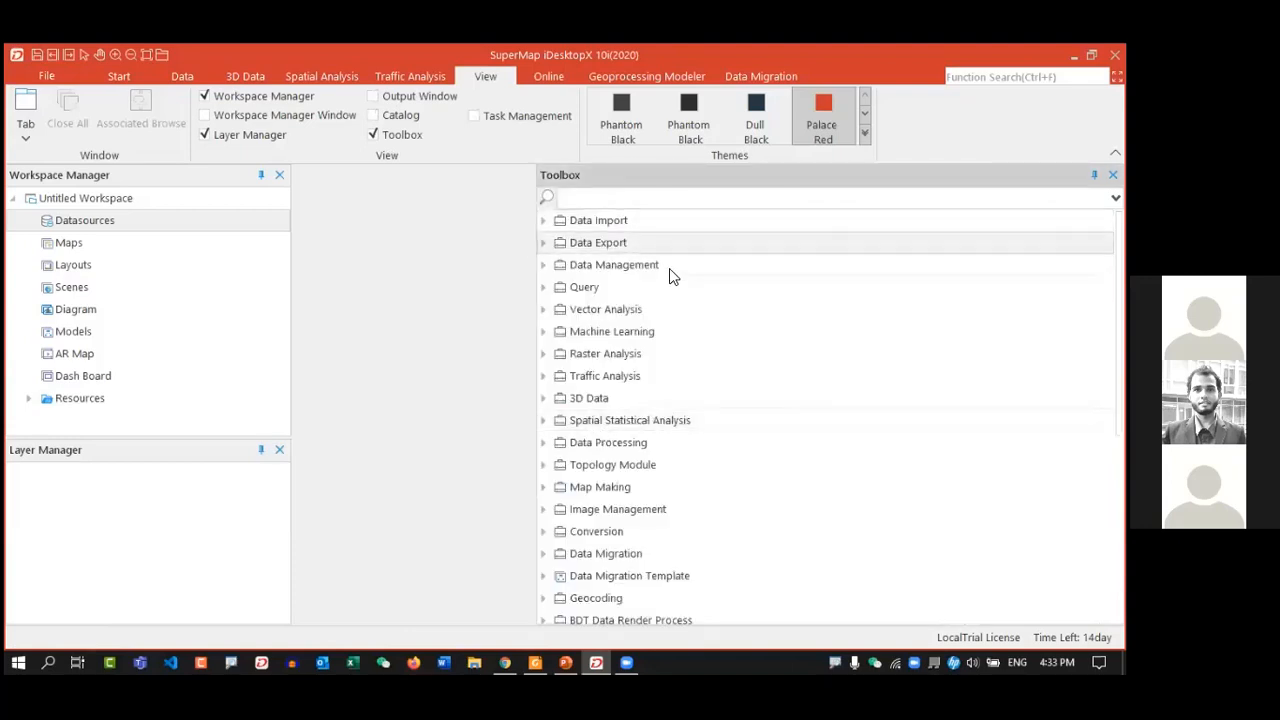
scroll(670, 320, down, 1)
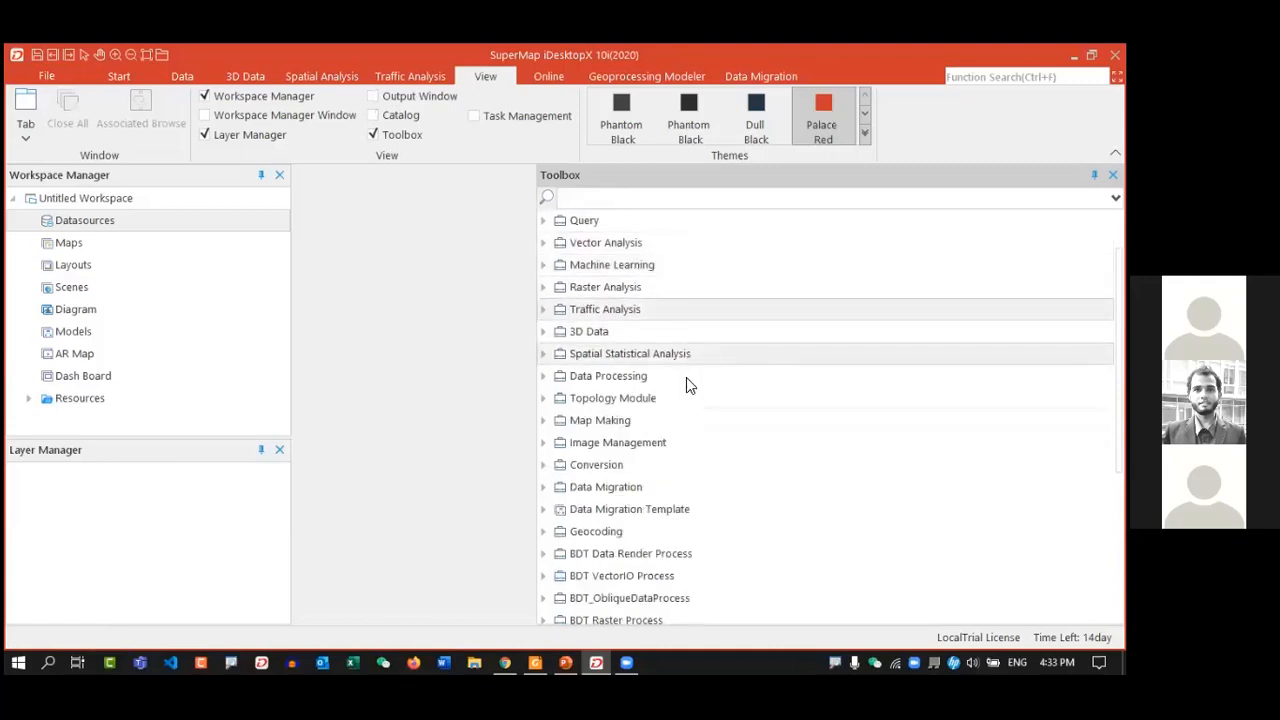
scroll(697, 390, down, 1)
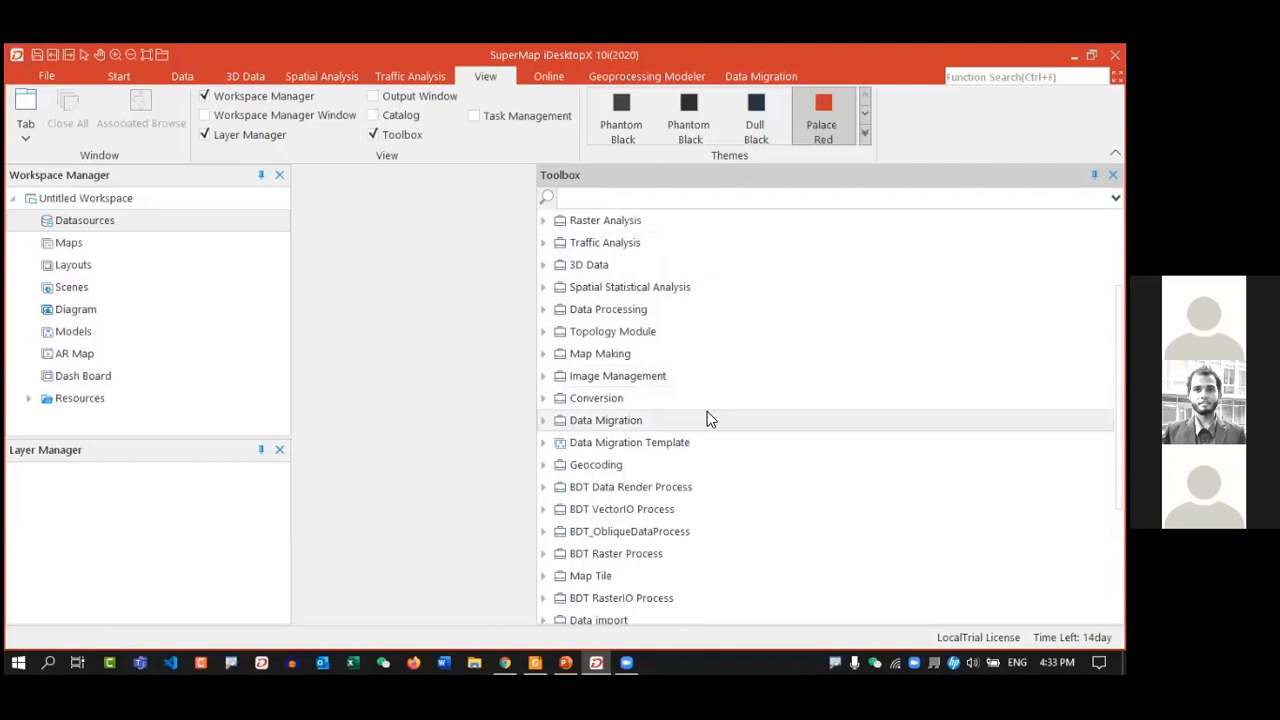
scroll(712, 416, down, 3)
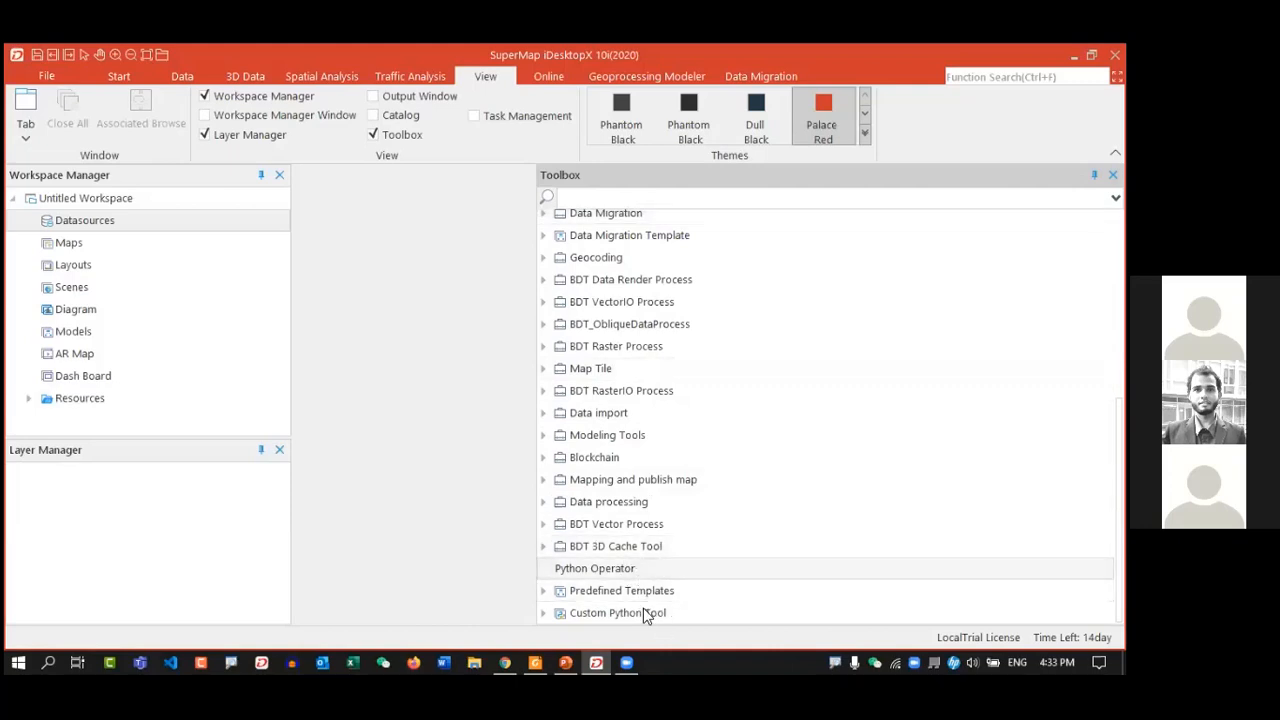
double_click(585, 589)
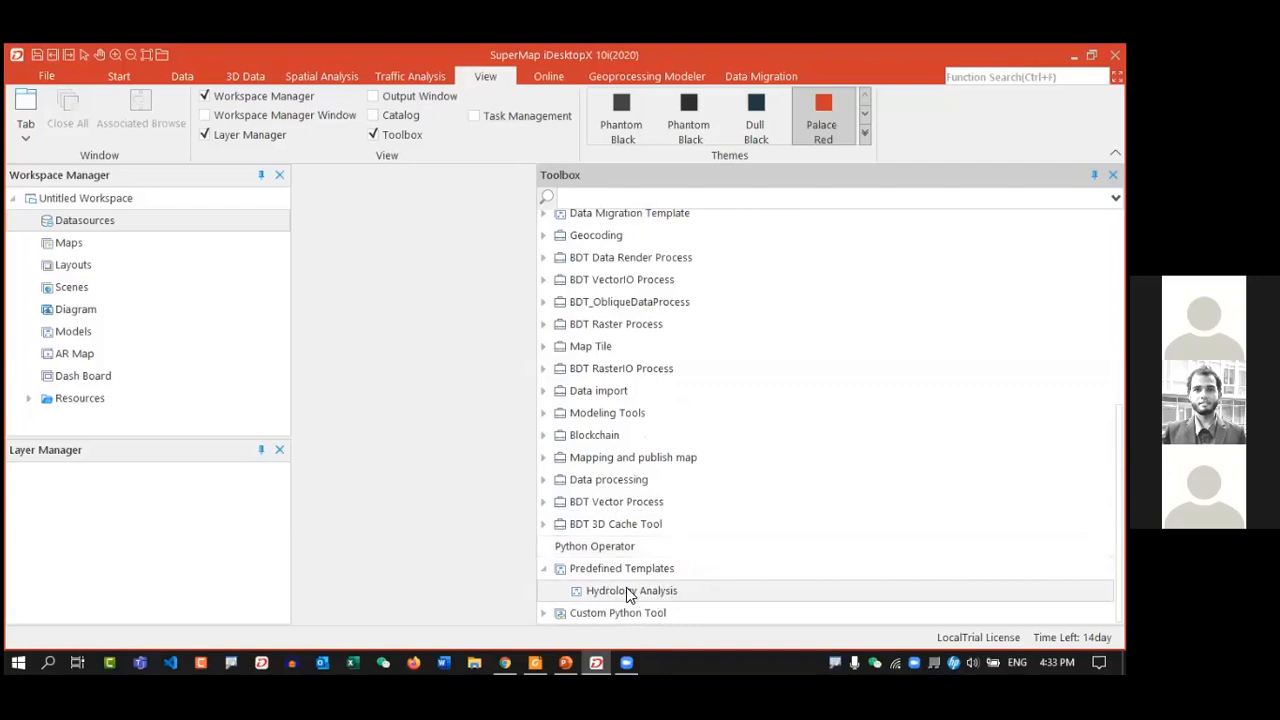
- Return to the start of the Toolbox list and narrow the Toolbox to about a third of the window
scroll(590, 515, up, 5)
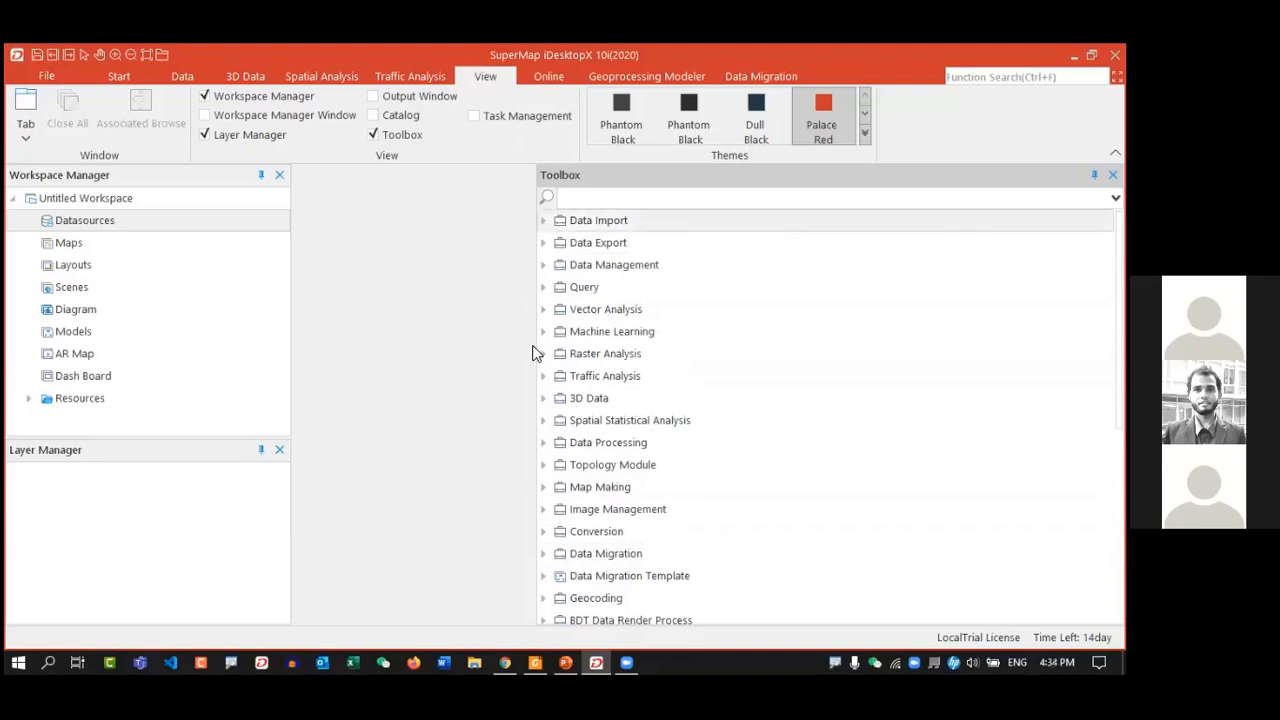
drag(537, 345, 718, 330)
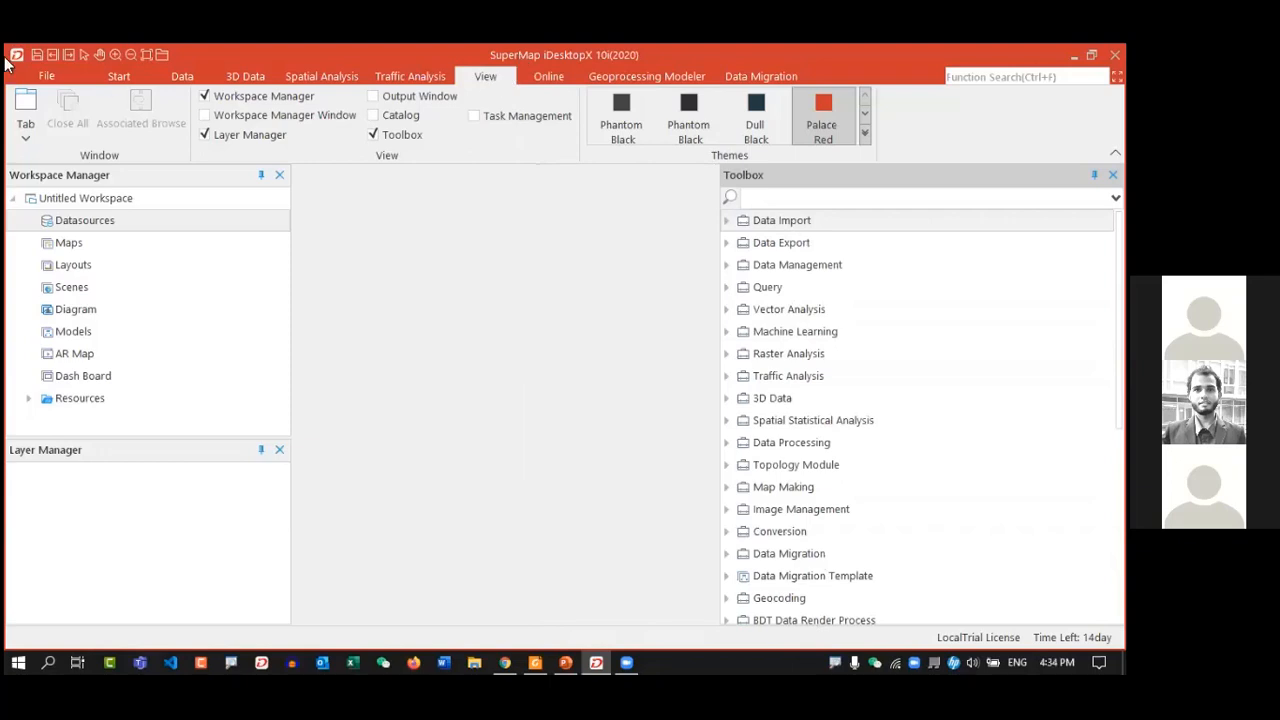
- Go through the Untitled Workspace tree, examining the Datasources, Maps and Layouts nodes
click(72, 182)
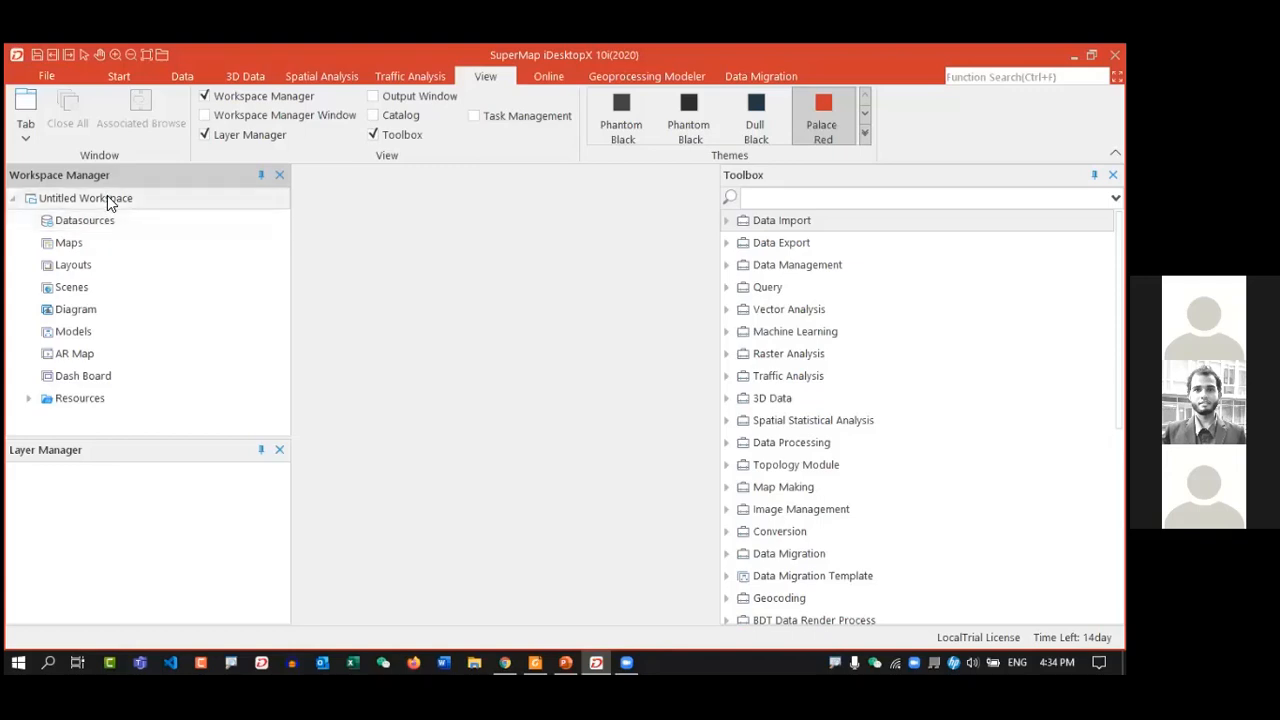
click(124, 226)
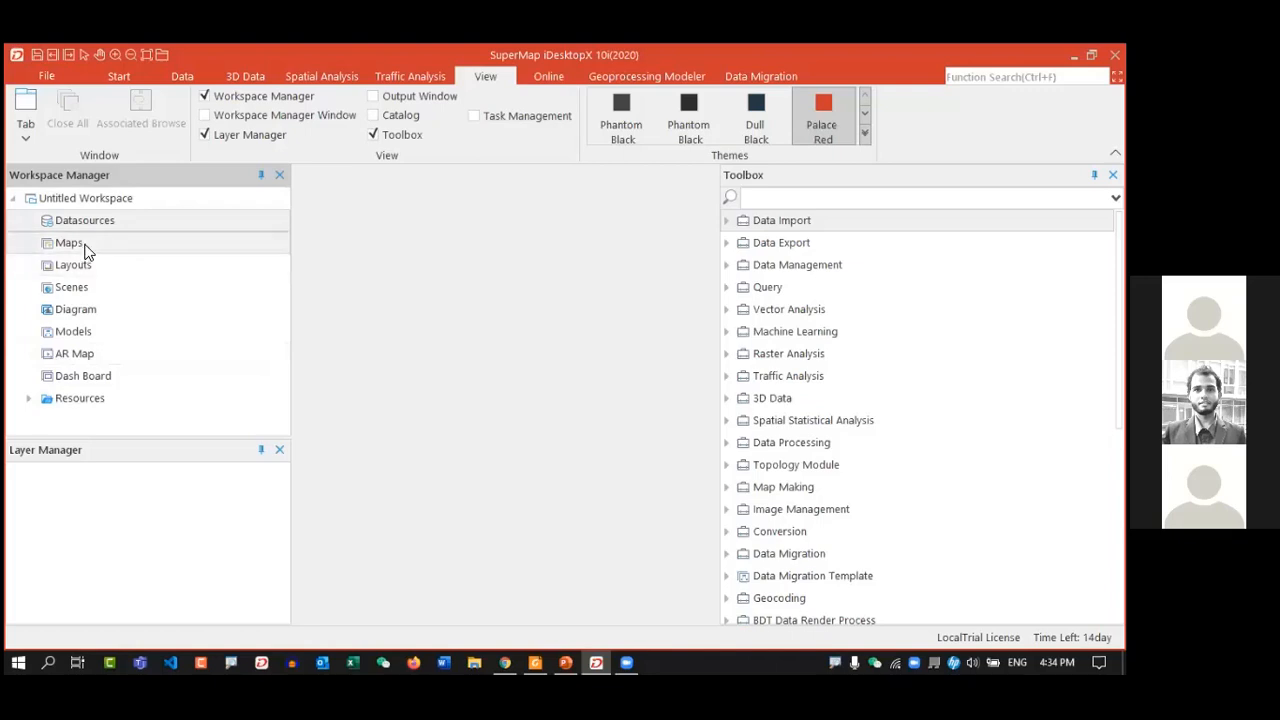
click(85, 248)
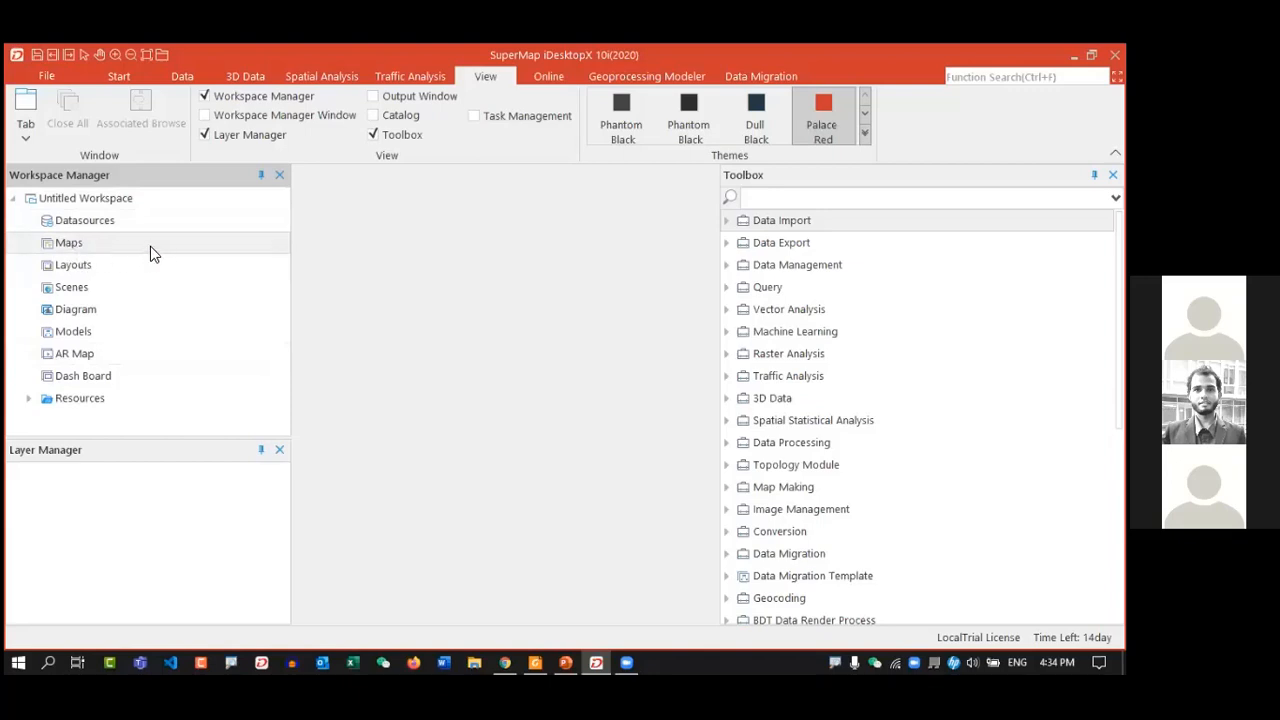
click(57, 203)
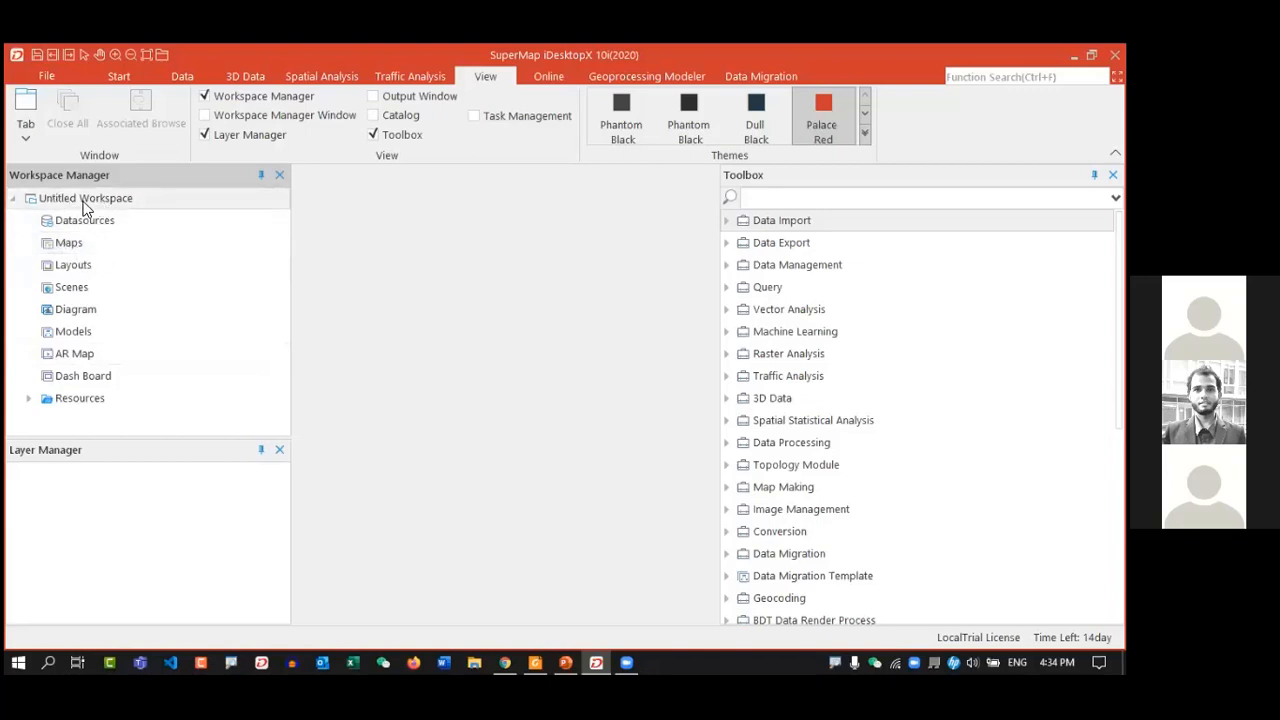
click(77, 262)
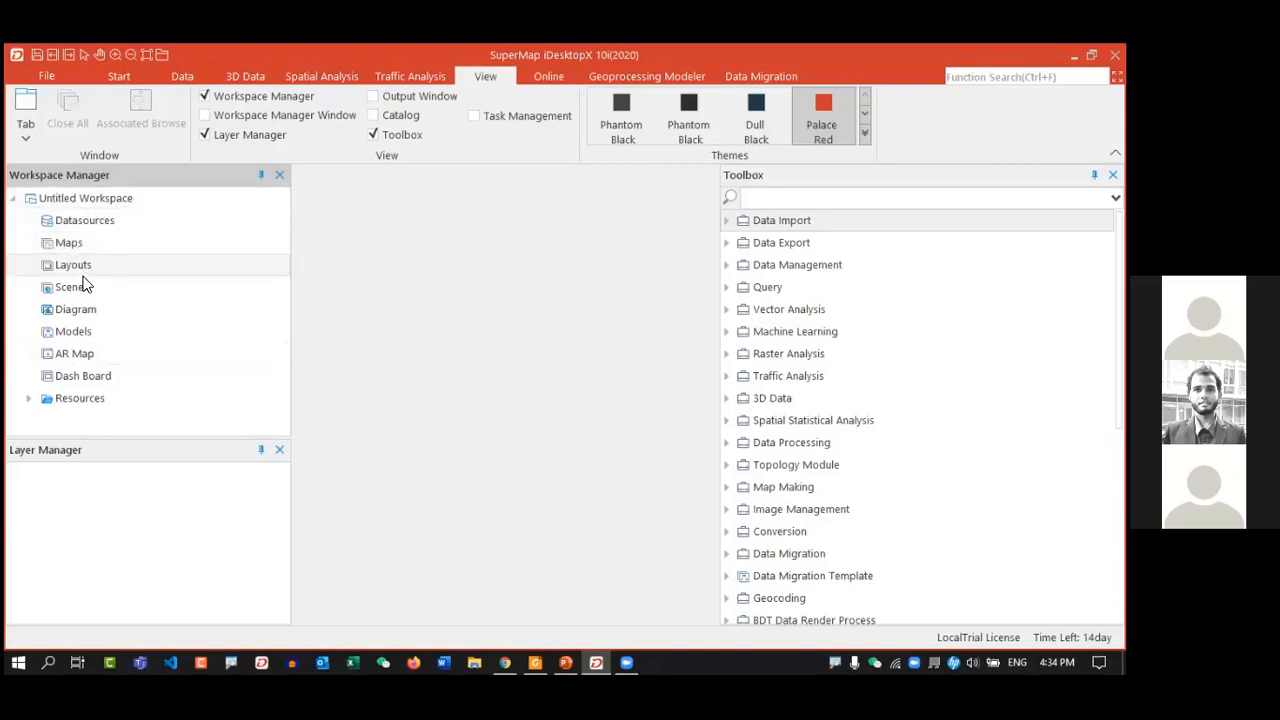
- Review the commands offered for Layouts and the scene creation options offered for Scenes, without creating anything
right_click(92, 270)
click(106, 277)
click(106, 294)
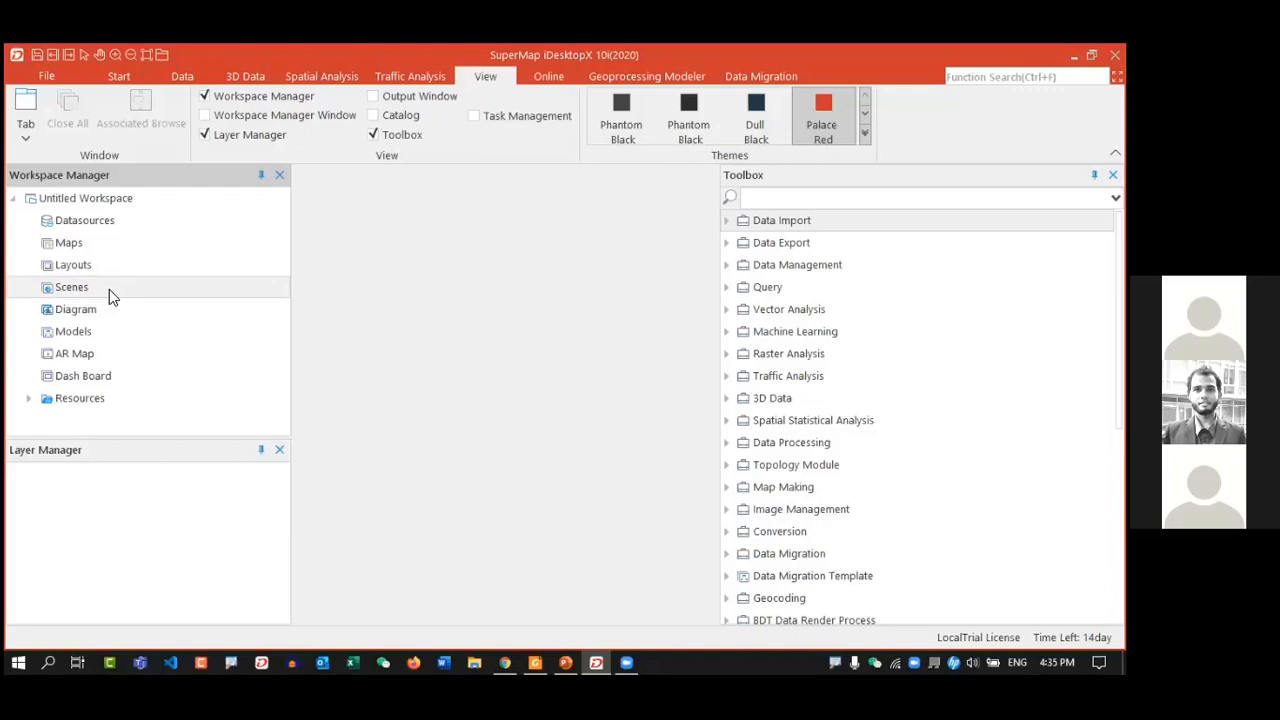
right_click(106, 292)
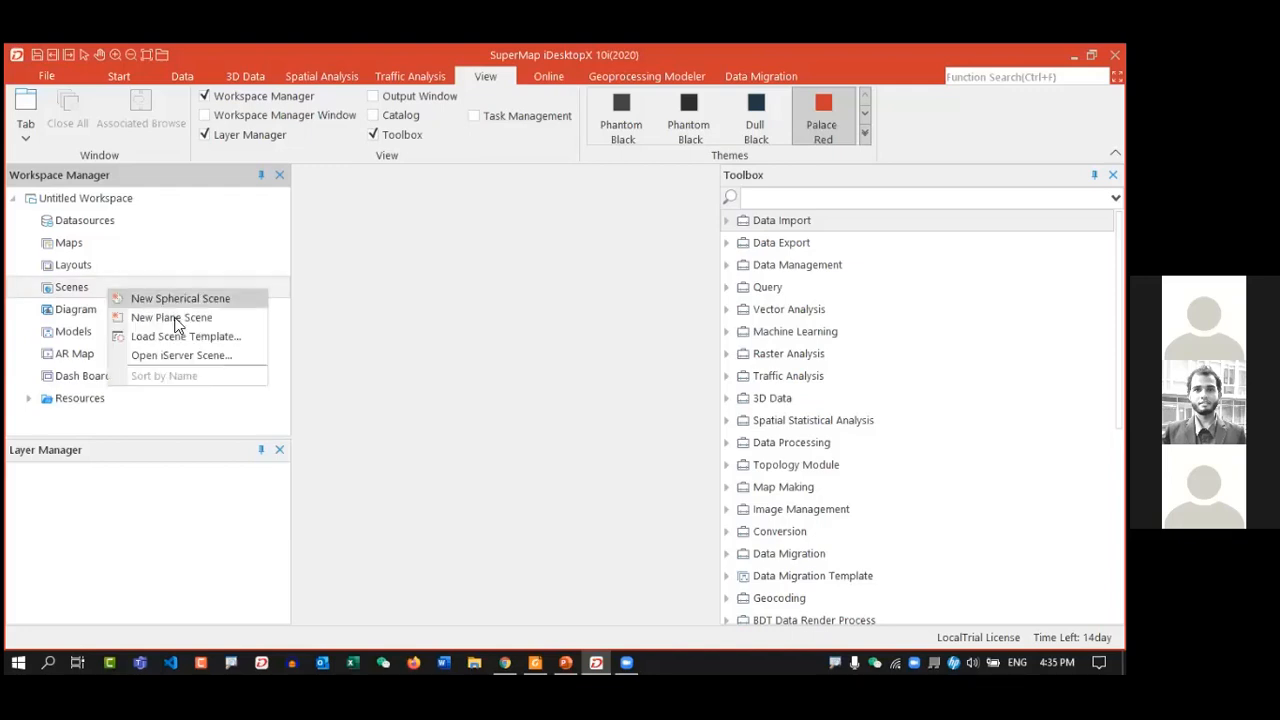
click(120, 281)
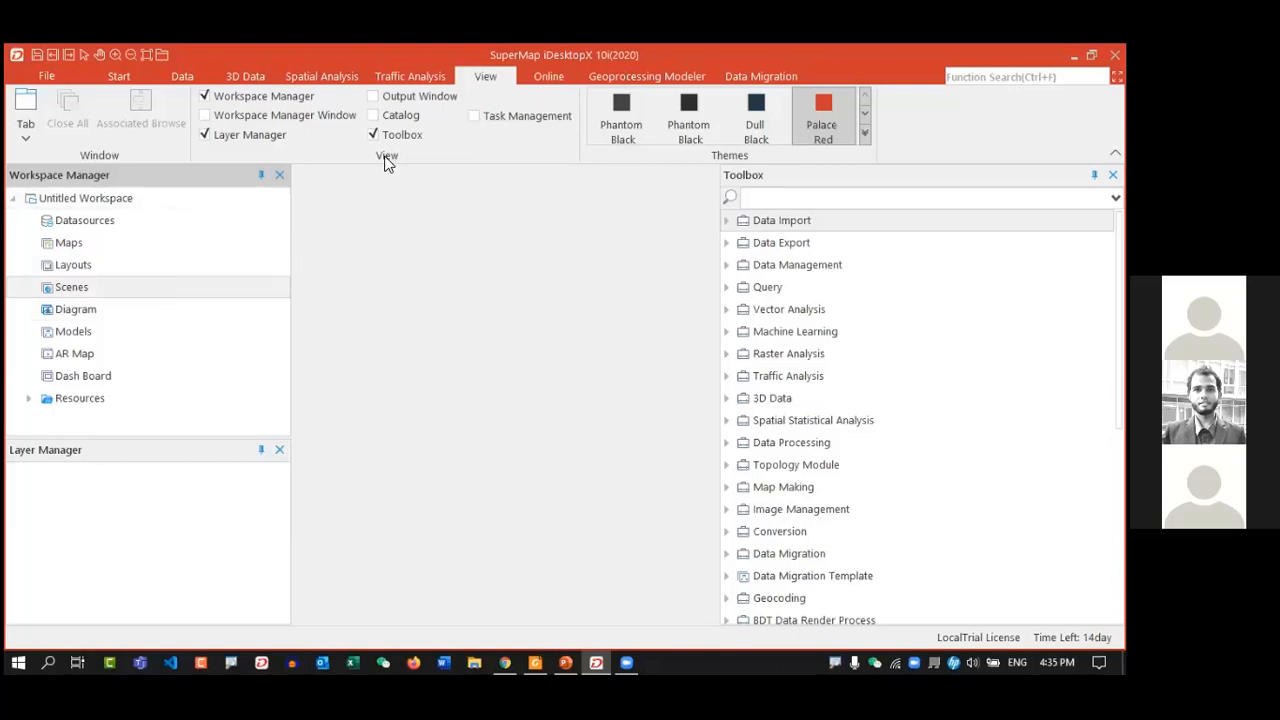
- Examine the 3D Data tools, including the Model Processing, Normal, BIM and Model Convert options
click(232, 76)
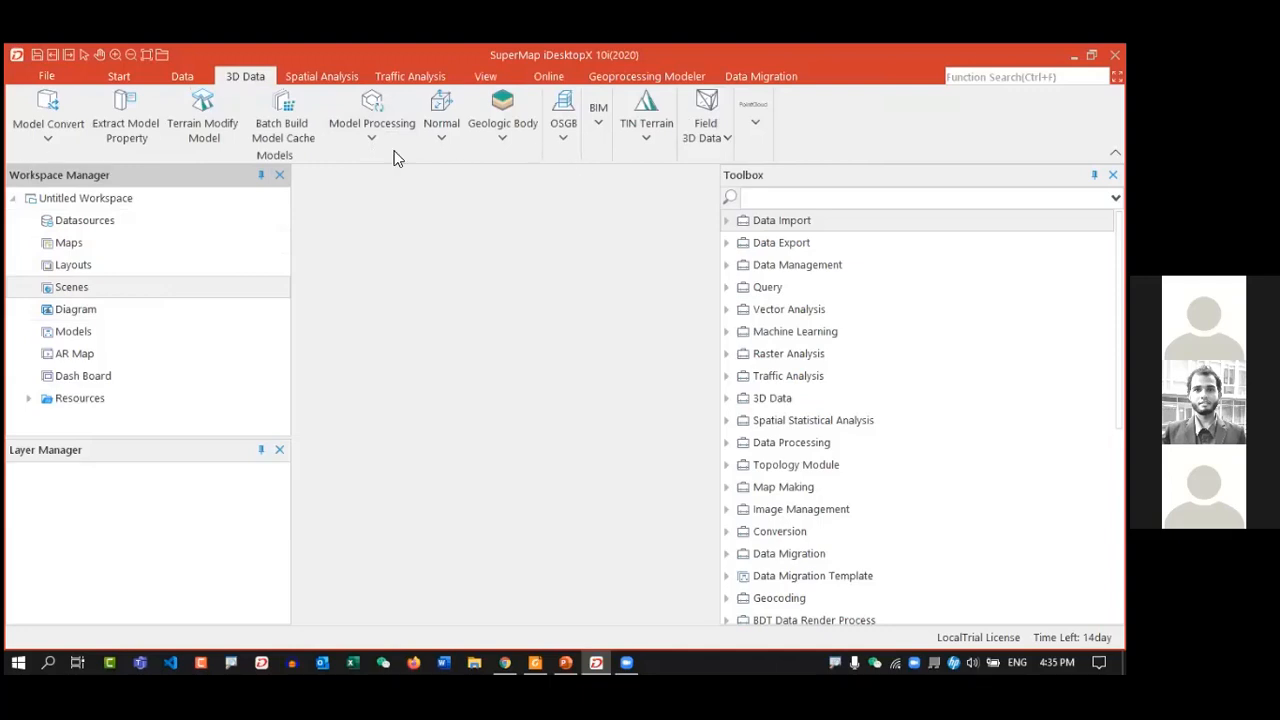
click(375, 133)
click(375, 133)
click(439, 138)
click(441, 136)
click(598, 138)
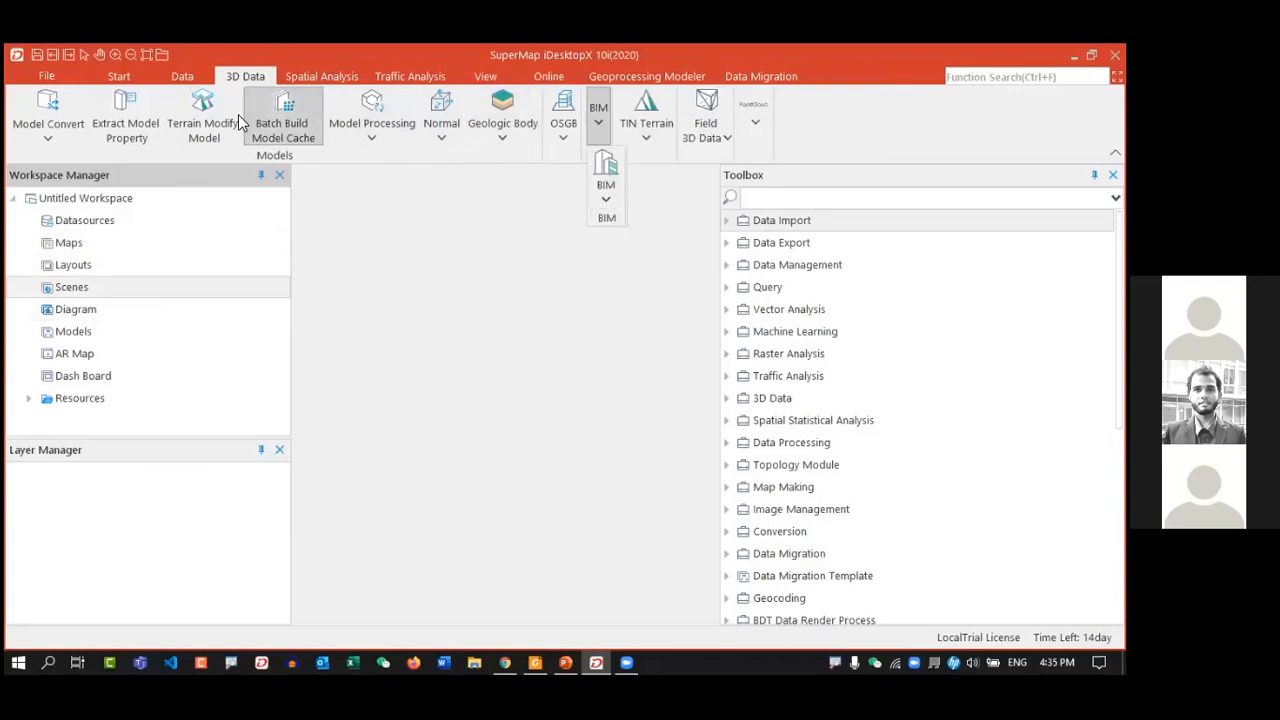
click(46, 143)
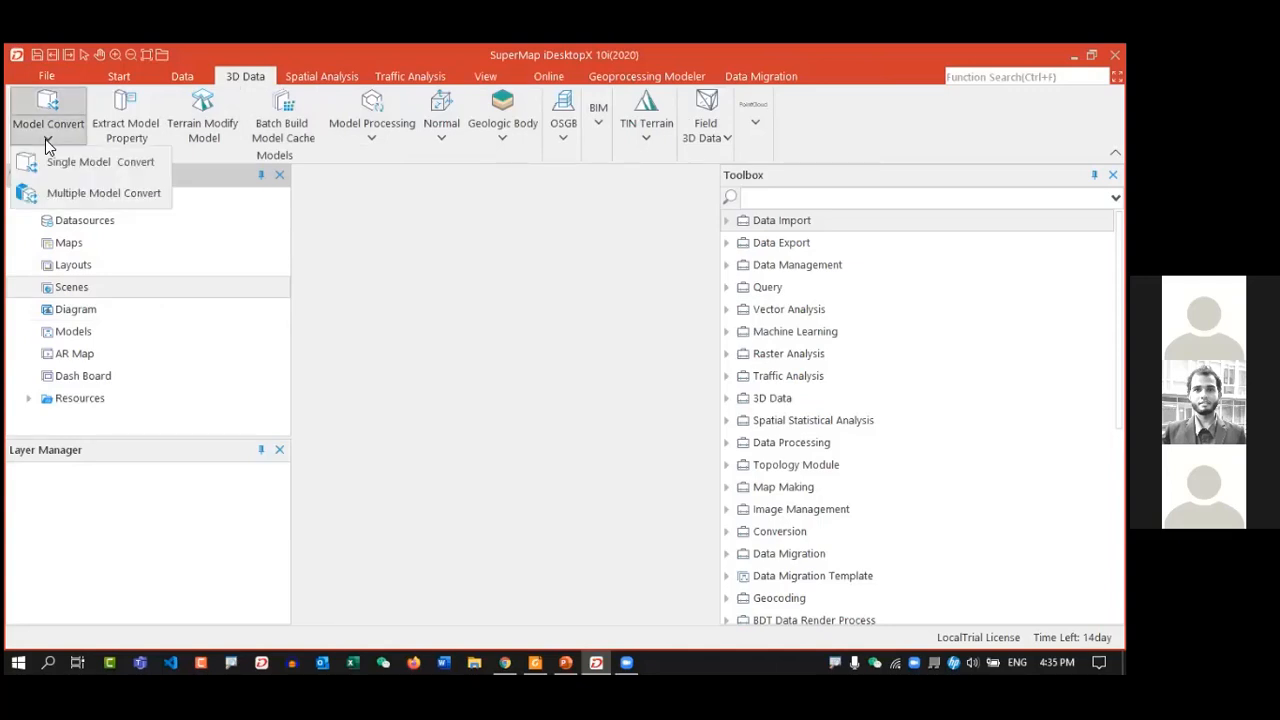
click(46, 143)
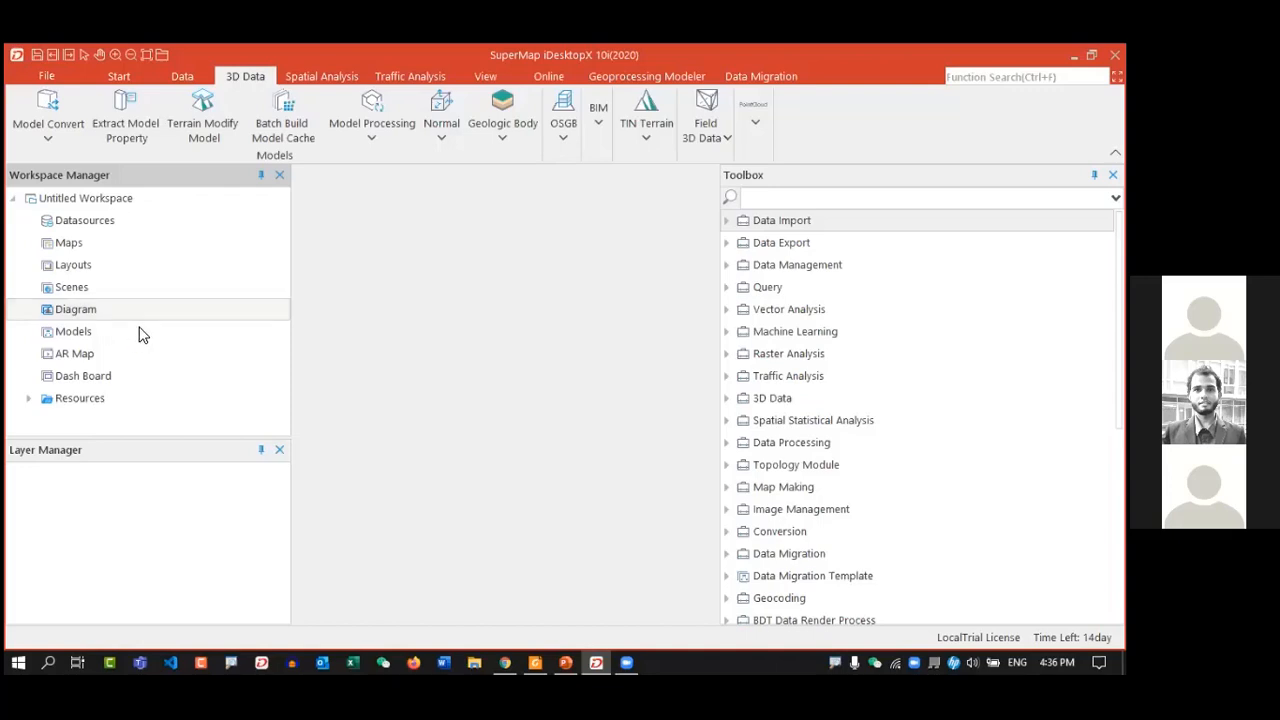
- Review the chart types offered for a new diagram in the workspace, without creating one
right_click(114, 316)
mouse_move(210, 326)
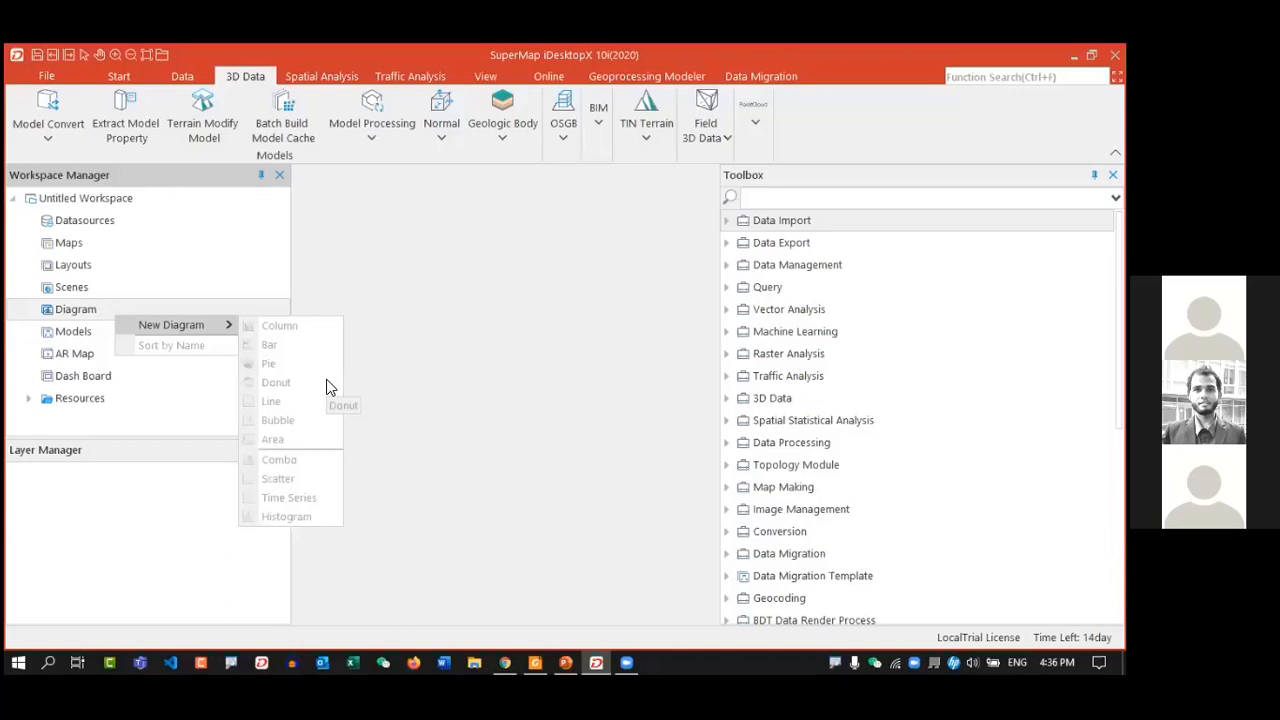
click(58, 320)
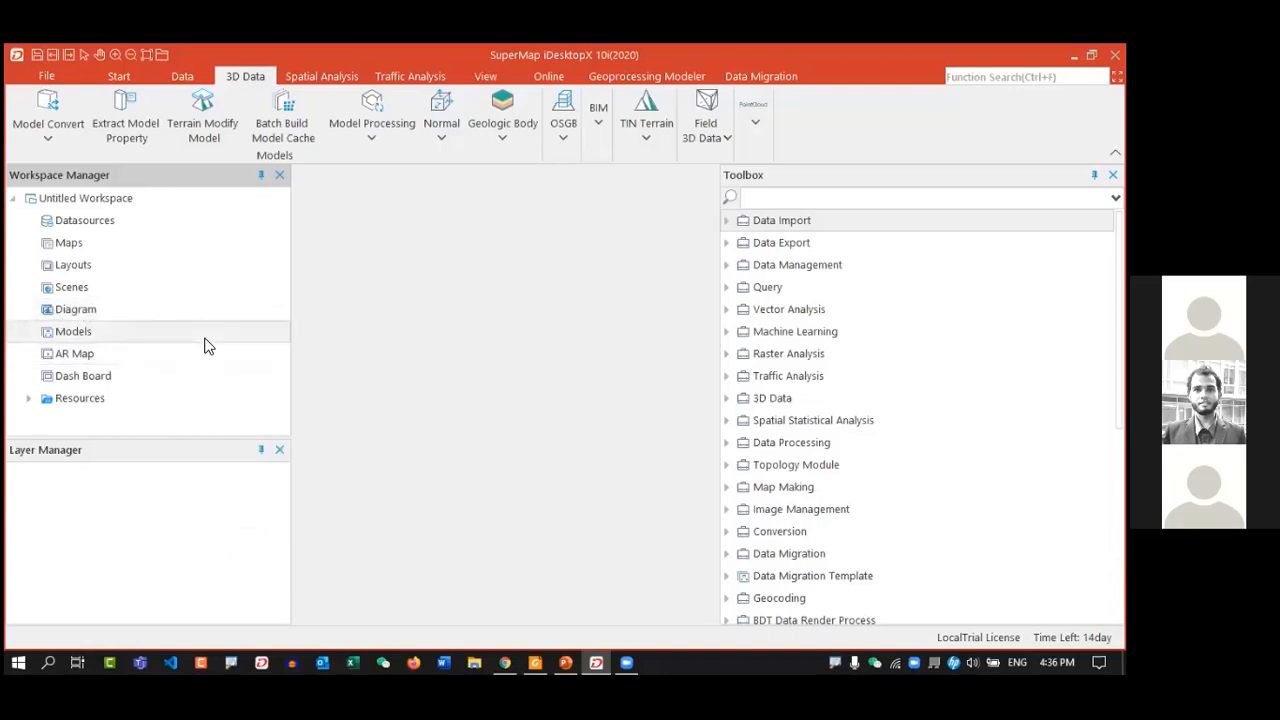
- Review the geoprocessing modeler options for Models and find the Python Operator section of the Toolbox
right_click(165, 333)
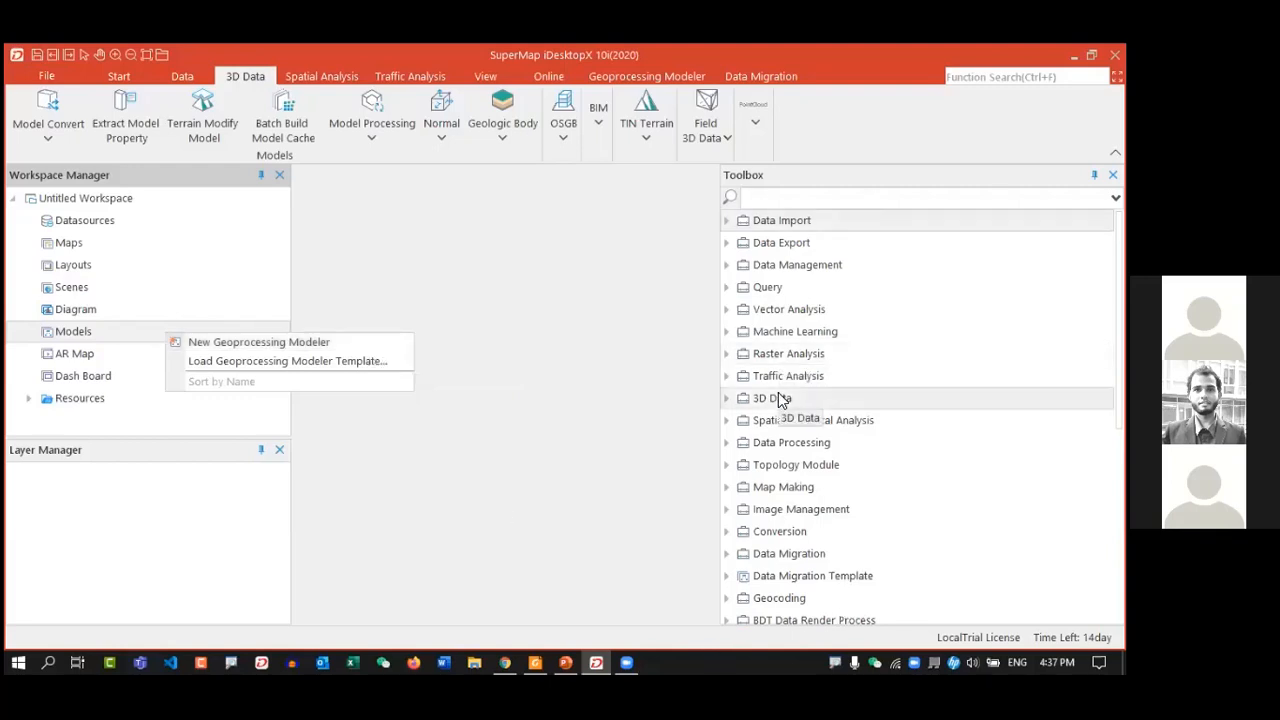
scroll(806, 430, down, 5)
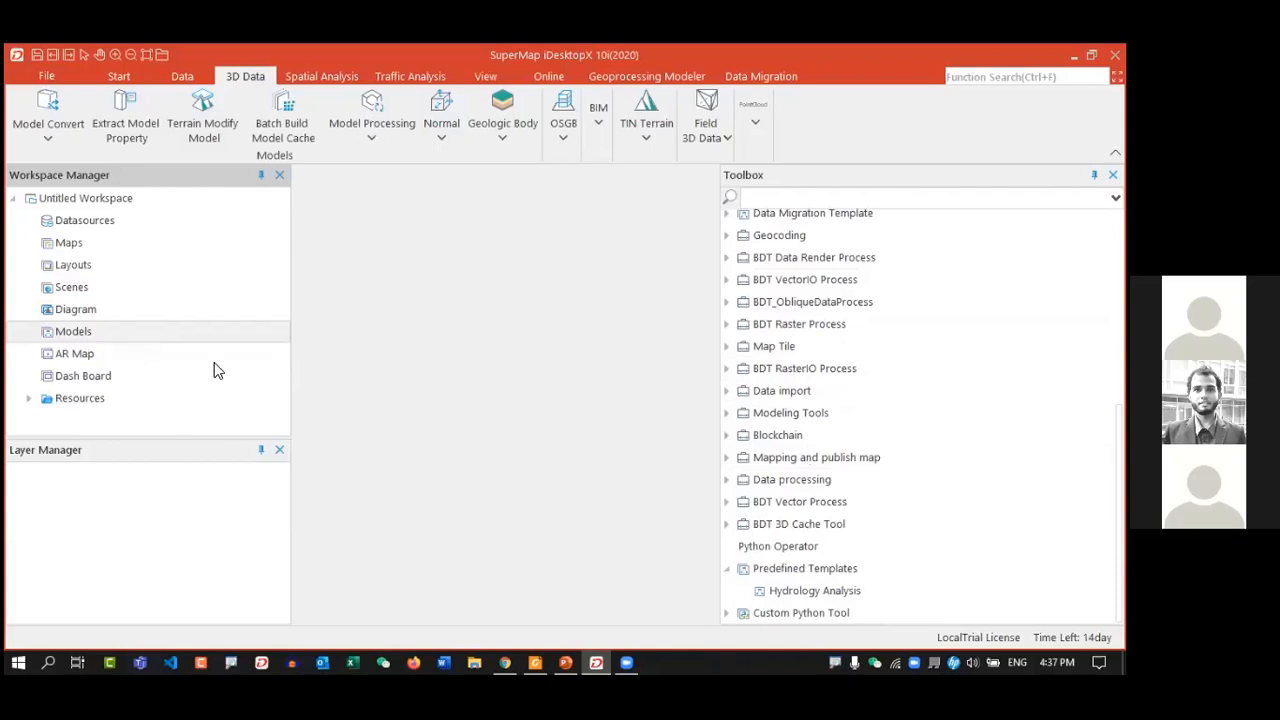
click(788, 550)
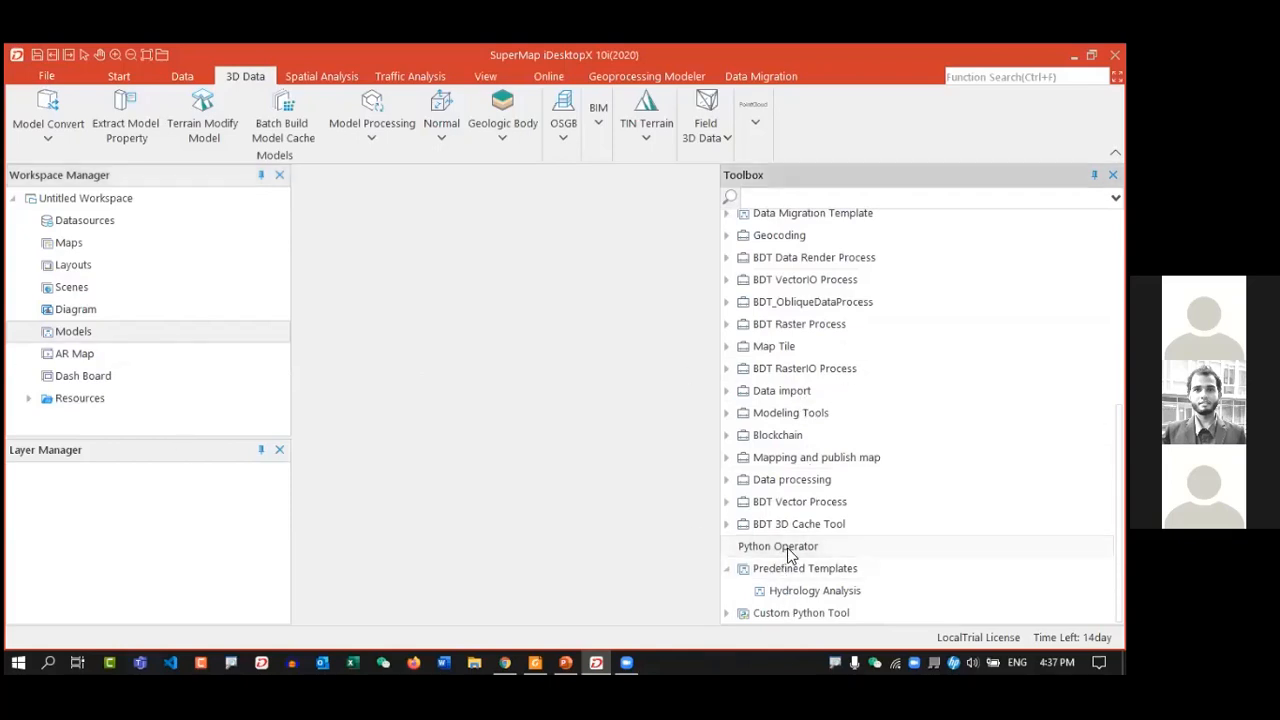
- Review the creation options for the AR Map and Dash Board nodes, without creating either
click(80, 355)
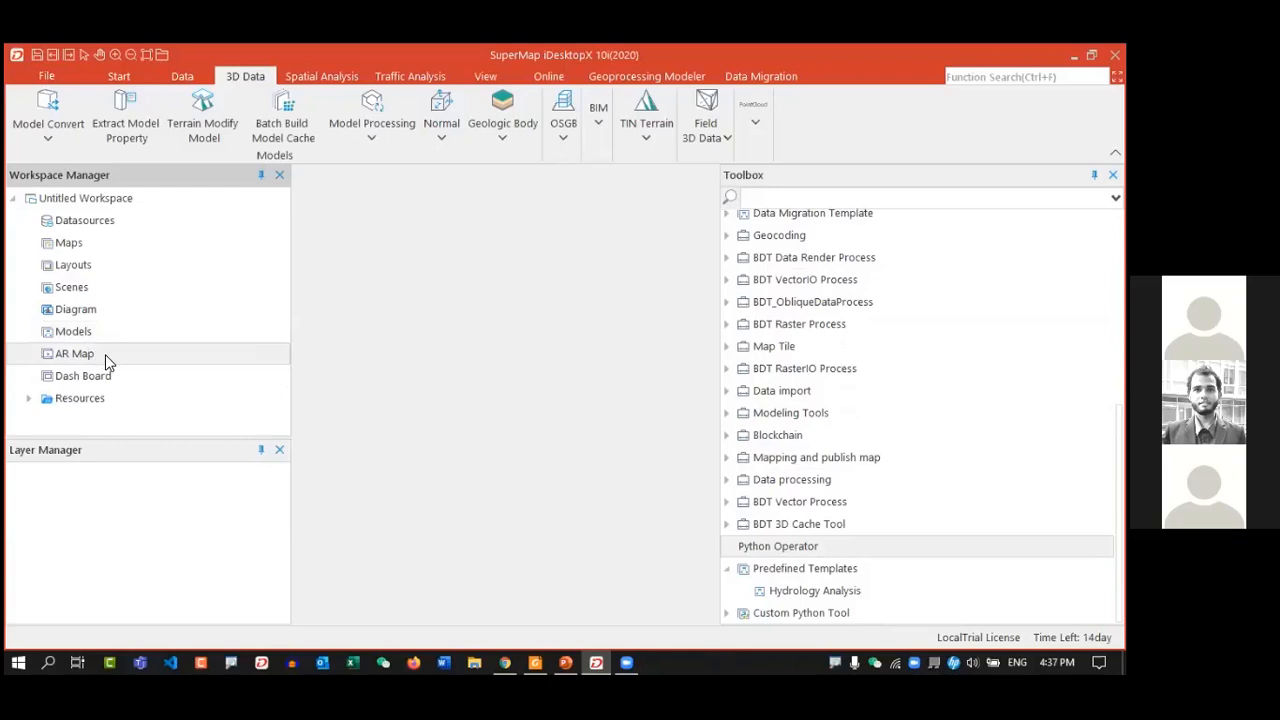
right_click(106, 356)
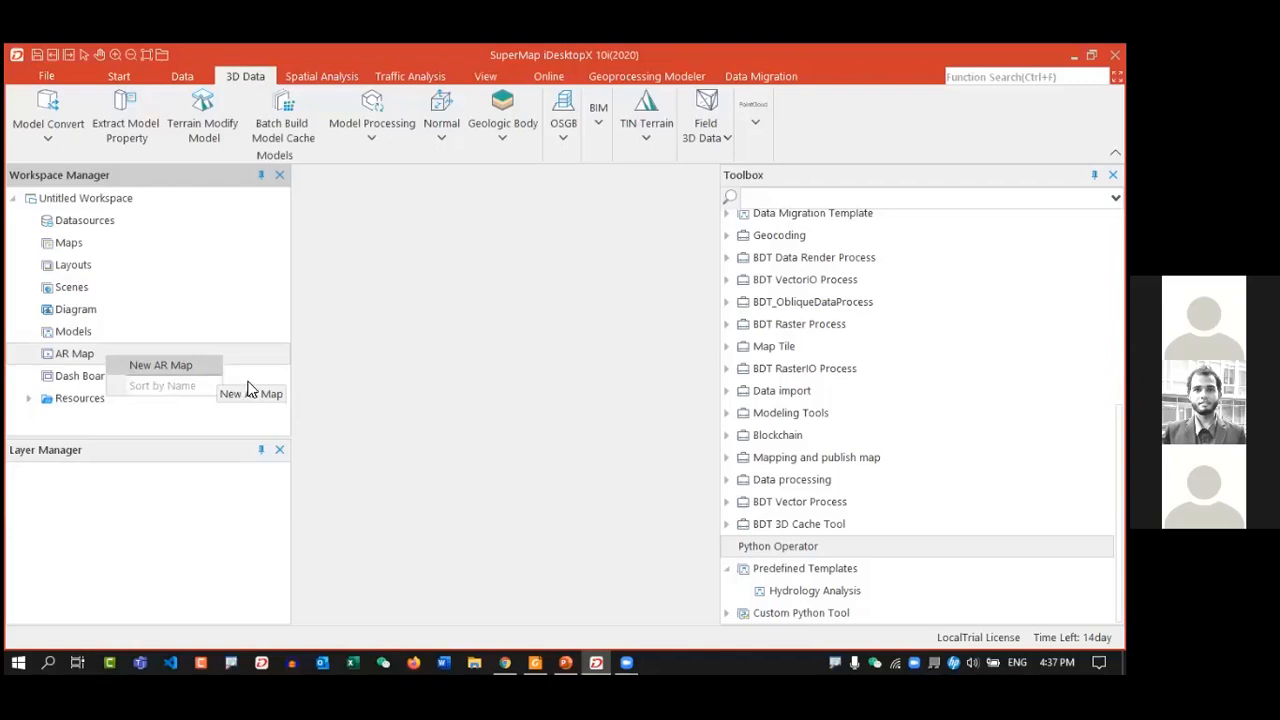
click(94, 375)
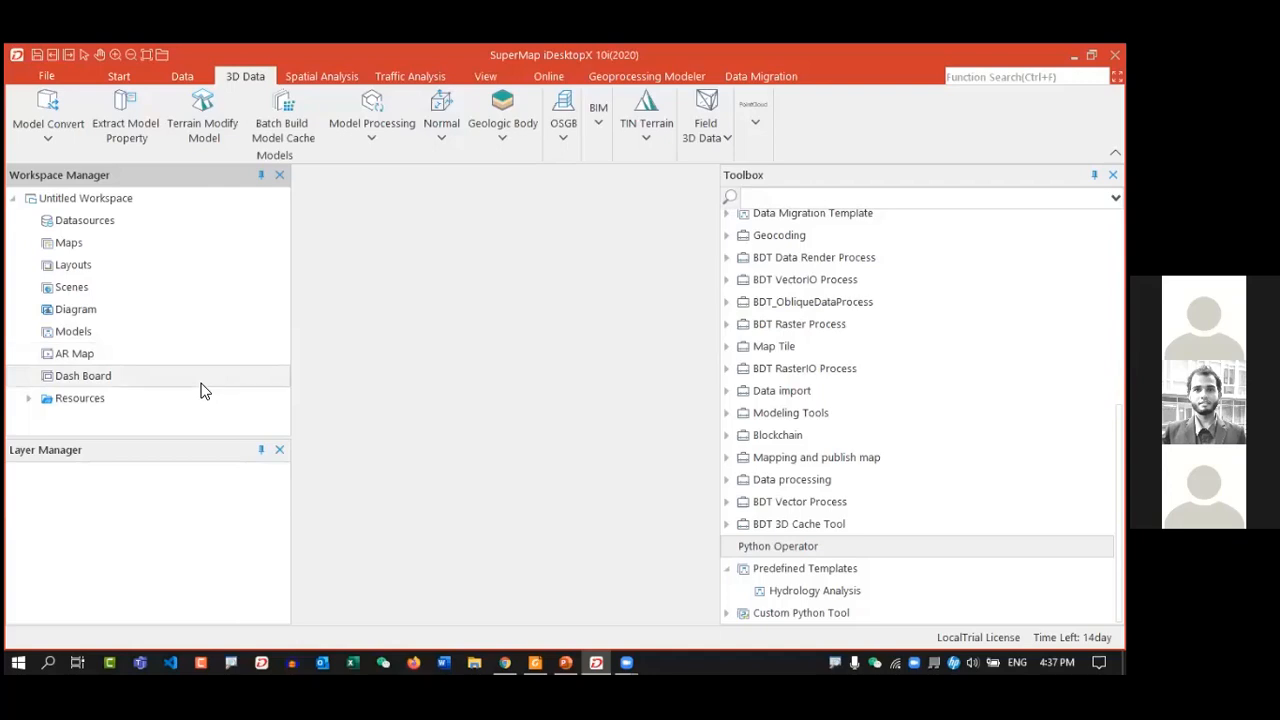
right_click(201, 383)
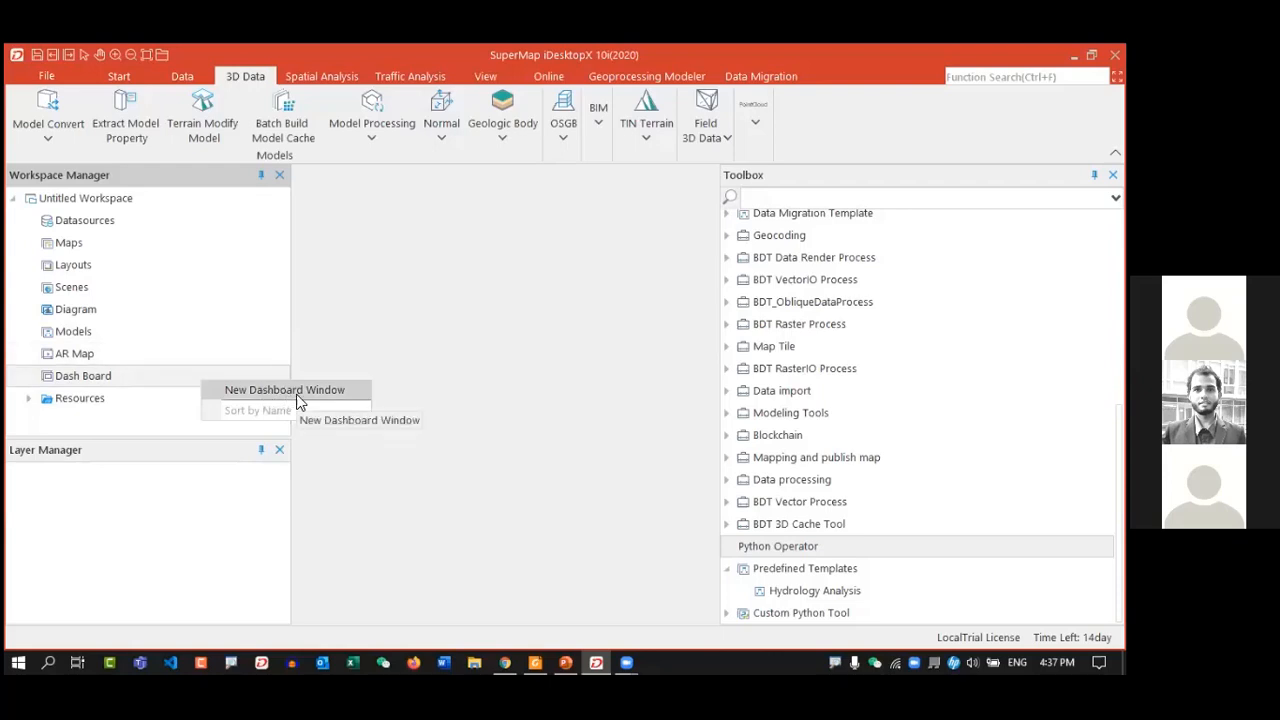
click(372, 46)
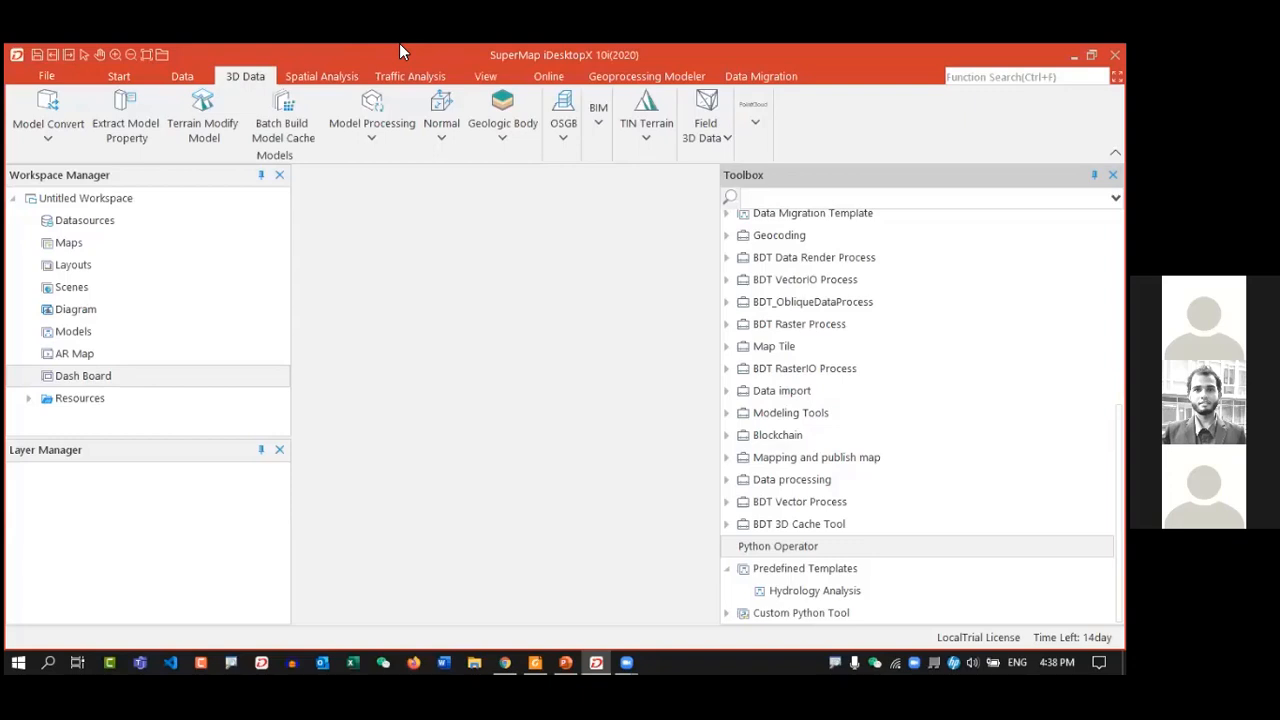
- Expand Resources, examine its Marker, Line and Fill Symbol Libraries, and collapse it again
click(94, 397)
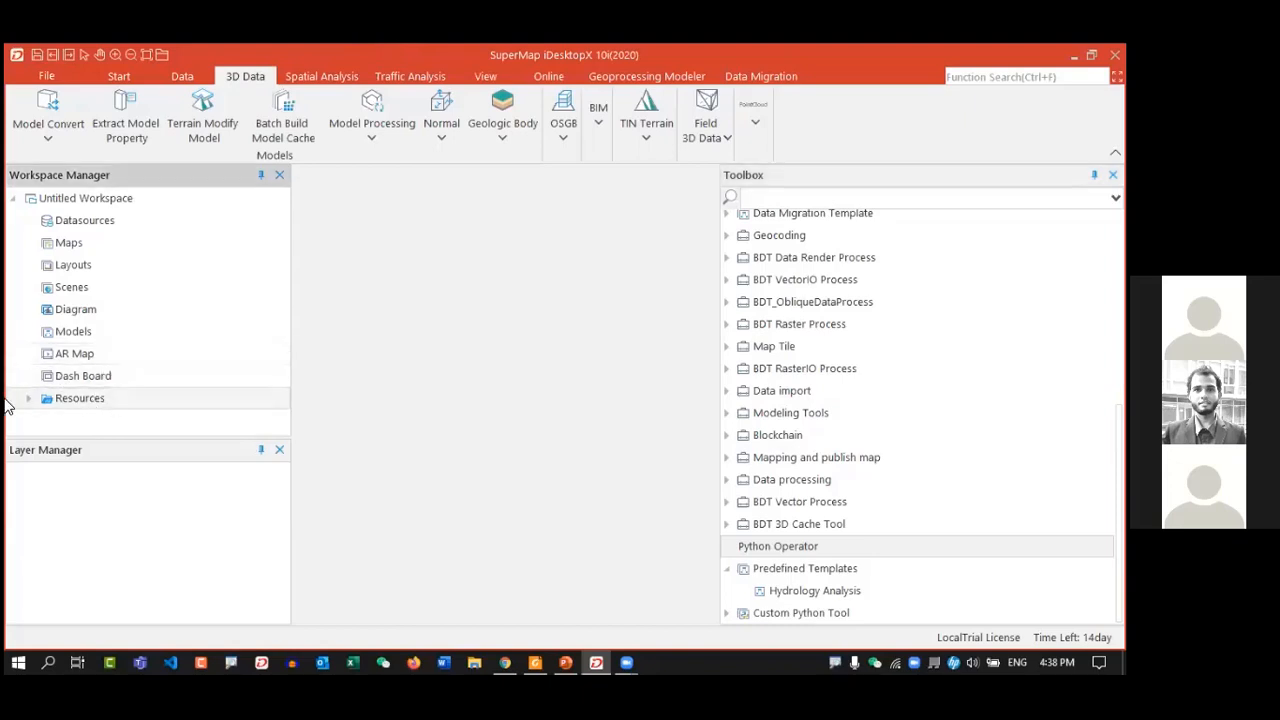
click(28, 398)
scroll(266, 343, up, 1)
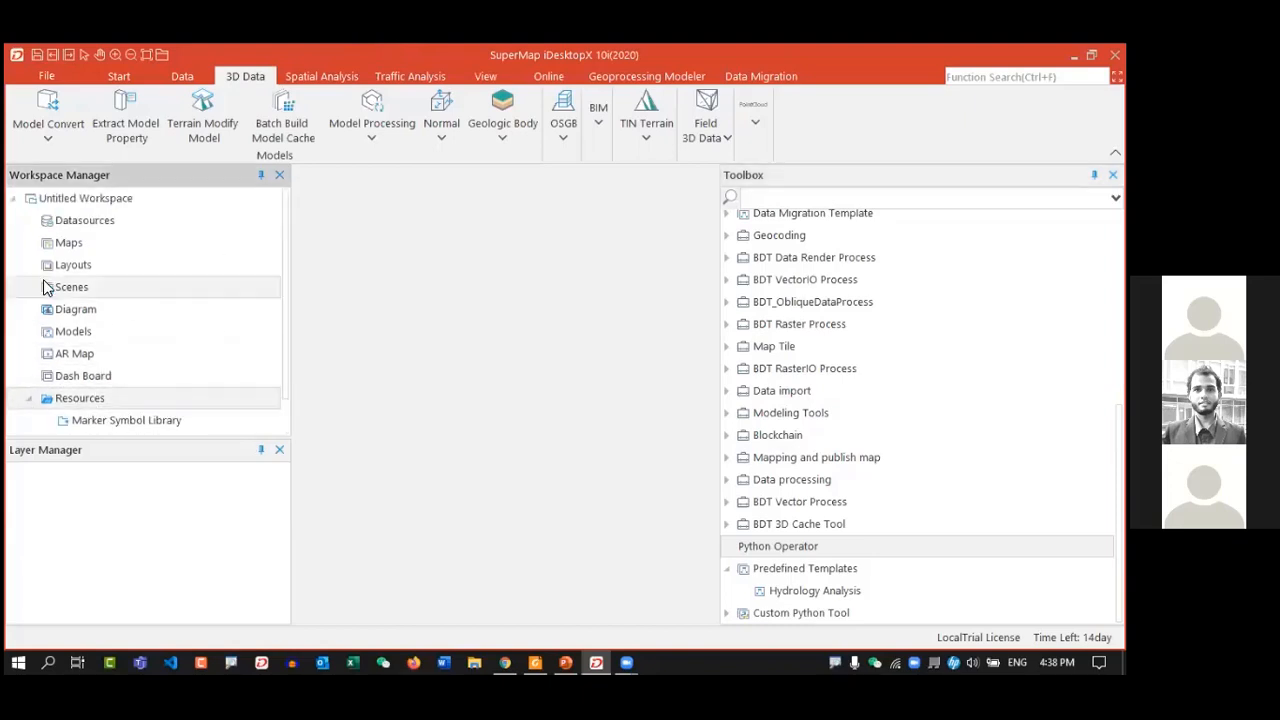
scroll(60, 295, down, 1)
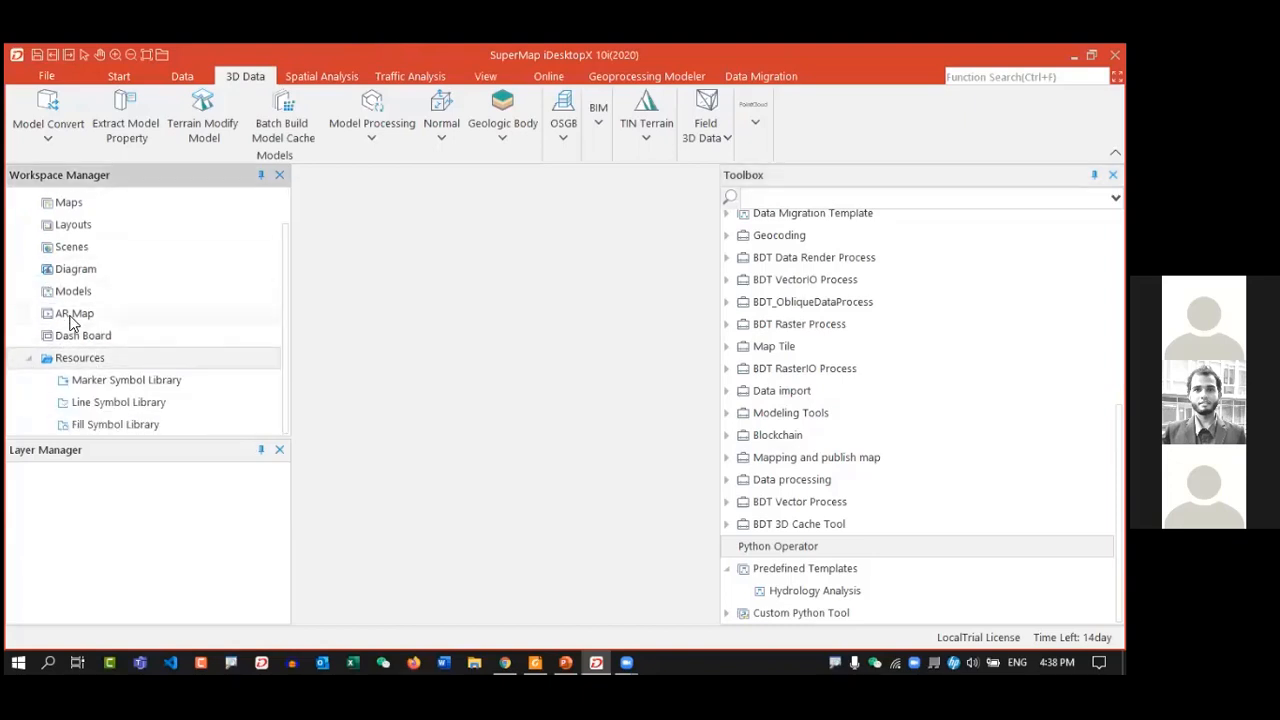
click(184, 387)
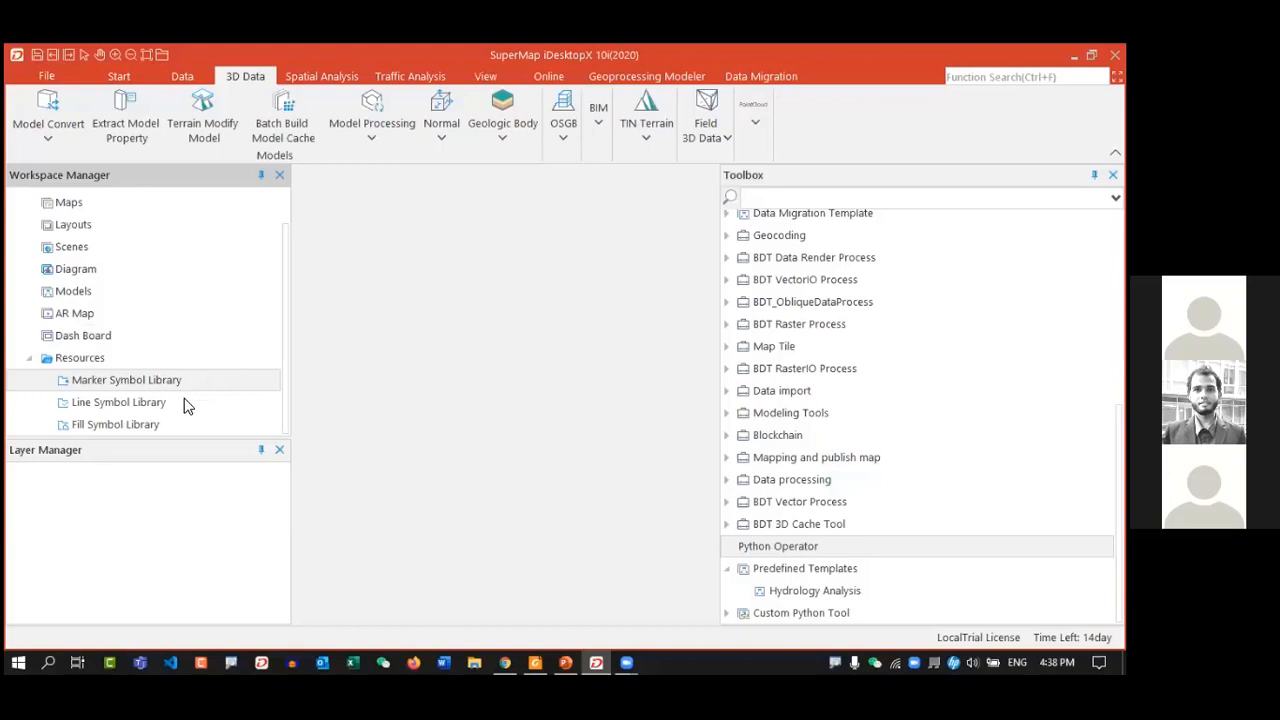
click(124, 409)
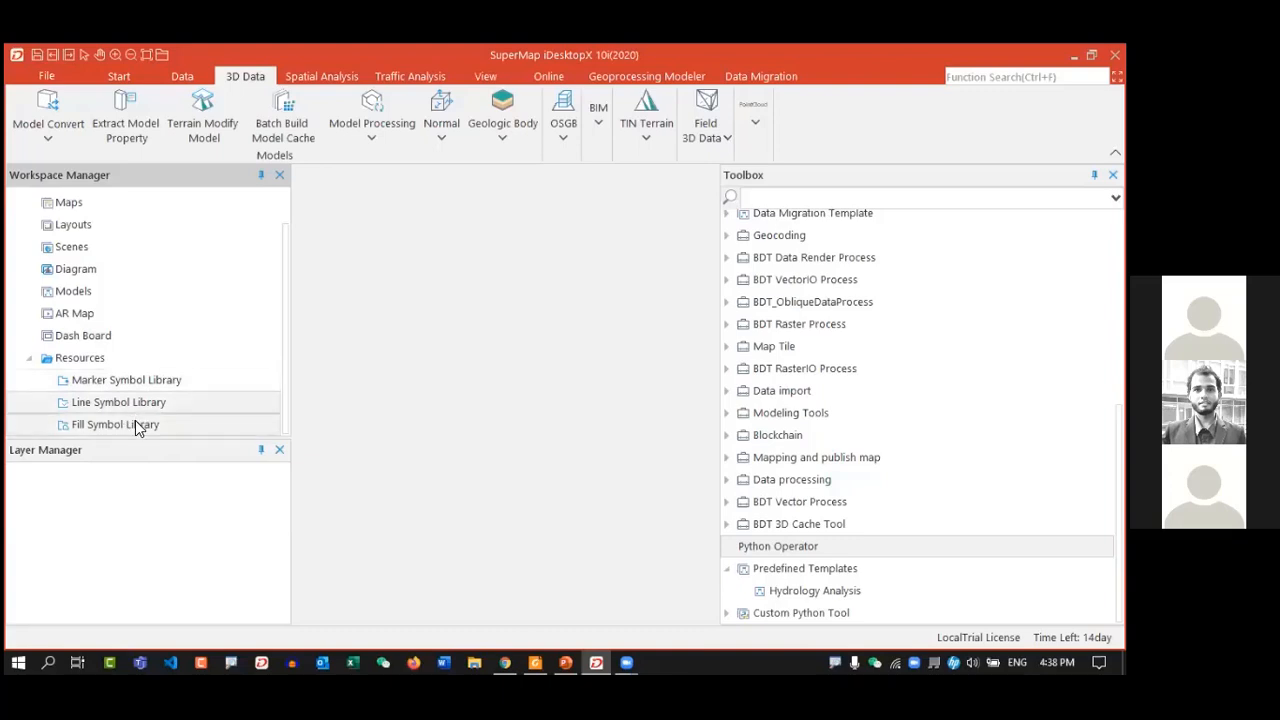
click(160, 378)
scroll(160, 374, up, 1)
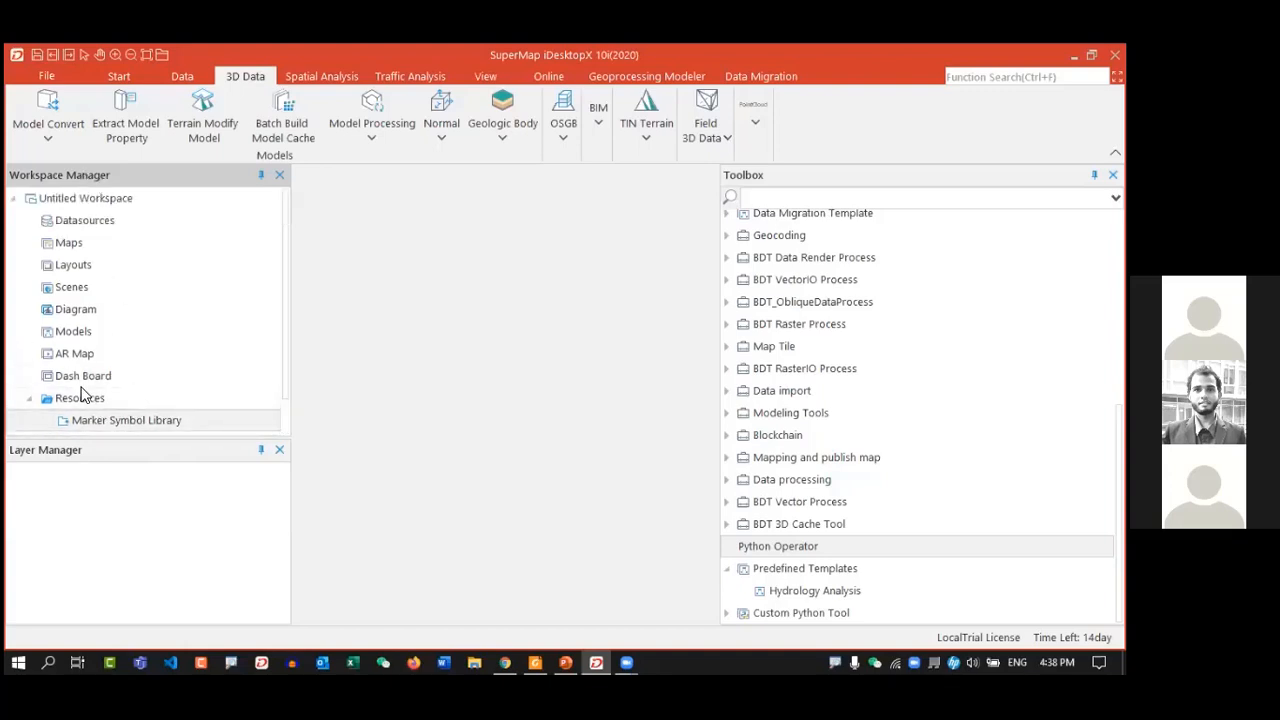
click(28, 398)
- Enlarge the Layer Manager slightly so that it begins just below Resources in the Workspace Manager
click(103, 199)
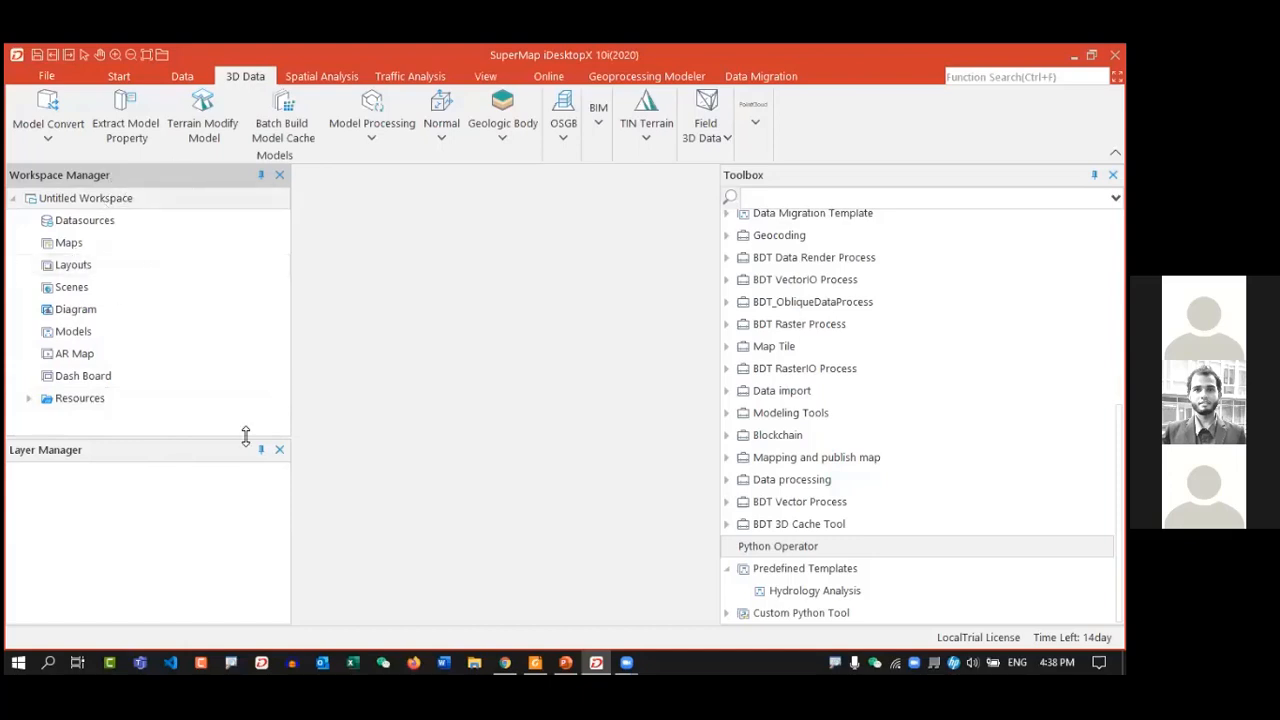
click(175, 543)
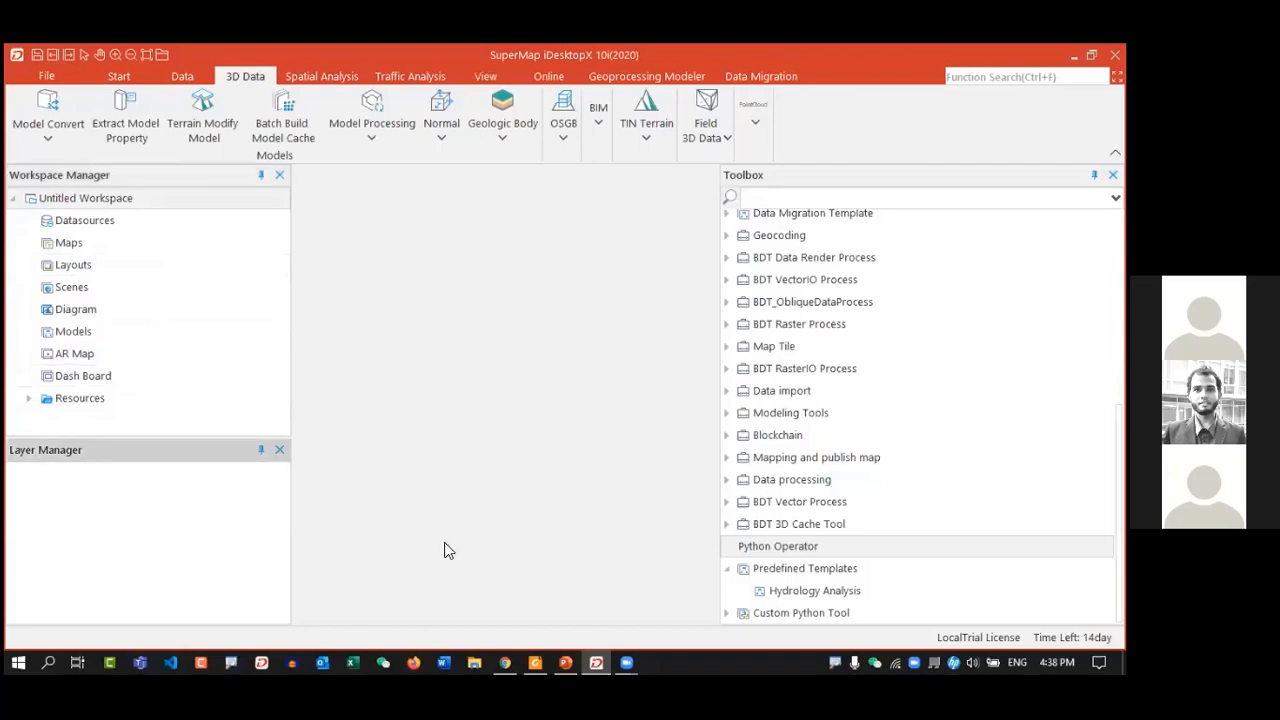
drag(165, 438, 160, 414)
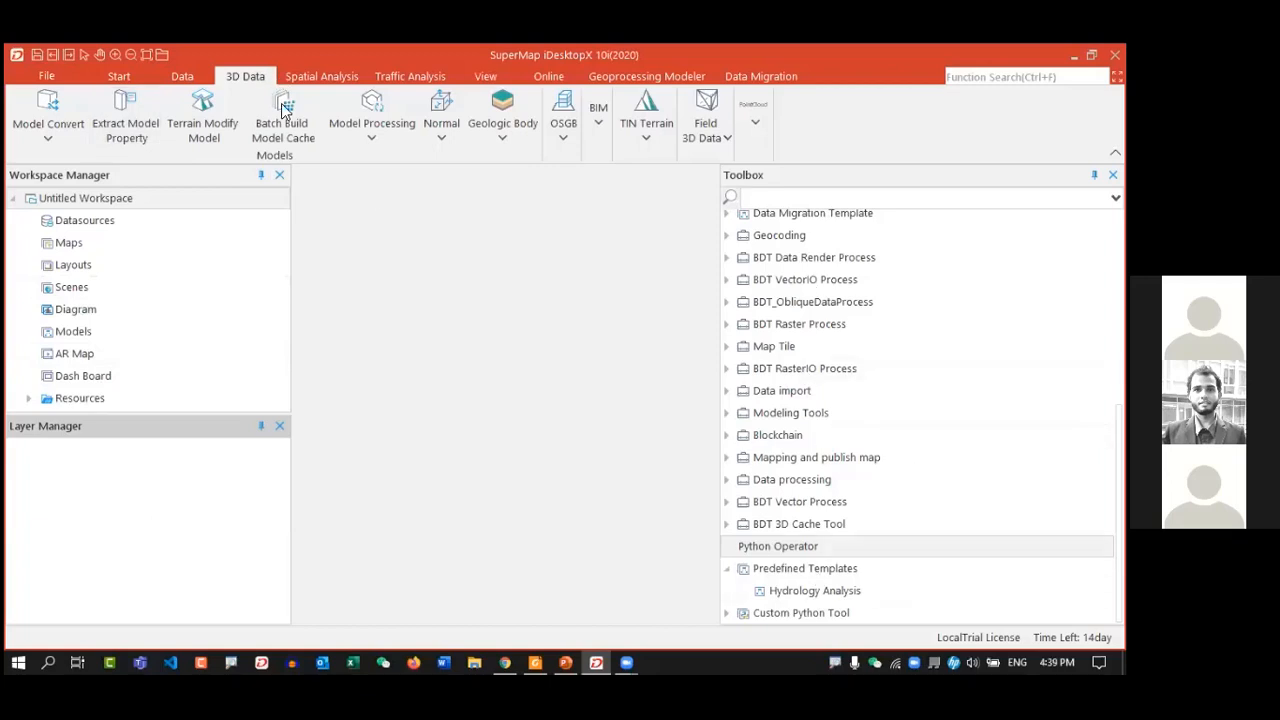
- Review the options for opening, creating and saving a workspace as a file or in a database
click(120, 76)
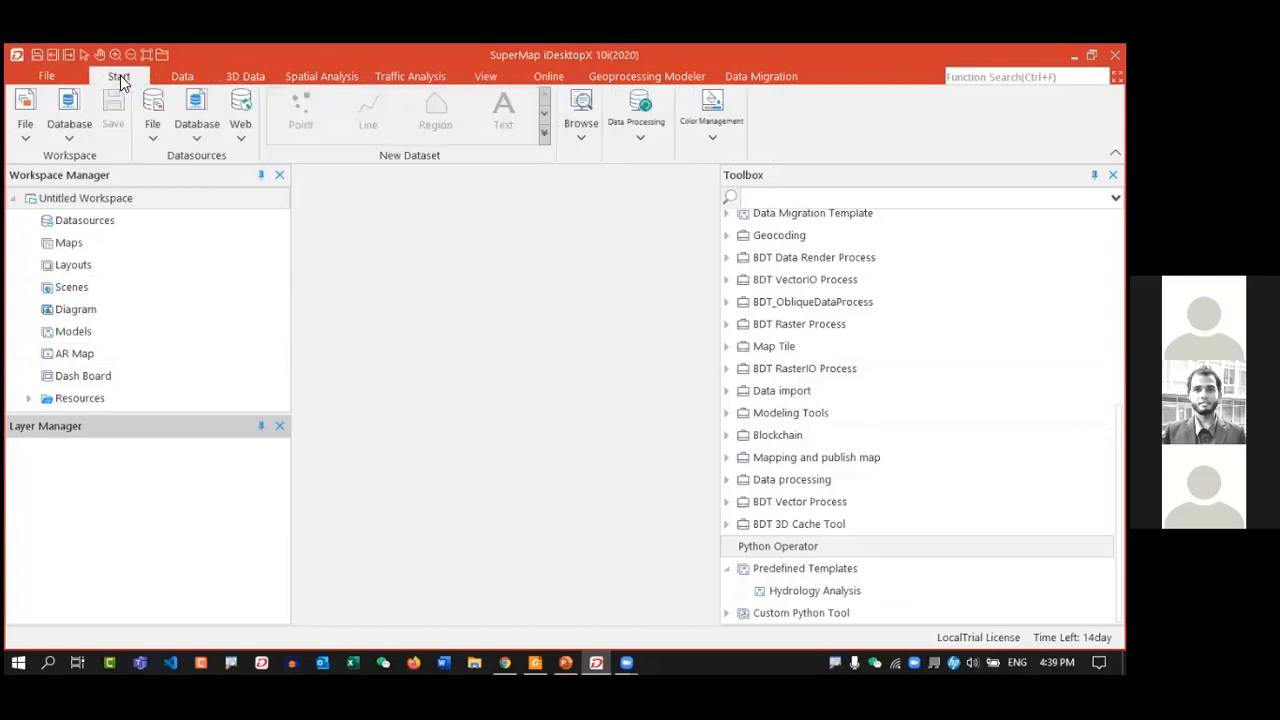
click(26, 140)
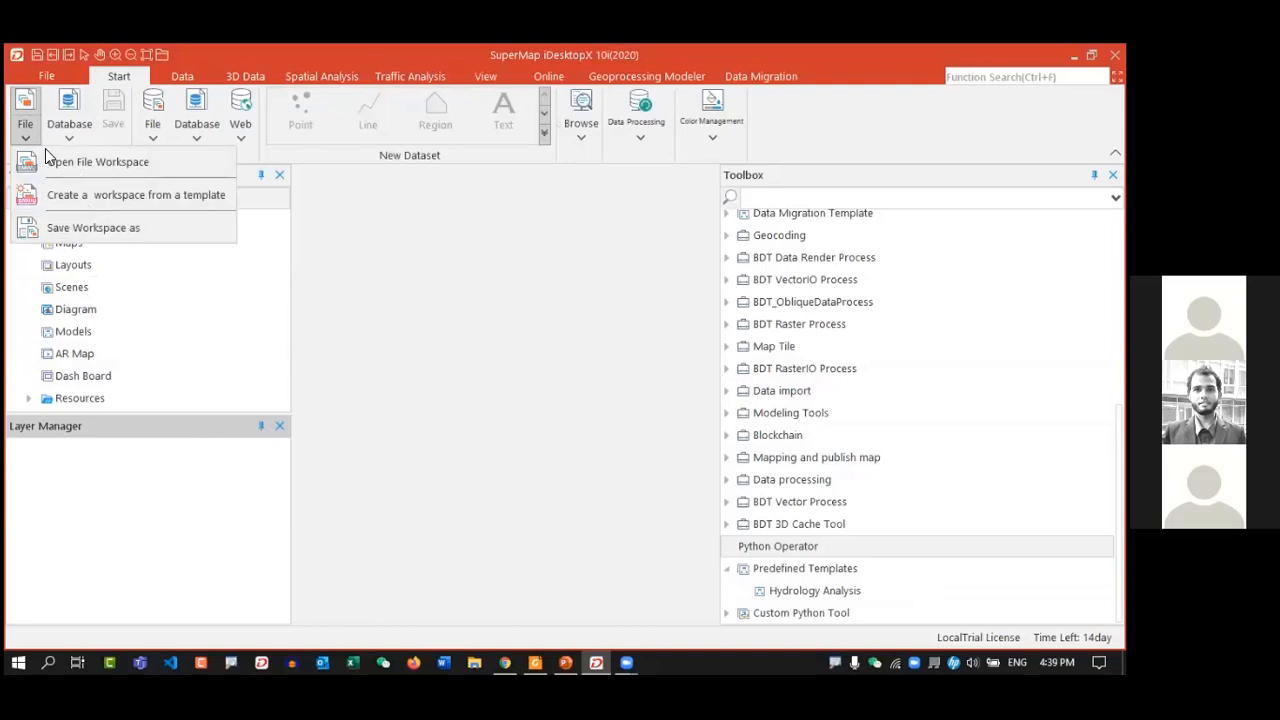
click(70, 145)
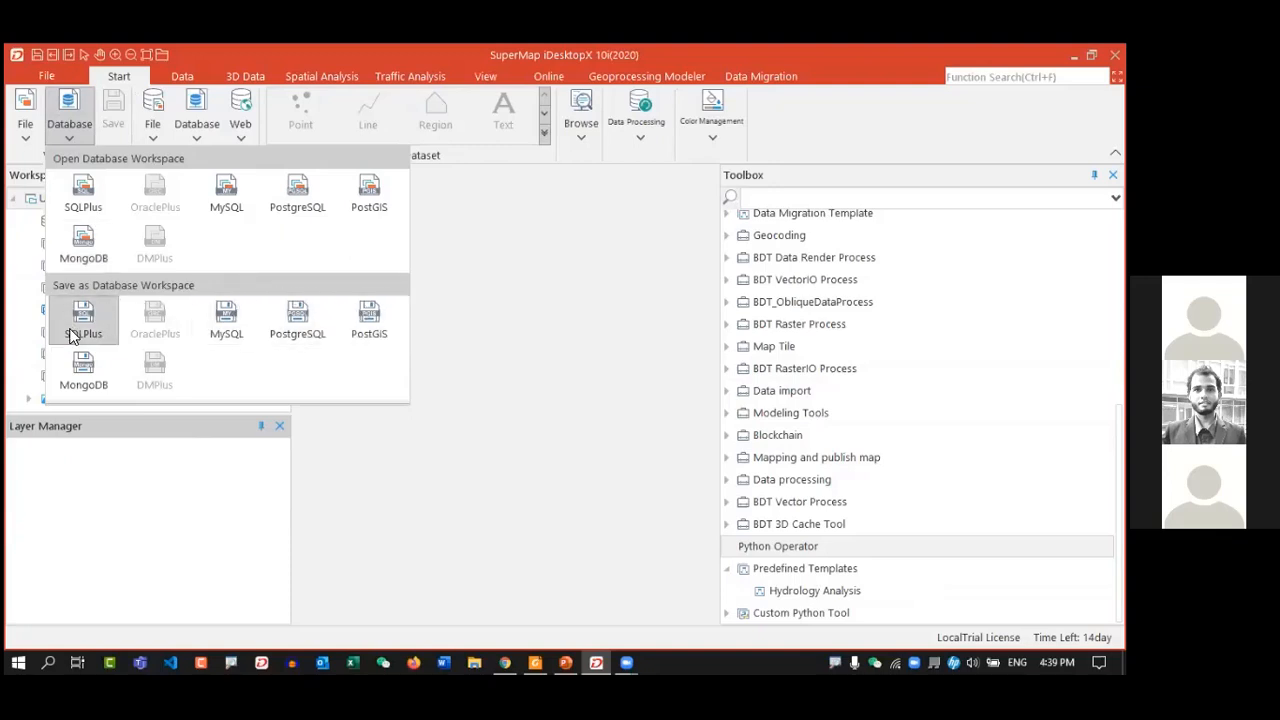
- Review the file, database and web datasource options and the dataset types available under New Dataset, without creating anything
click(154, 135)
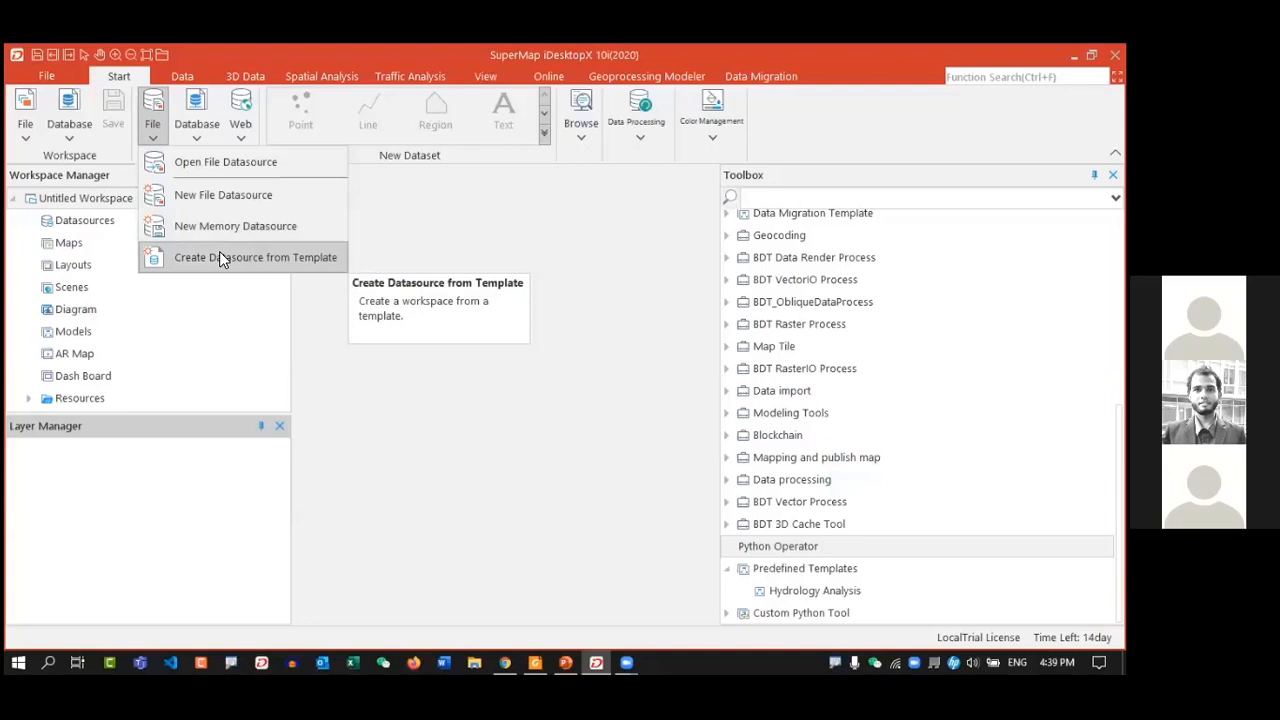
click(184, 133)
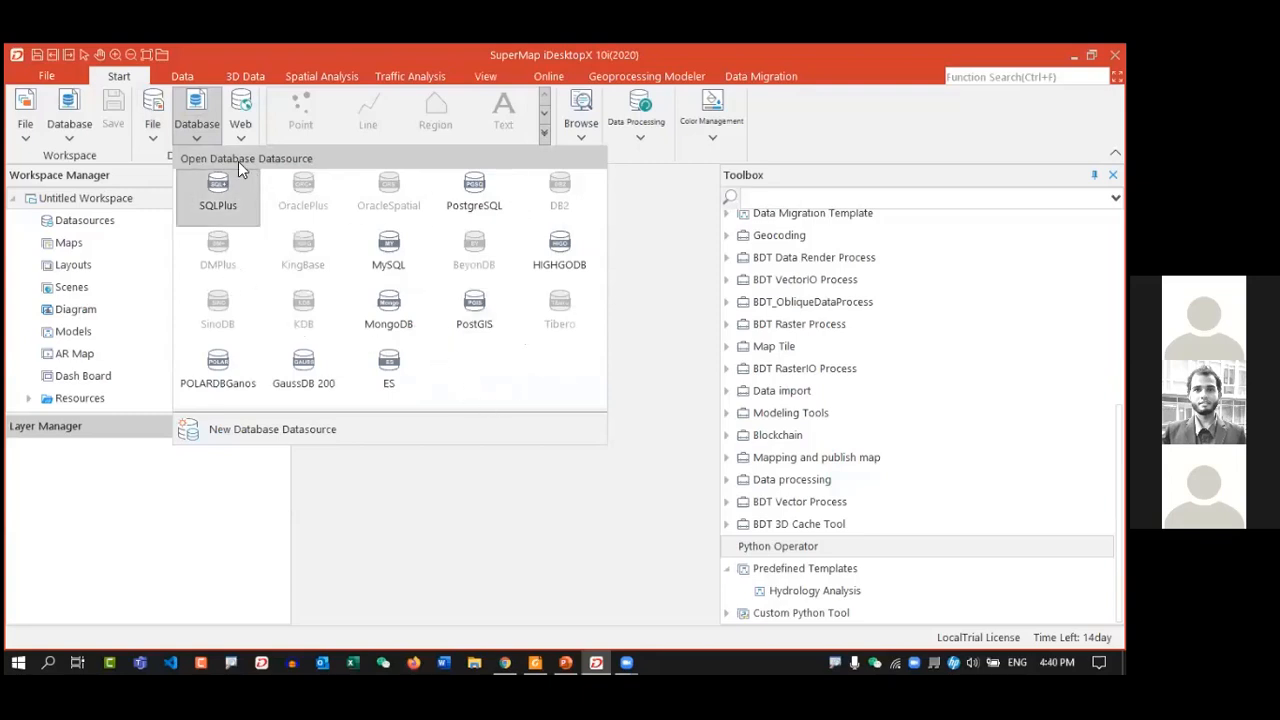
click(240, 131)
click(240, 131)
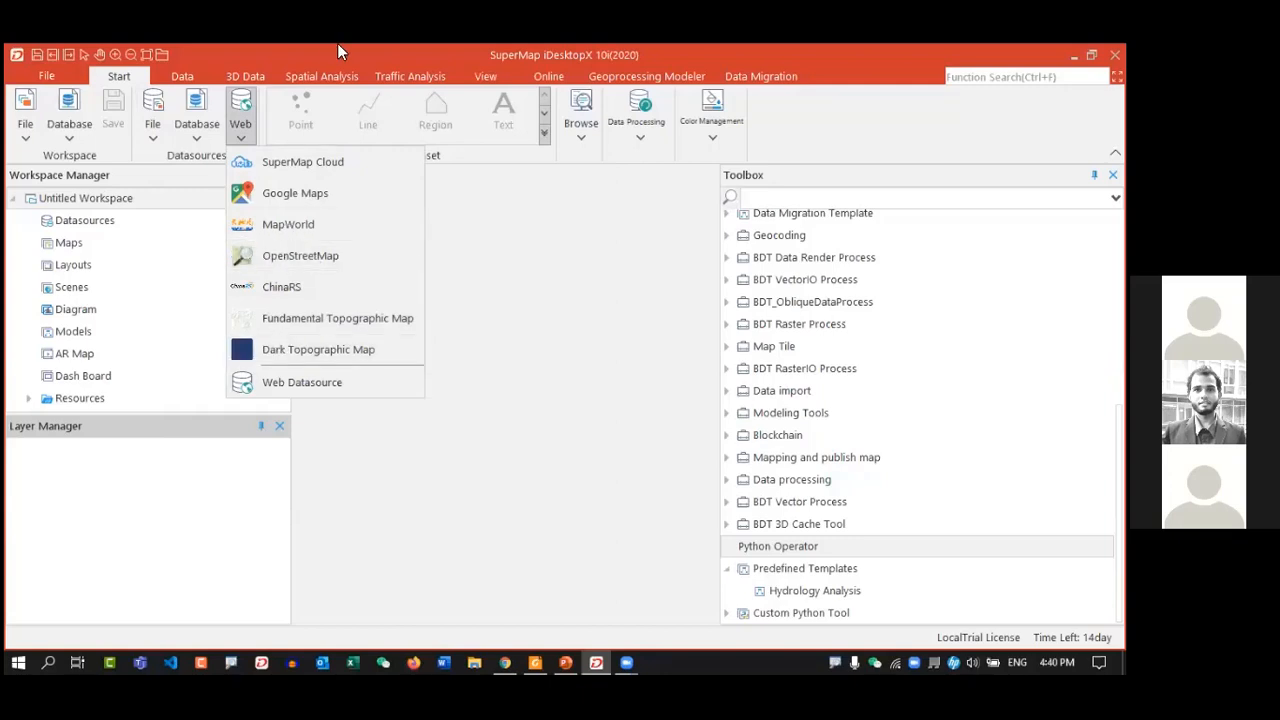
click(483, 188)
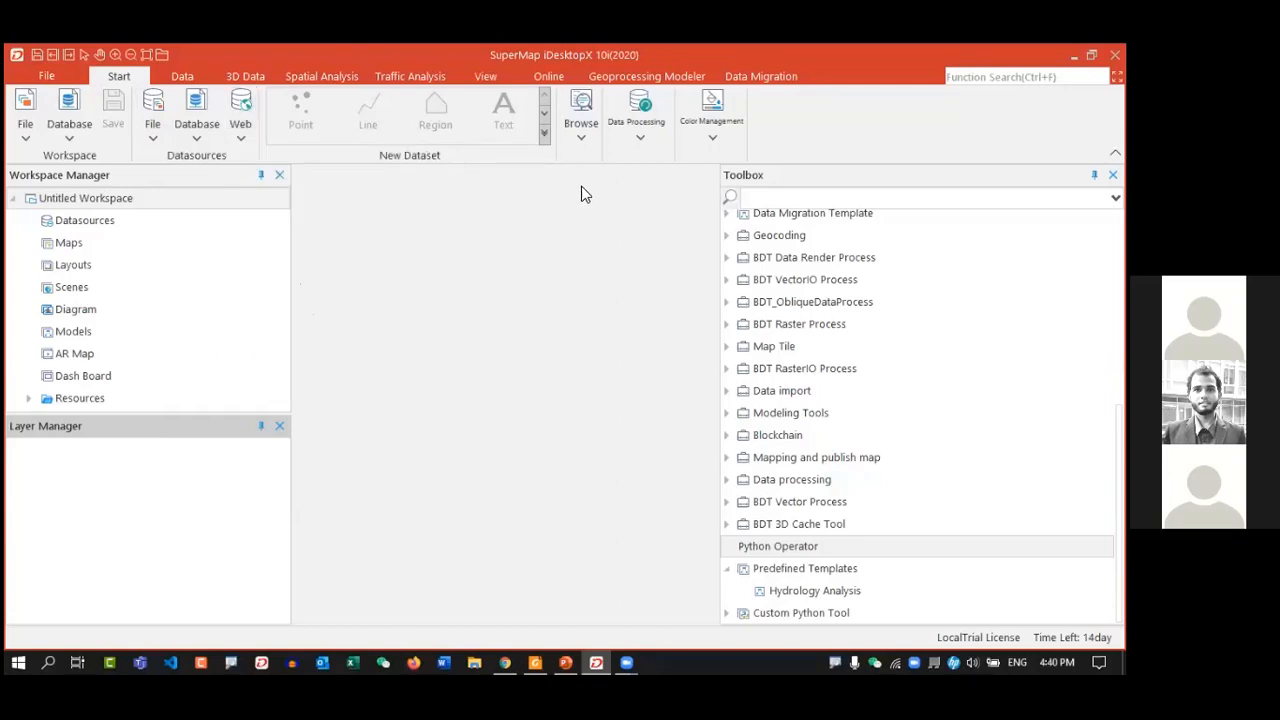
click(544, 133)
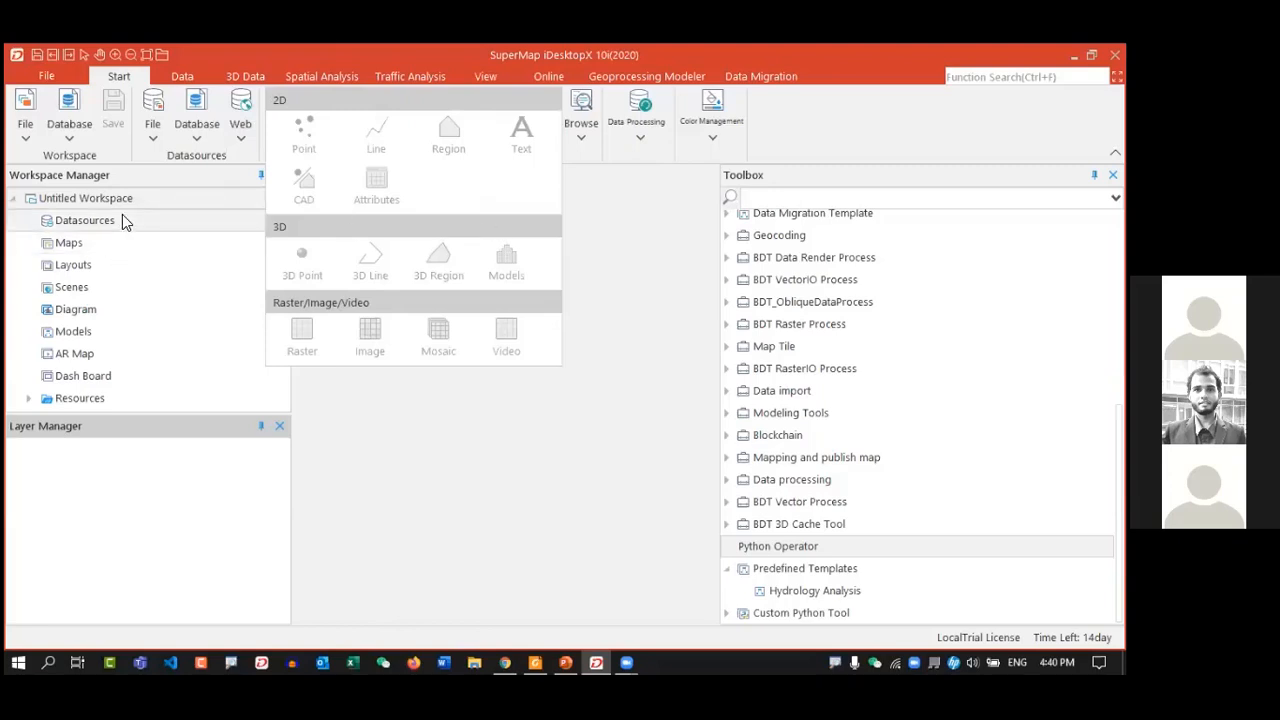
click(263, 47)
- Examine the Browse commands, including the Maps and Scenes options, and the Data Processing commands for projection and import
click(586, 136)
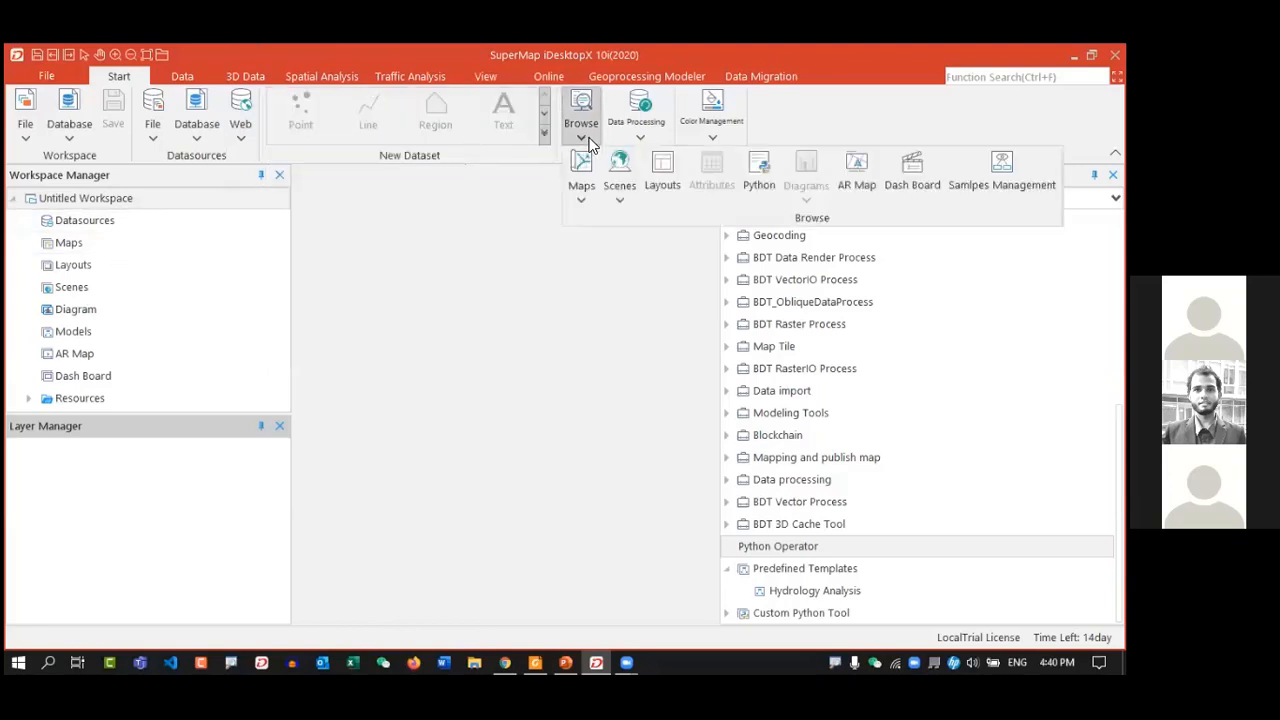
click(581, 200)
click(582, 200)
click(580, 200)
click(619, 198)
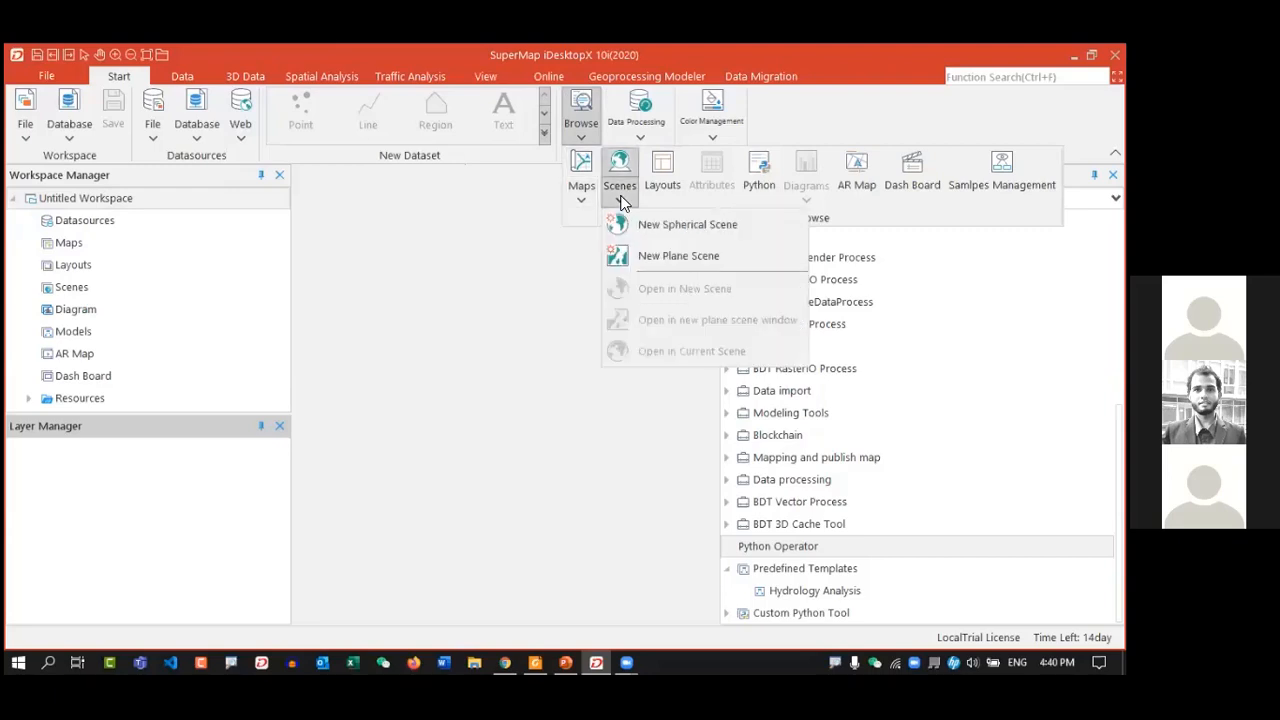
click(620, 200)
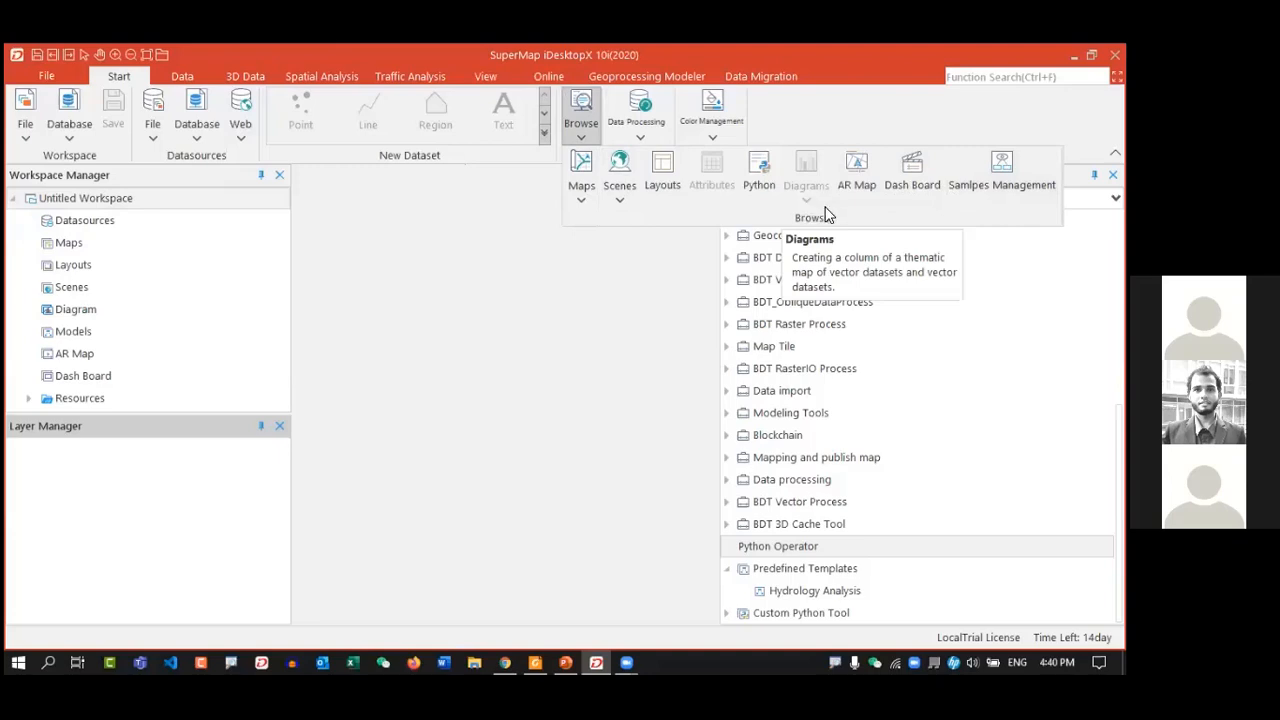
click(650, 142)
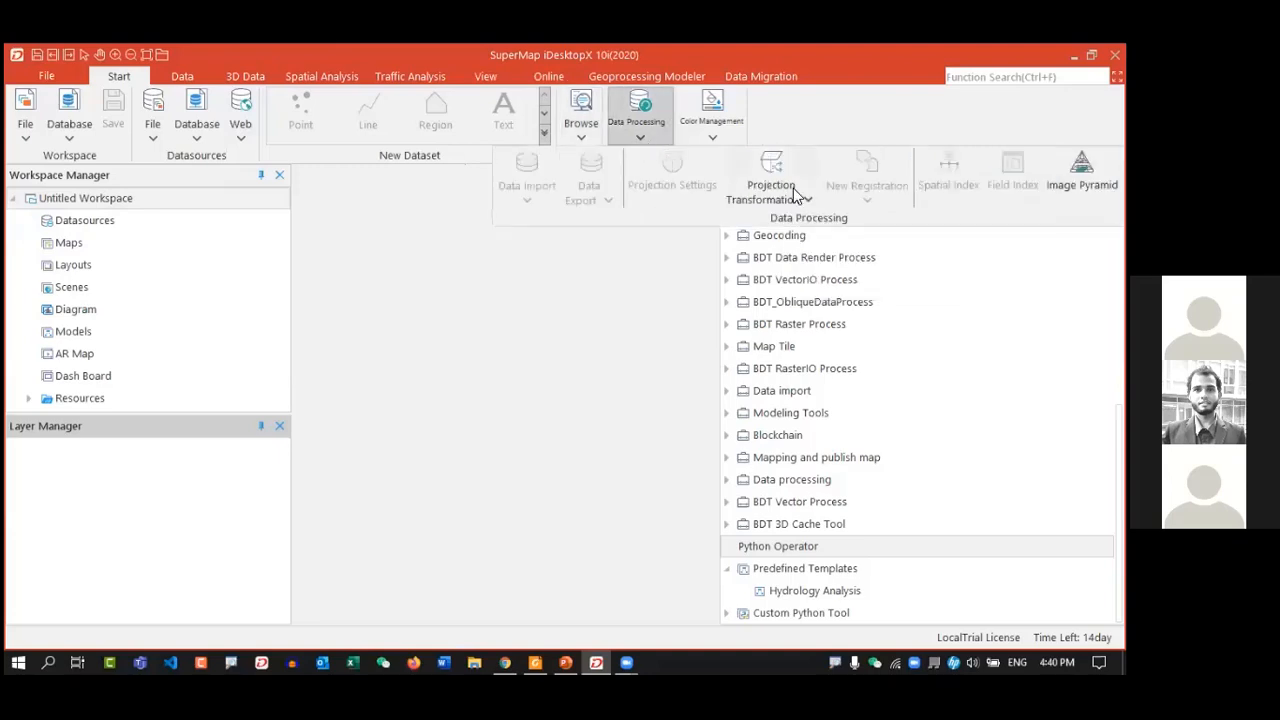
click(622, 46)
- Examine the Data ribbon's Topology and Data Processing tools, including the available dataset Conversion types
click(182, 77)
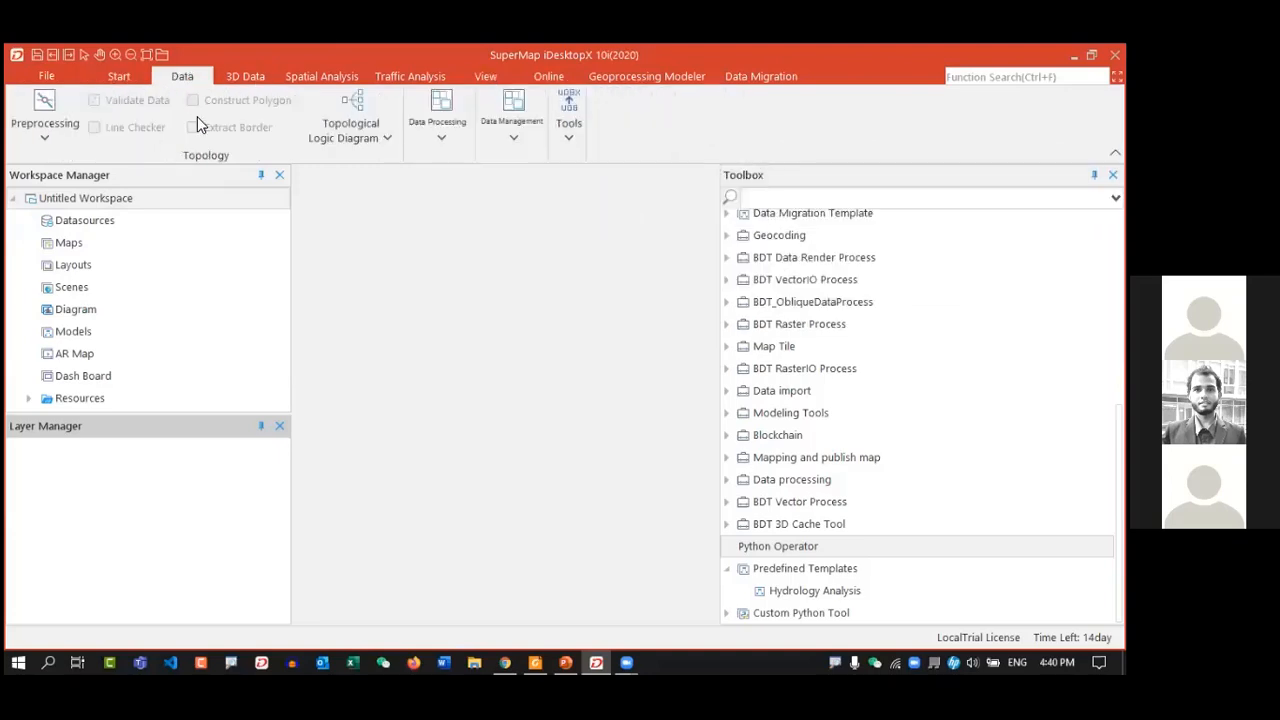
click(437, 141)
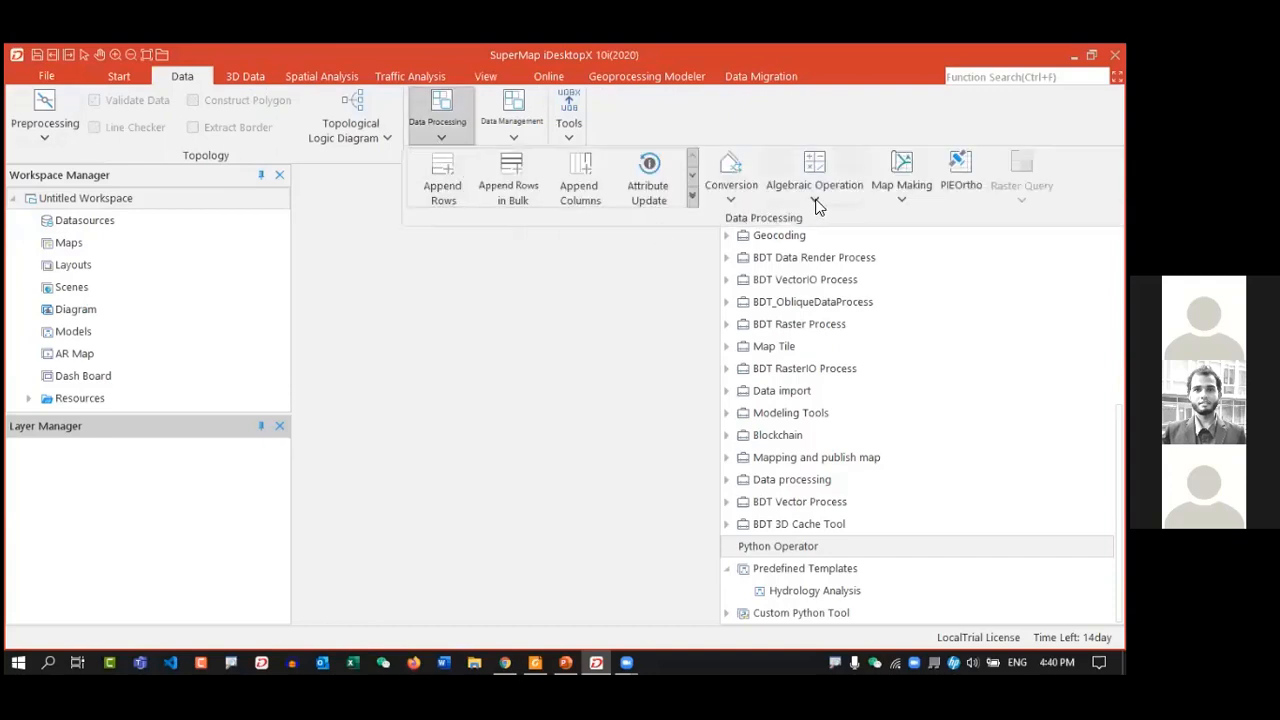
click(729, 203)
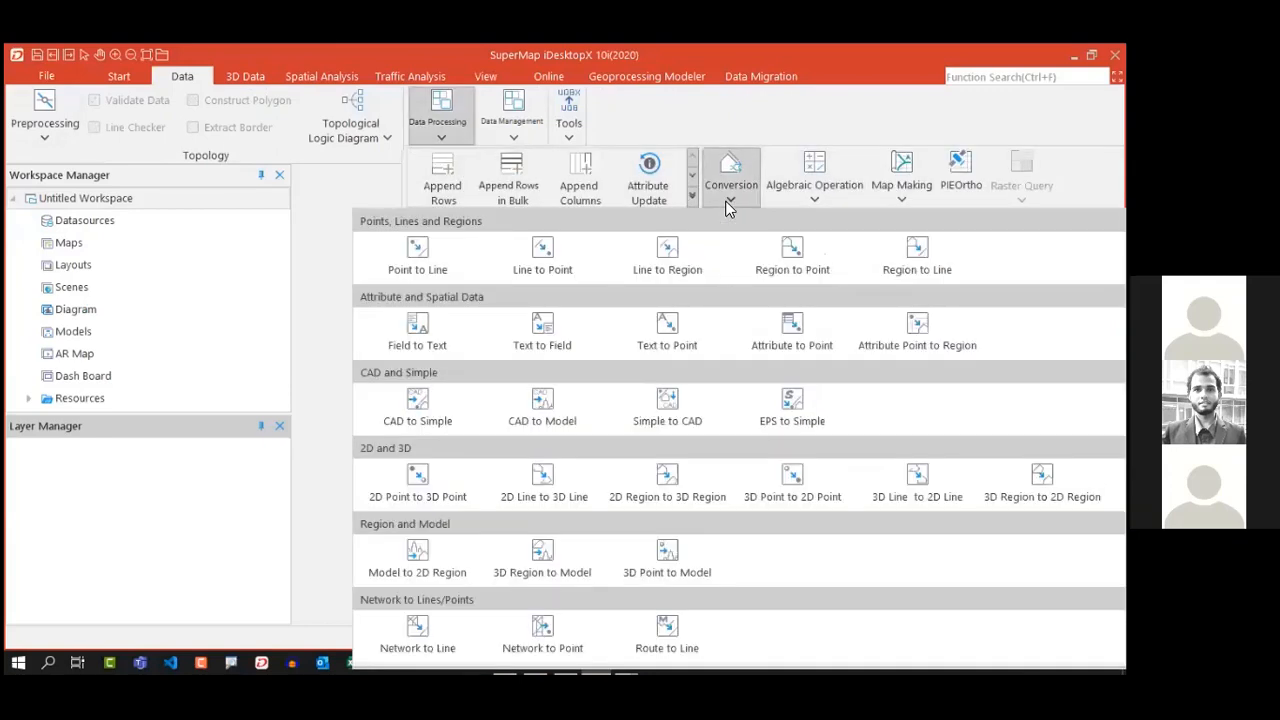
click(793, 195)
- Look over the remaining Data Processing tools, such as Map Making and PIEOrtho, and find Tiles Management under Data Management
click(507, 112)
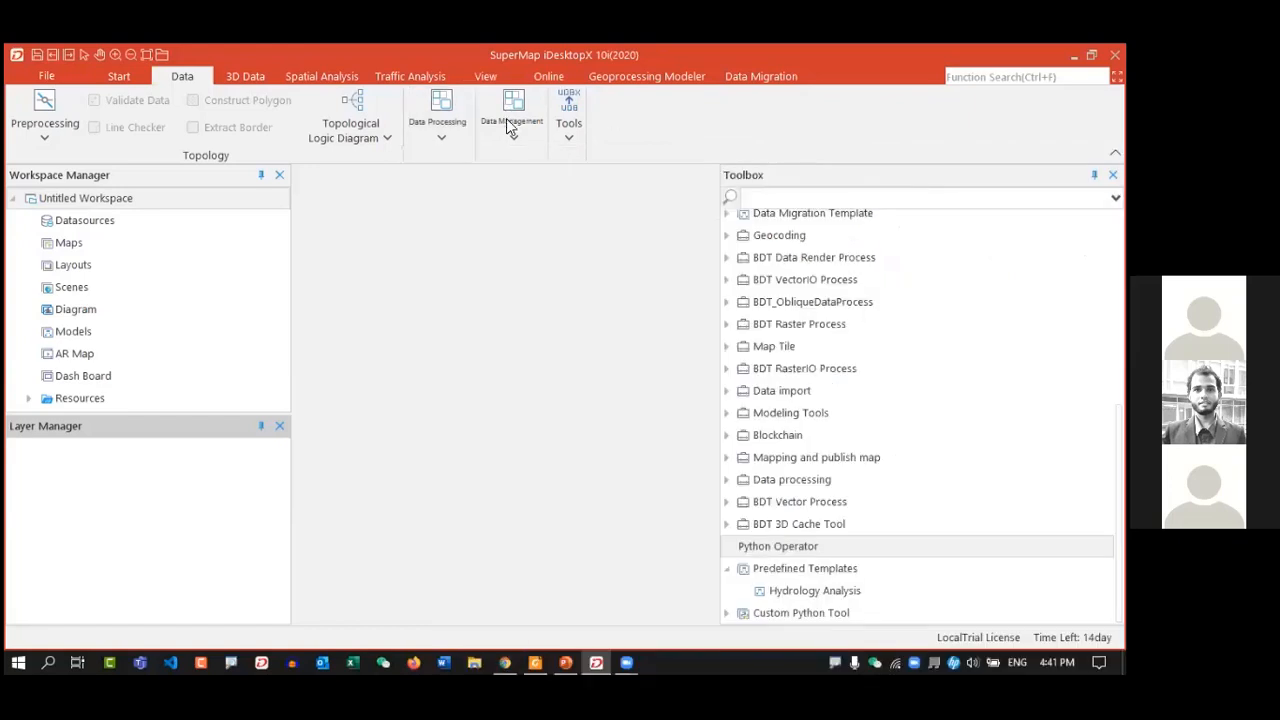
click(506, 118)
click(440, 130)
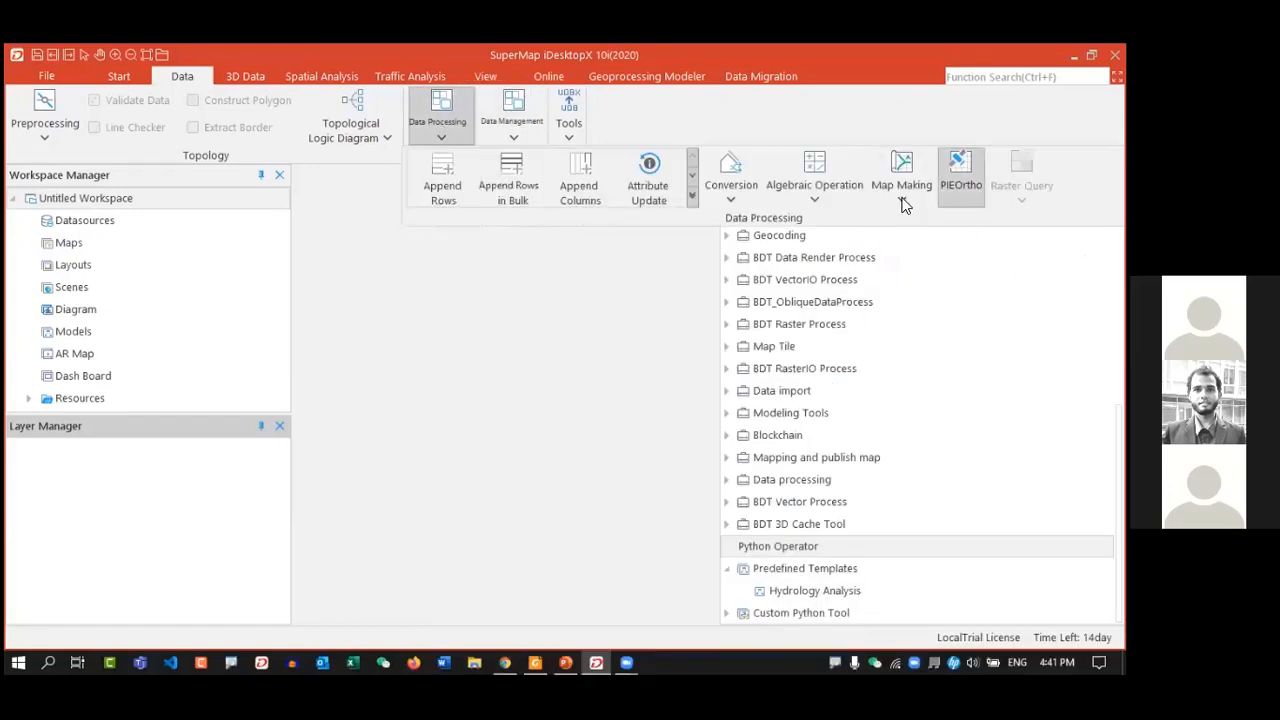
click(510, 120)
click(512, 139)
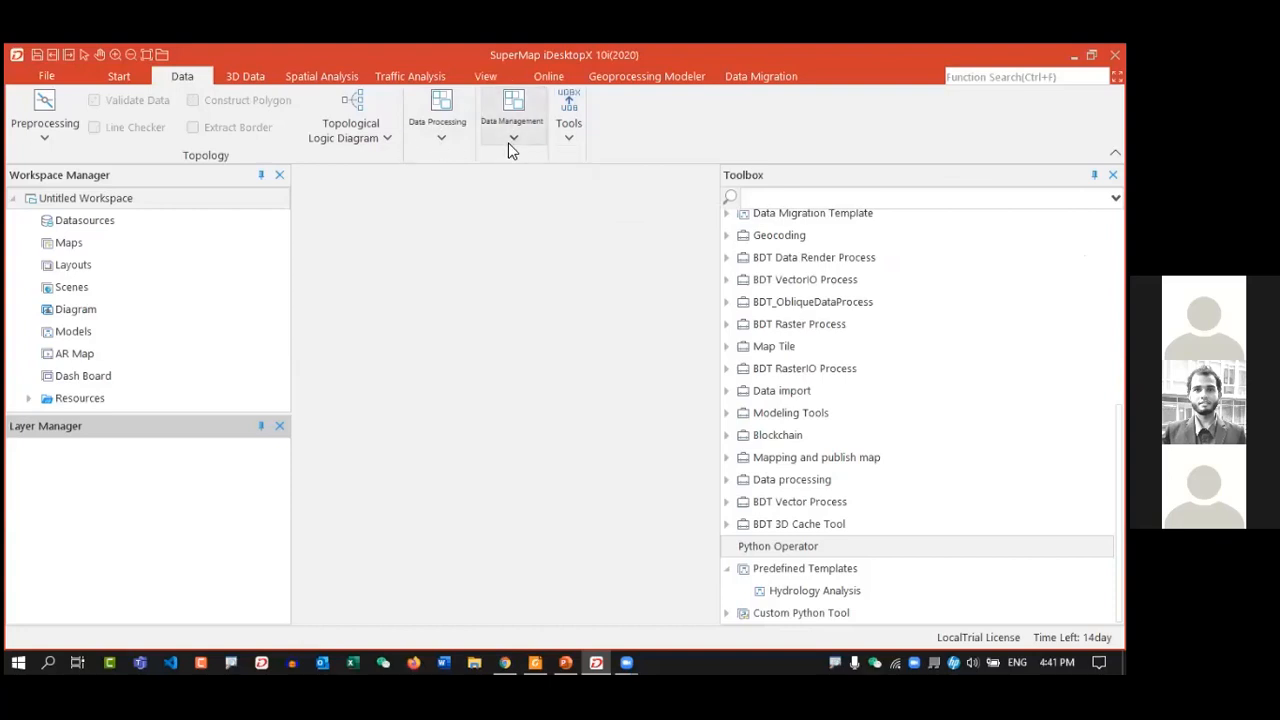
click(512, 139)
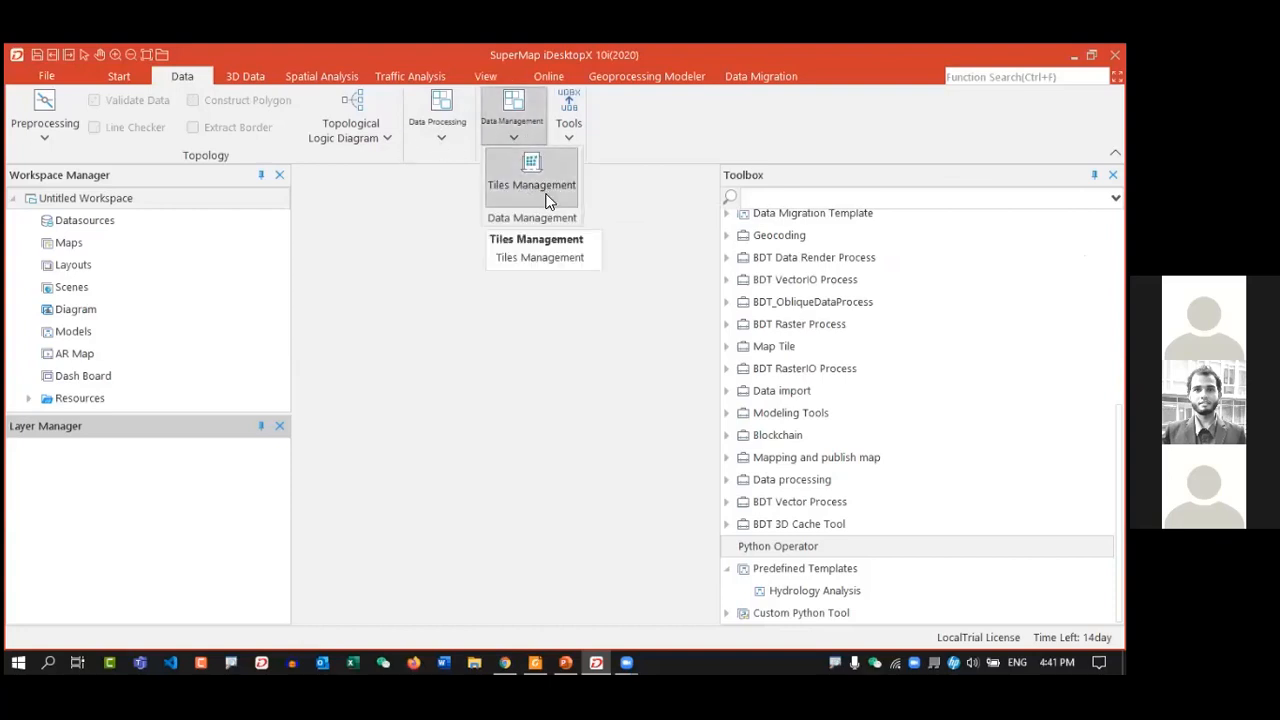
- Survey the Spatial Analysis tools, checking the Raster Analysis, Proximity Analysis and facility Network Analysis options
click(292, 78)
click(292, 78)
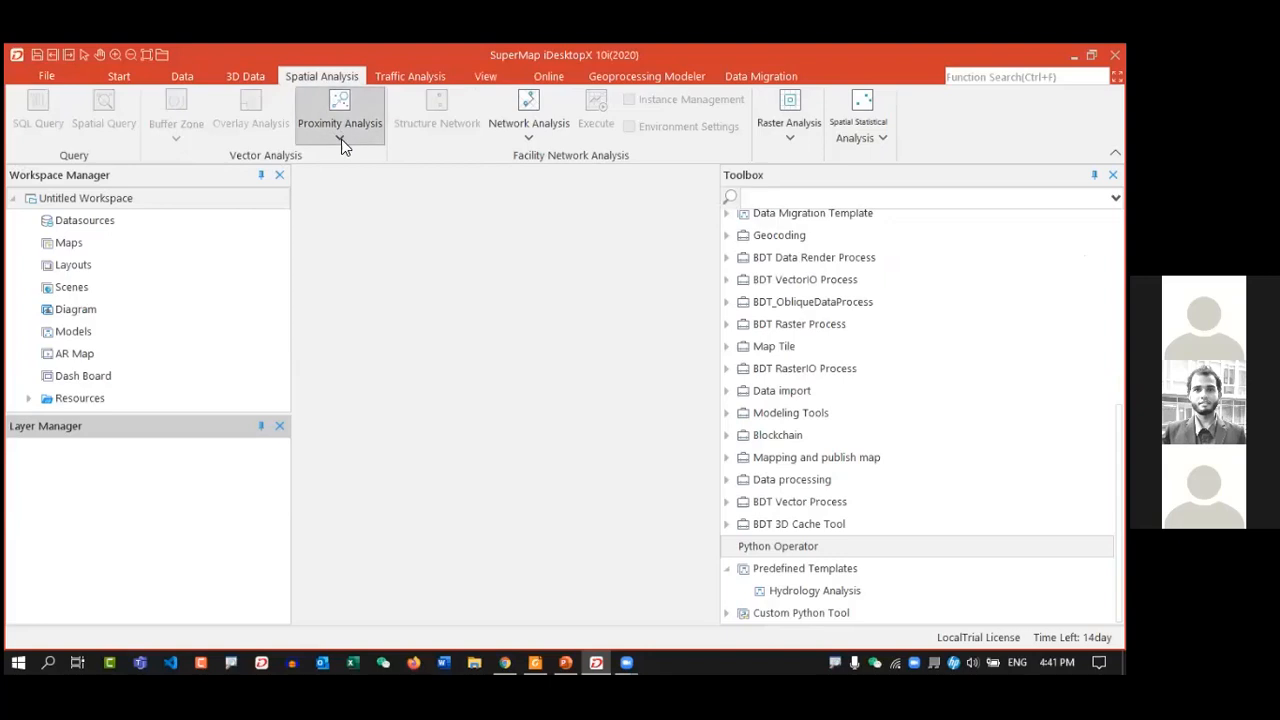
click(806, 148)
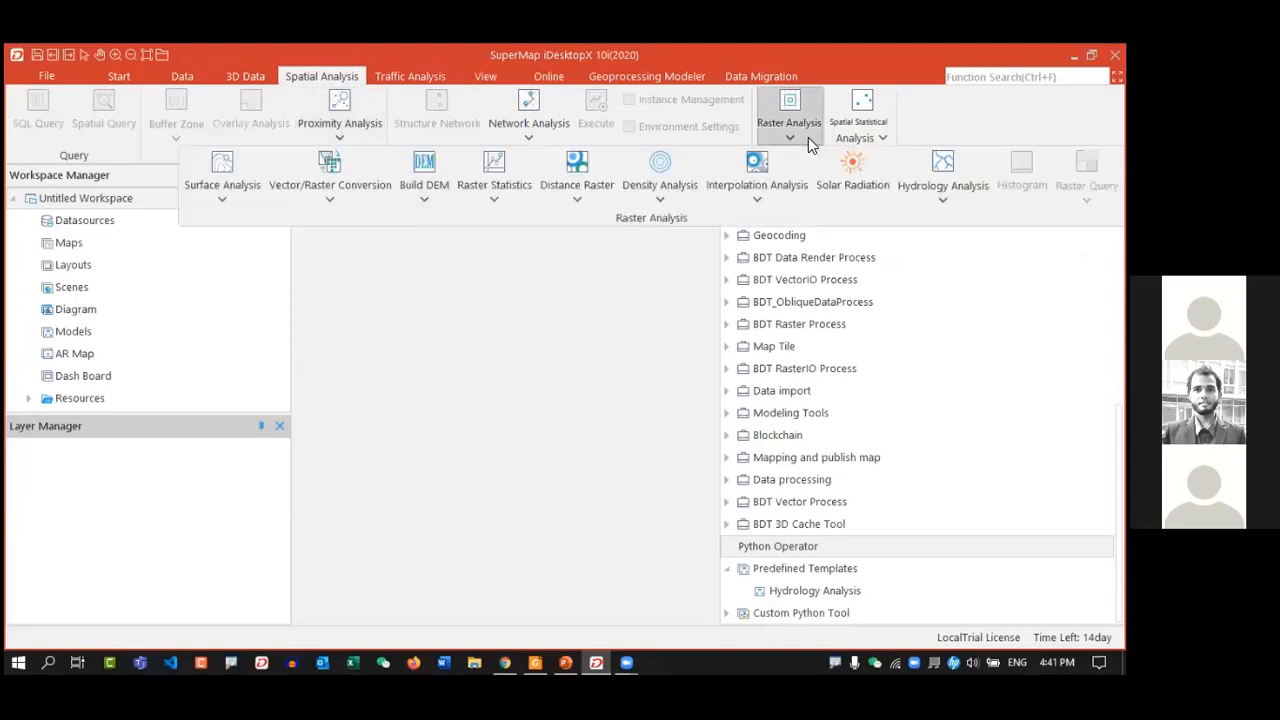
click(808, 137)
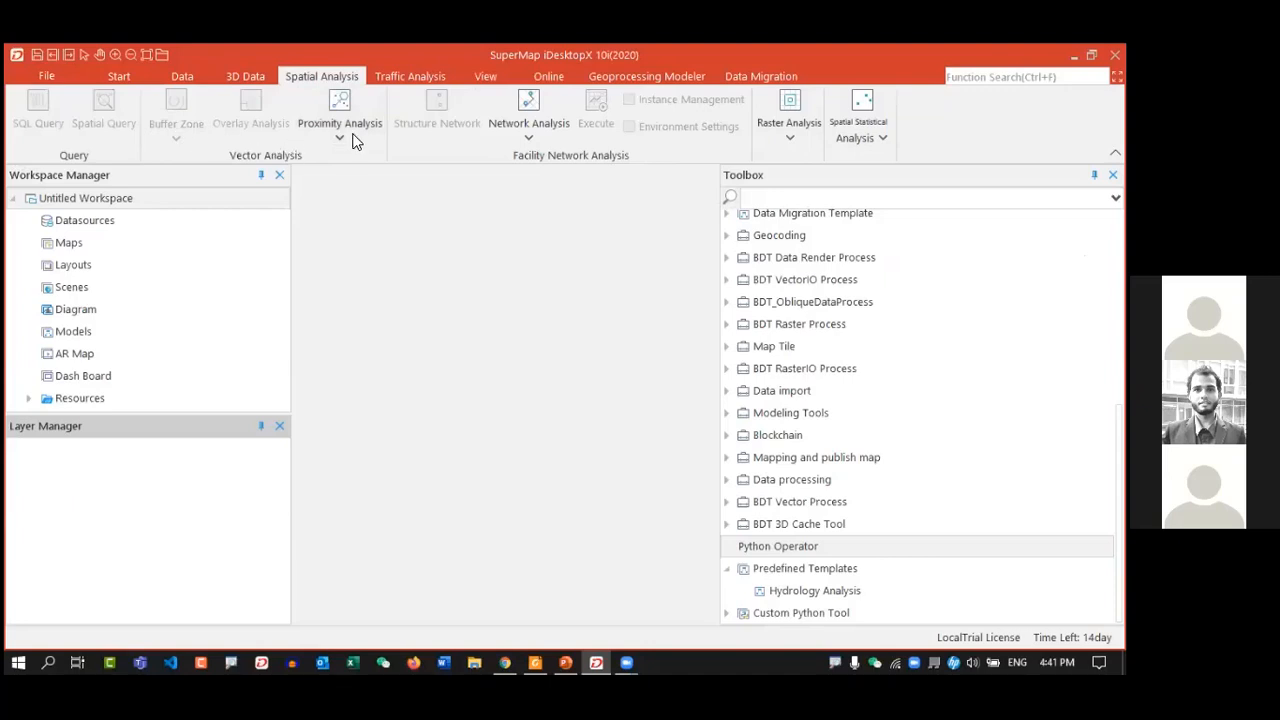
click(339, 128)
click(225, 137)
click(525, 137)
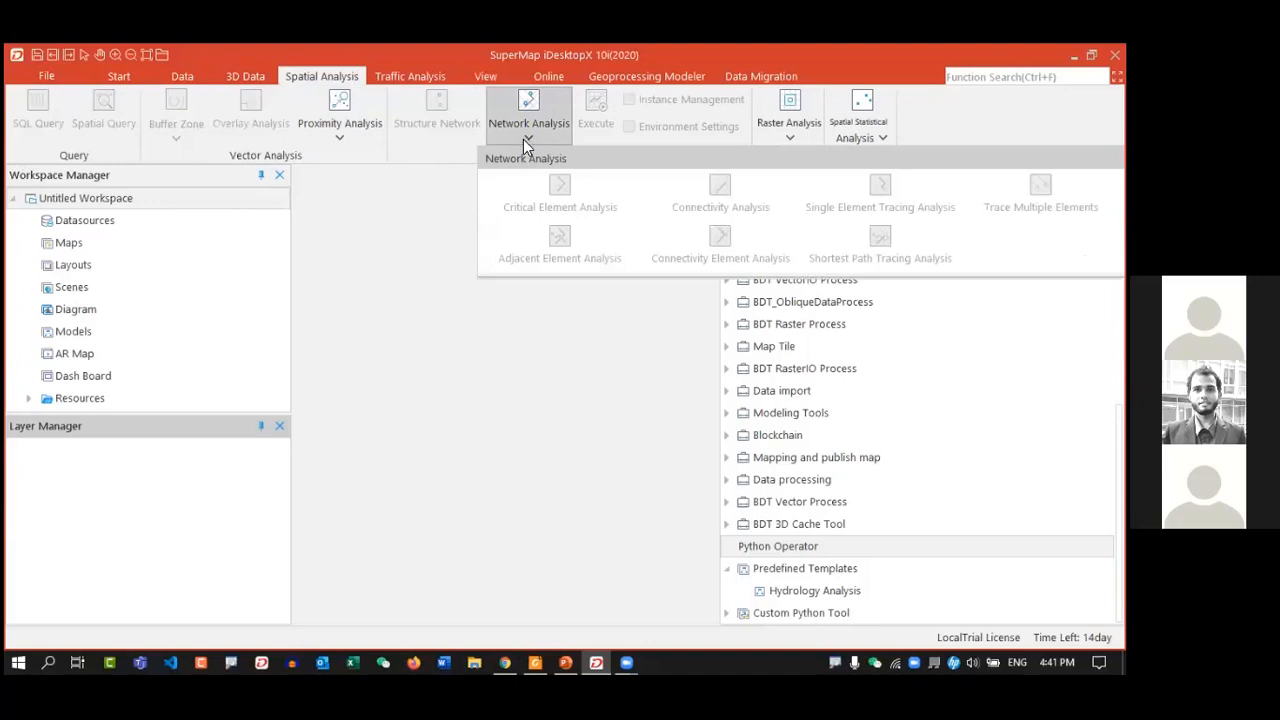
- Examine the raster Surface Analysis tools for isolines, terrain calculation, visibility analysis and surface measurement
click(790, 125)
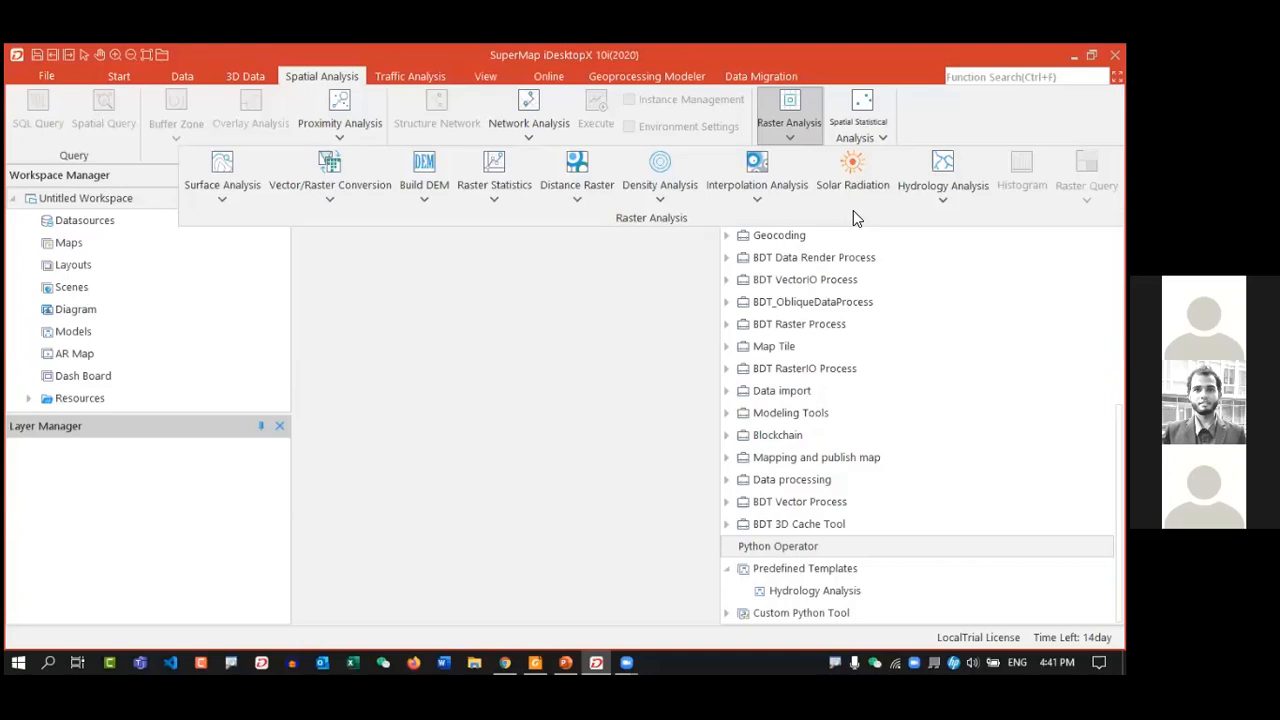
click(248, 208)
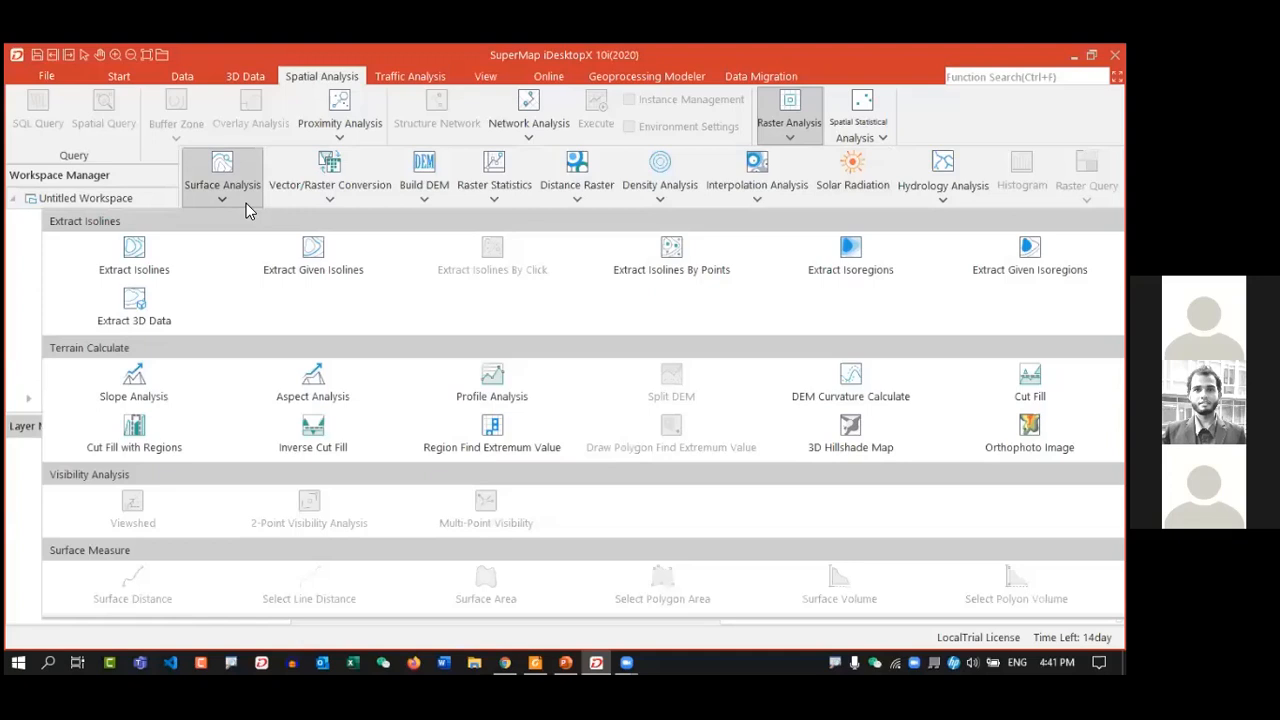
click(400, 304)
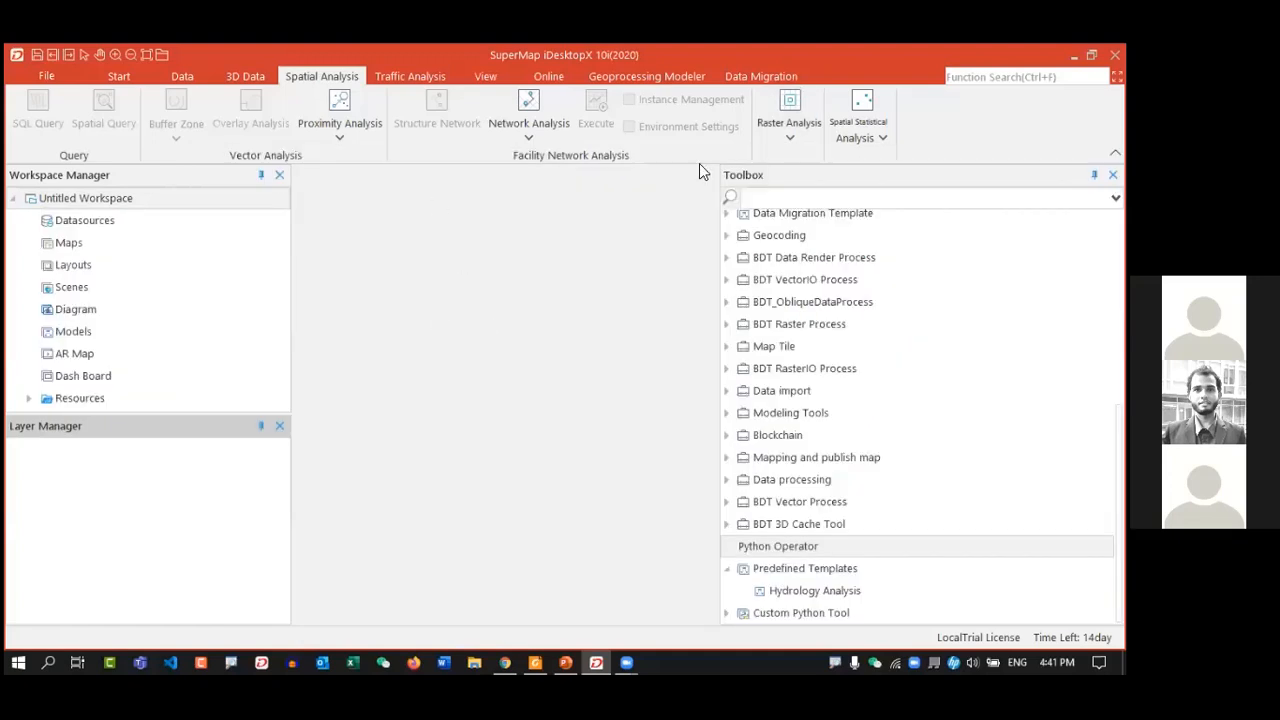
click(797, 137)
click(205, 195)
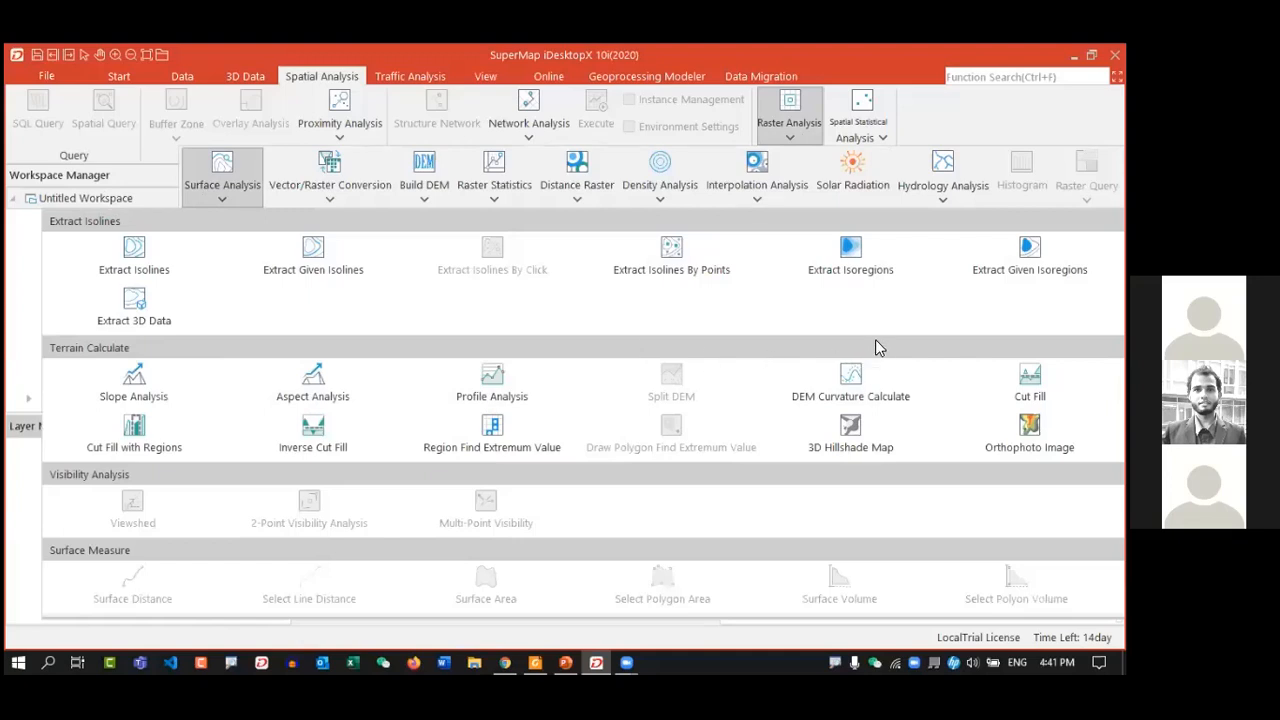
- Review the Vector/Raster Conversion, Build DEM and Raster Statistics options of Raster Analysis
click(362, 201)
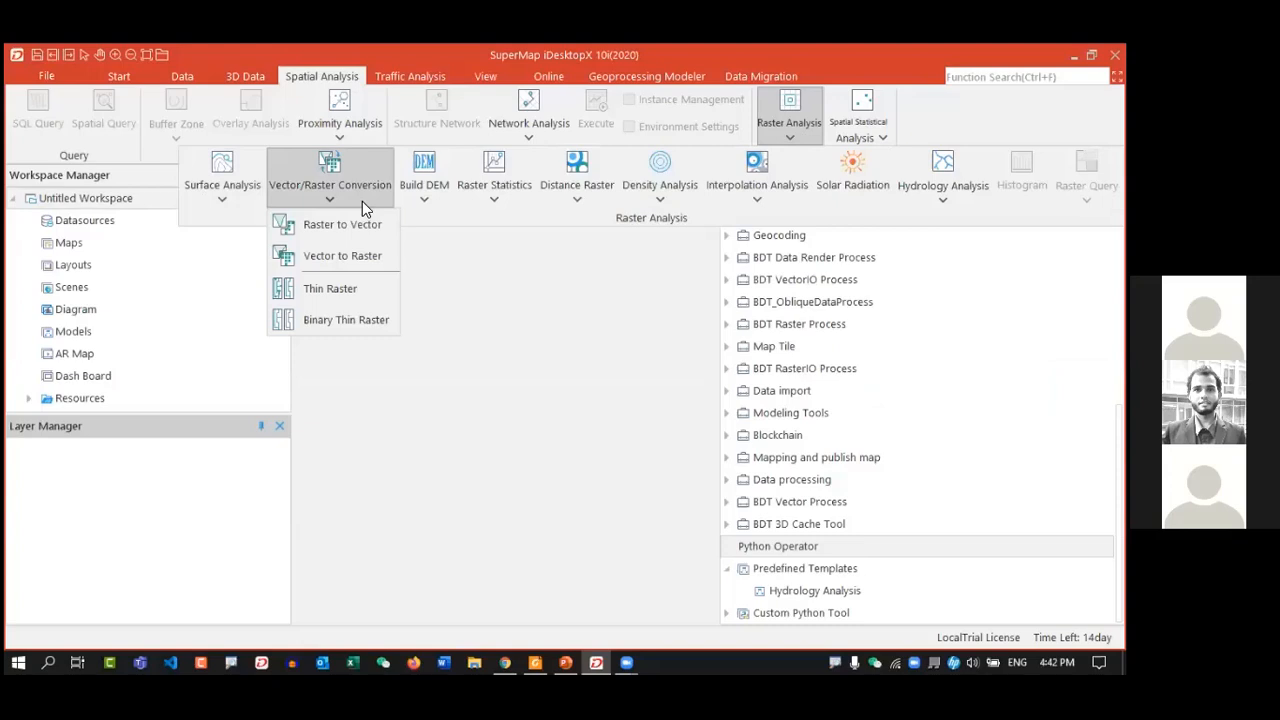
click(433, 197)
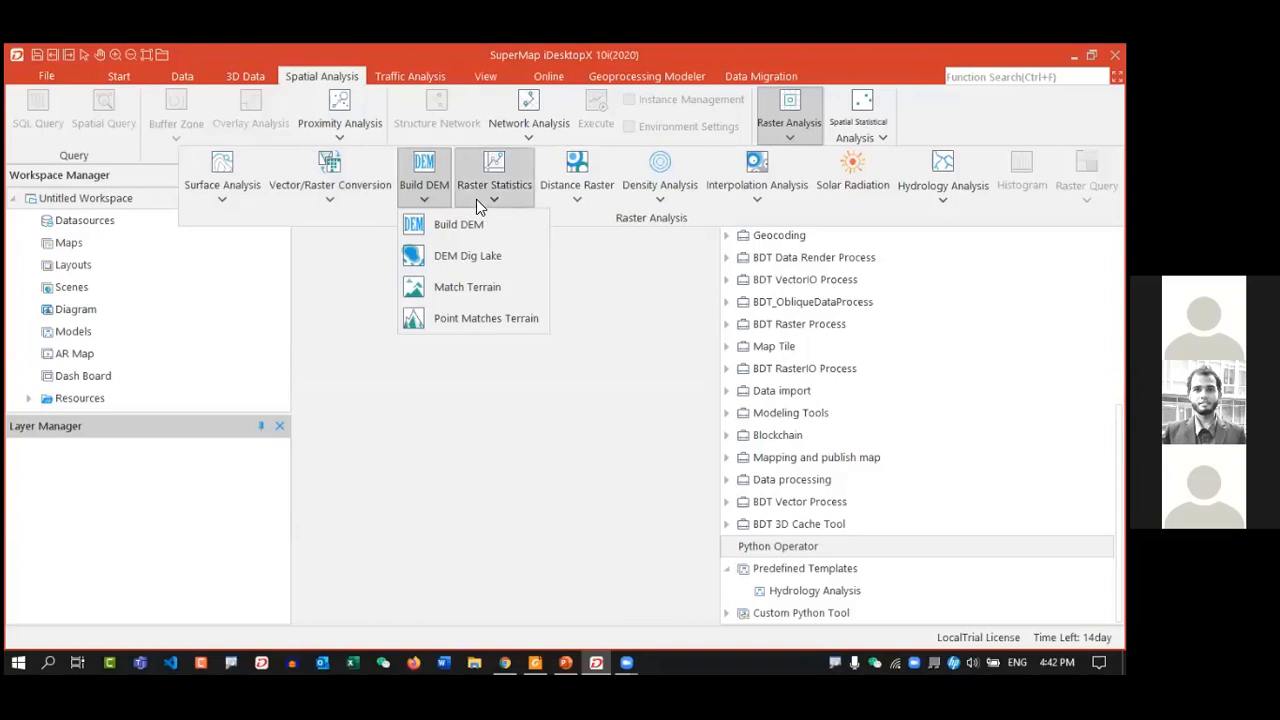
click(476, 199)
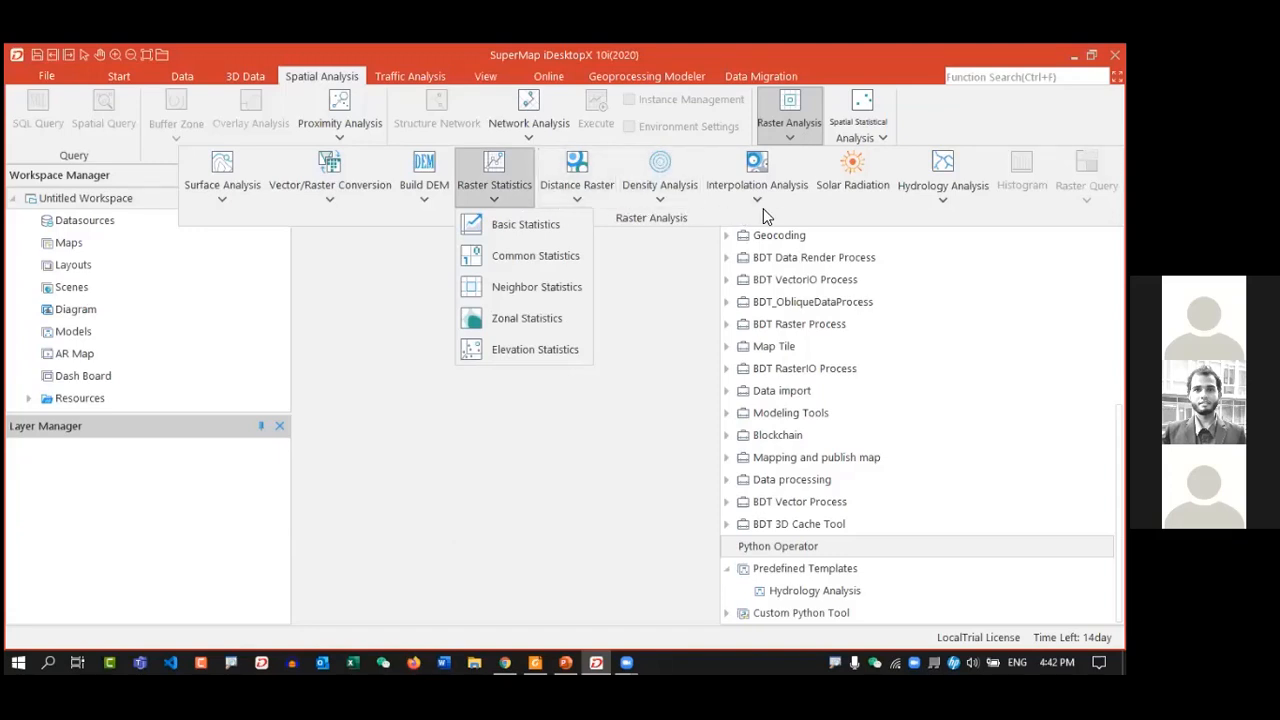
- Examine the Hydrology Analysis tools and the Spatial Statistical Analysis categories, without running any of them
click(939, 203)
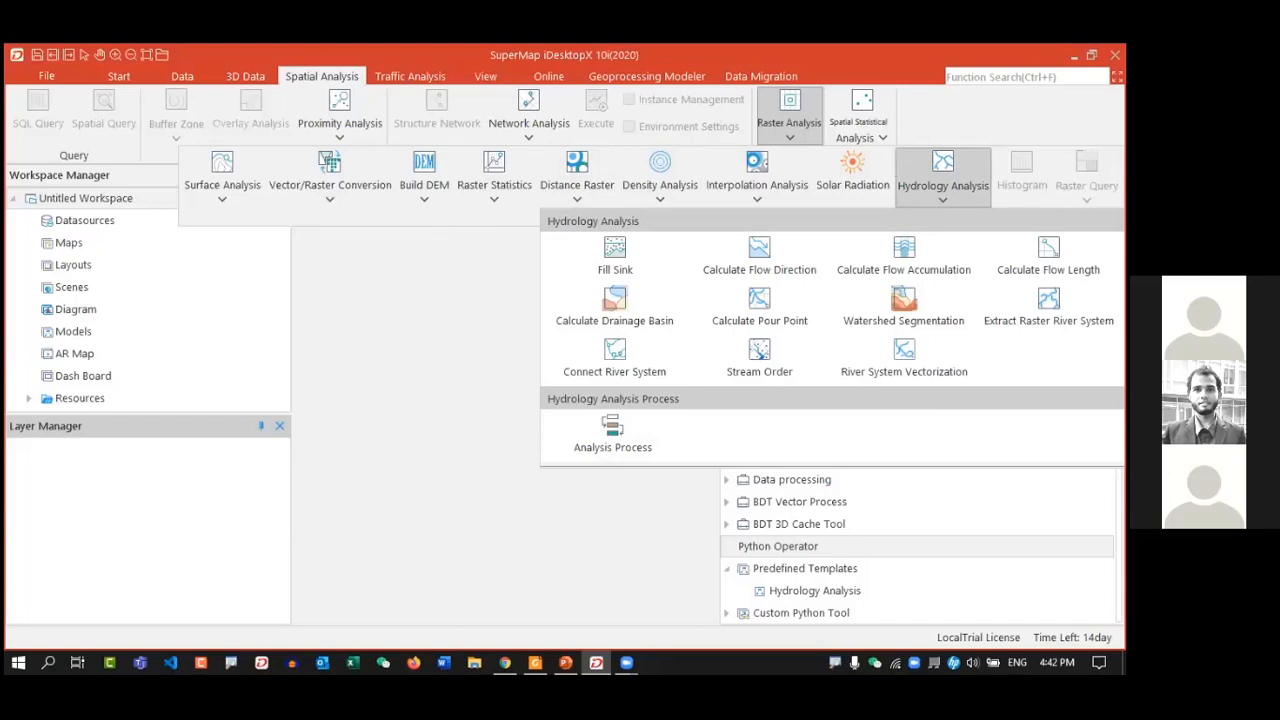
click(870, 128)
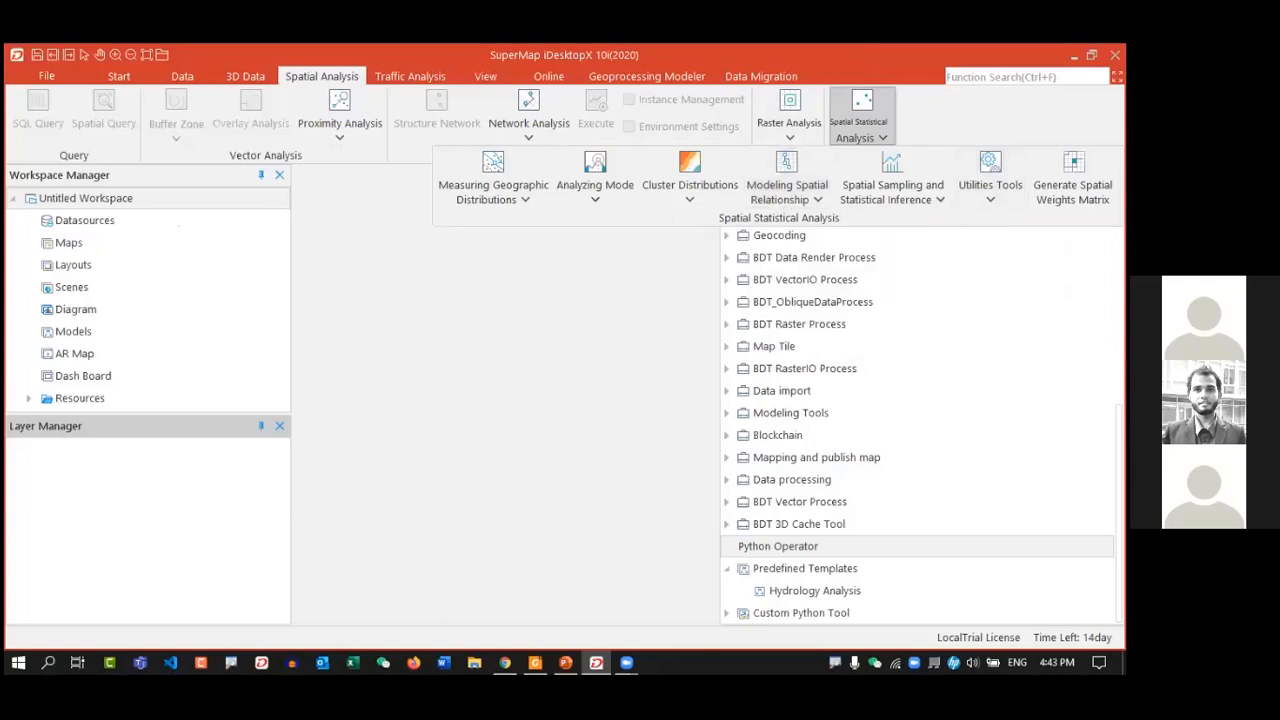
click(631, 46)
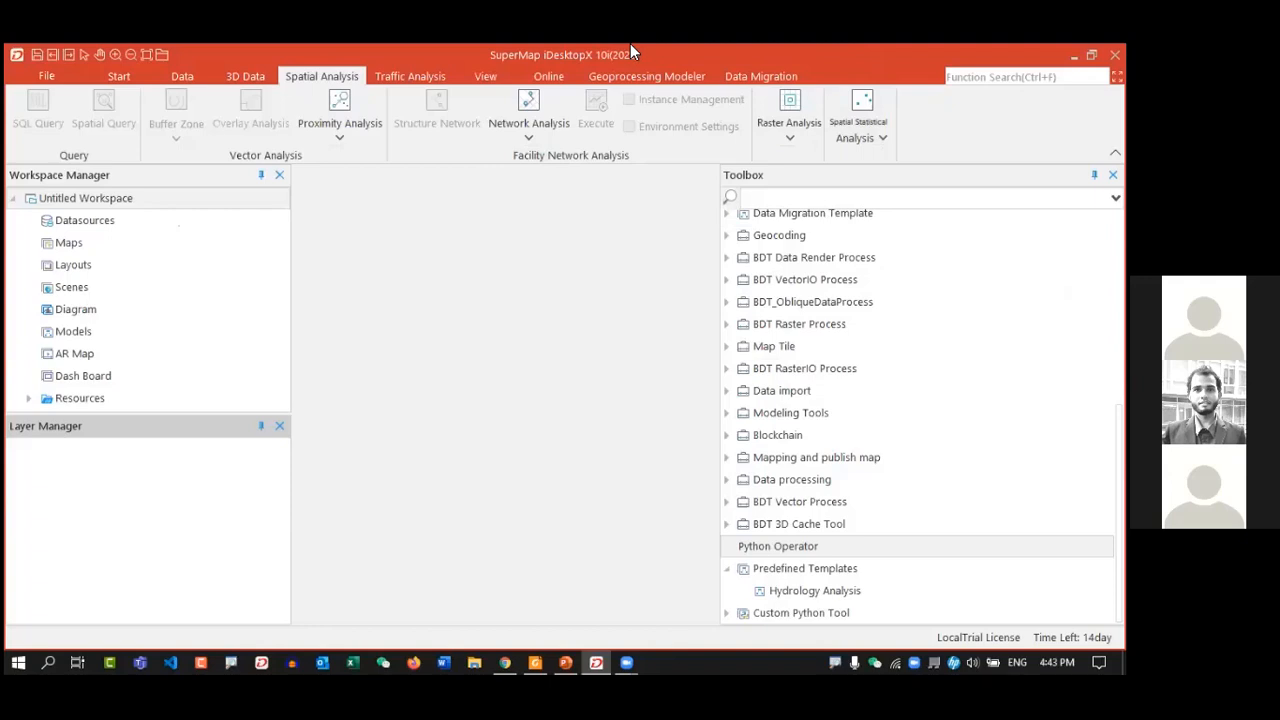
- Review the Traffic Analysis tools for Network Analysis, Dynamic Segmentation and Geocoding
click(405, 76)
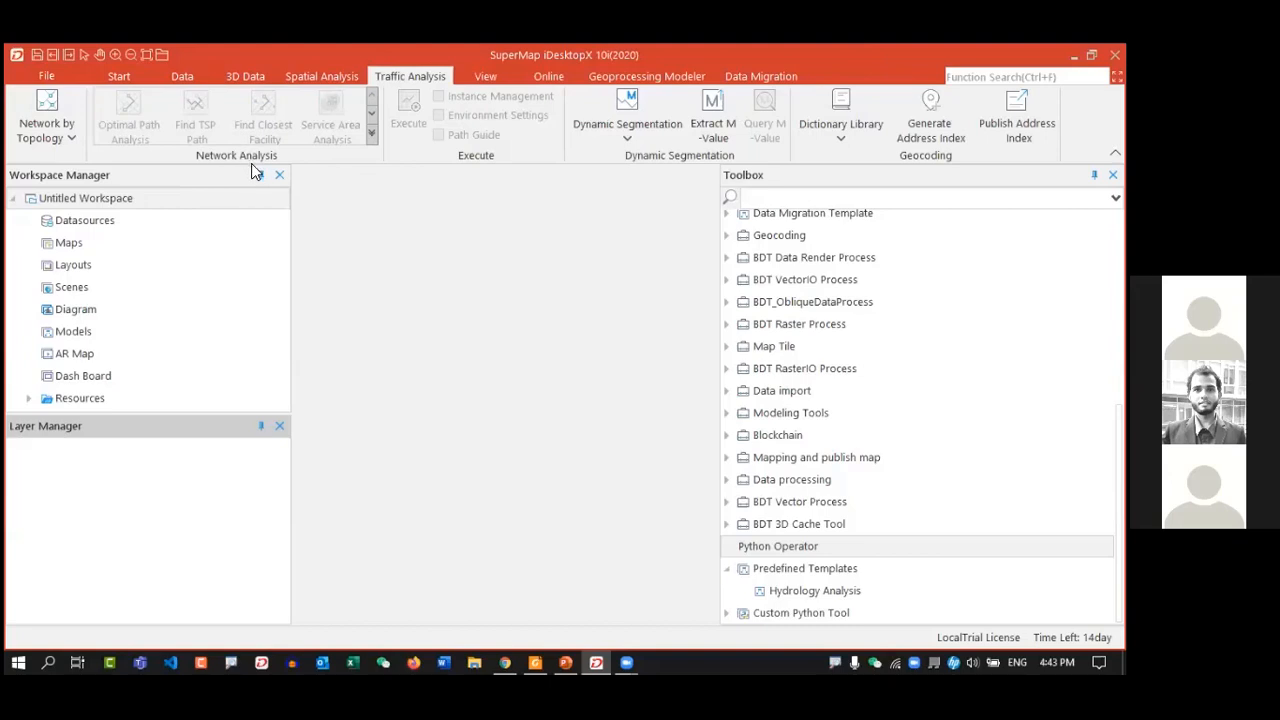
click(371, 134)
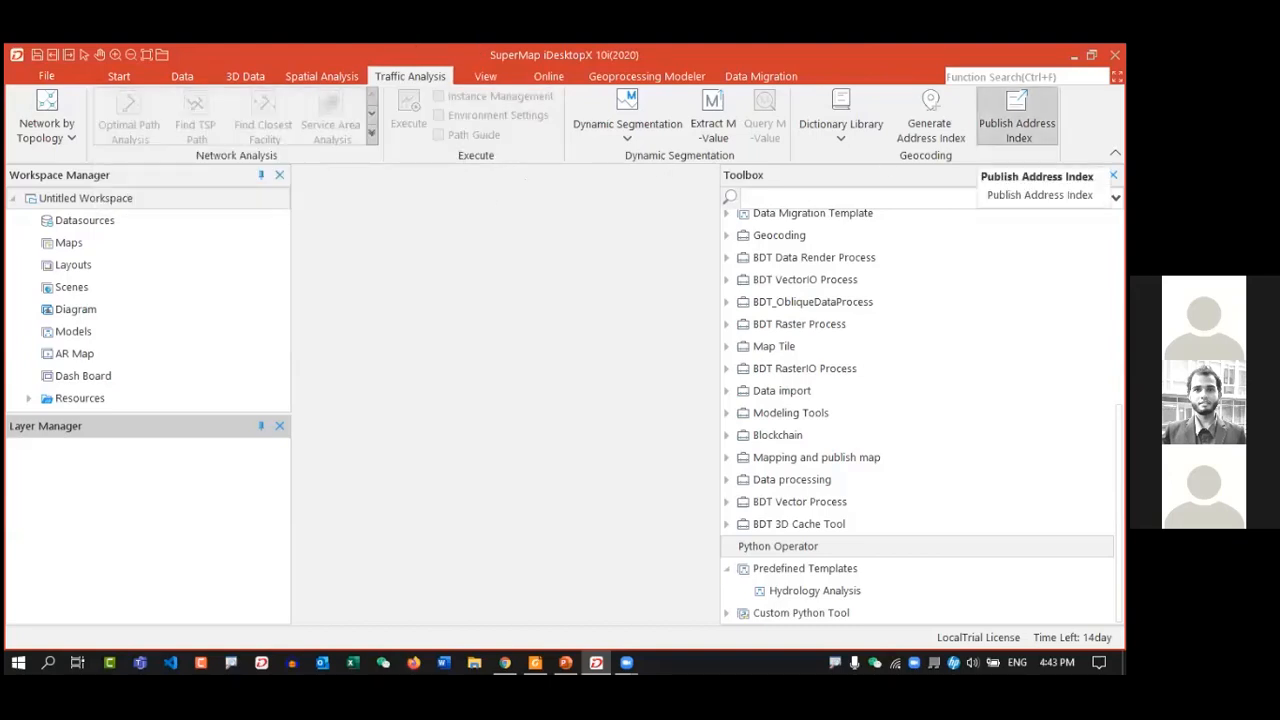
- Review the View options by briefly showing the Output Window, Catalog and Task Management panels and checking the predefined interface themes
click(485, 76)
click(245, 116)
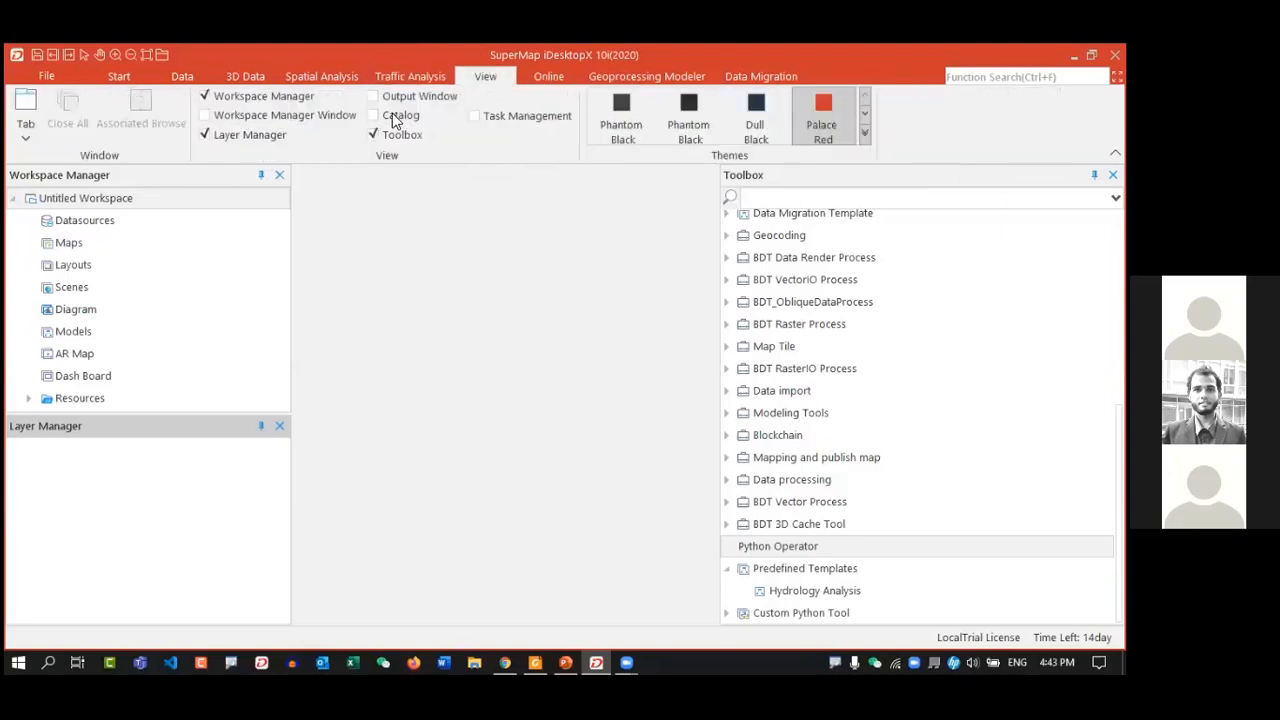
click(218, 134)
click(218, 117)
click(229, 139)
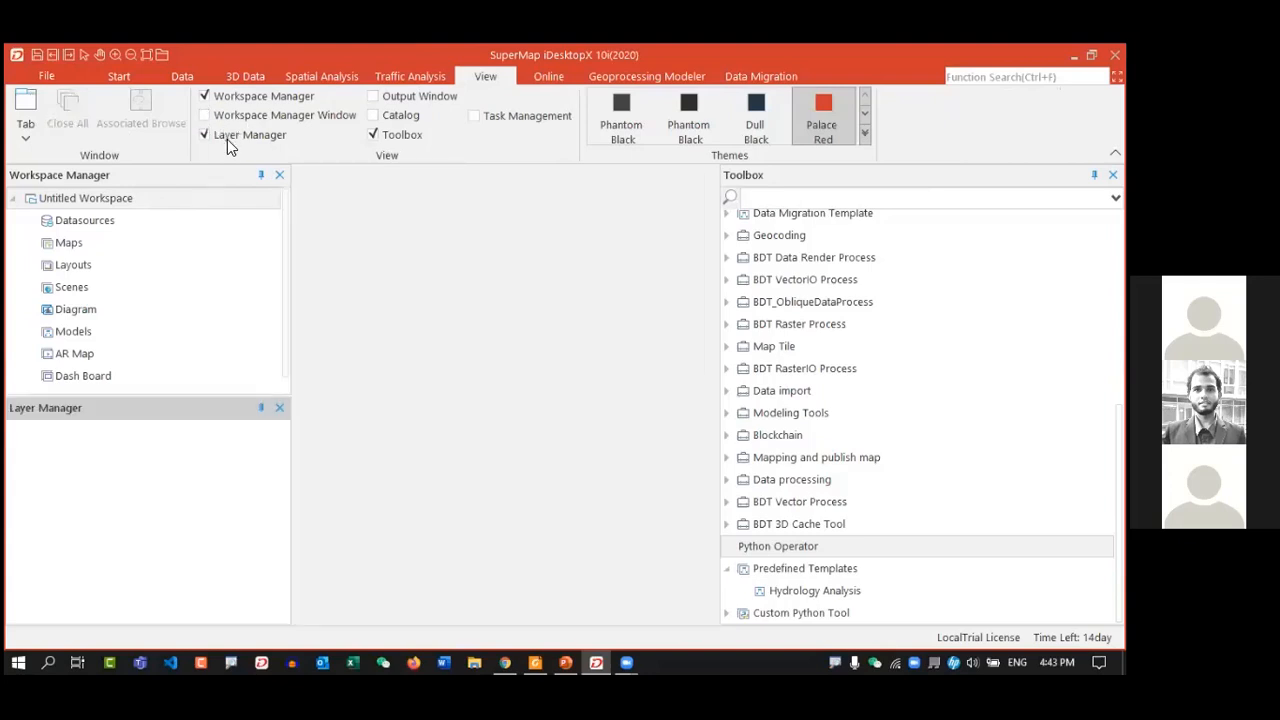
click(373, 96)
click(373, 96)
click(373, 115)
click(374, 115)
click(474, 116)
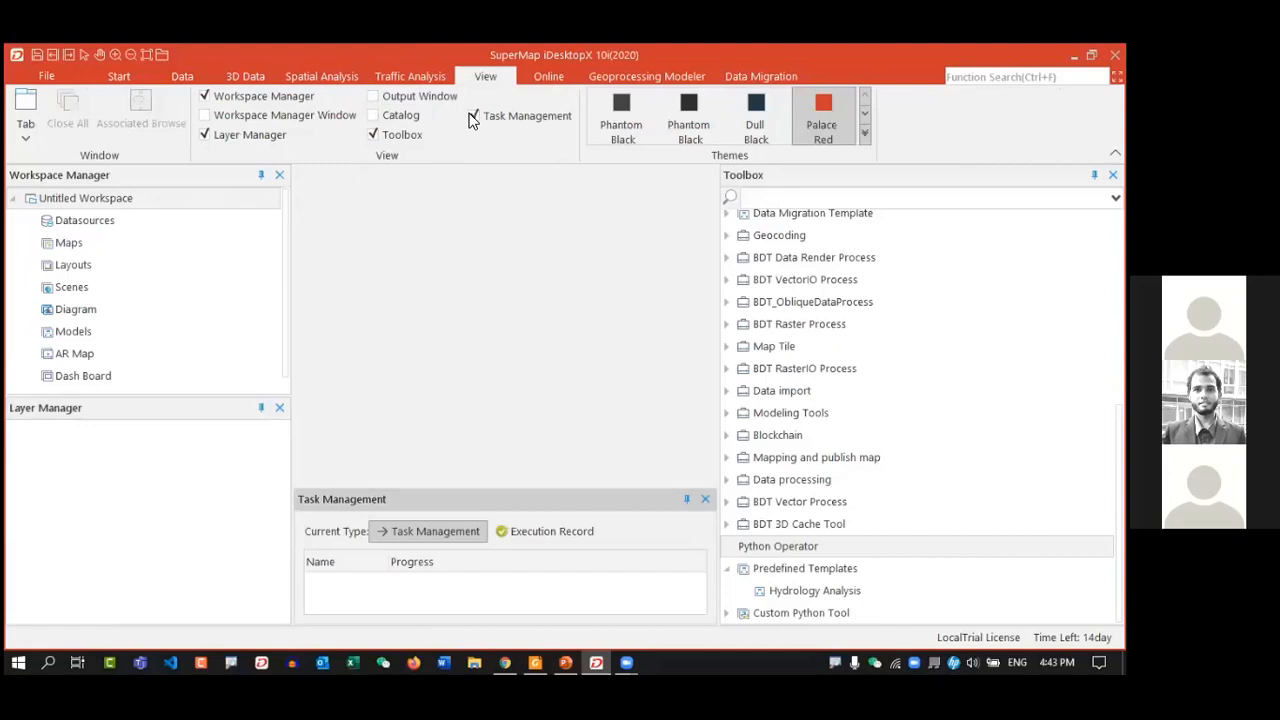
click(474, 116)
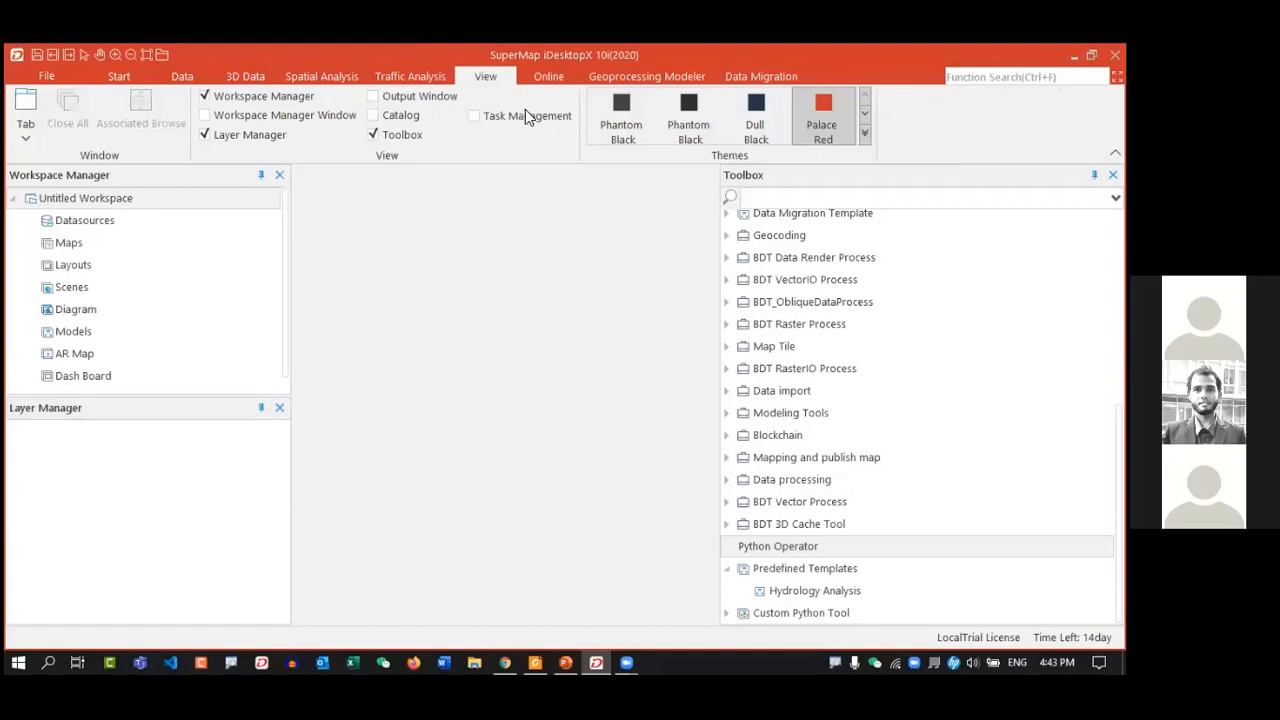
mouse_move(645, 128)
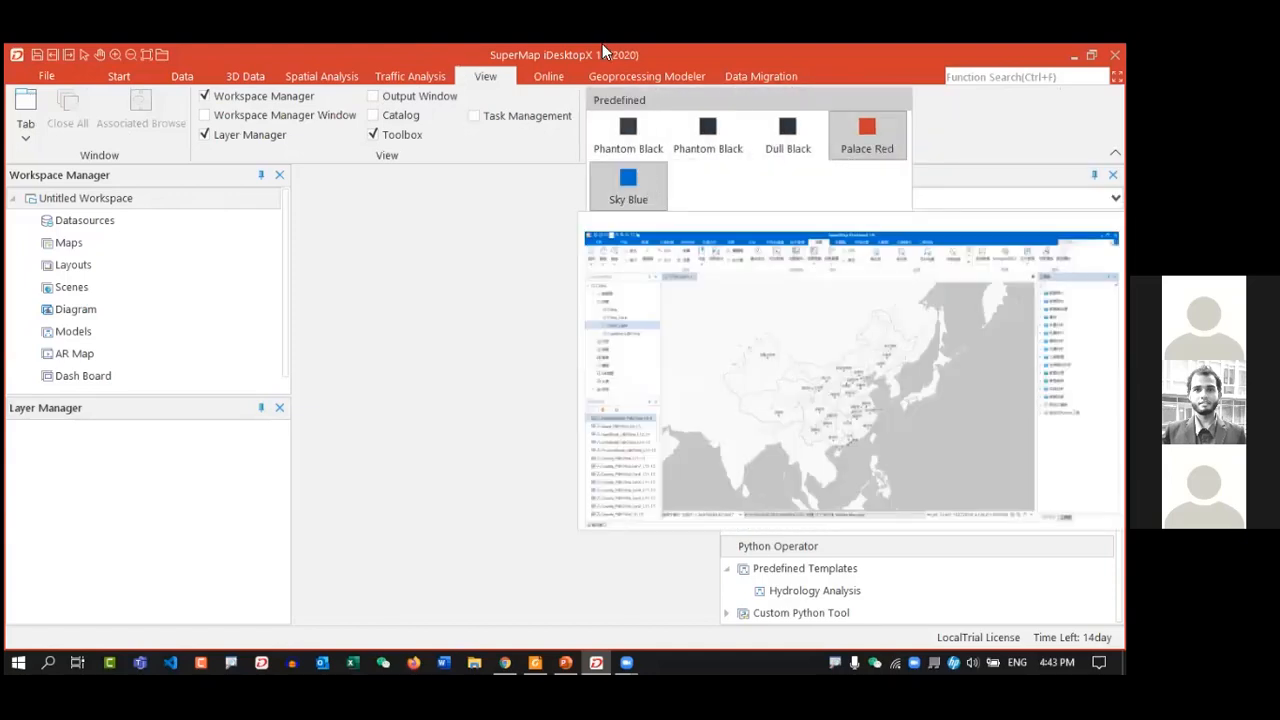
- Review the Online options for publishing iServer services and the available Online Maps sources
click(550, 80)
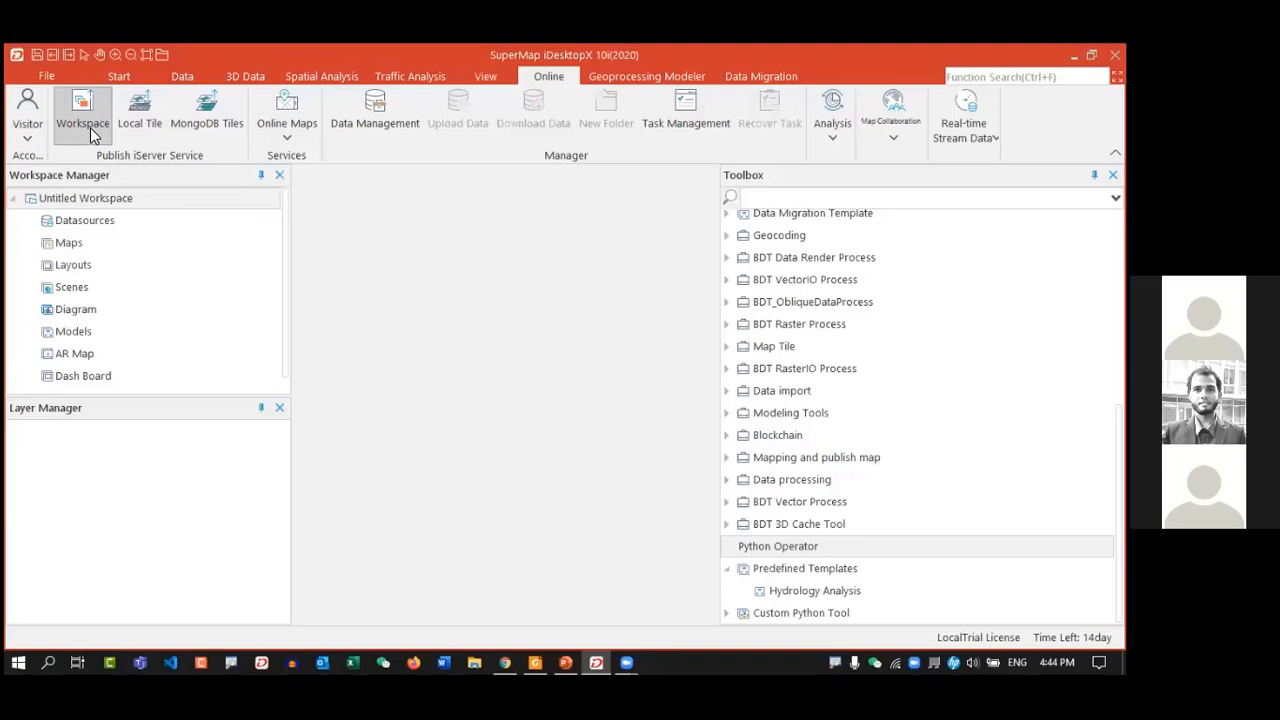
click(287, 130)
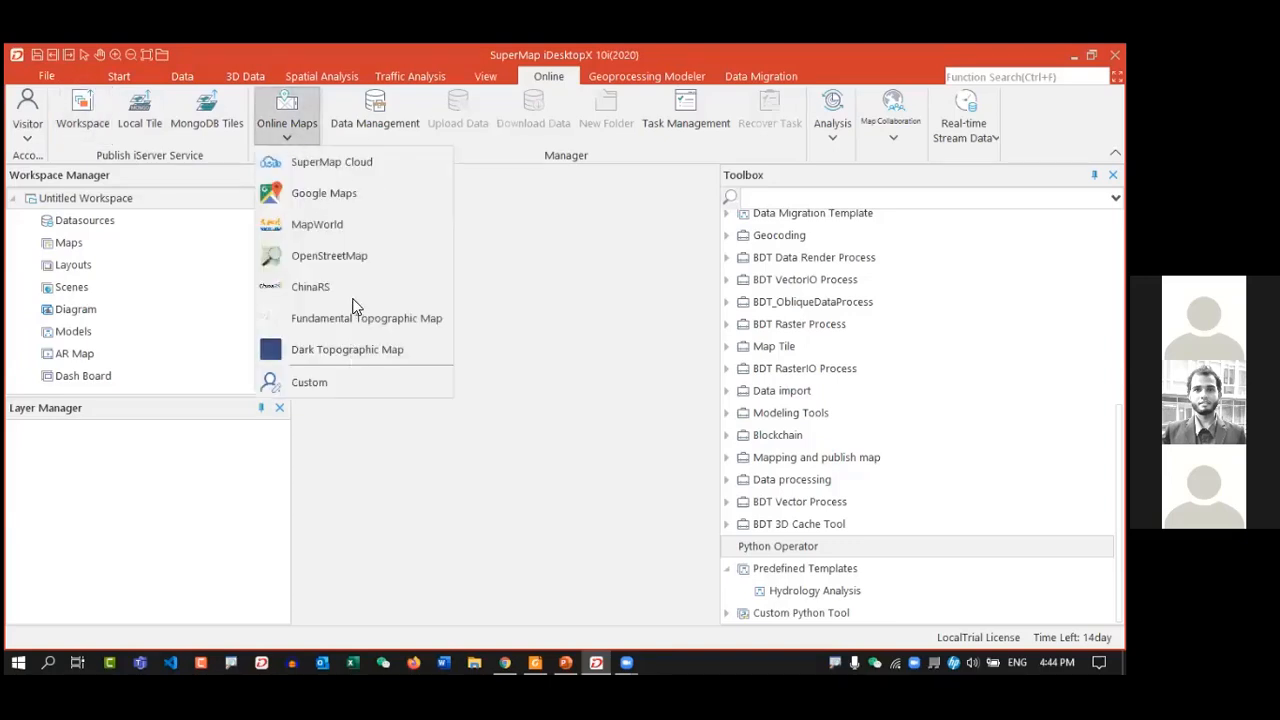
click(361, 47)
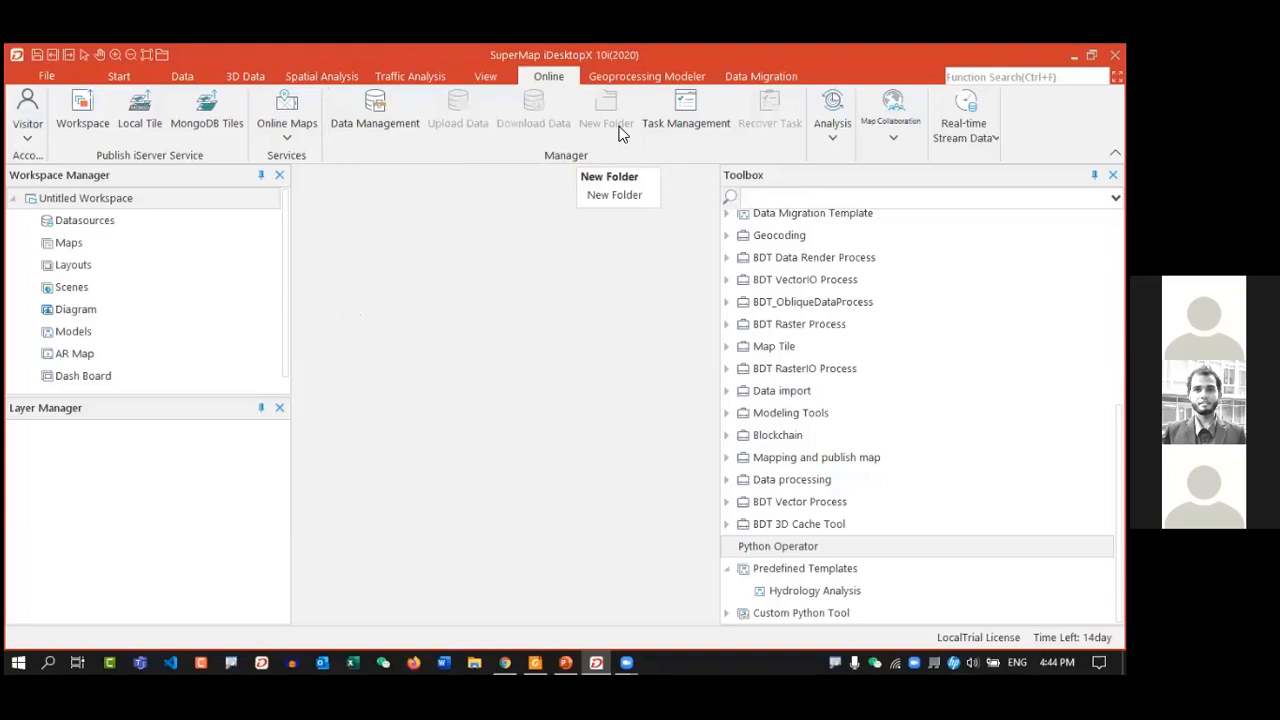
- Examine the full set of Online Analysis tools, plus the Map Collaboration and Real-time Stream Data options
click(828, 148)
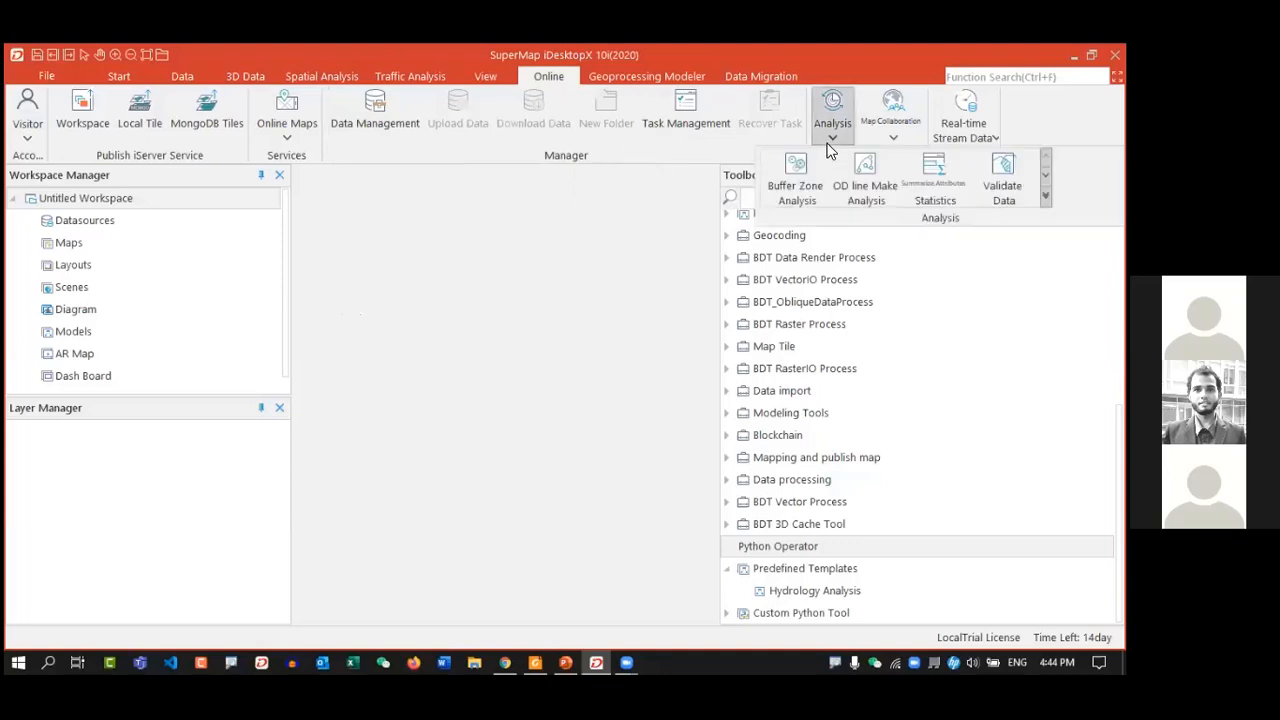
click(1045, 195)
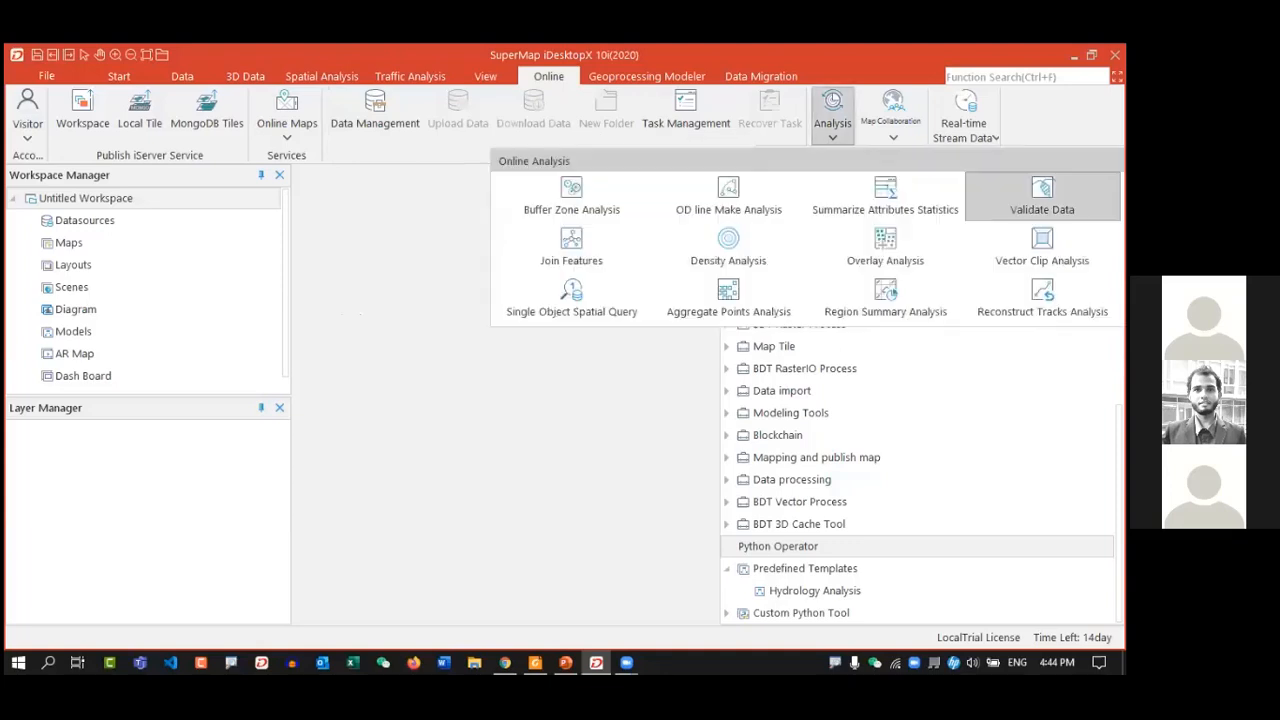
click(617, 253)
click(849, 126)
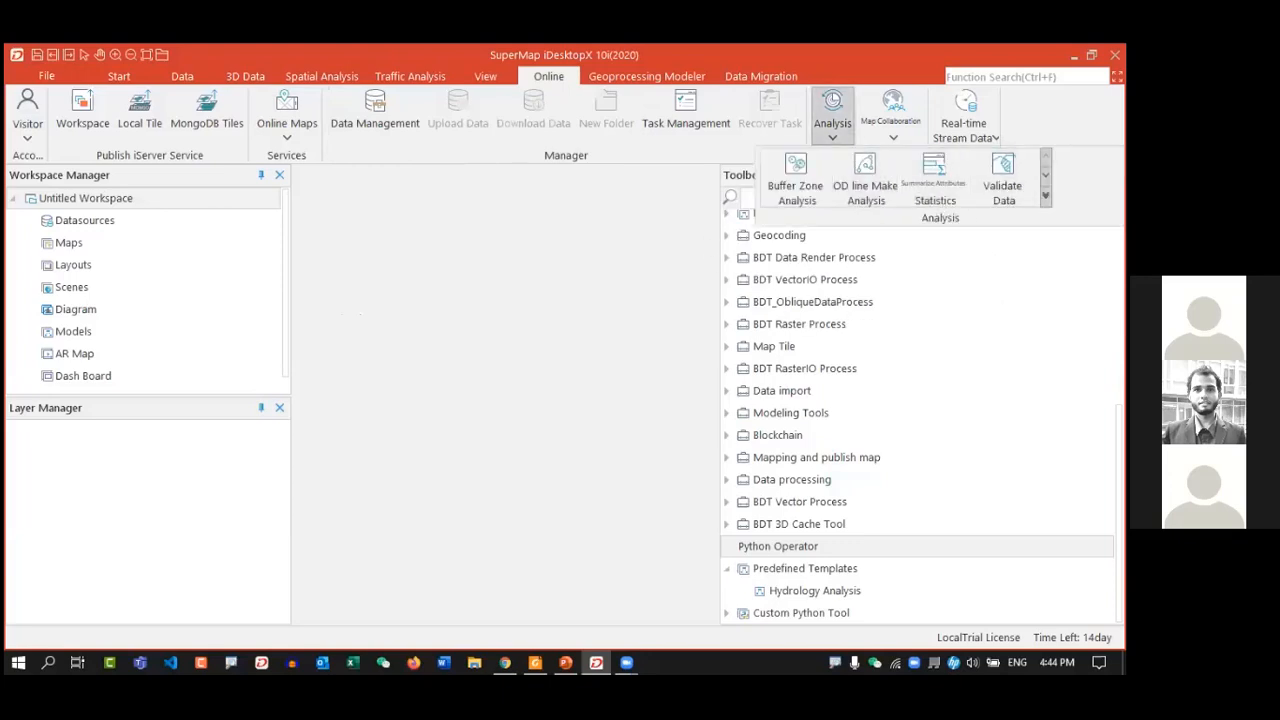
click(1047, 200)
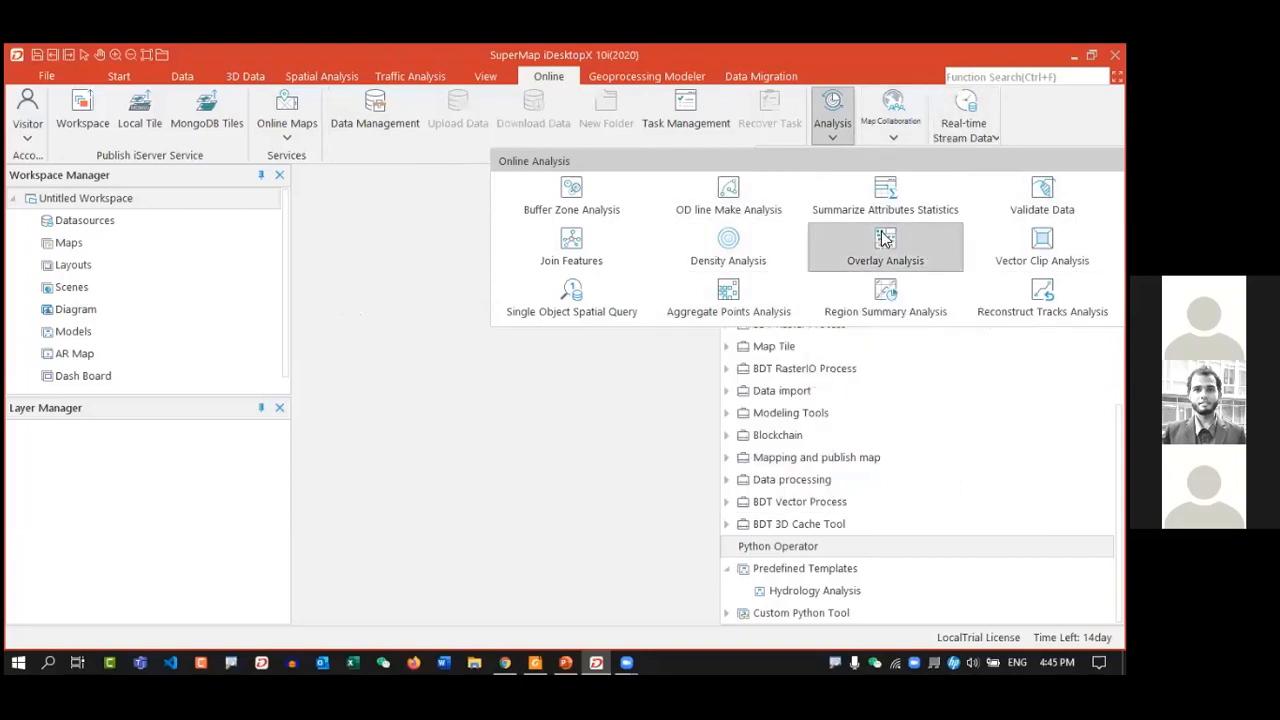
click(896, 139)
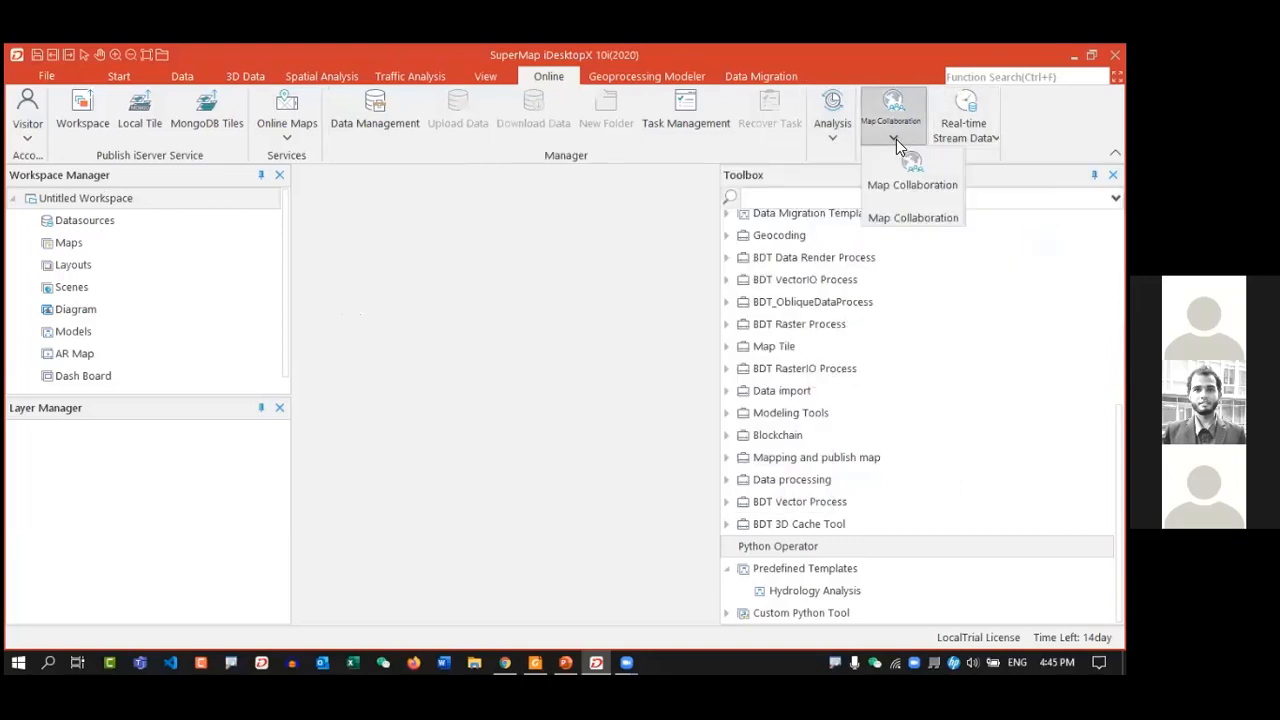
click(965, 130)
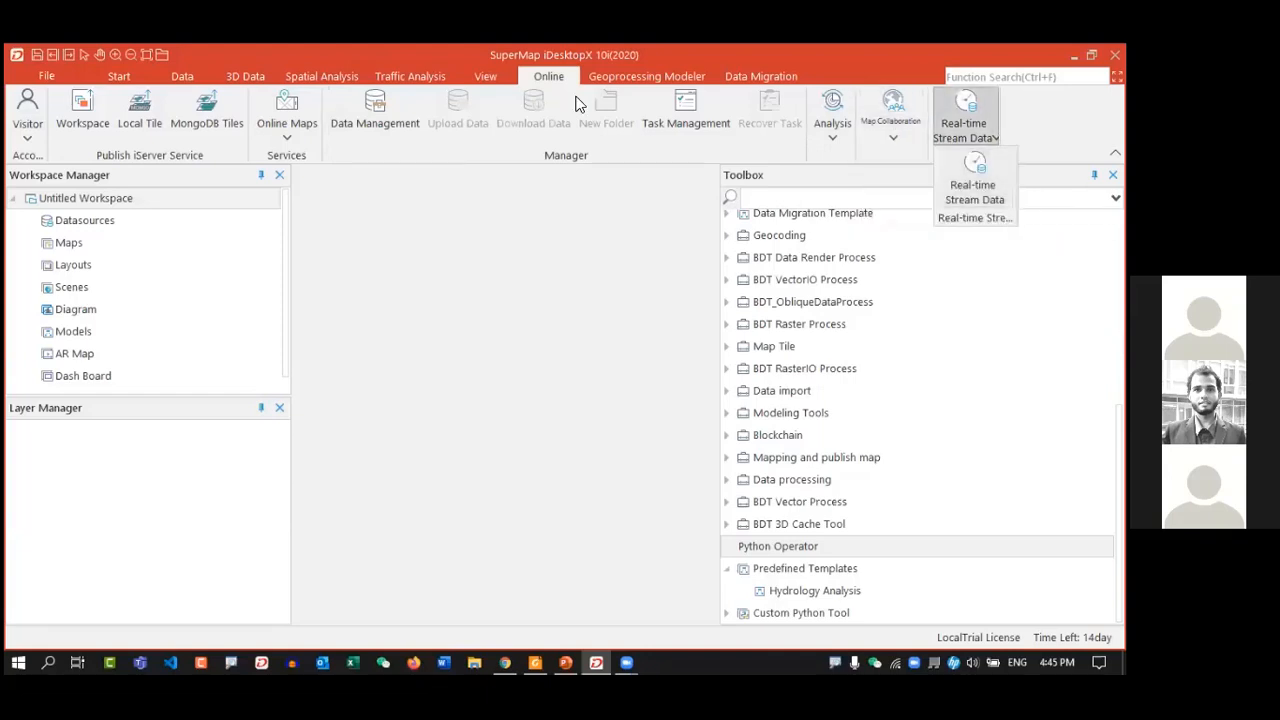
- Create a new blank model in the Geoprocessing Modeler
click(609, 84)
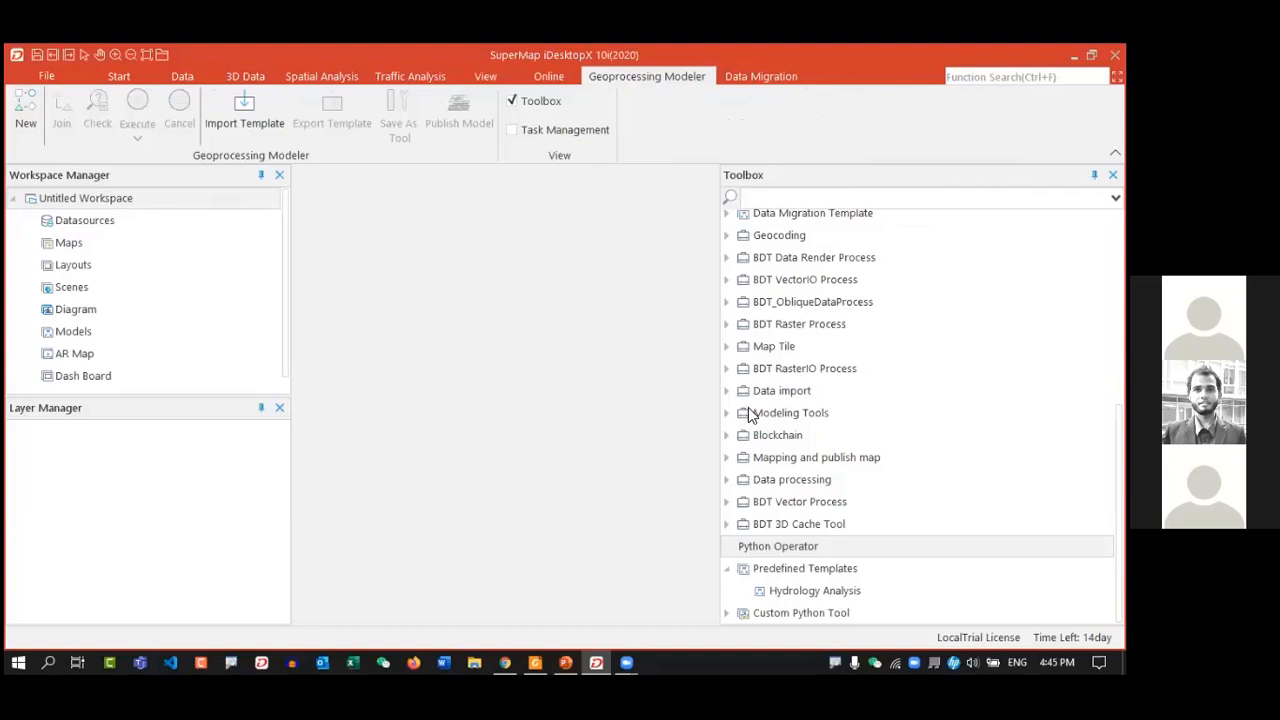
scroll(768, 388, up, 4)
scroll(853, 306, down, 4)
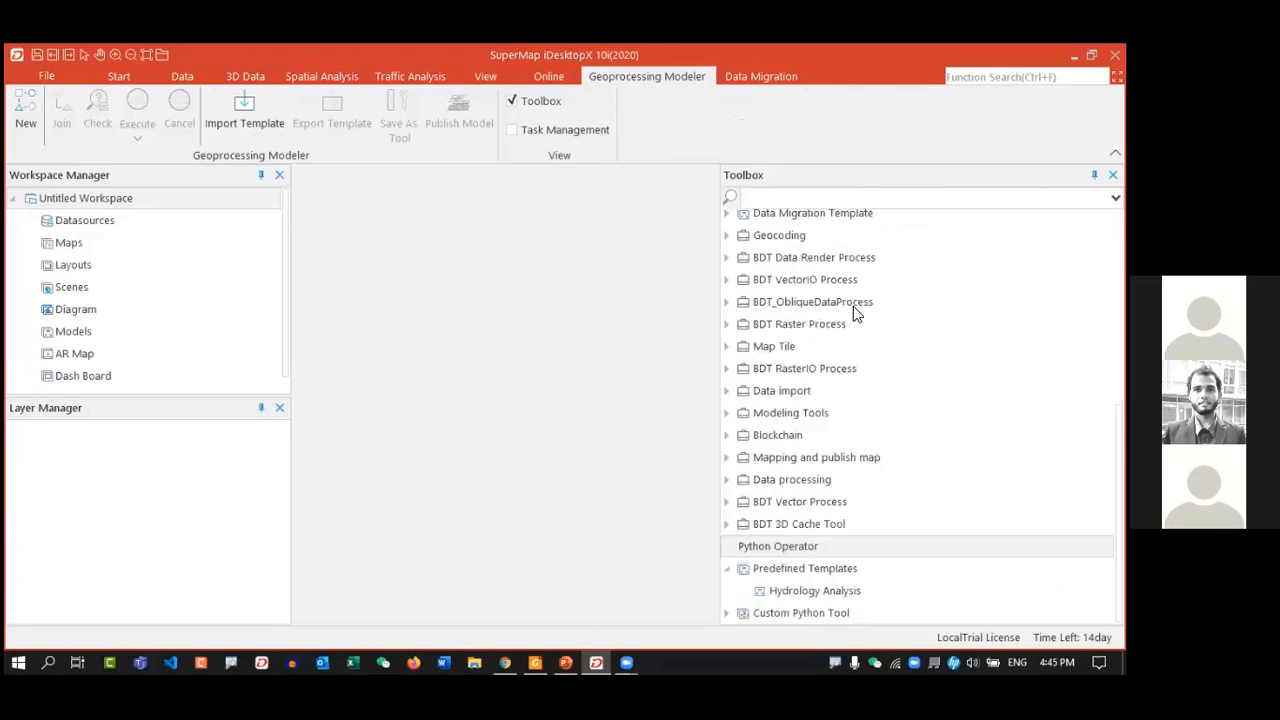
click(25, 112)
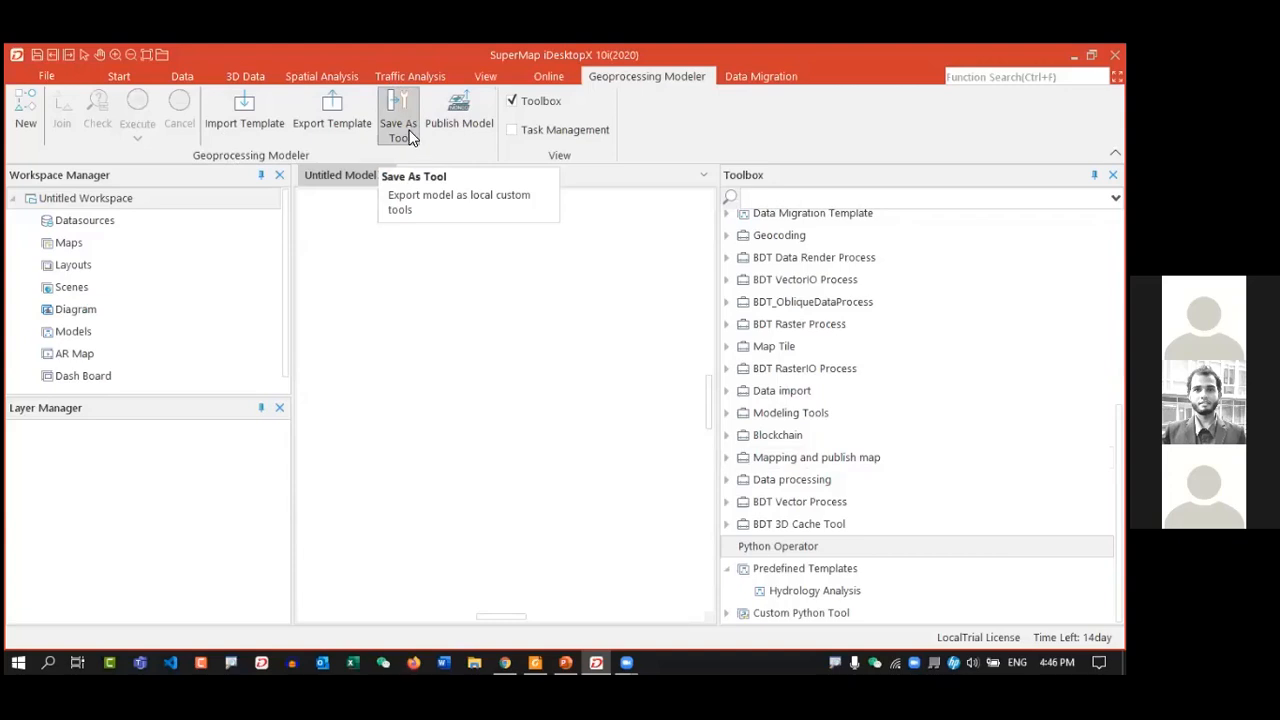
- Review the Data Migration process templates and the tools for importing databases and migrating maps and symbol libraries
click(731, 75)
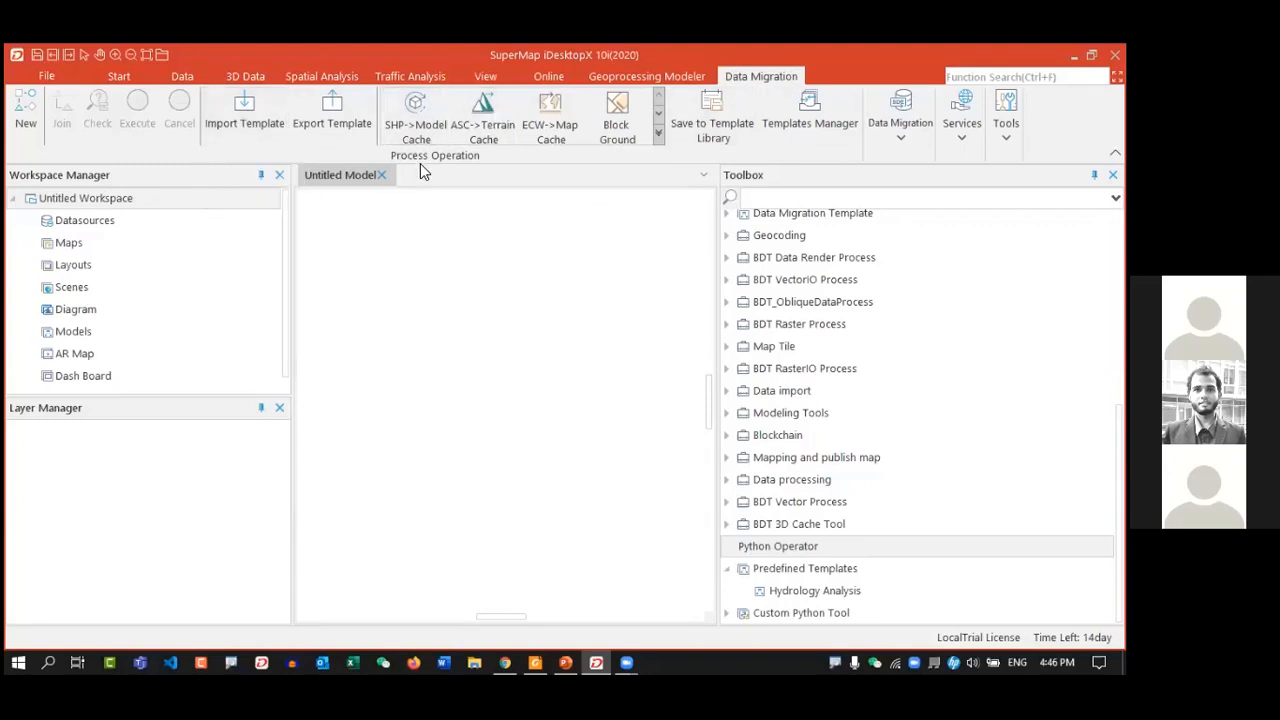
click(658, 133)
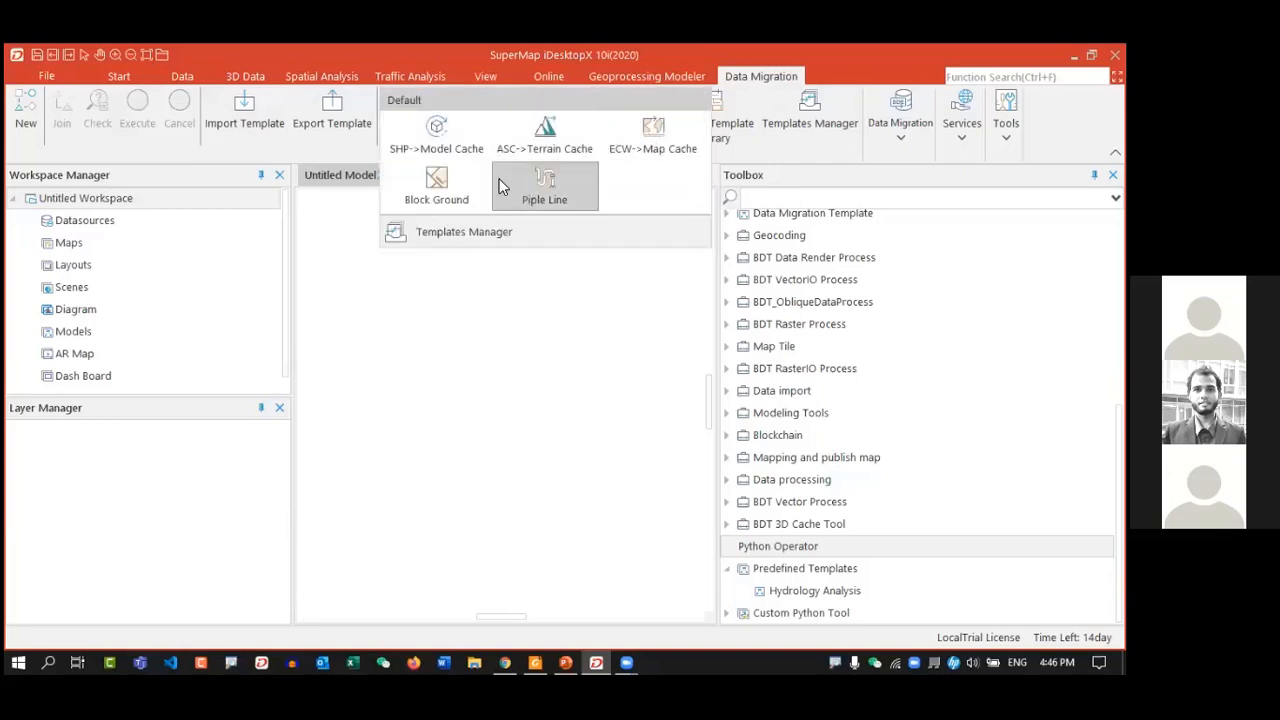
click(600, 50)
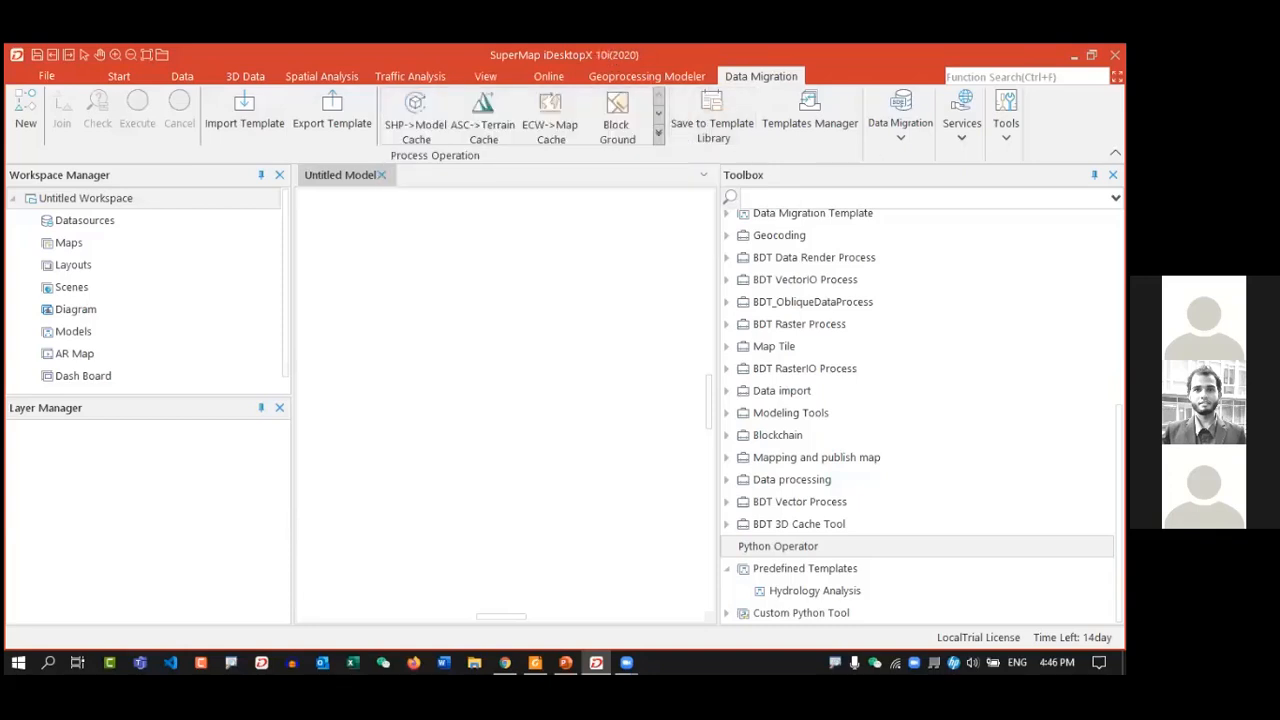
click(916, 141)
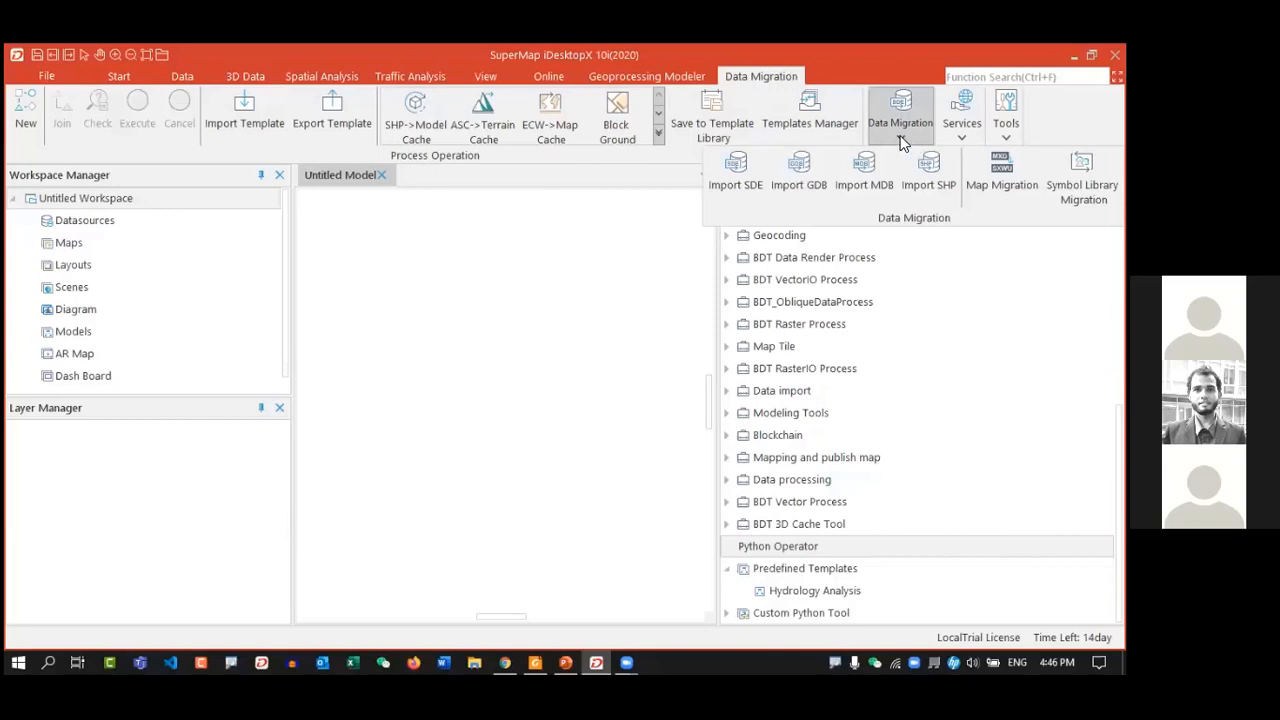
click(907, 132)
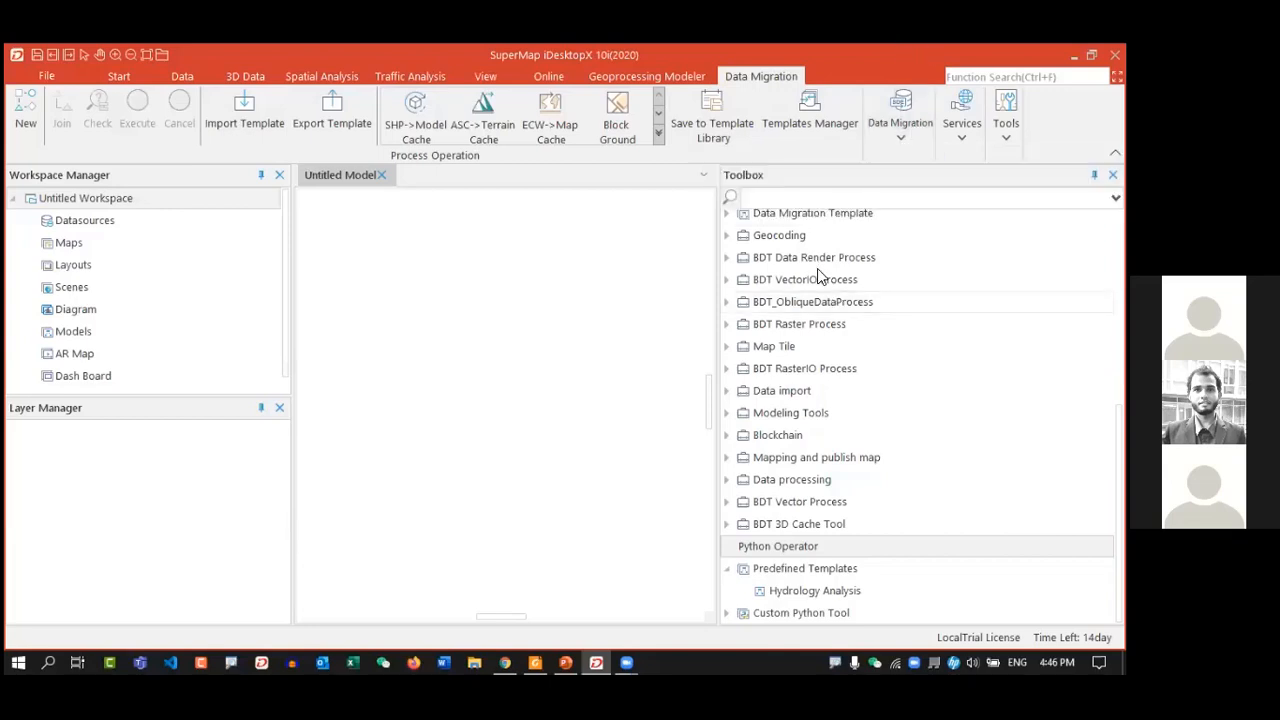
- Expand the Data Import and Data Export categories in the Toolbox and examine the supported formats
scroll(806, 309, up, 6)
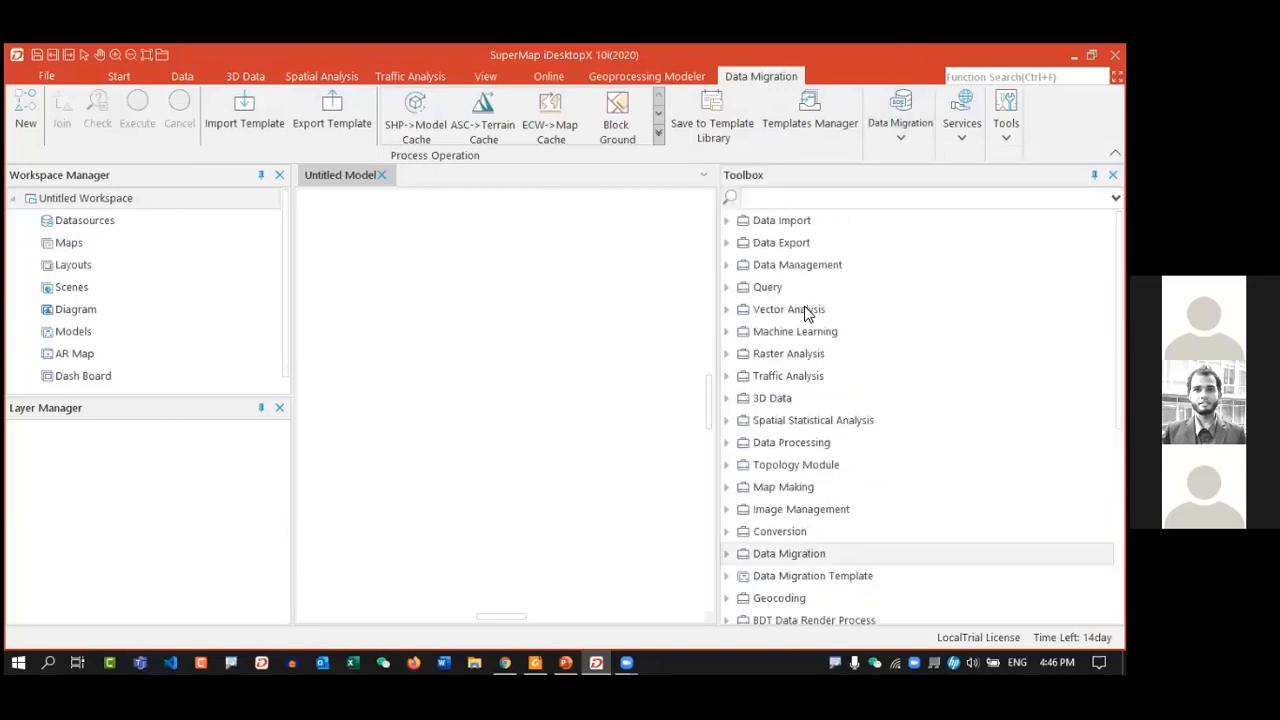
click(726, 221)
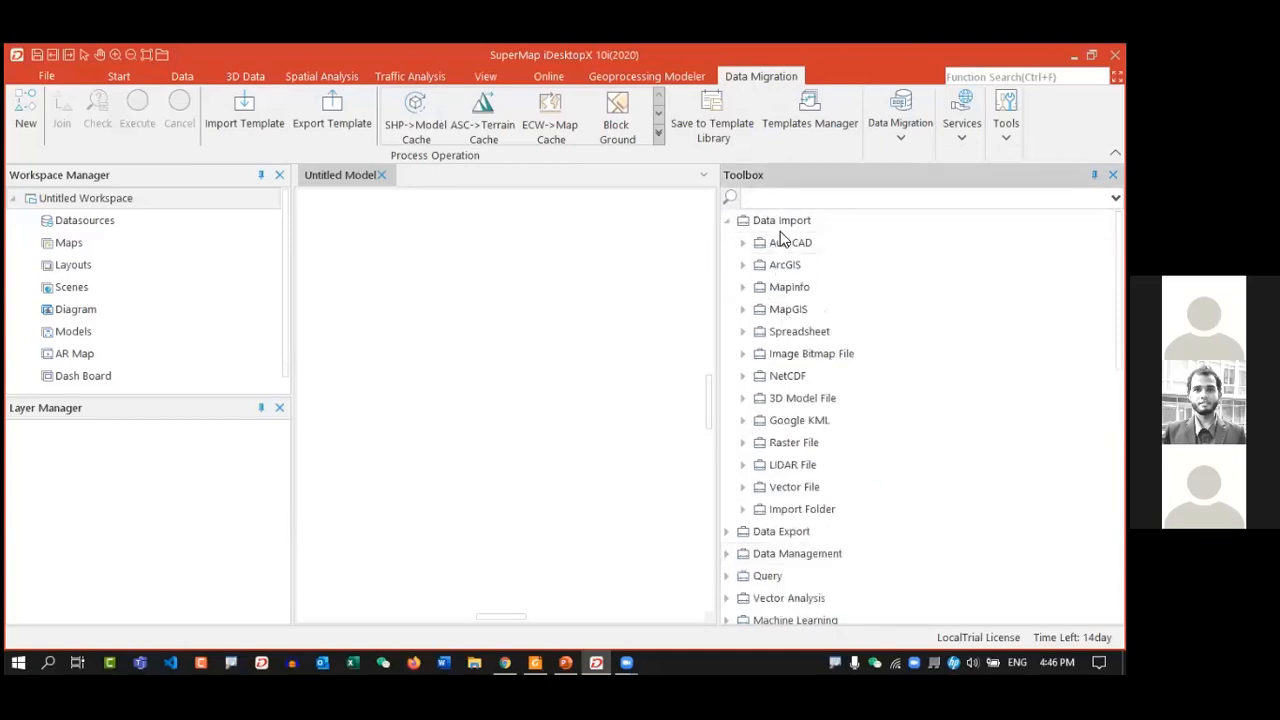
scroll(846, 349, down, 5)
scroll(785, 250, up, 3)
click(726, 398)
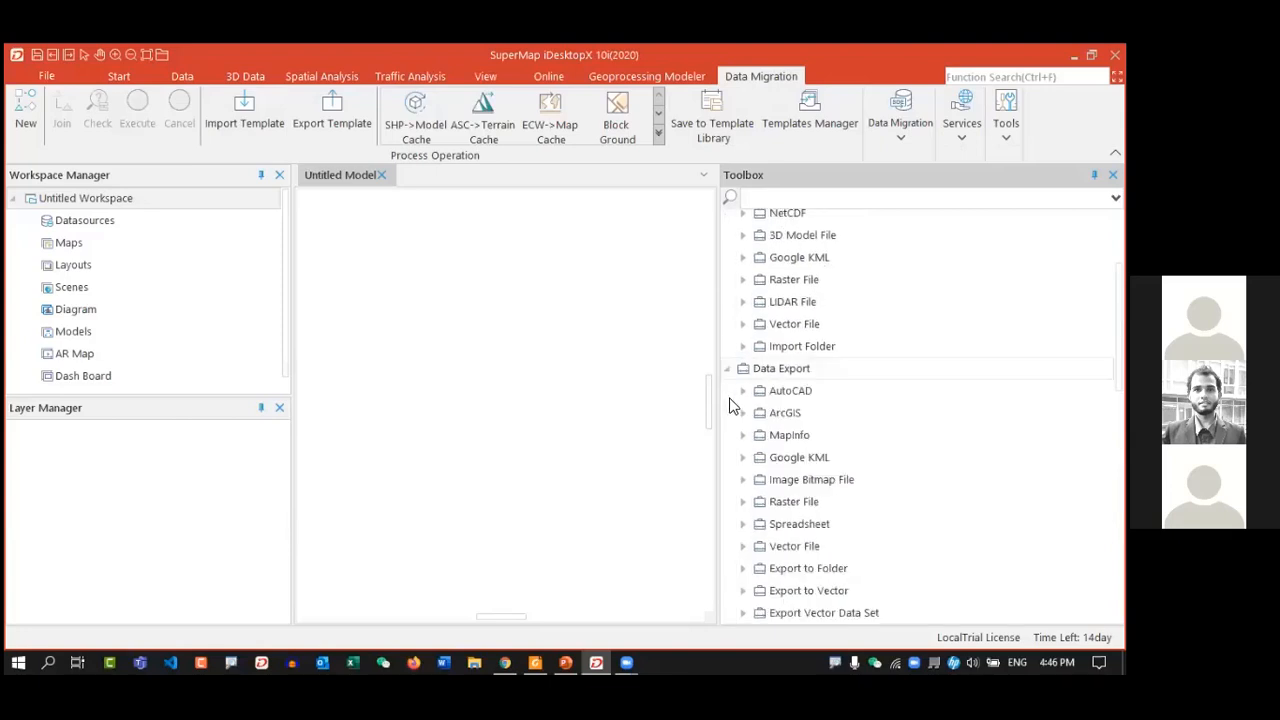
scroll(843, 354, down, 2)
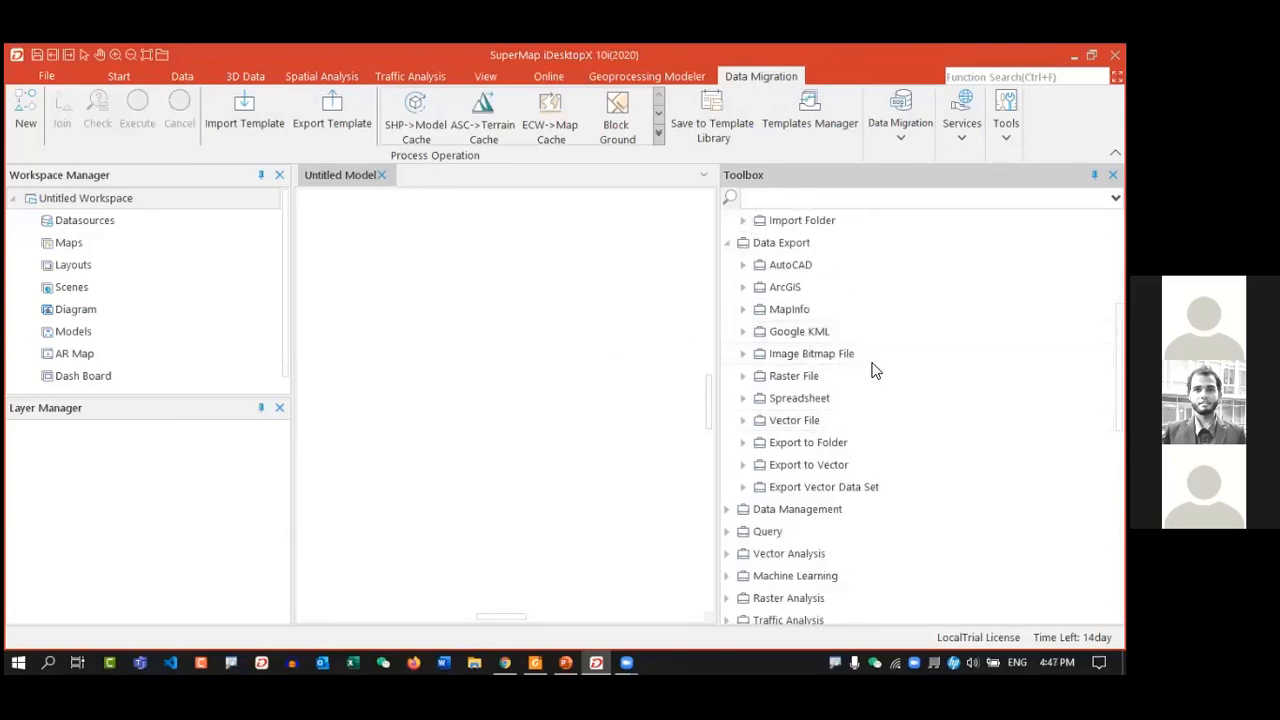
scroll(945, 200, up, 5)
- Check the Services and Tools options of Data Migration
click(962, 115)
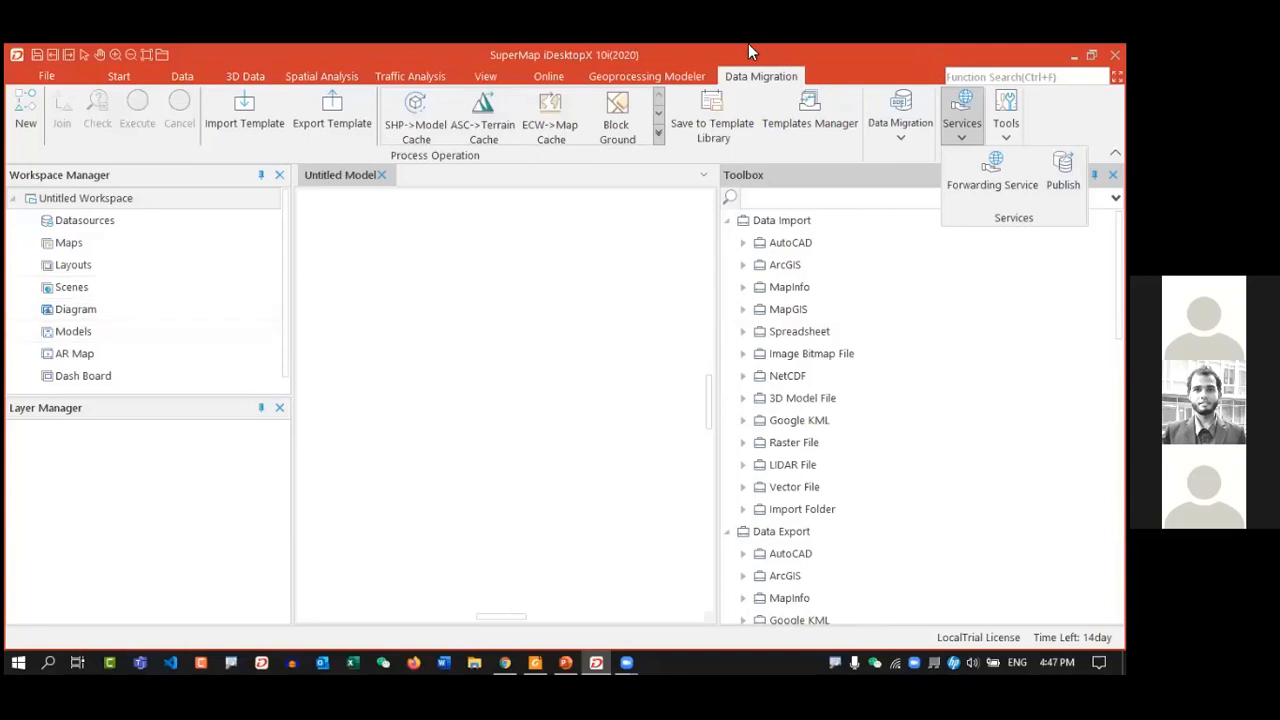
click(1006, 115)
click(1006, 115)
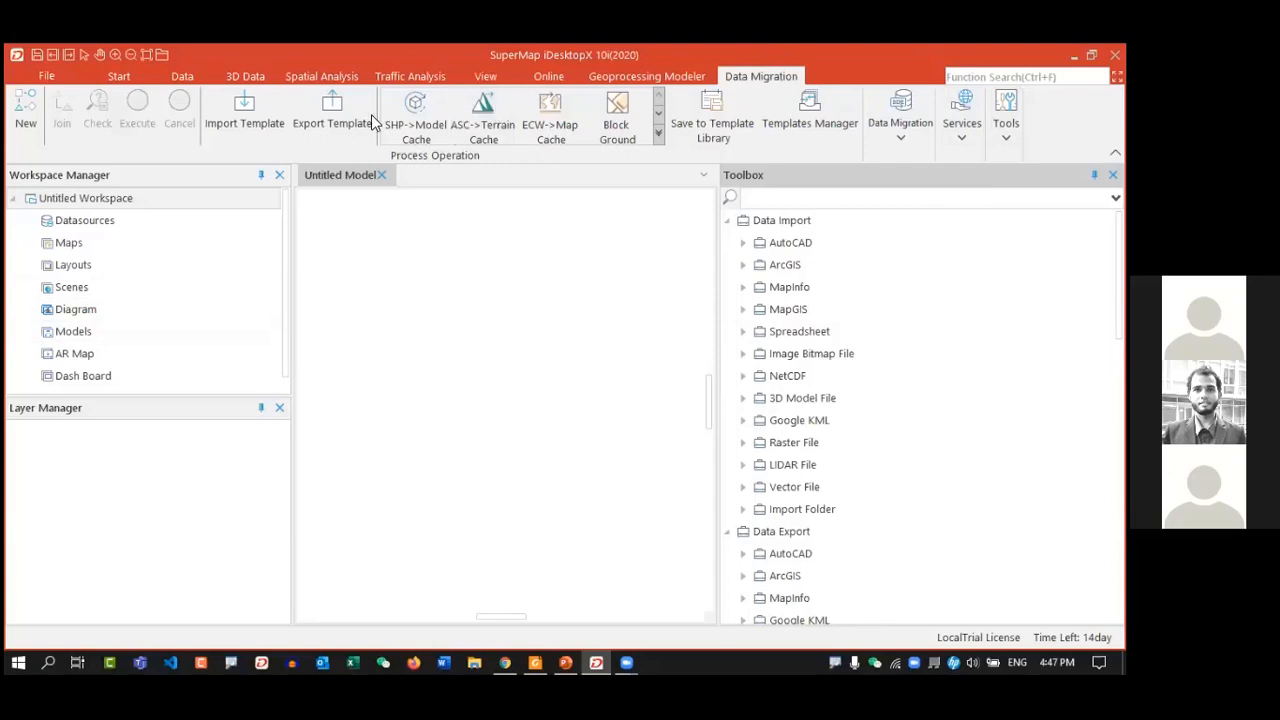
- Return to the Start tools and enlarge the Workspace Manager so that its Resources entry fits
click(148, 76)
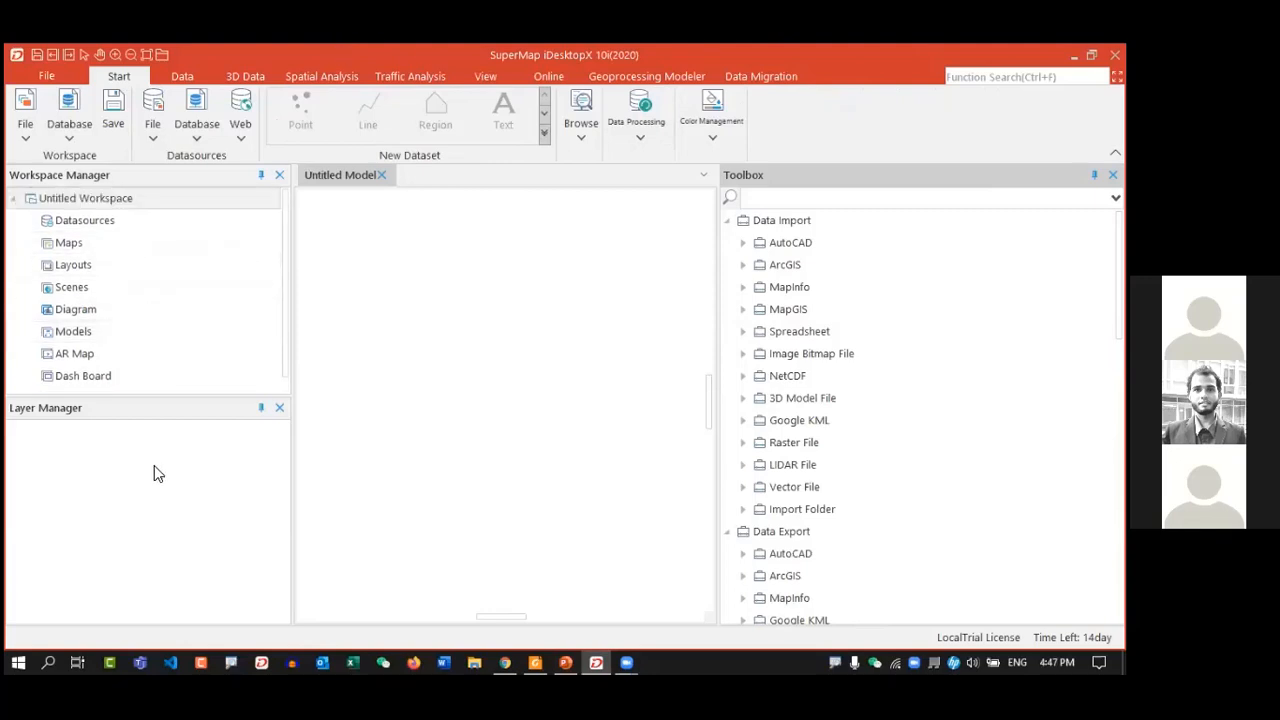
mouse_move(190, 396)
mouse_down()
mouse_move(186, 456)
mouse_move(189, 421)
mouse_up()
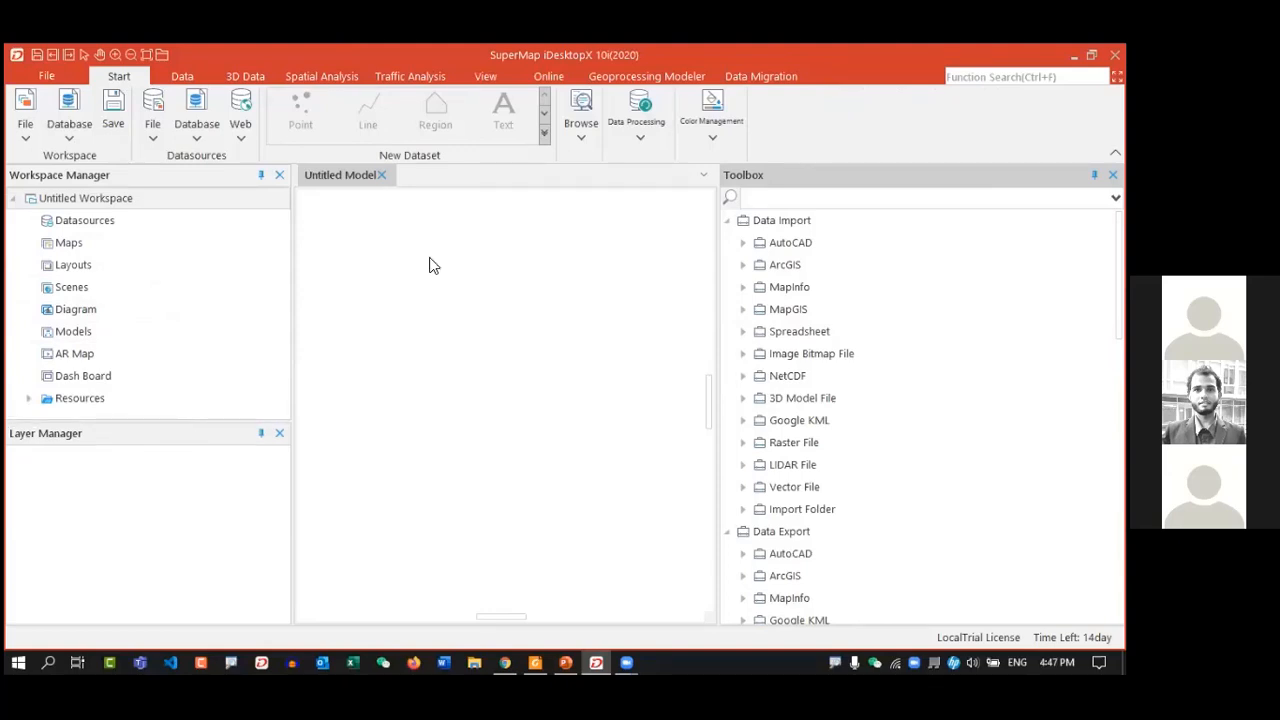
- Switch to the PowerPoint slide show at the Download Admin Level Data slide and move Chrome to the end of the taskbar
click(565, 662)
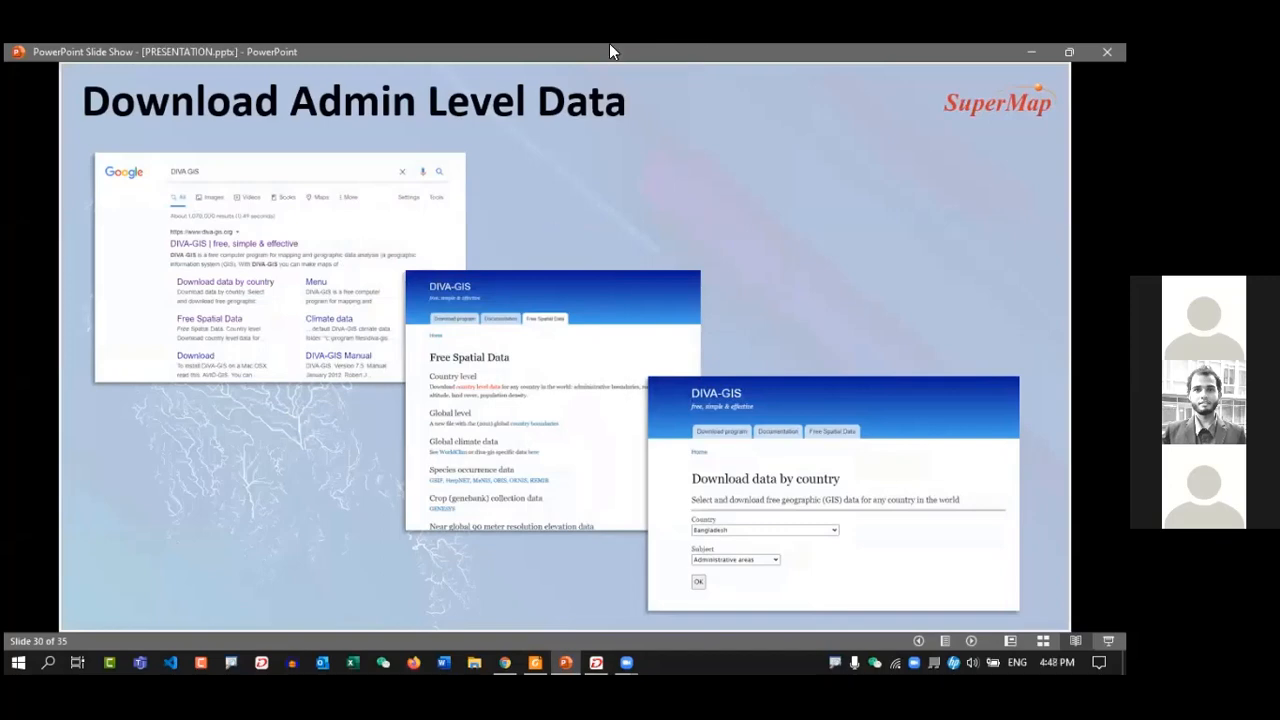
drag(506, 647, 630, 660)
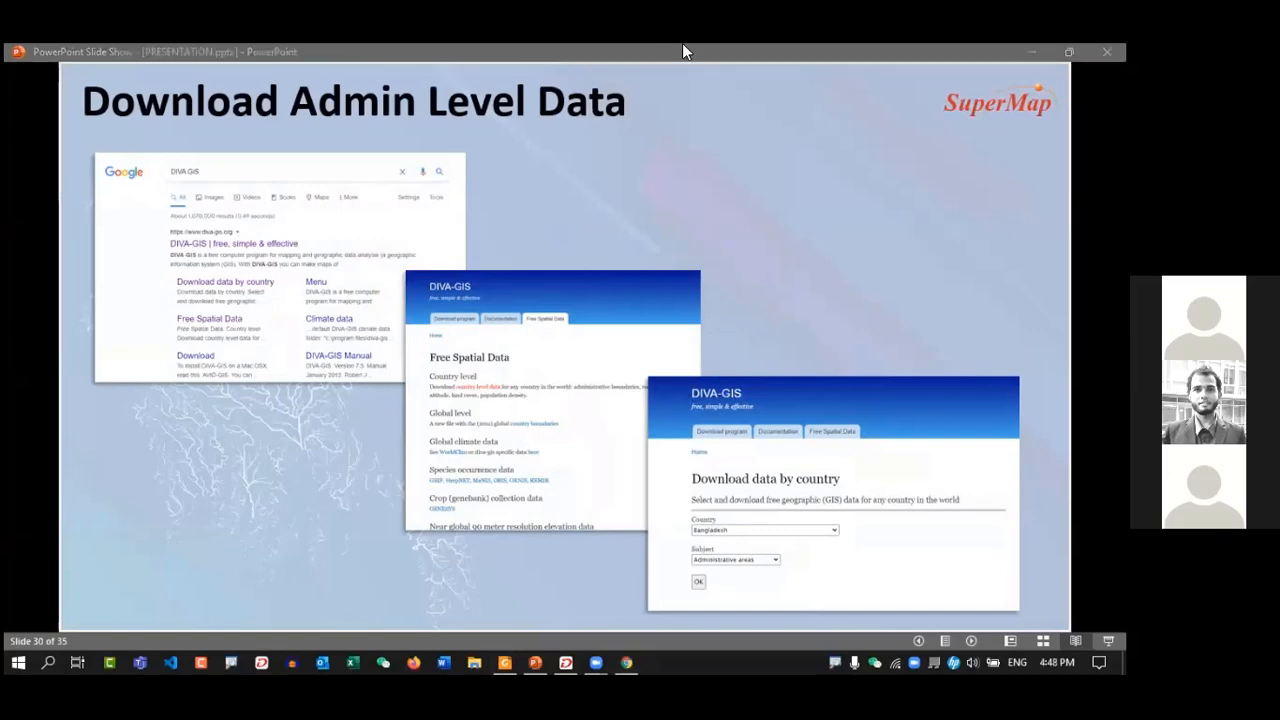
click(535, 662)
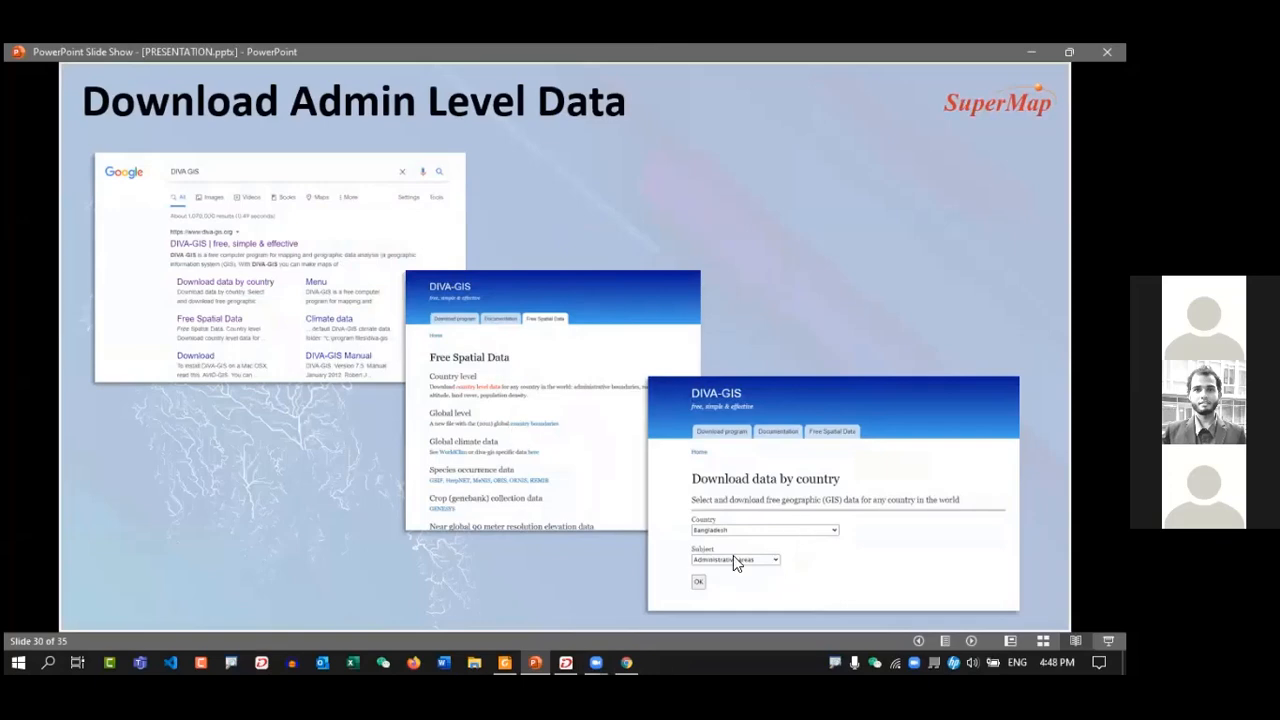
- Switch to Chrome and bring up the already open DIVA-GIS website
click(632, 650)
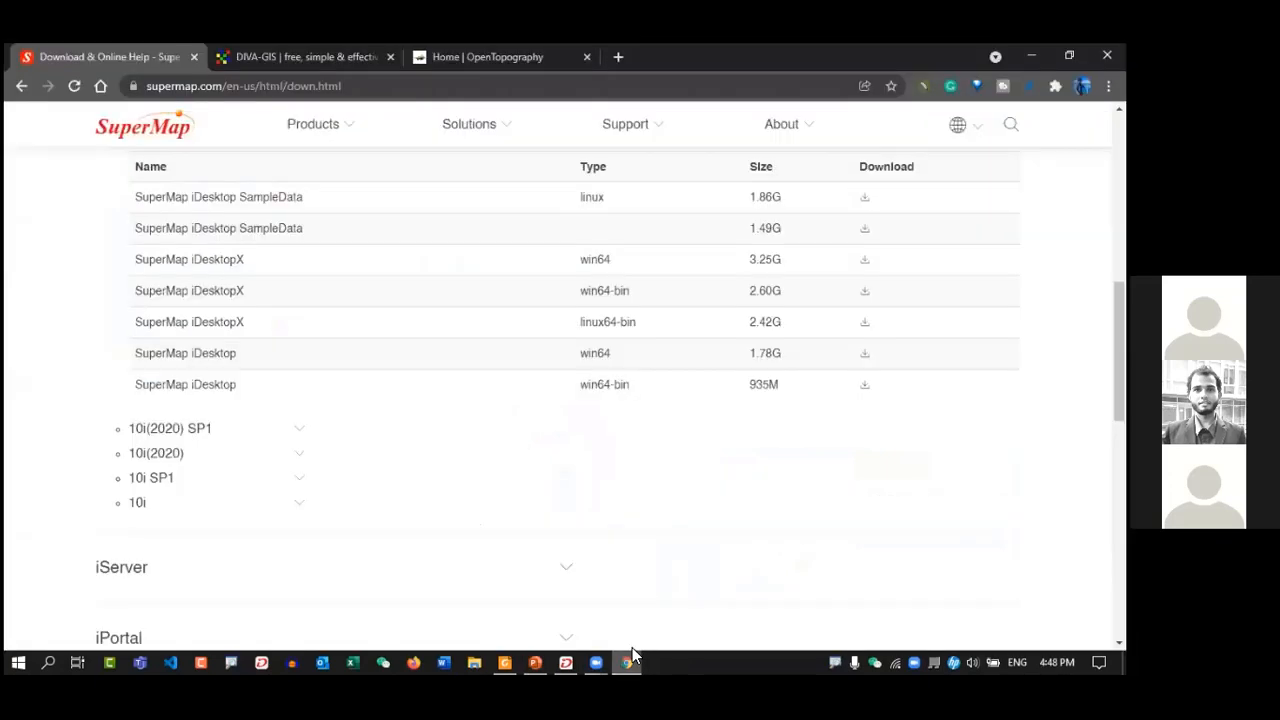
click(305, 48)
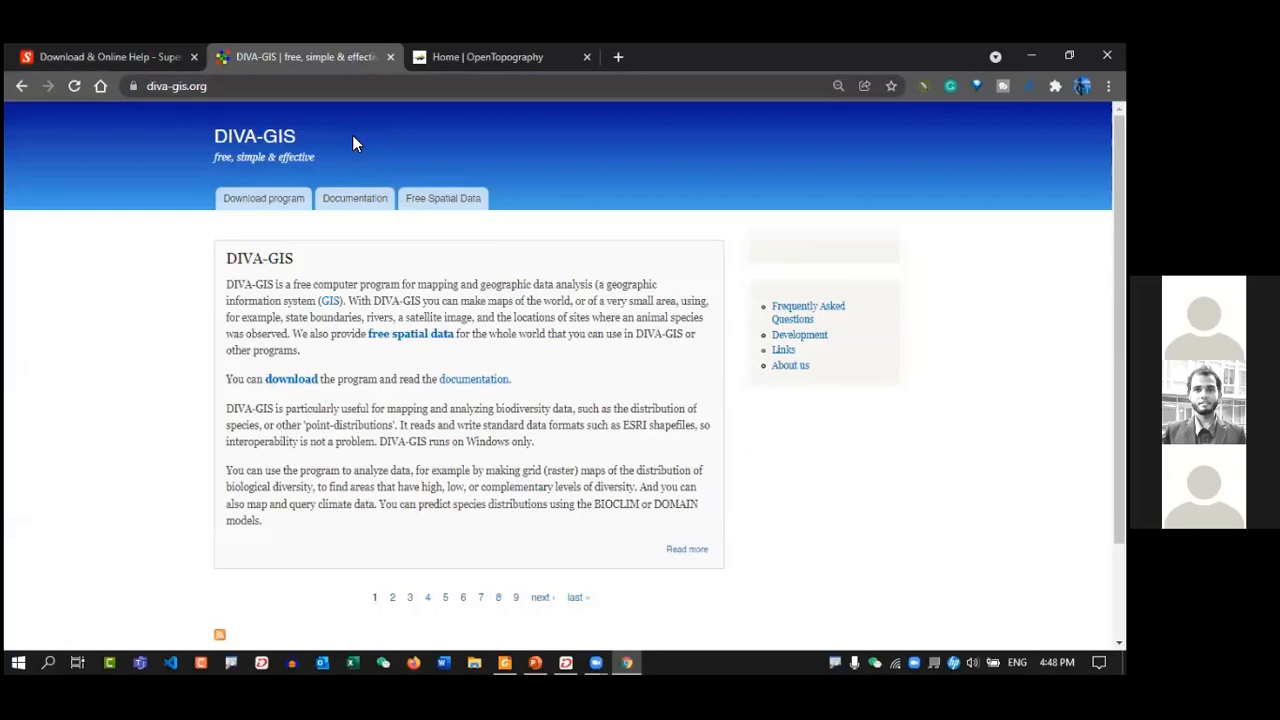
- Open the Free Spatial Data page of DIVA-GIS and look through its data categories from Country level to A very good list
scroll(571, 288, down, 1)
scroll(624, 348, up, 1)
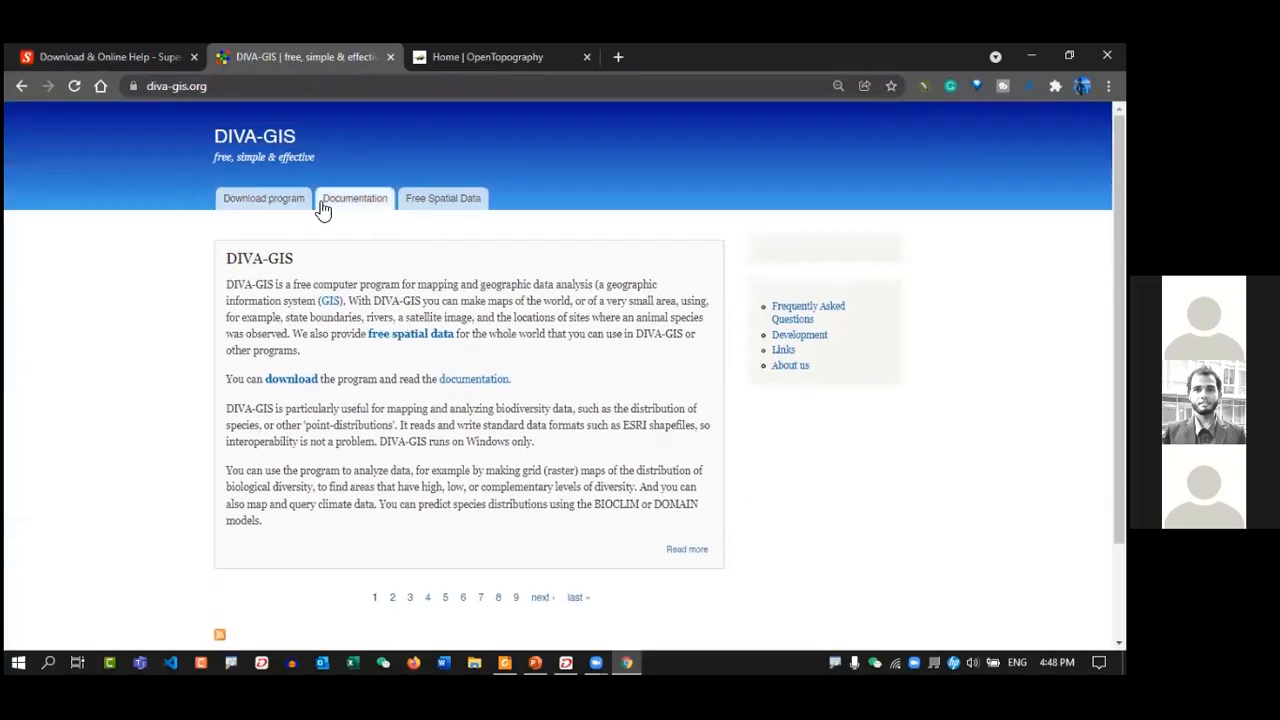
click(416, 210)
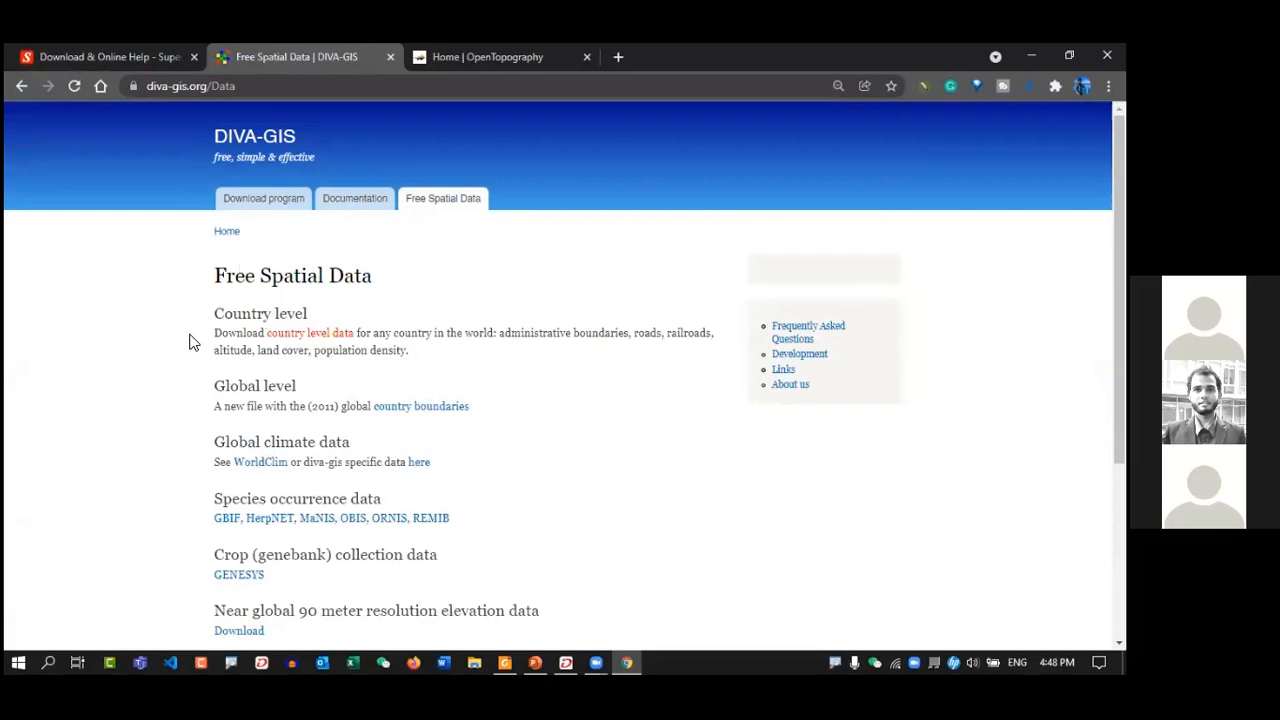
scroll(228, 340, down, 1)
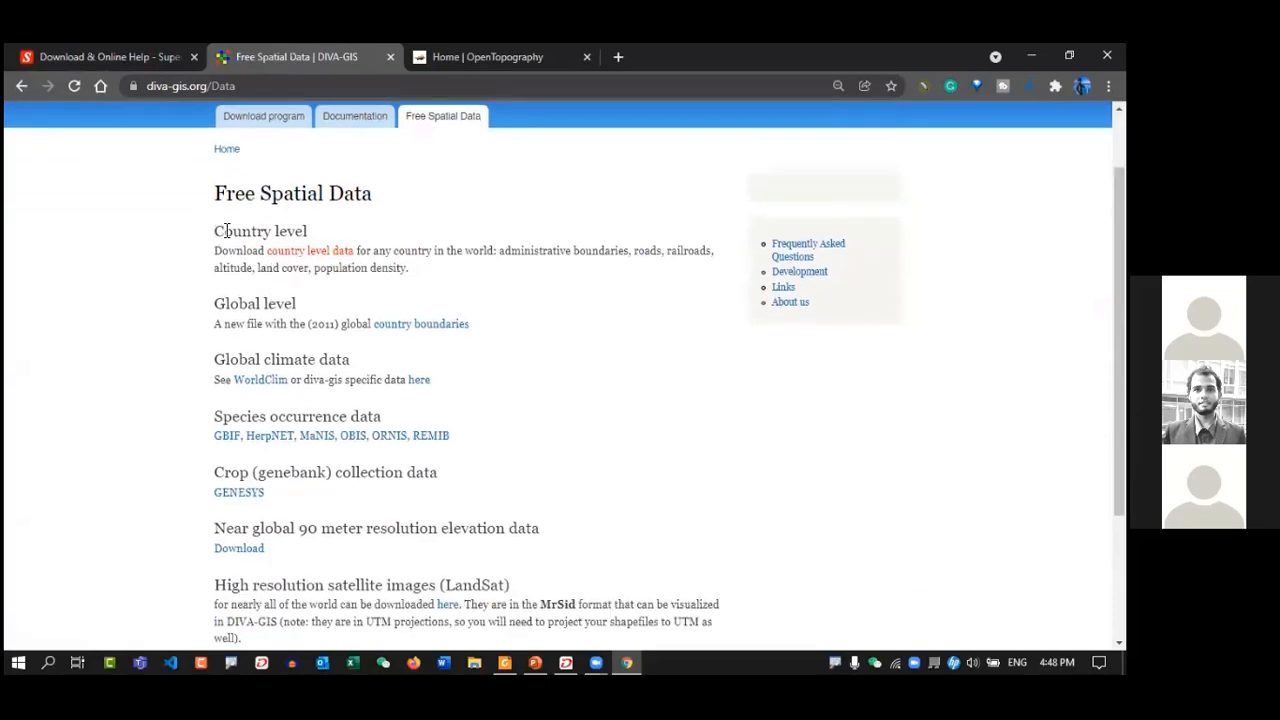
scroll(285, 332, down, 1)
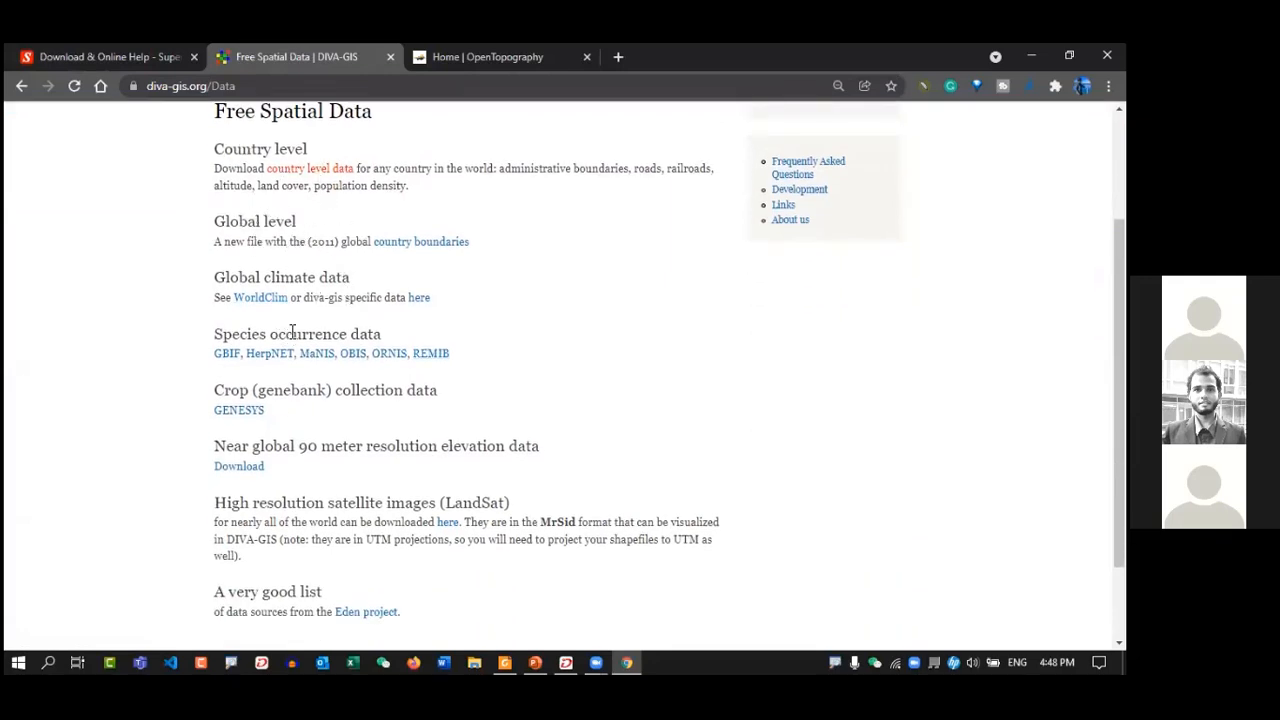
scroll(500, 333, down, 1)
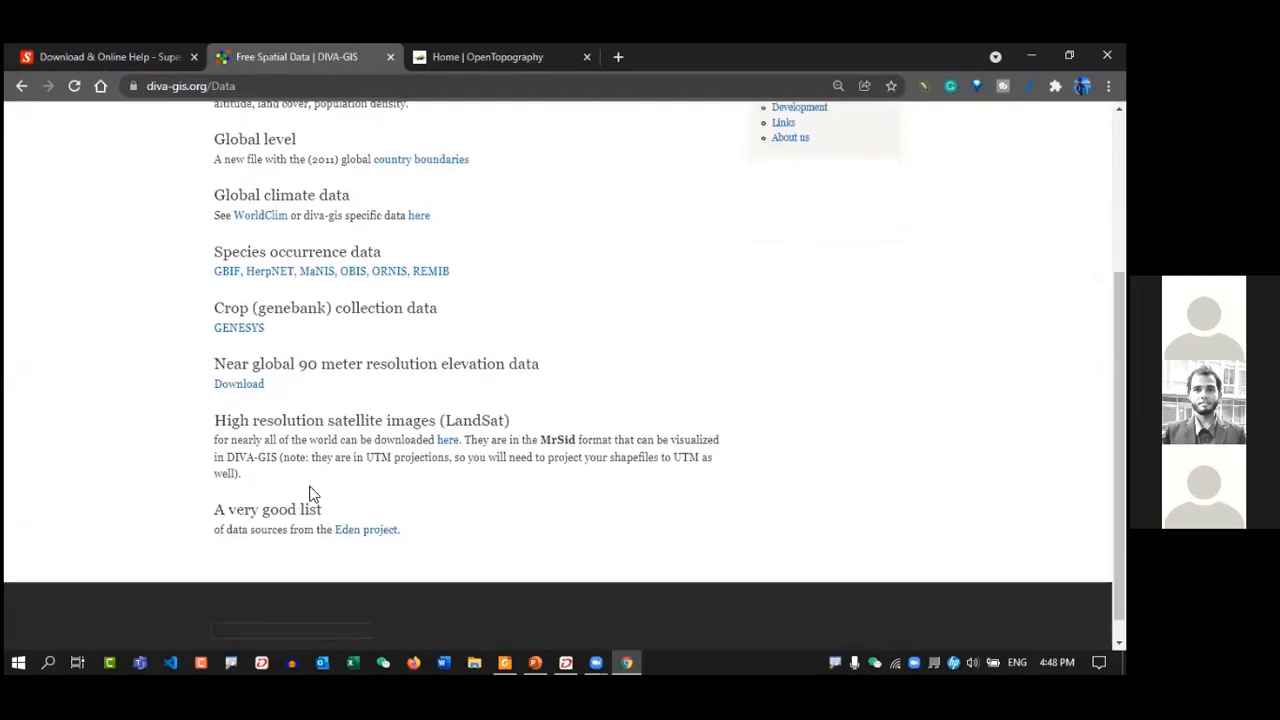
scroll(460, 354, up, 2)
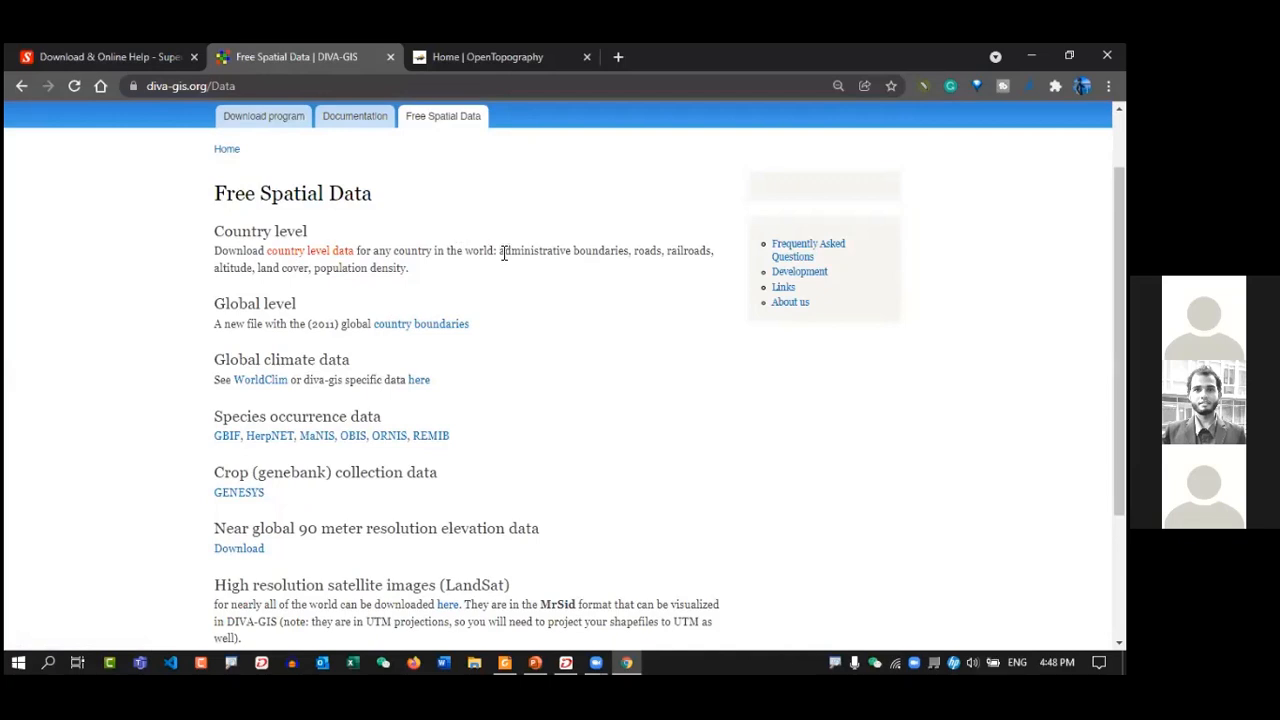
- Highlight the administrative boundaries wording in the Country level description and open the country level data page
drag(501, 251, 543, 266)
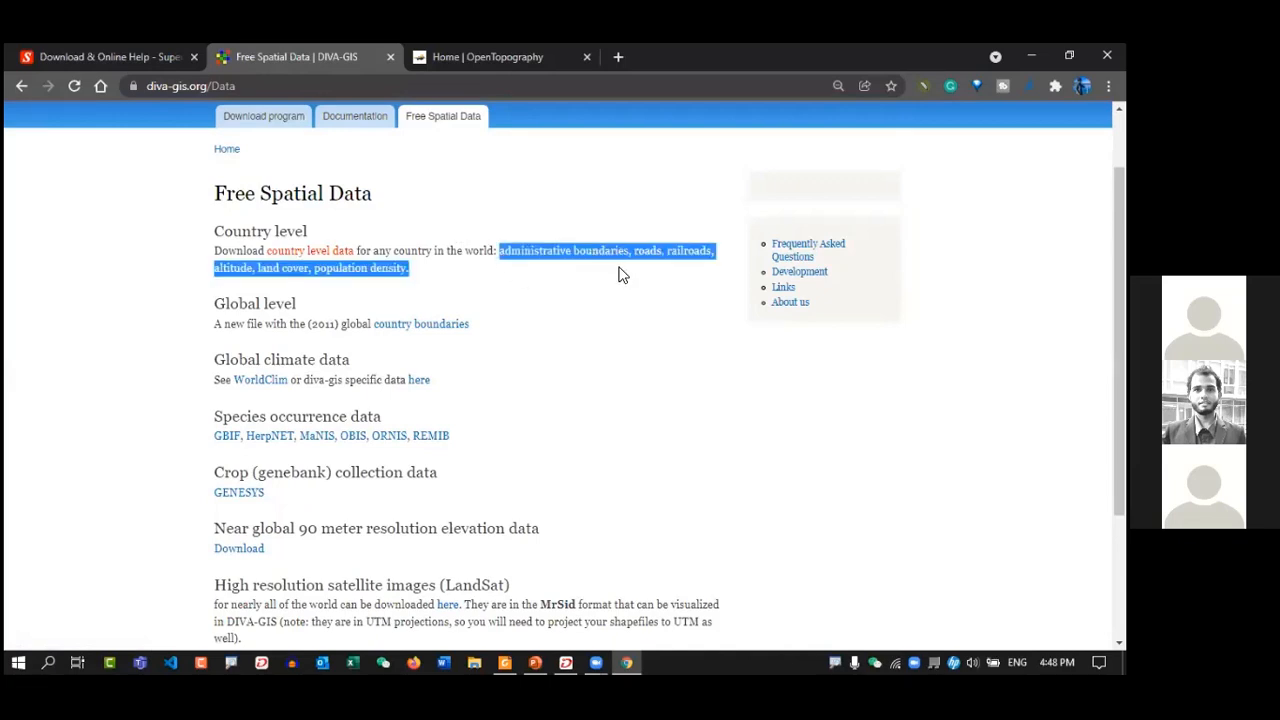
click(452, 293)
drag(498, 251, 634, 257)
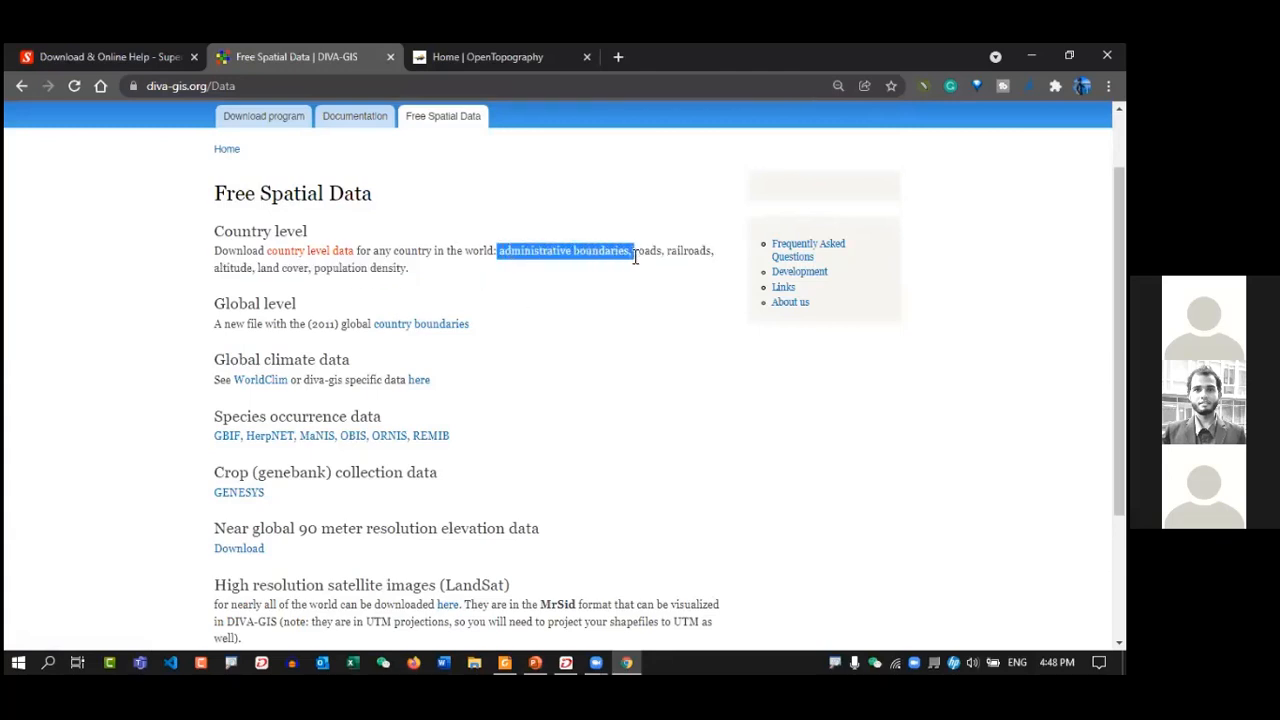
click(343, 291)
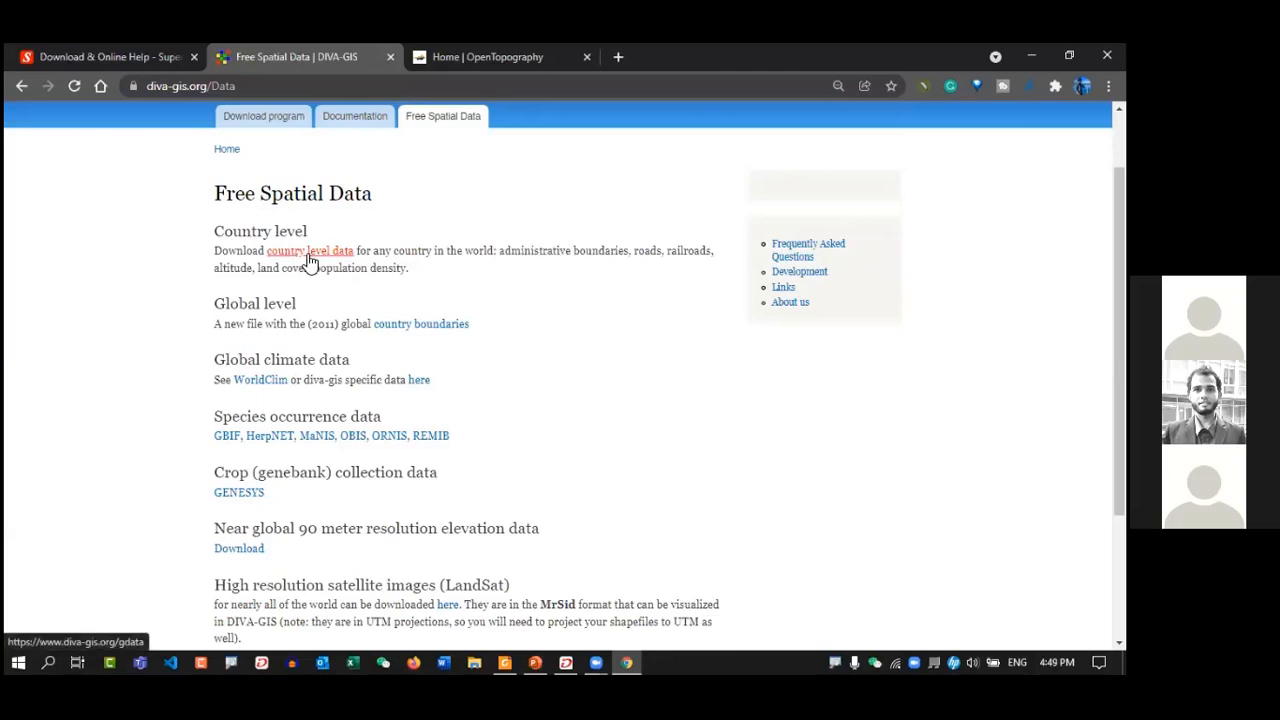
click(310, 255)
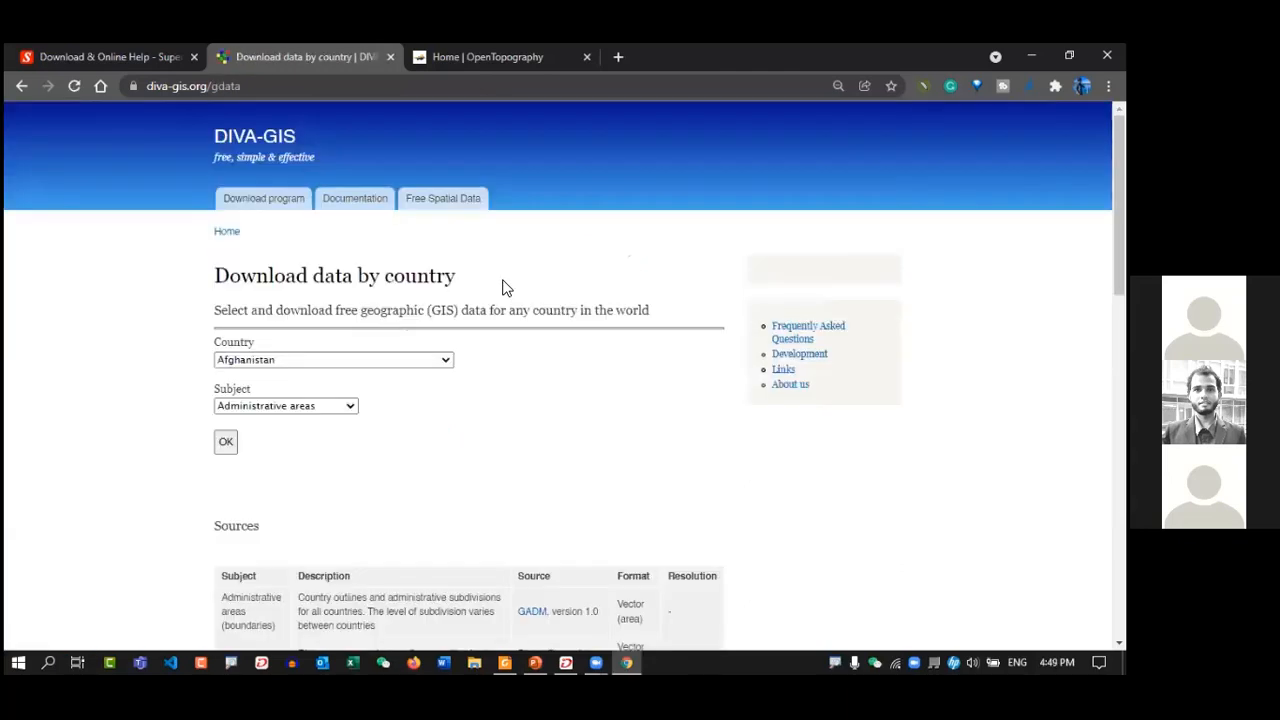
- Choose Bangladesh as the country for the data download
scroll(502, 309, down, 1)
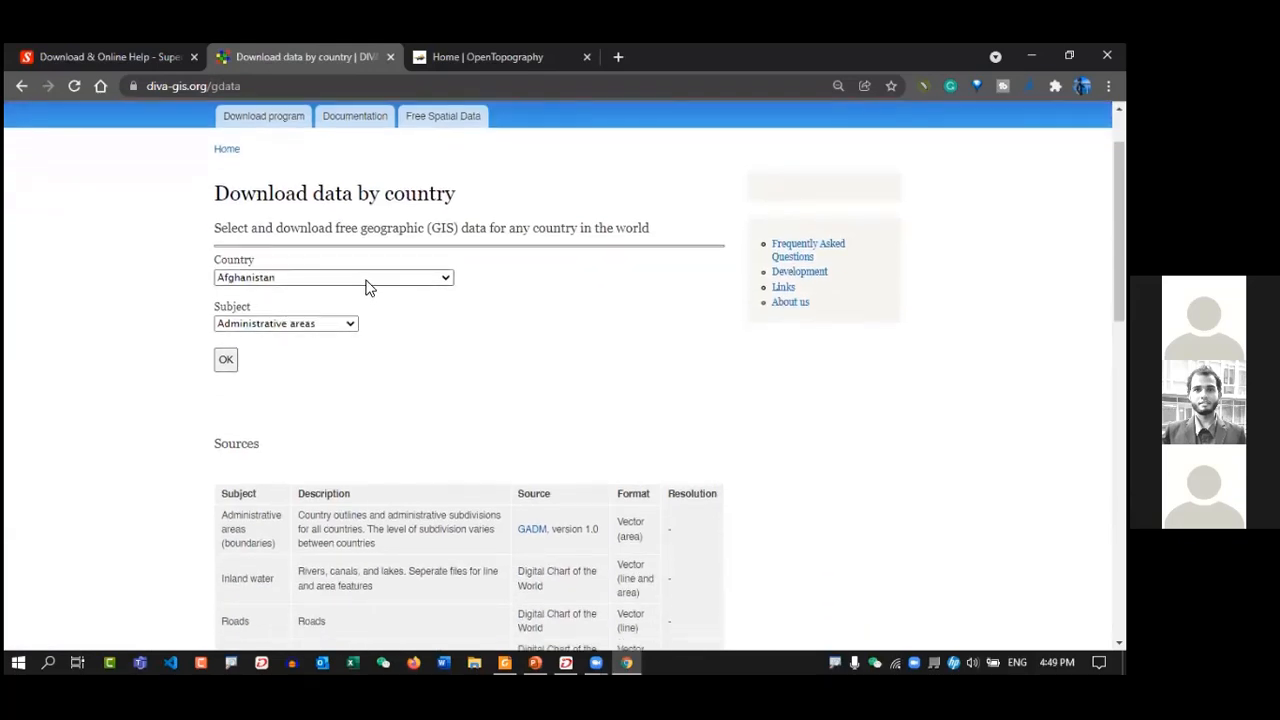
click(367, 280)
scroll(340, 440, down, 10)
scroll(330, 520, up, 5)
scroll(333, 480, up, 5)
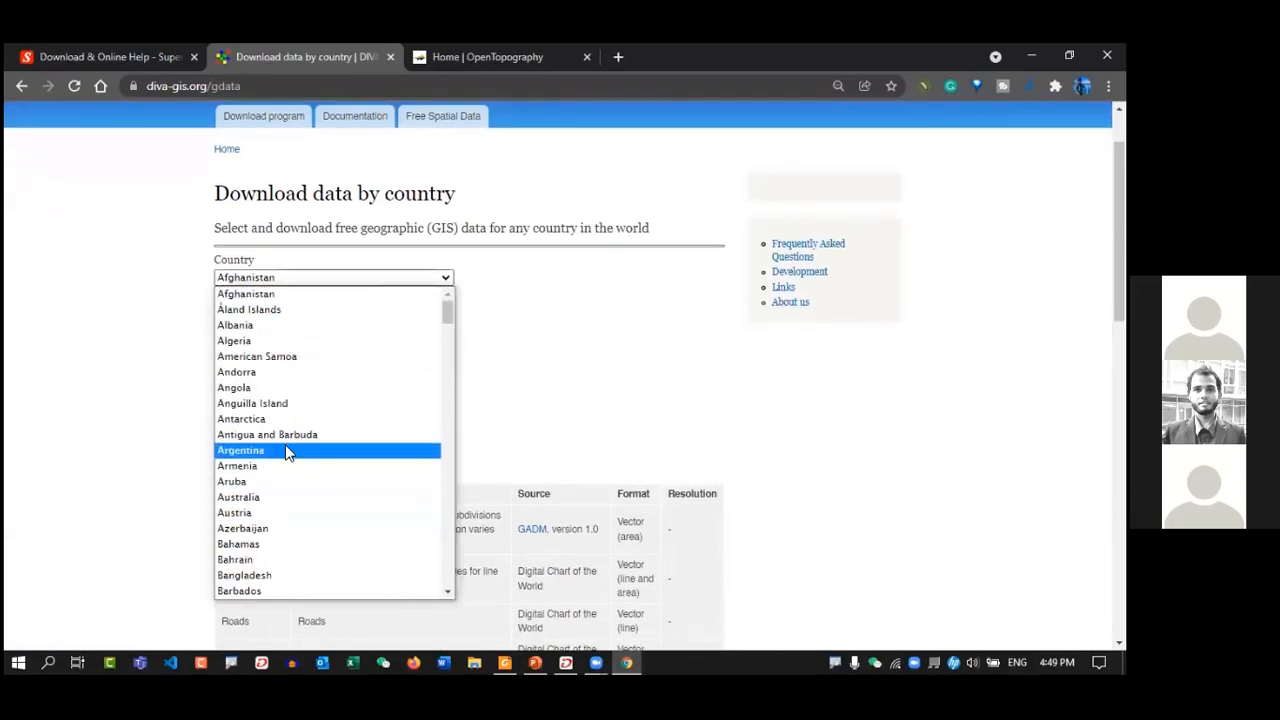
click(270, 575)
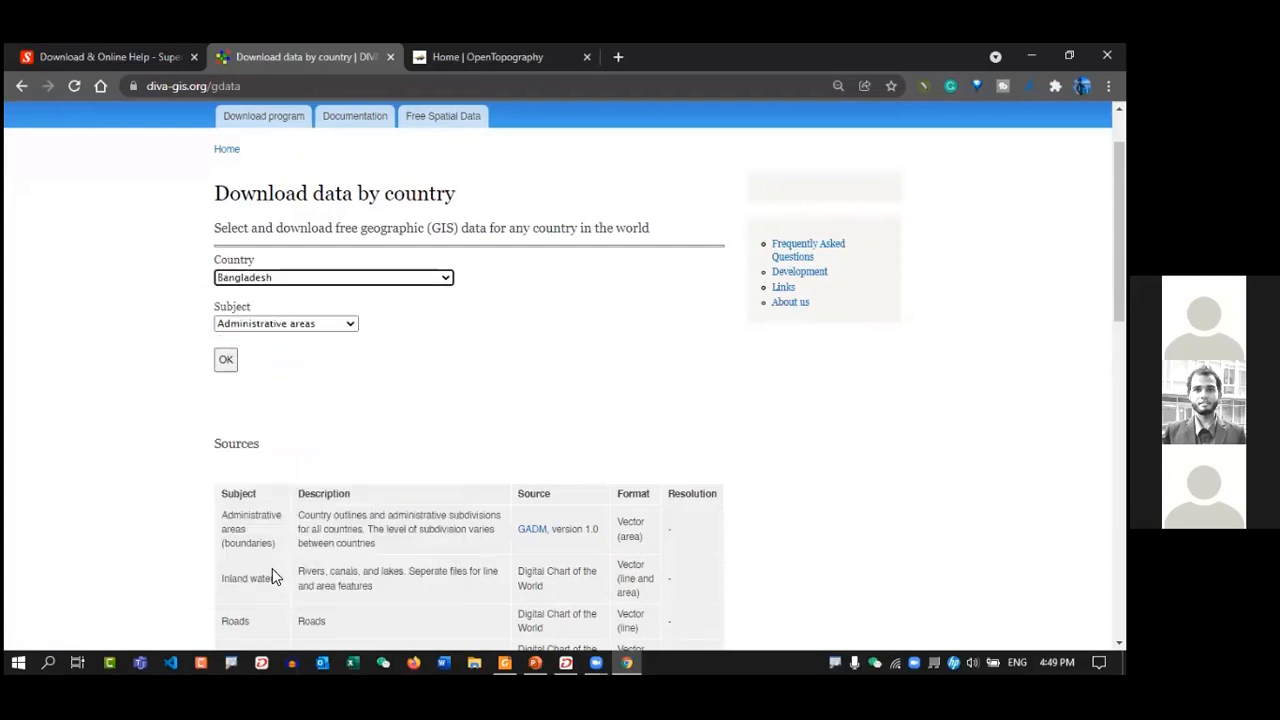
- Check the available subjects, keep Administrative areas and submit the selection
click(283, 326)
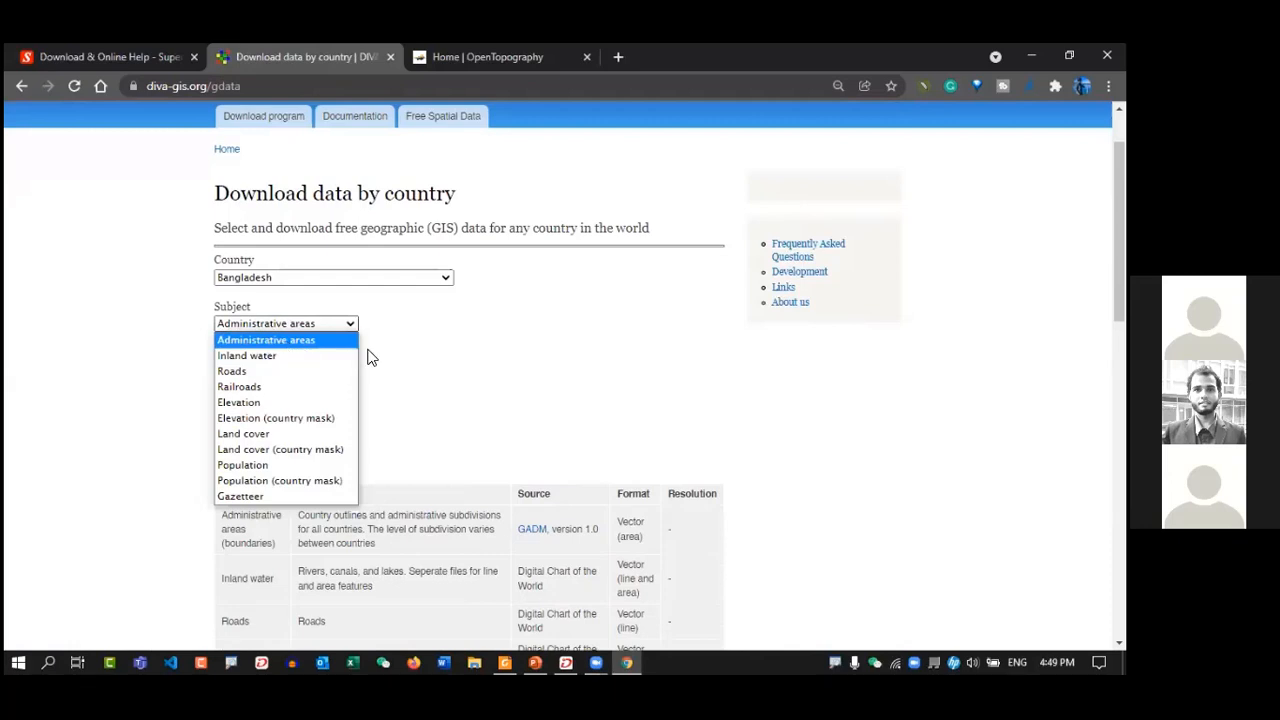
click(370, 355)
click(229, 364)
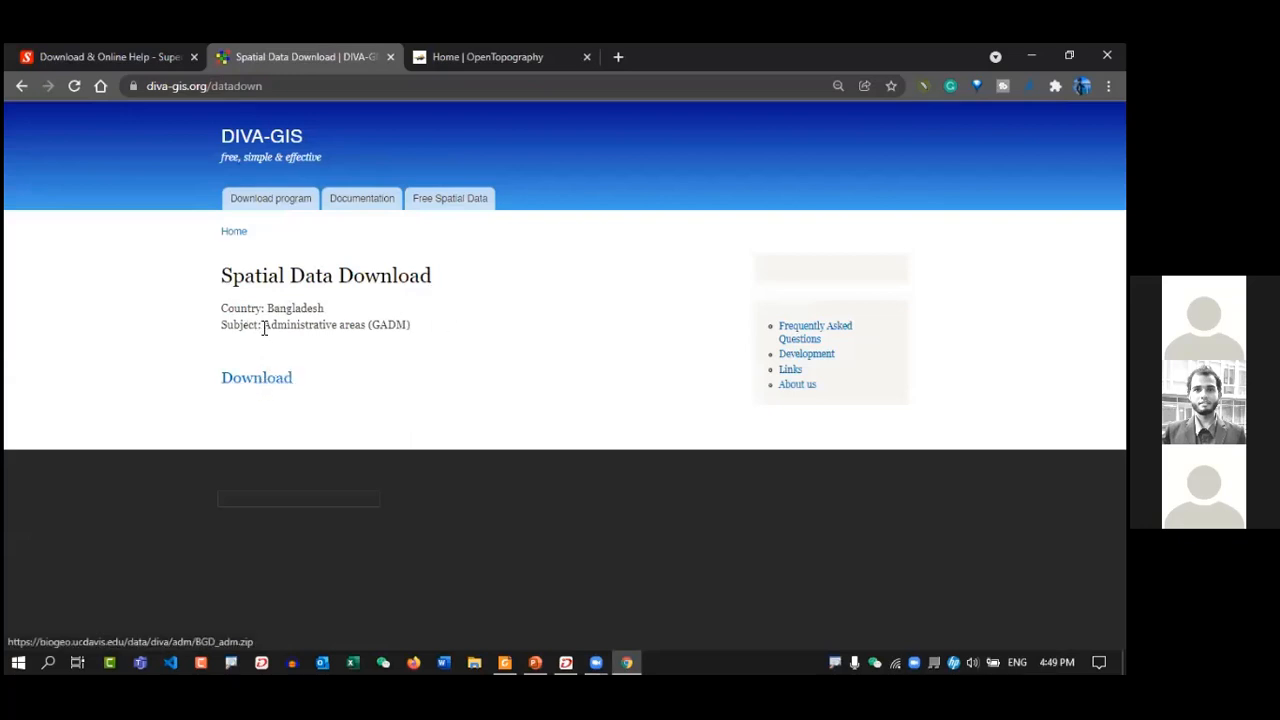
- Download BGD_adm.zip to the NORTH SOUTH UNIVERSITY folder after checking the DATA folder inside it
click(275, 389)
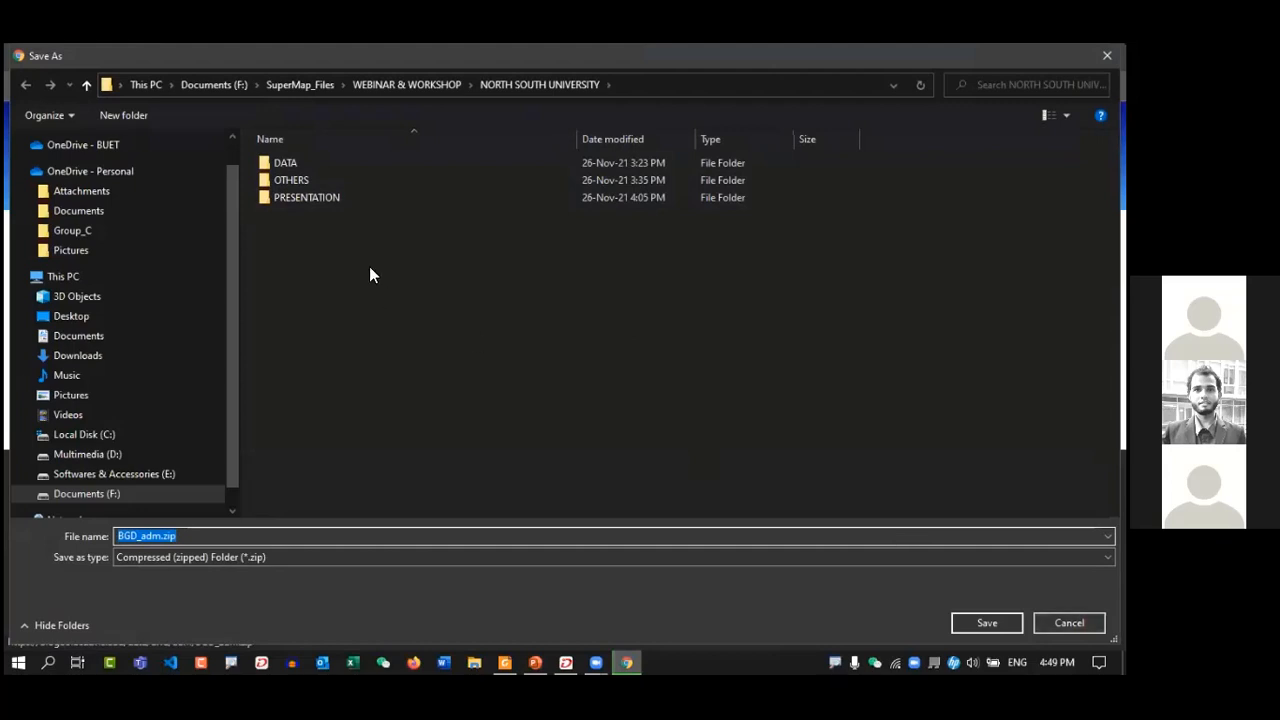
click(309, 162)
double_click(309, 162)
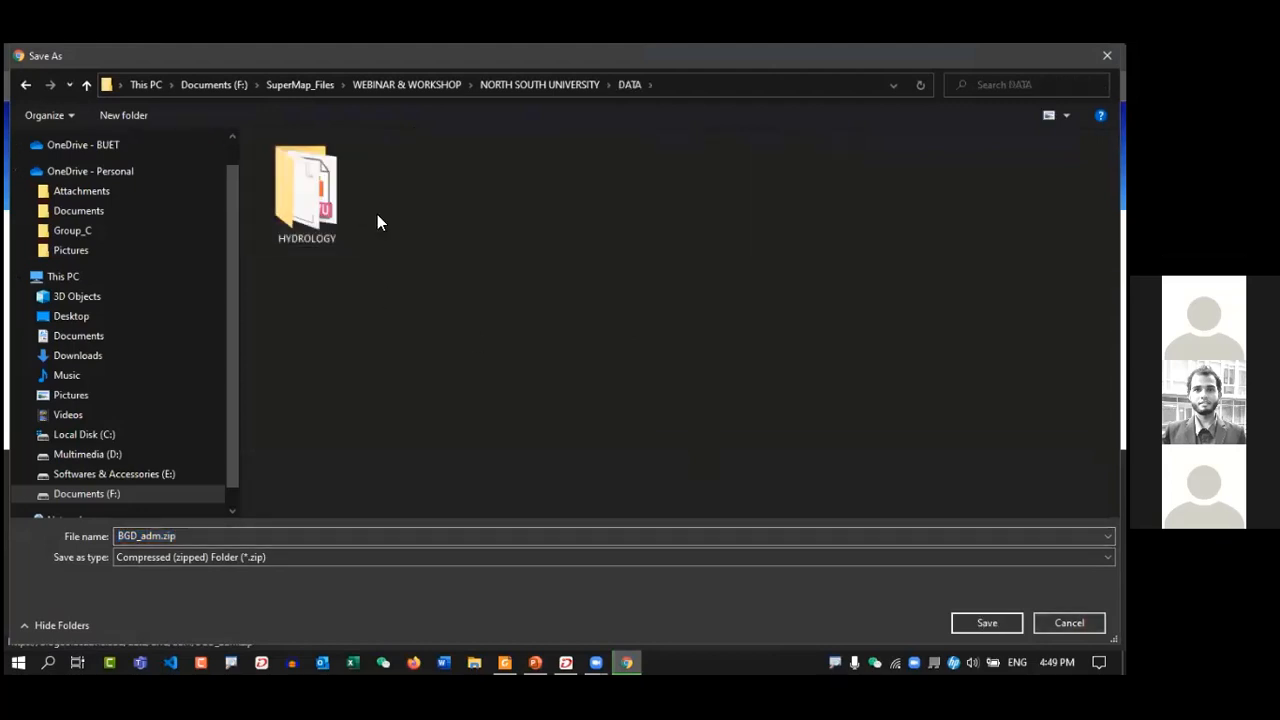
key(alt+Left)
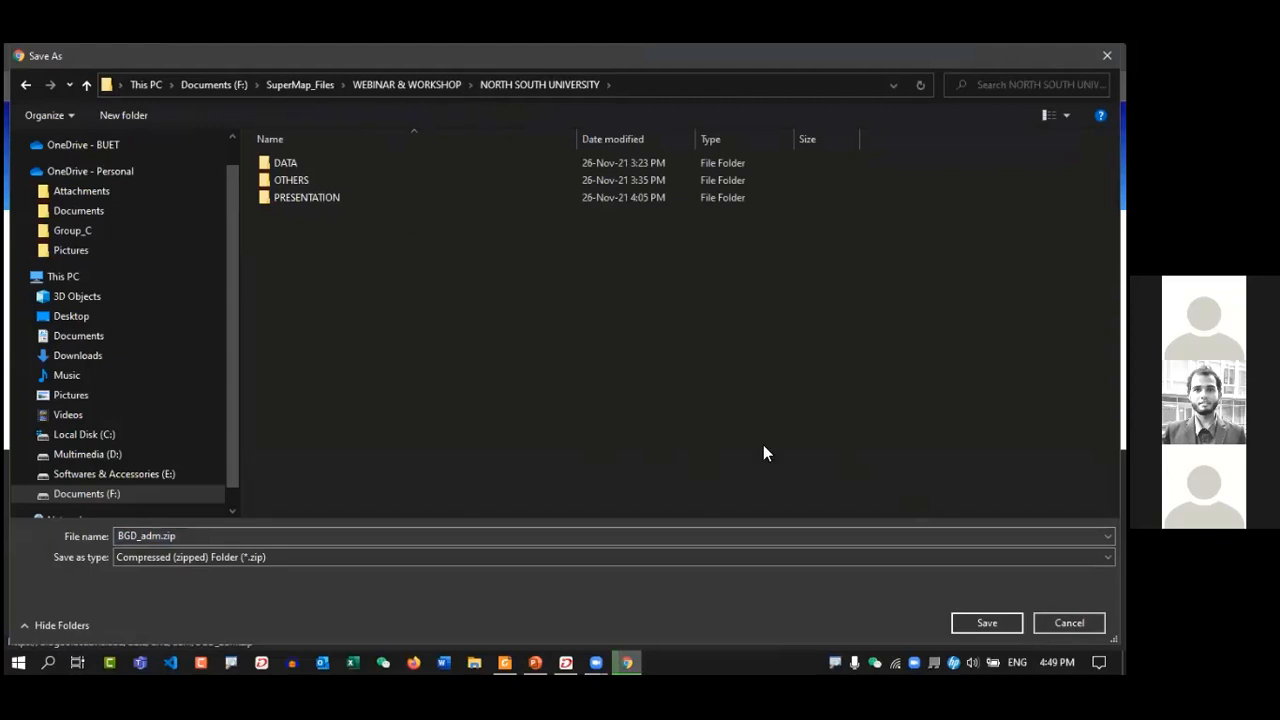
click(1069, 623)
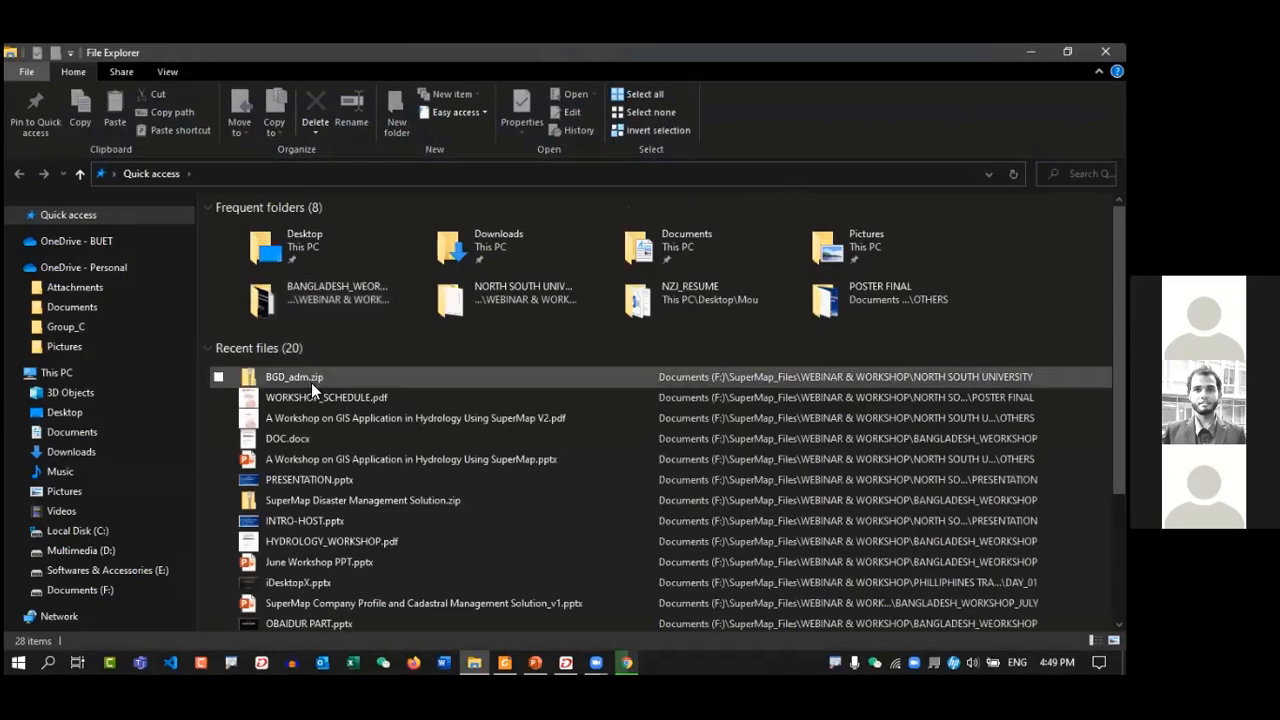
- In File Explorer, open the location of the recent file BGD_adm.zip and go to the HYDROLOGY folder inside DATA
right_click(324, 382)
click(354, 345)
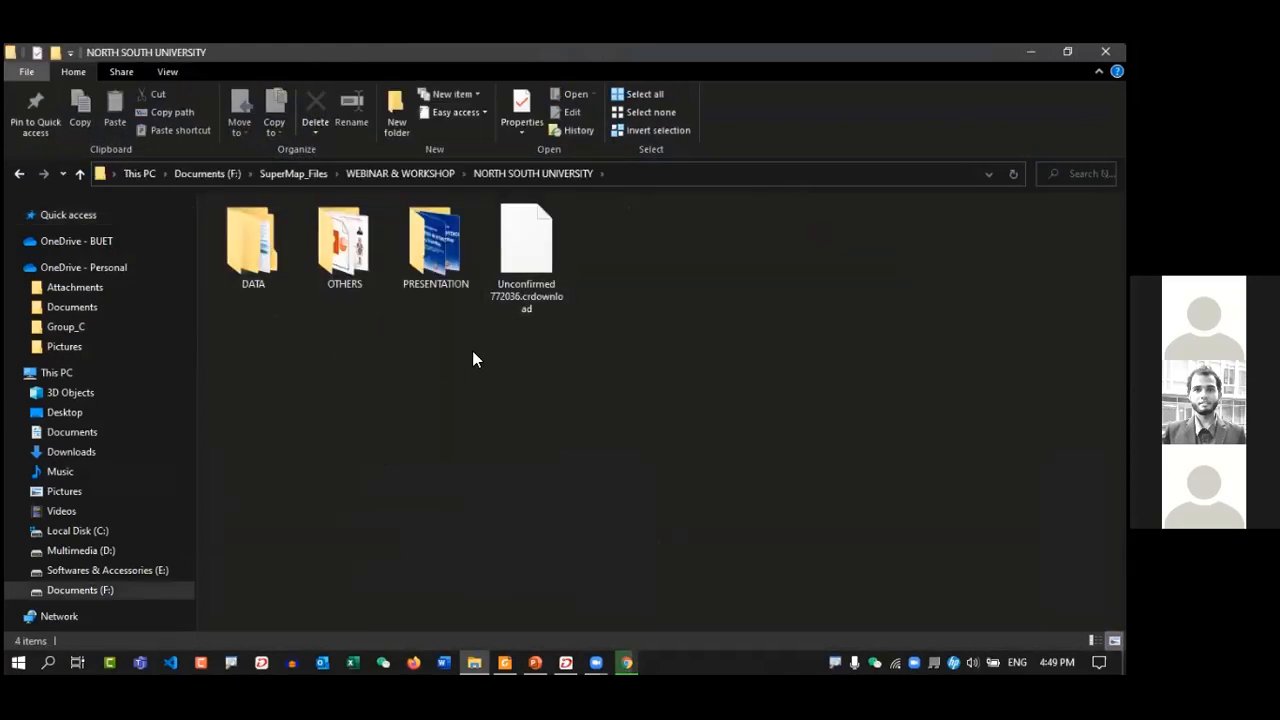
click(288, 268)
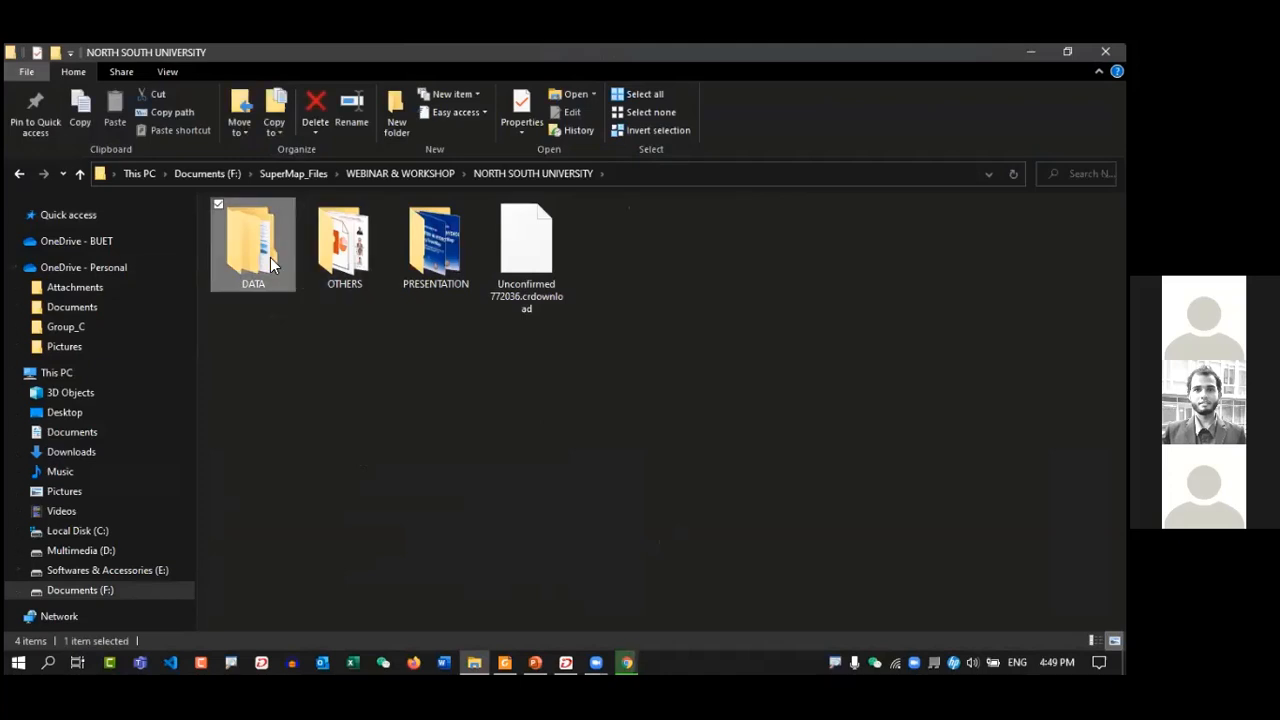
double_click(271, 263)
double_click(381, 228)
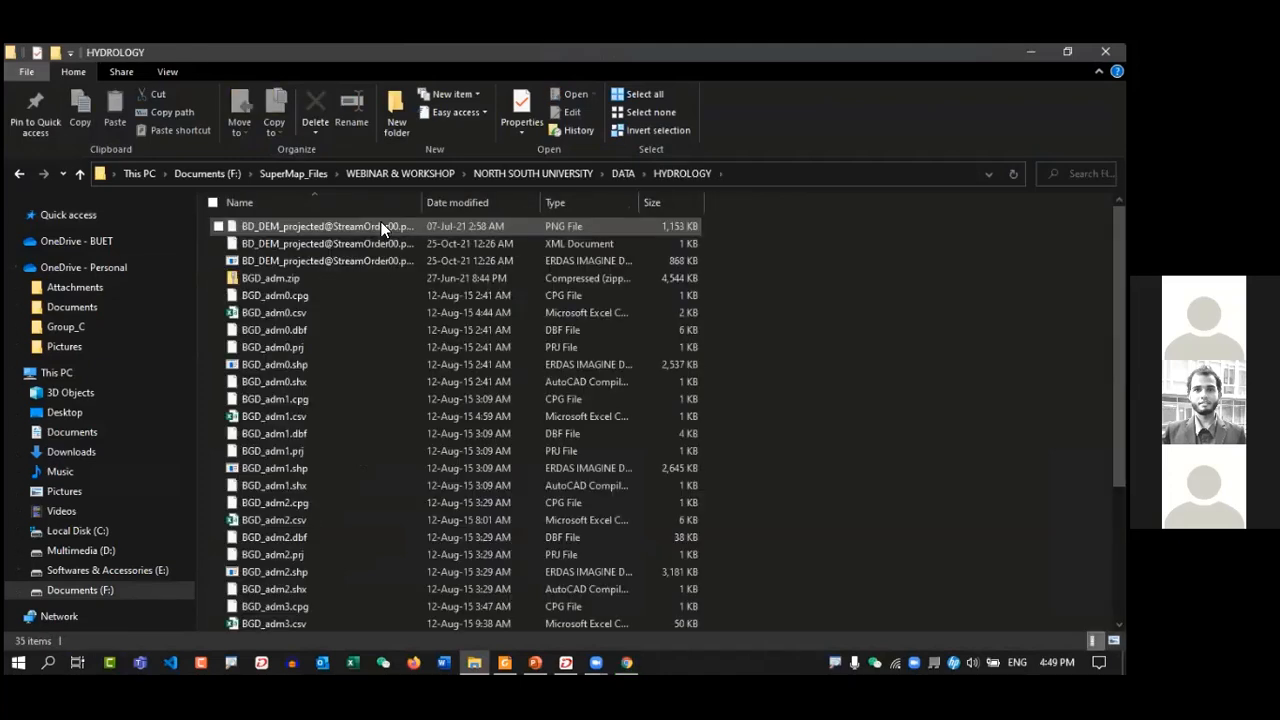
- Open the BGD_adm.zip archive, examine its BGD_adm0 to BGD_adm3 files and return to the HYDROLOGY folder
click(326, 279)
scroll(350, 288, down, 1)
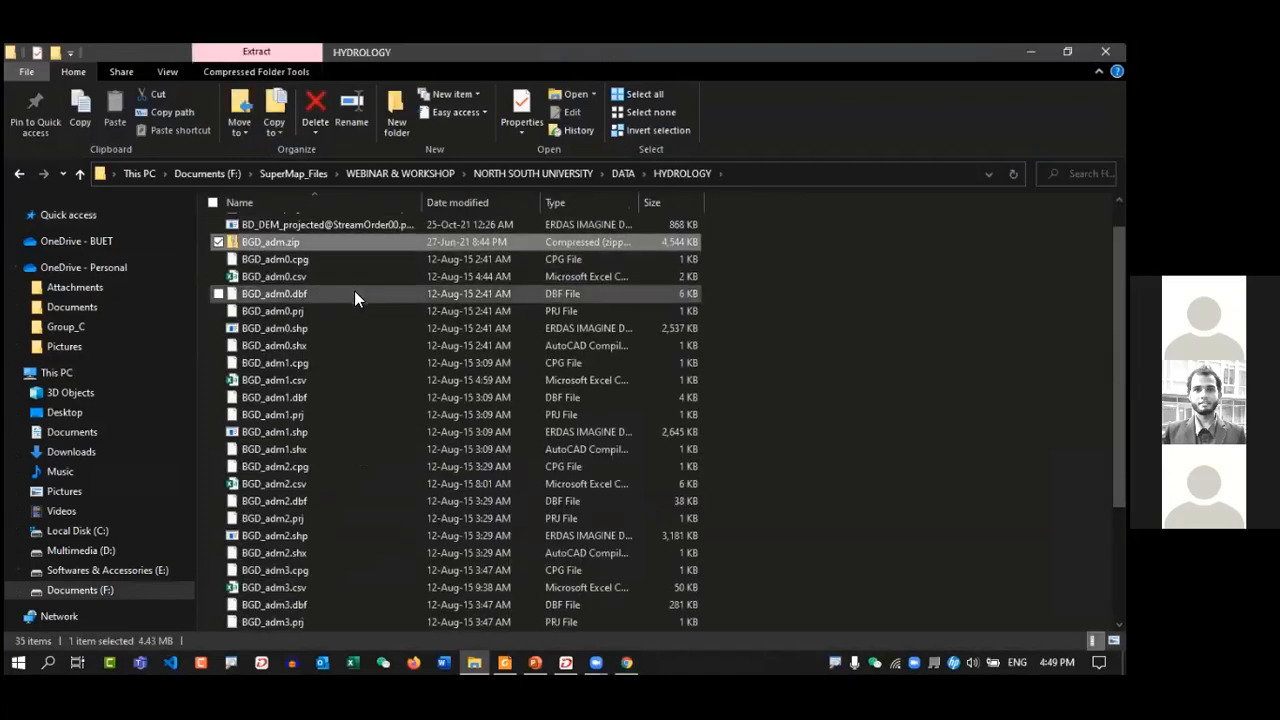
double_click(324, 244)
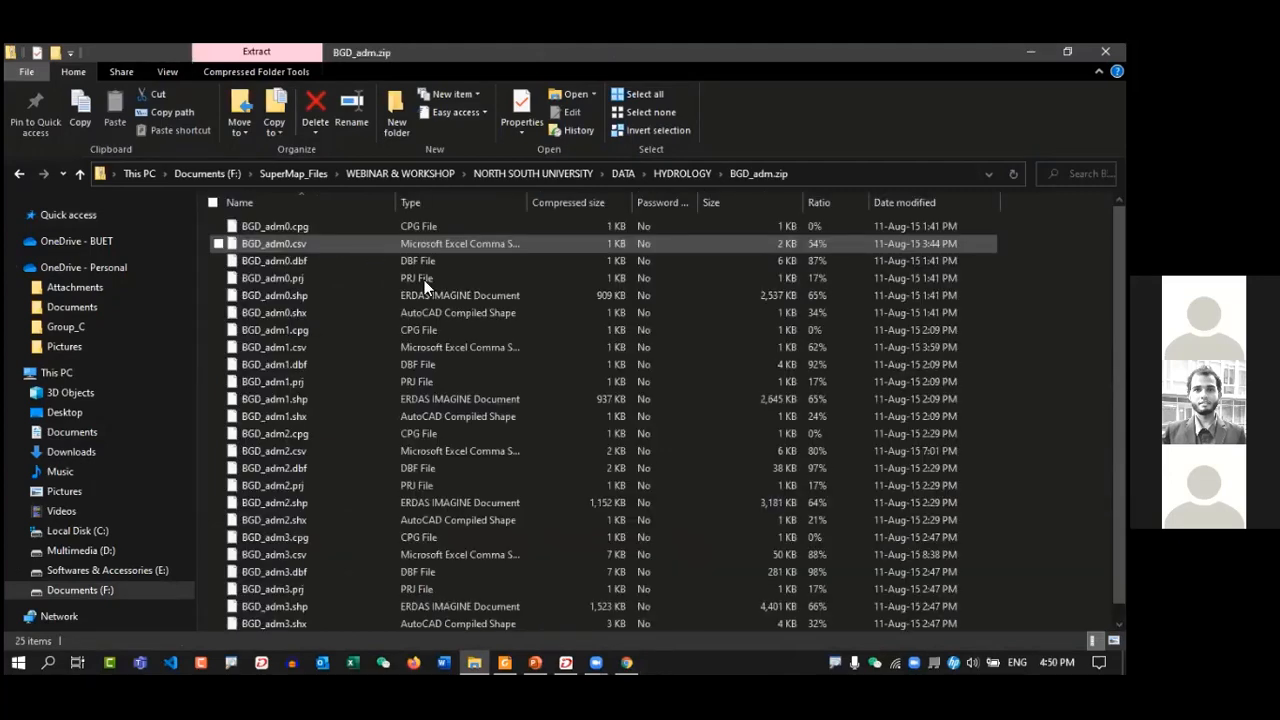
scroll(371, 251, down, 1)
scroll(315, 255, up, 1)
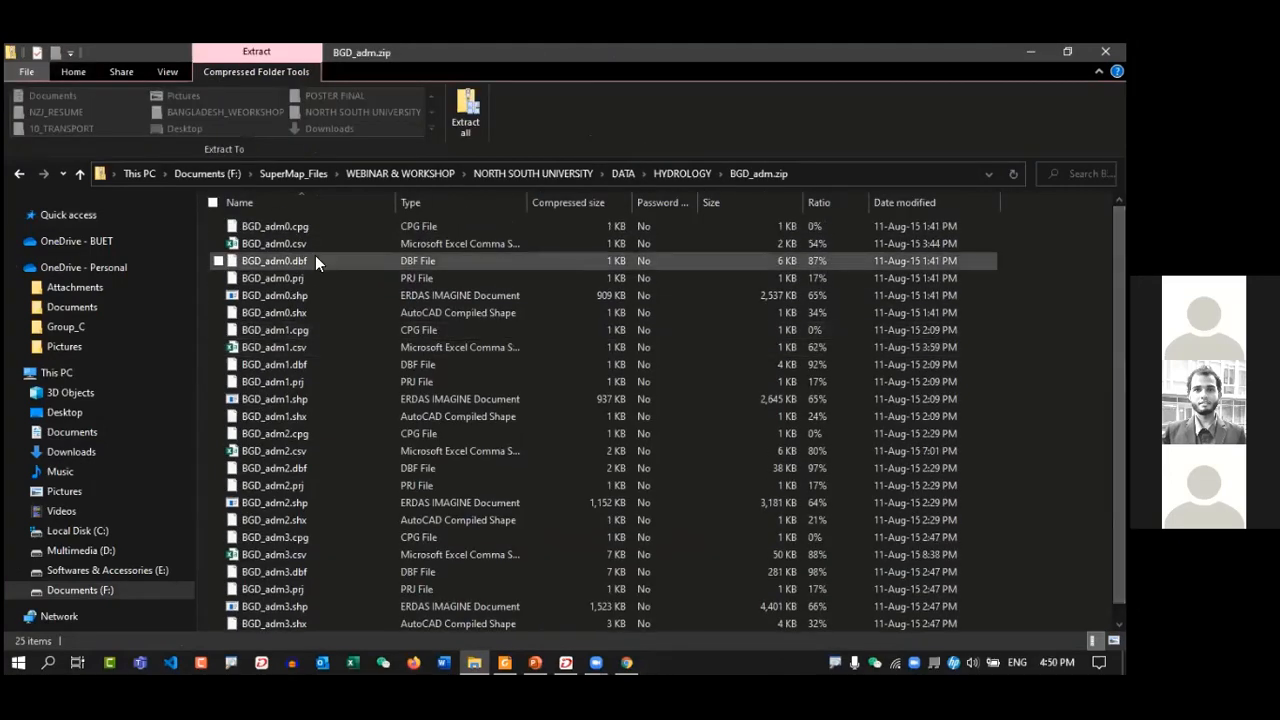
scroll(359, 425, down, 1)
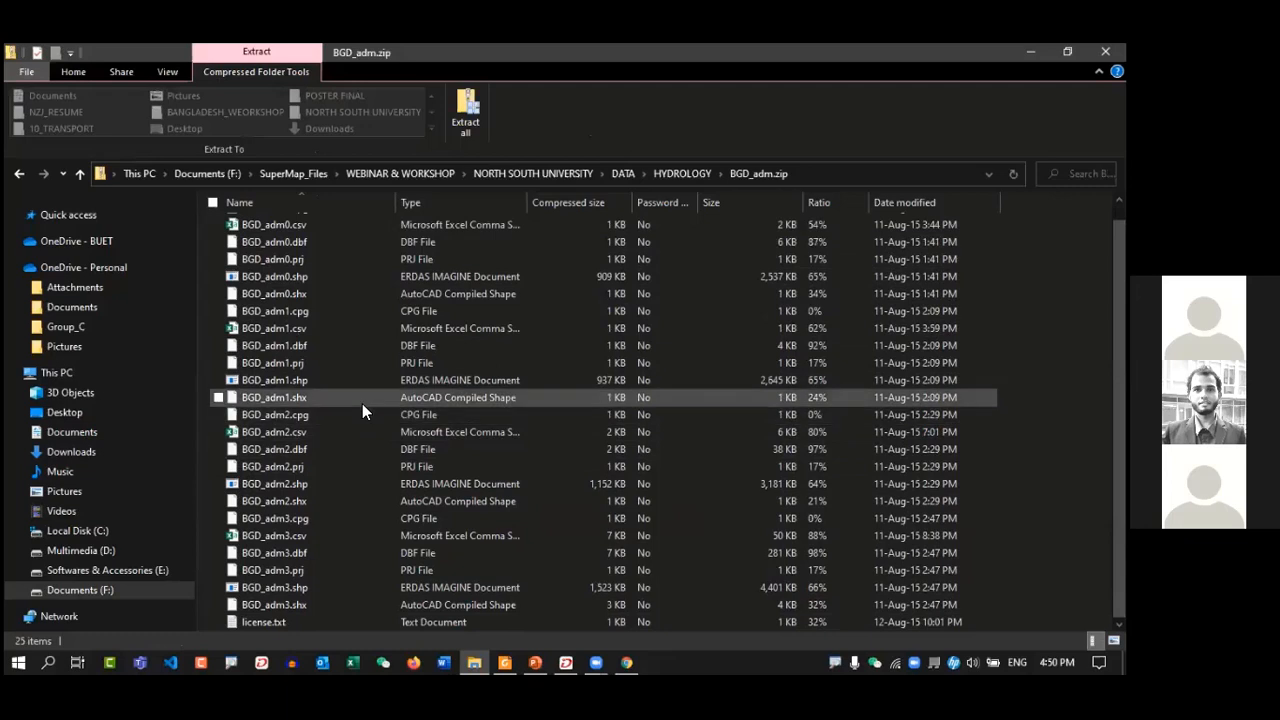
scroll(362, 403, up, 1)
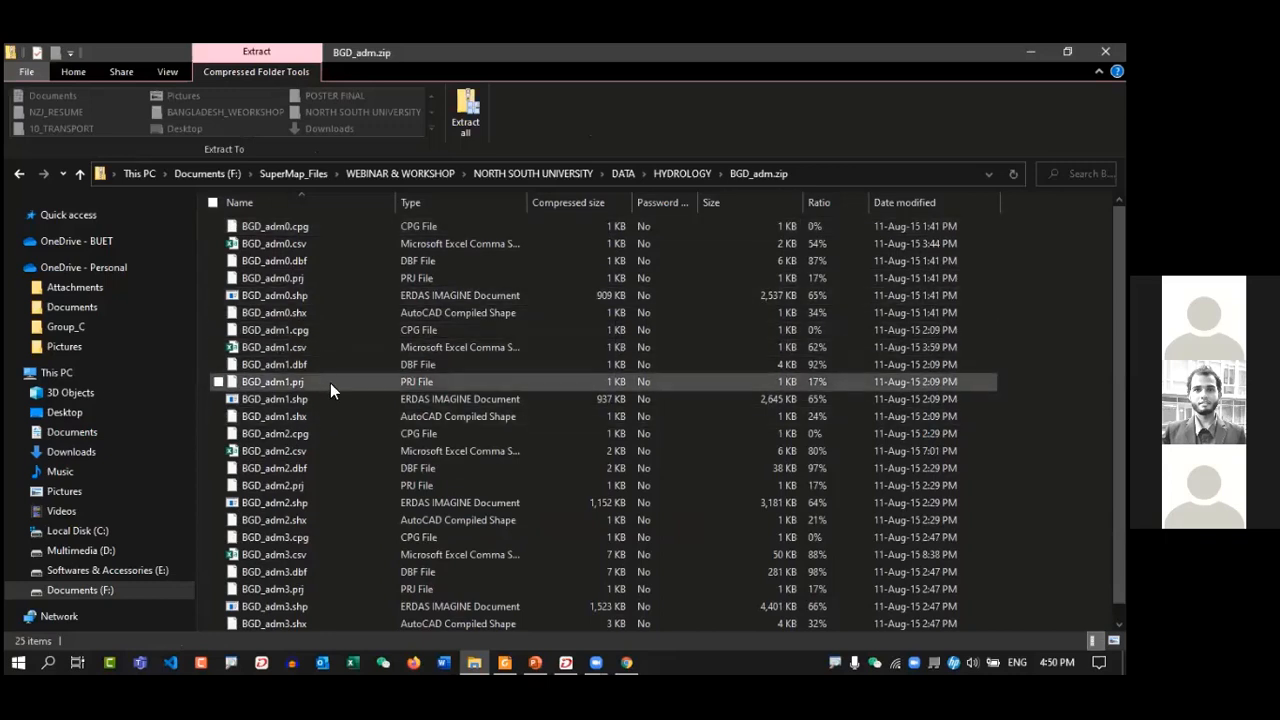
scroll(322, 377, down, 1)
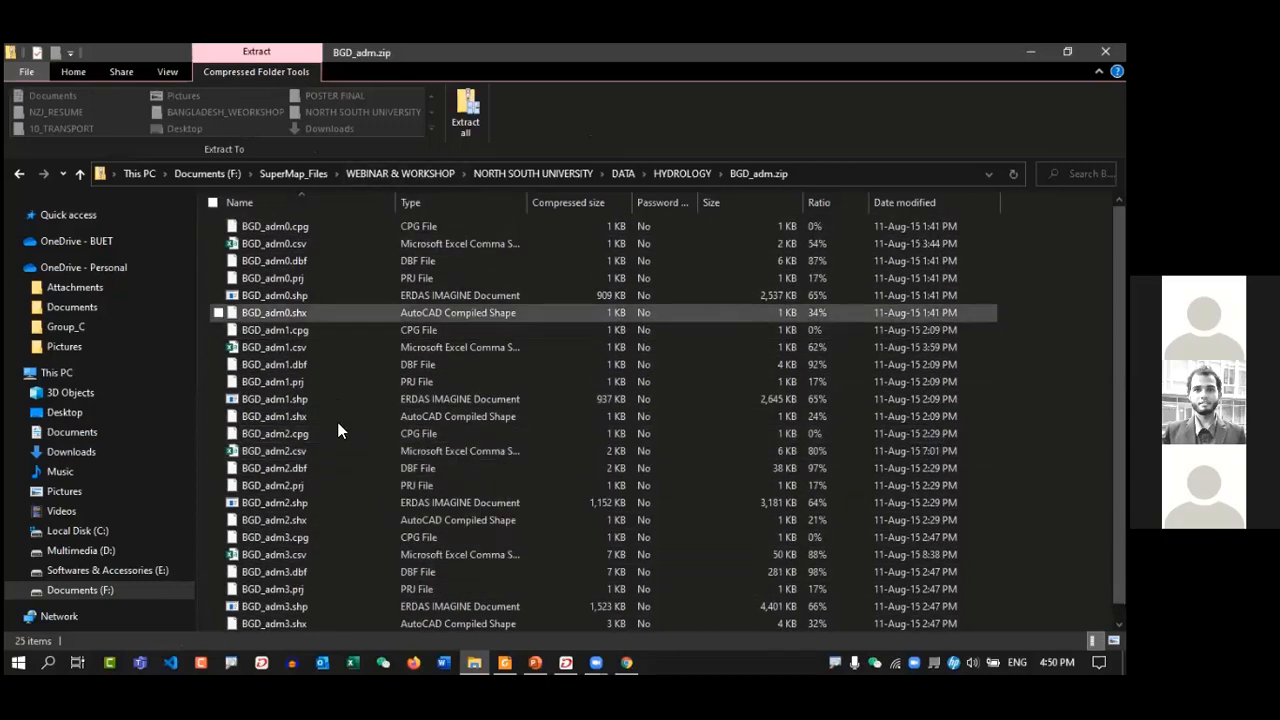
scroll(332, 495, up, 1)
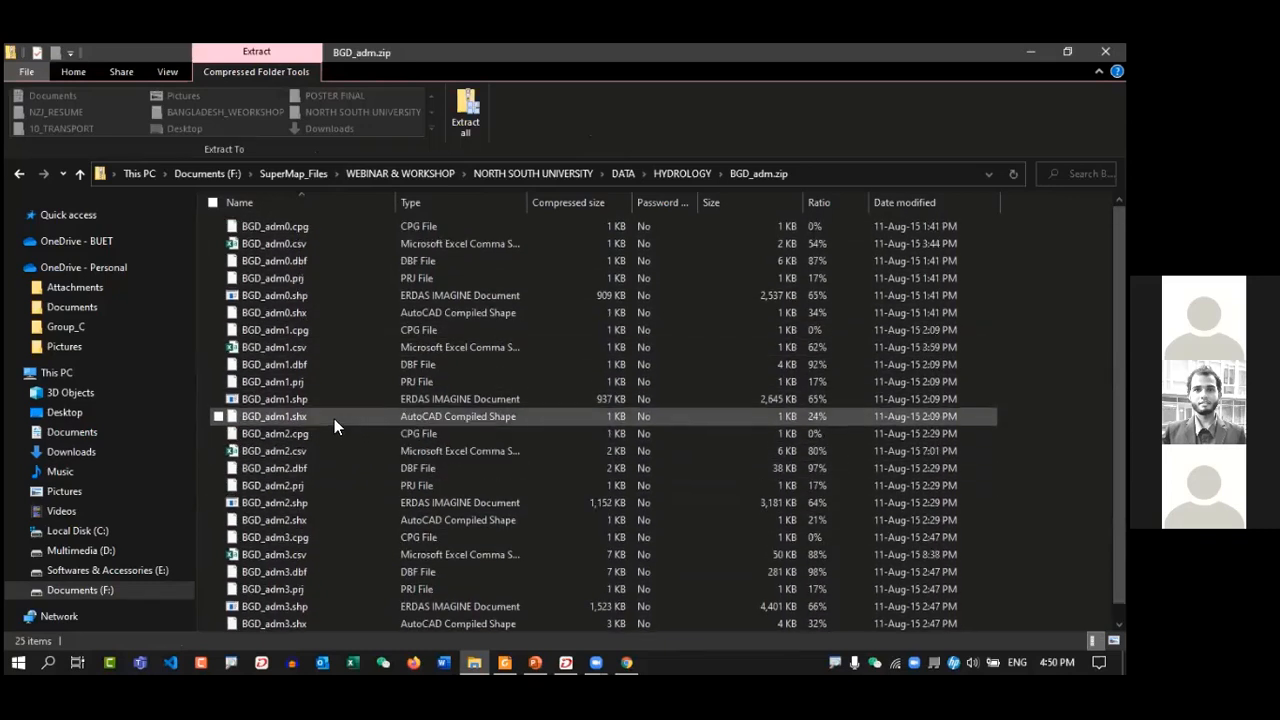
click(684, 173)
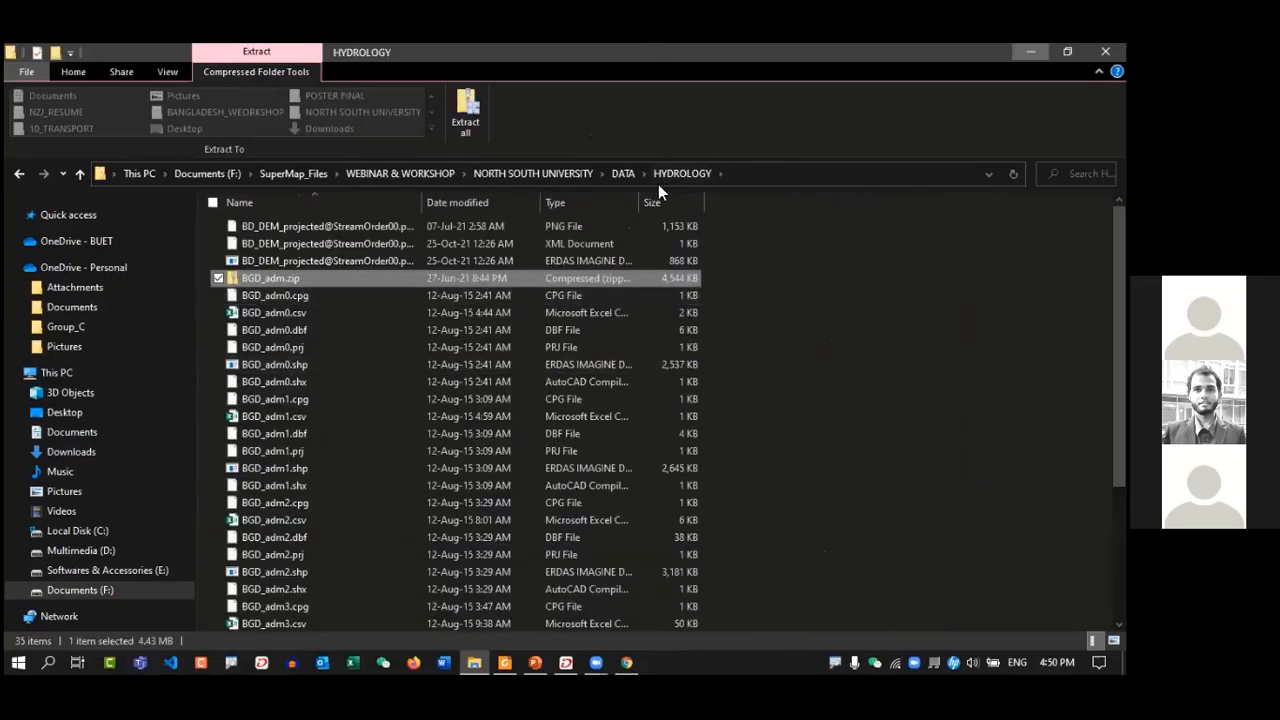
- Return to the DIVA-GIS download page in Chrome, switch to the PowerPoint slide show and advance to the Download SRTM DEM Data slide
key(alt+Tab)
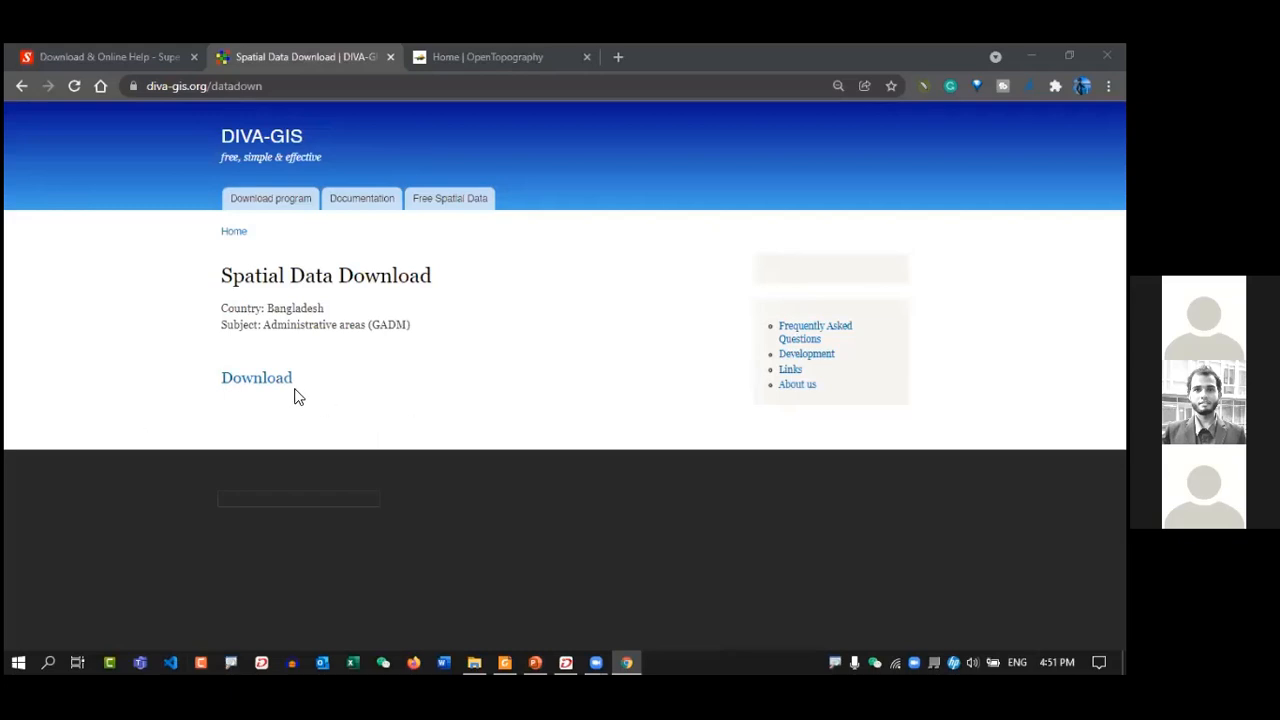
click(480, 330)
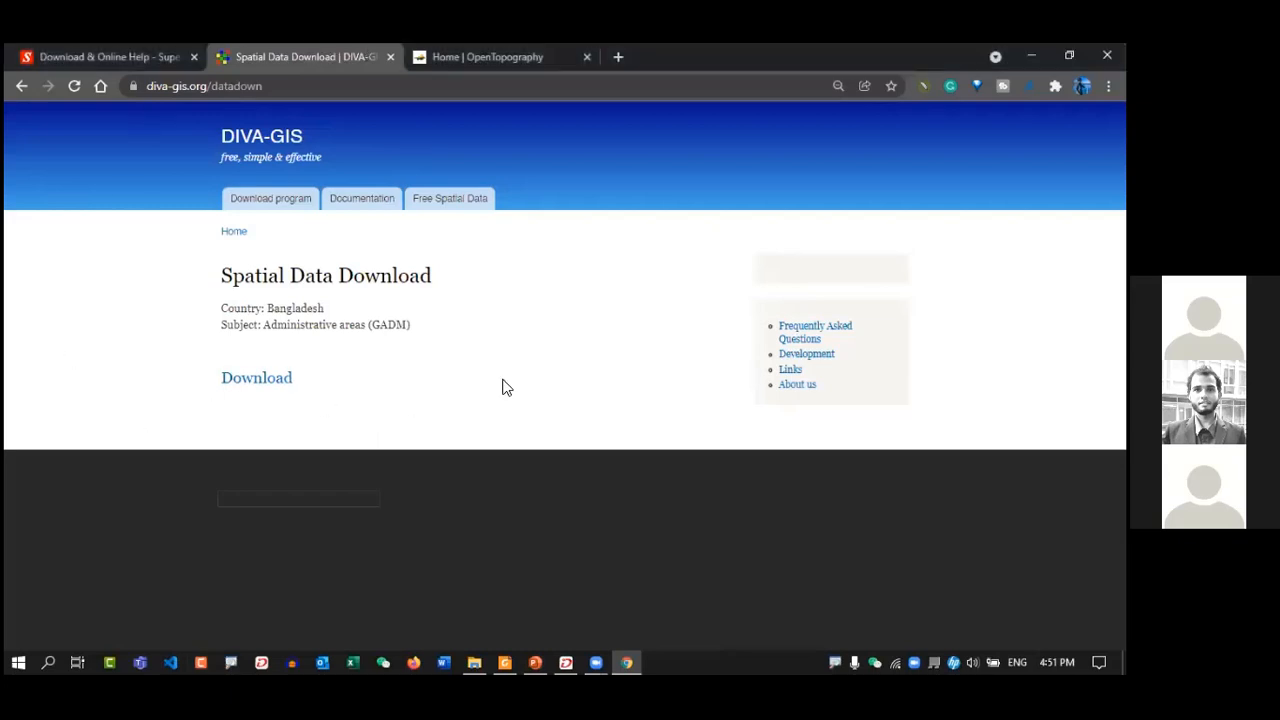
click(538, 652)
key(Right)
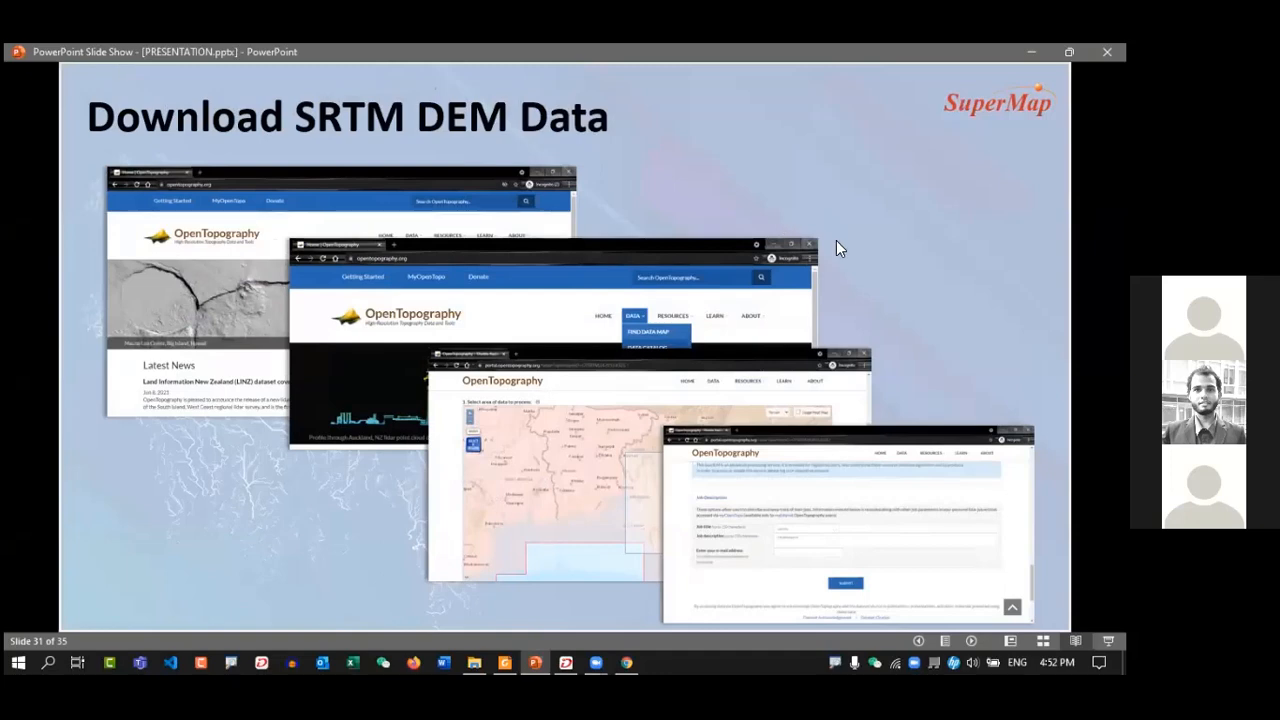
- Switch to Chrome and bring up the already open OpenTopography website
click(629, 650)
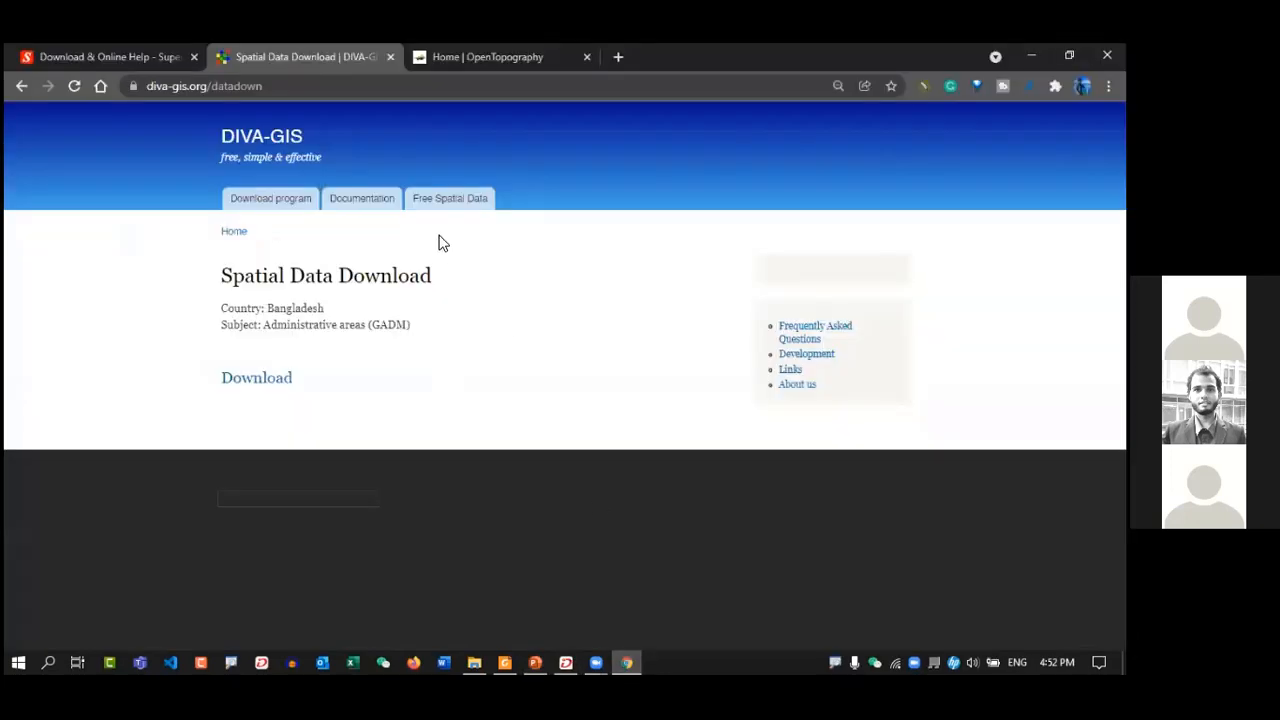
click(463, 51)
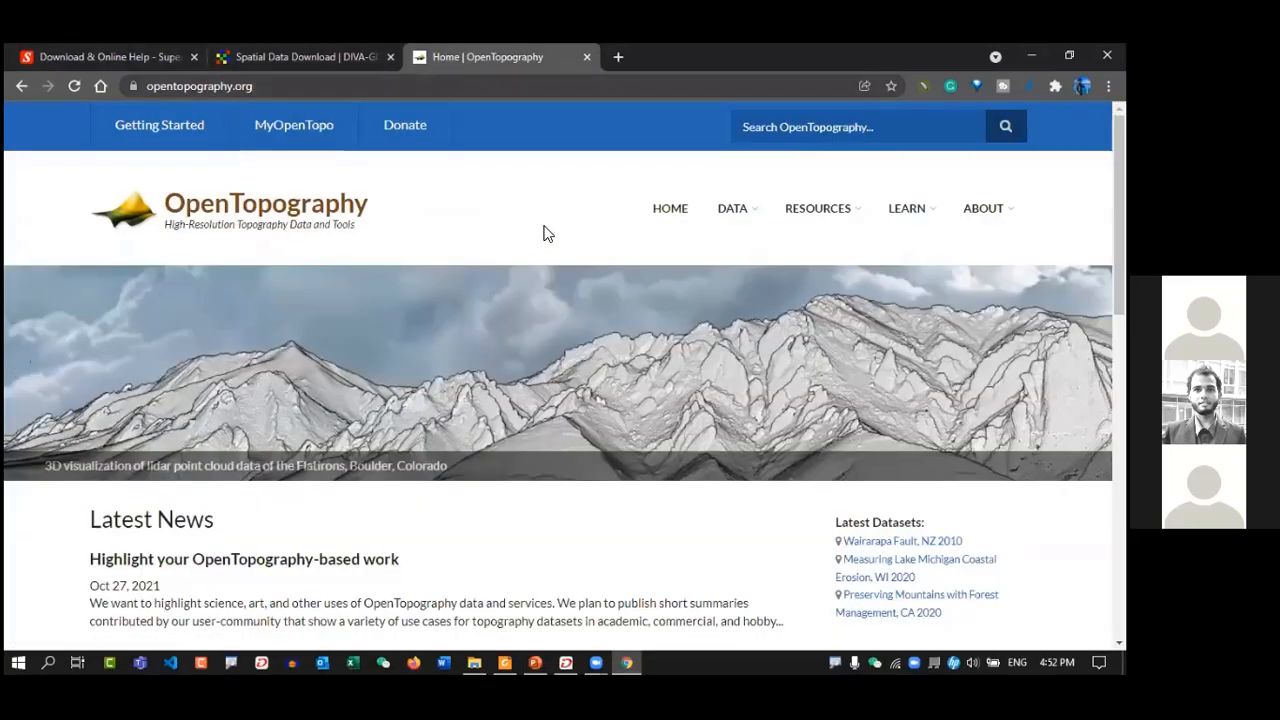
- Open OpenTopography's Data Catalog and search its datasets for SRTM
click(735, 212)
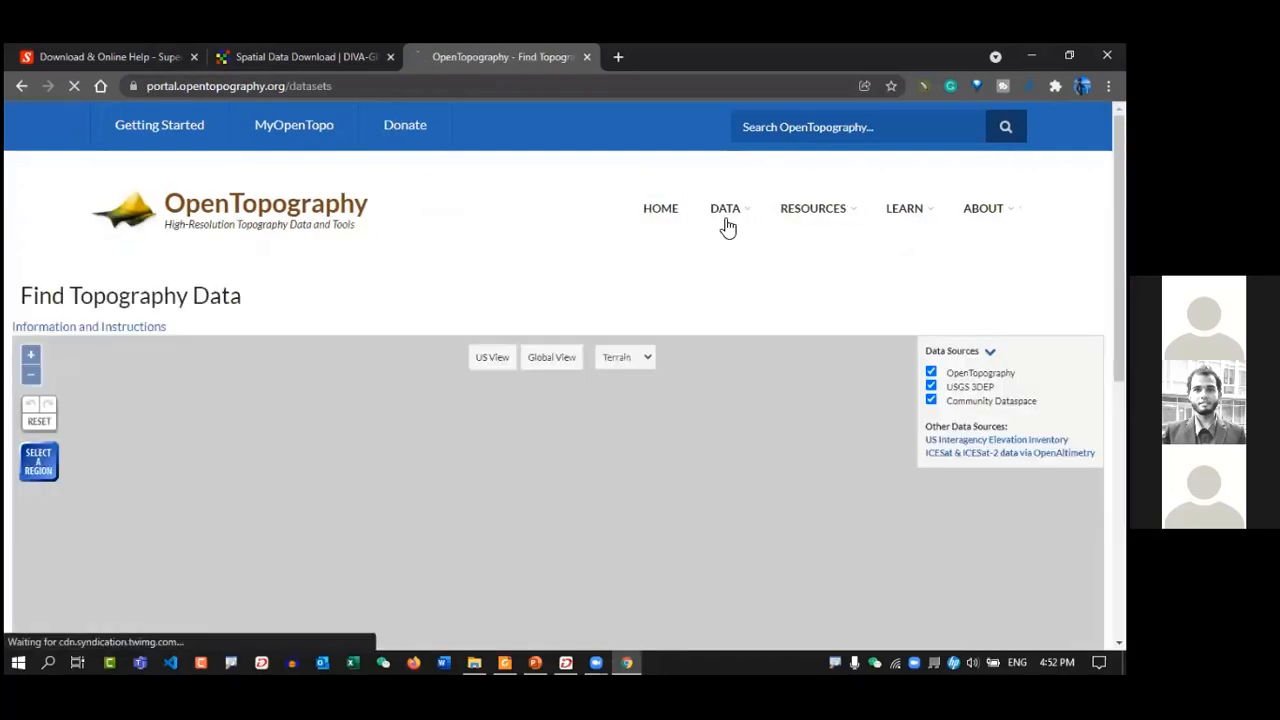
mouse_move(733, 215)
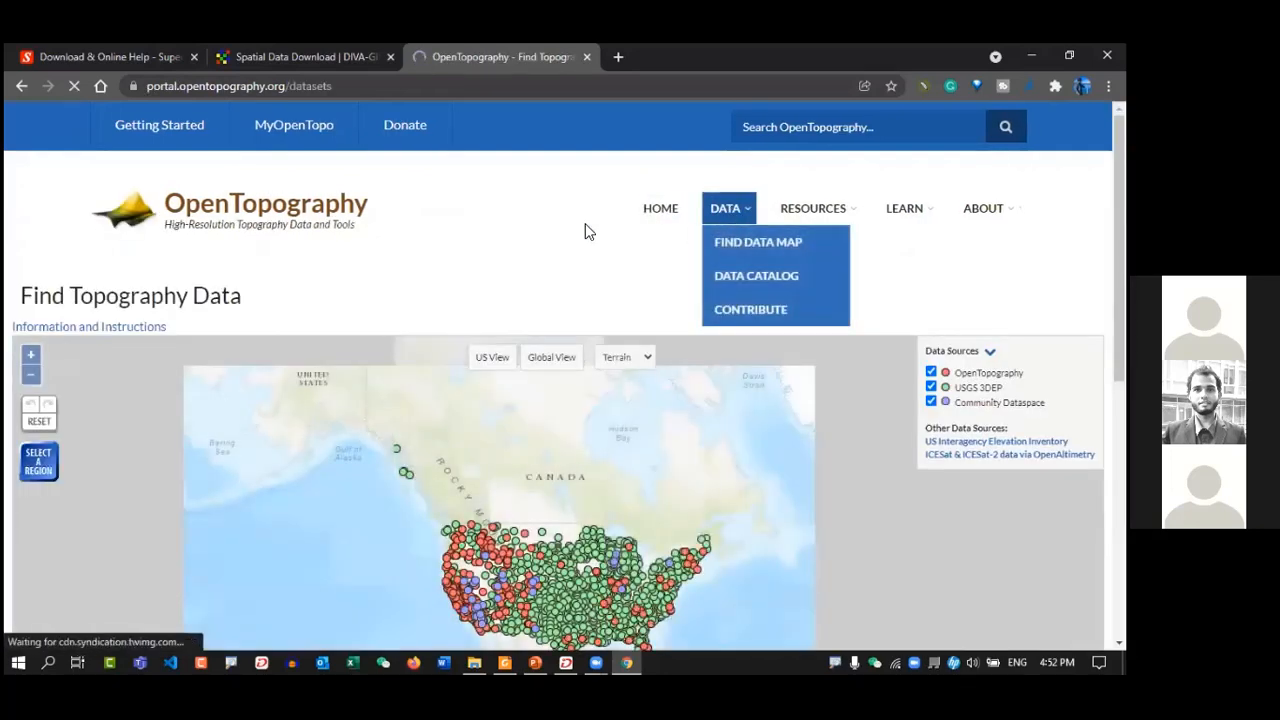
scroll(700, 230, down, 6)
scroll(700, 230, up, 6)
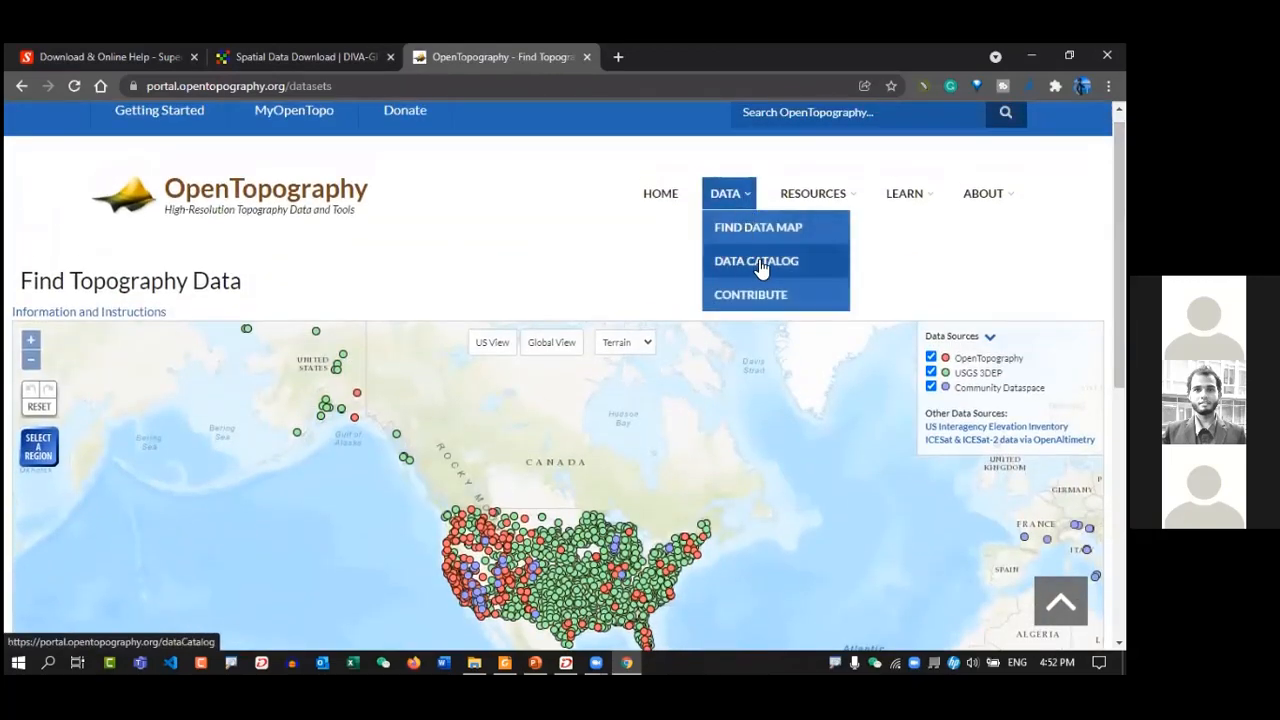
click(757, 274)
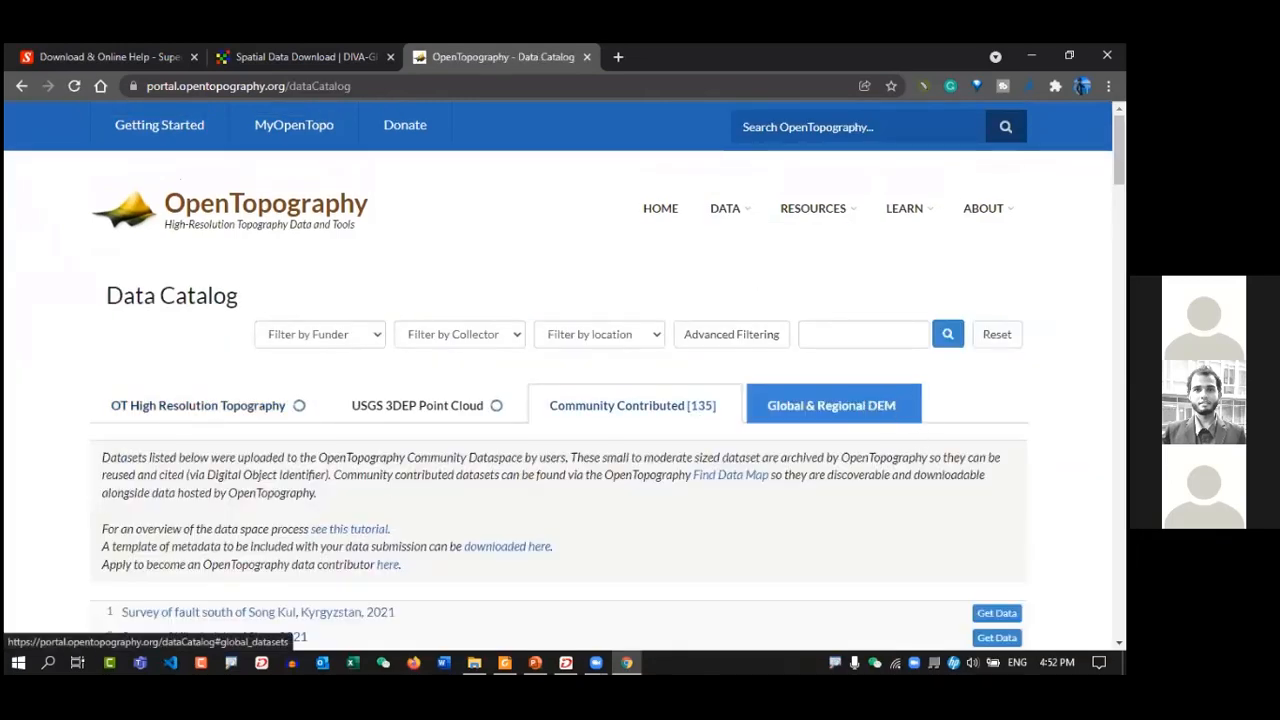
click(889, 334)
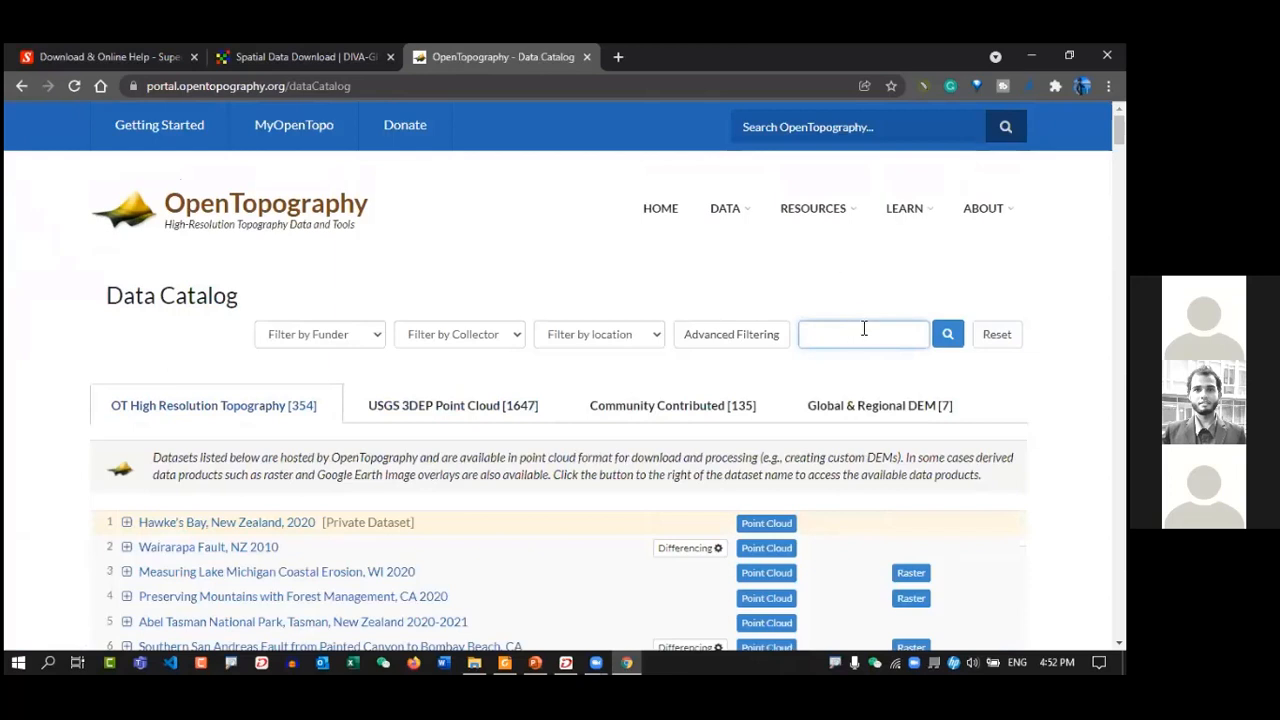
text(SRTM)
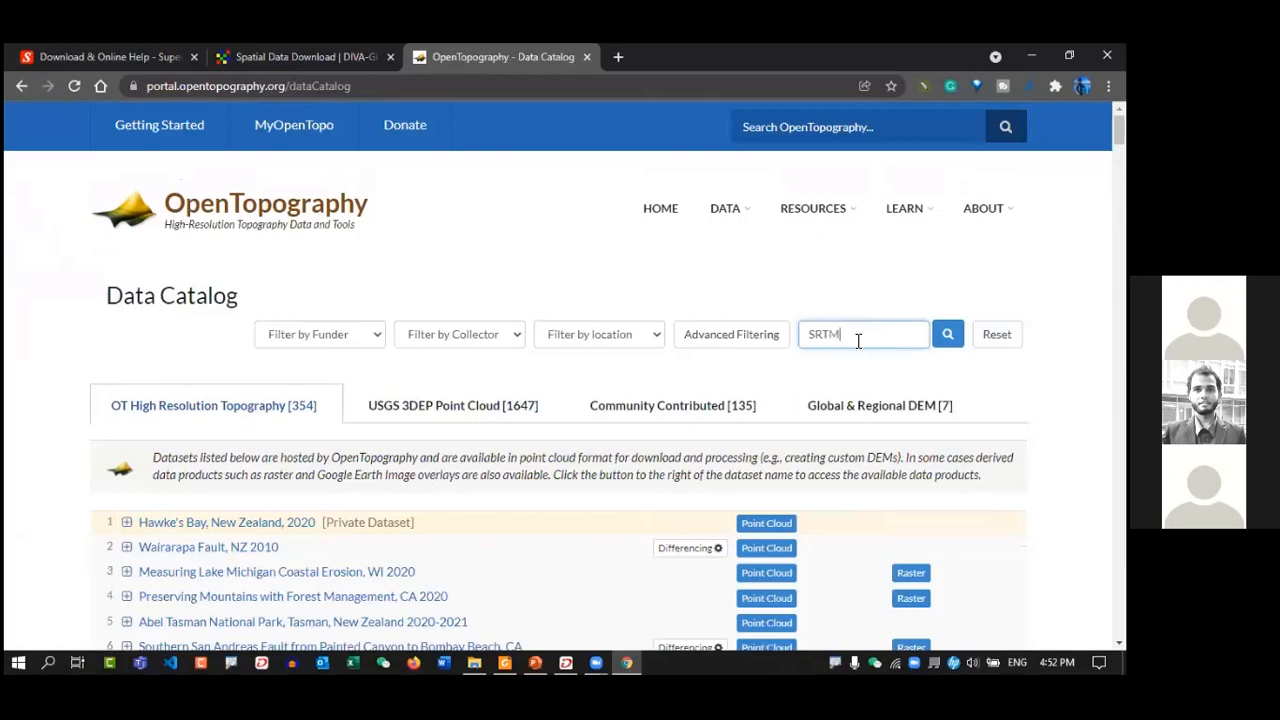
click(948, 334)
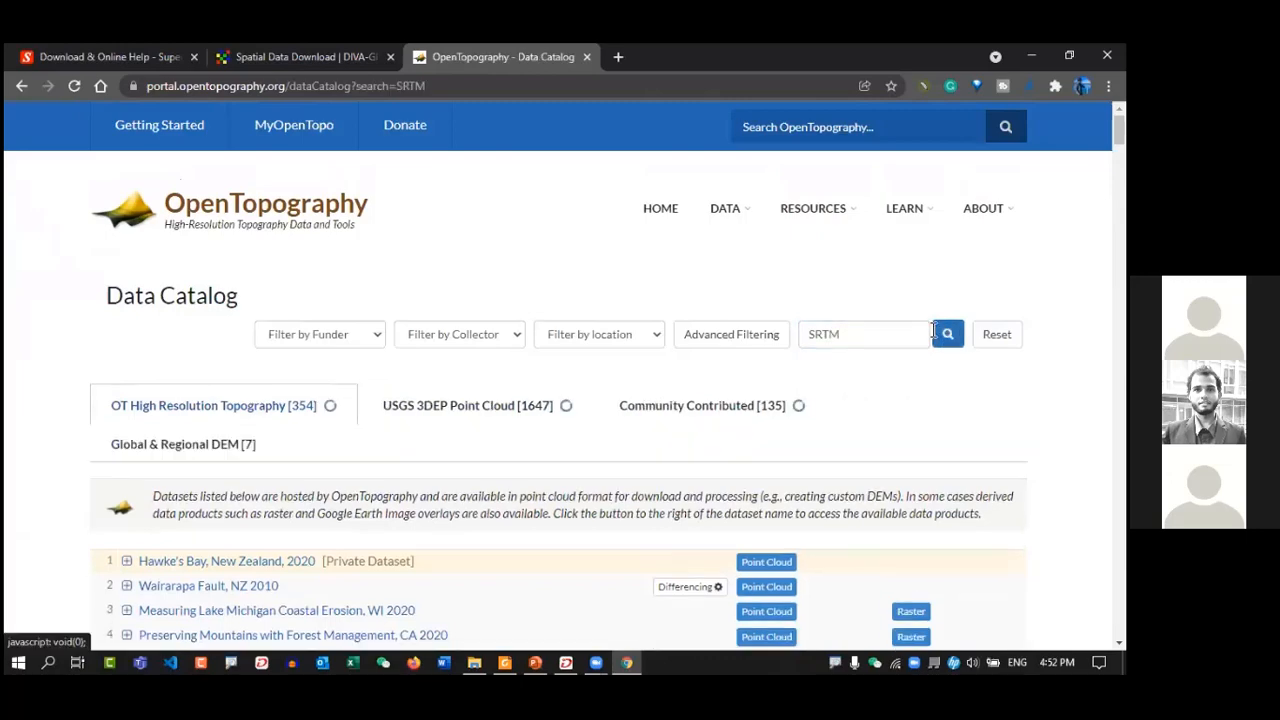
- Show the Global & Regional DEM results and open the Shuttle Radar Topography Mission (SRTM) Global dataset page
scroll(583, 362, down, 2)
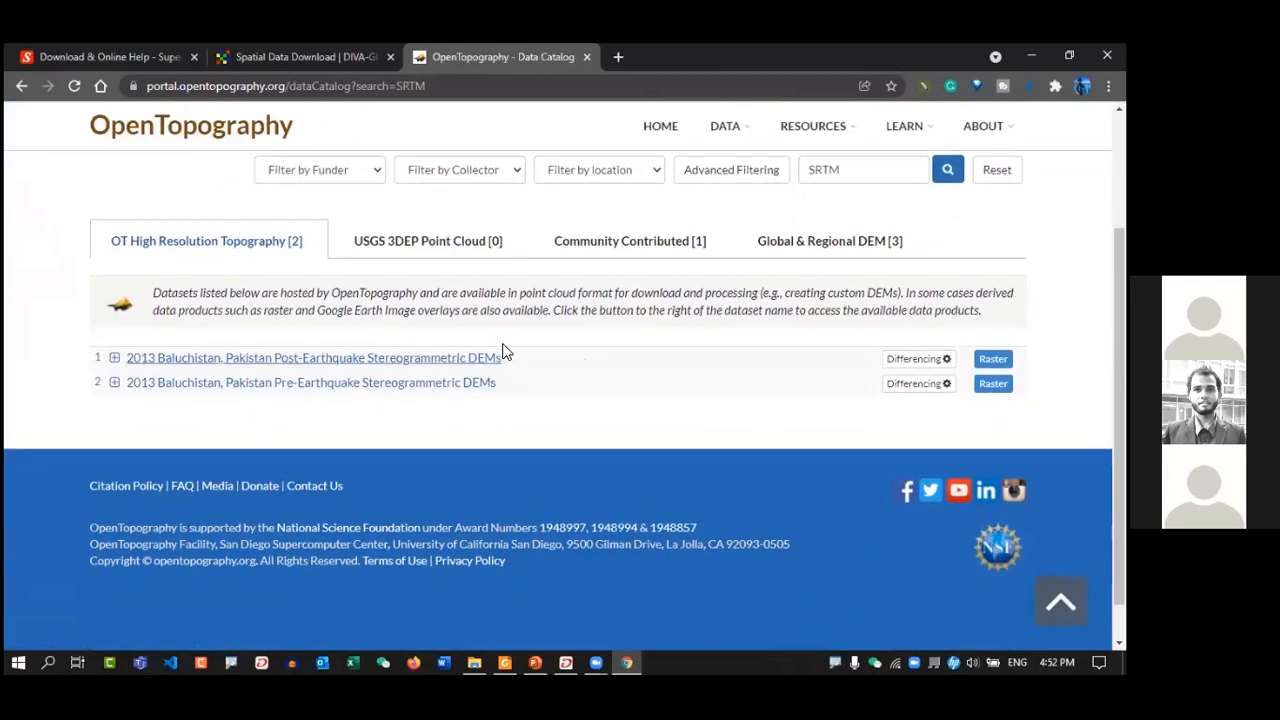
click(843, 254)
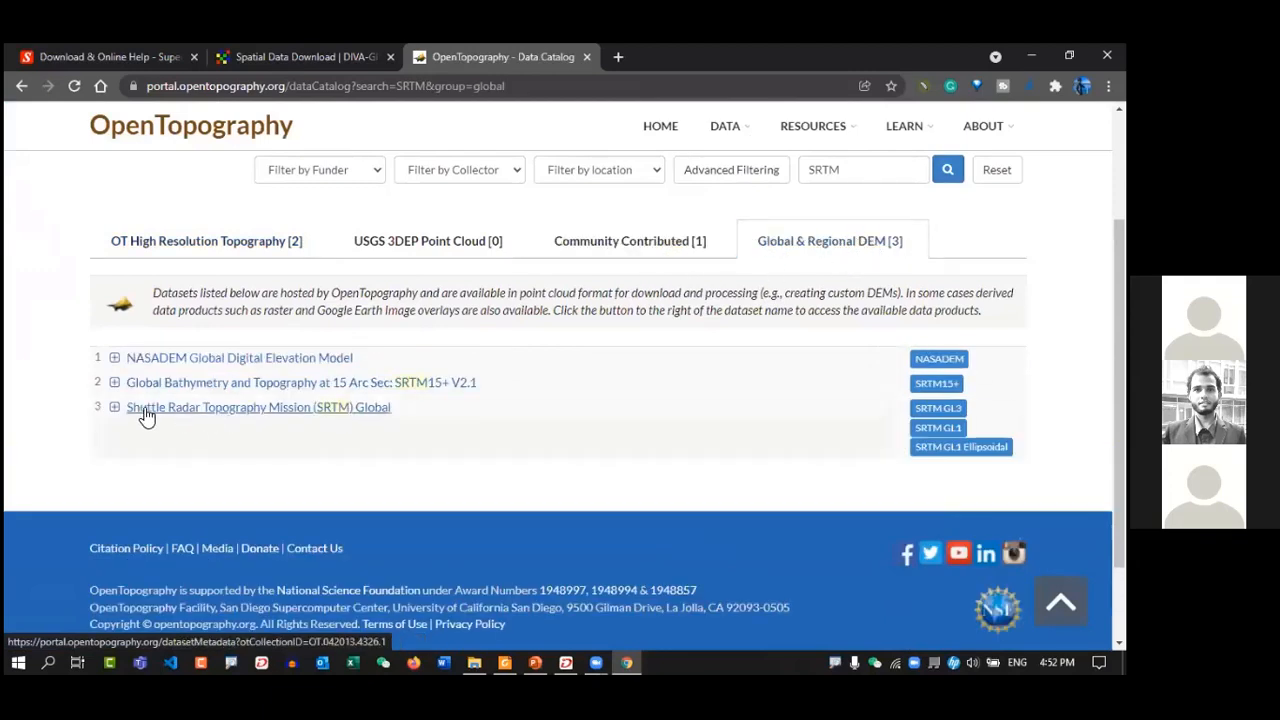
click(330, 414)
scroll(590, 375, down, 1)
scroll(590, 375, down, 8)
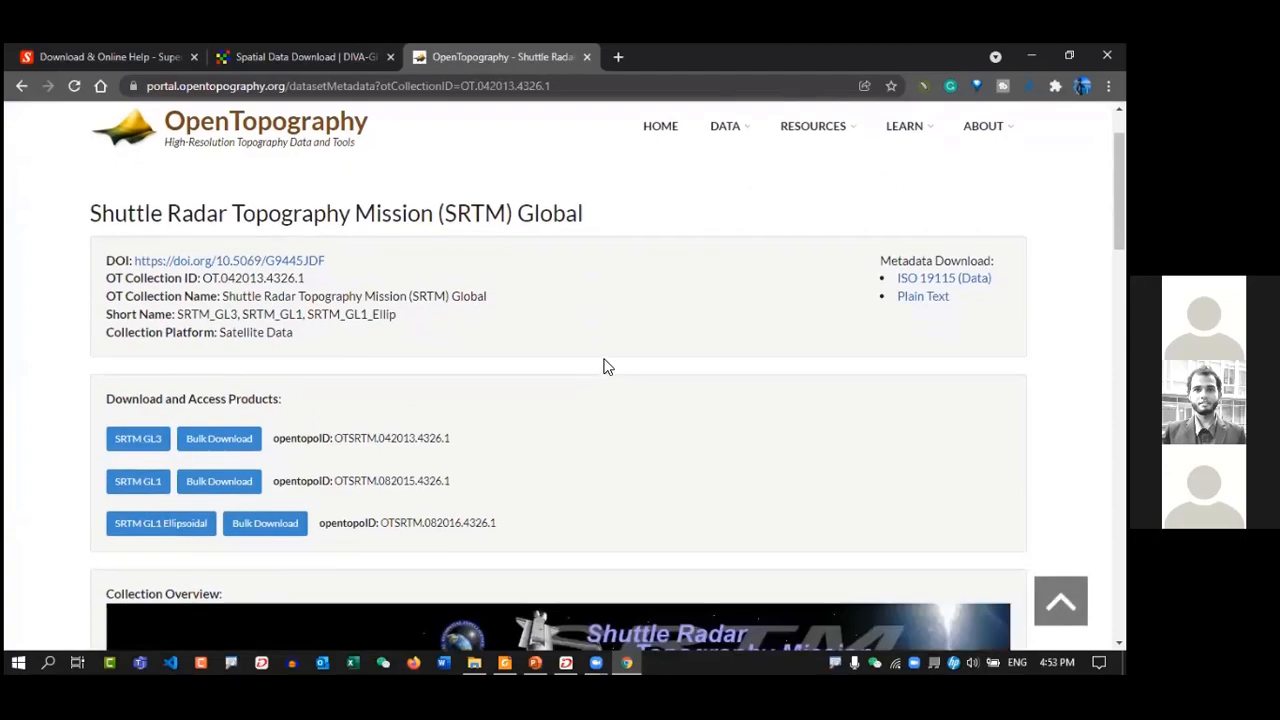
- Examine the SRTM Global dataset's coverage map, focusing on Bangladesh and the surrounding region
scroll(641, 364, down, 10)
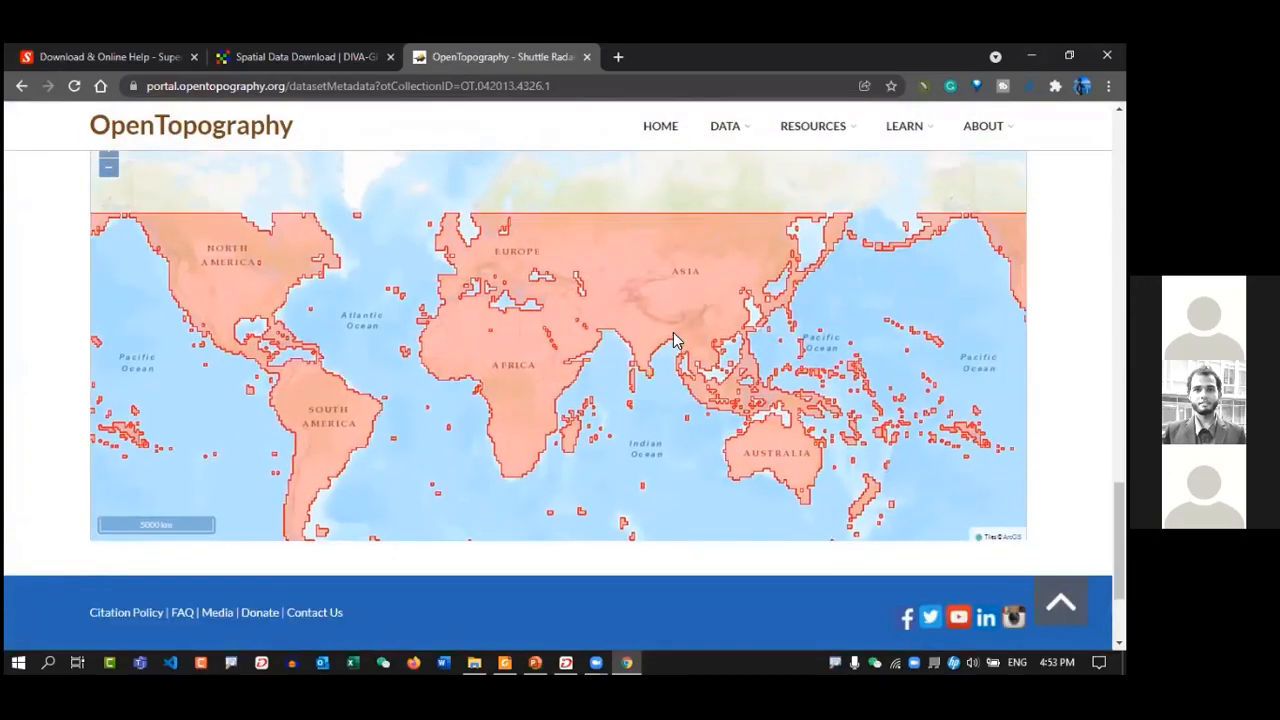
scroll(793, 293, up, 3)
scroll(602, 375, up, 3)
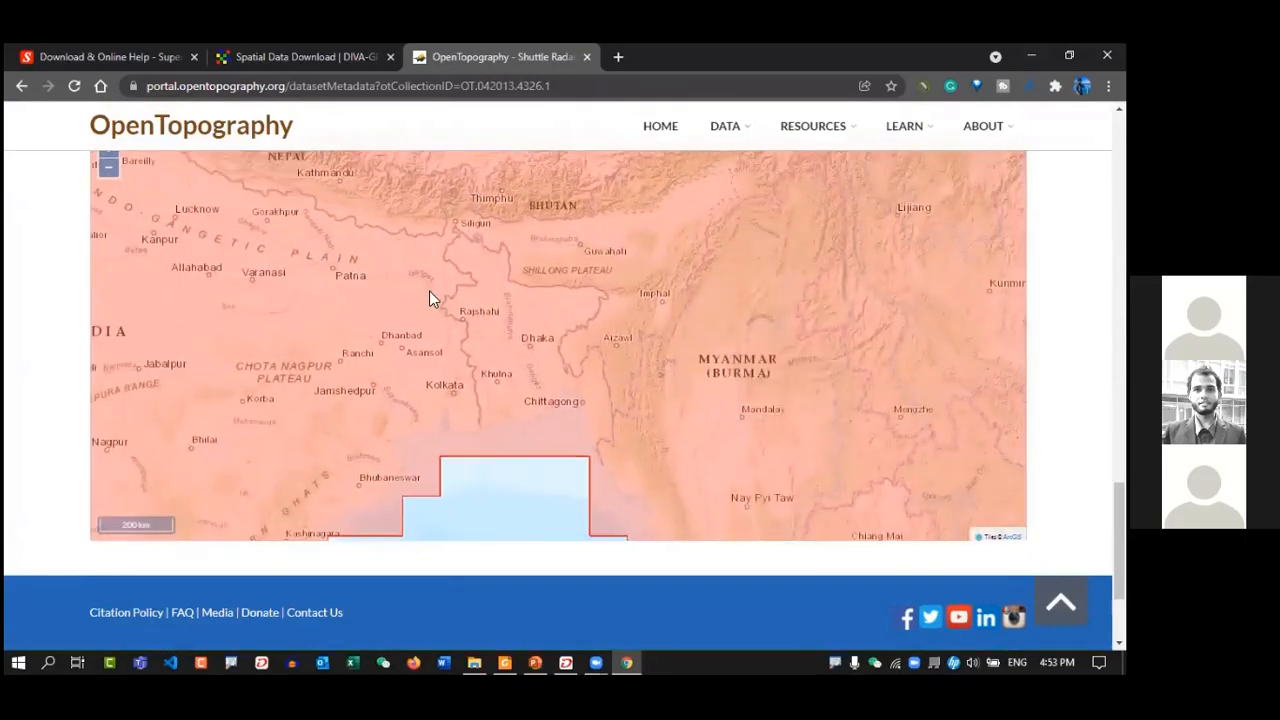
scroll(491, 357, up, 3)
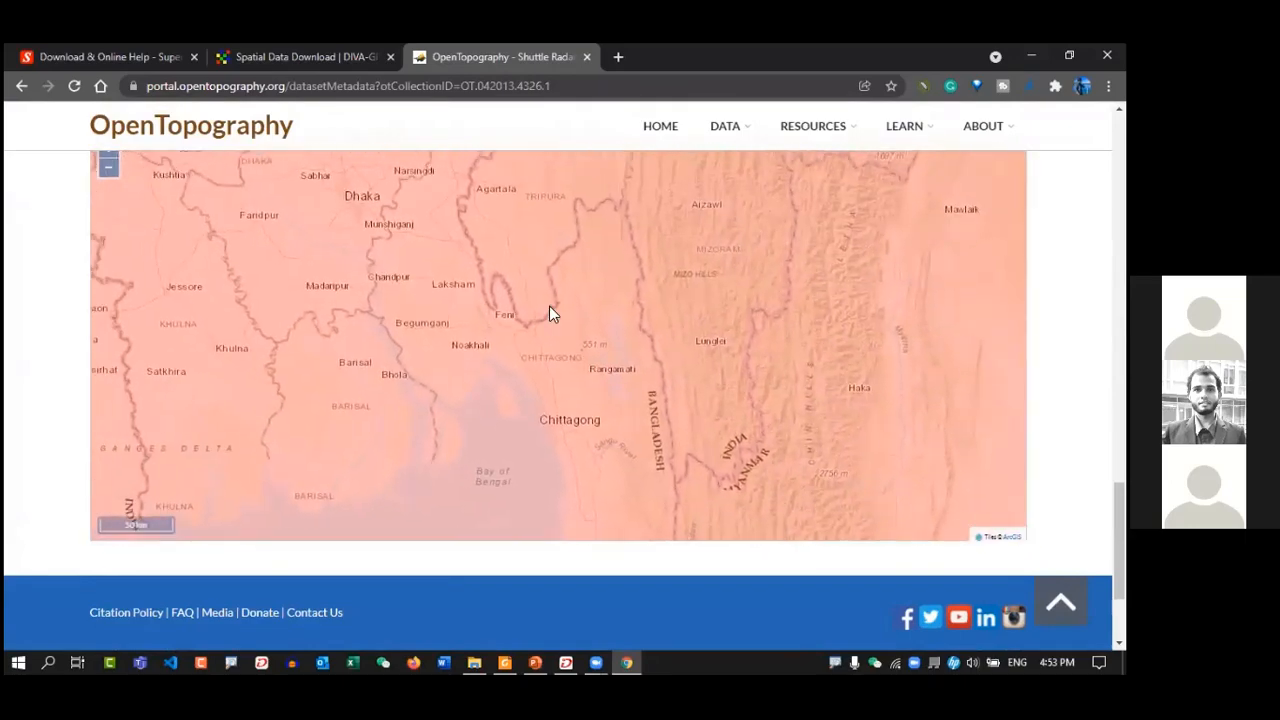
drag(506, 261, 570, 313)
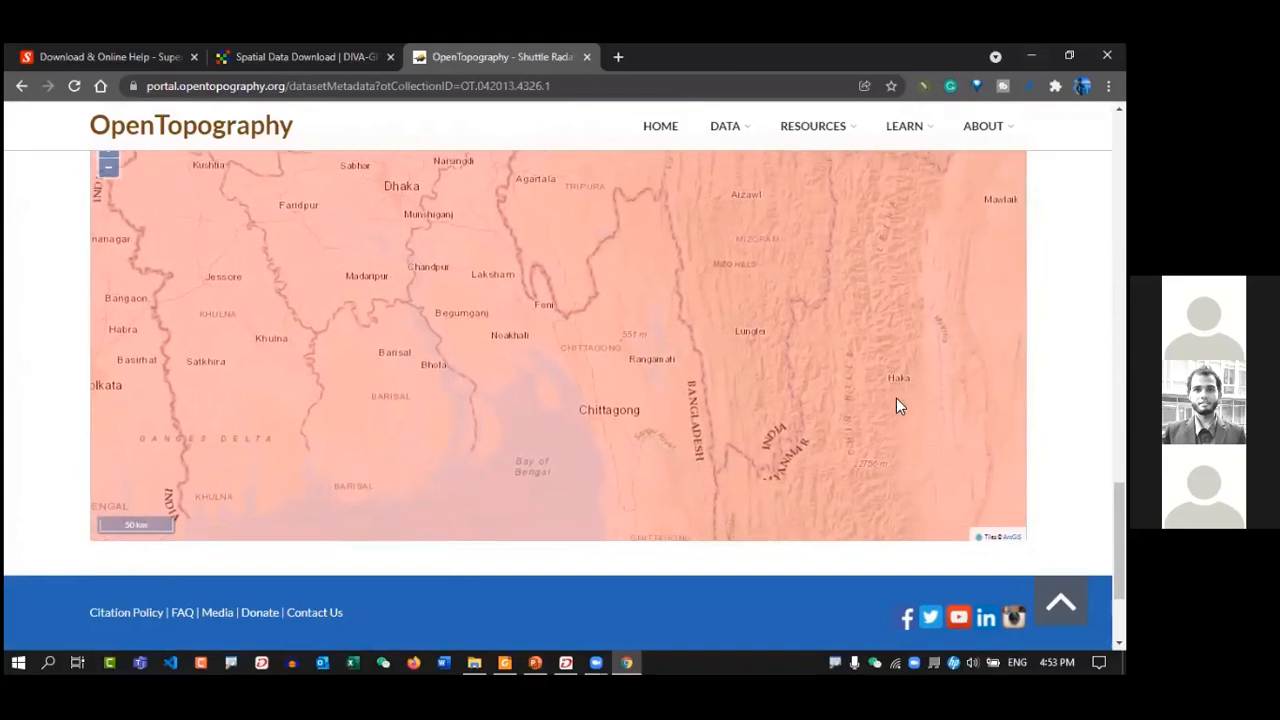
scroll(718, 407, down, 2)
scroll(608, 400, up, 3)
scroll(608, 400, down, 4)
scroll(608, 400, up, 2)
scroll(558, 400, down, 1)
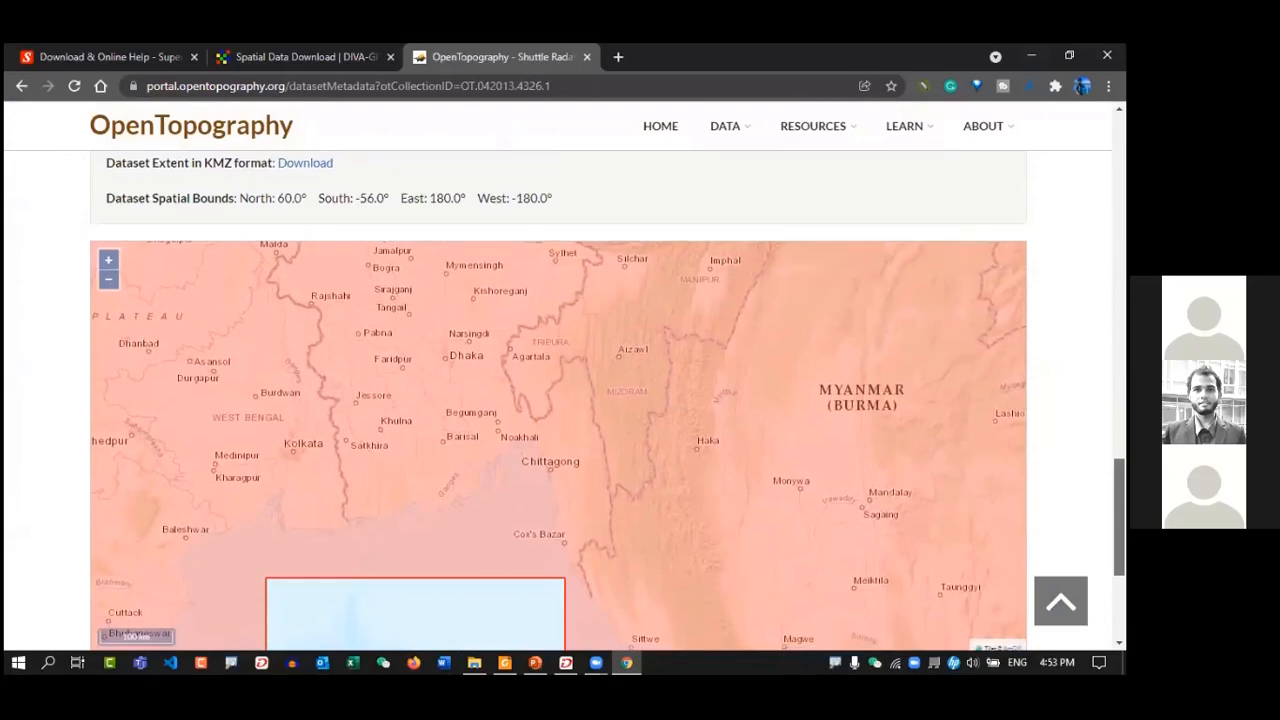
scroll(558, 400, up, 3)
scroll(558, 400, down, 1)
scroll(558, 400, up, 3)
scroll(558, 400, down, 7)
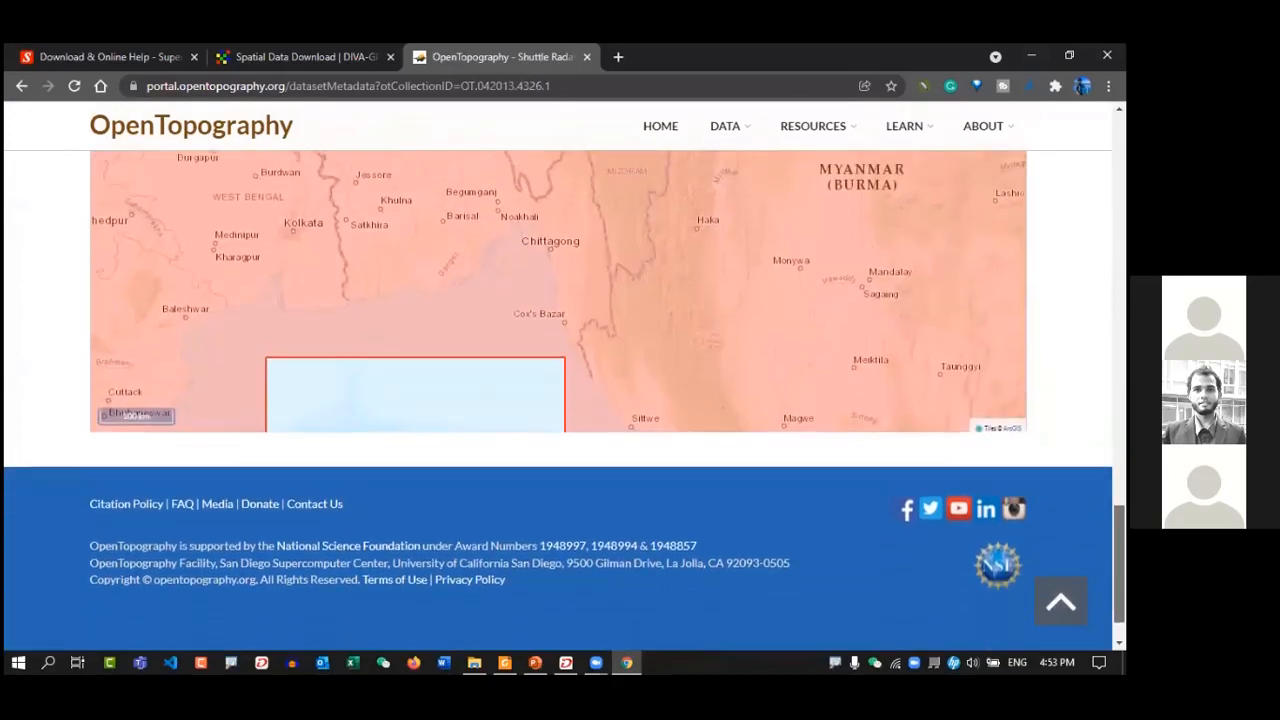
scroll(558, 400, up, 8)
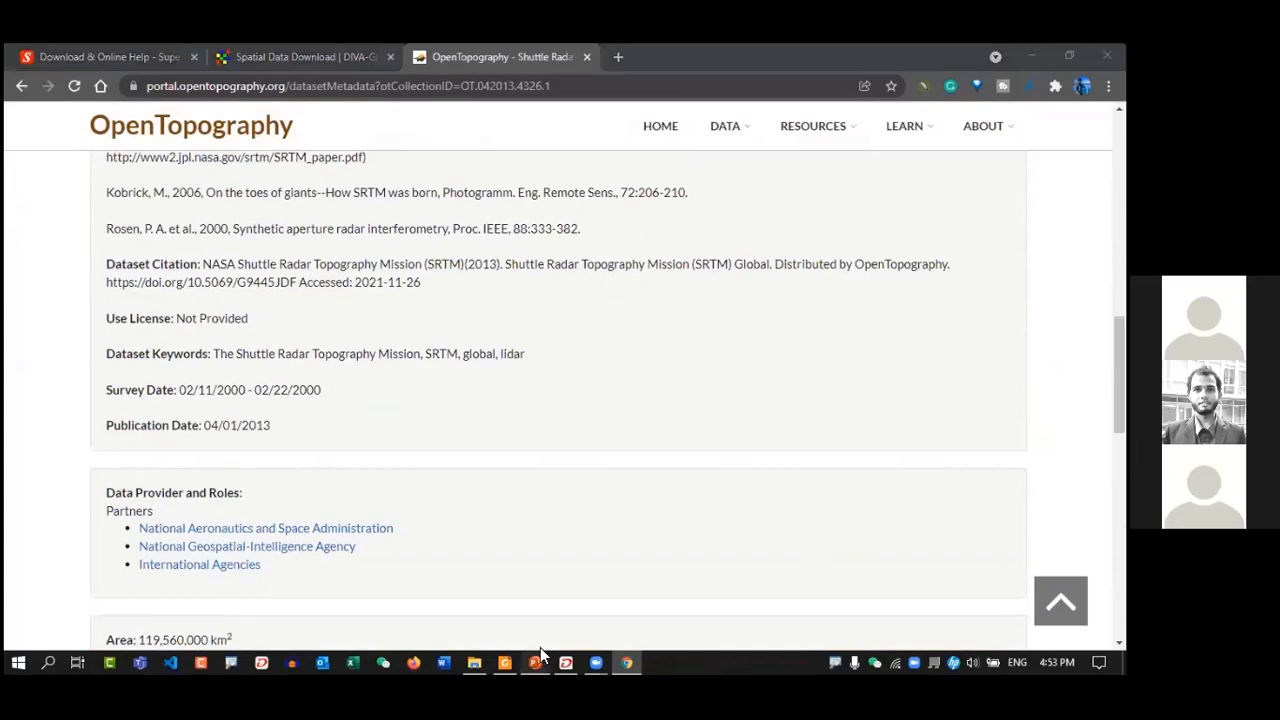
- Check the Download SRTM DEM Data slide in PowerPoint, return to Chrome and review the dataset's download and access products
click(540, 652)
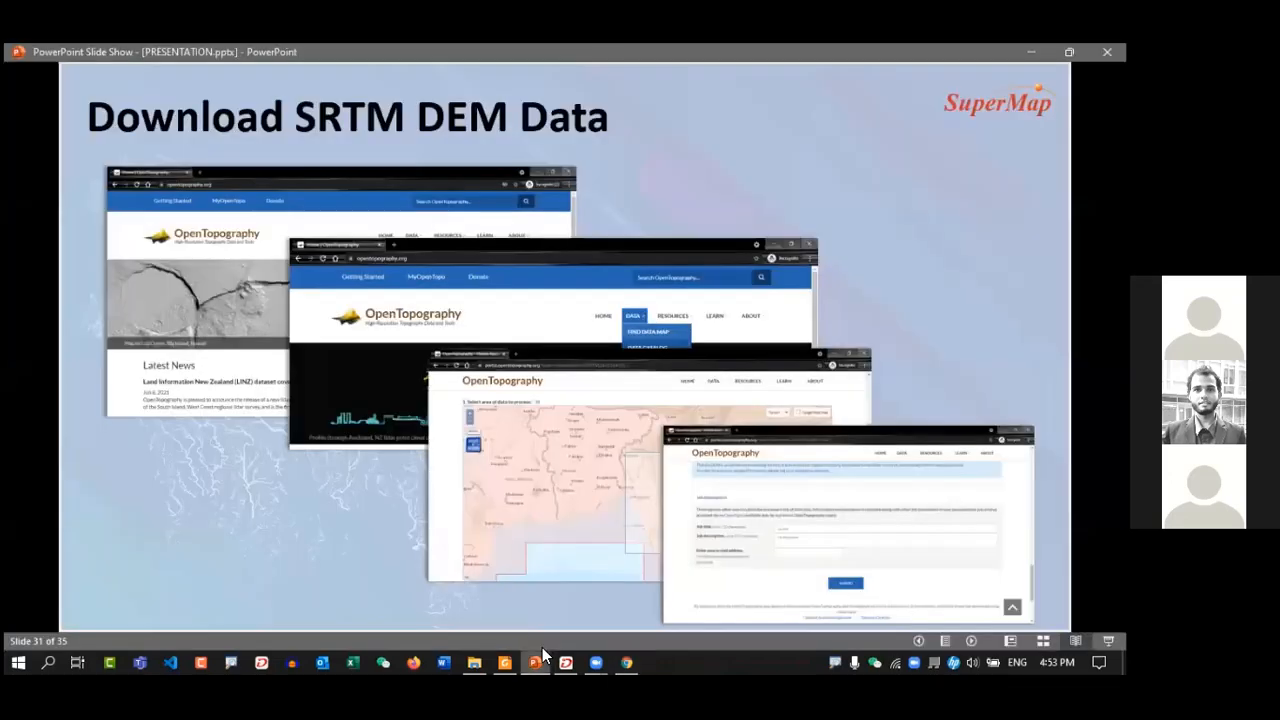
click(540, 652)
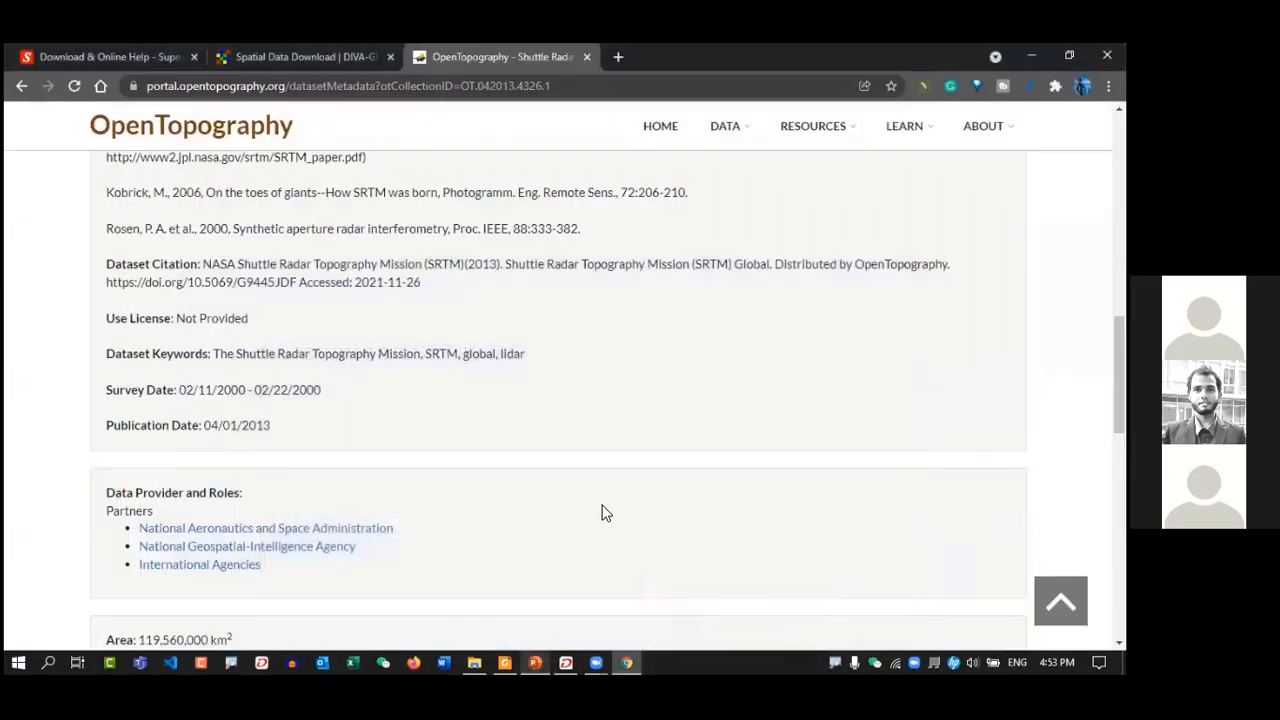
scroll(558, 400, down, 2)
scroll(558, 400, down, 5)
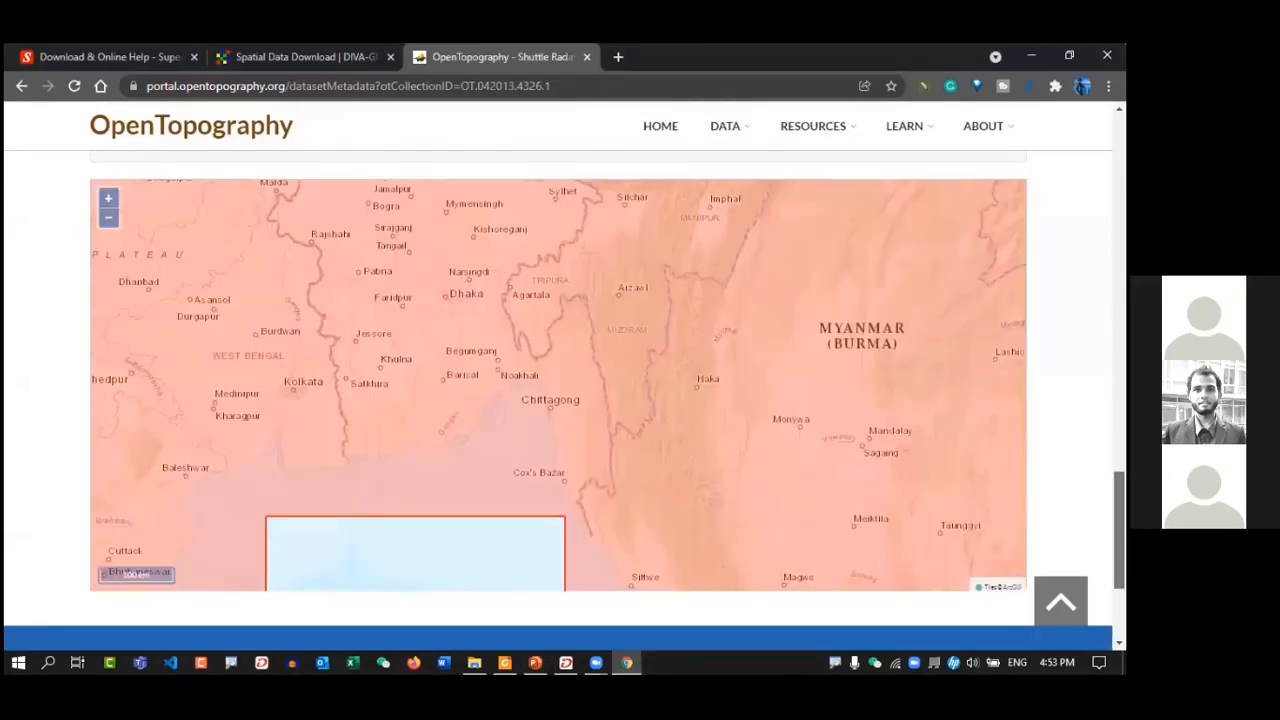
scroll(558, 400, up, 15)
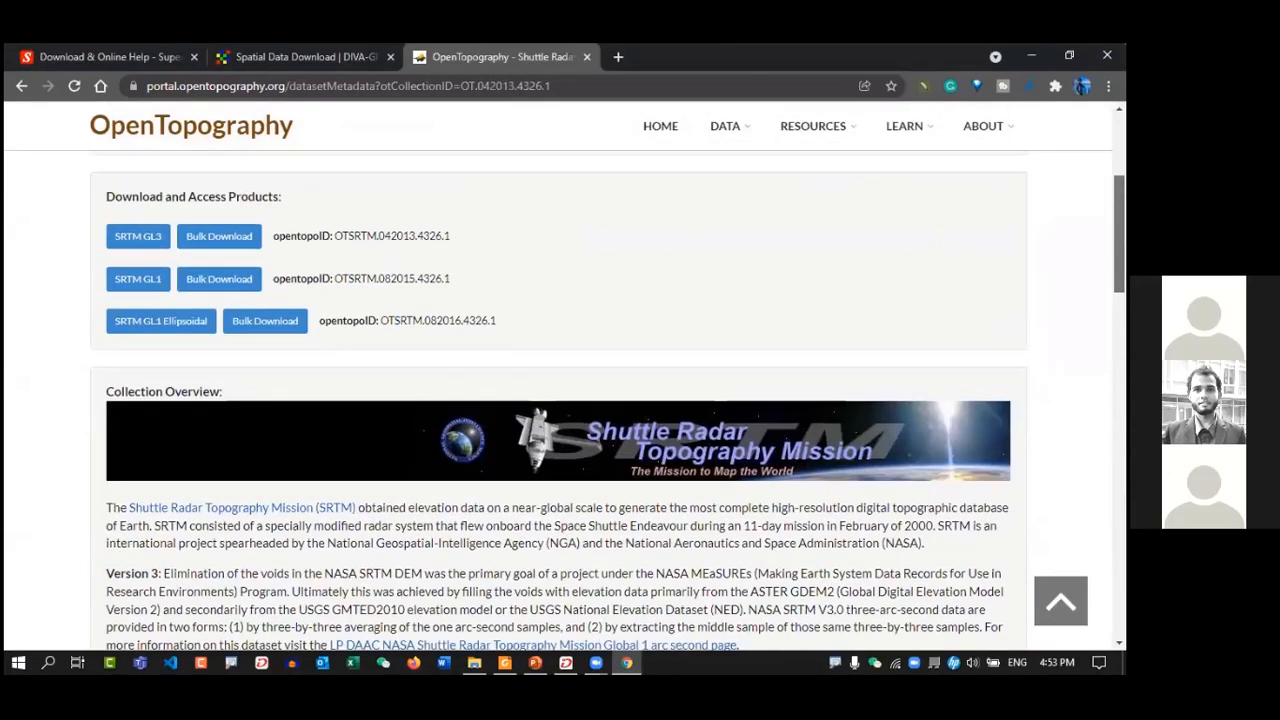
scroll(865, 217, up, 2)
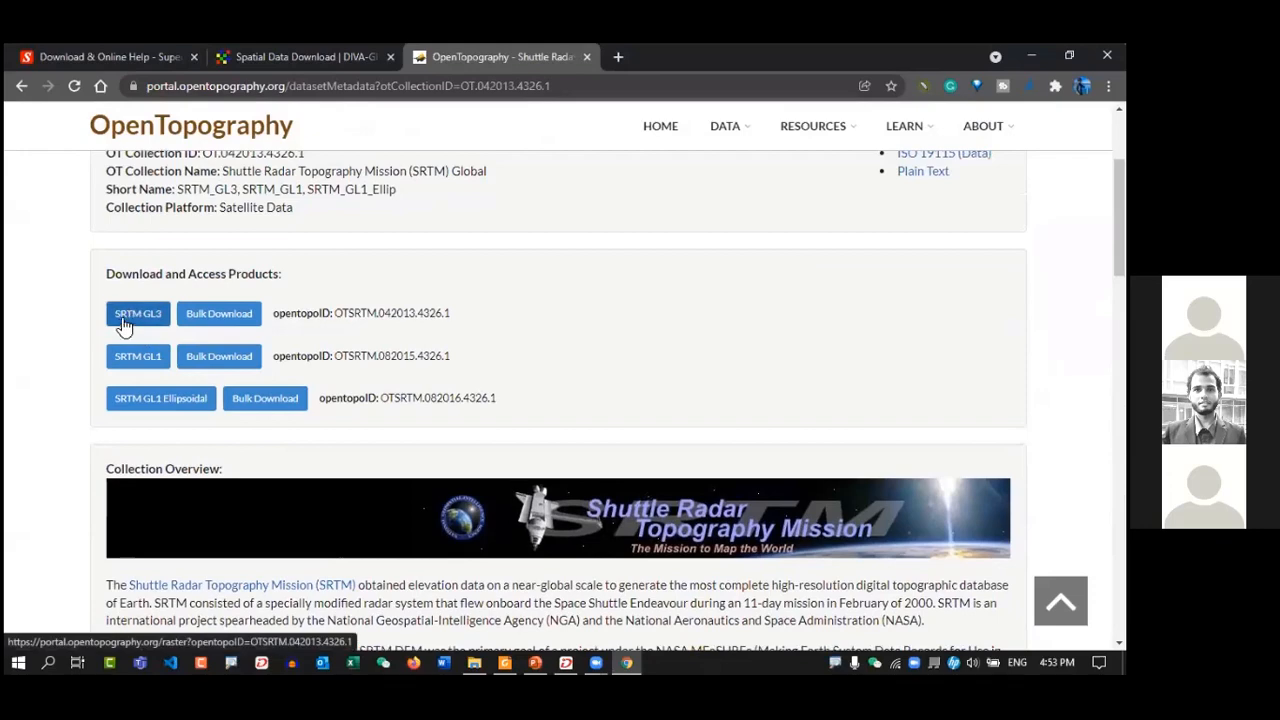
scroll(121, 330, up, 2)
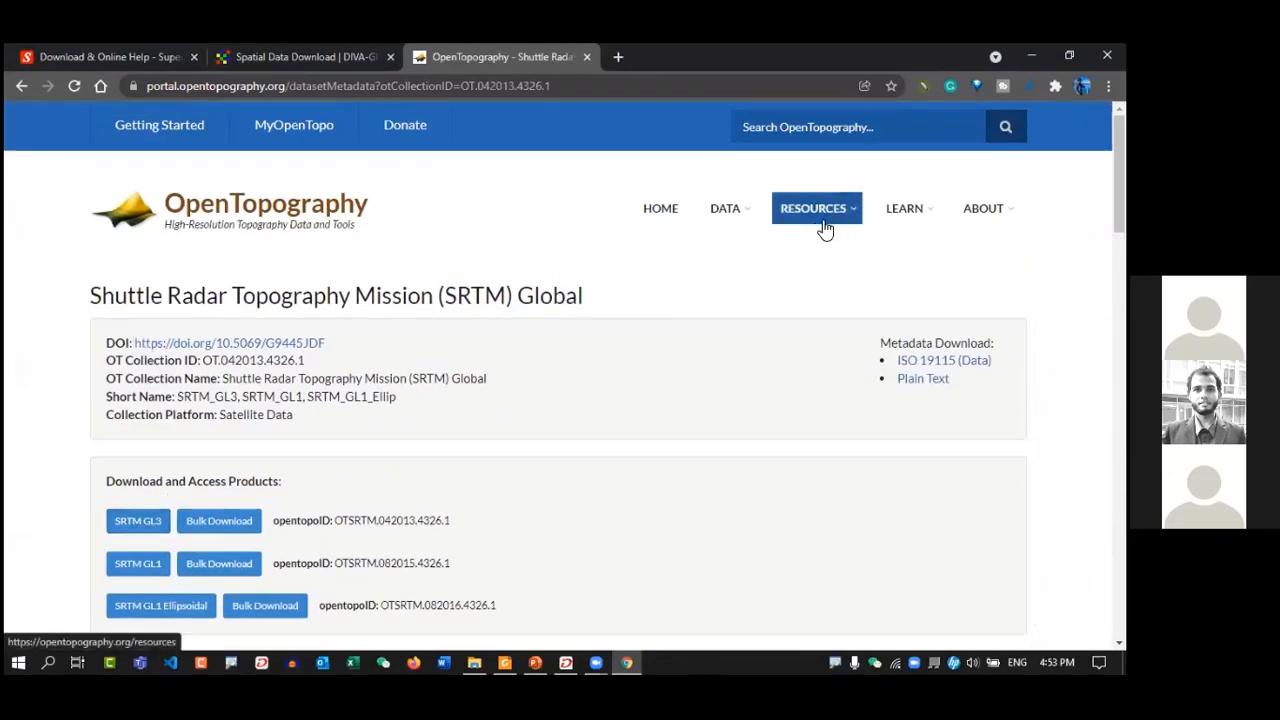
- Return to the Data Catalog and show its Global & Regional DEM datasets
click(725, 208)
click(735, 286)
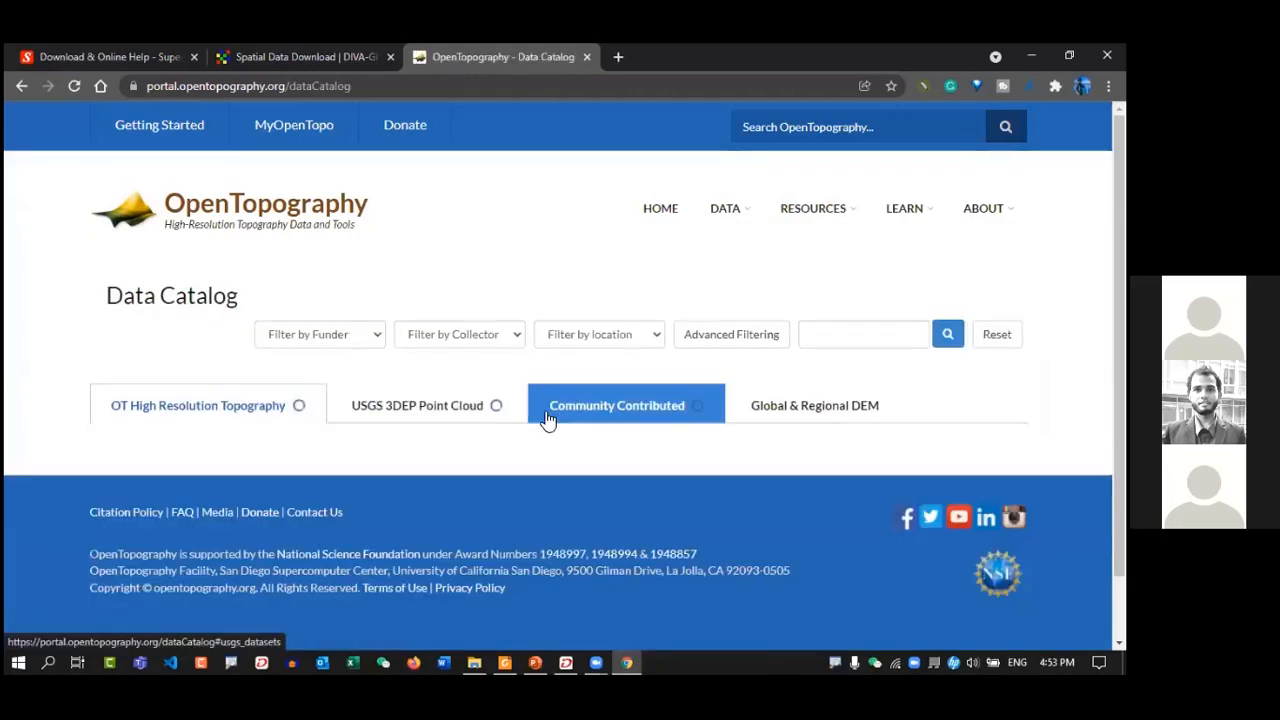
click(548, 418)
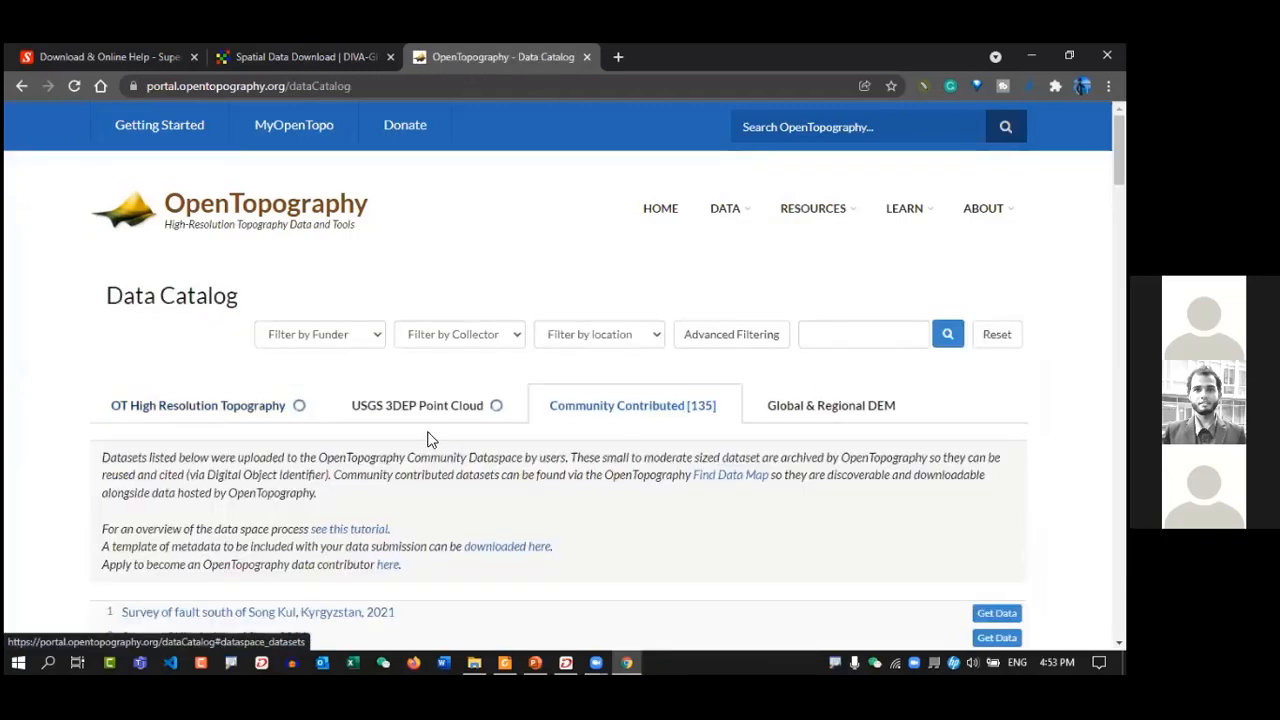
click(851, 418)
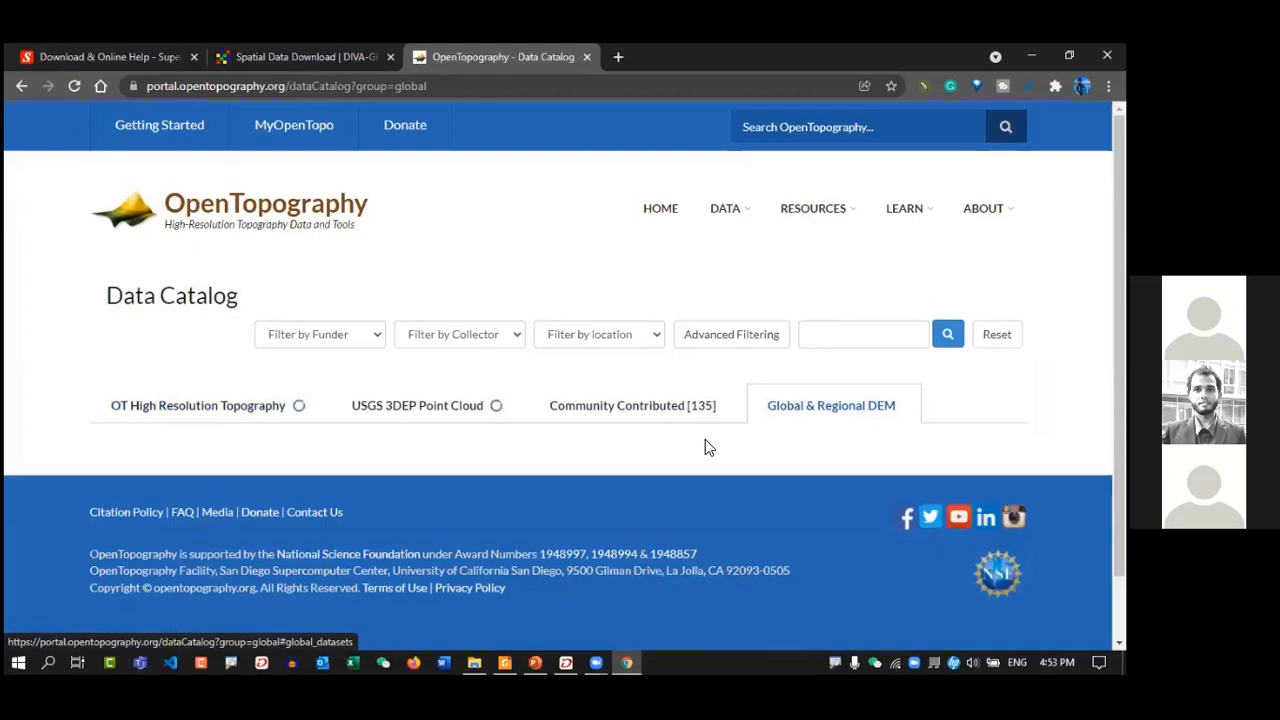
scroll(690, 446, down, 1)
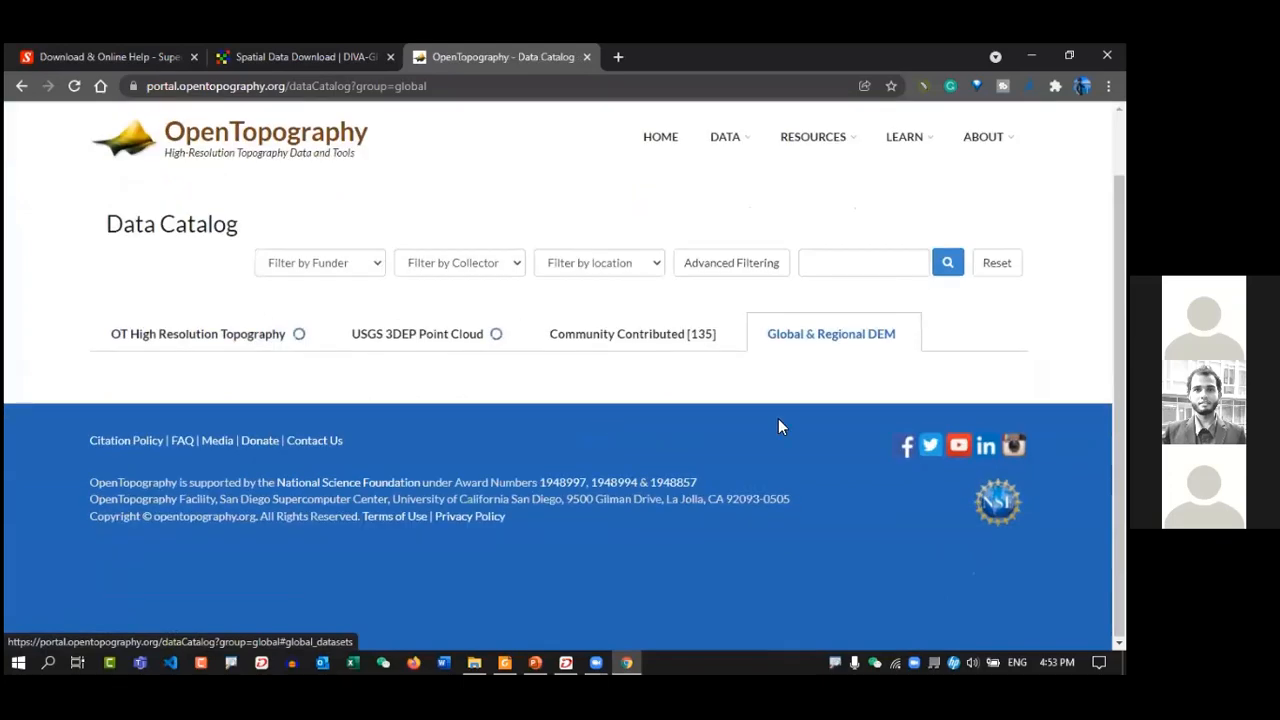
- Search the Data Catalog for SRTM again, correcting the search term to all capitals
click(862, 276)
text(SRTm)
key(Return)
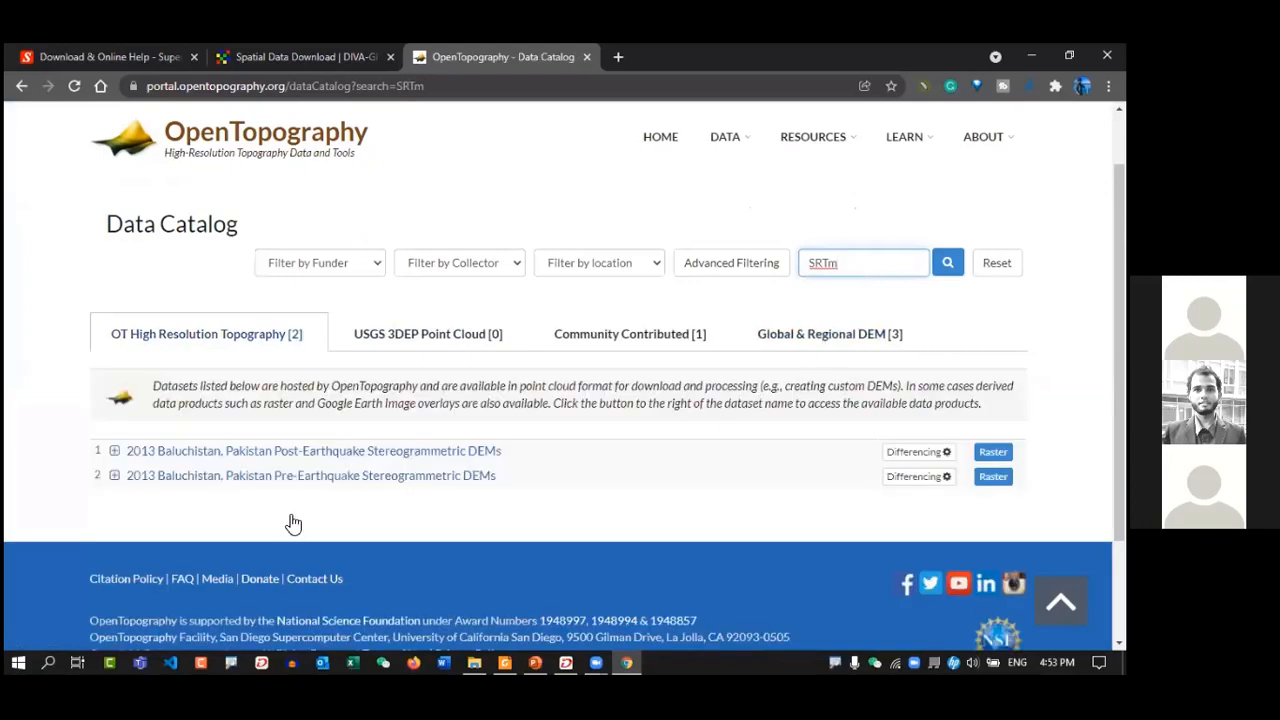
scroll(480, 434, down, 2)
click(843, 172)
scroll(845, 300, up, 3)
click(852, 334)
key(BackSpace)
text(M)
key(Return)
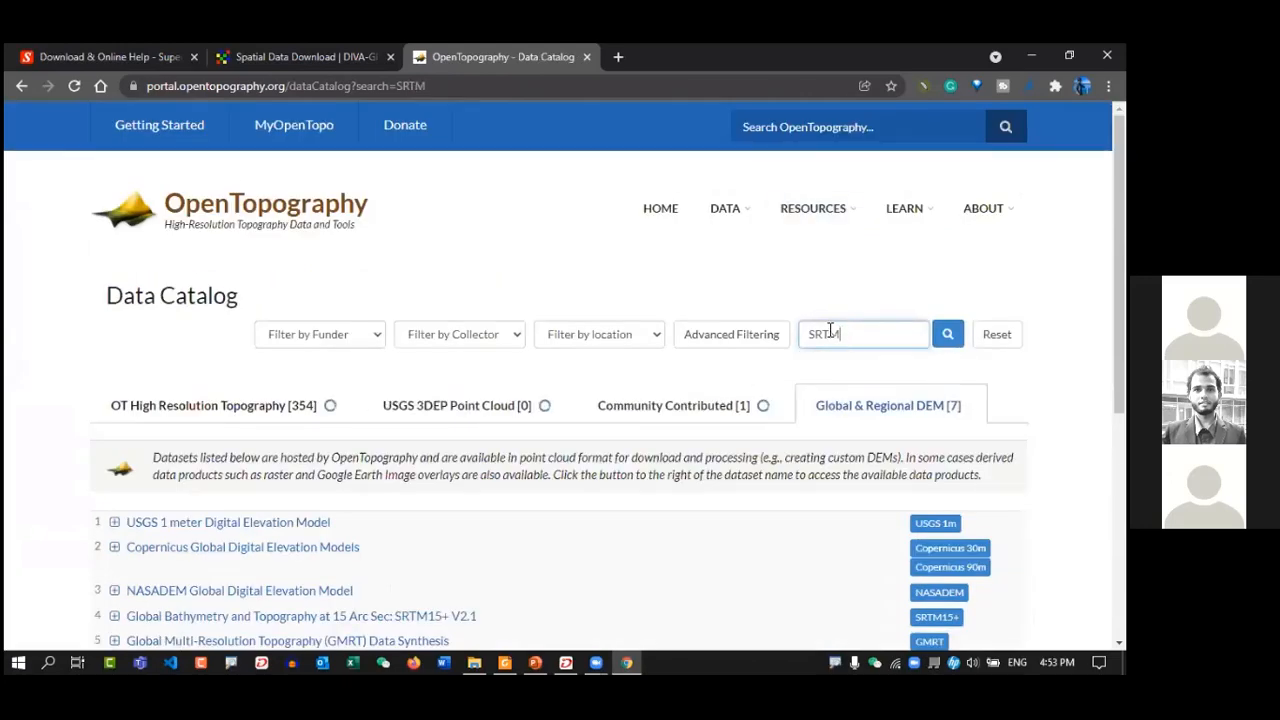
- List the Global & Regional DEM matches and reopen the Shuttle Radar Topography Mission (SRTM) Global dataset
click(817, 395)
scroll(236, 414, down, 2)
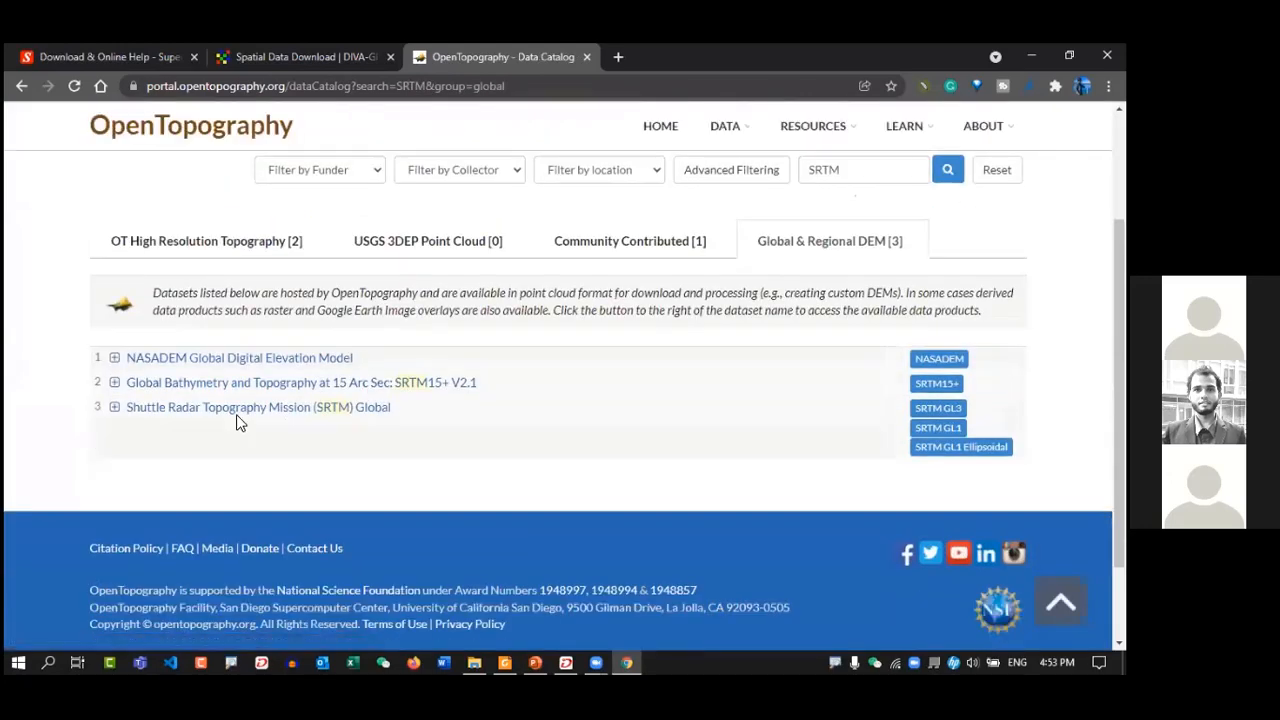
click(218, 410)
- Examine the dataset's details and world coverage map, and open the SRTM GL3 product's region selection page
scroll(332, 405, down, 4)
scroll(362, 397, up, 1)
scroll(675, 413, down, 2)
scroll(675, 413, down, 5)
scroll(437, 309, down, 7)
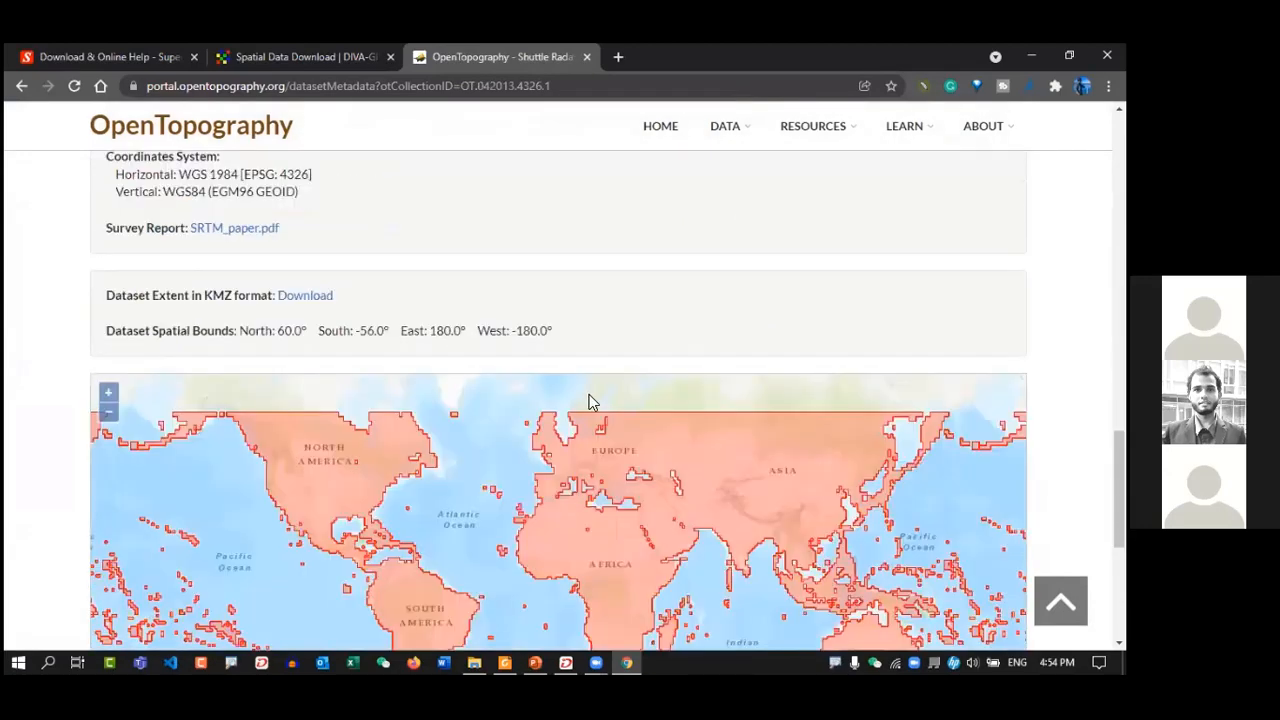
scroll(589, 401, down, 2)
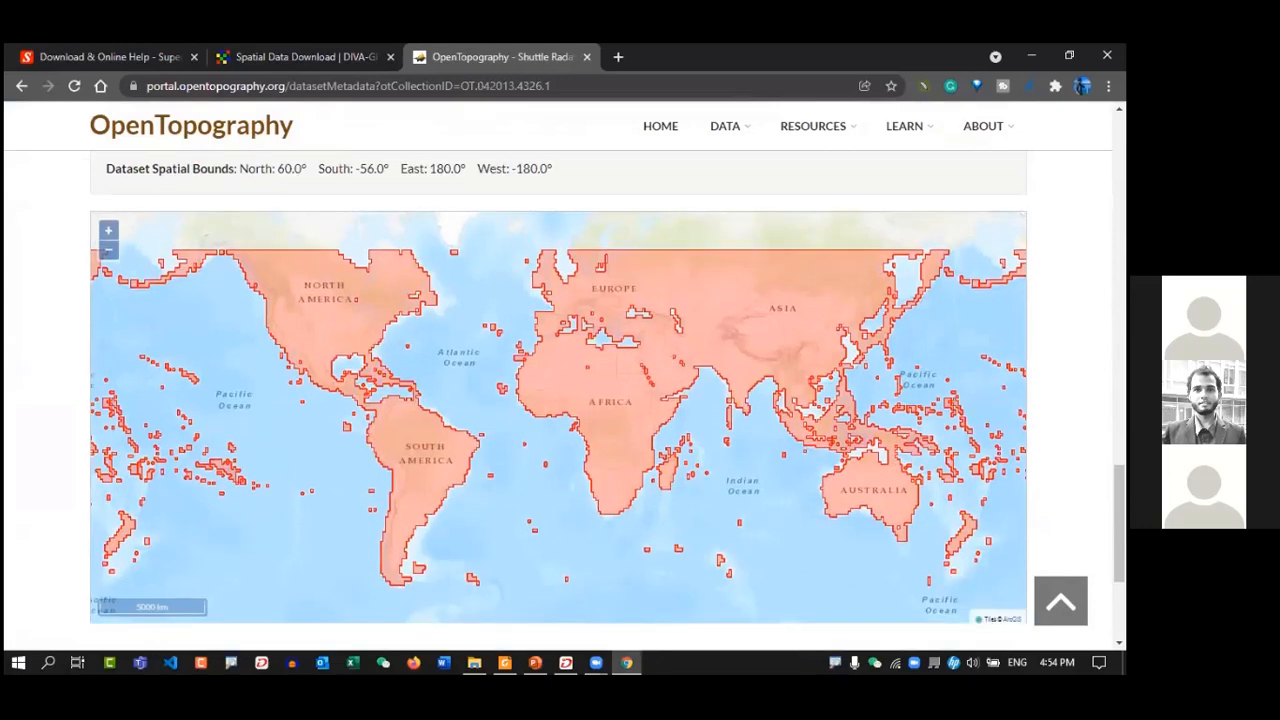
drag(345, 255, 143, 286)
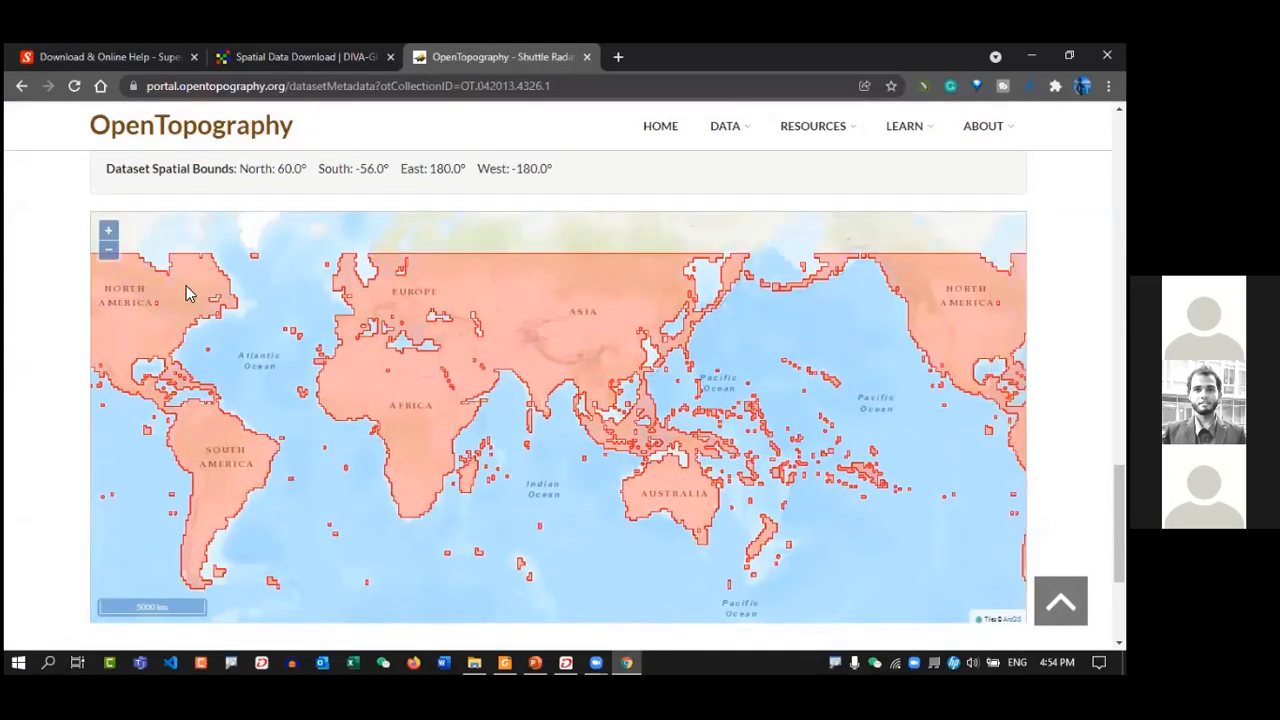
drag(620, 395, 833, 442)
scroll(953, 440, up, 5)
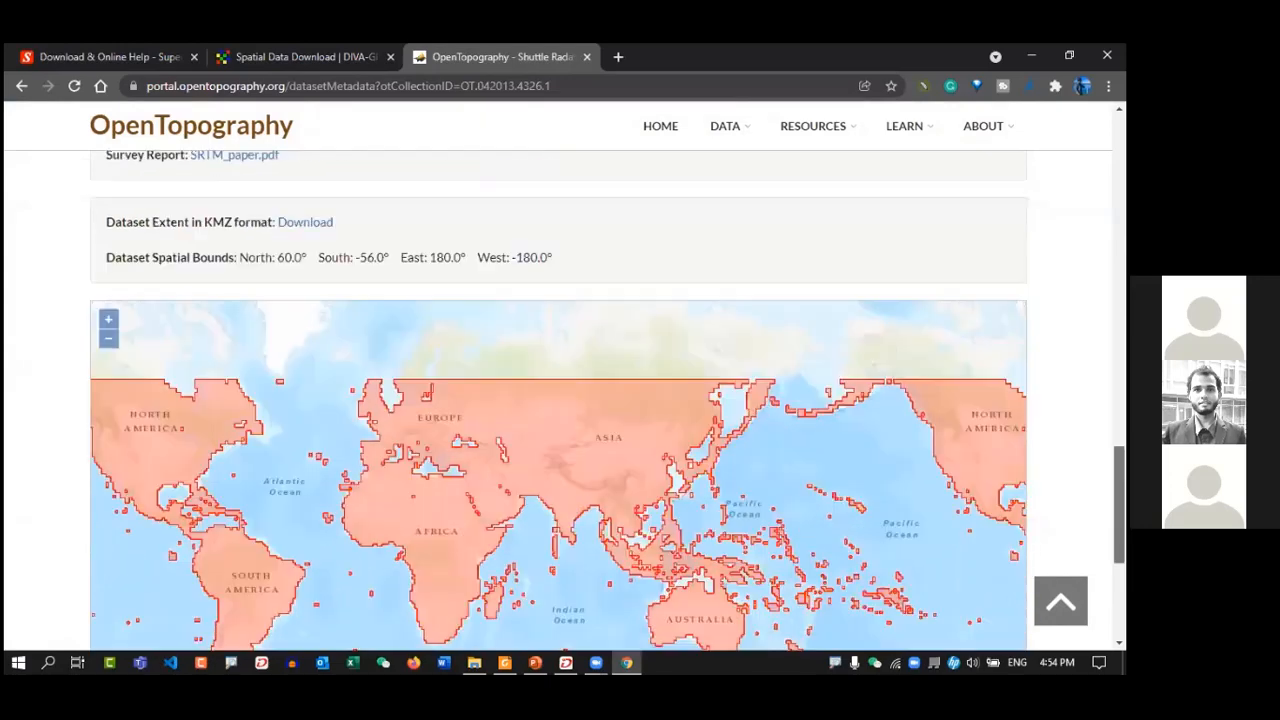
scroll(77, 374, up, 8)
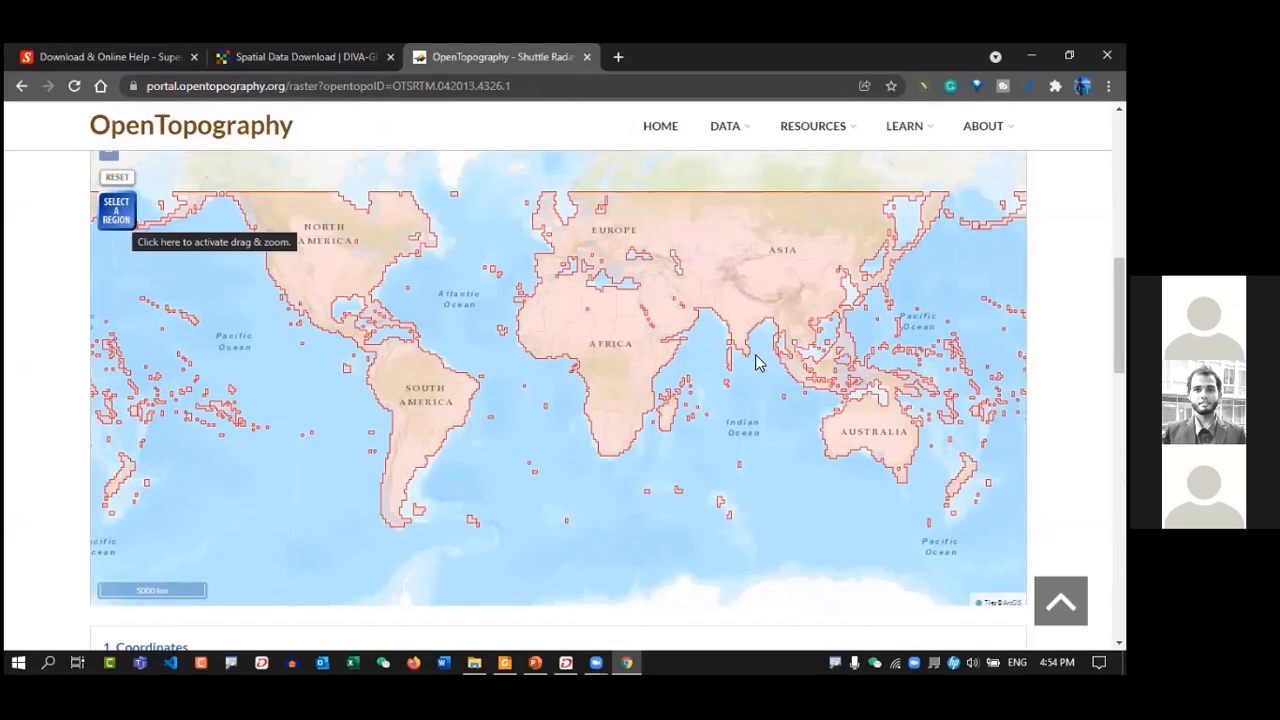
- Select a rectangular download region on the map over the Chittagong area, from the Tripura border down to near Cox's Bazar
drag(775, 355, 582, 340)
scroll(585, 318, up, 2)
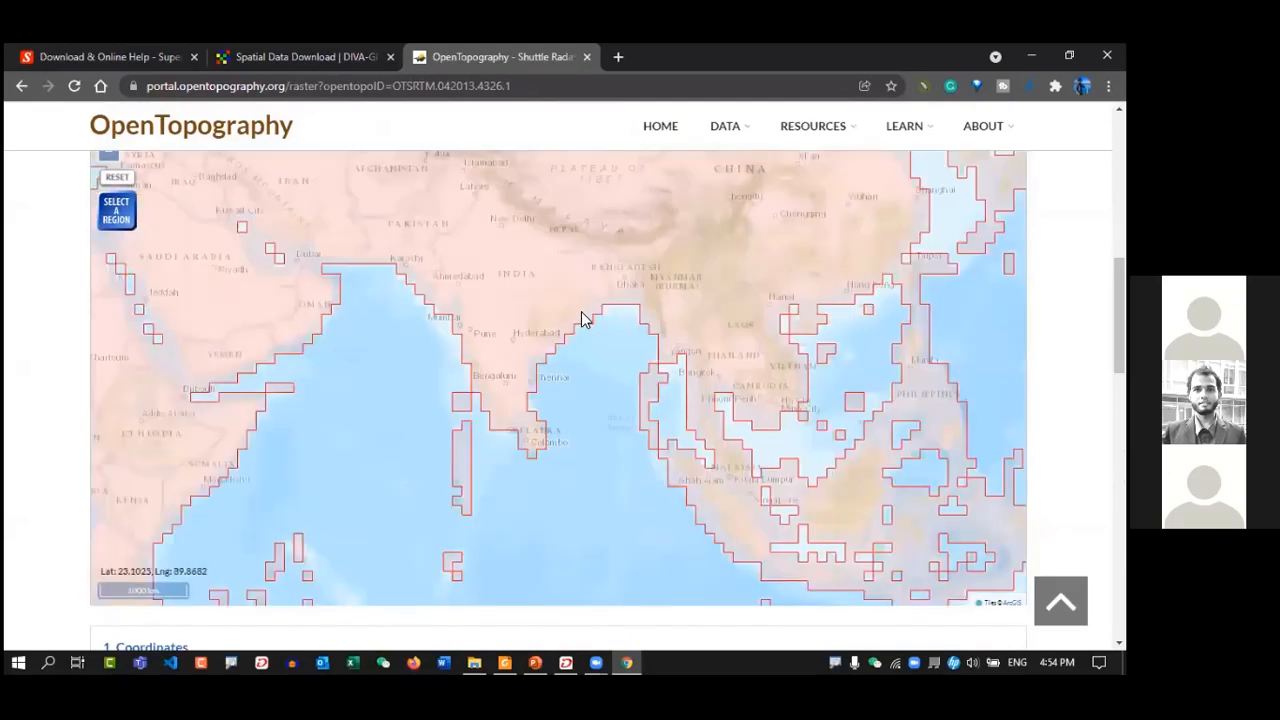
scroll(620, 328, up, 3)
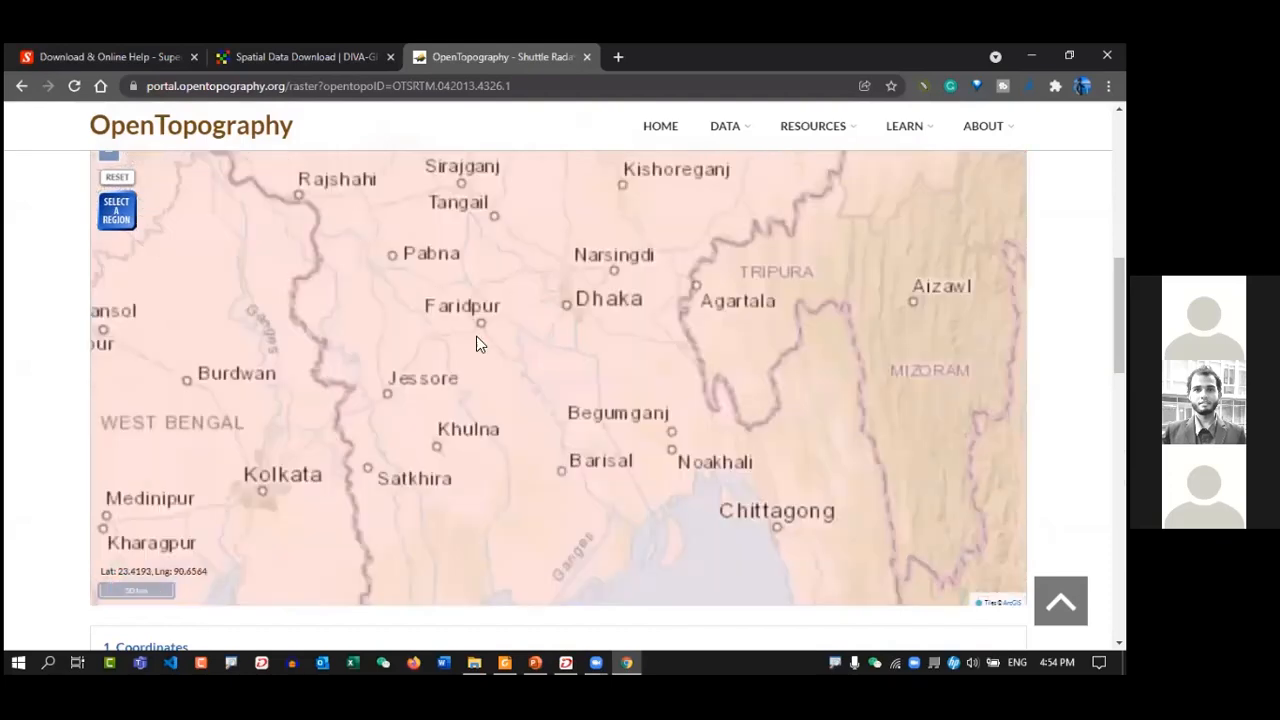
drag(803, 440, 533, 334)
scroll(557, 338, down, 1)
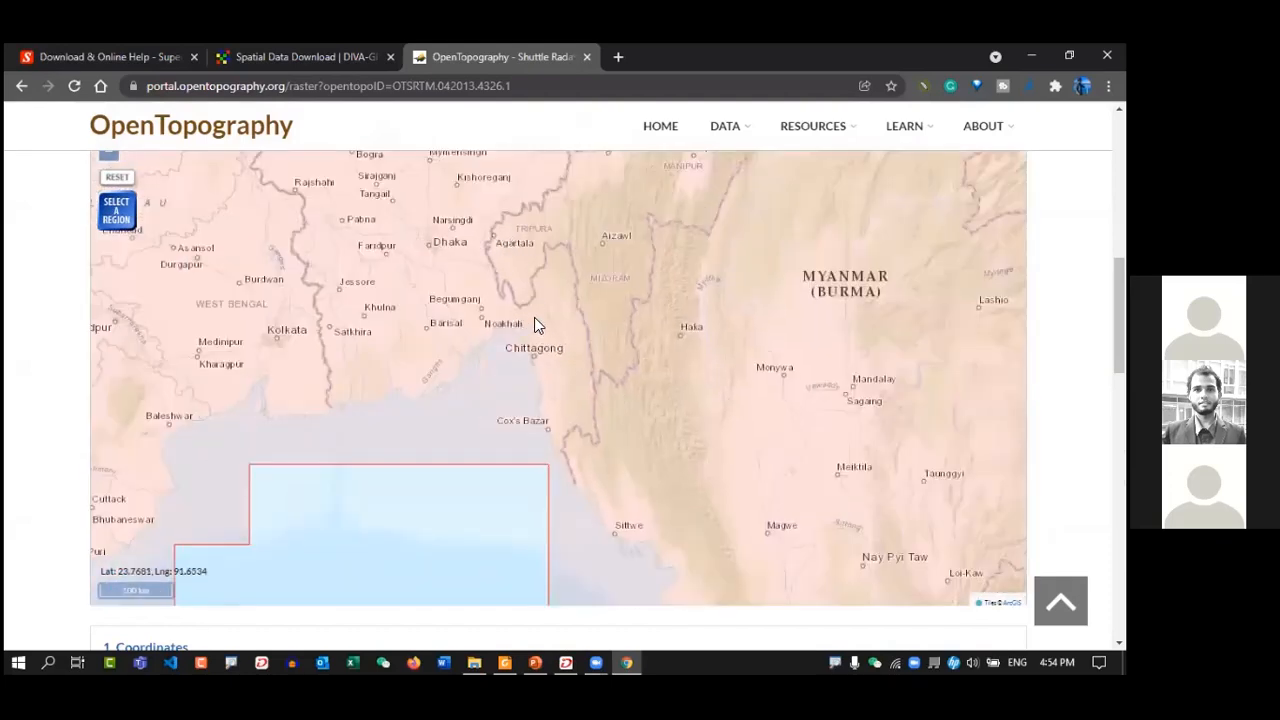
scroll(531, 323, up, 1)
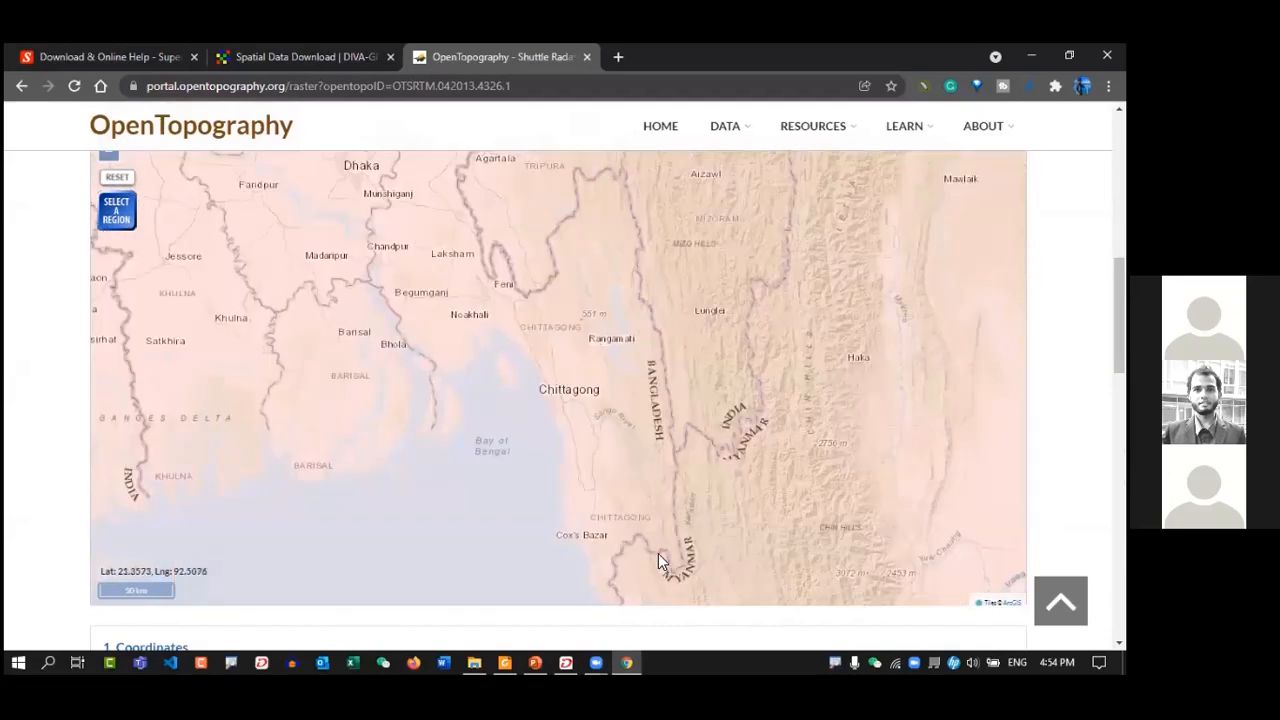
drag(596, 396, 568, 441)
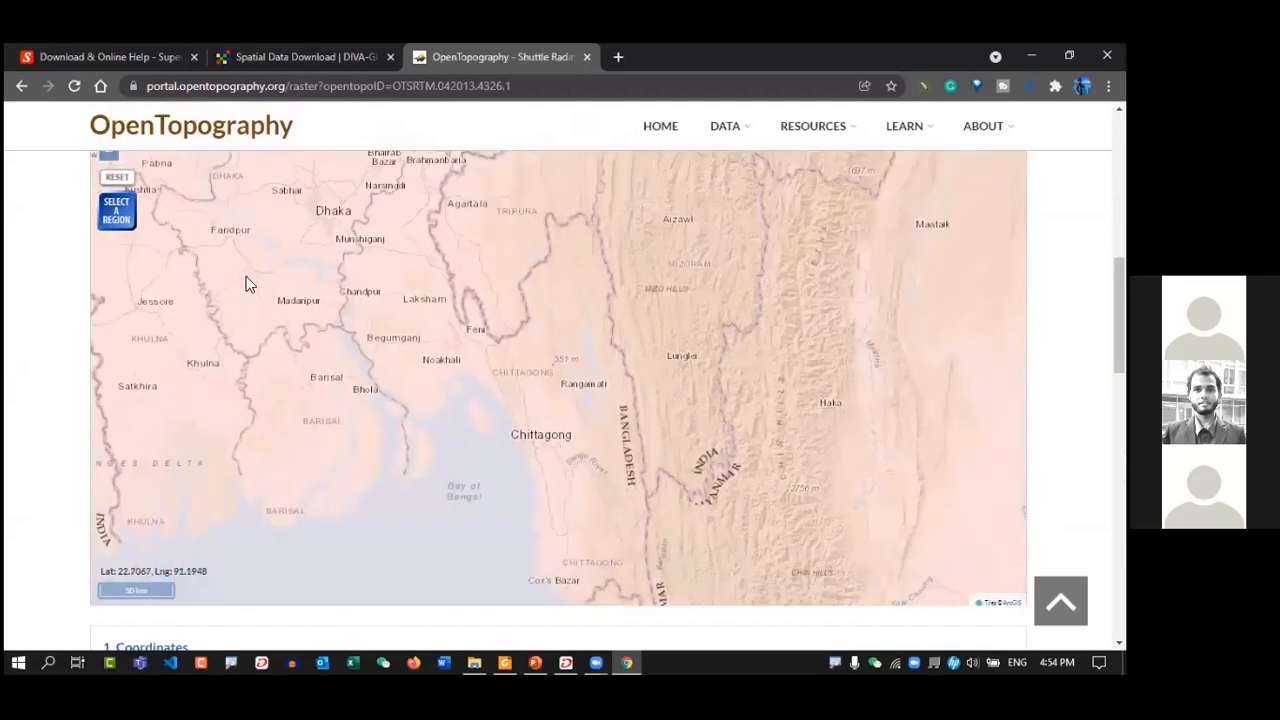
click(131, 224)
drag(478, 222, 663, 567)
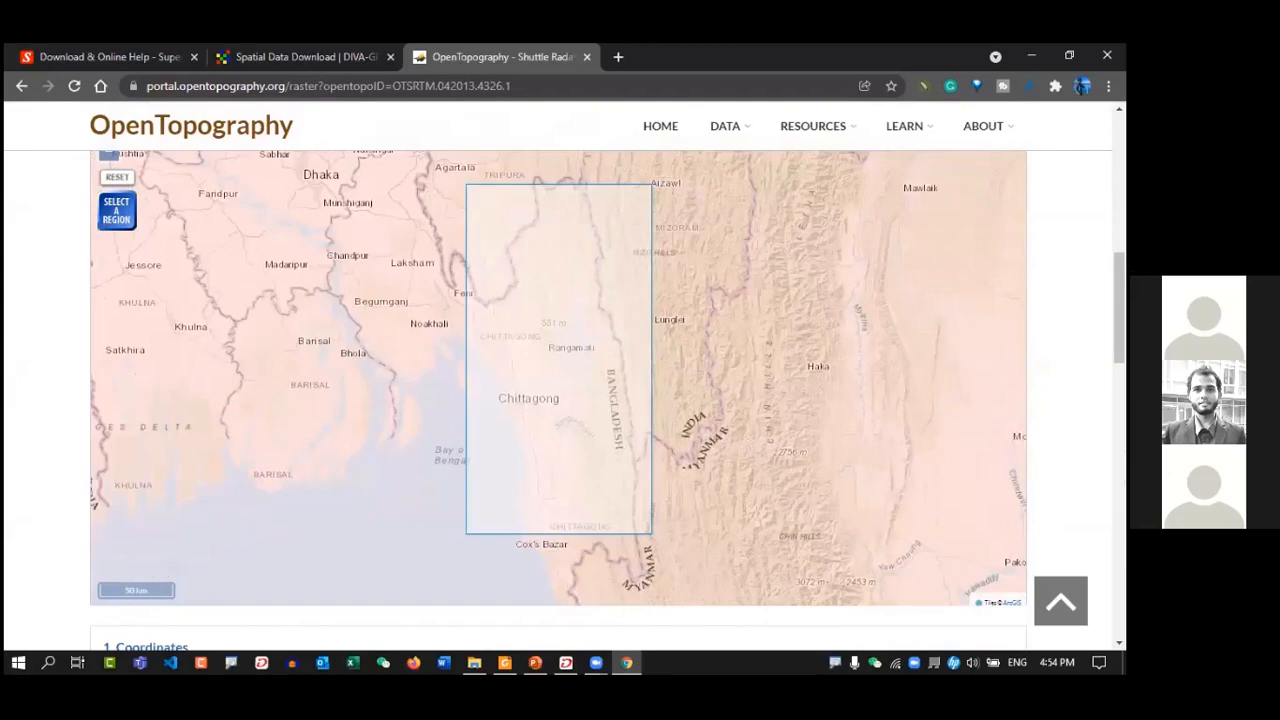
- Review the data output format and the hillshade visualization options, down to the Job Description form
drag(1119, 308, 1119, 460)
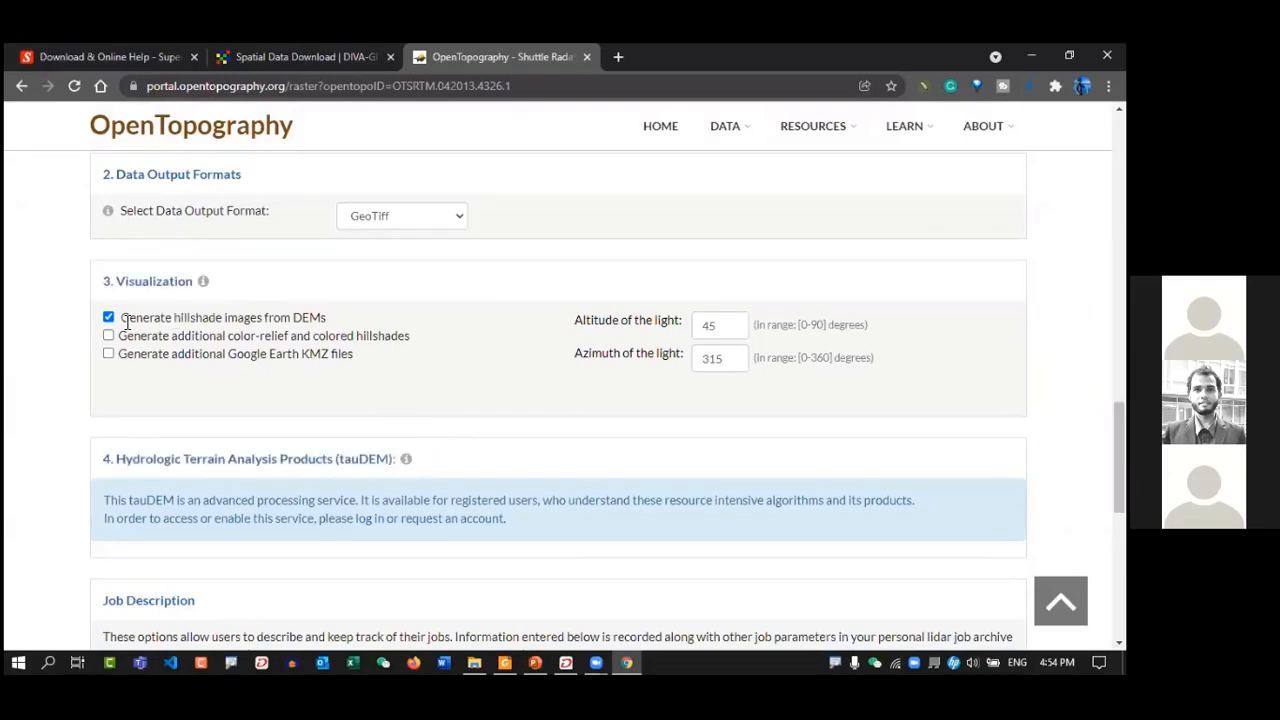
drag(123, 318, 280, 334)
click(313, 321)
scroll(220, 290, down, 1)
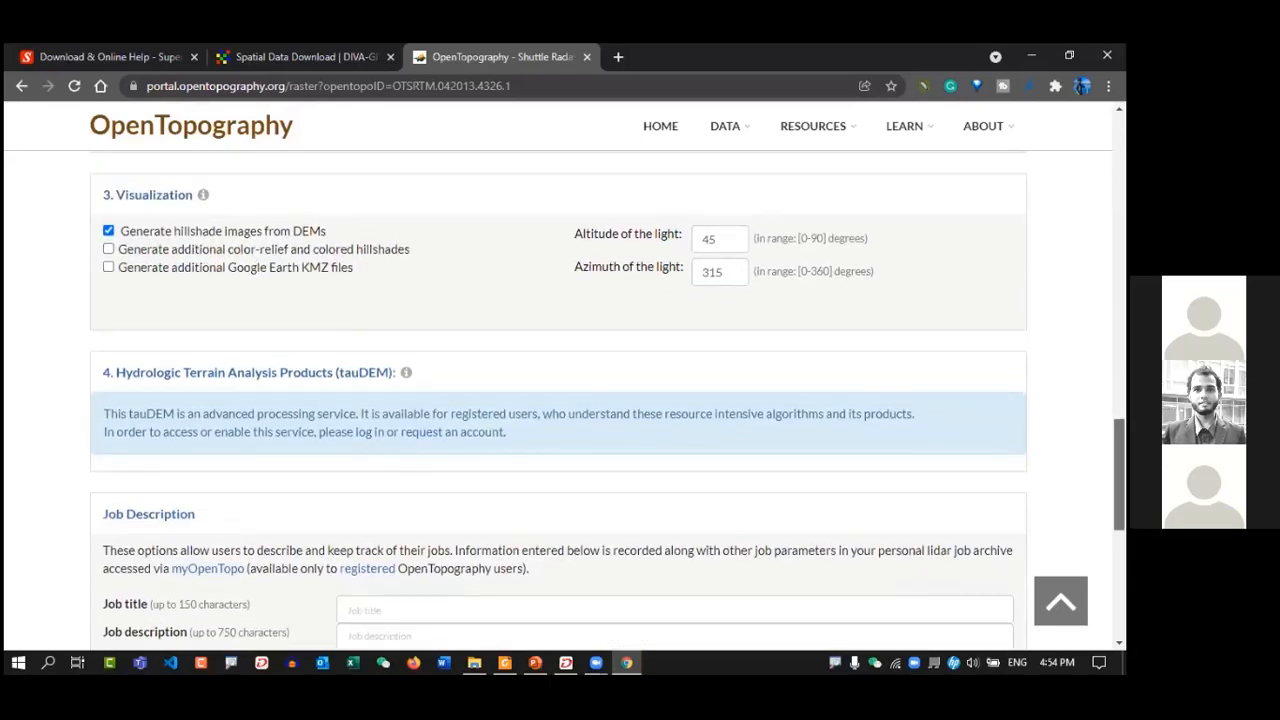
scroll(608, 400, down, 4)
scroll(266, 380, up, 1)
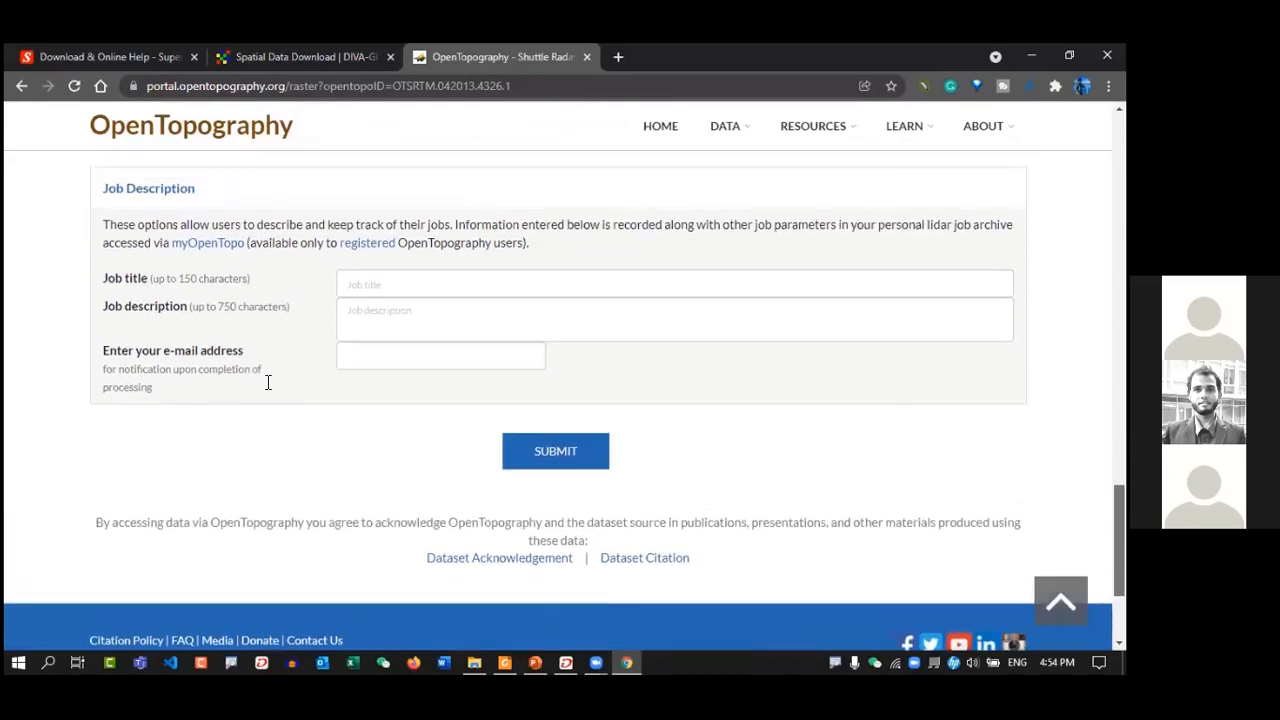
- Enter Technical Engineer as the job title in the Job Description form
click(416, 294)
click(414, 323)
click(403, 280)
click(400, 318)
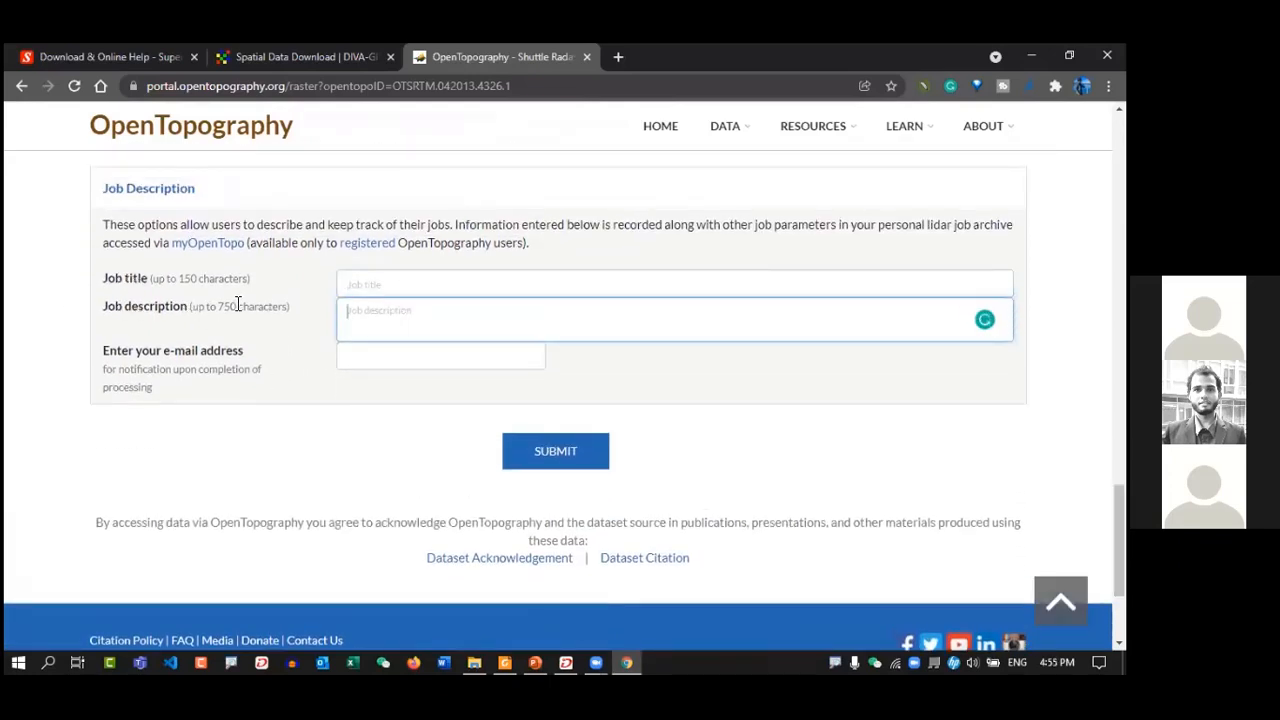
click(97, 303)
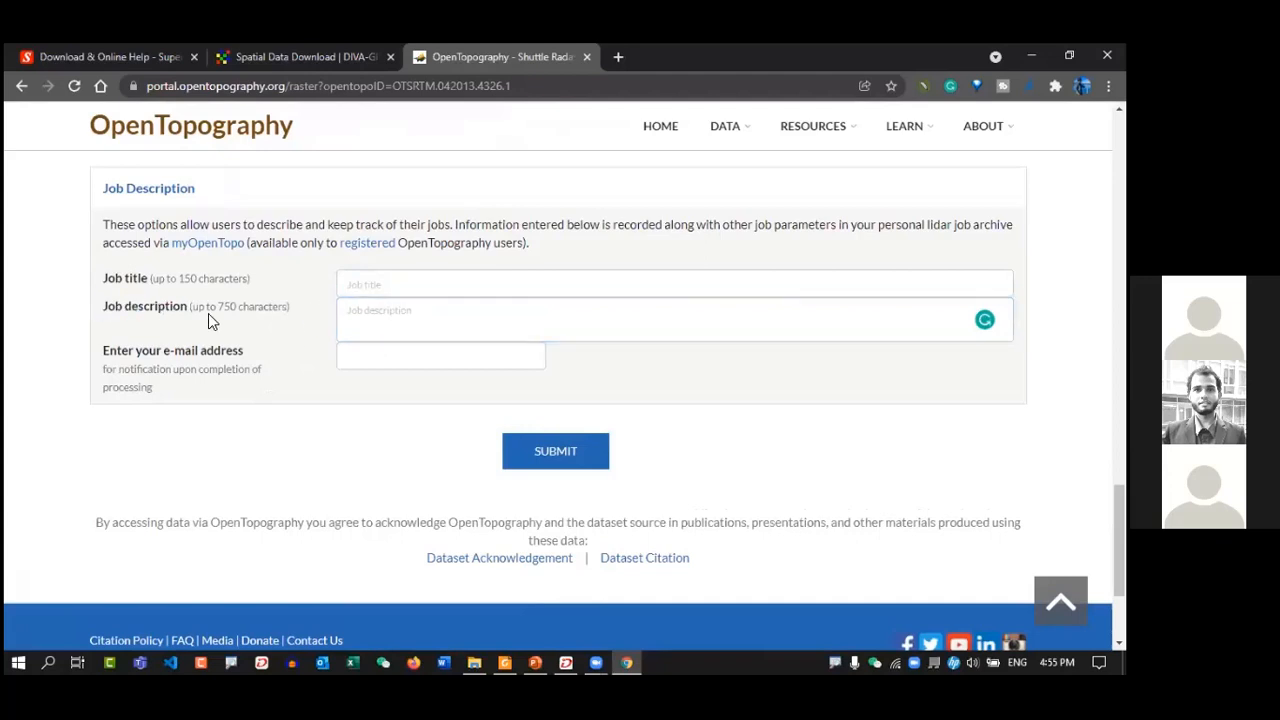
triple_click(133, 355)
click(385, 320)
click(351, 283)
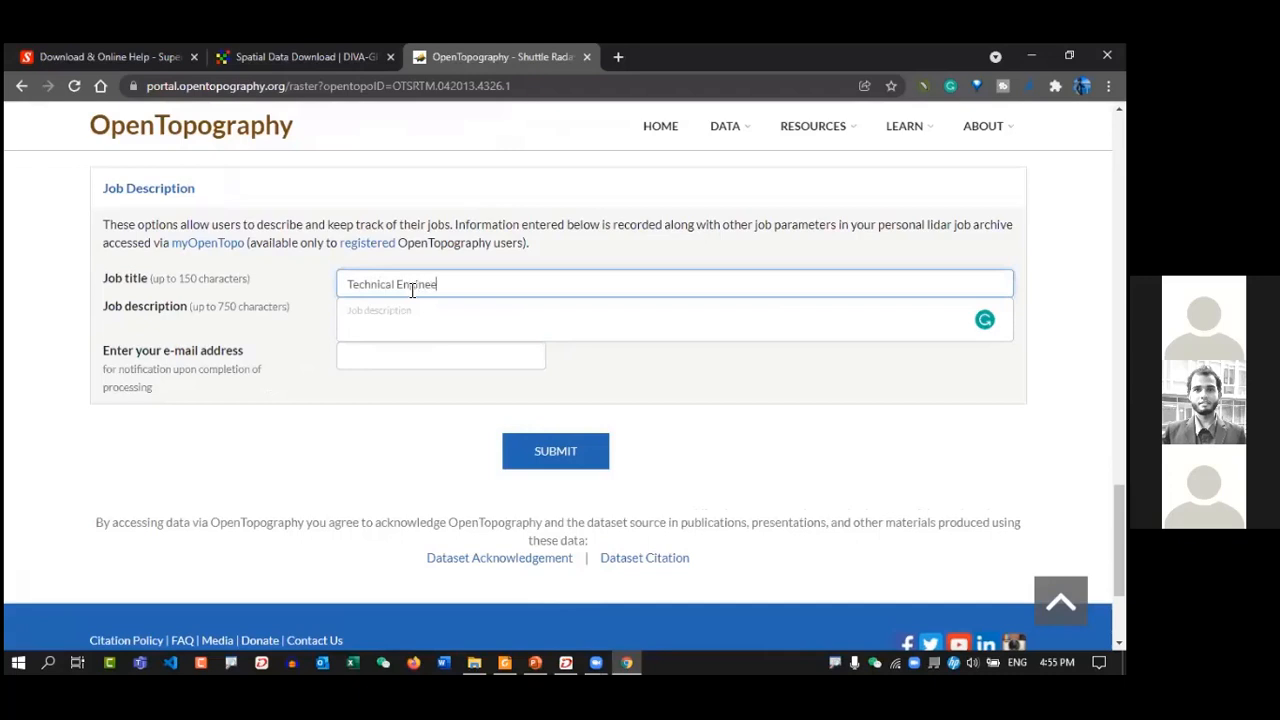
- Copy the job title text Technical Engineer into the job description
click(388, 316)
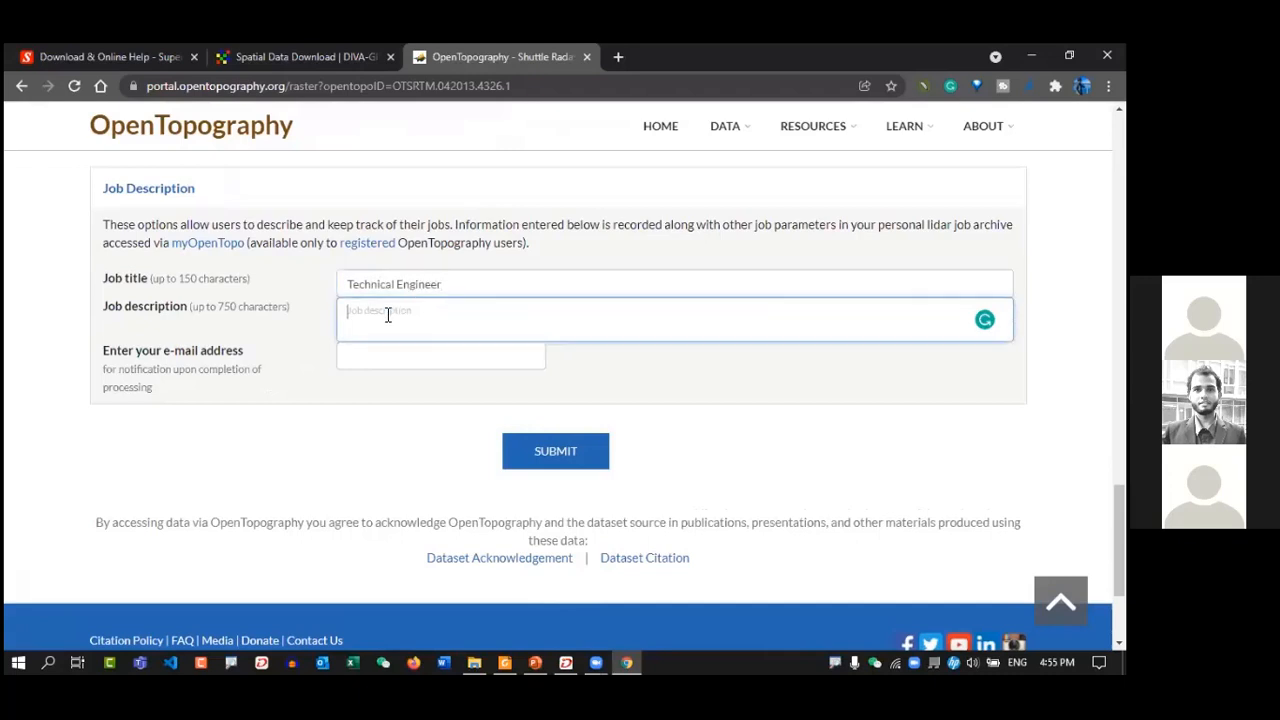
key(shift+Tab)
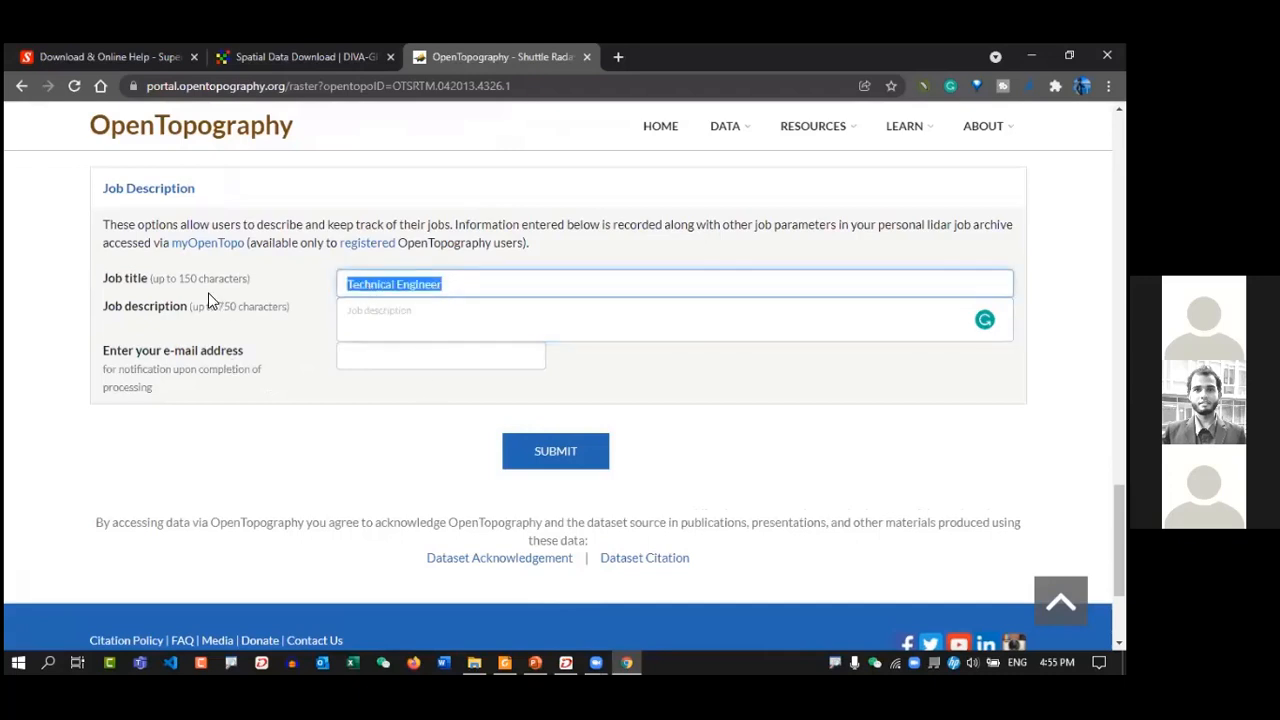
key(ctrl+c)
key(Tab)
key(ctrl+v)
- Fill in the notification e-mail address with the first saved suggestion and submit the raster job
click(400, 354)
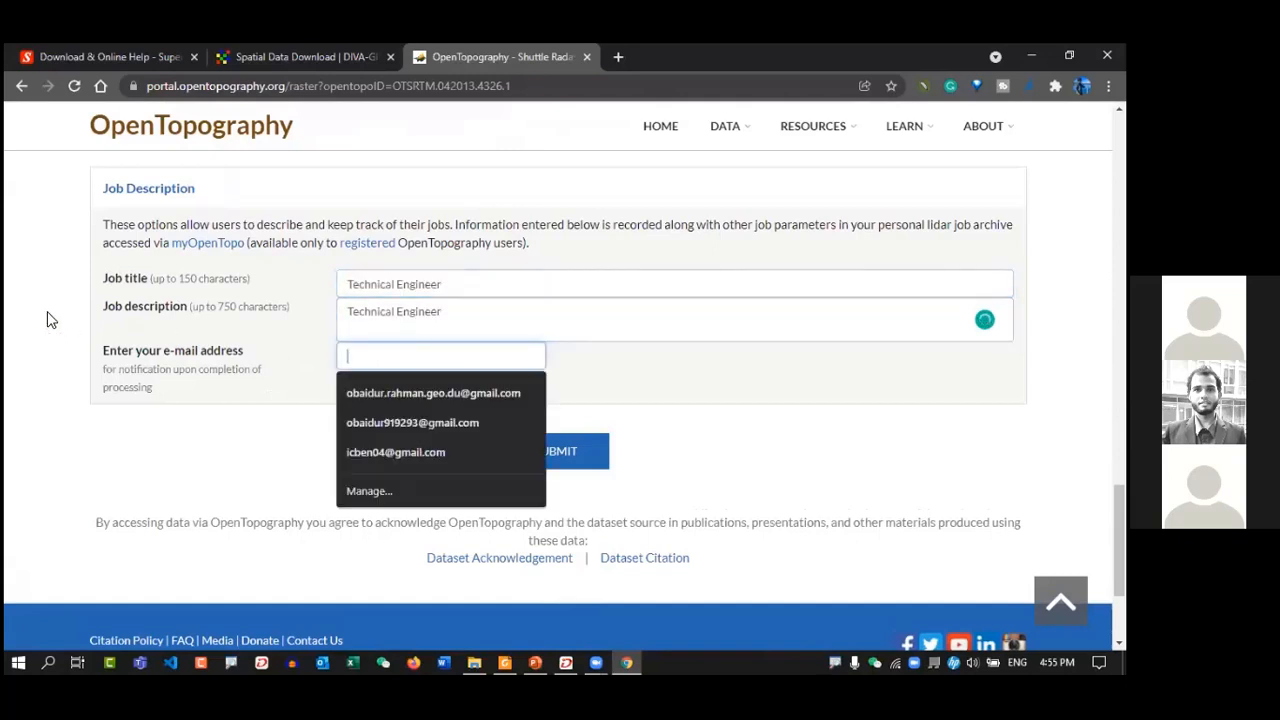
click(255, 360)
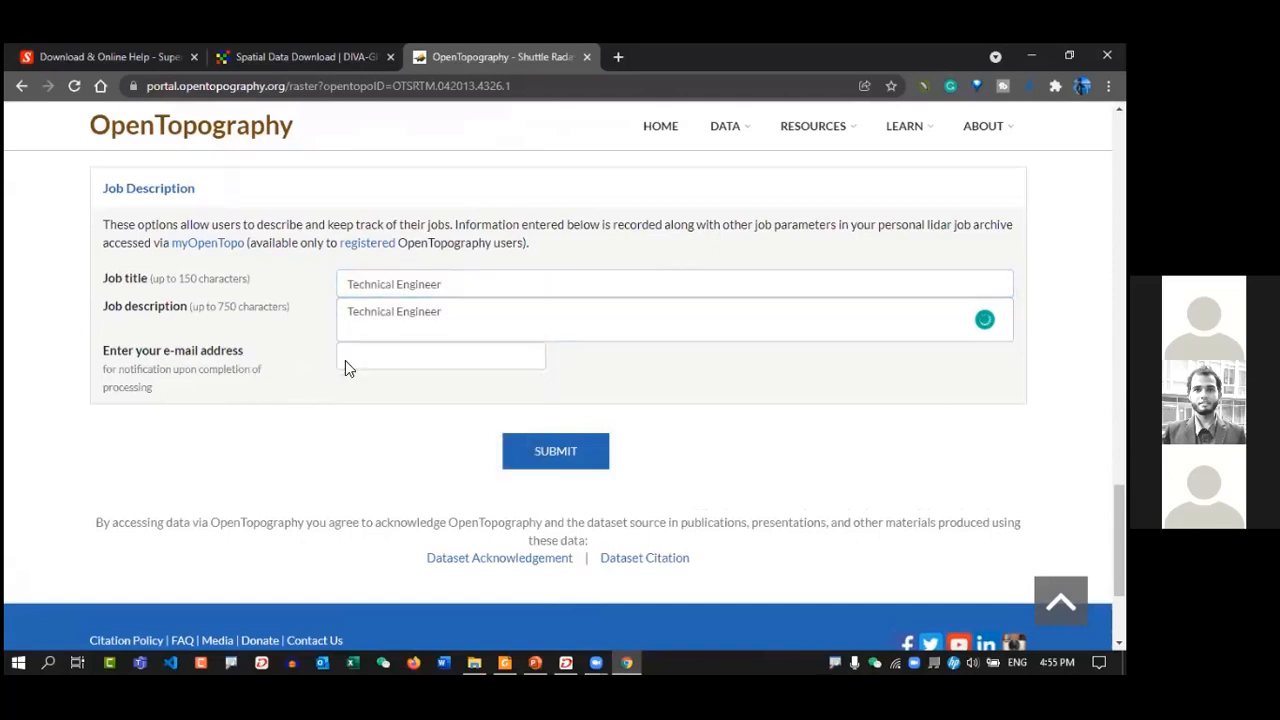
click(368, 360)
click(396, 392)
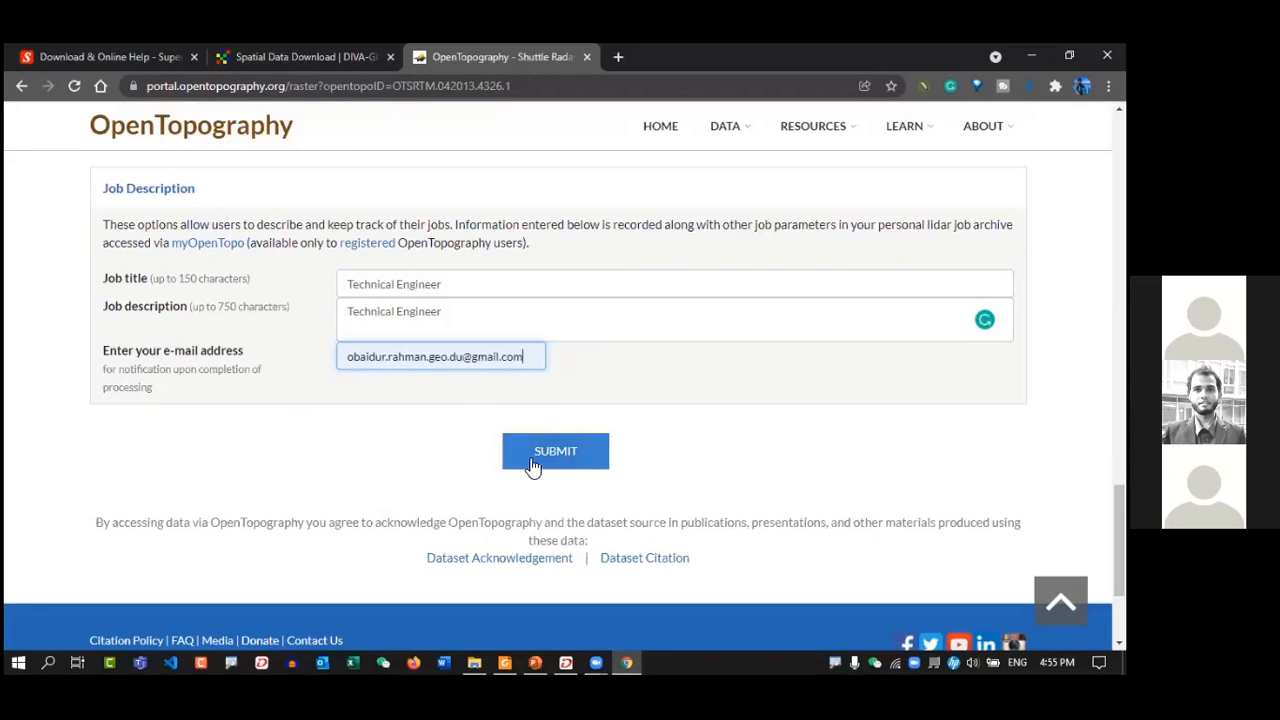
click(588, 444)
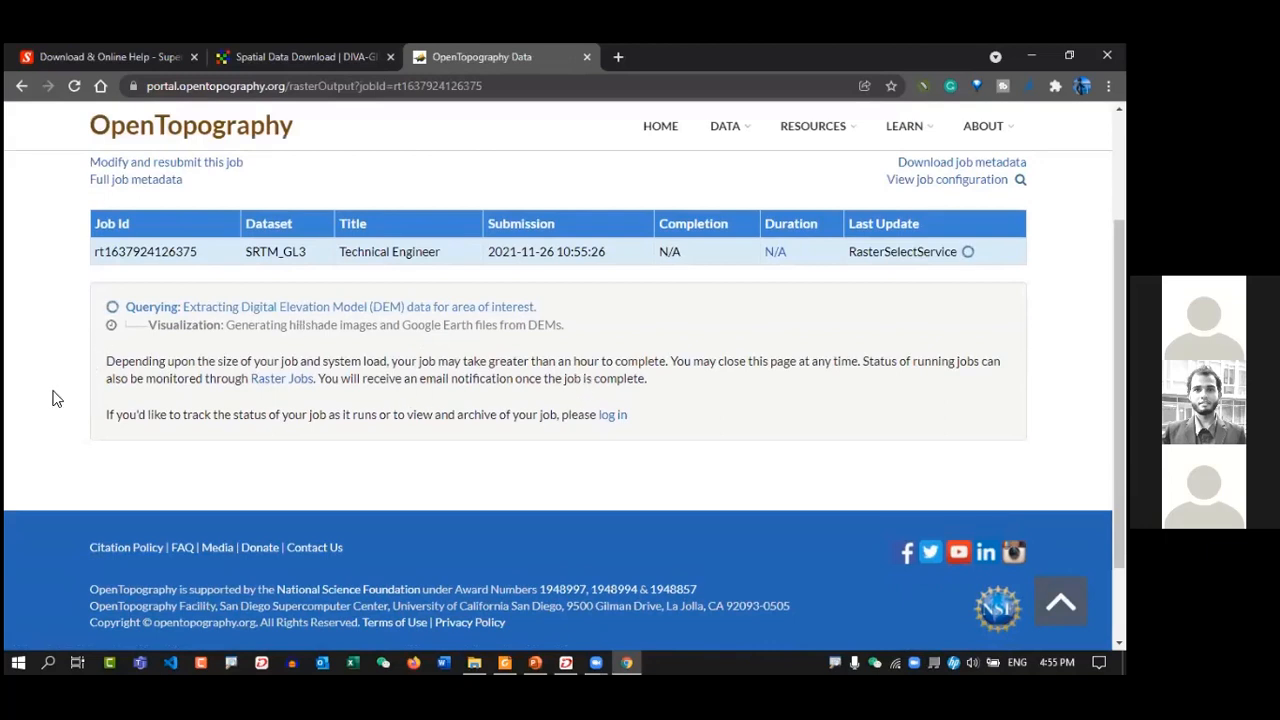
- Monitor the submitted SRTM_GL3 job's querying and visualization progress on the Raster Job Results page
scroll(57, 398, up, 3)
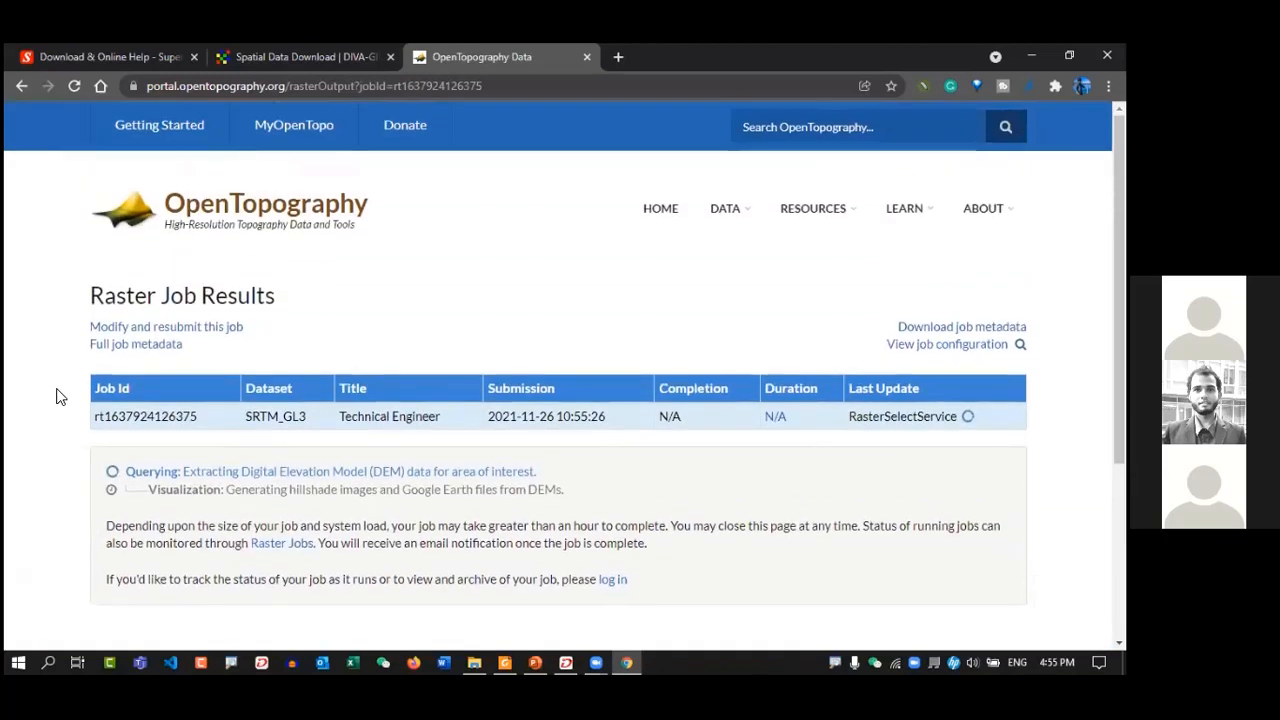
scroll(45, 396, down, 1)
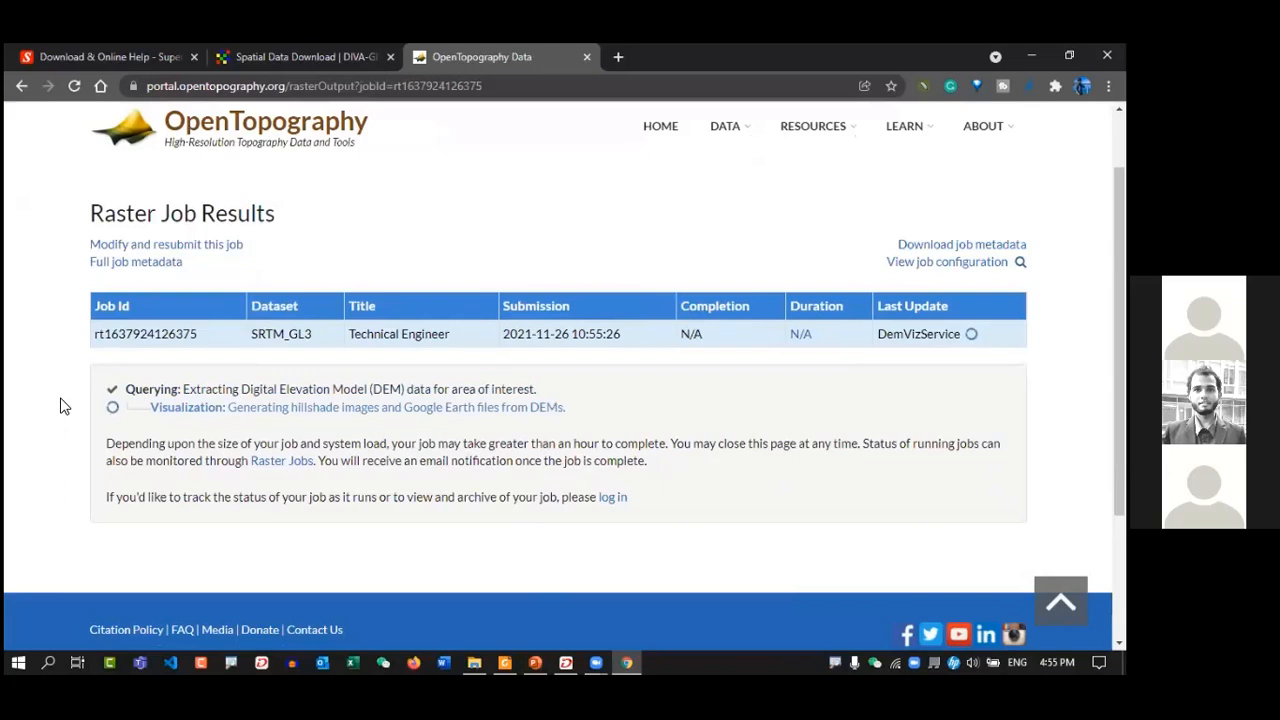
scroll(150, 325, down, 1)
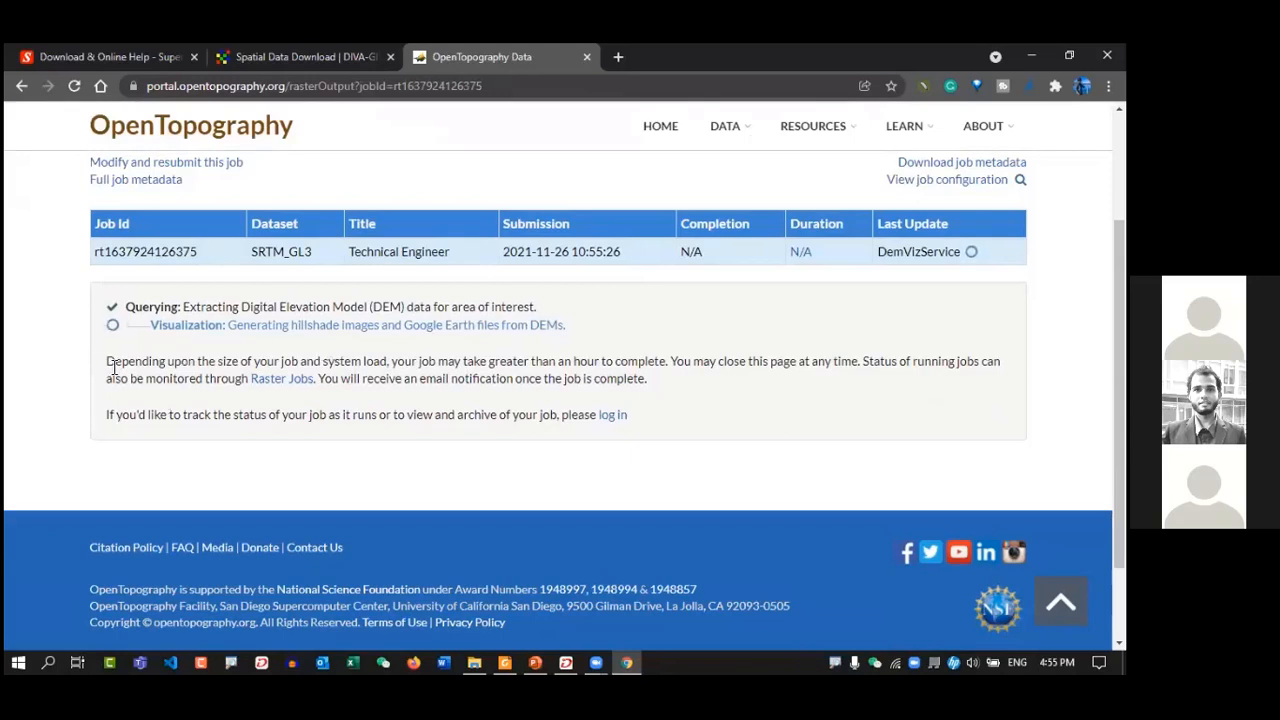
scroll(112, 368, up, 1)
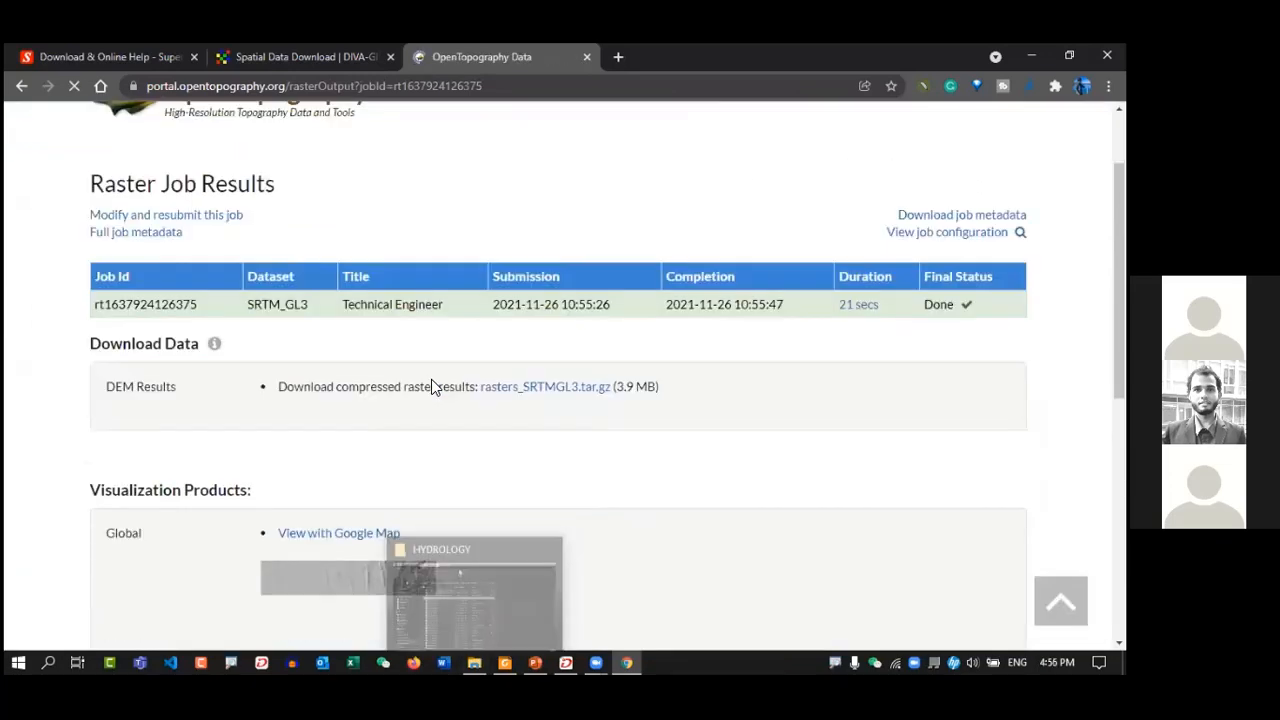
- Examine the hillshade preview among the job's Visualization Products
scroll(500, 410, down, 3)
scroll(450, 370, down, 2)
scroll(520, 362, up, 1)
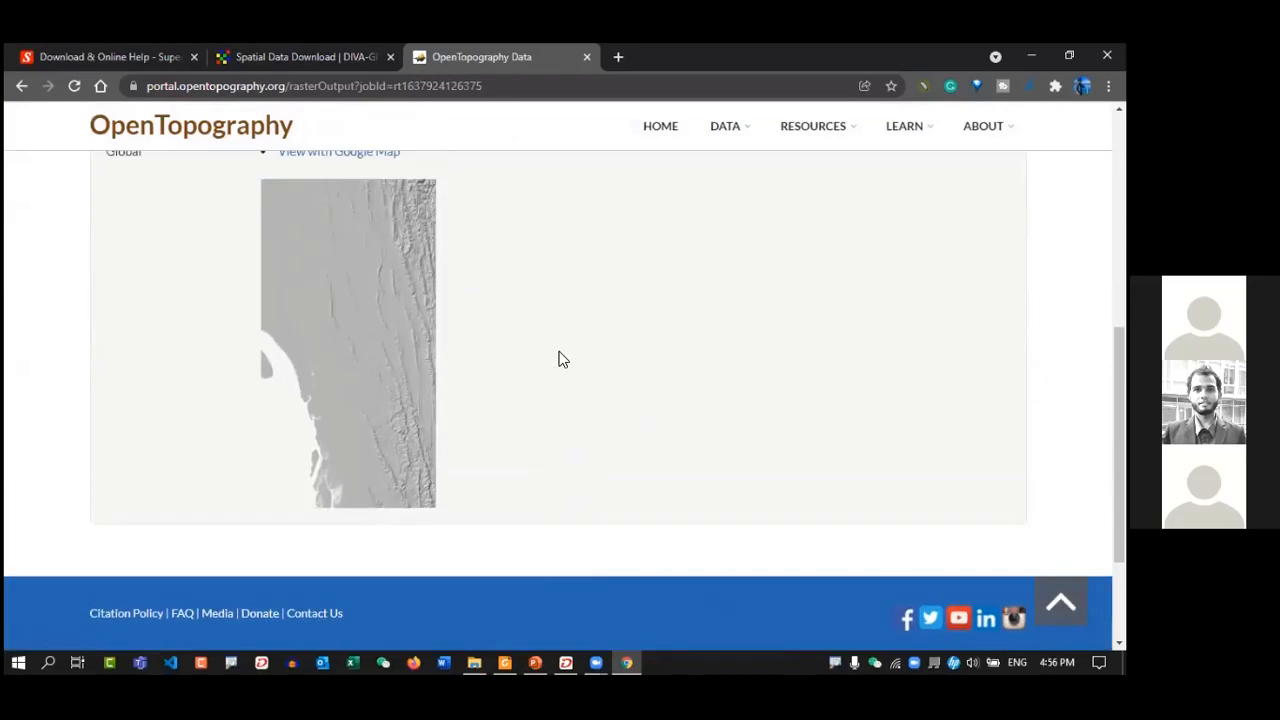
scroll(562, 361, up, 1)
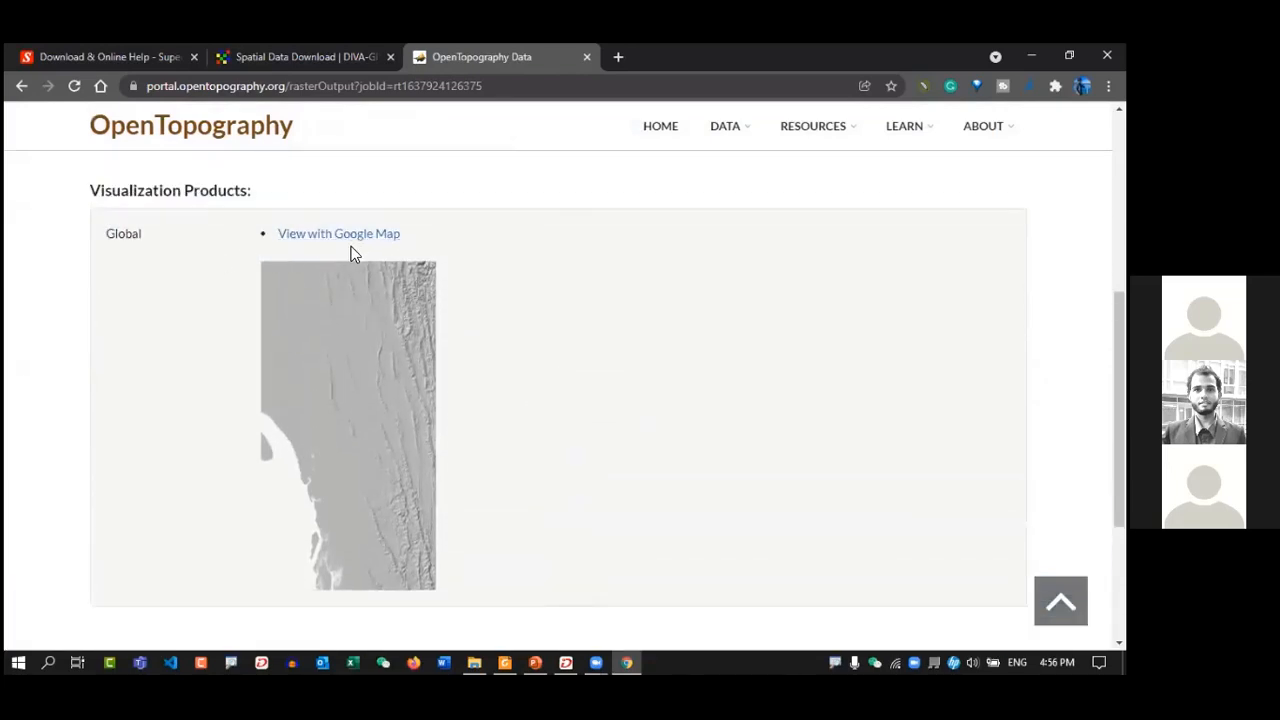
scroll(400, 300, down, 1)
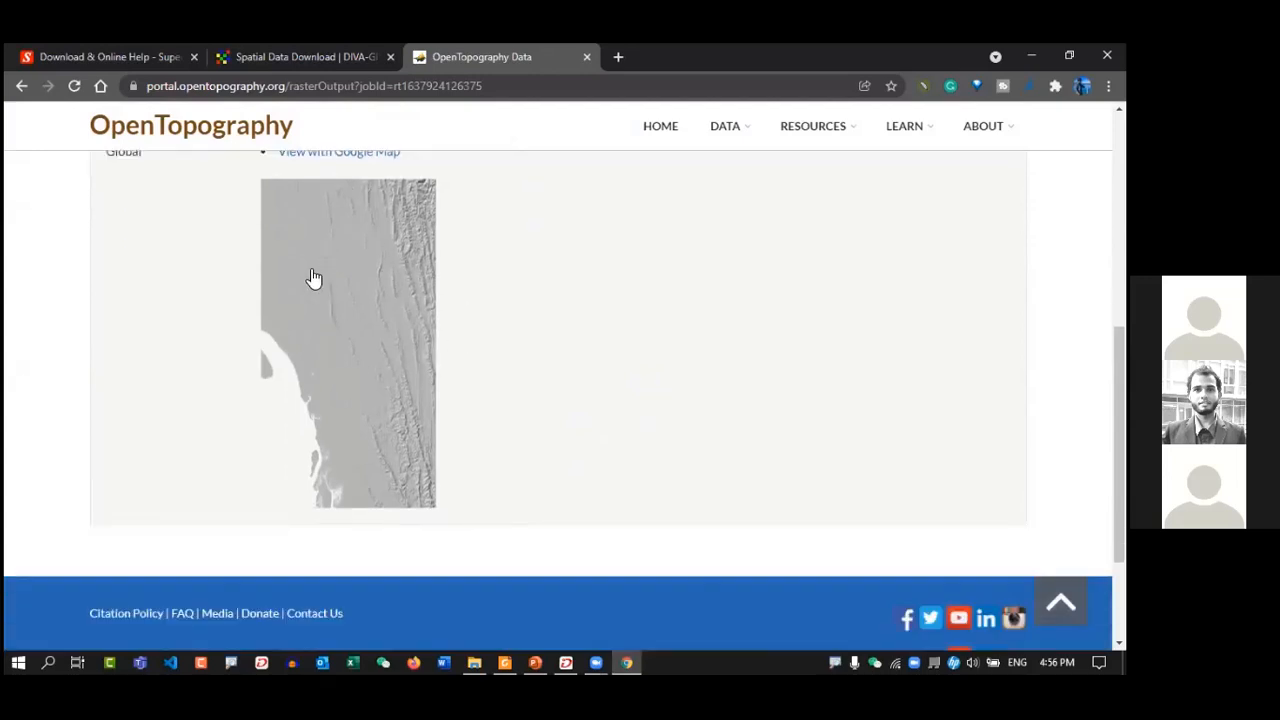
scroll(318, 250, up, 1)
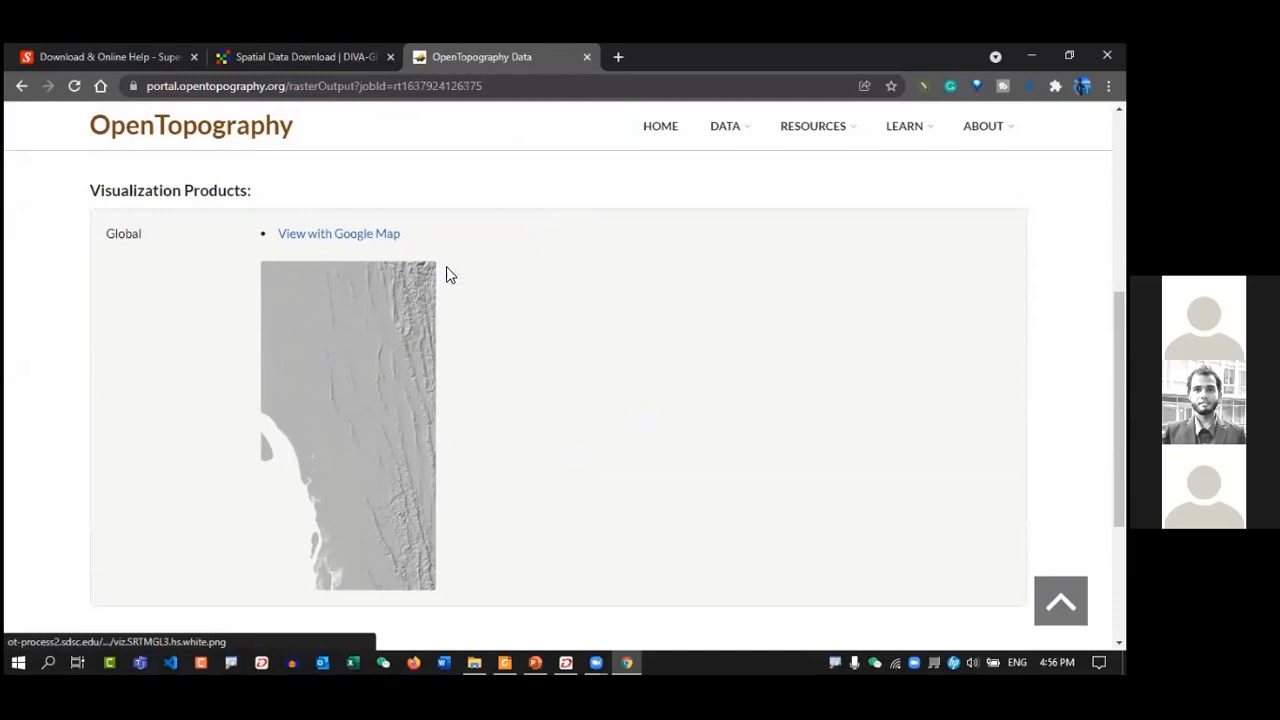
scroll(437, 460, down, 2)
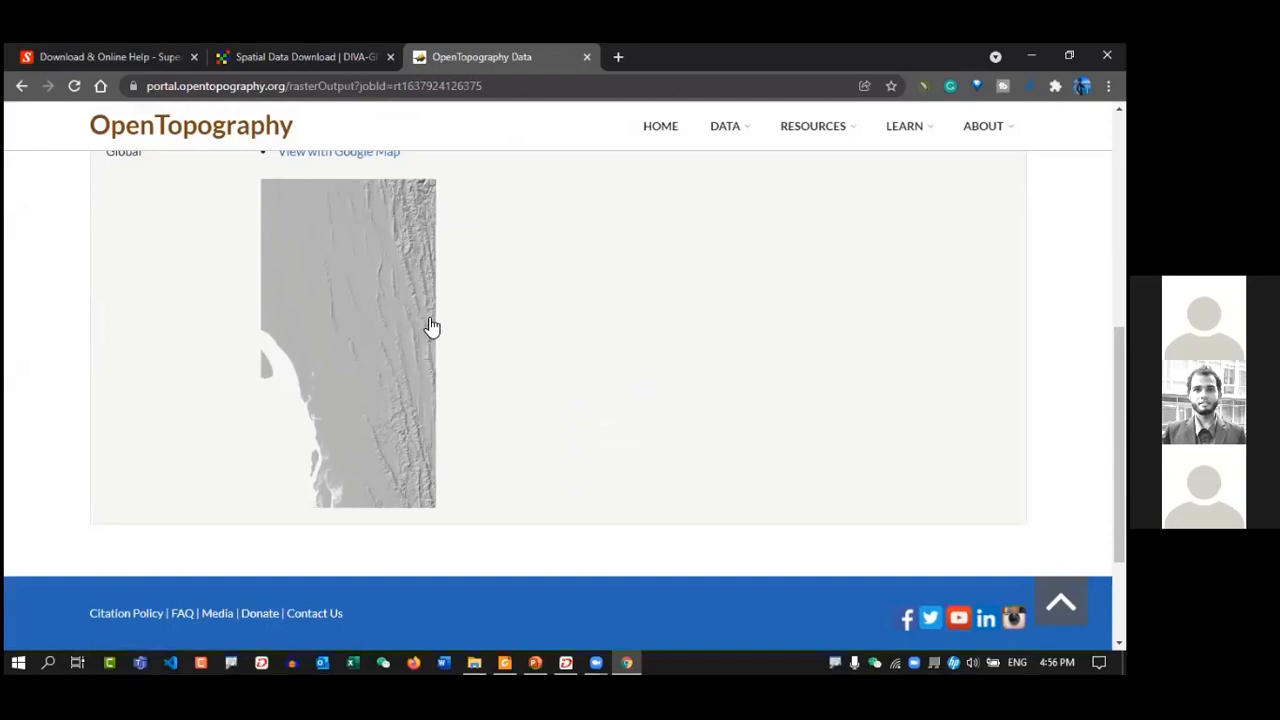
- Download the compressed raster results rasters_SRTMGL3.tar.gz into the NORTH SOUTH UNIVERSITY folder
scroll(440, 350, up, 4)
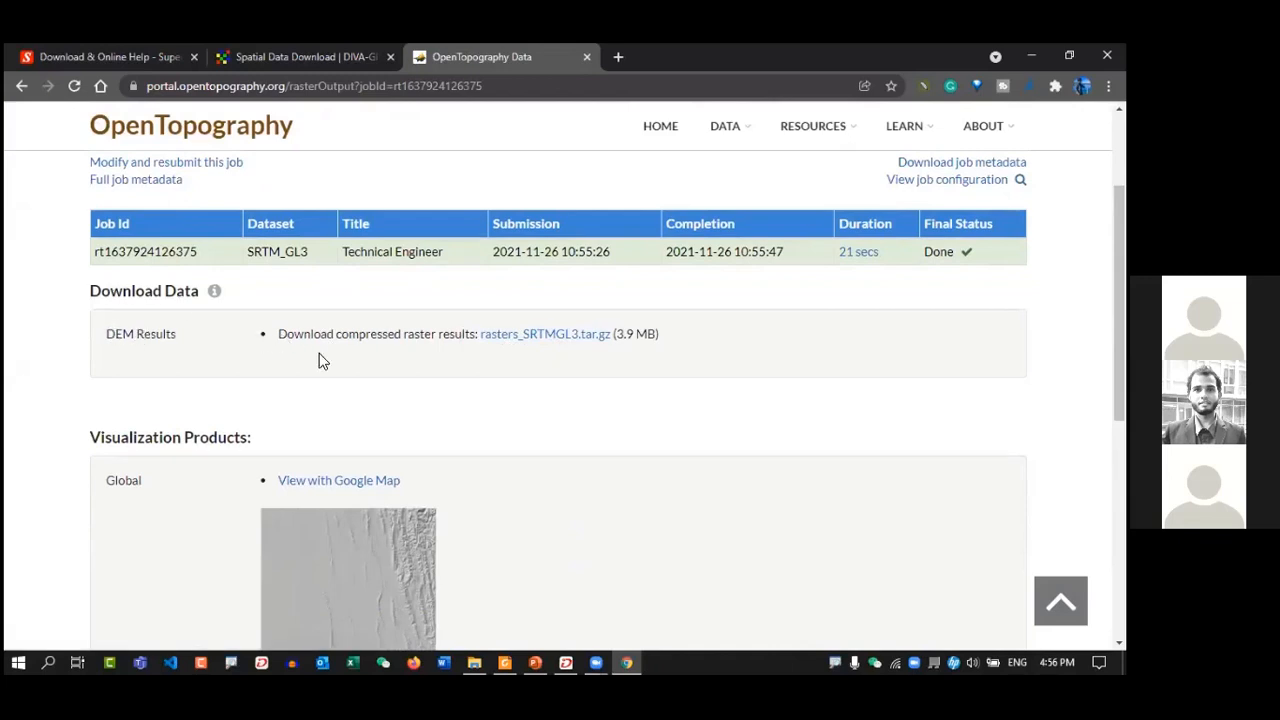
drag(276, 334, 429, 334)
click(430, 334)
click(553, 337)
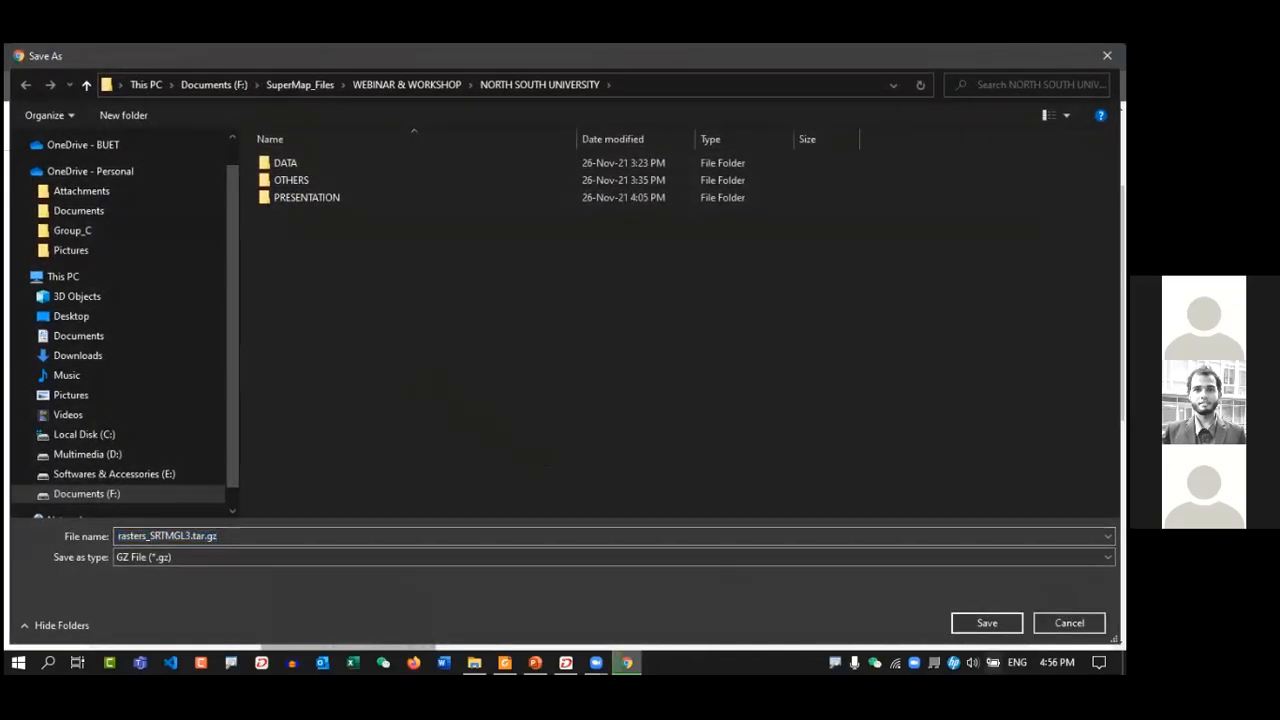
click(987, 622)
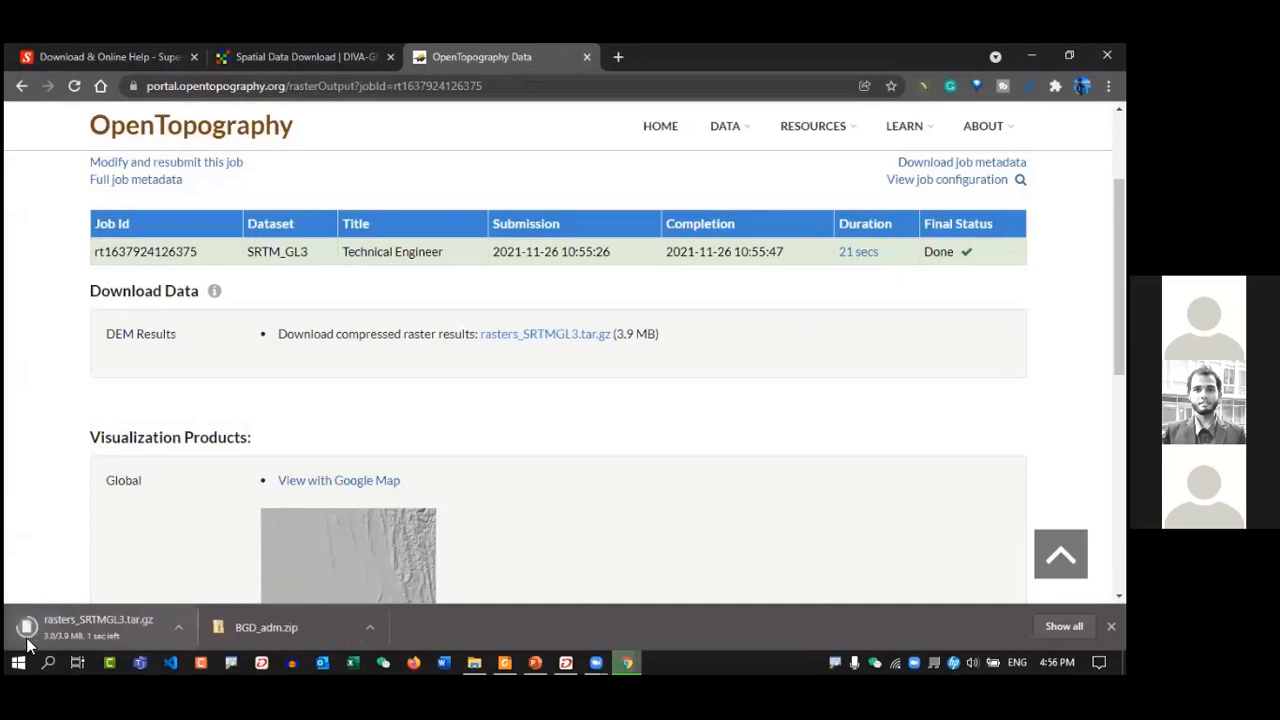
- Switch to File Explorer, go up to the NORTH SOUTH UNIVERSITY folder and refresh its contents
click(474, 660)
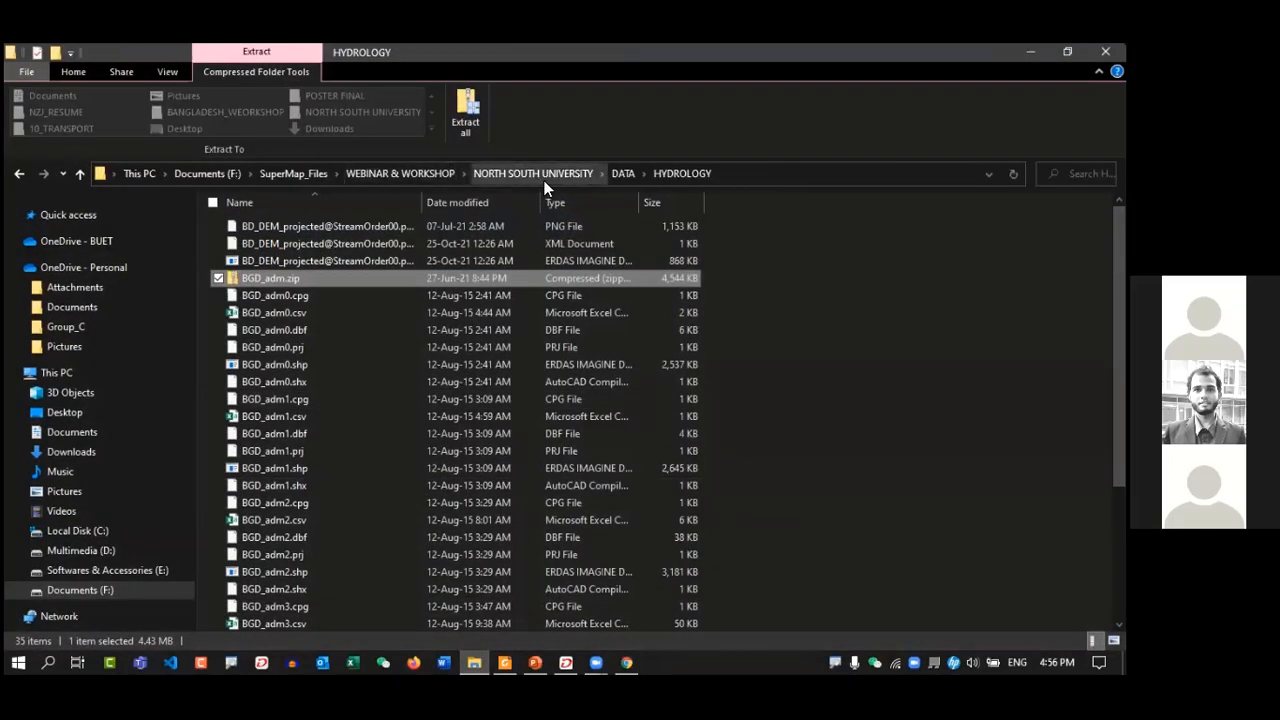
click(533, 173)
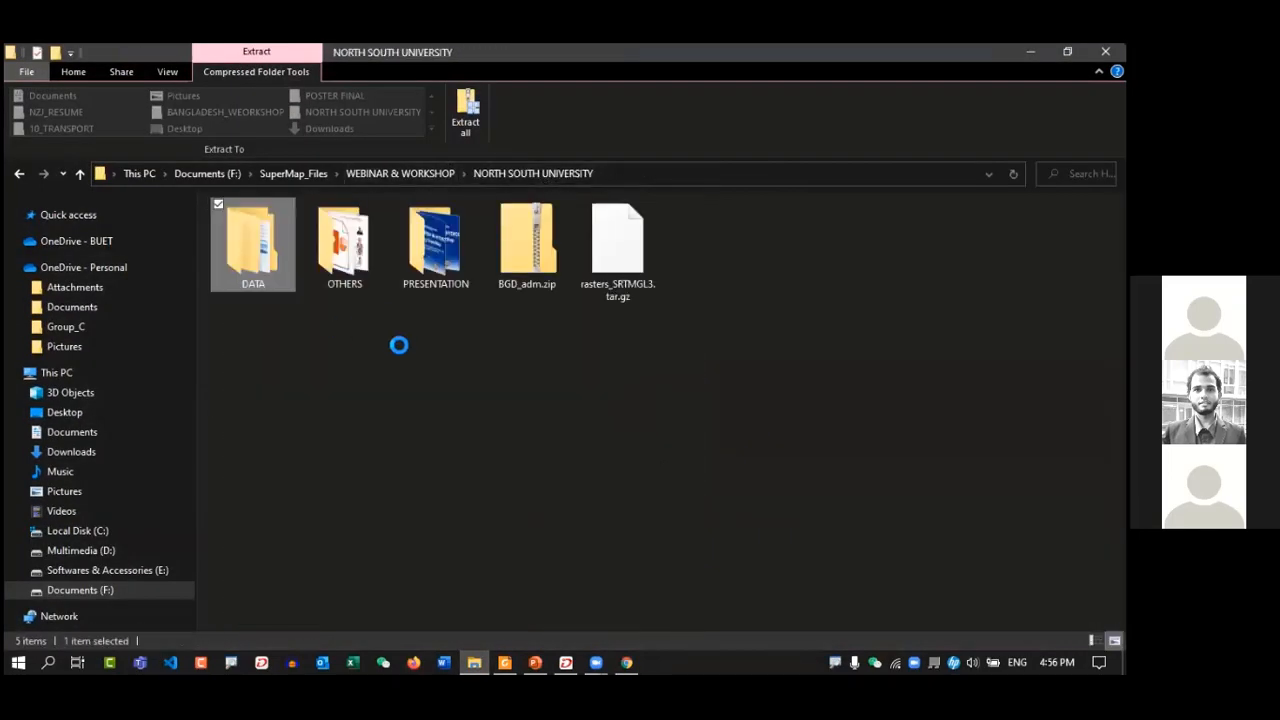
right_click(742, 242)
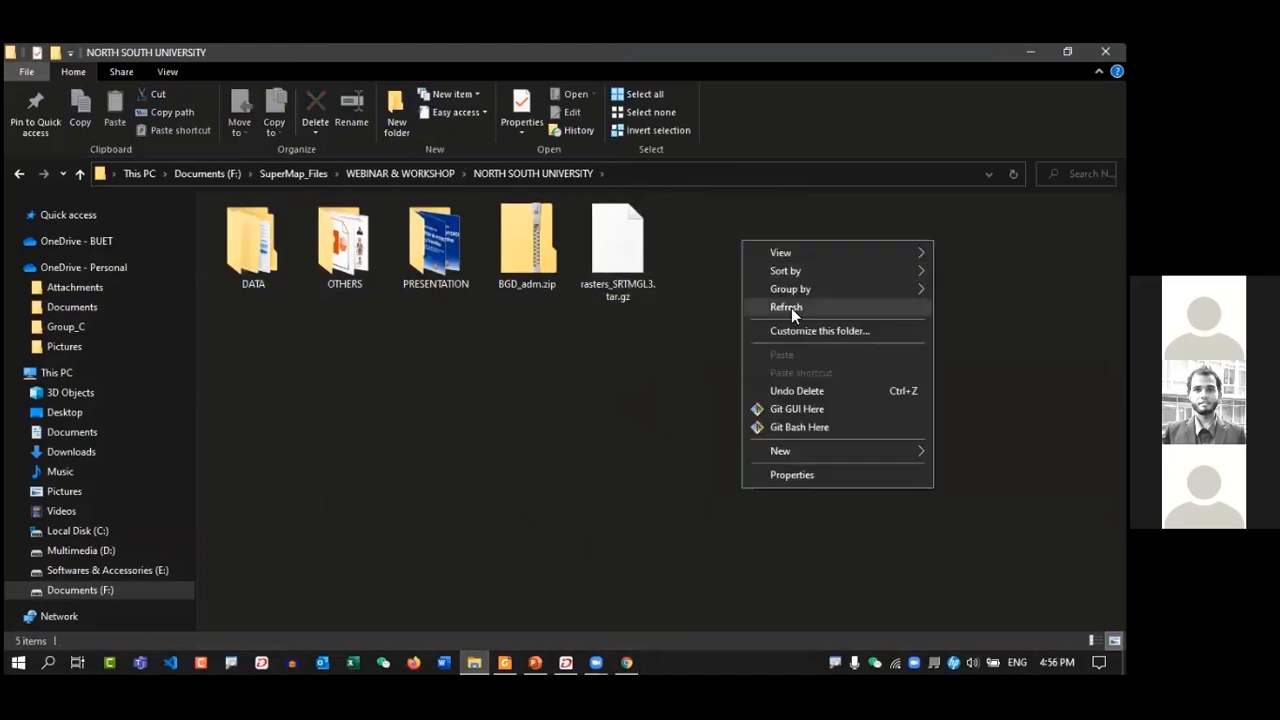
click(791, 308)
- Create a new folder named DATA DAY 01 inside the NORTH SOUTH UNIVERSITY folder
click(508, 240)
right_click(734, 245)
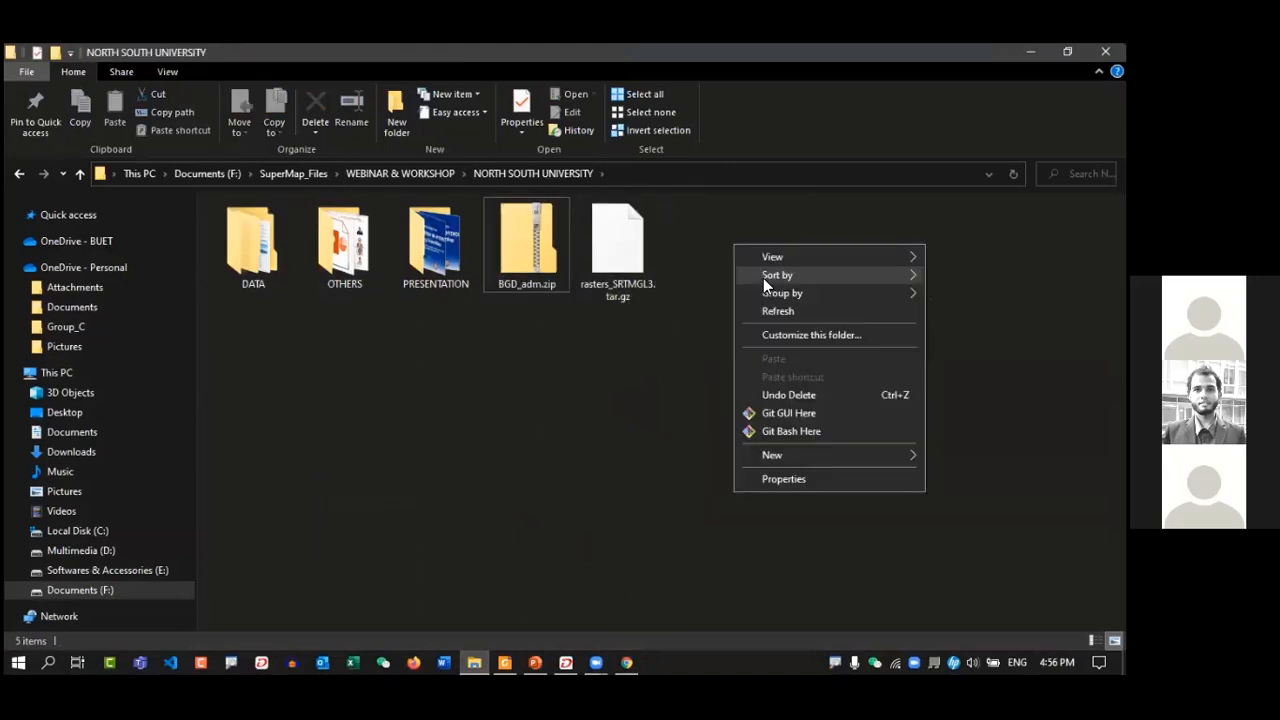
mouse_move(830, 470)
click(590, 227)
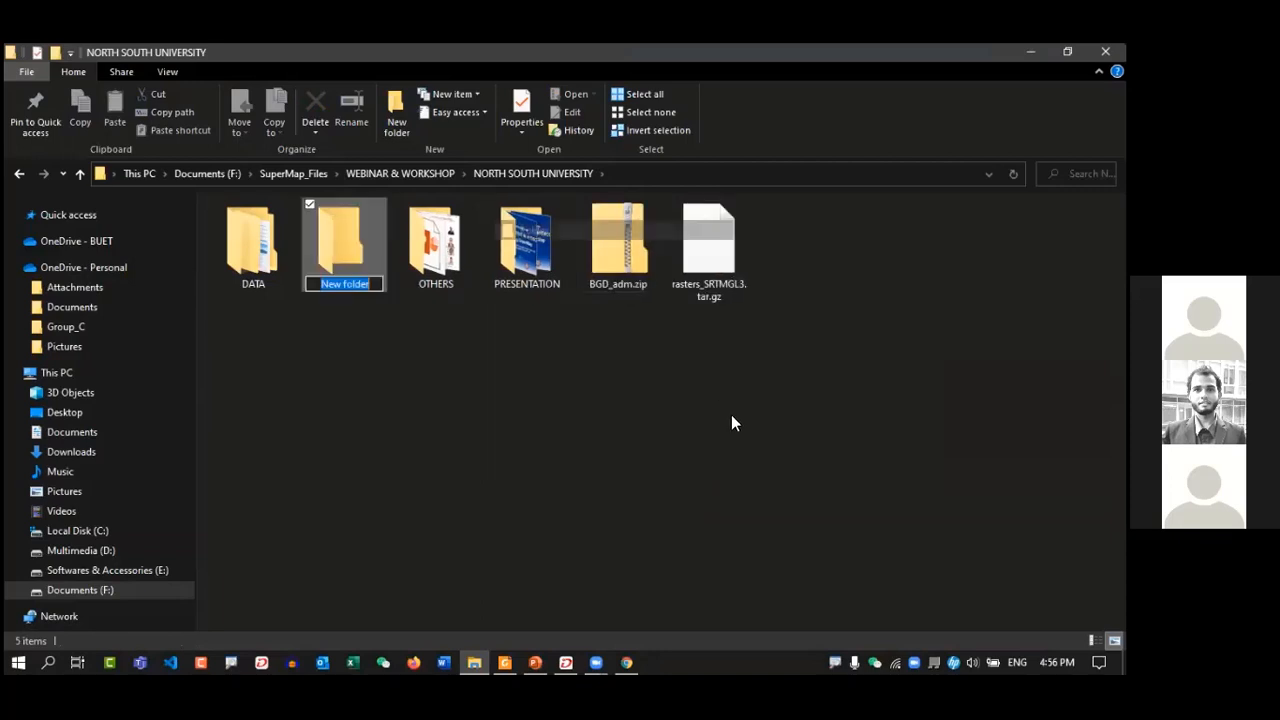
text(DATA)
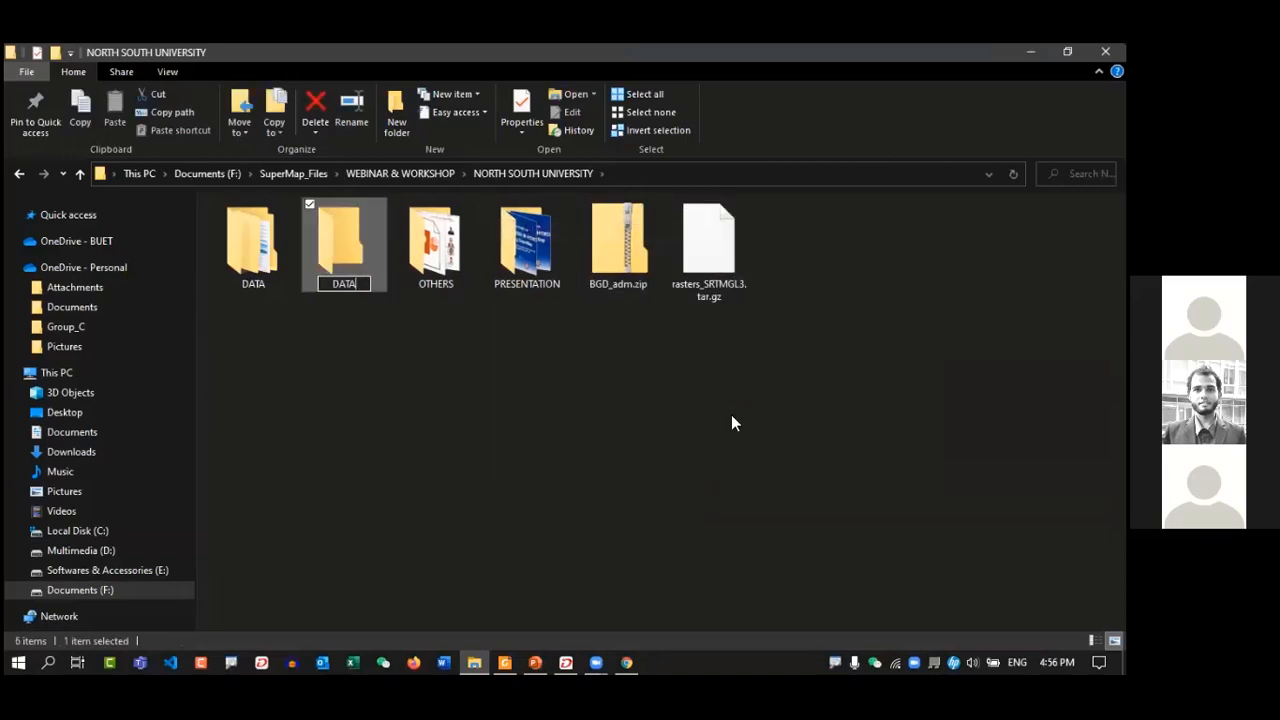
text( DAY 01)
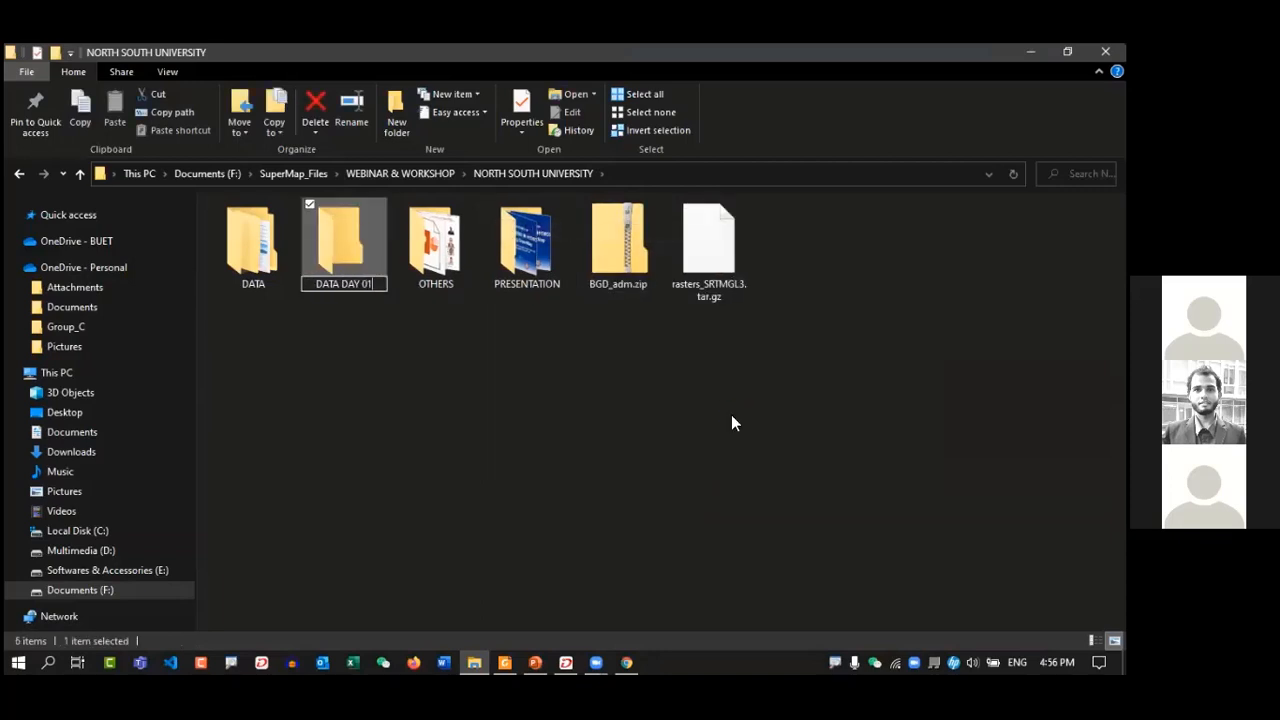
key(Return)
- Move BGD_adm.zip and rasters_SRTMGL3.tar.gz into the DATA DAY 01 folder and open that folder
drag(820, 333, 576, 198)
drag(362, 276, 362, 255)
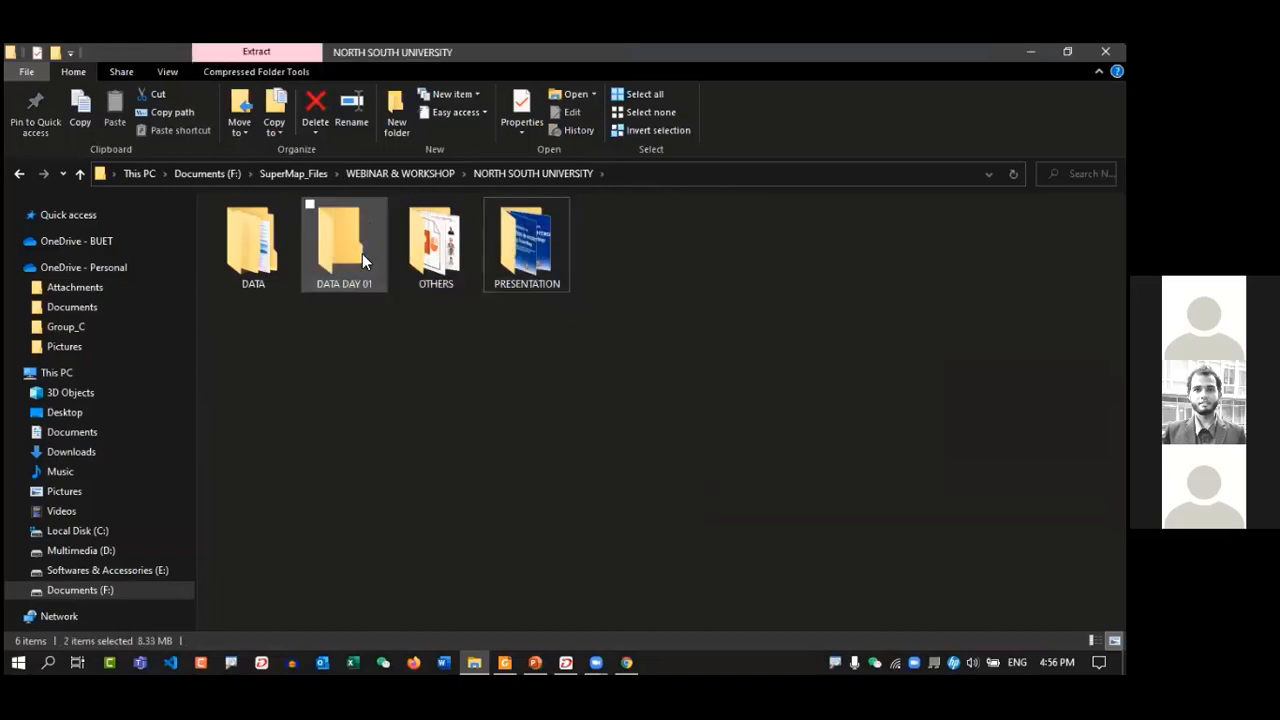
double_click(352, 245)
- Extract BGD_adm.zip with 7-Zip directly into the DATA DAY 01 folder
click(319, 226)
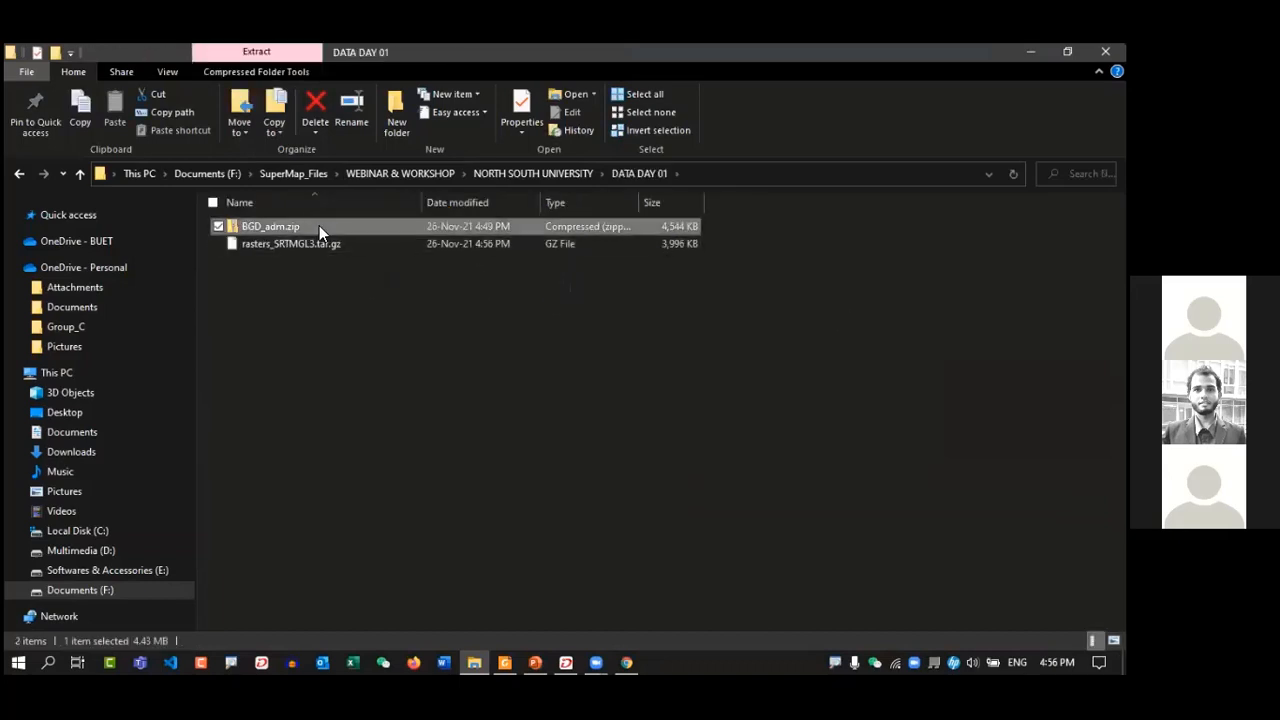
right_click(319, 226)
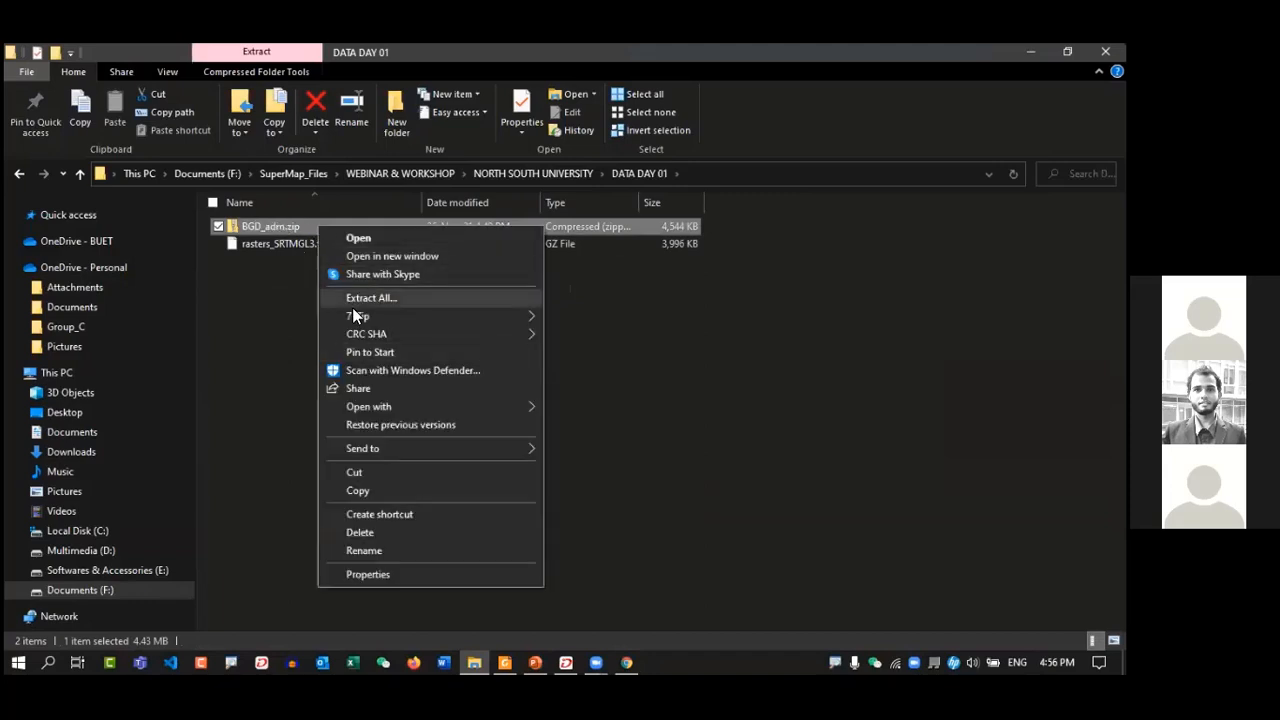
mouse_move(360, 315)
click(624, 372)
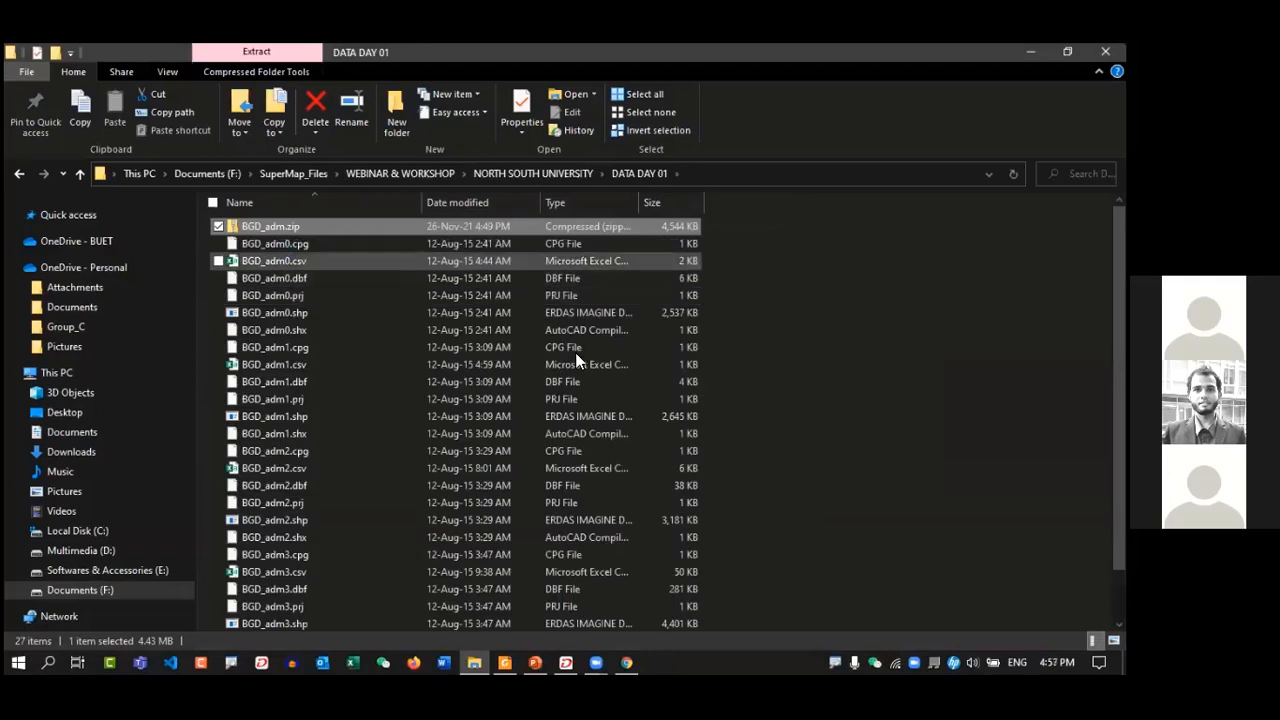
- Extract rasters_SRTMGL3.tar.gz with 7-Zip directly into the DATA DAY 01 folder
scroll(504, 405, down, 1)
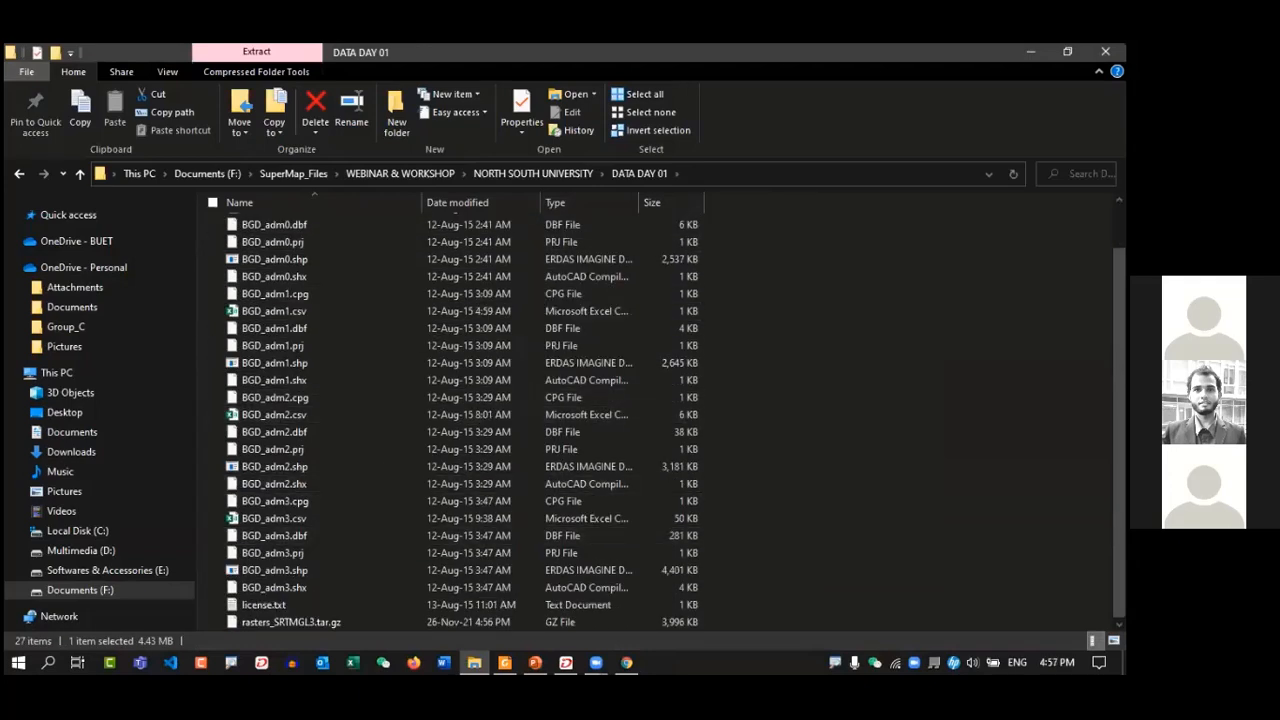
click(321, 621)
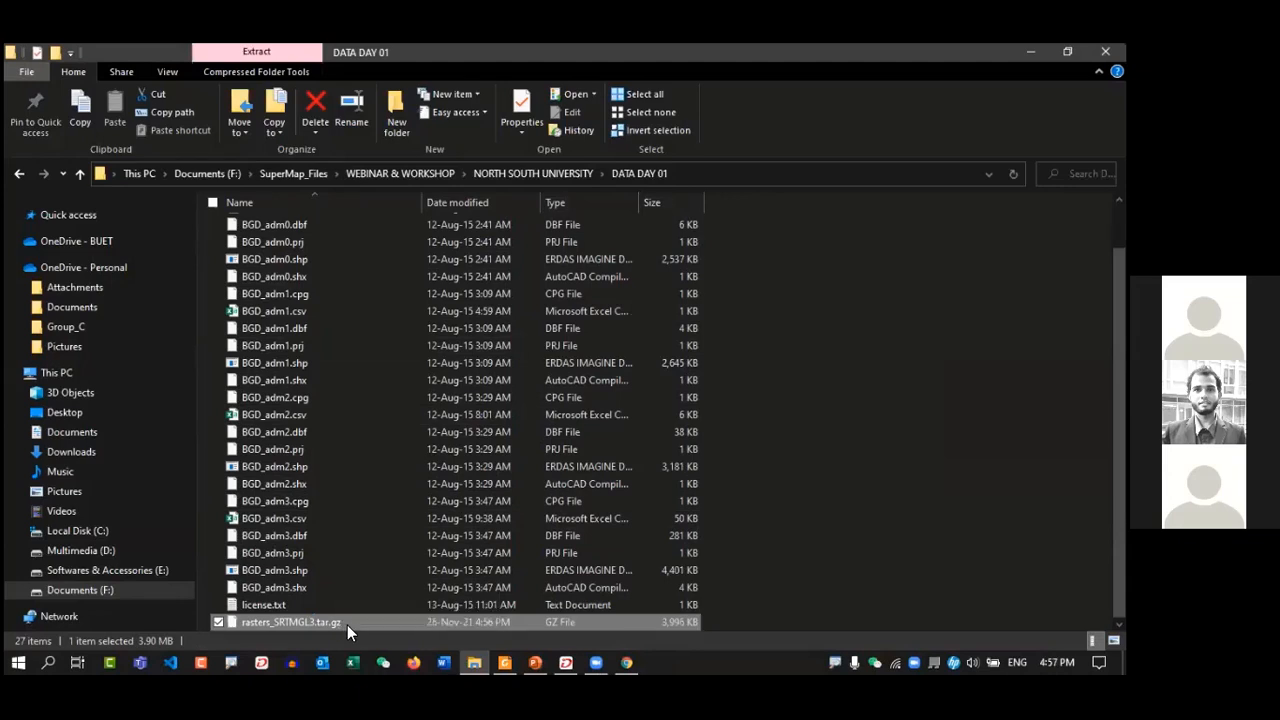
right_click(347, 625)
mouse_move(420, 390)
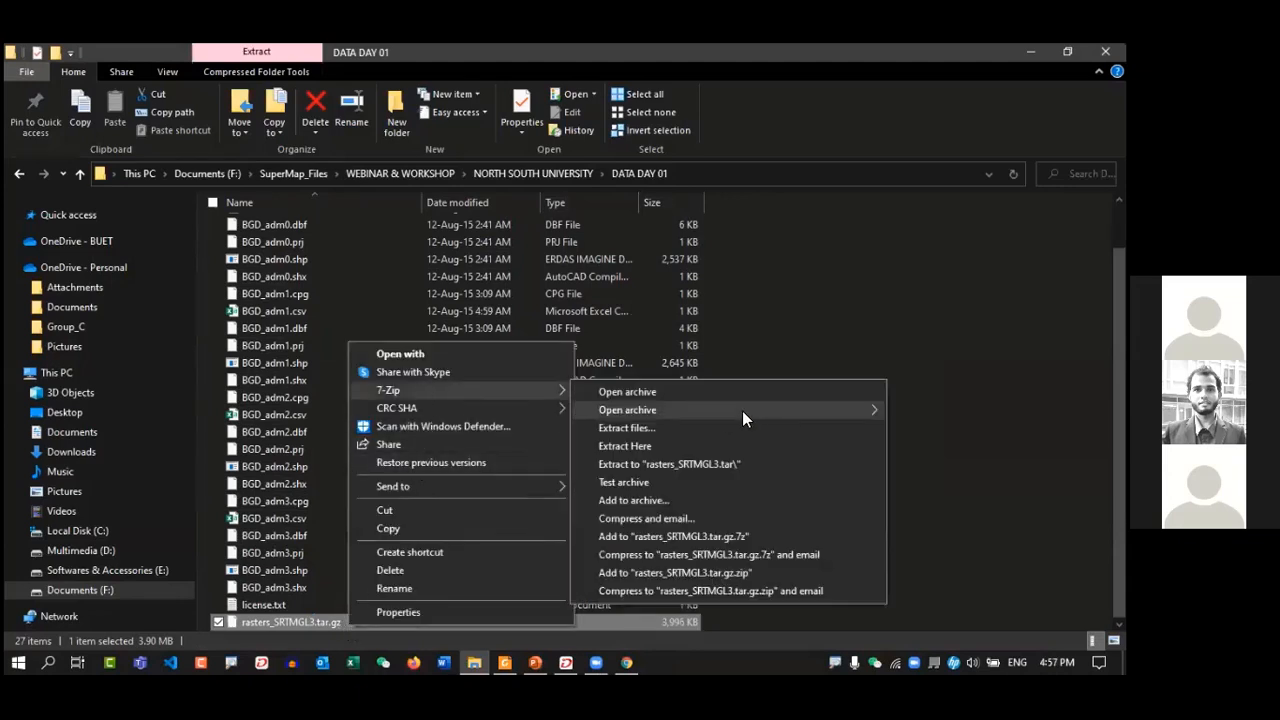
click(671, 446)
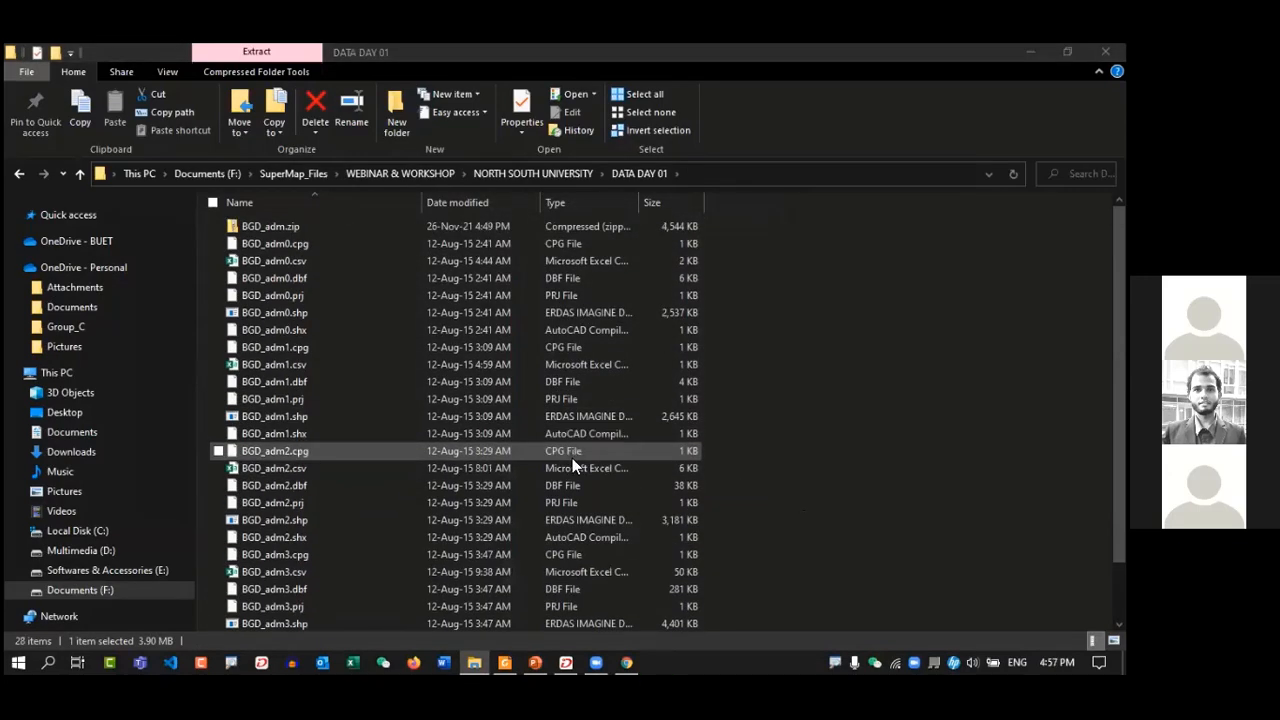
- Unpack the rasters_SRTMGL3.tar archive with 7-Zip into the same DATA DAY 01 folder
click(366, 604)
right_click(366, 604)
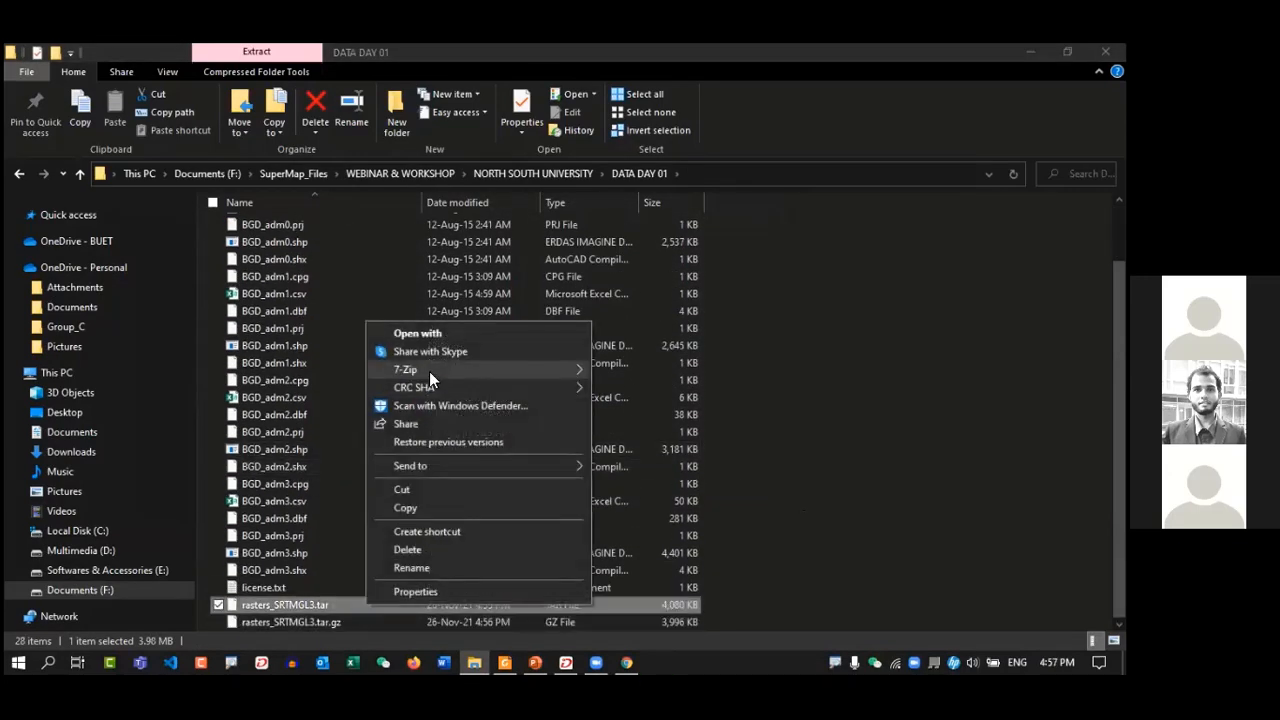
mouse_move(429, 371)
click(637, 427)
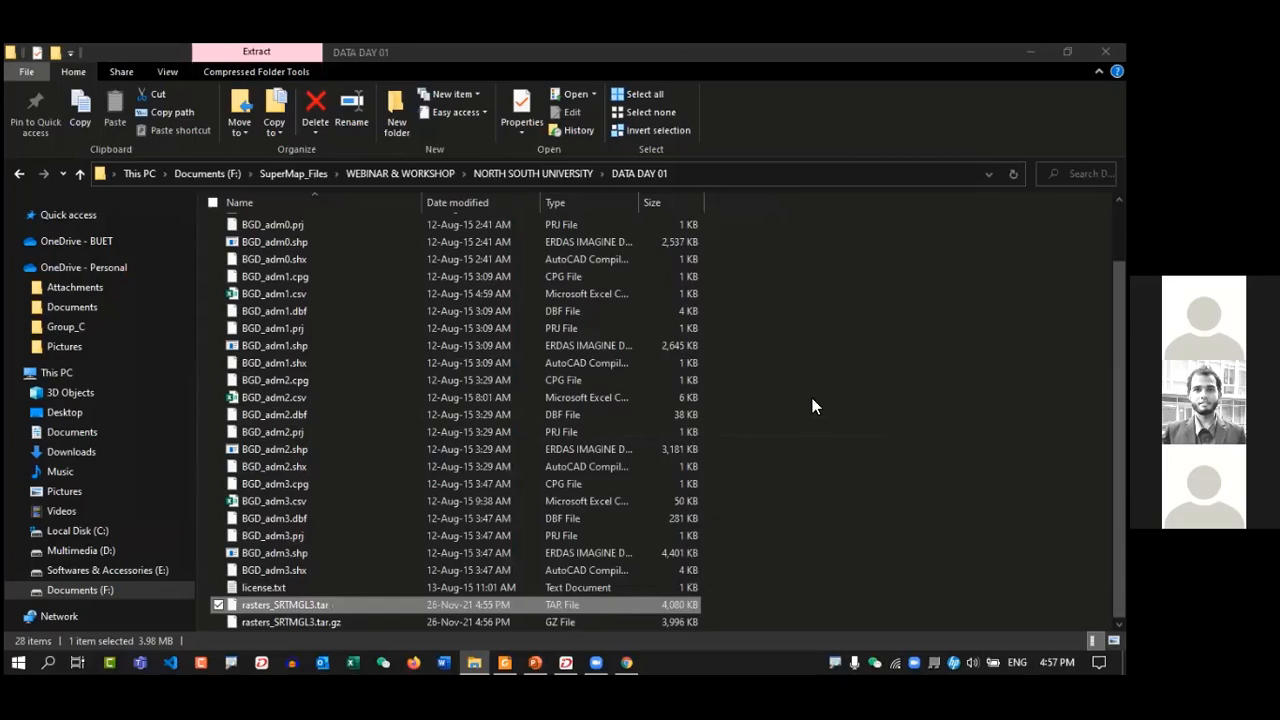
- Preview the extracted output_SRTMGL3.tif image, close the viewer and review the files in DATA DAY 01
click(345, 587)
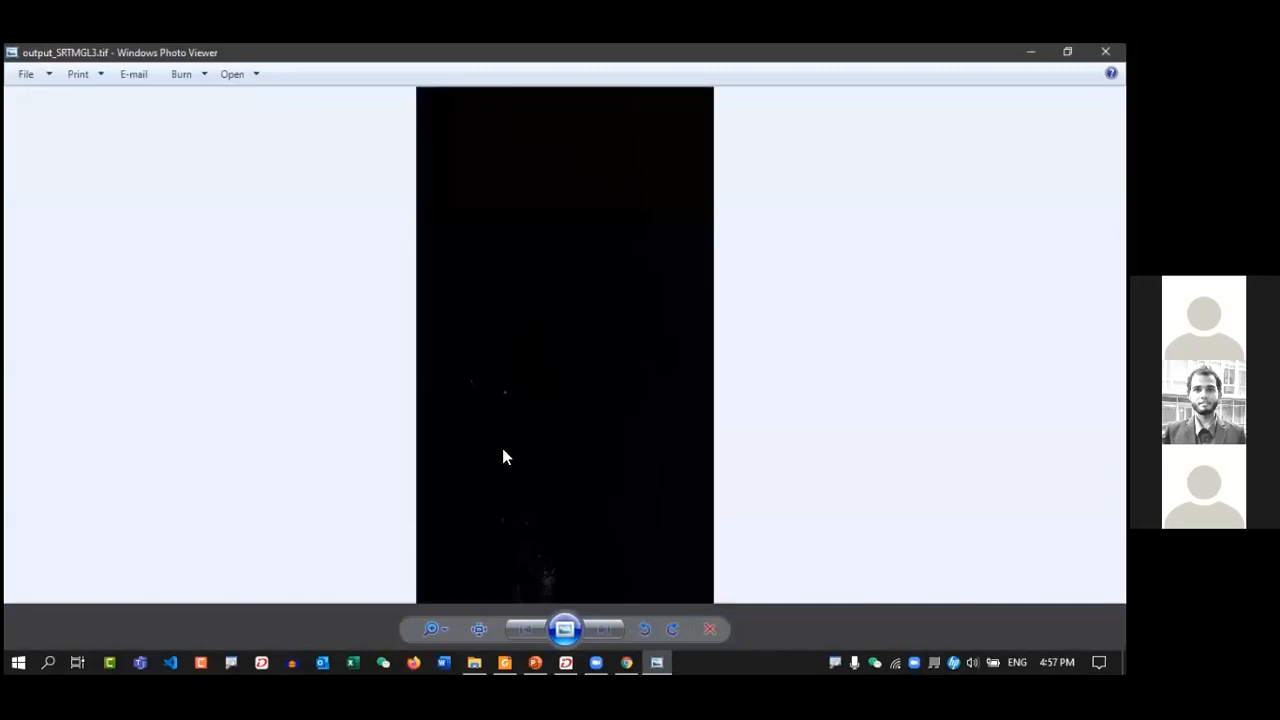
click(1105, 51)
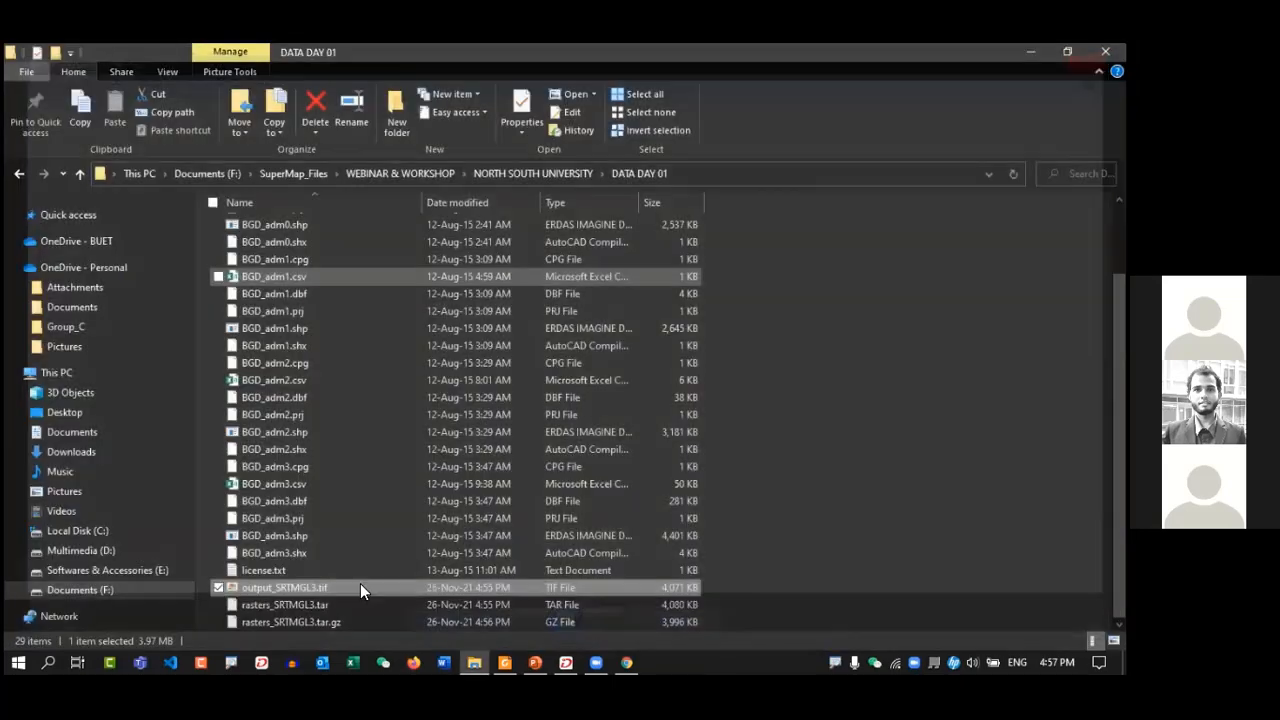
scroll(400, 540, up, 2)
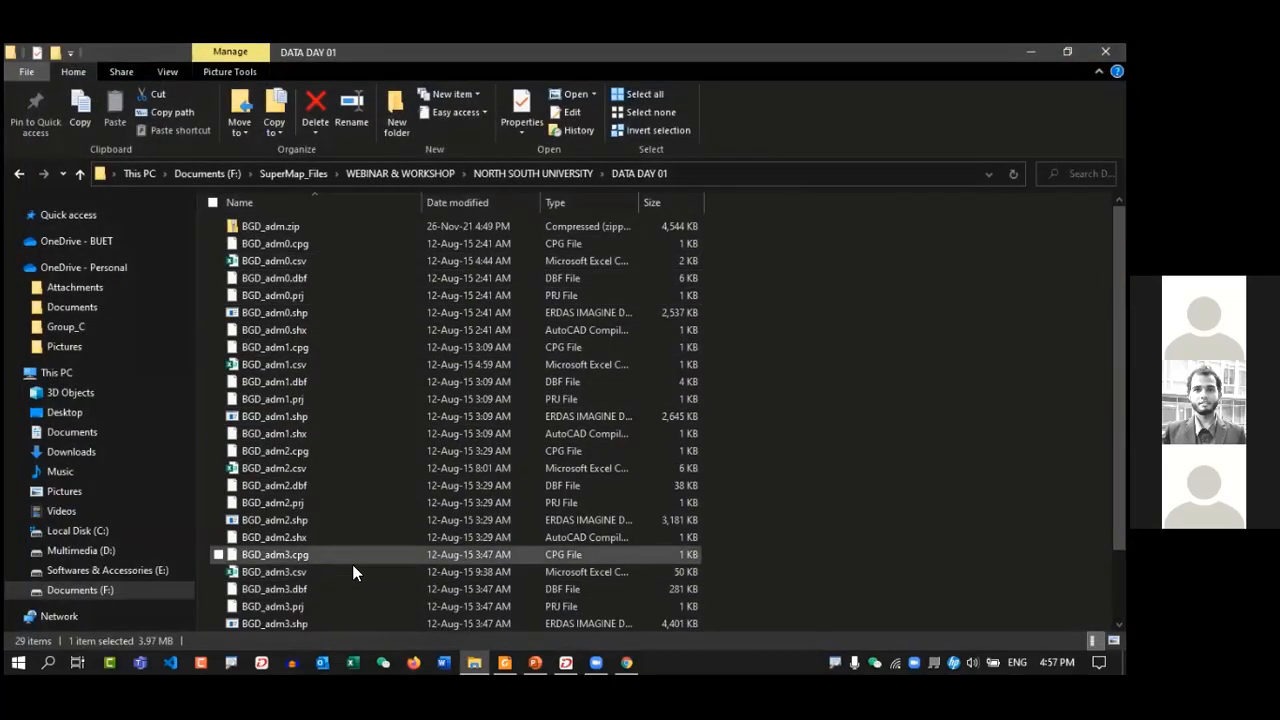
scroll(352, 564, down, 2)
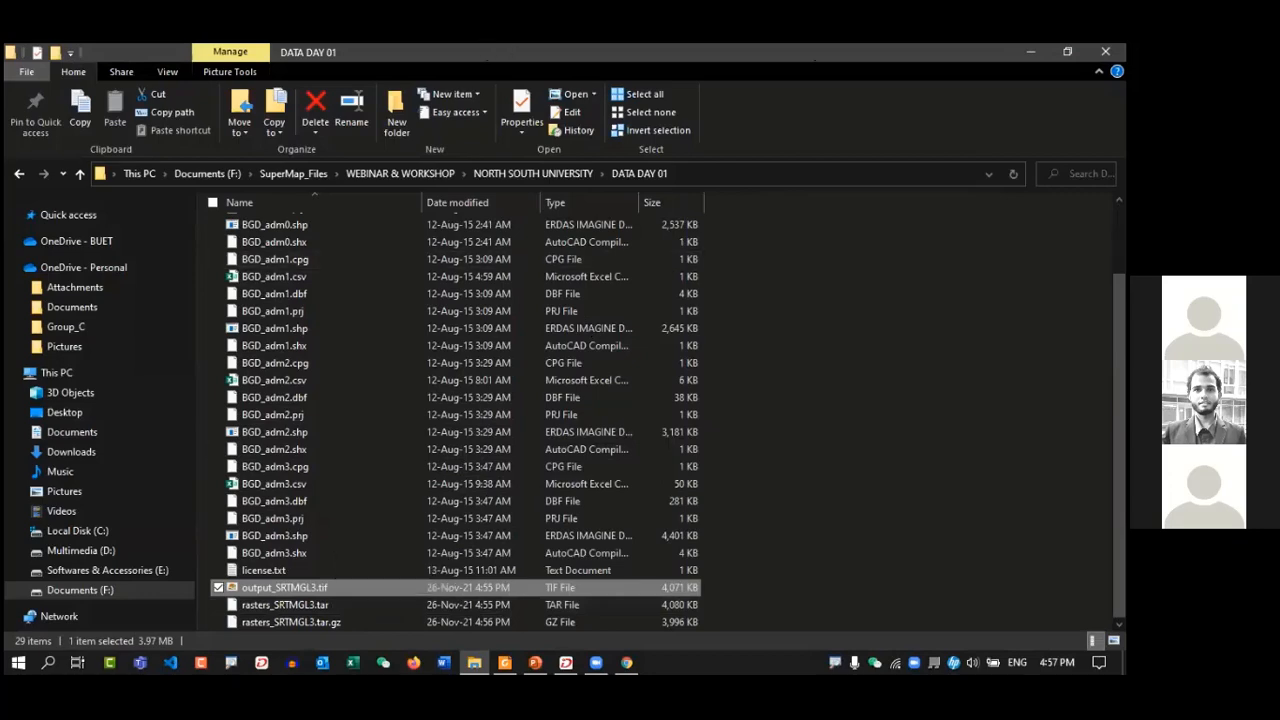
- Minimize the file window, switch to the PowerPoint slide show and advance to the IMPORT & EXPORT slide
click(1030, 51)
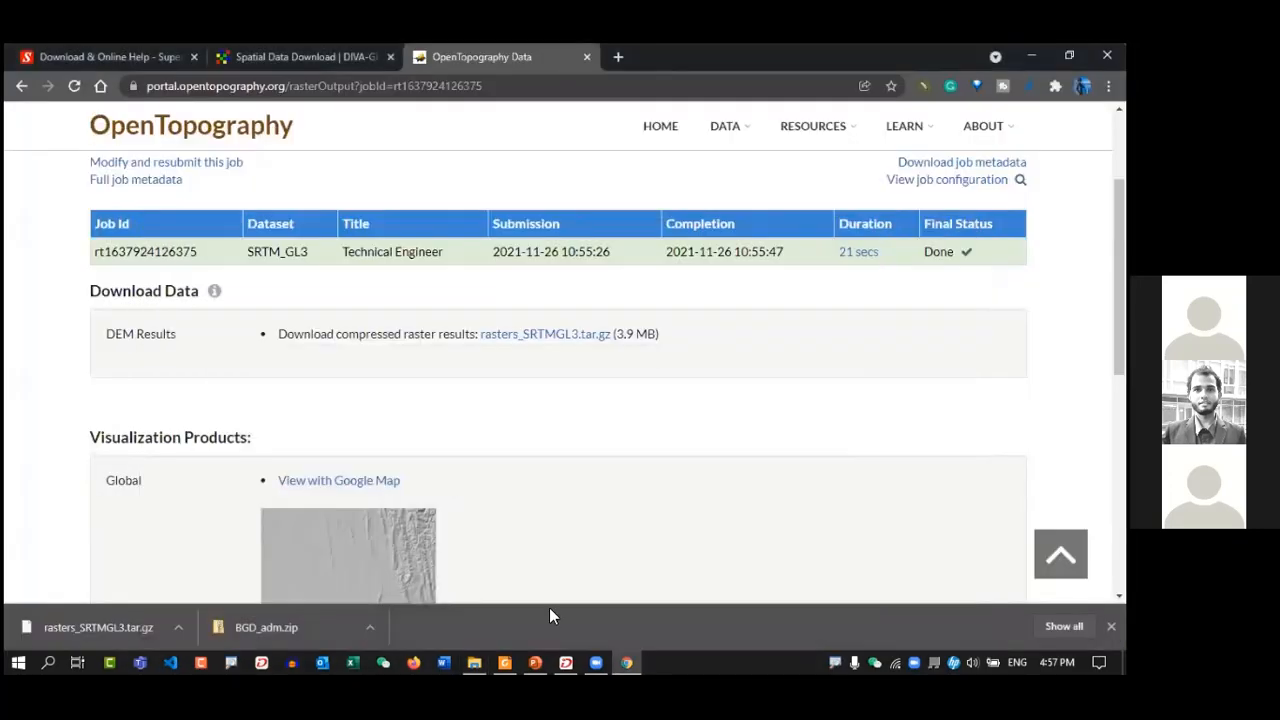
click(535, 660)
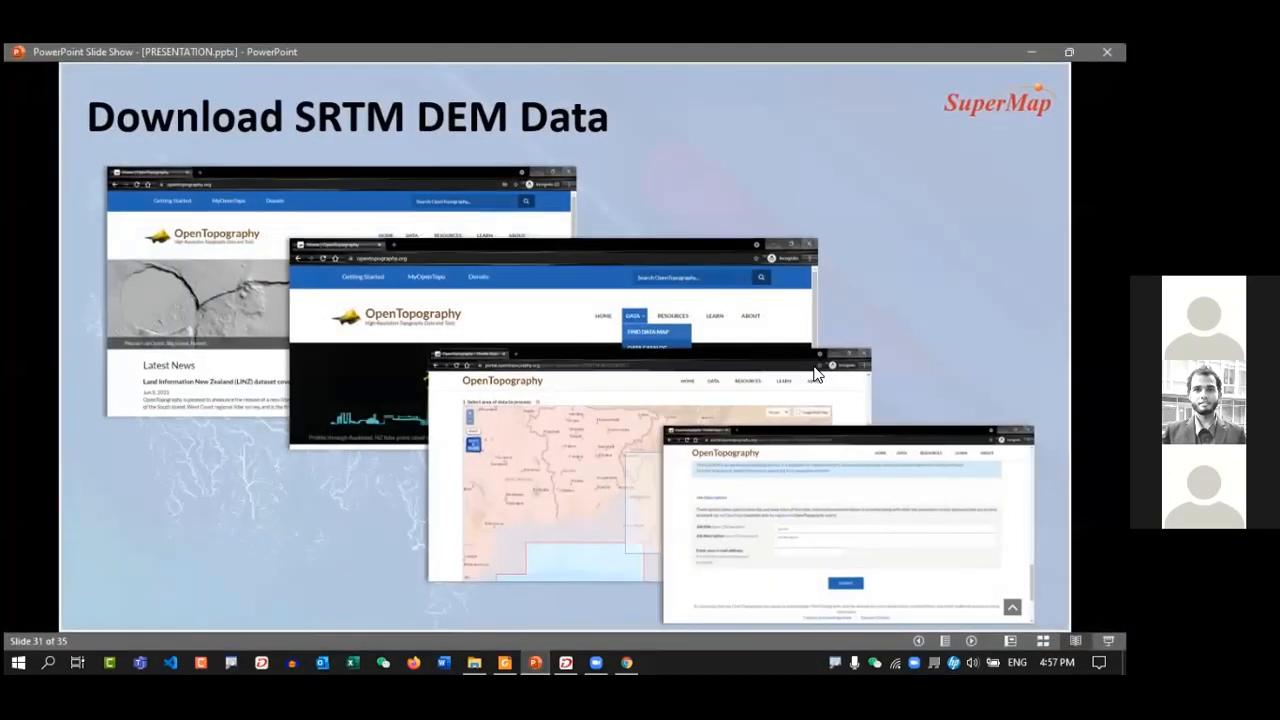
key(Right)
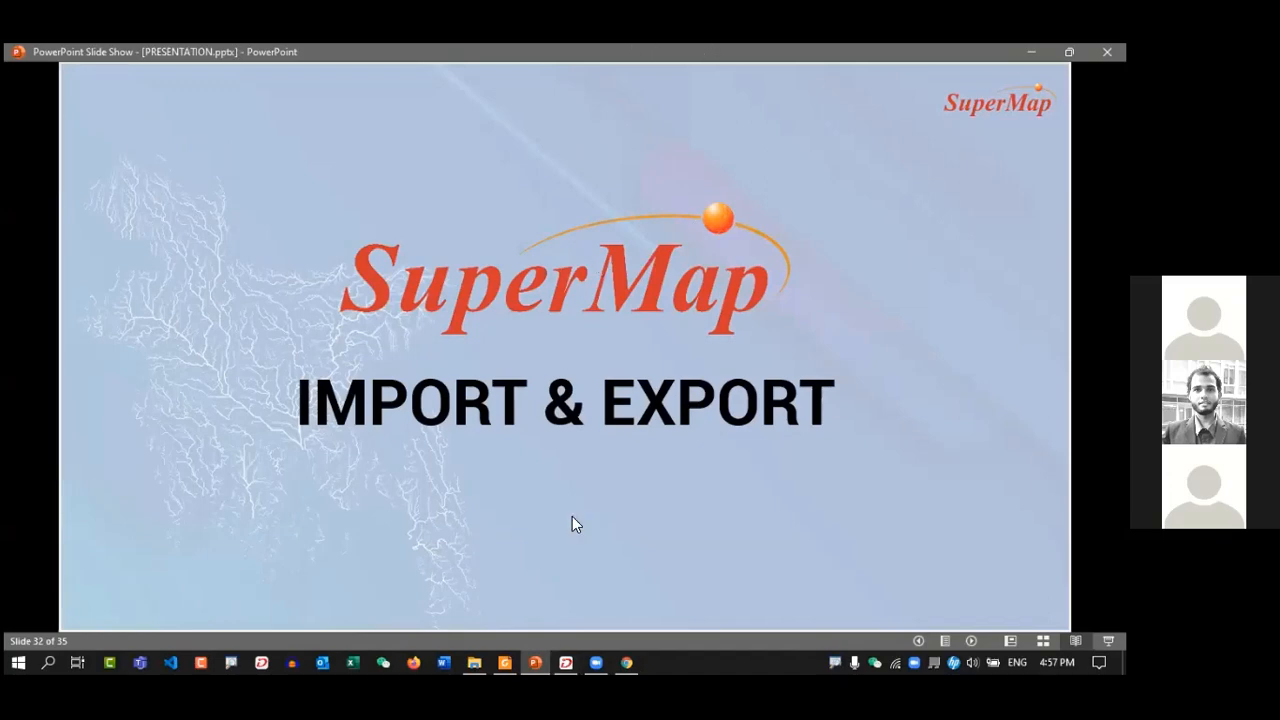
- Switch to SuperMap iDesktopX, close the Untitled Model without saving and widen the Workspace Manager
click(565, 660)
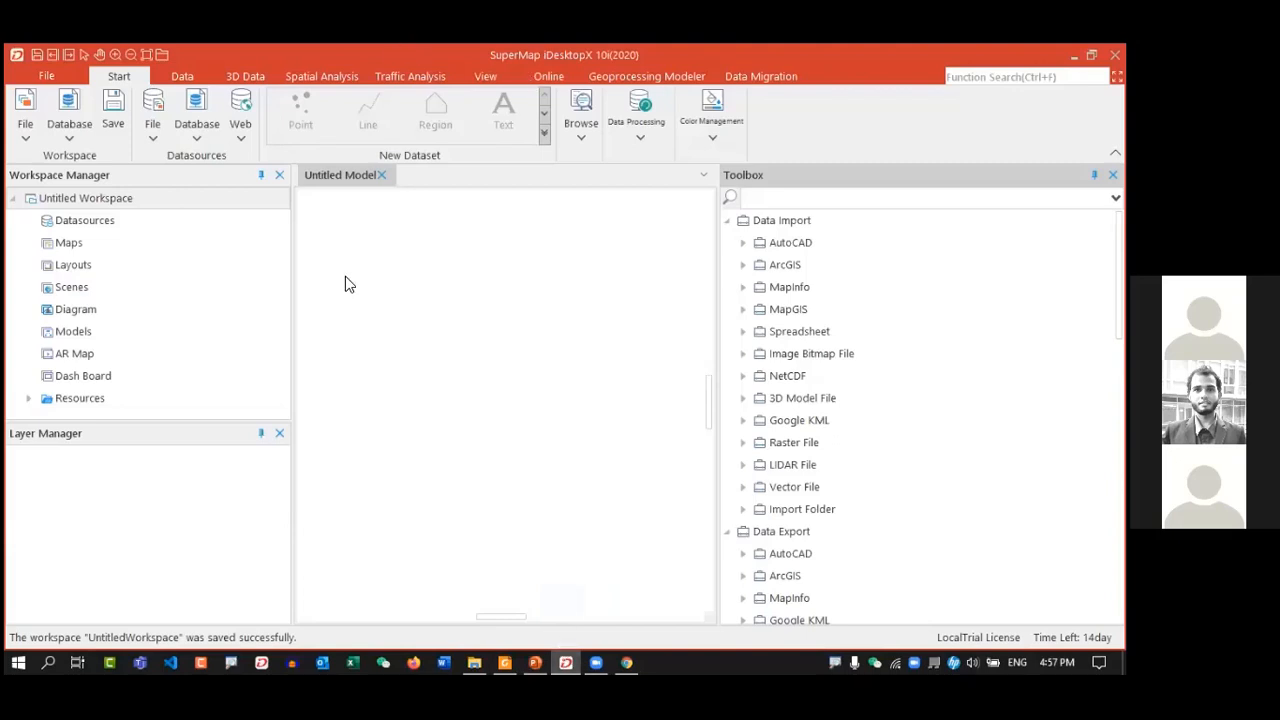
drag(289, 347, 240, 347)
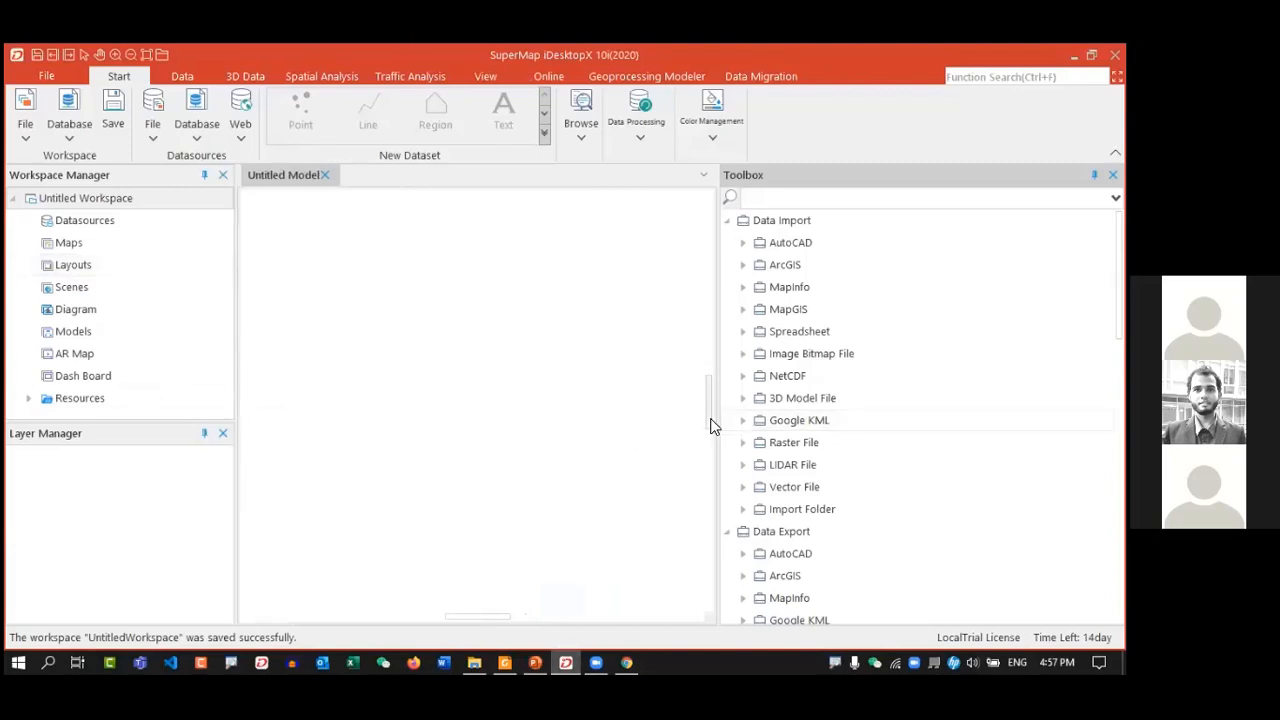
click(325, 176)
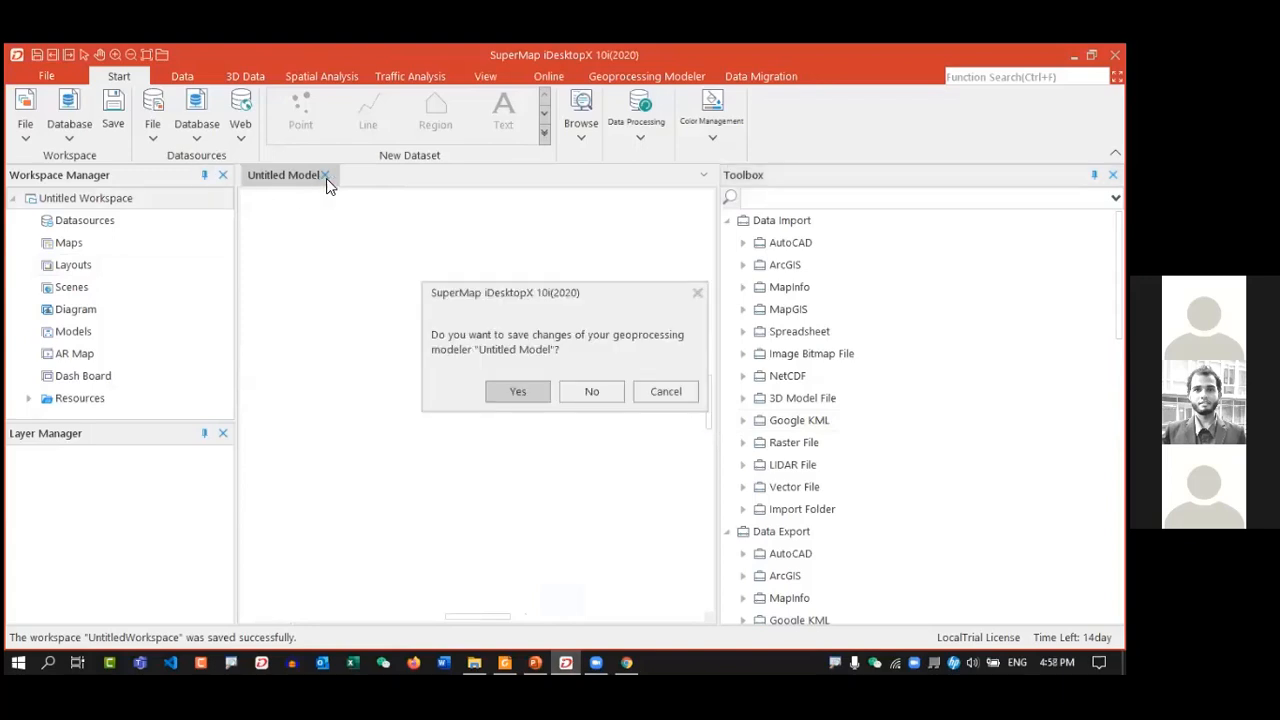
click(598, 388)
drag(235, 360, 345, 362)
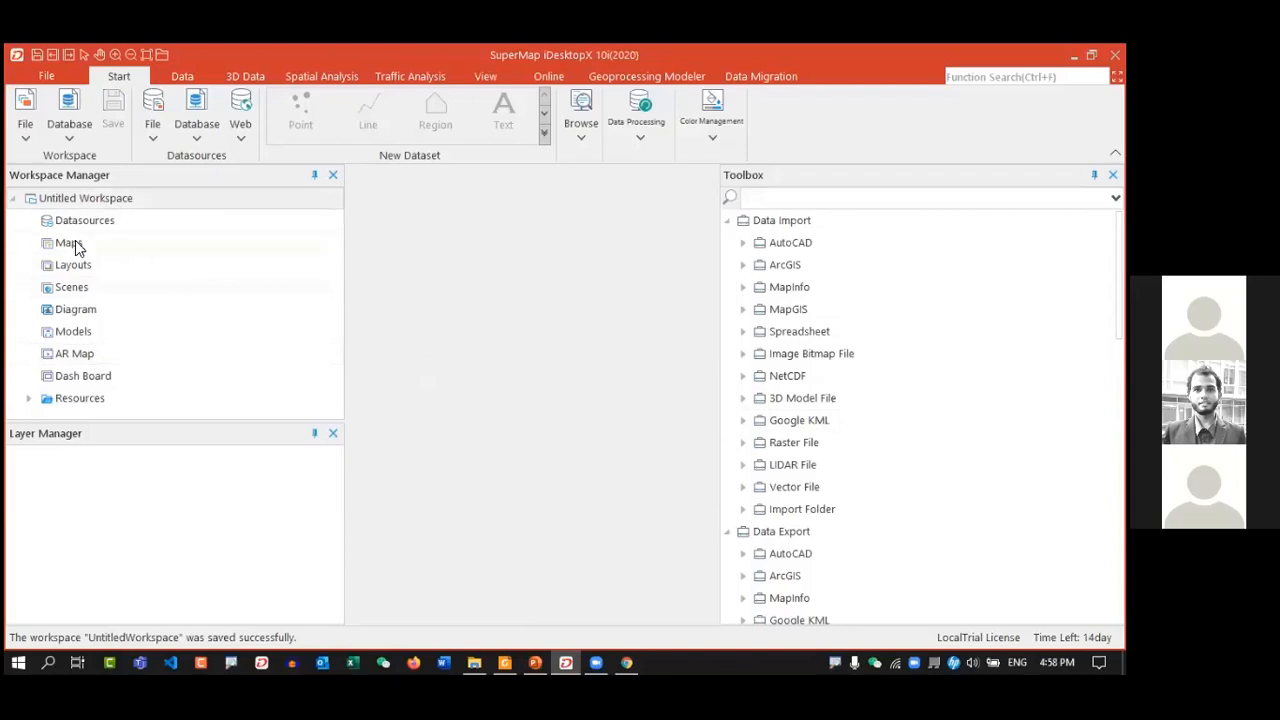
- Start a new file datasource in the untitled workspace and browse to the SuperMap_Files folder as its location
click(100, 199)
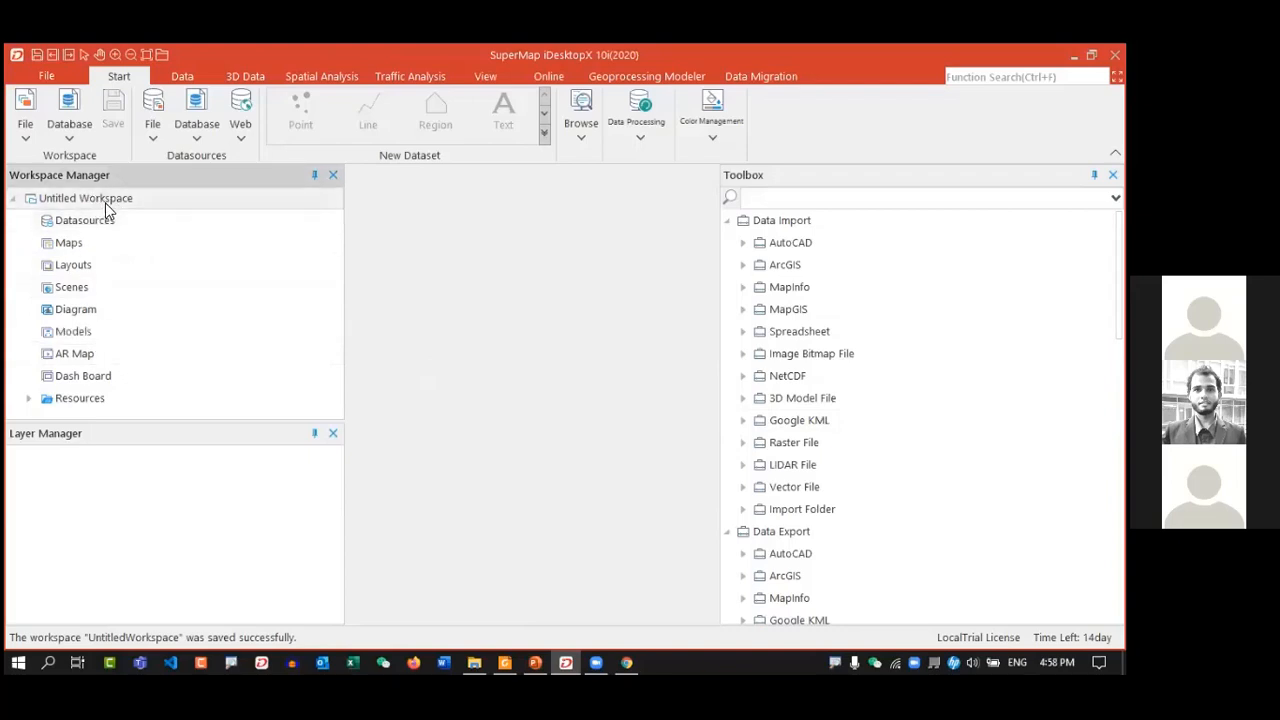
click(127, 222)
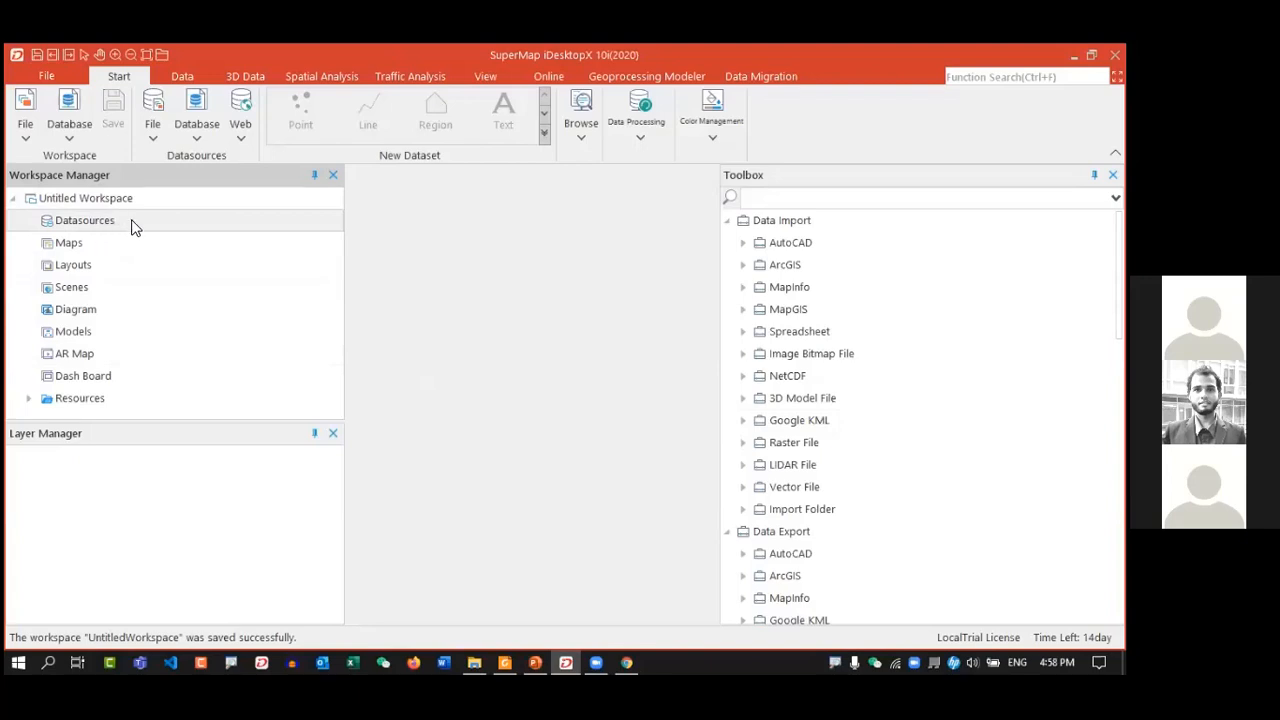
right_click(134, 227)
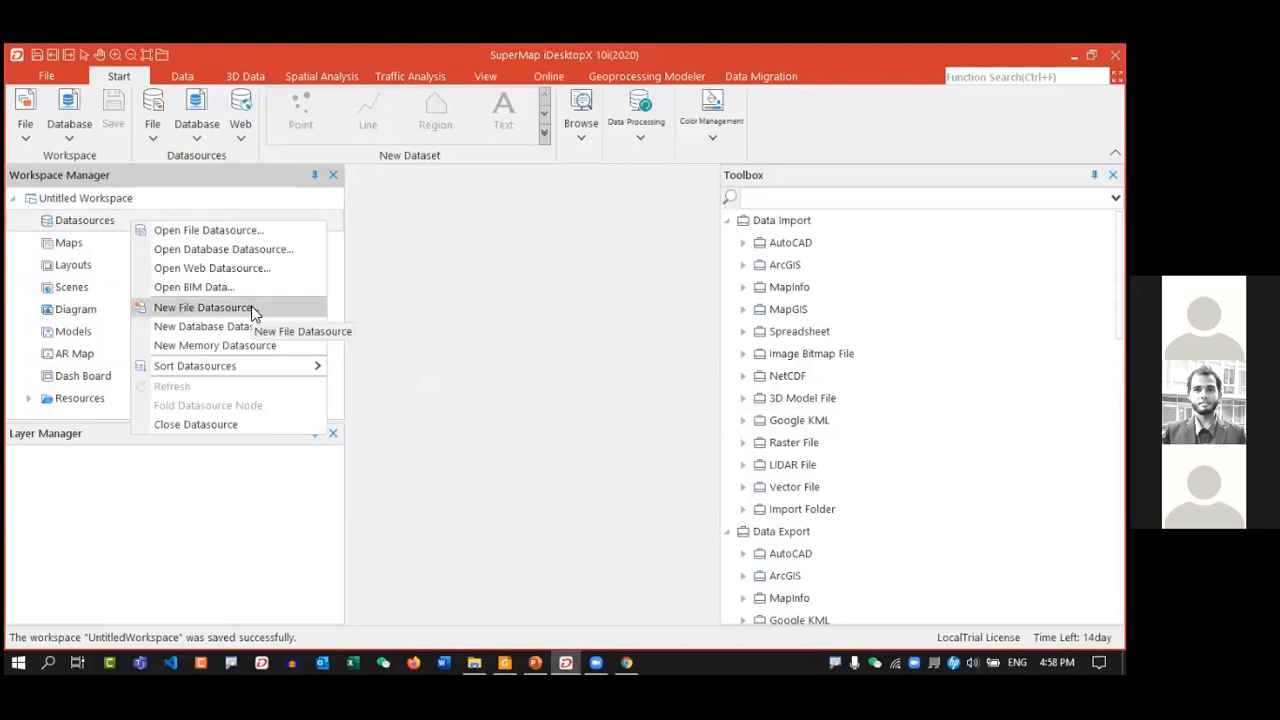
right_click(97, 228)
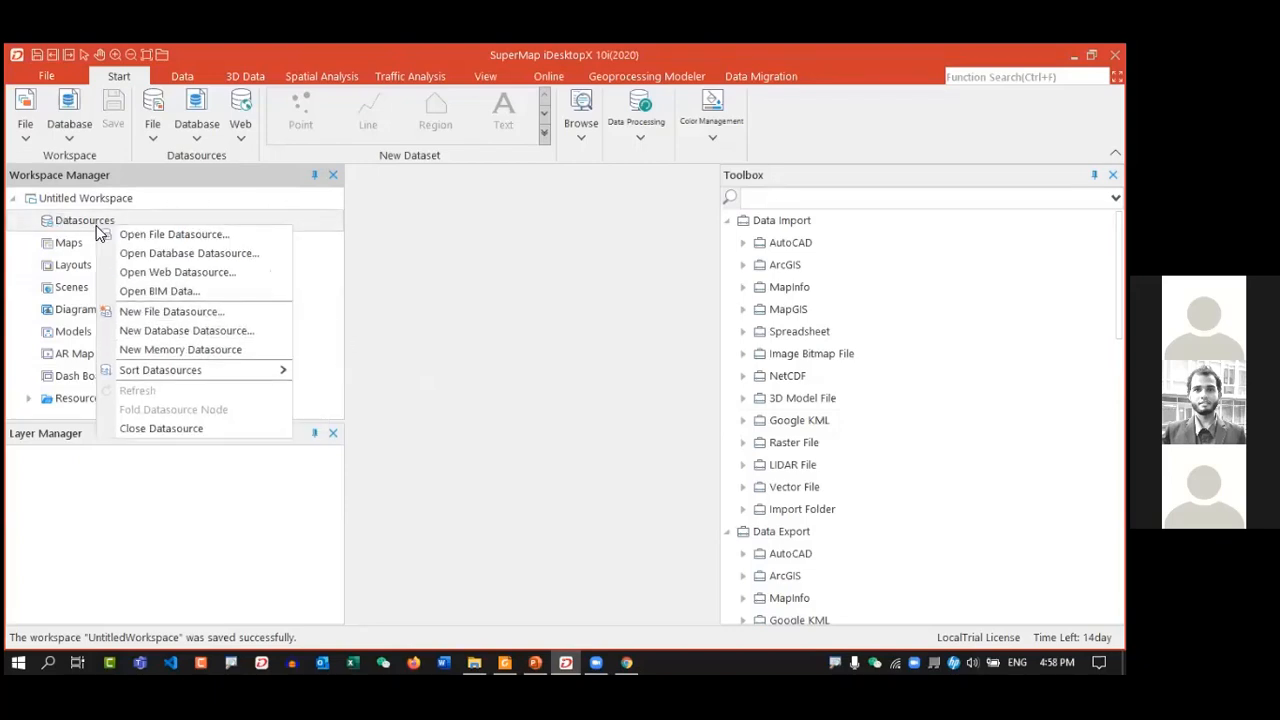
click(195, 316)
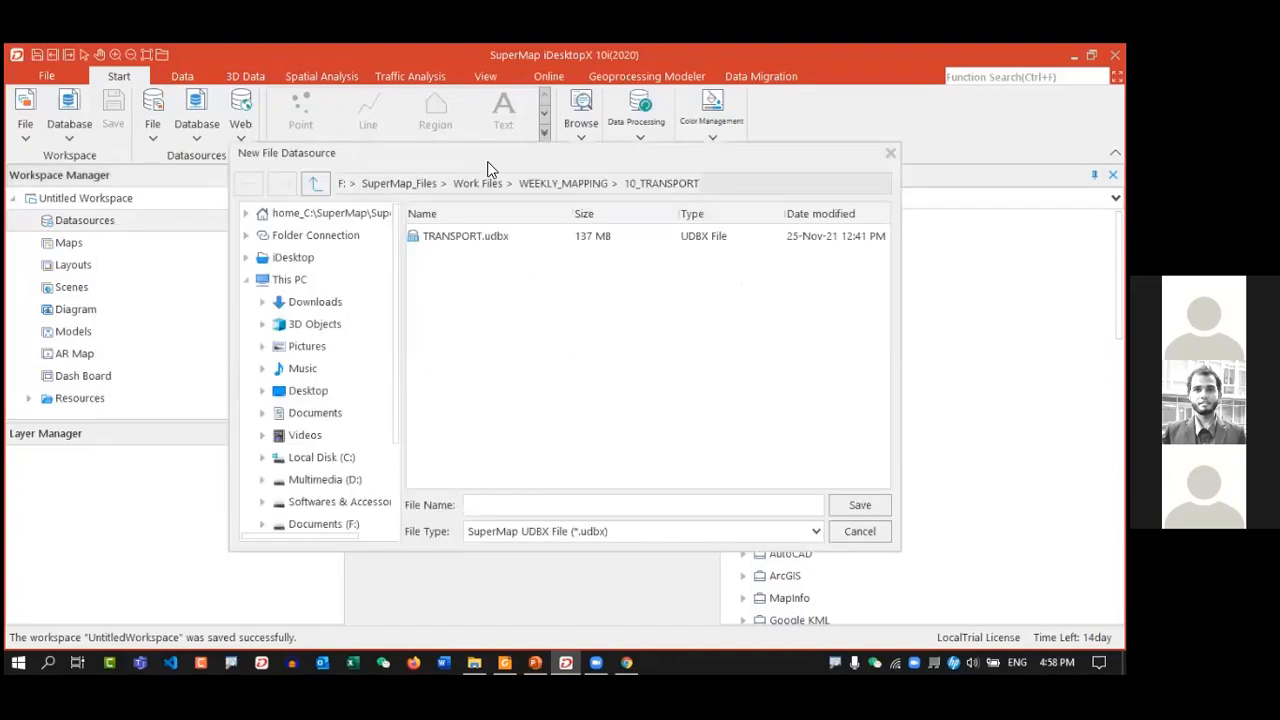
click(402, 160)
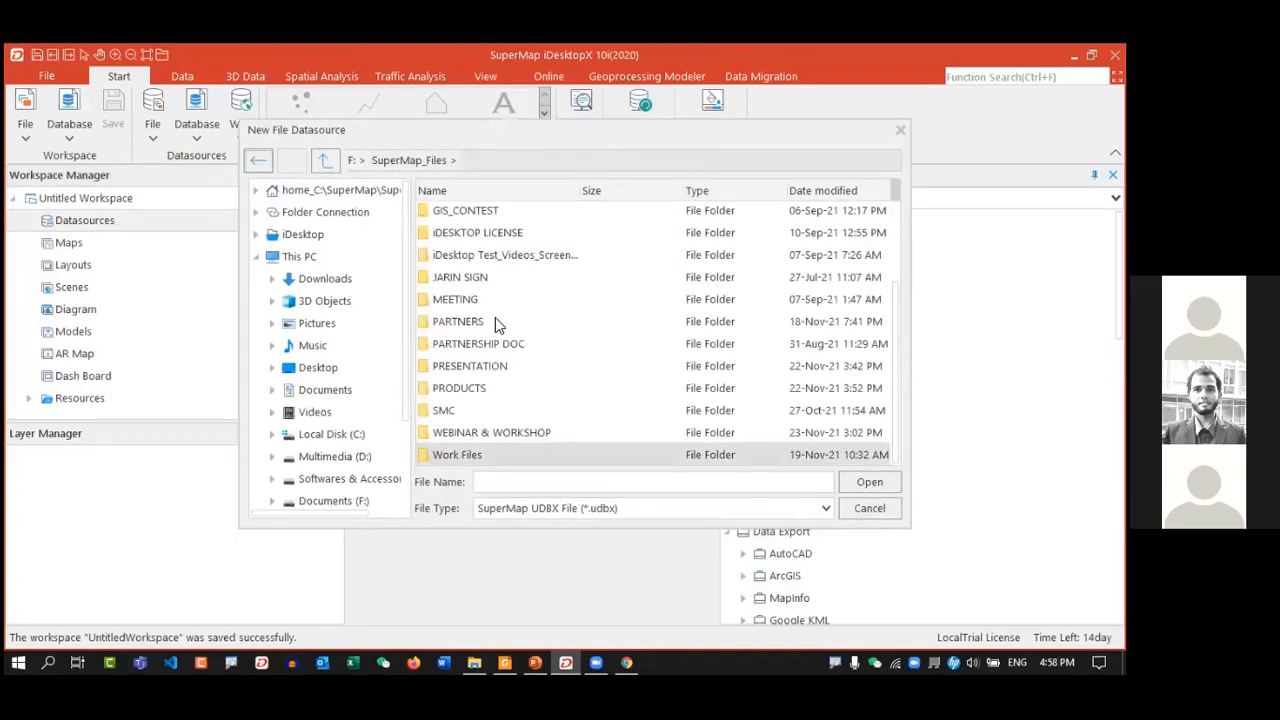
- Create a UDBX file datasource named DATA_IMPORT_EXPORT in WEBINAR & WORKSHOP > NORTH SOUTH UNIVERSITY > DATA DAY 01
double_click(520, 432)
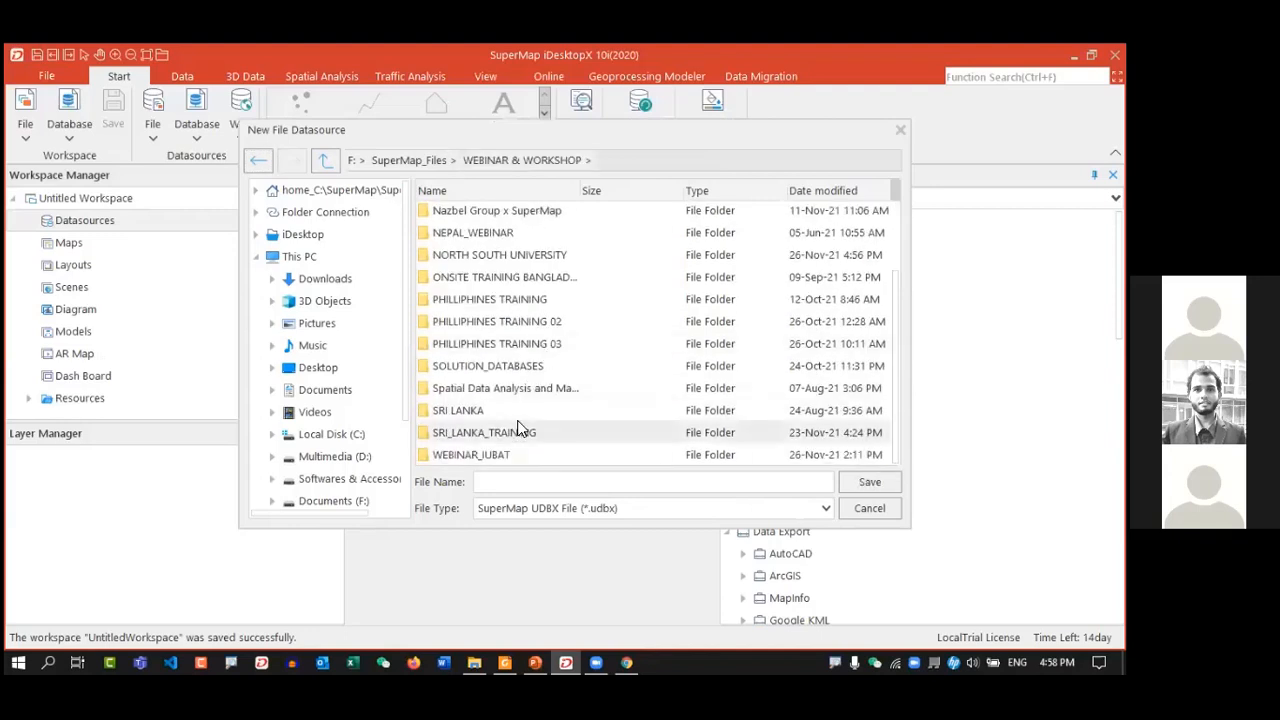
double_click(522, 256)
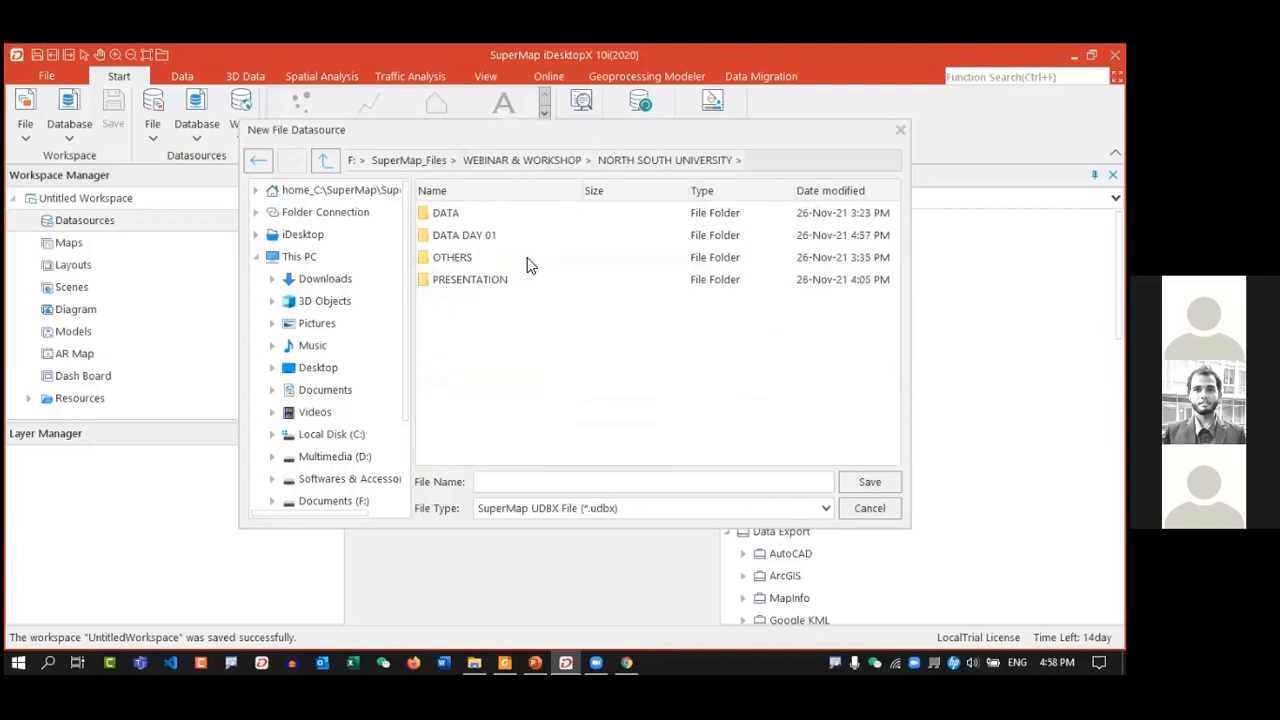
double_click(465, 238)
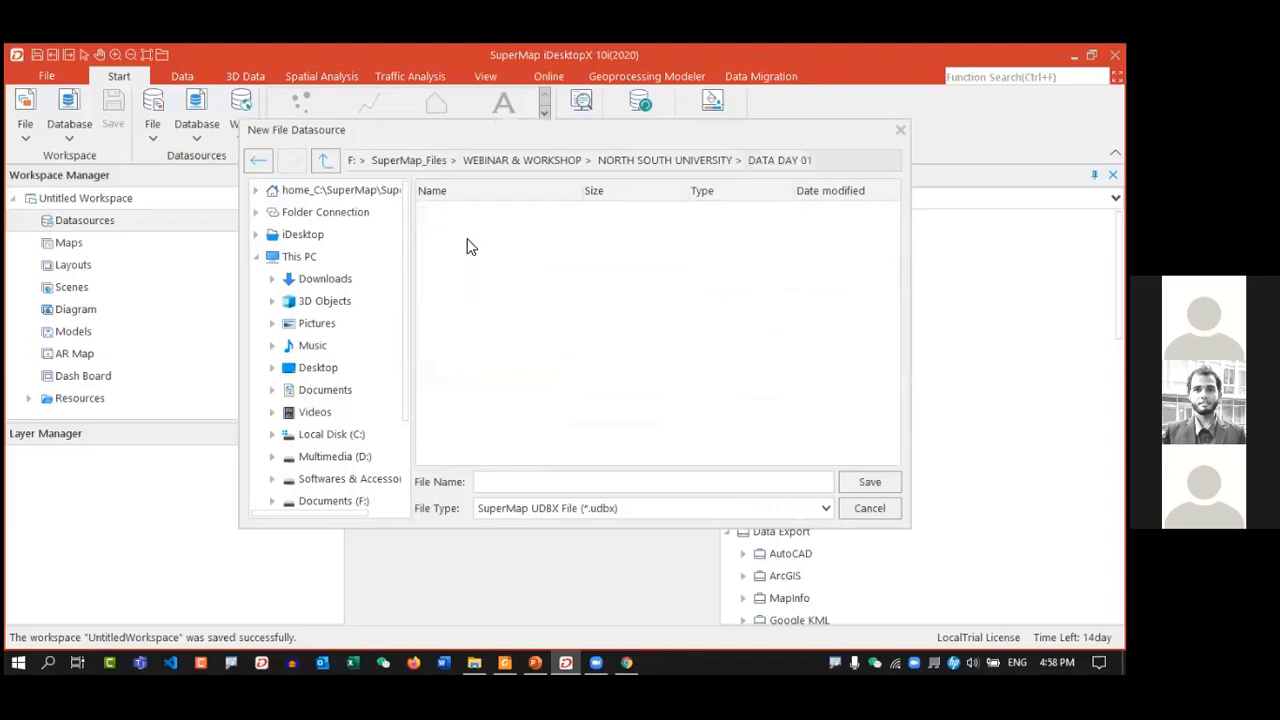
text(DAT)
text(A_IMPORT_EXPORT)
click(537, 508)
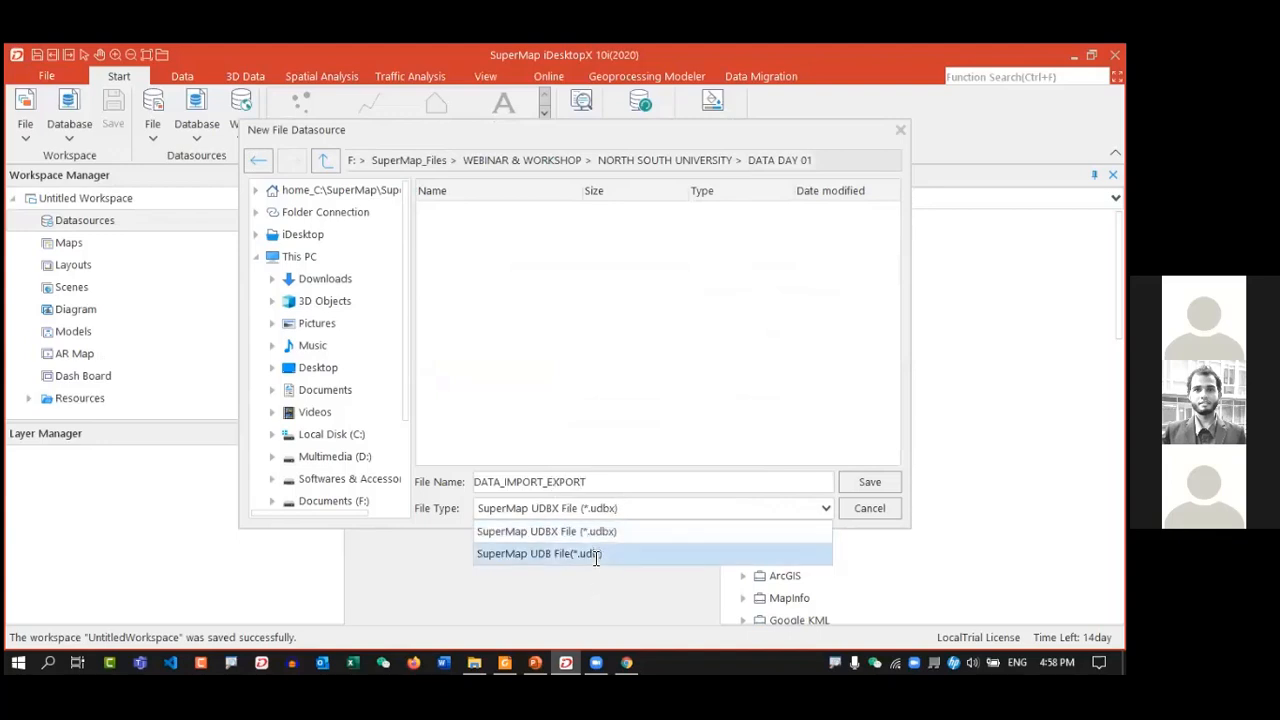
click(589, 531)
click(590, 510)
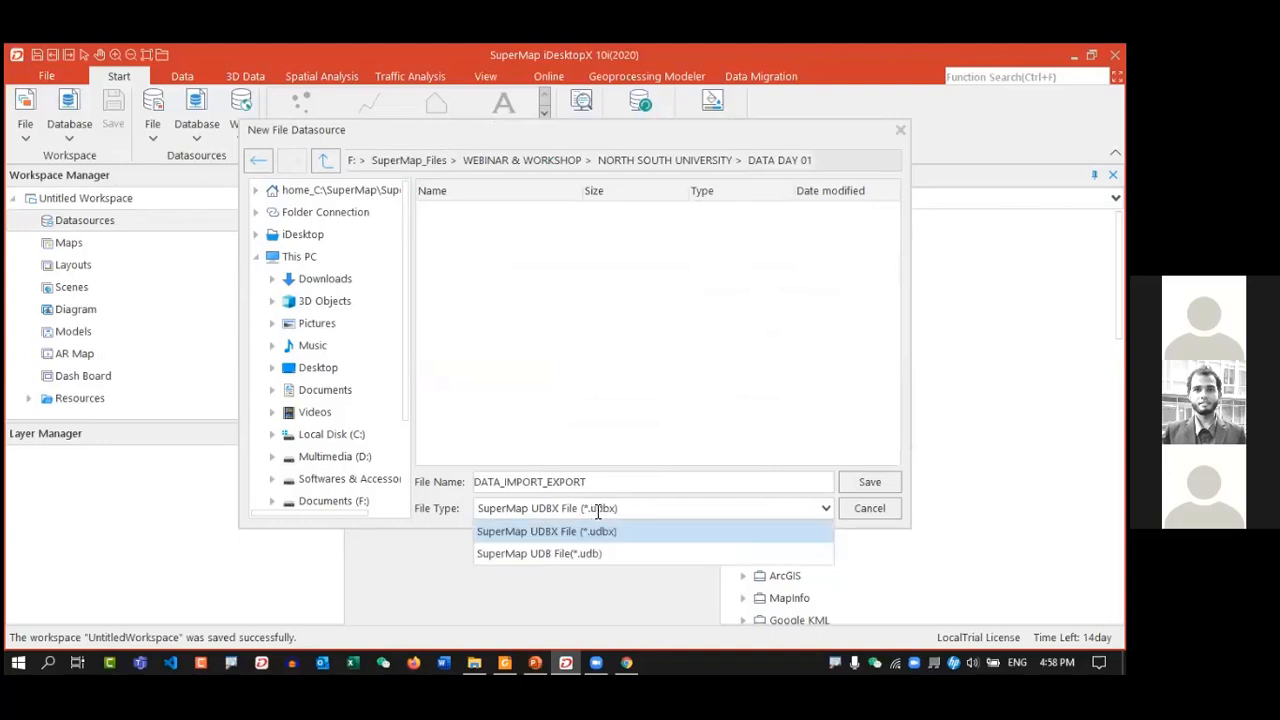
click(598, 511)
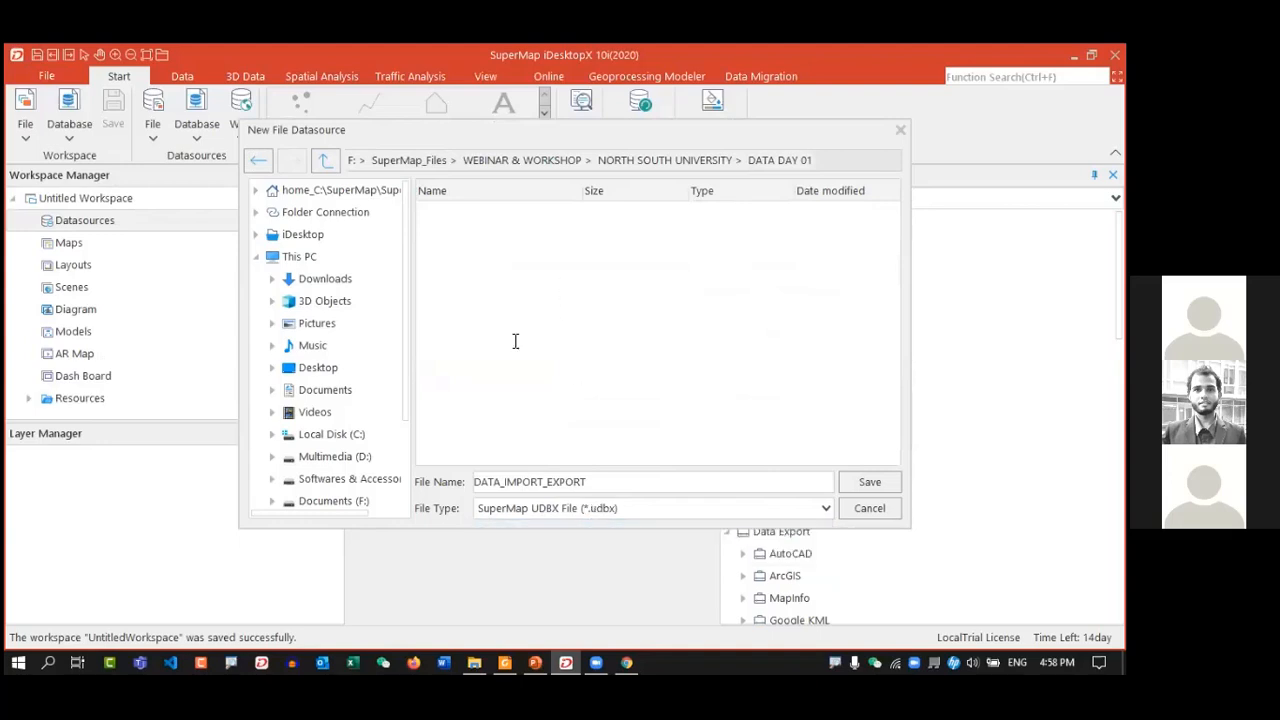
click(866, 481)
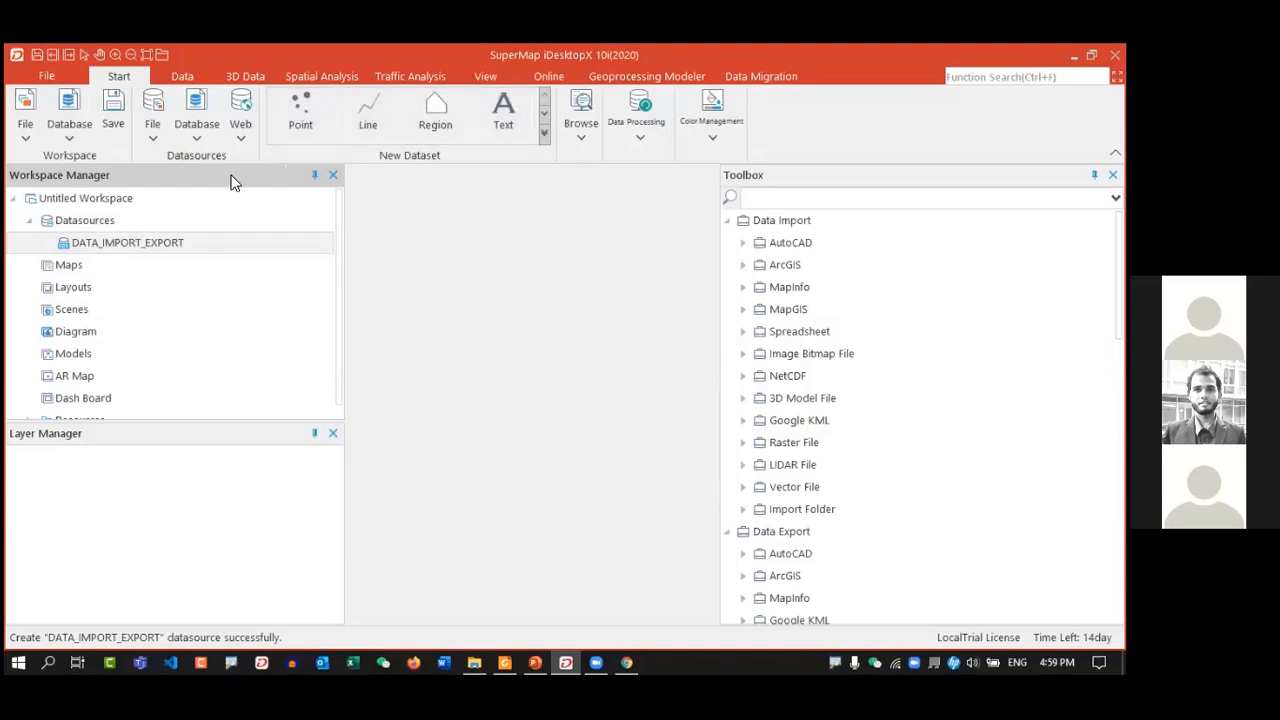
click(544, 136)
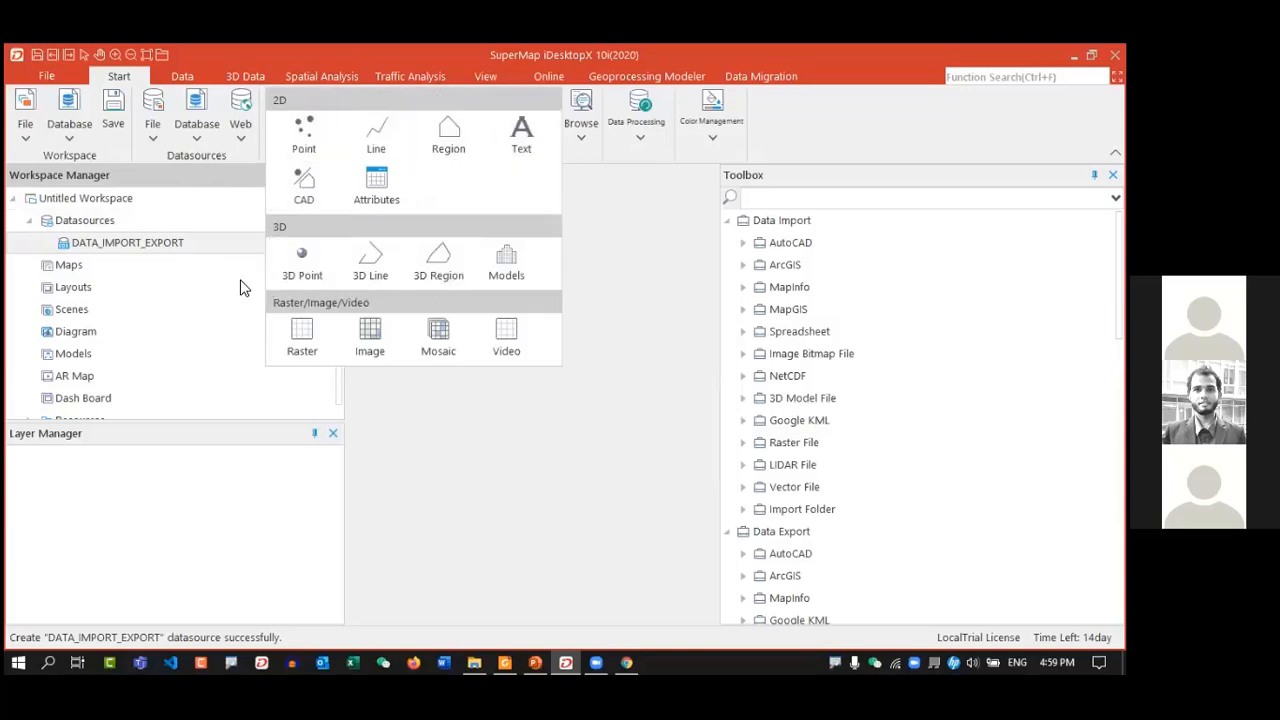
click(148, 250)
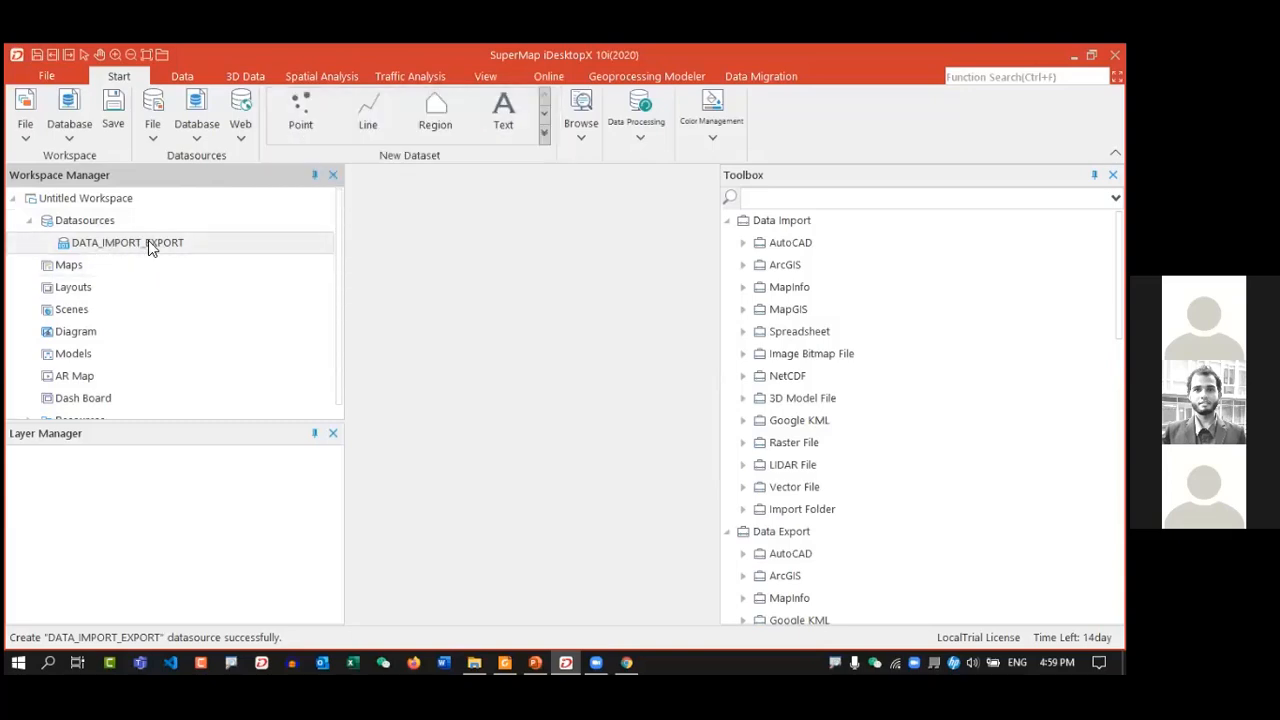
right_click(142, 246)
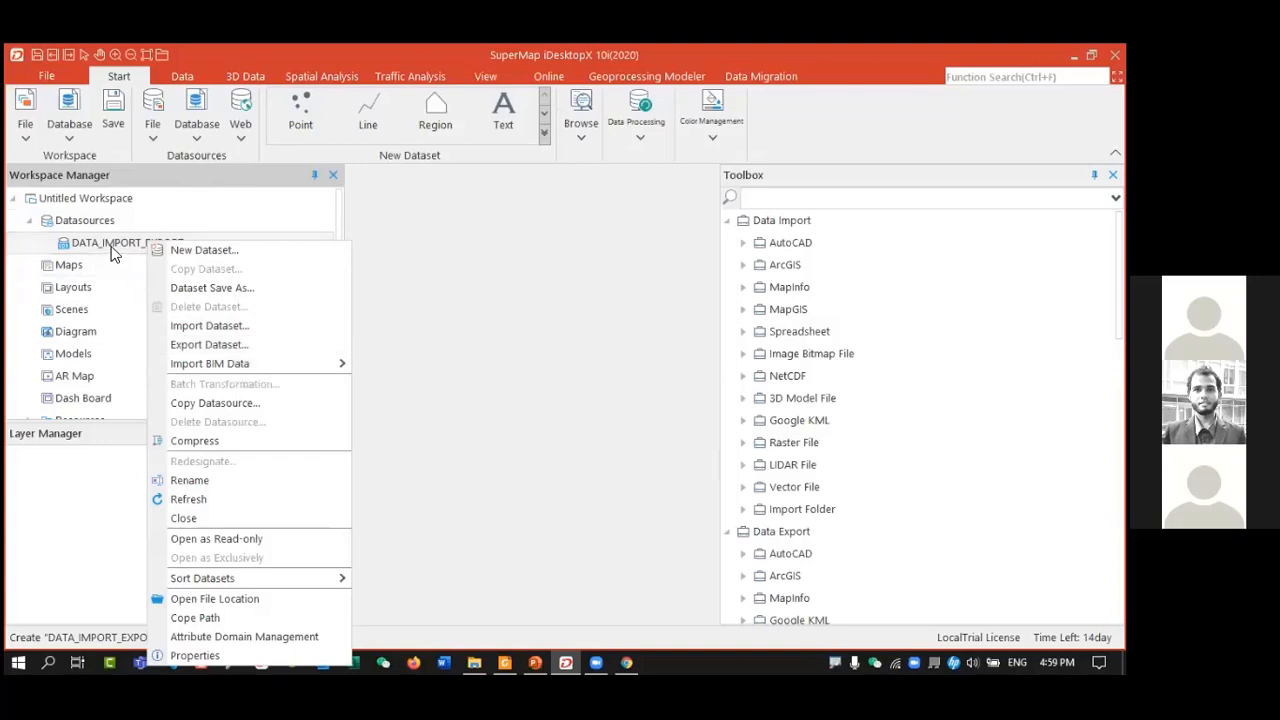
click(397, 43)
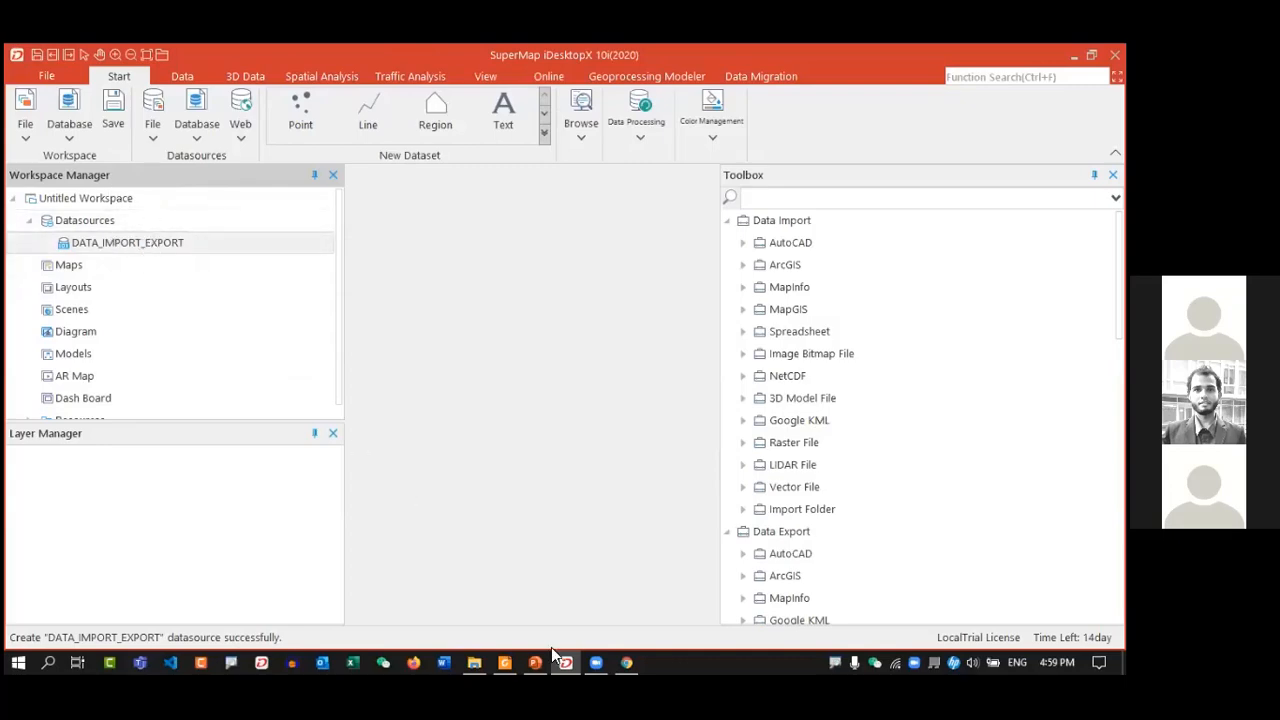
click(474, 662)
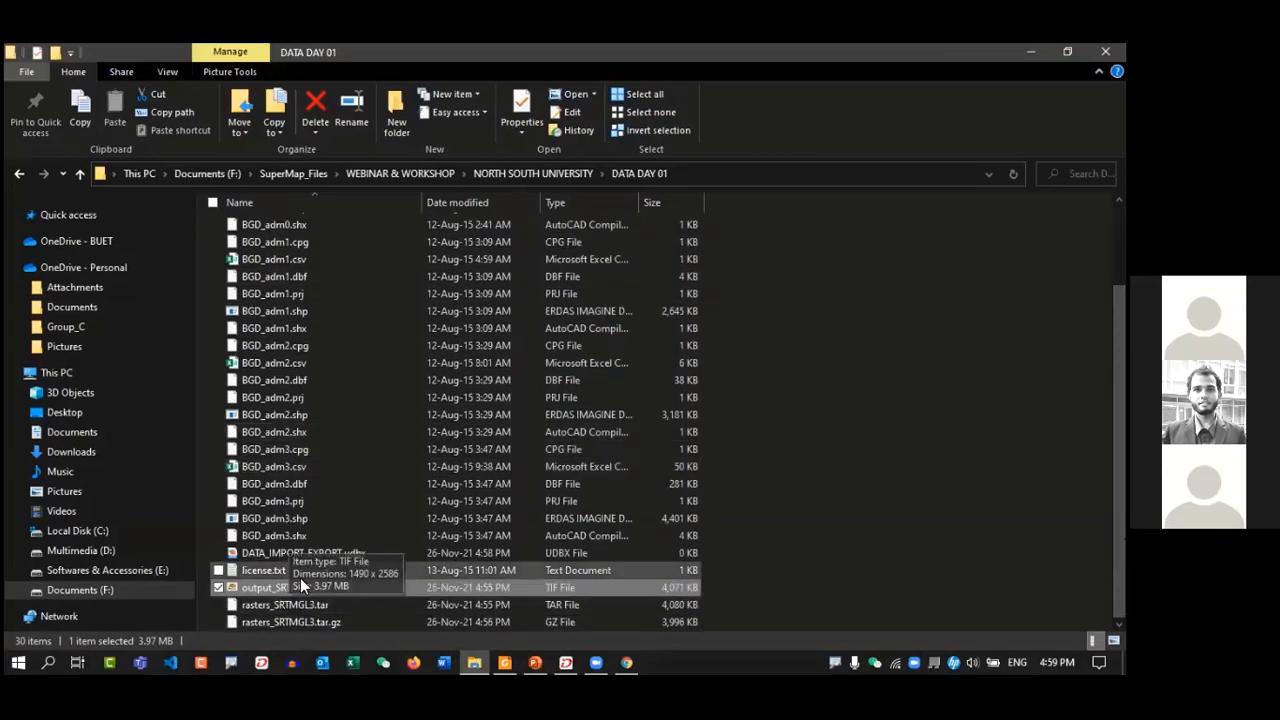
click(1031, 52)
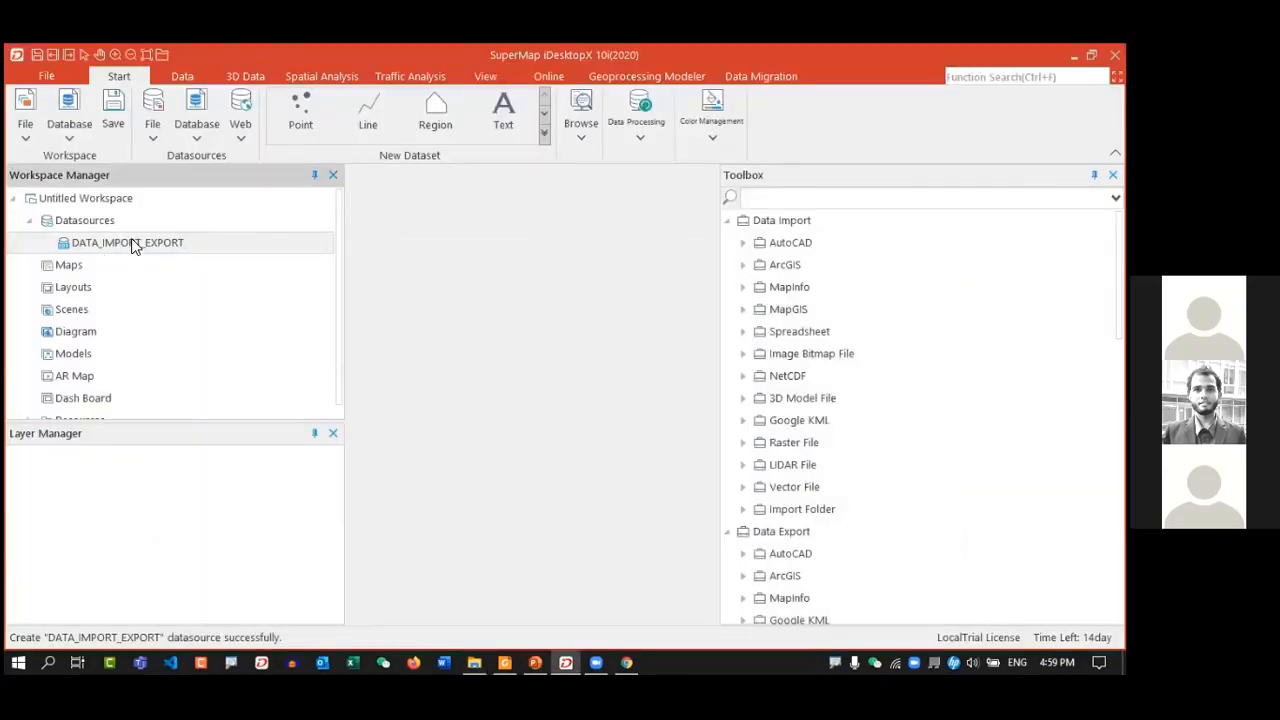
- Start a dataset import into the DATA_IMPORT_EXPORT datasource and open the file selection for adding source files
right_click(130, 243)
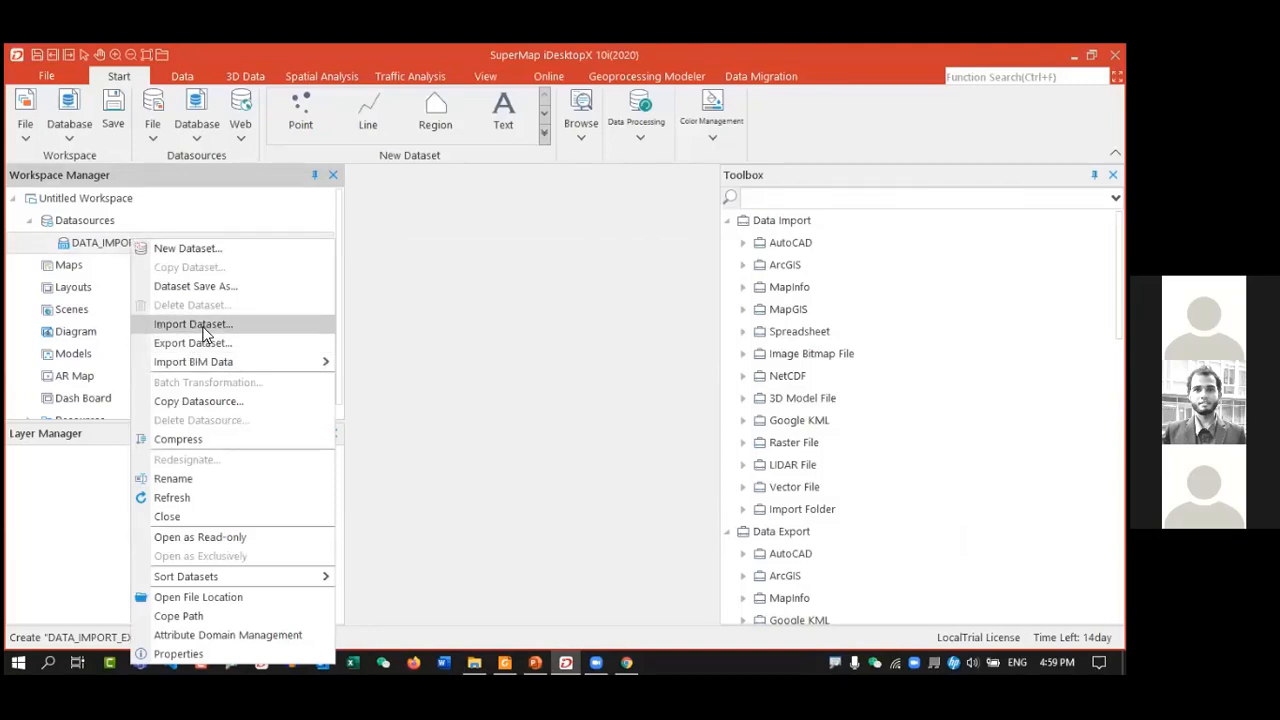
click(253, 326)
mouse_move(493, 106)
mouse_down()
mouse_move(591, 100)
mouse_move(506, 110)
mouse_up()
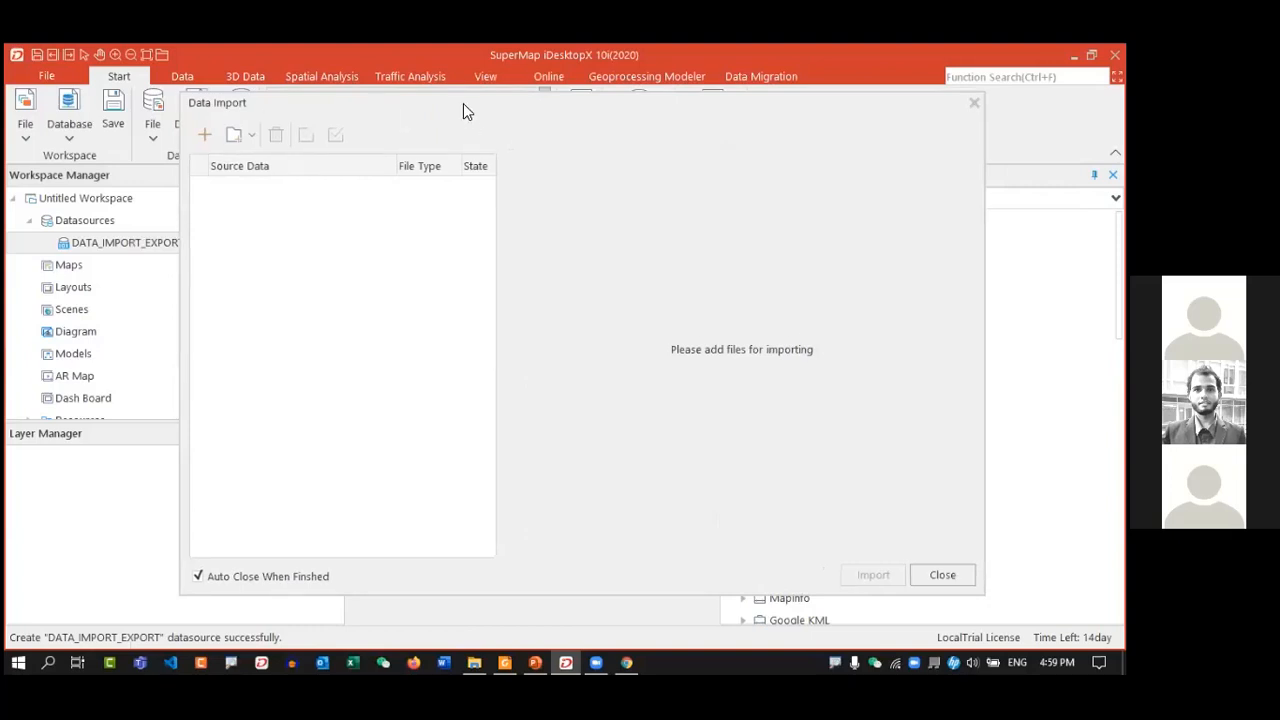
drag(463, 111, 467, 107)
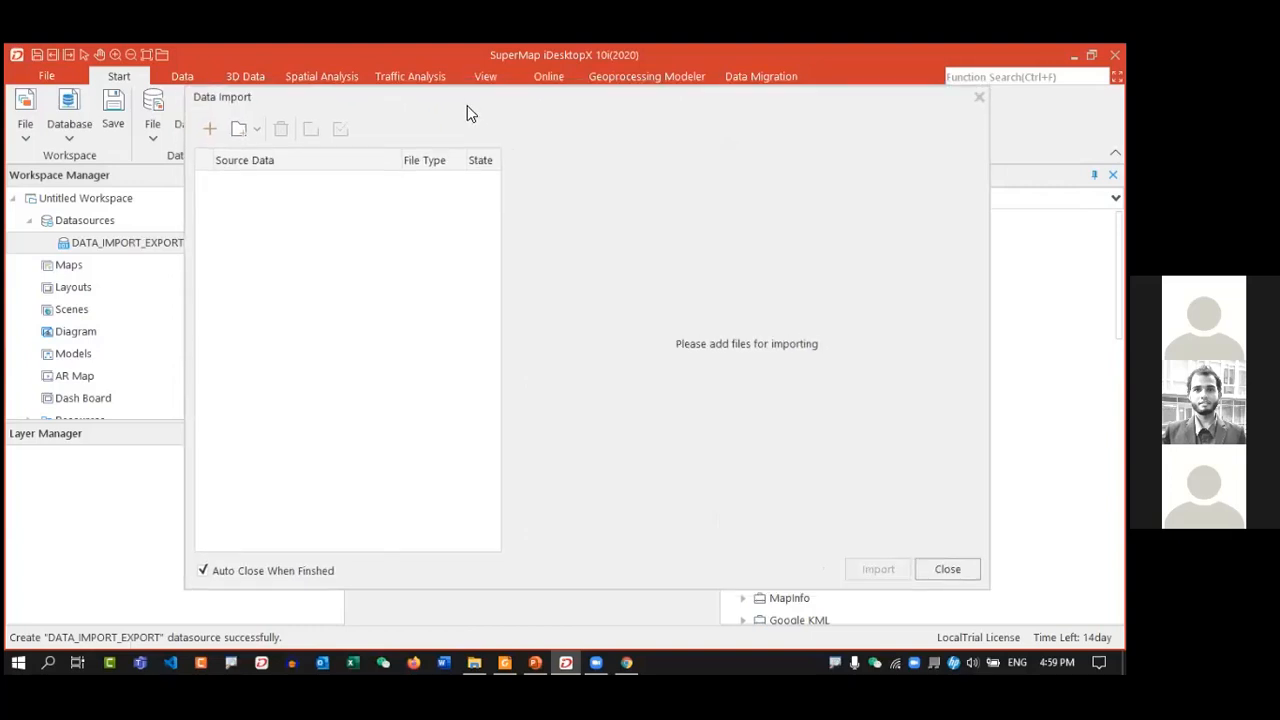
click(208, 136)
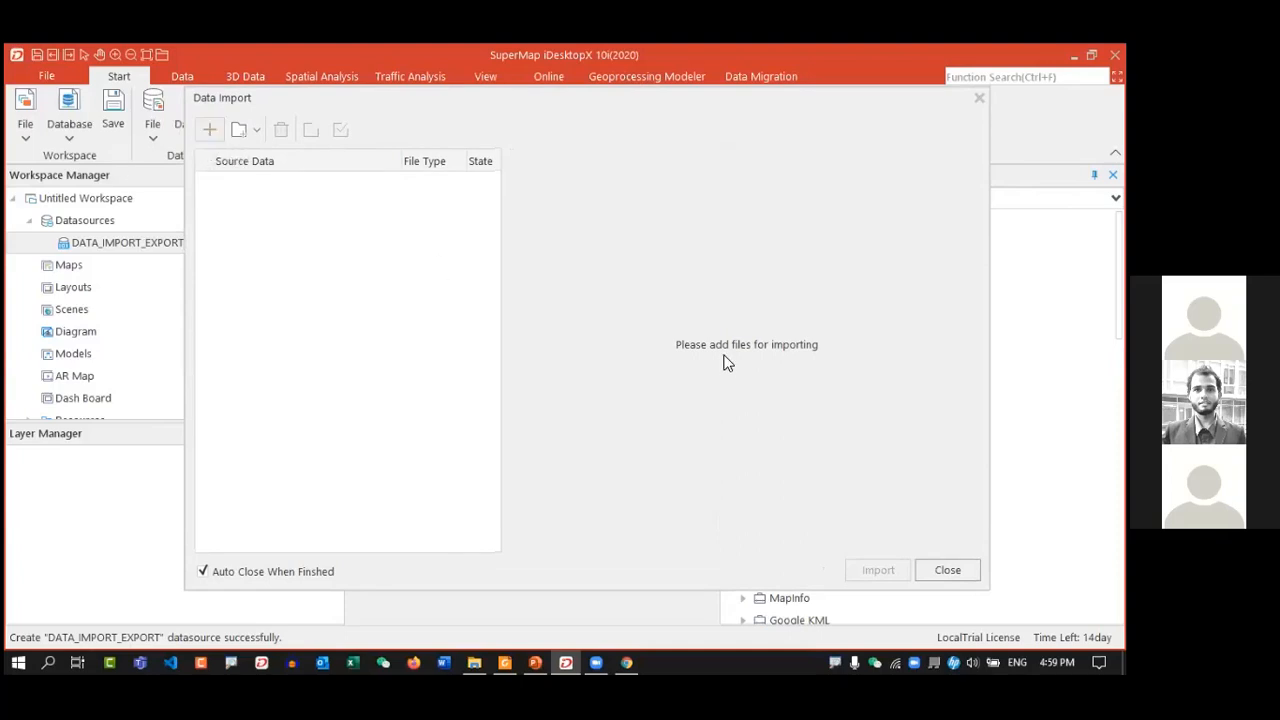
- Browse to SuperMap_Files > WEBINAR & WORKSHOP > NORTH SOUTH UNIVERSITY > DATA DAY 01 with the file type kept at All File(*.*)
click(520, 538)
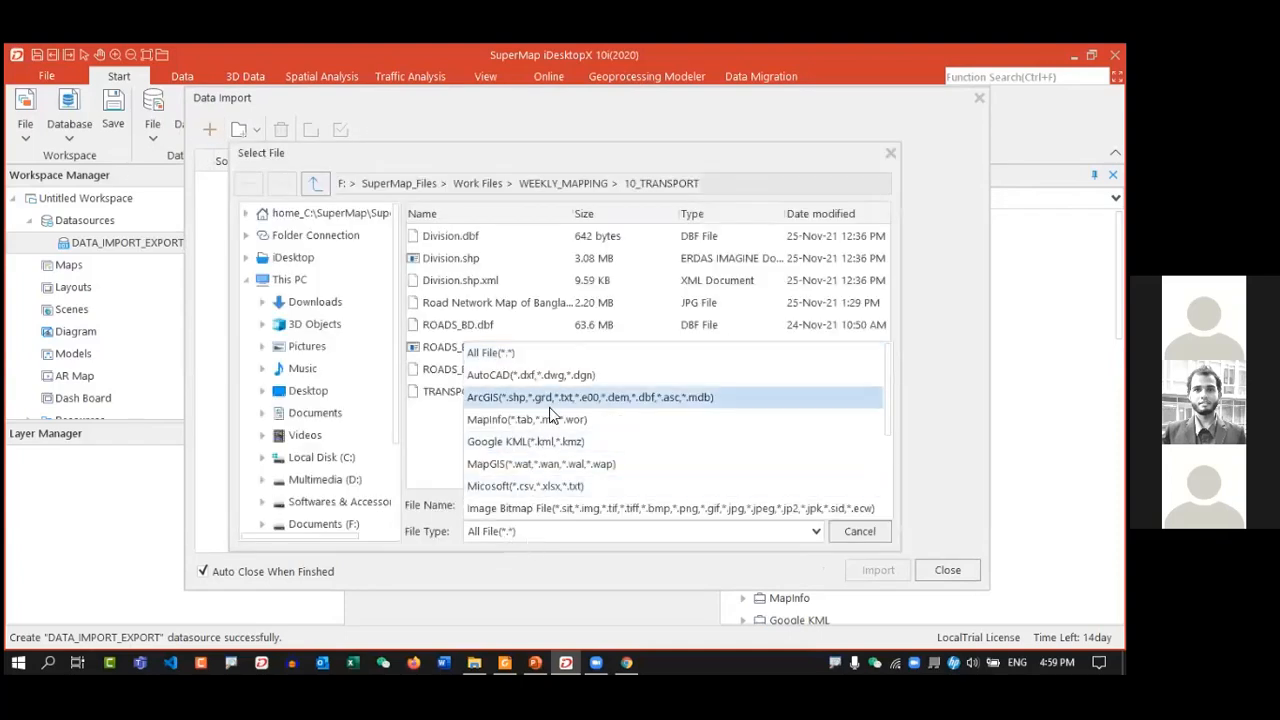
scroll(555, 440, down, 3)
scroll(553, 470, up, 3)
scroll(555, 470, down, 3)
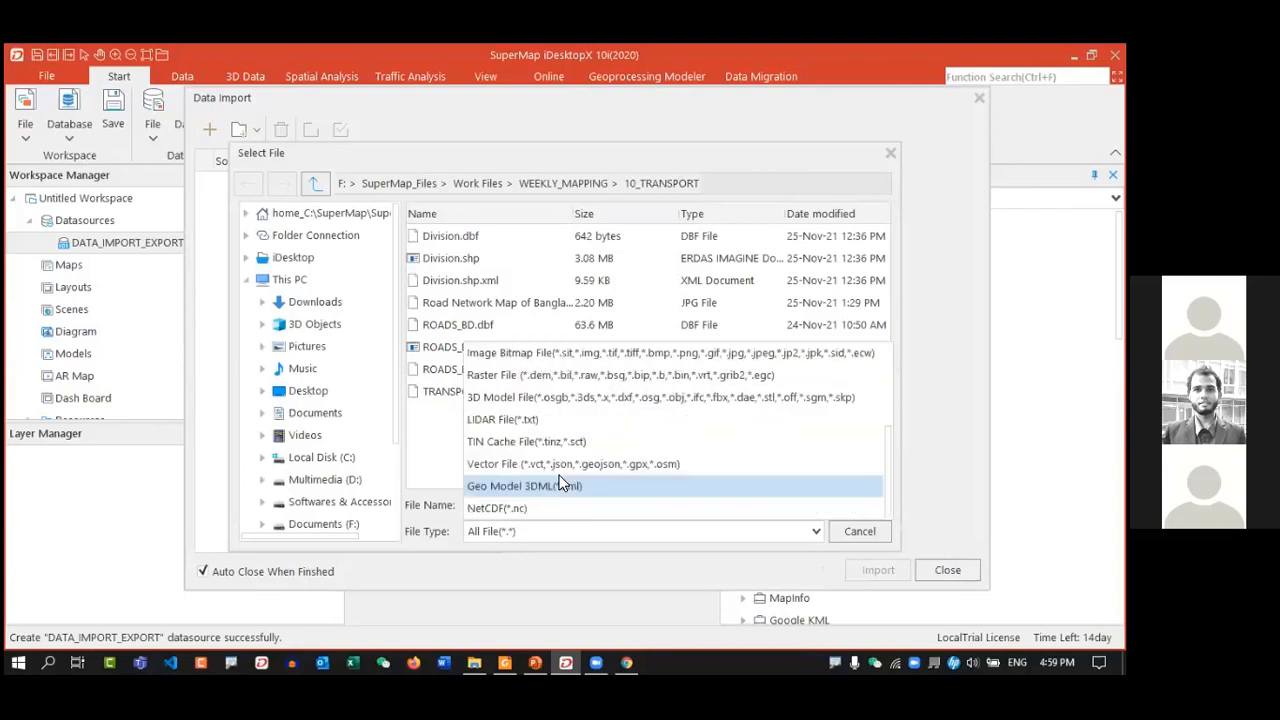
scroll(555, 440, up, 3)
click(493, 352)
click(482, 184)
click(398, 184)
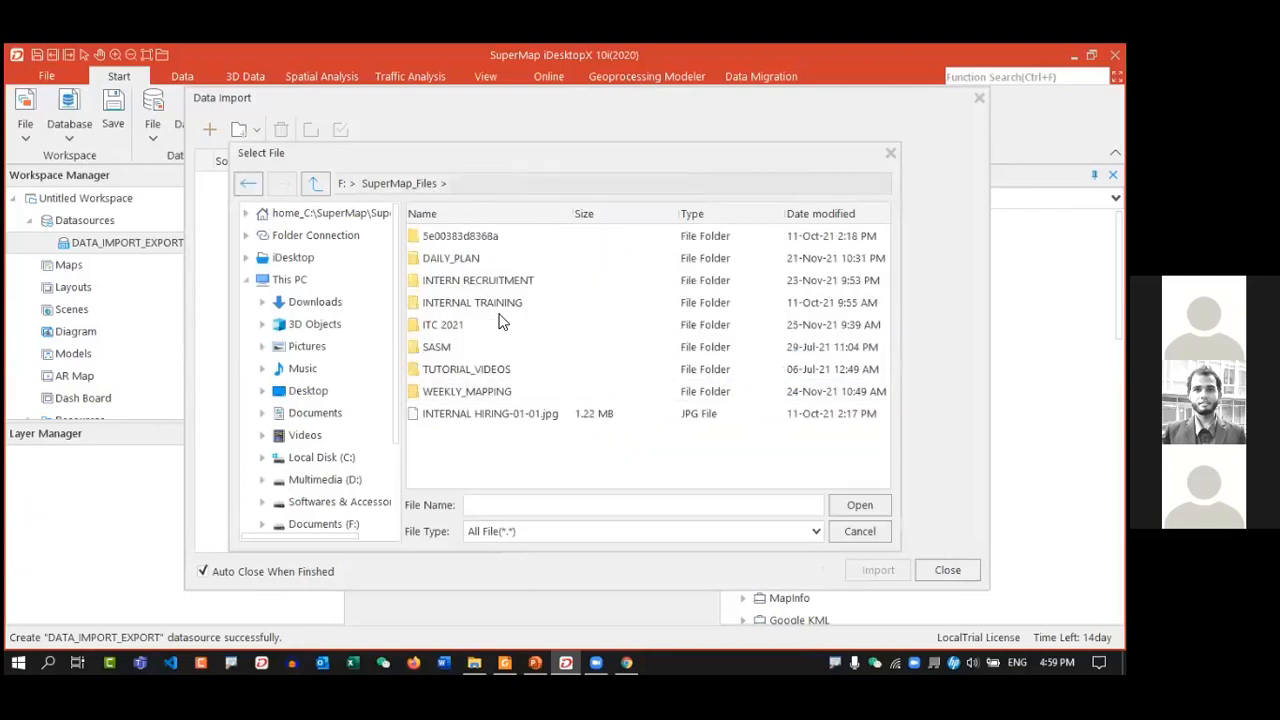
scroll(480, 360, down, 3)
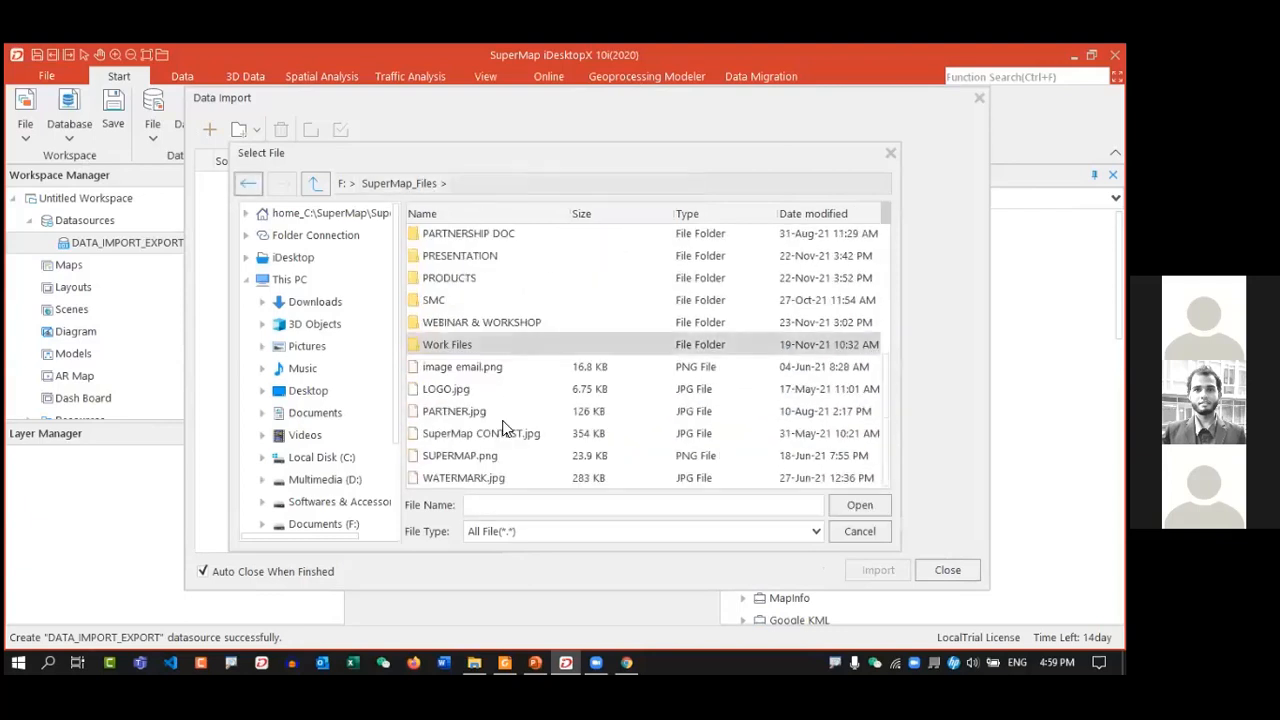
double_click(526, 328)
double_click(520, 368)
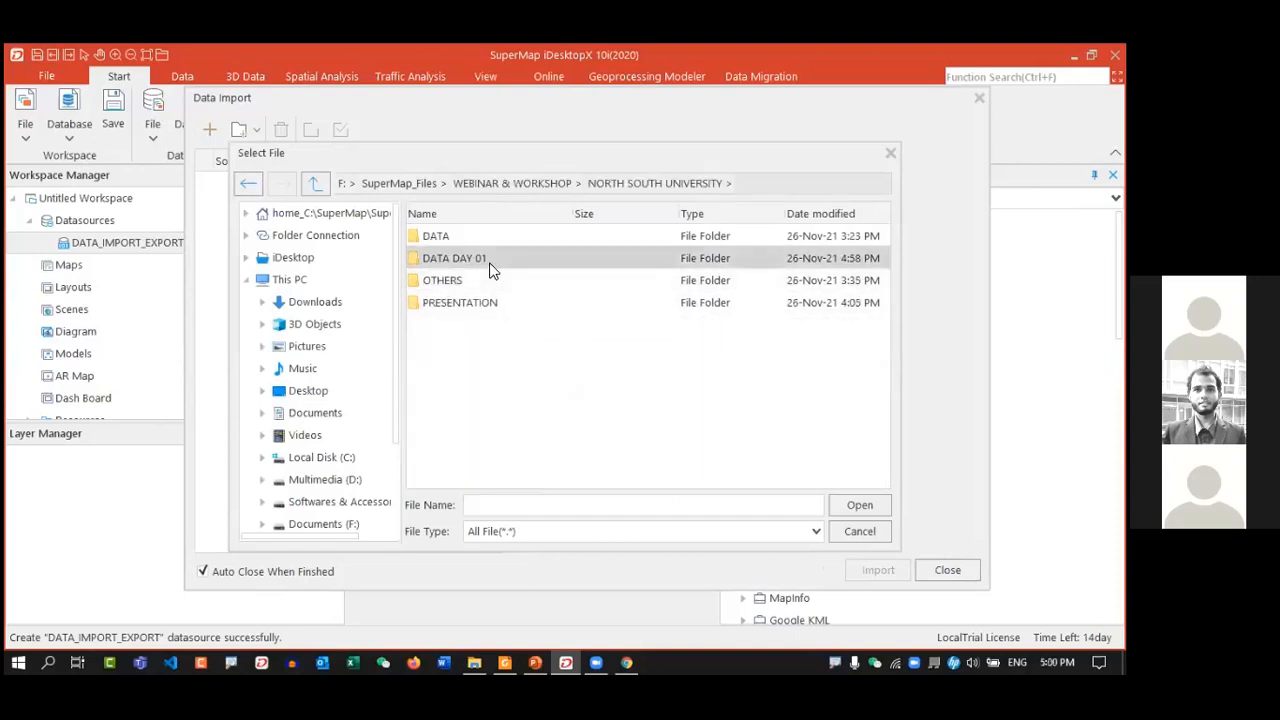
double_click(548, 263)
- Examine the file formats supported for import, from AutoCAD and ArcGIS to NetCDF, keeping All File(*.*) as the file type
scroll(517, 369, down, 1)
scroll(549, 471, up, 1)
click(542, 535)
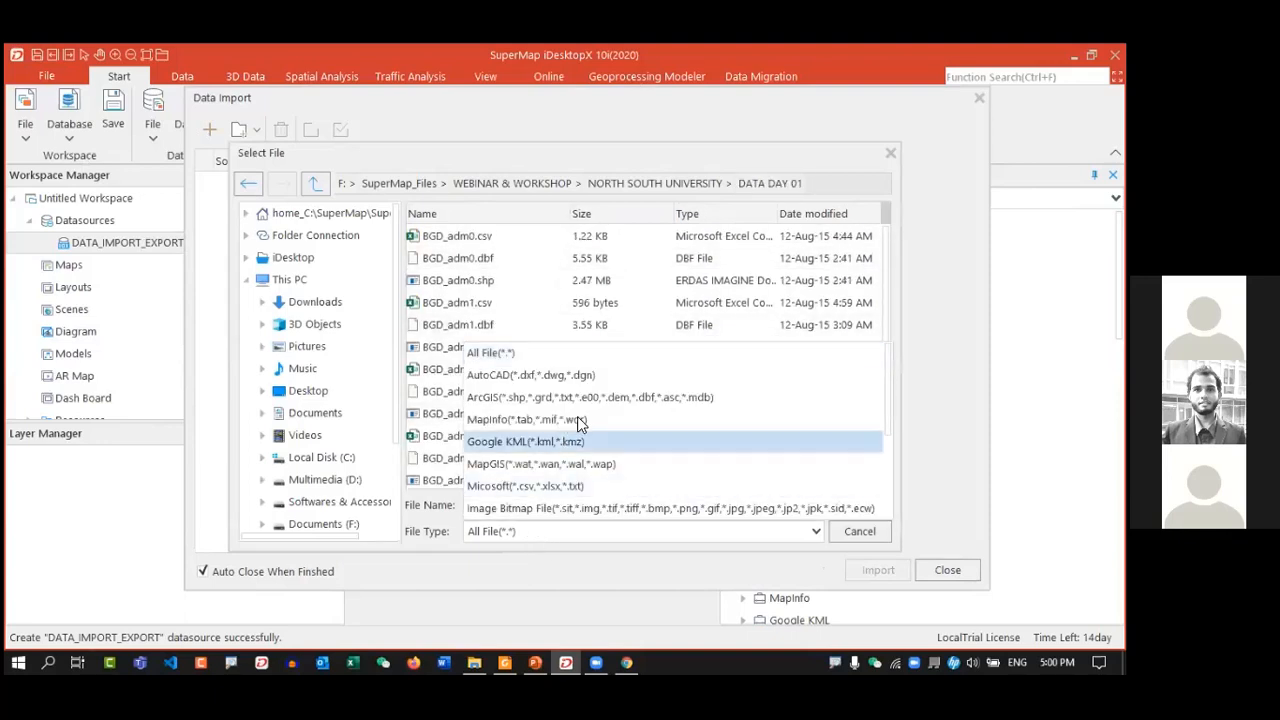
scroll(590, 395, down, 2)
scroll(600, 410, down, 1)
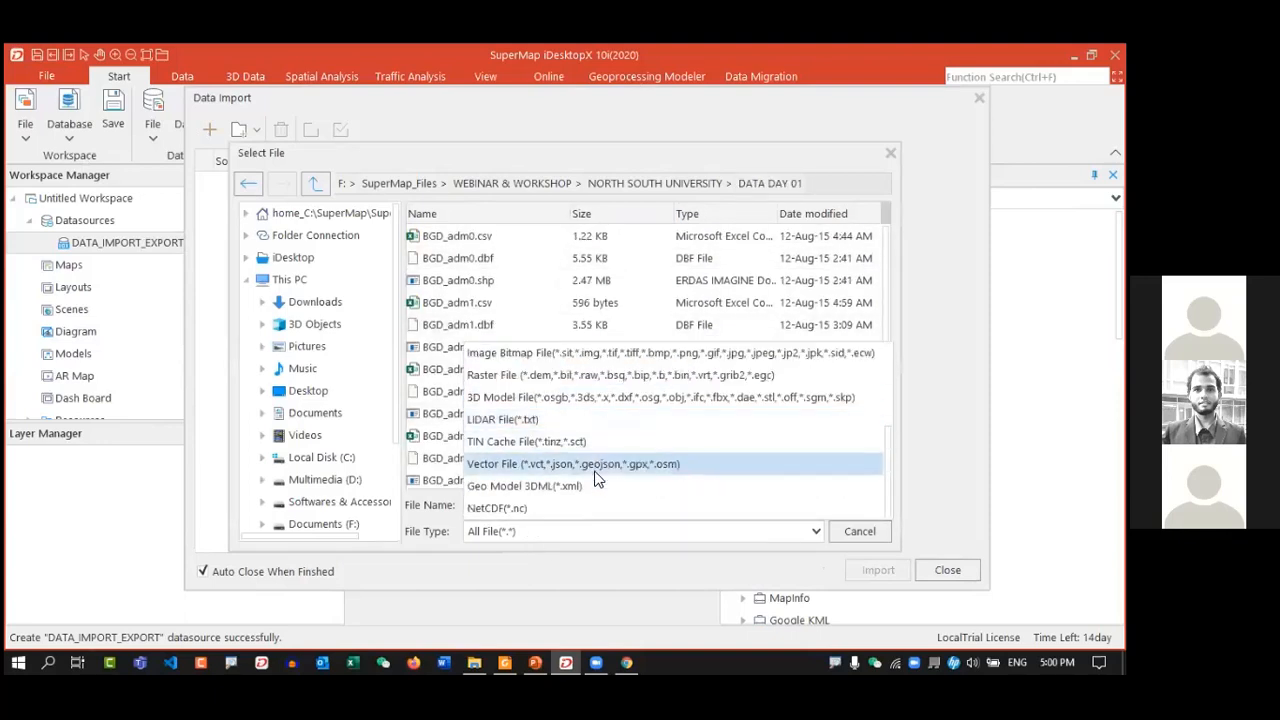
scroll(536, 439, up, 3)
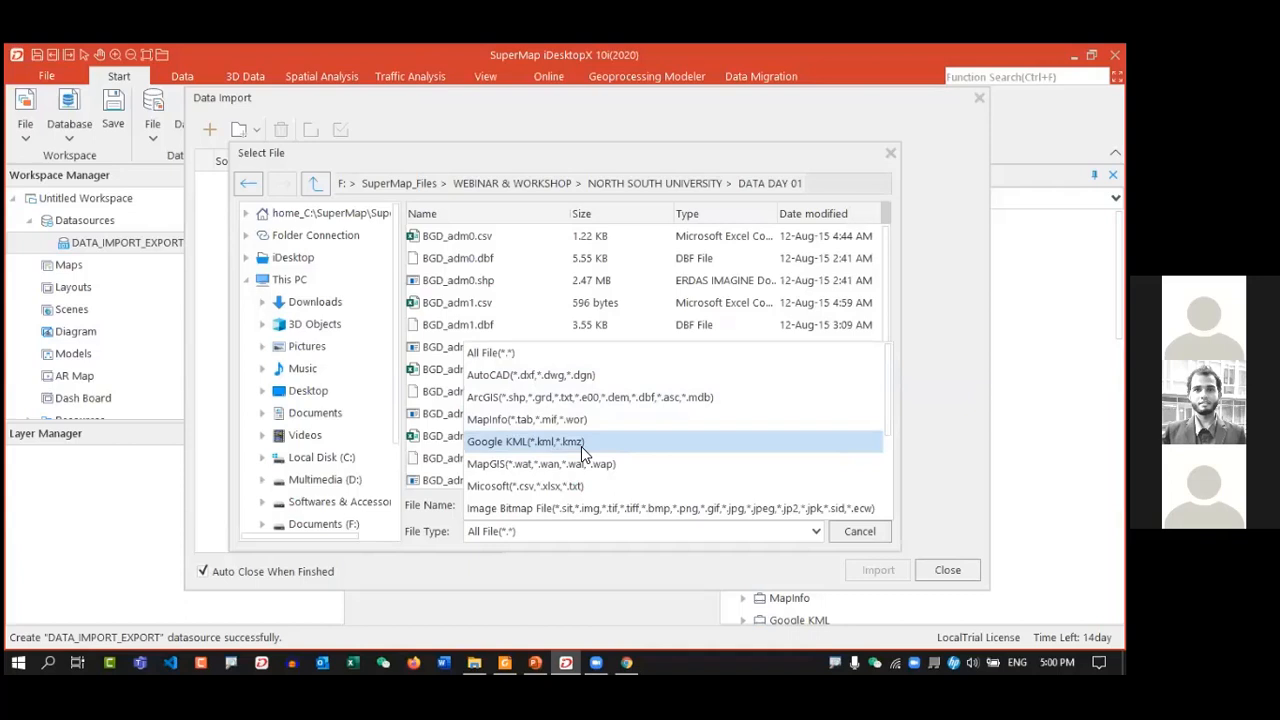
scroll(520, 440, down, 2)
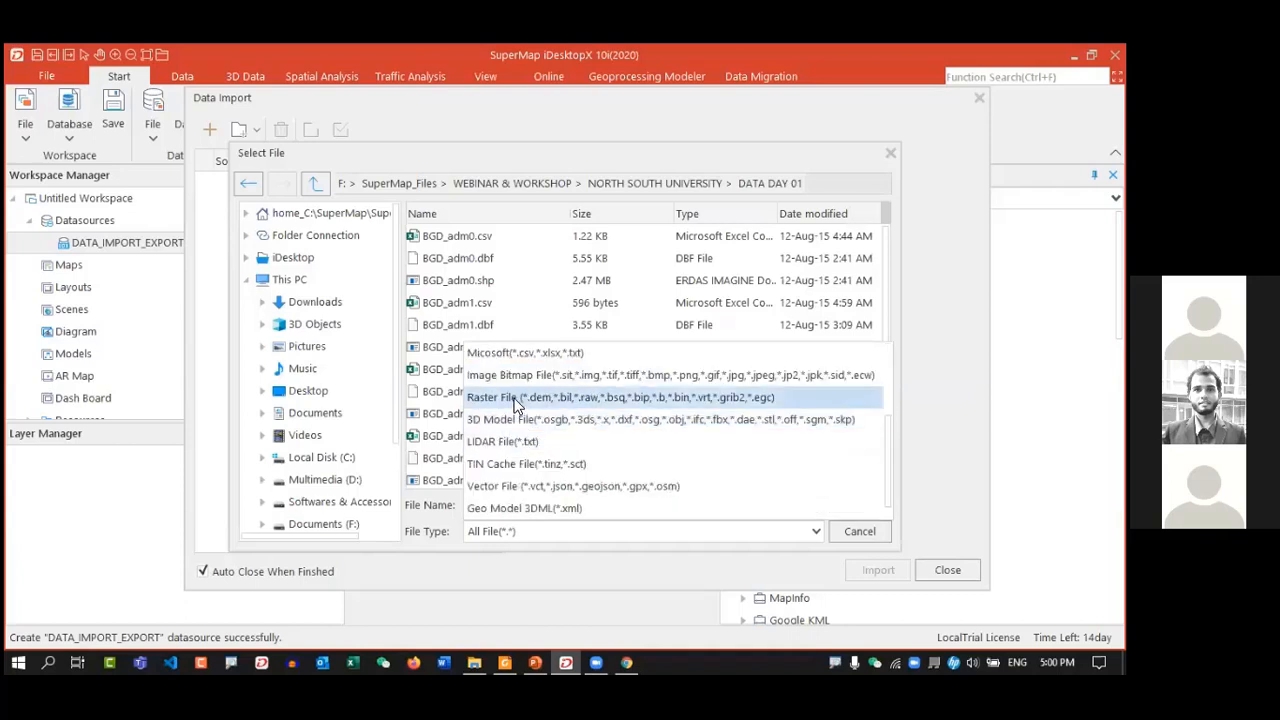
scroll(503, 443, up, 1)
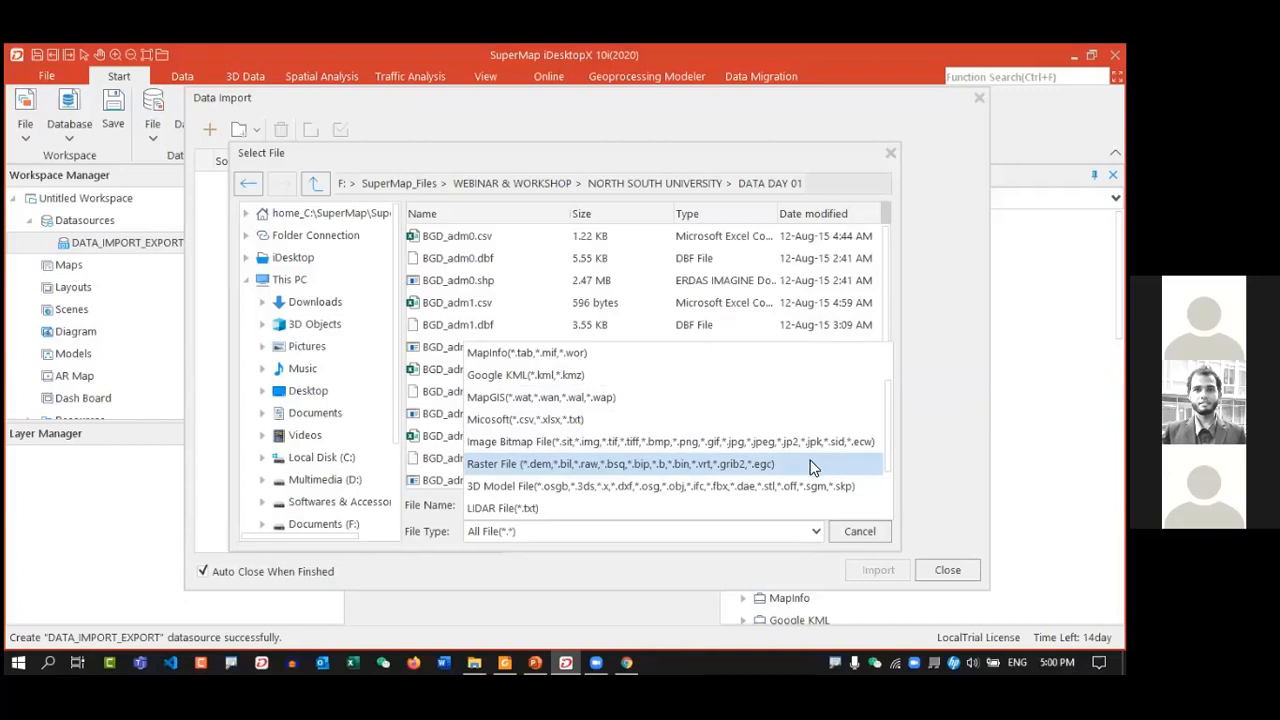
scroll(551, 467, down, 2)
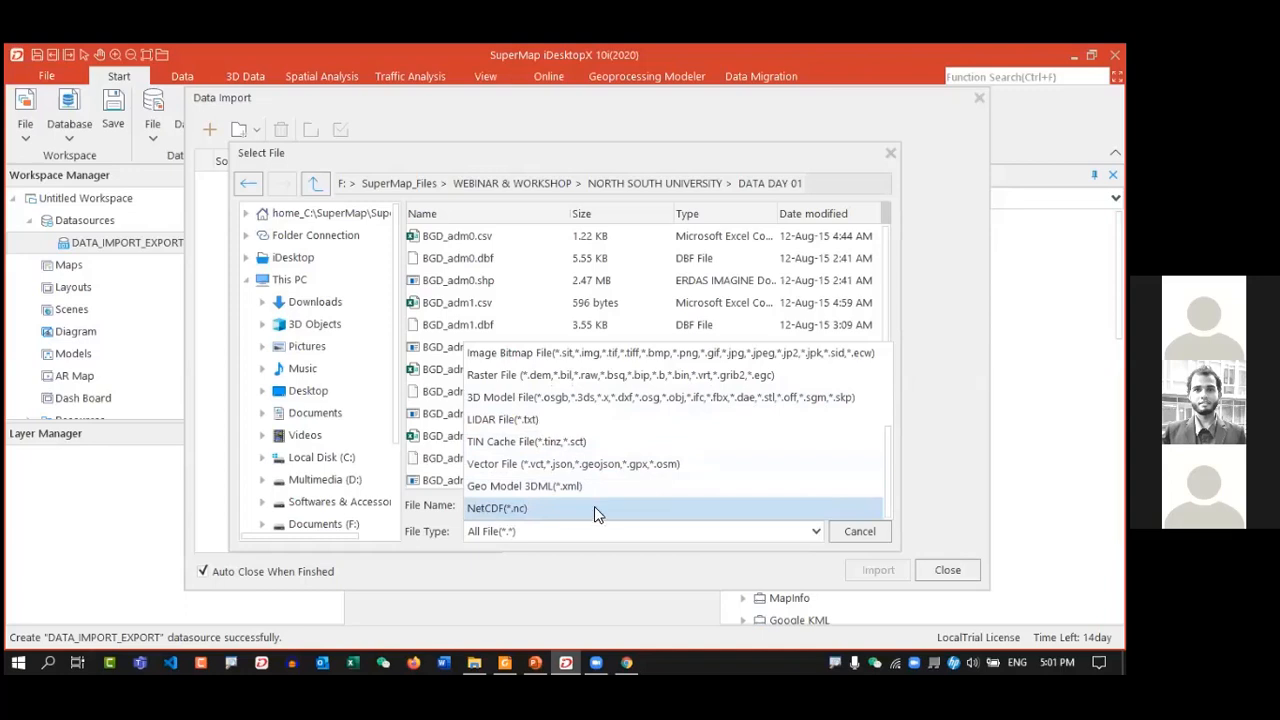
click(510, 529)
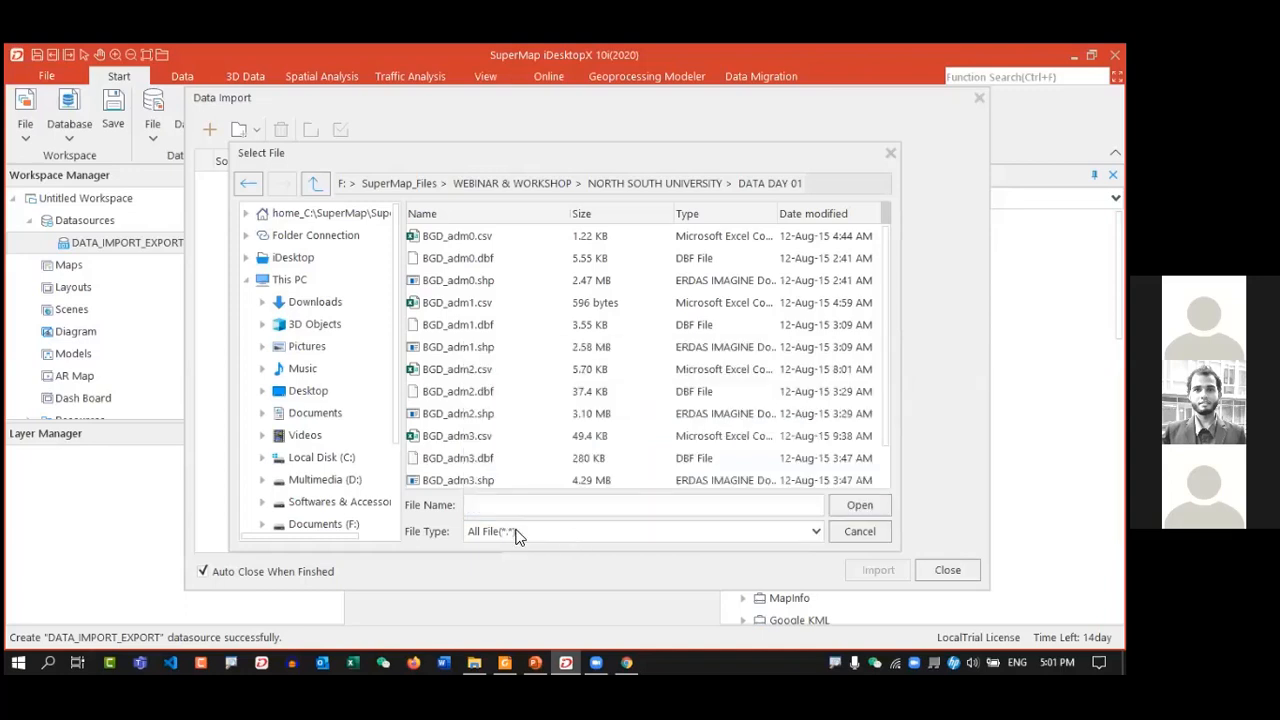
click(527, 533)
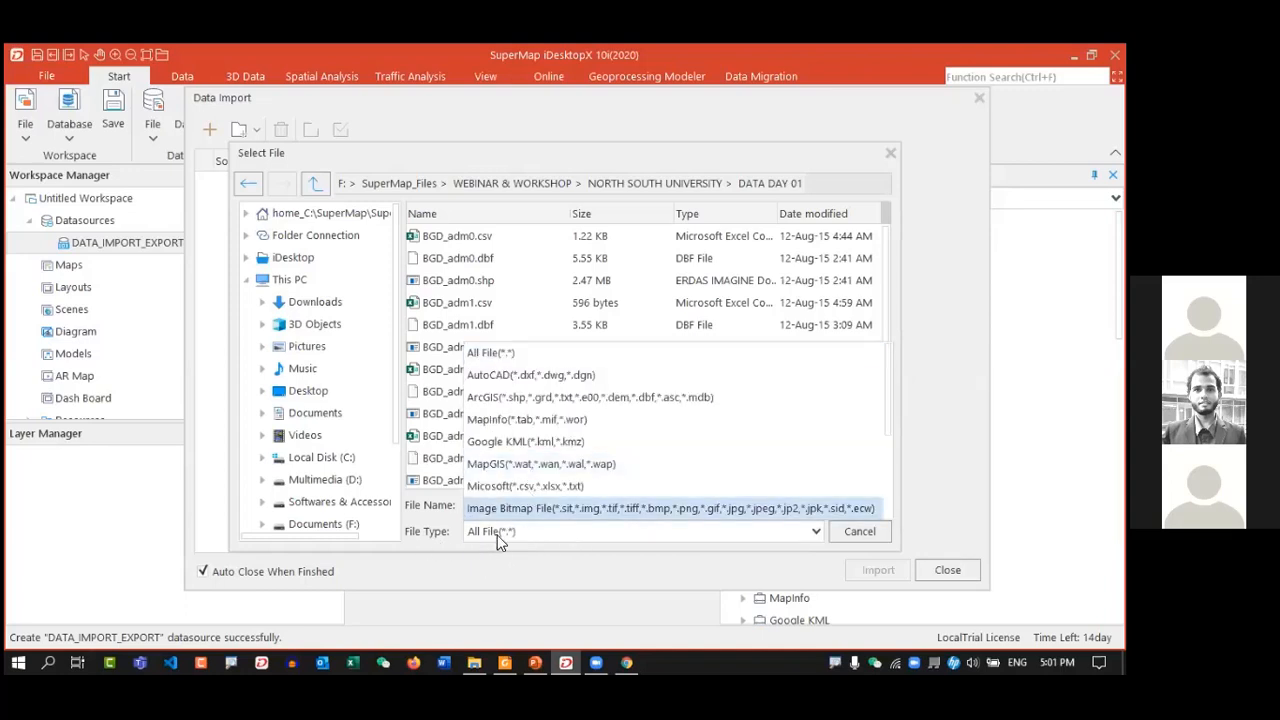
click(505, 353)
- Add BGD_adm0.shp, BGD_adm1.shp, BGD_adm2.shp, BGD_adm3.shp and output_SRTMGL3.tif together to the data import list
scroll(503, 393, down, 1)
scroll(530, 355, up, 2)
click(505, 245)
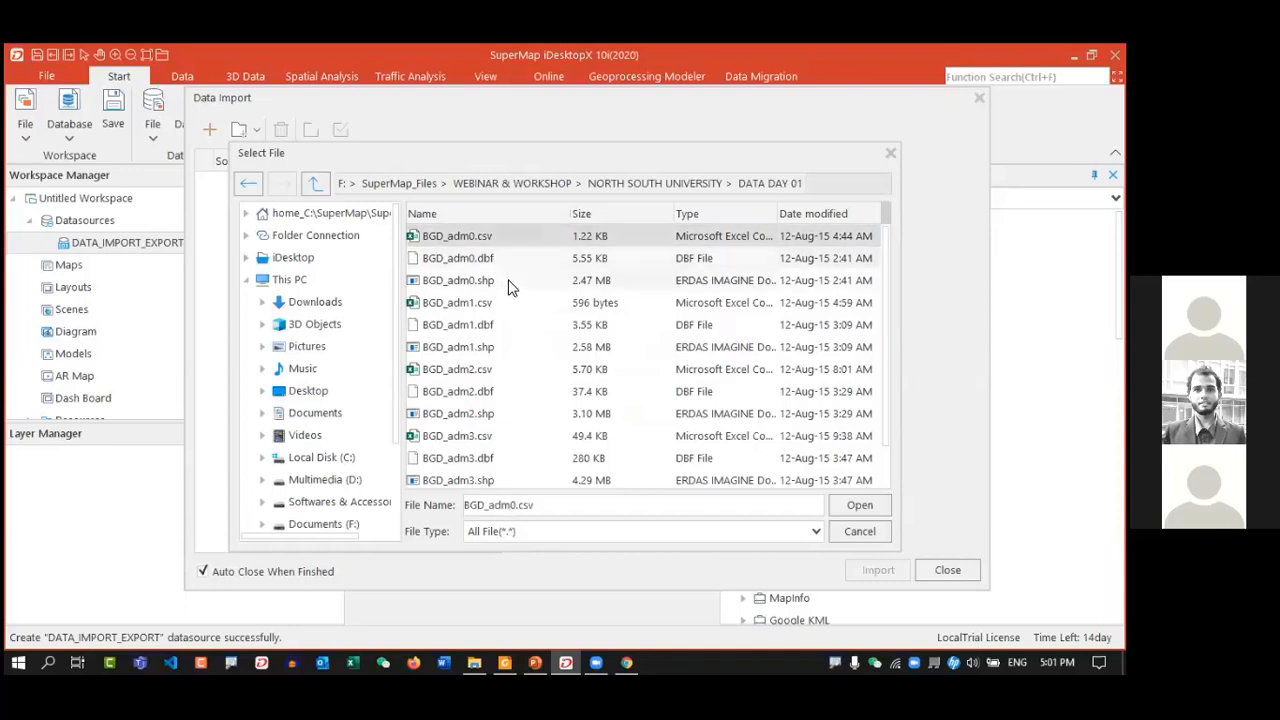
click(510, 281)
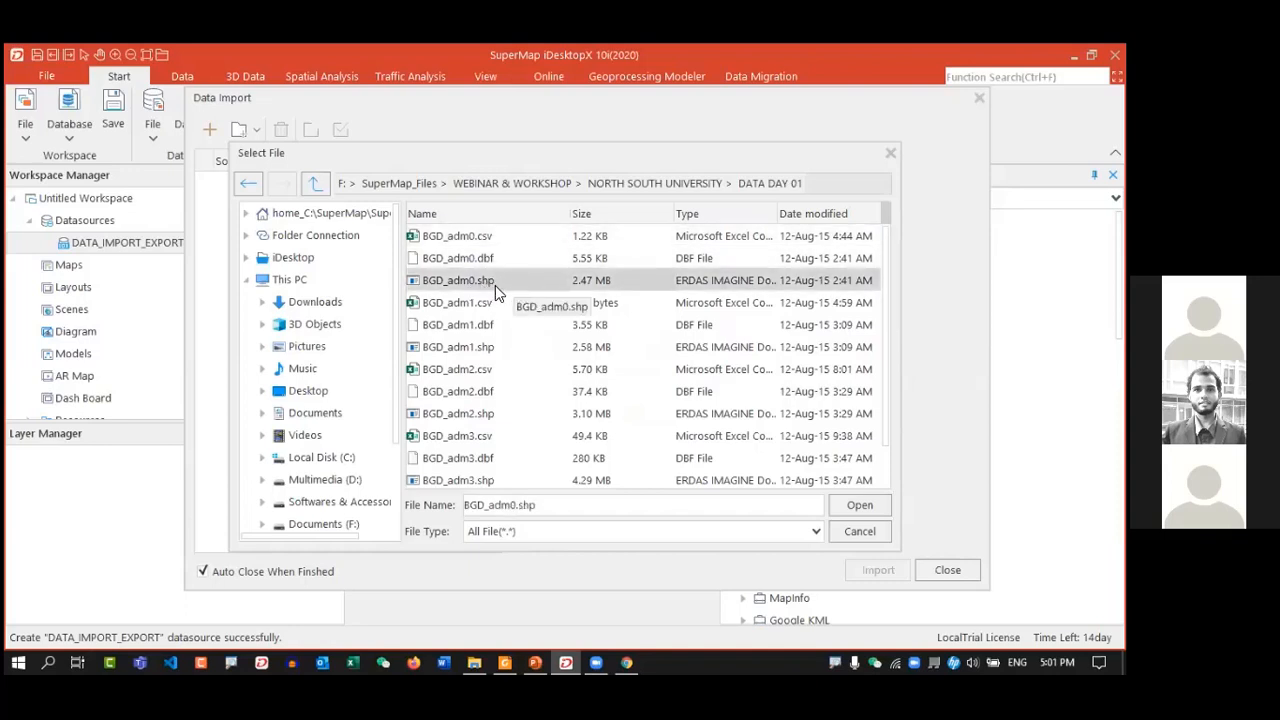
ctrl+click(492, 348)
ctrl+click(490, 413)
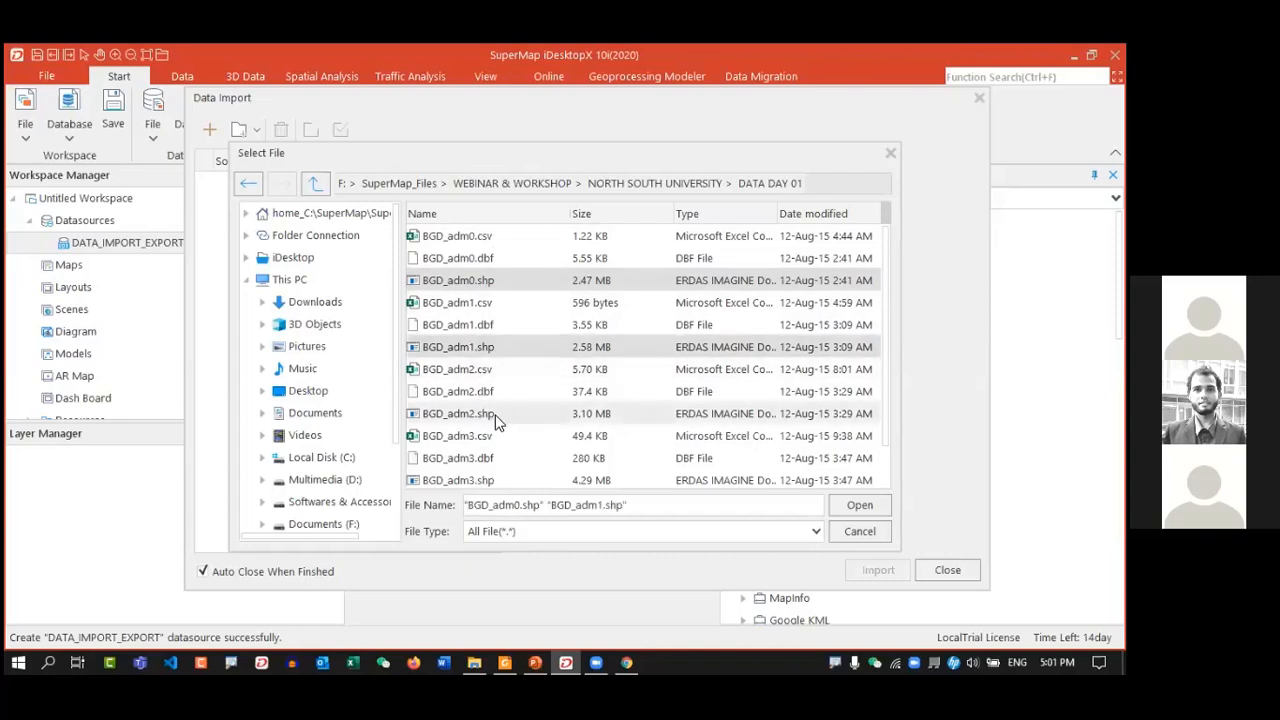
scroll(572, 430, down, 1)
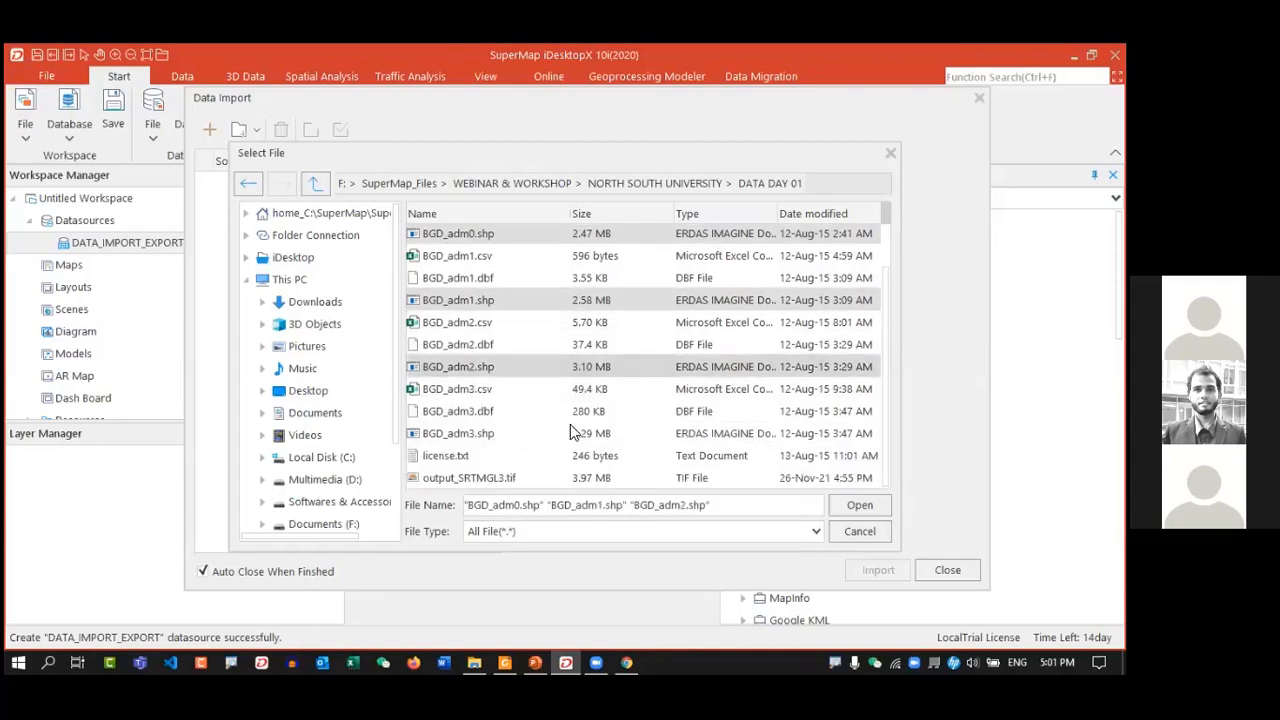
ctrl+click(497, 435)
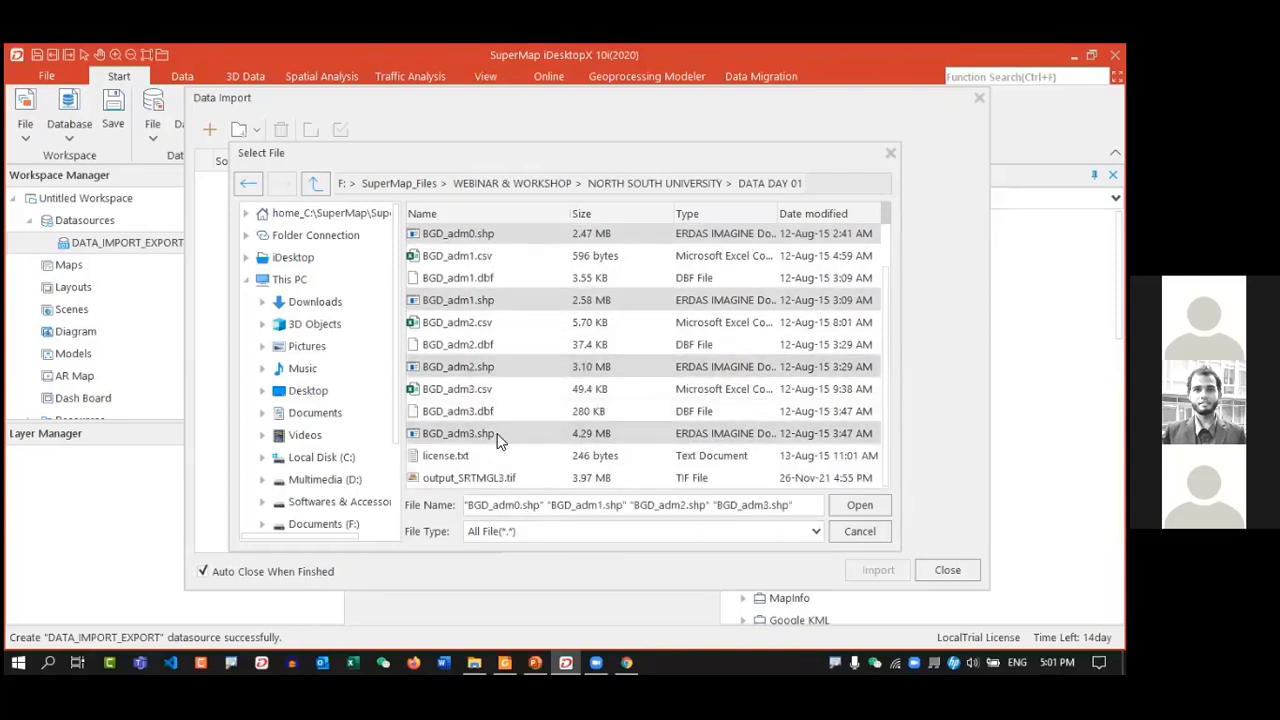
ctrl+click(462, 482)
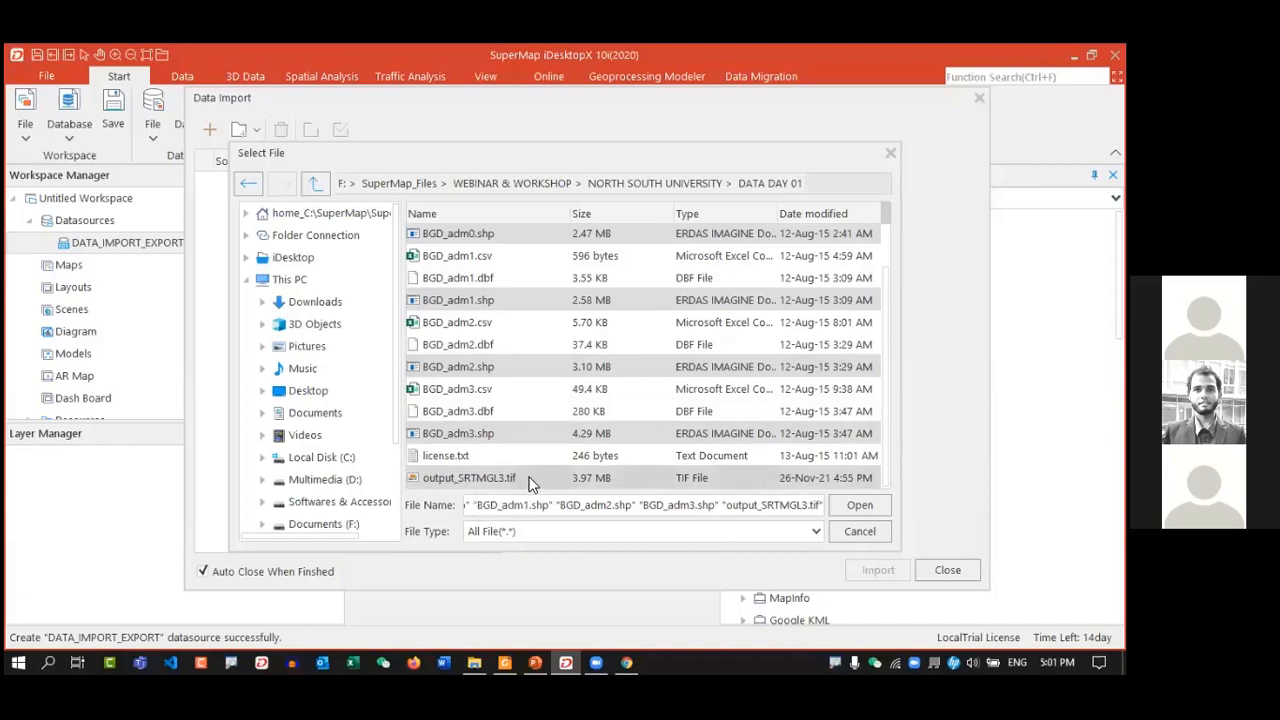
click(868, 510)
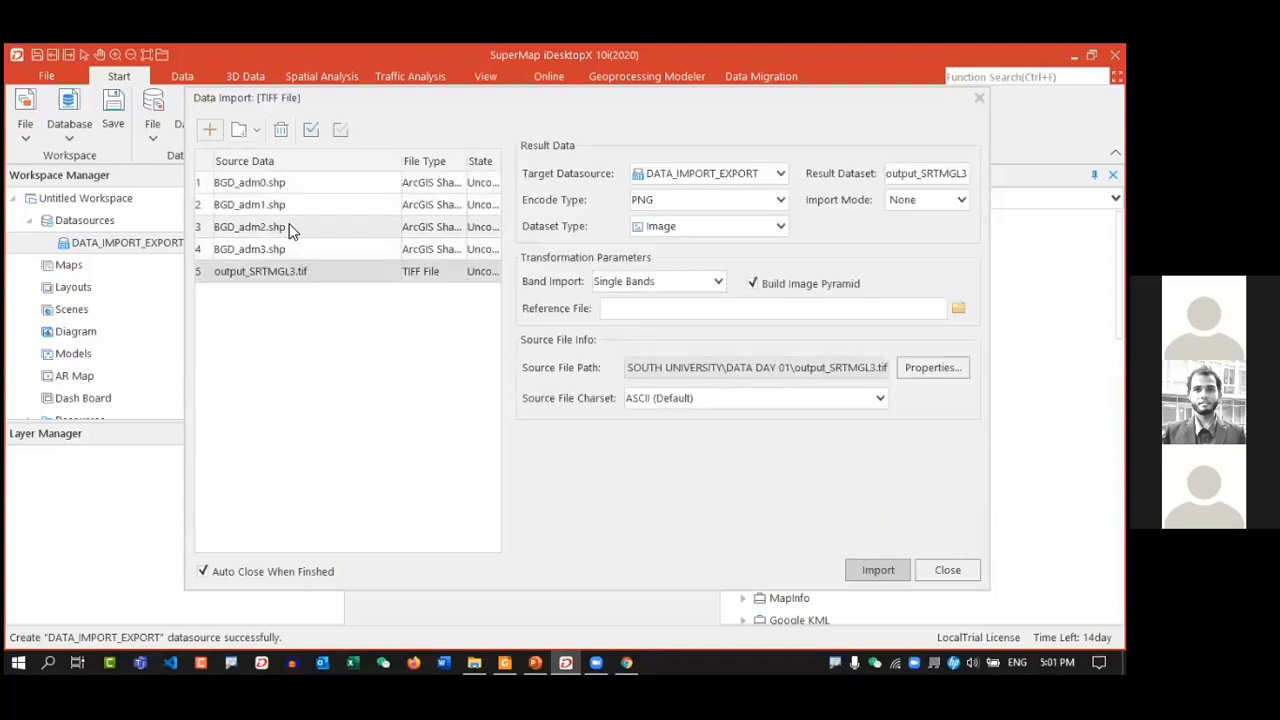
- Review the result dataset name of each listed source file, from BGD_adm0.shp through BGD_adm3.shp to output_SRTMGL3.tif
click(306, 182)
click(334, 271)
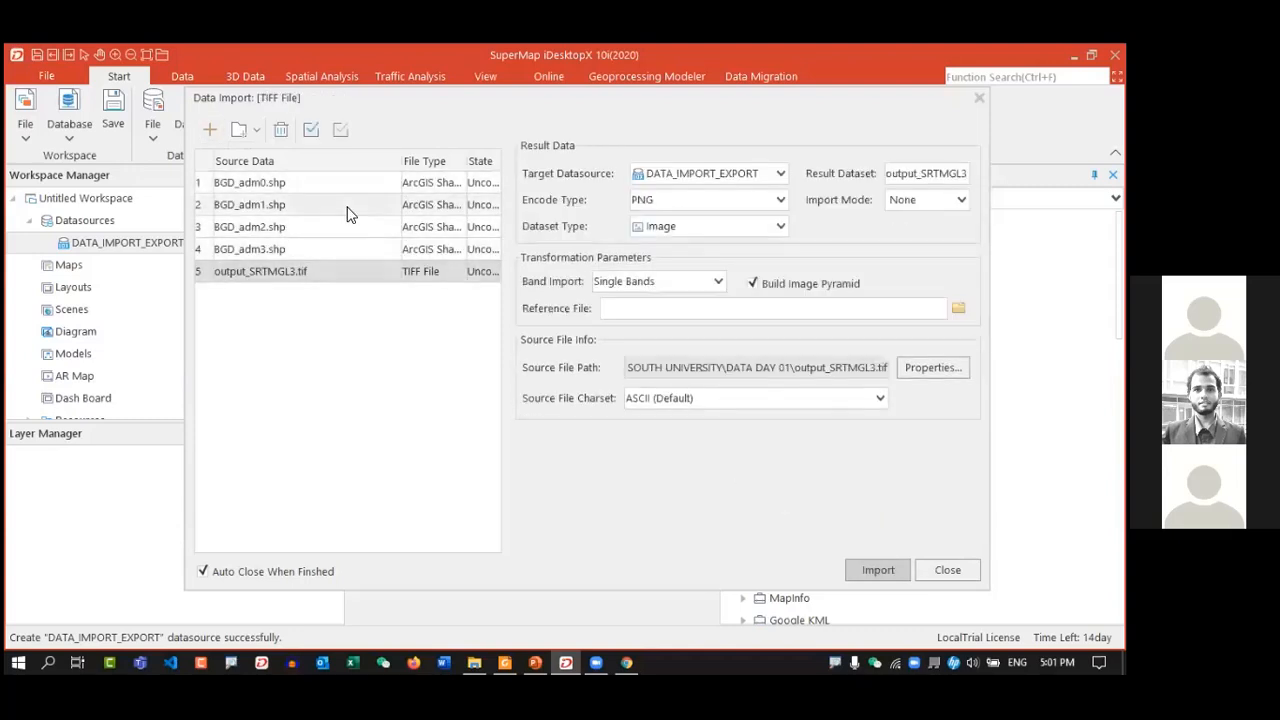
click(373, 182)
drag(934, 174, 841, 172)
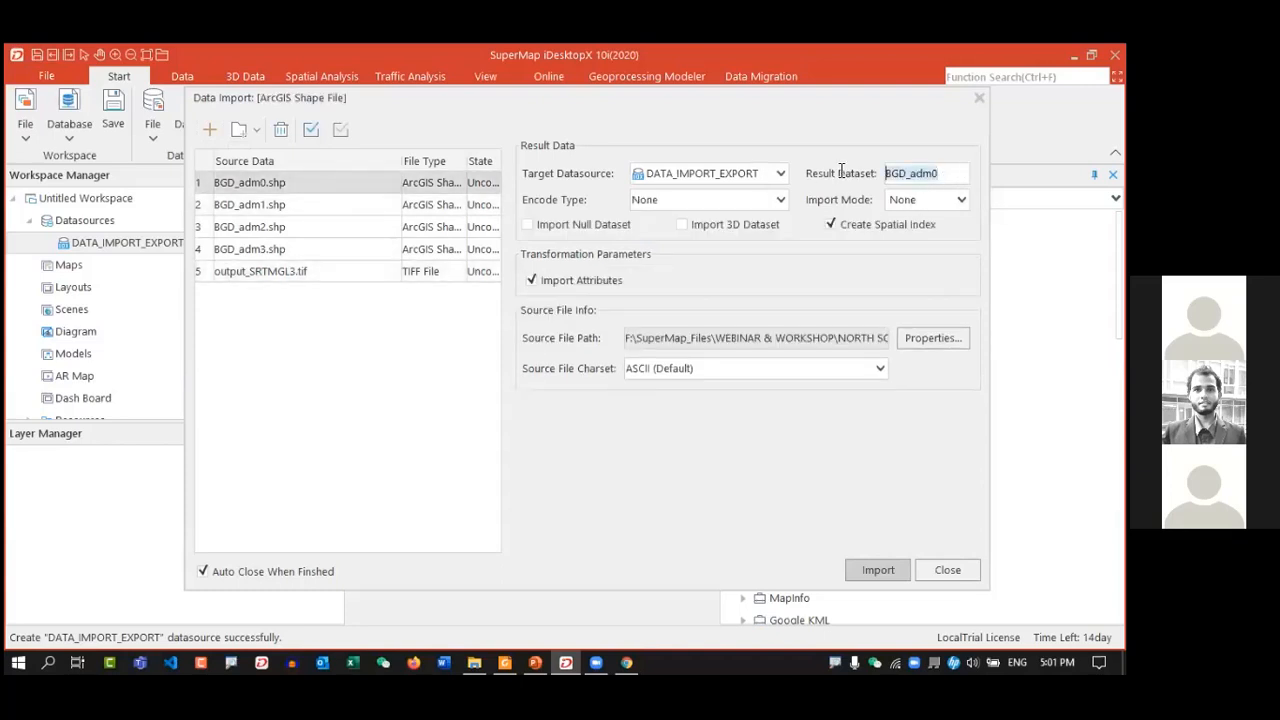
click(311, 206)
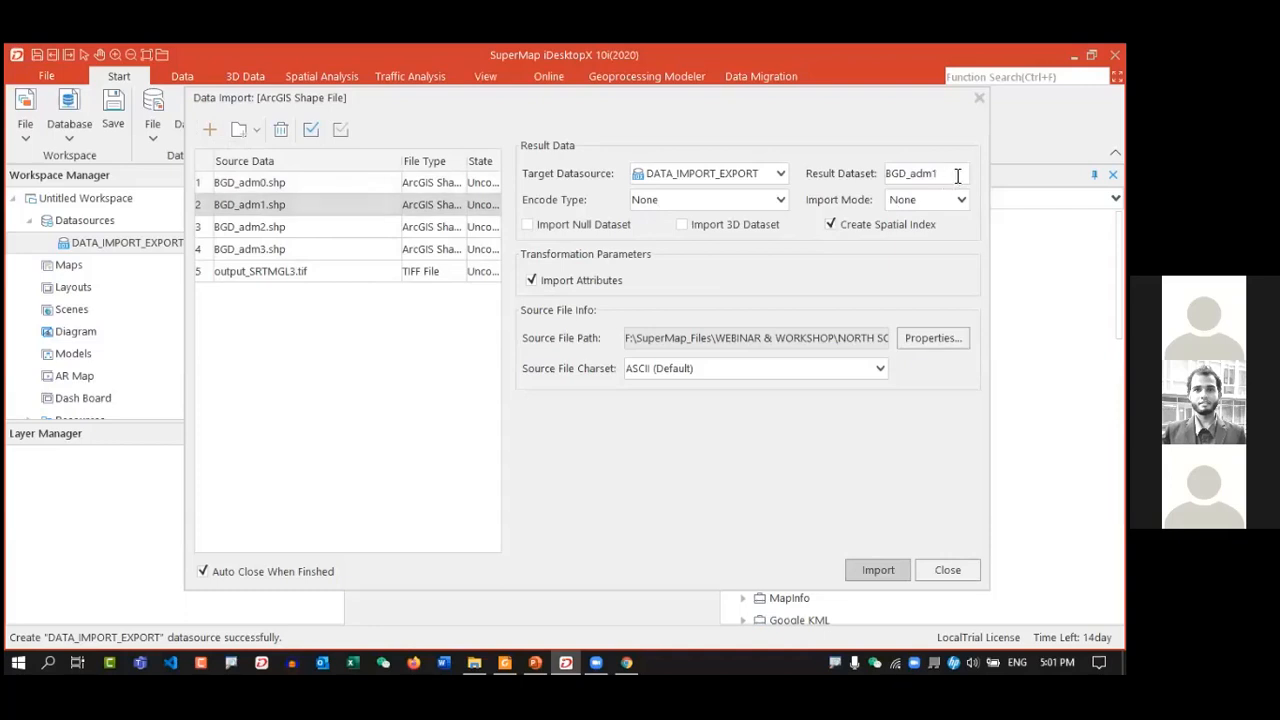
drag(958, 175, 800, 176)
click(287, 236)
drag(951, 173, 884, 174)
click(329, 250)
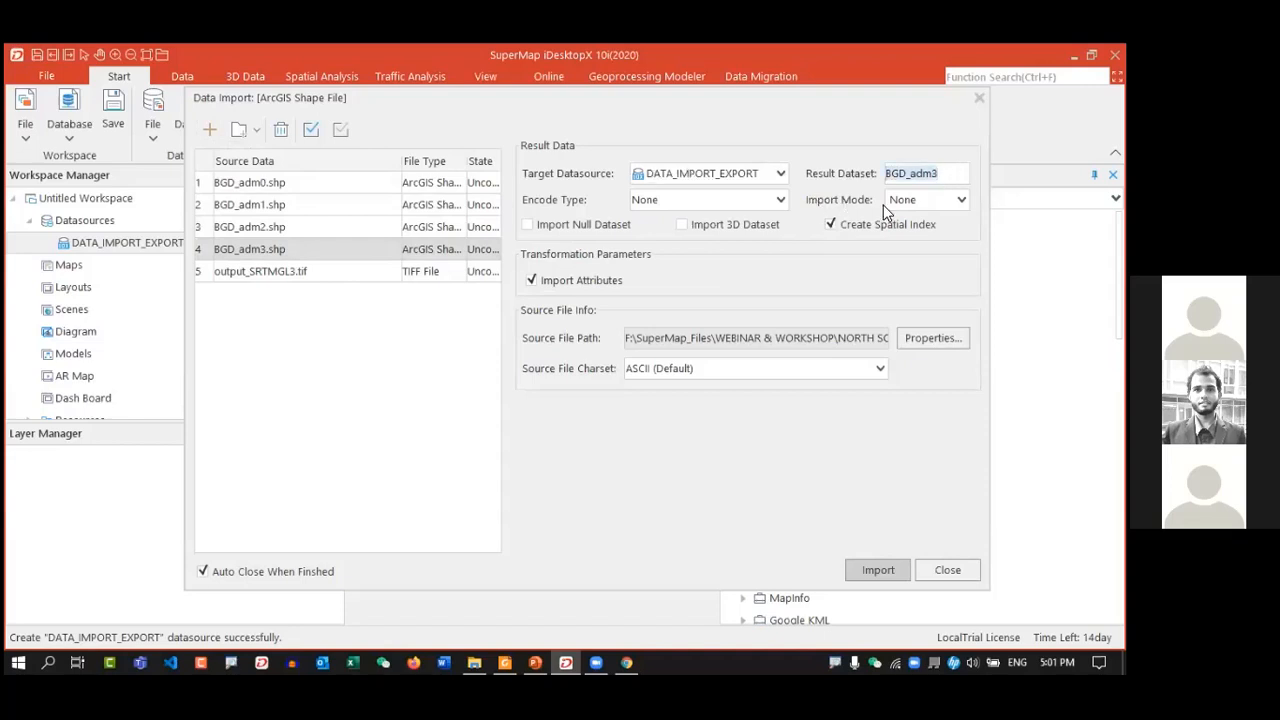
click(302, 274)
click(921, 174)
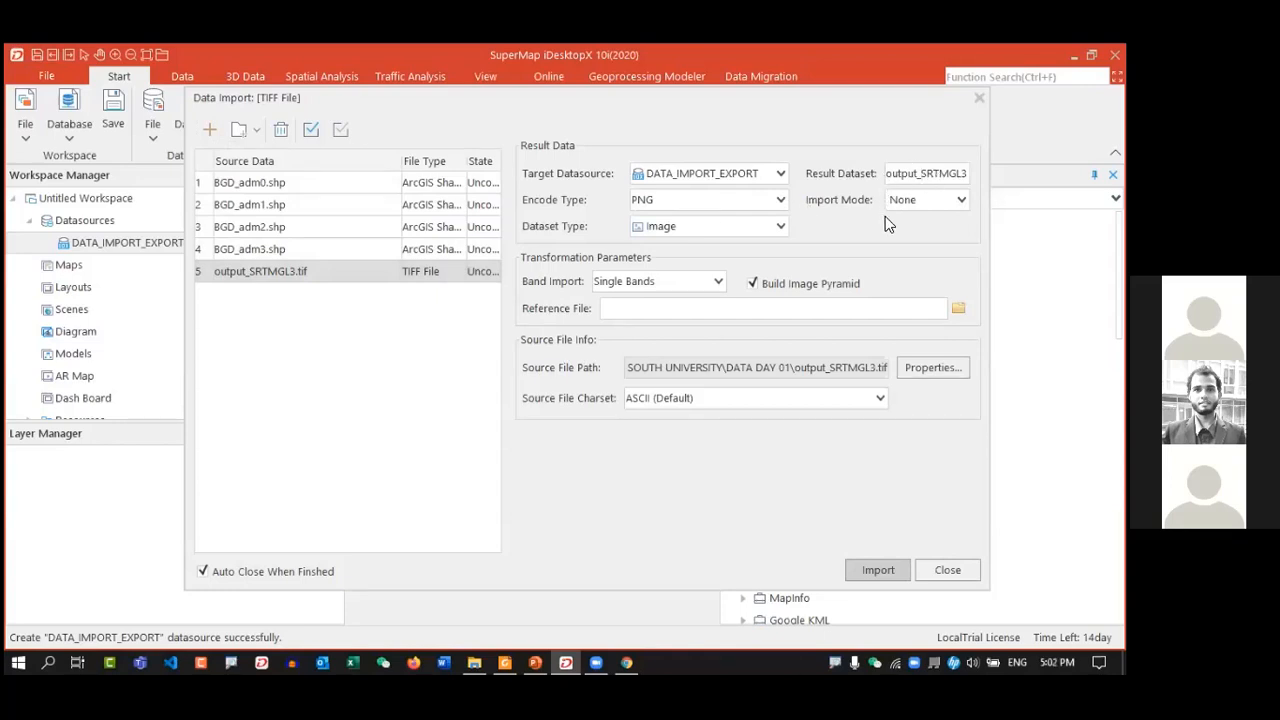
- Examine the encode type, dataset type and band import options for output_SRTMGL3.tif, keeping PNG, Image and Single Bands
click(646, 203)
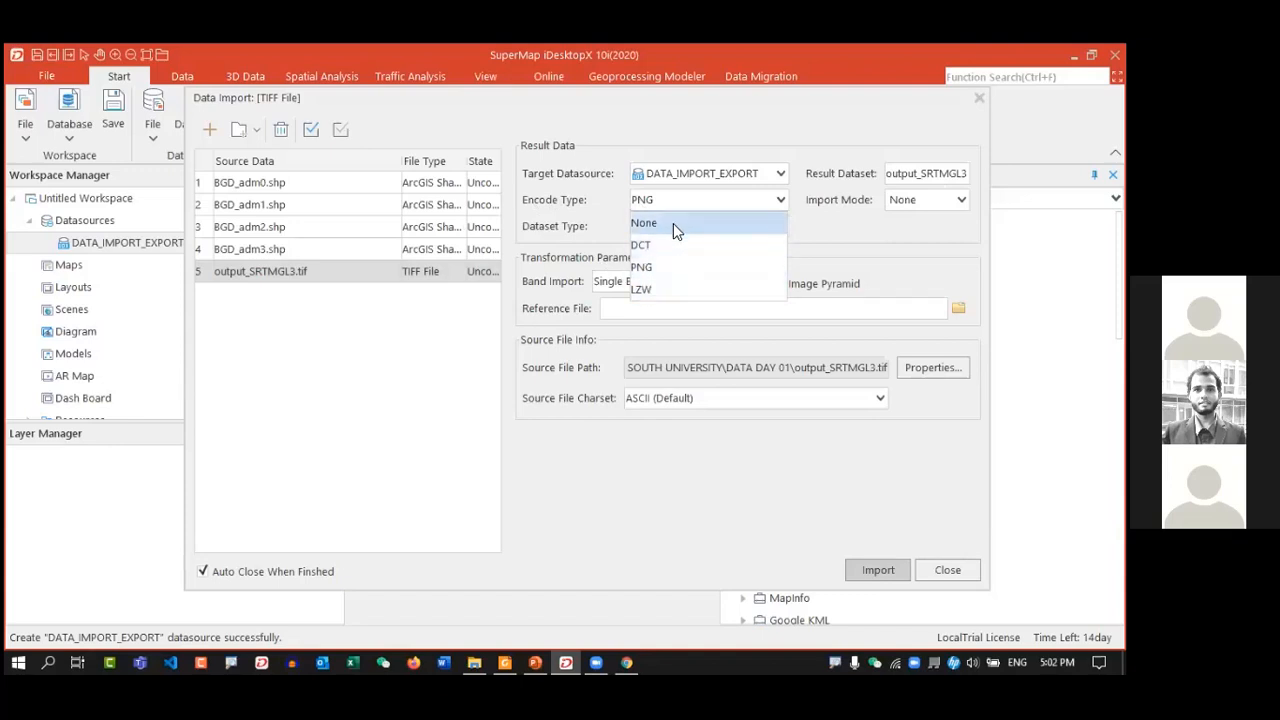
click(563, 216)
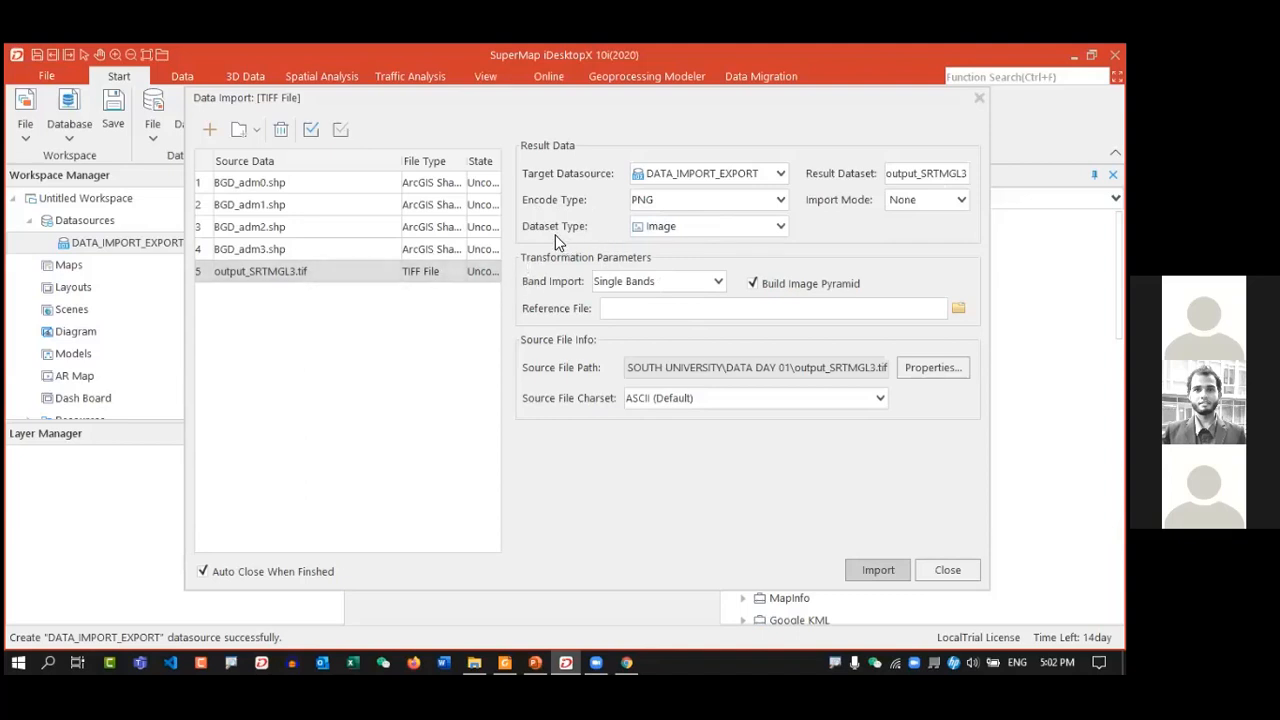
click(660, 226)
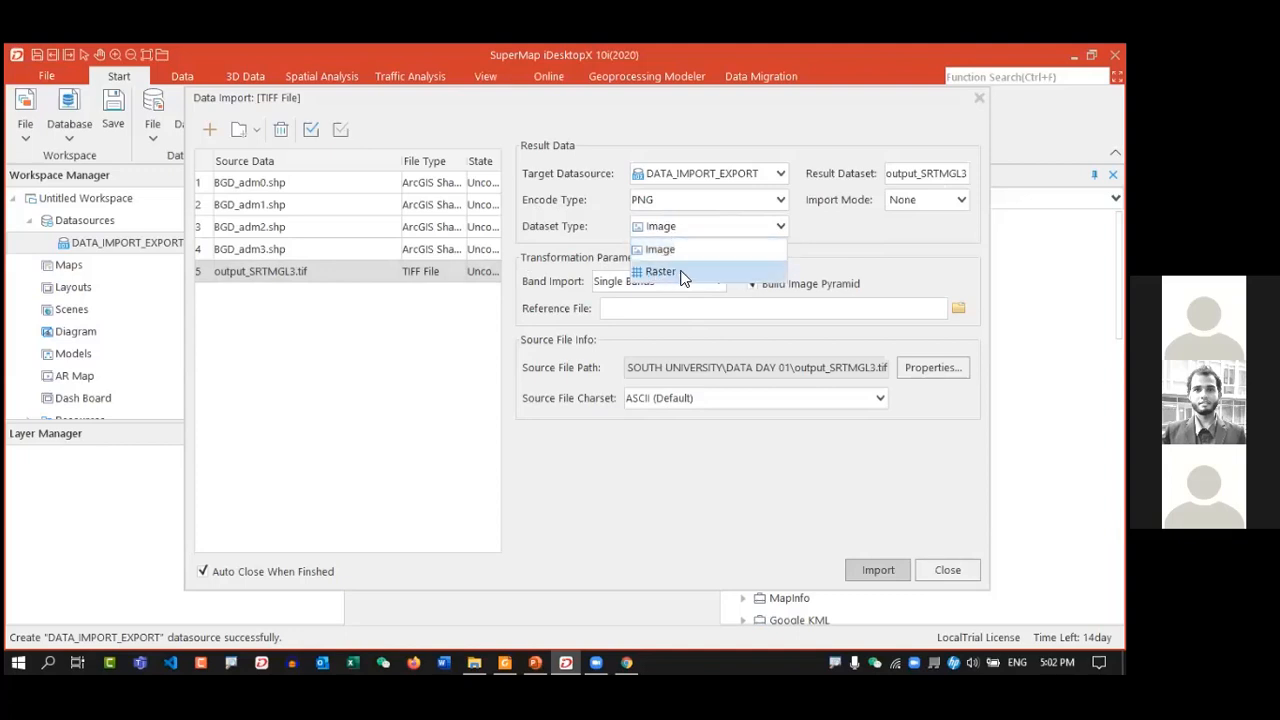
click(672, 272)
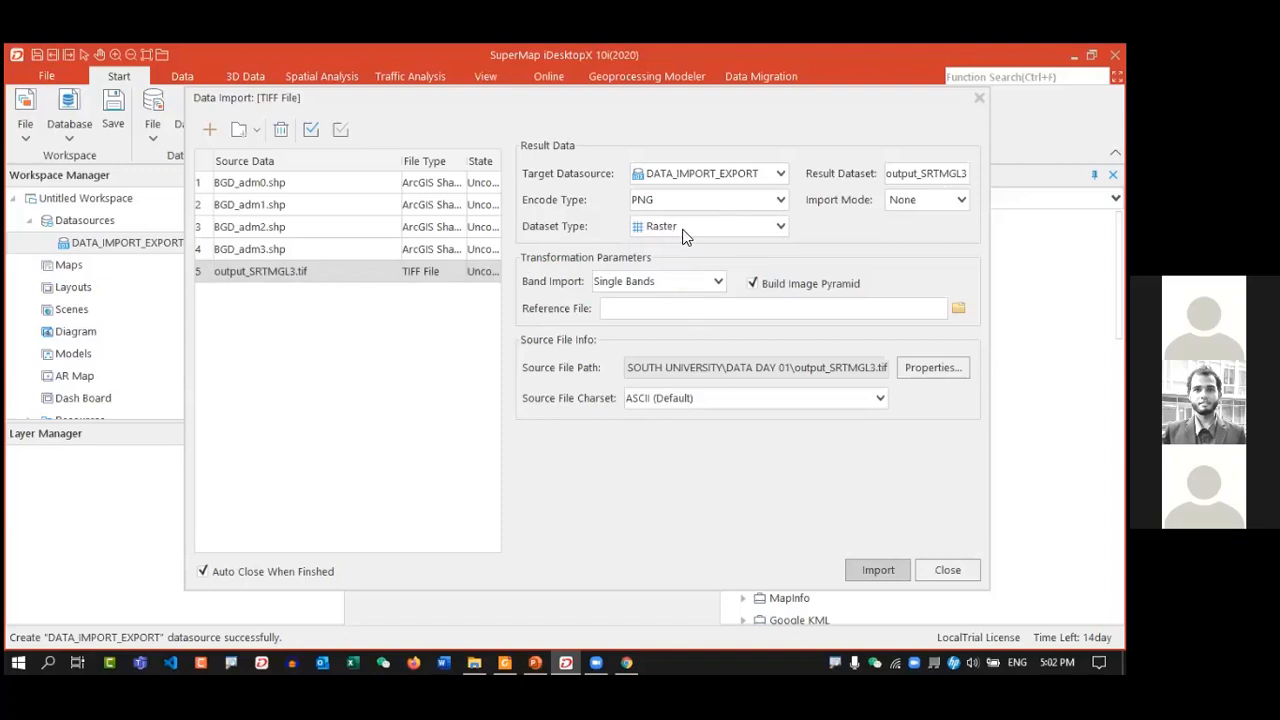
click(686, 229)
click(640, 248)
click(651, 281)
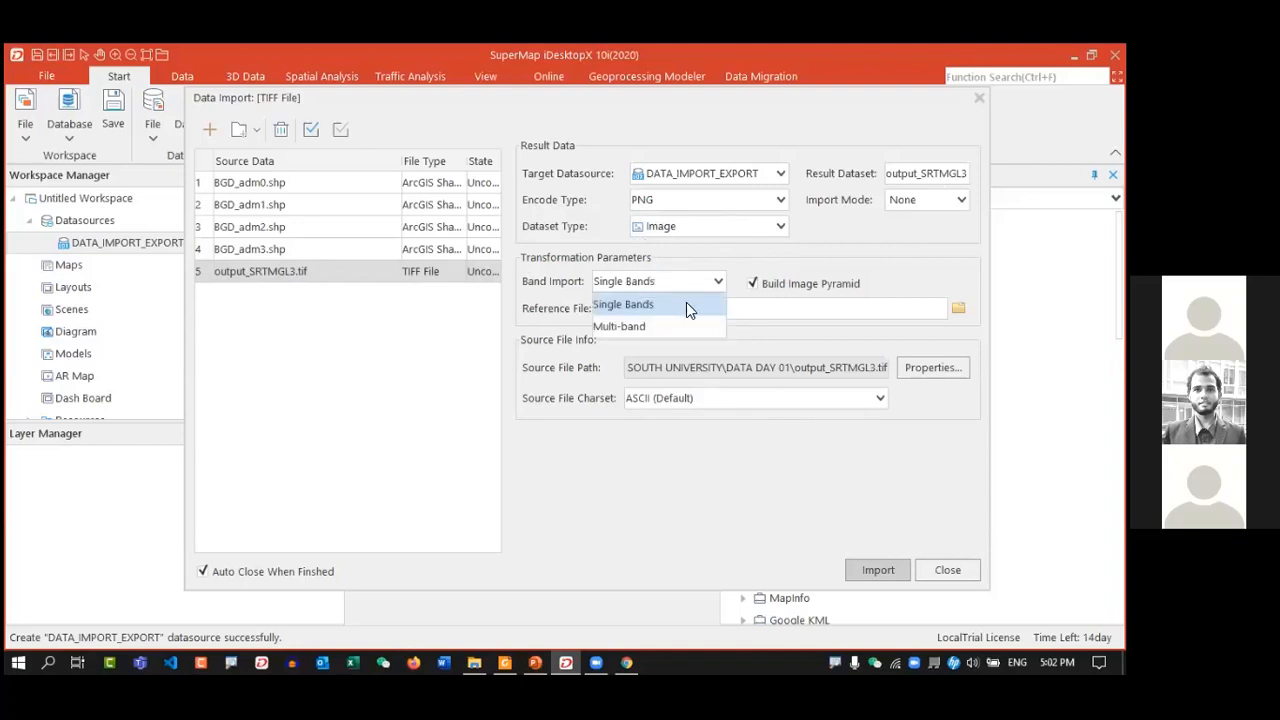
click(620, 288)
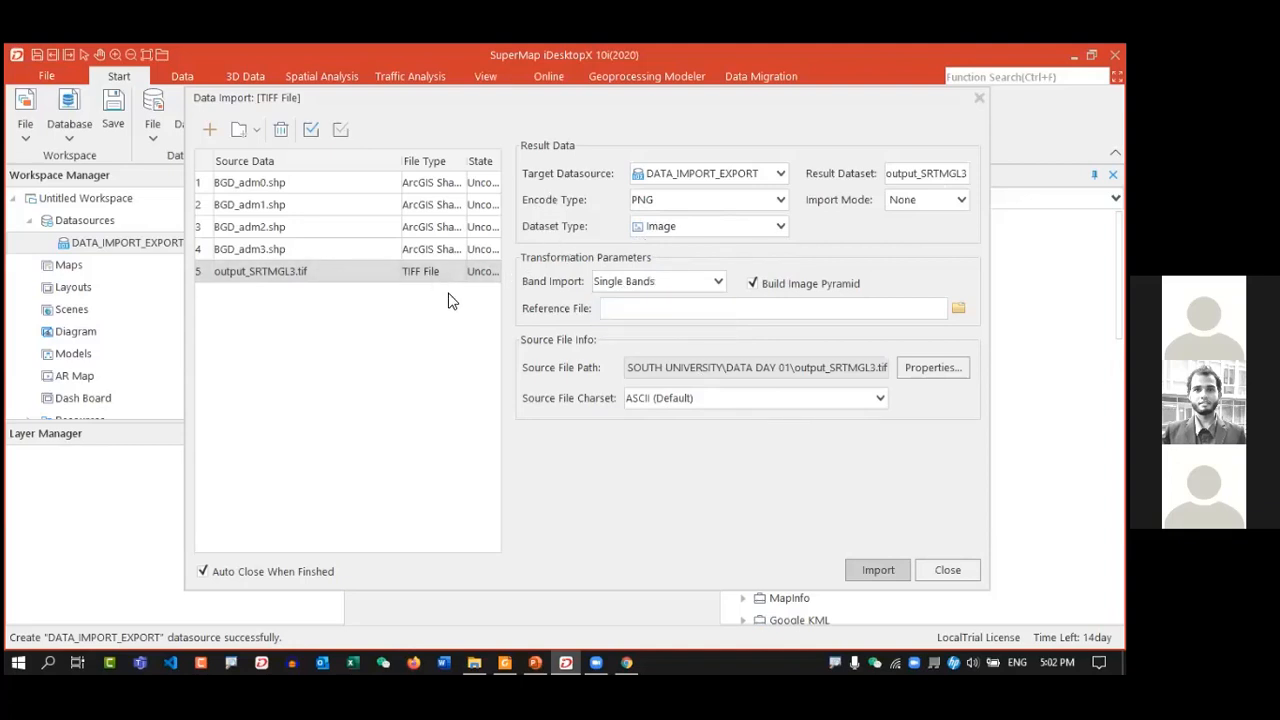
click(645, 285)
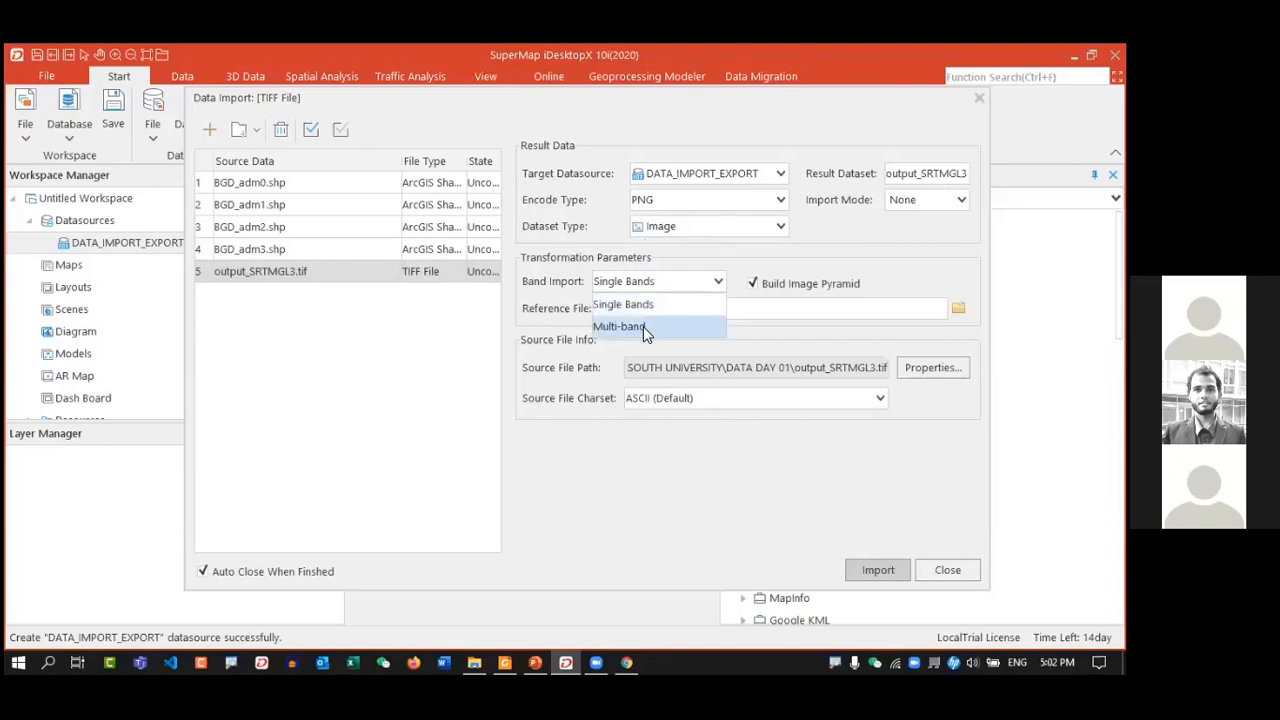
click(634, 305)
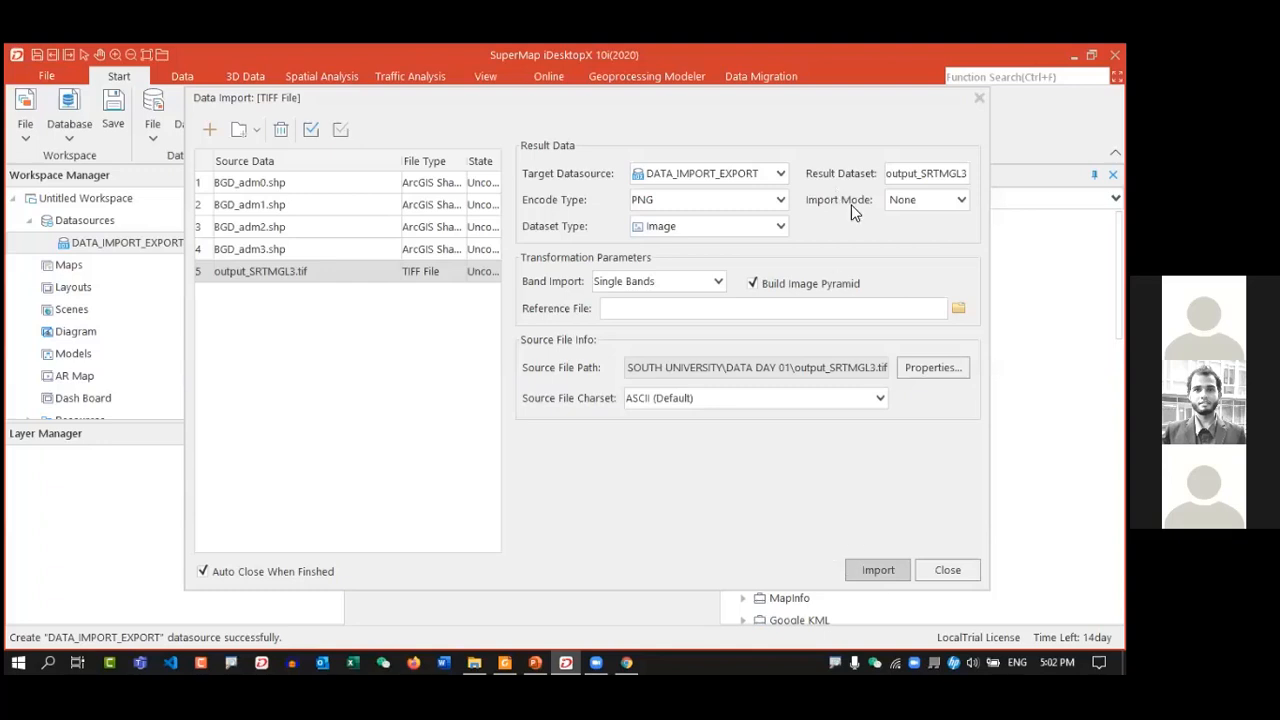
- Import the four shapefiles and the TIFF into DATA_IMPORT_EXPORT and save the workspace
click(879, 571)
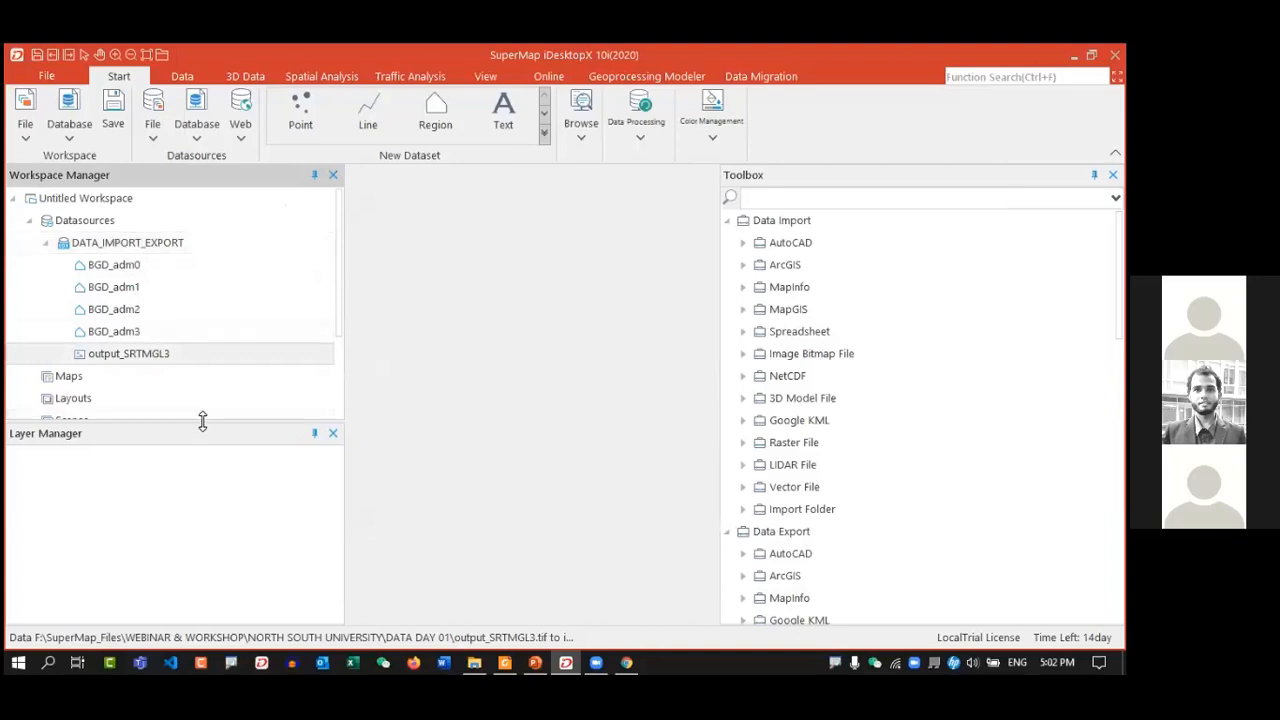
drag(197, 481, 197, 482)
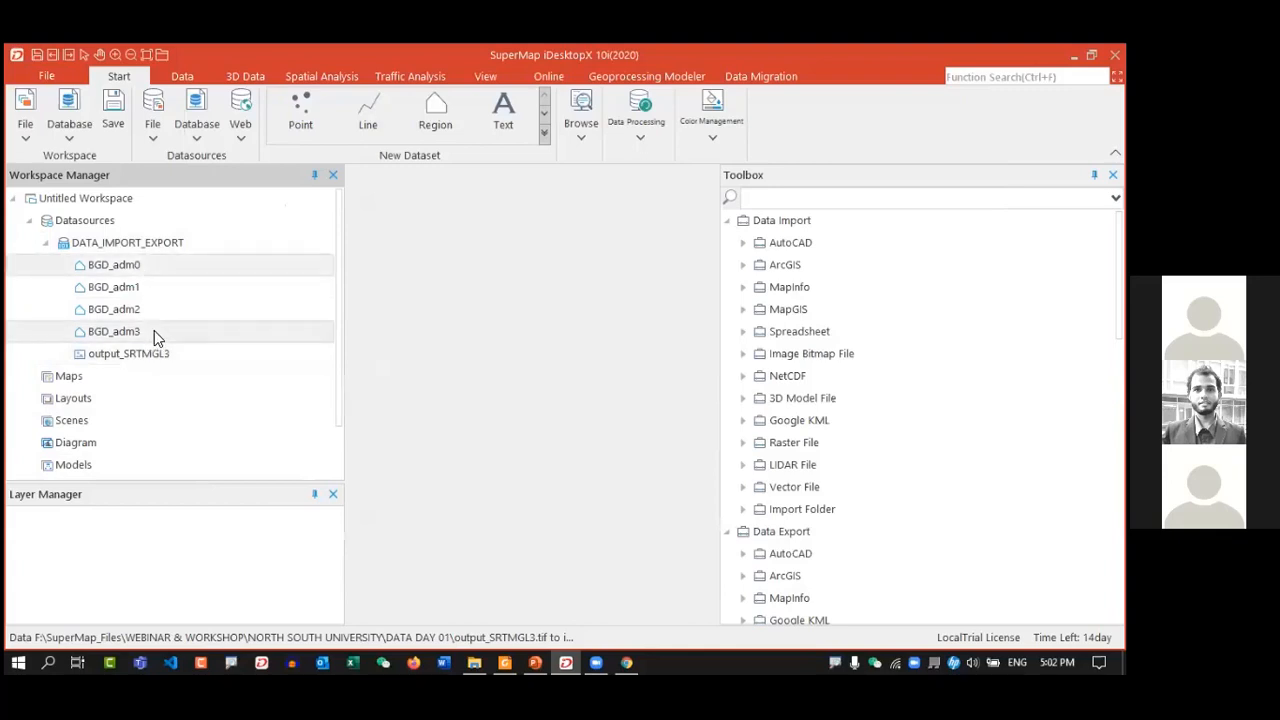
click(185, 358)
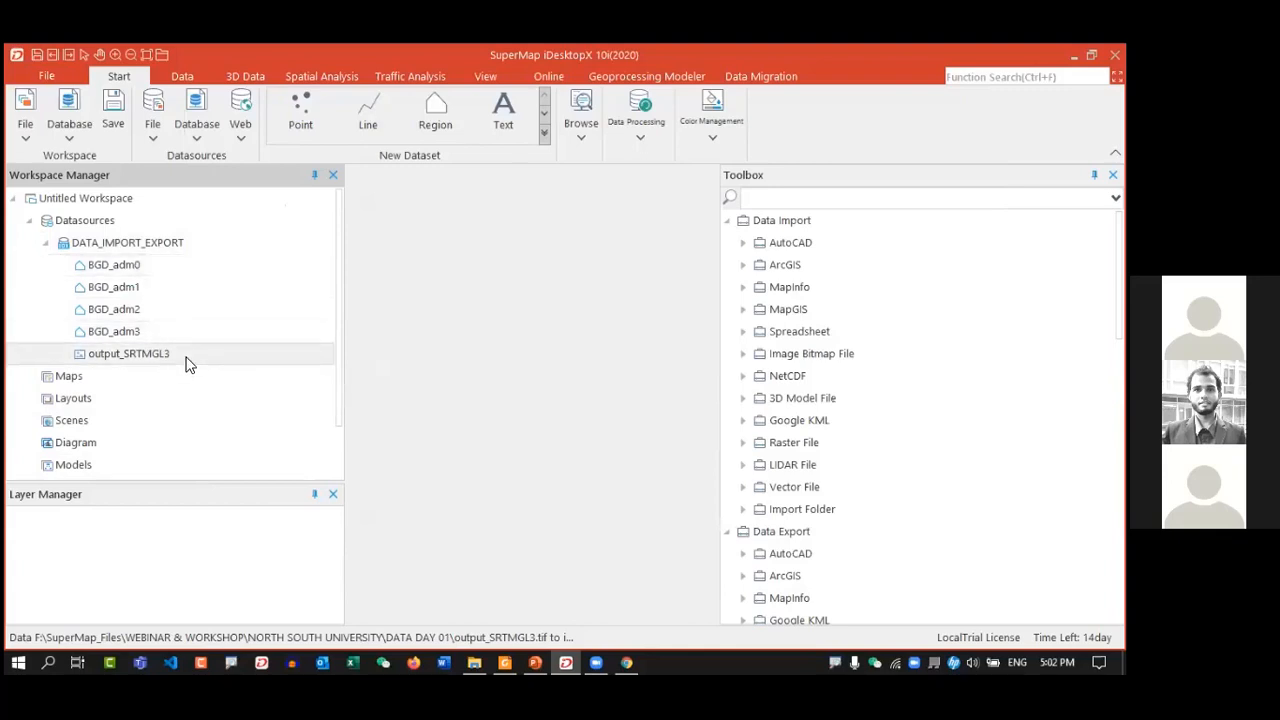
key(ctrl+s)
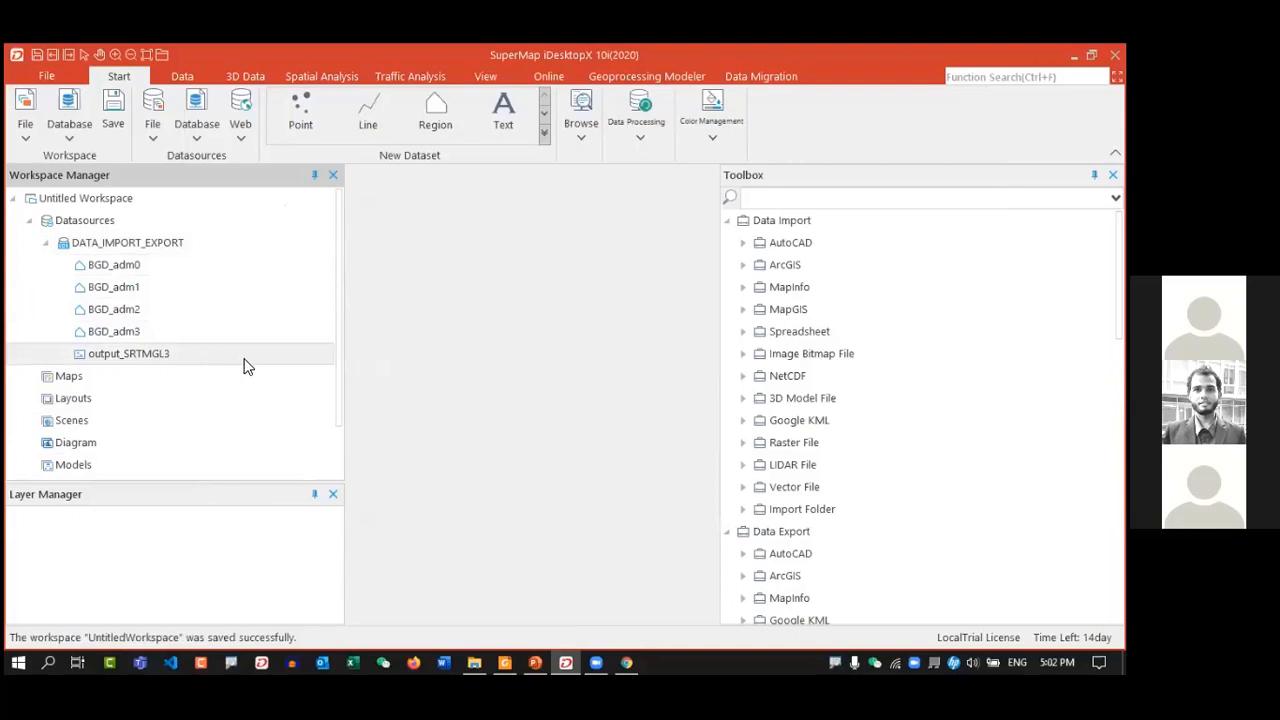
- Display the output_SRTMGL3 image dataset from DATA_IMPORT_EXPORT in a new map
click(146, 250)
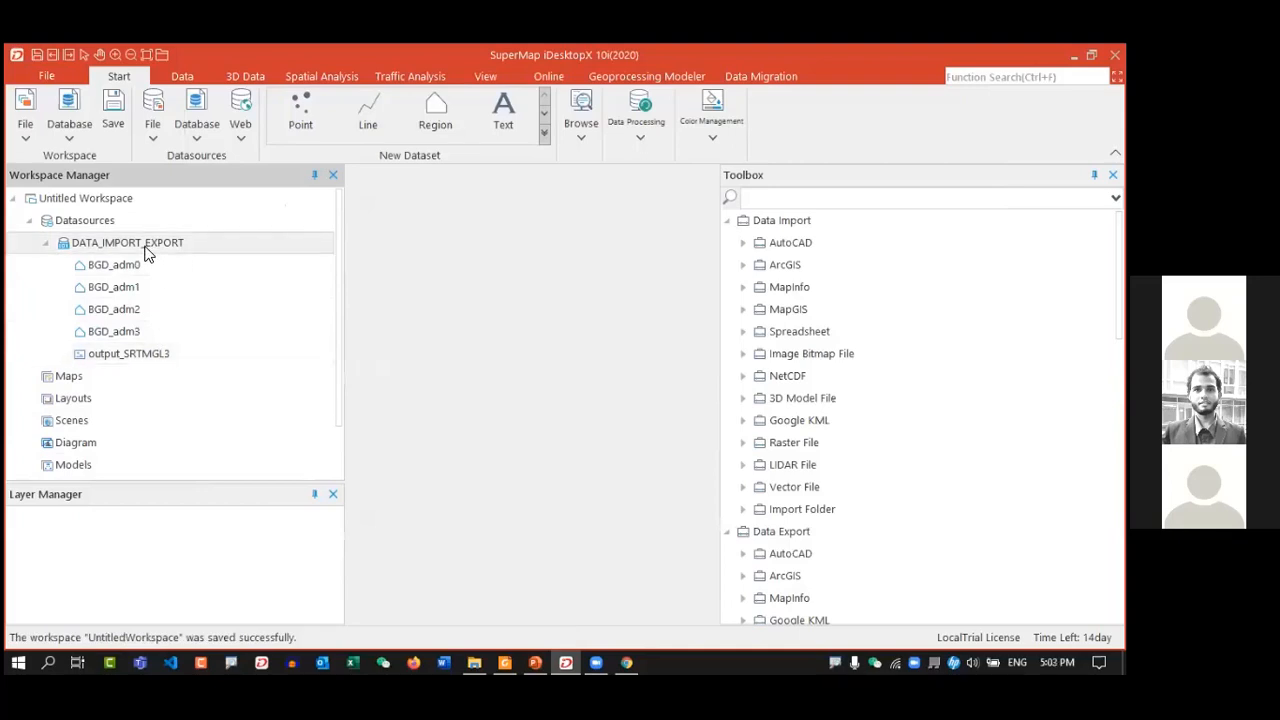
click(133, 360)
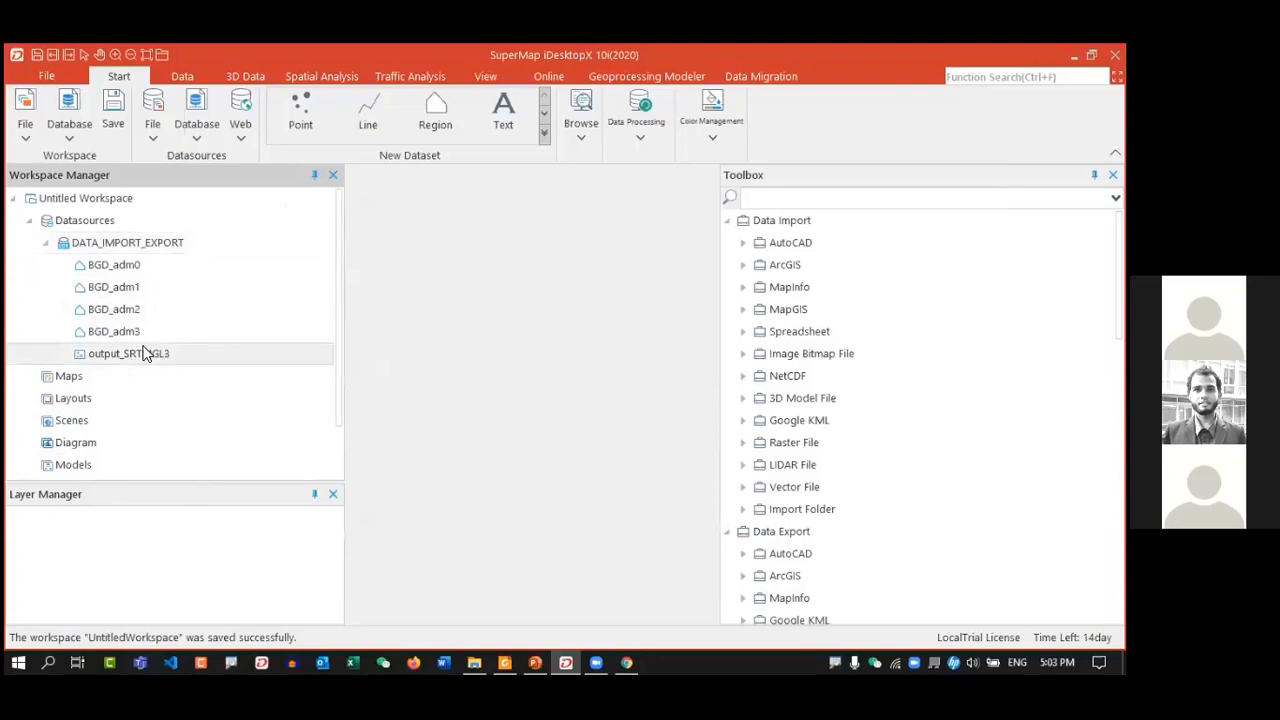
right_click(176, 358)
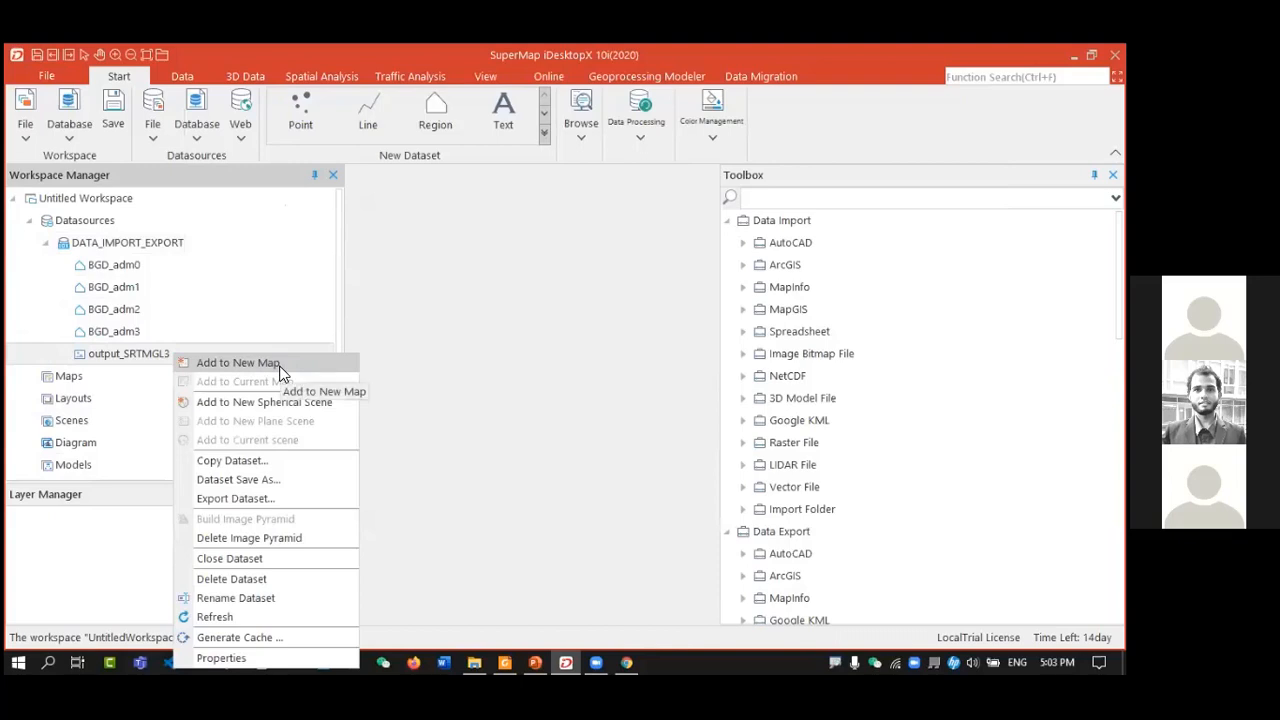
click(148, 360)
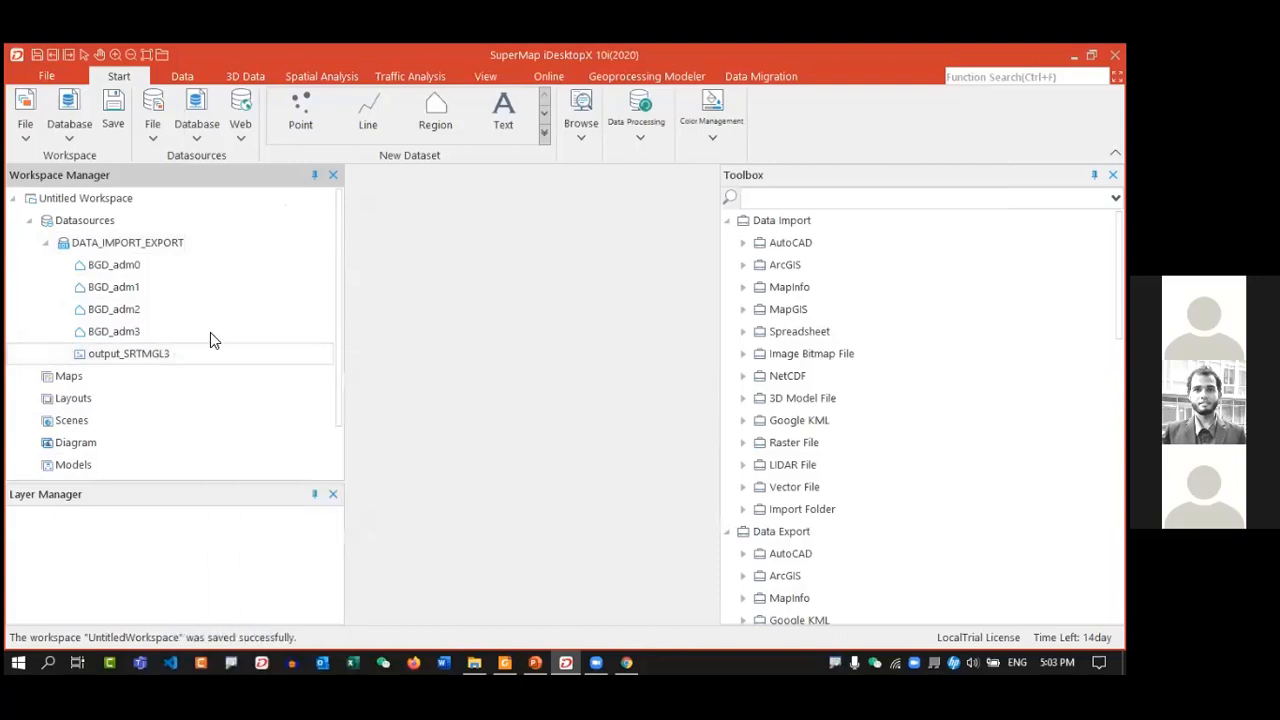
drag(113, 360, 545, 374)
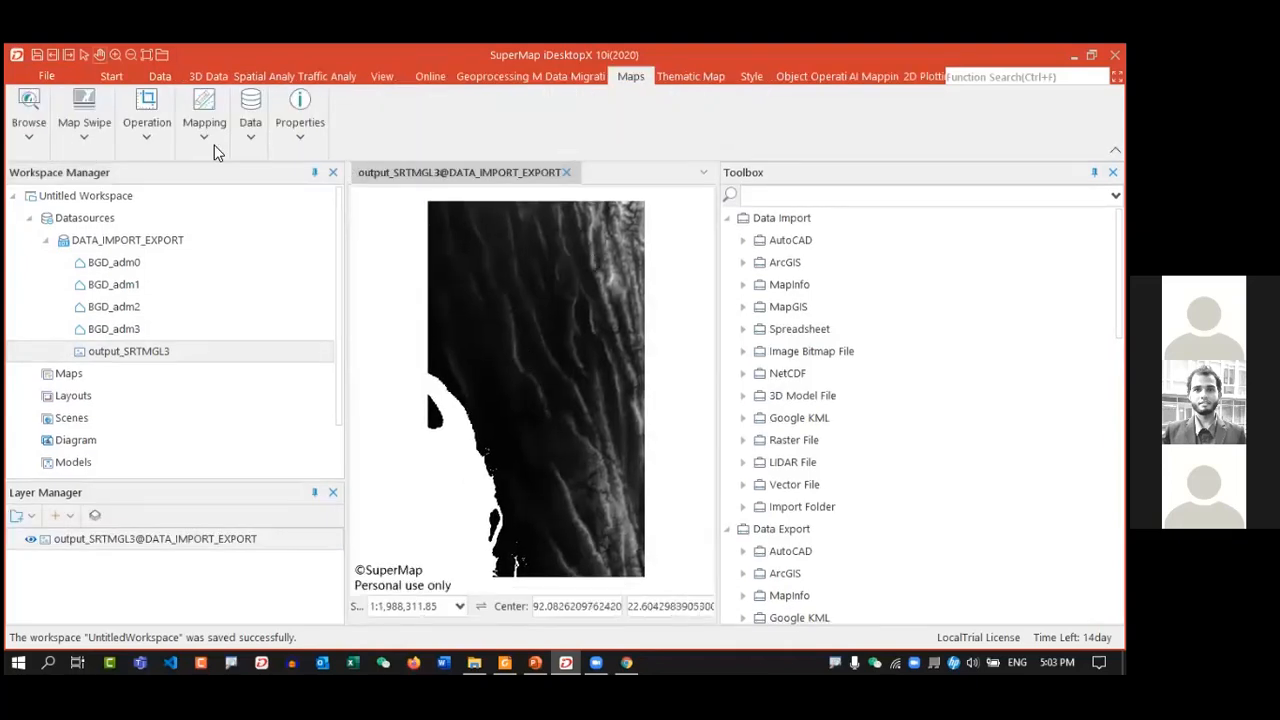
- Collapse the Toolbox to widen the map area and examine the output_SRTMGL3 elevation image at several scales
click(111, 77)
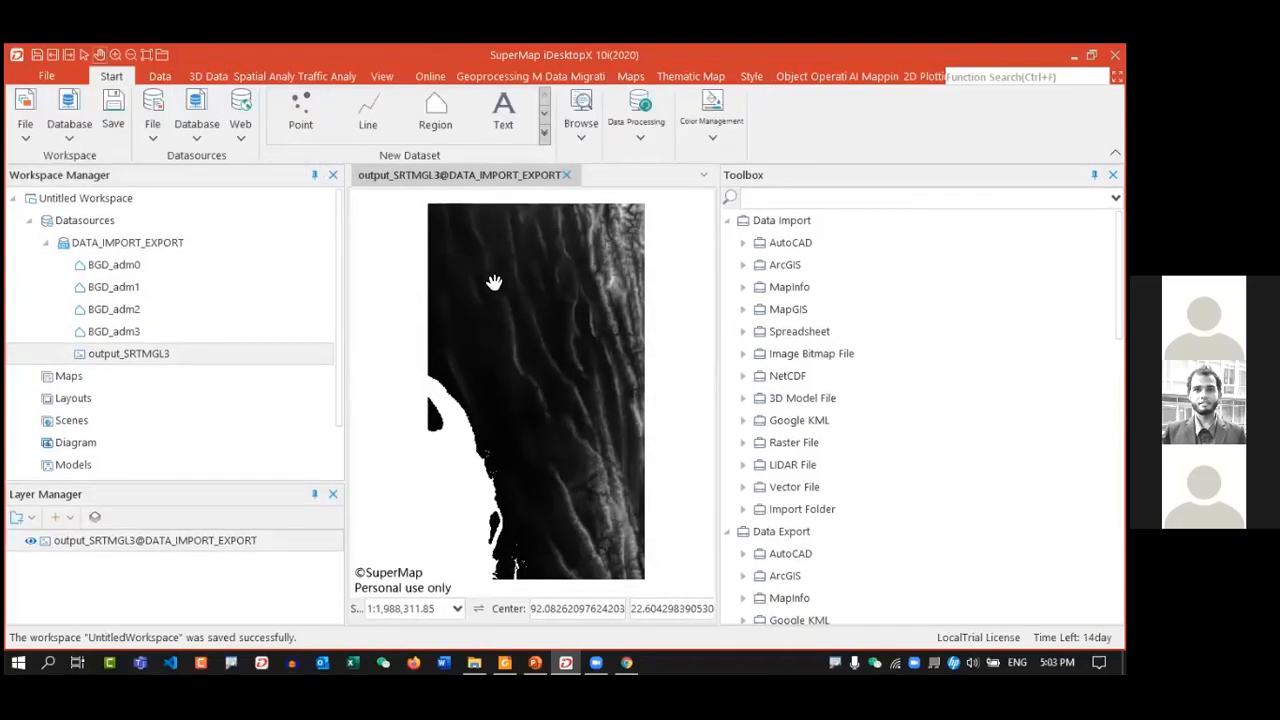
scroll(552, 341, up, 2)
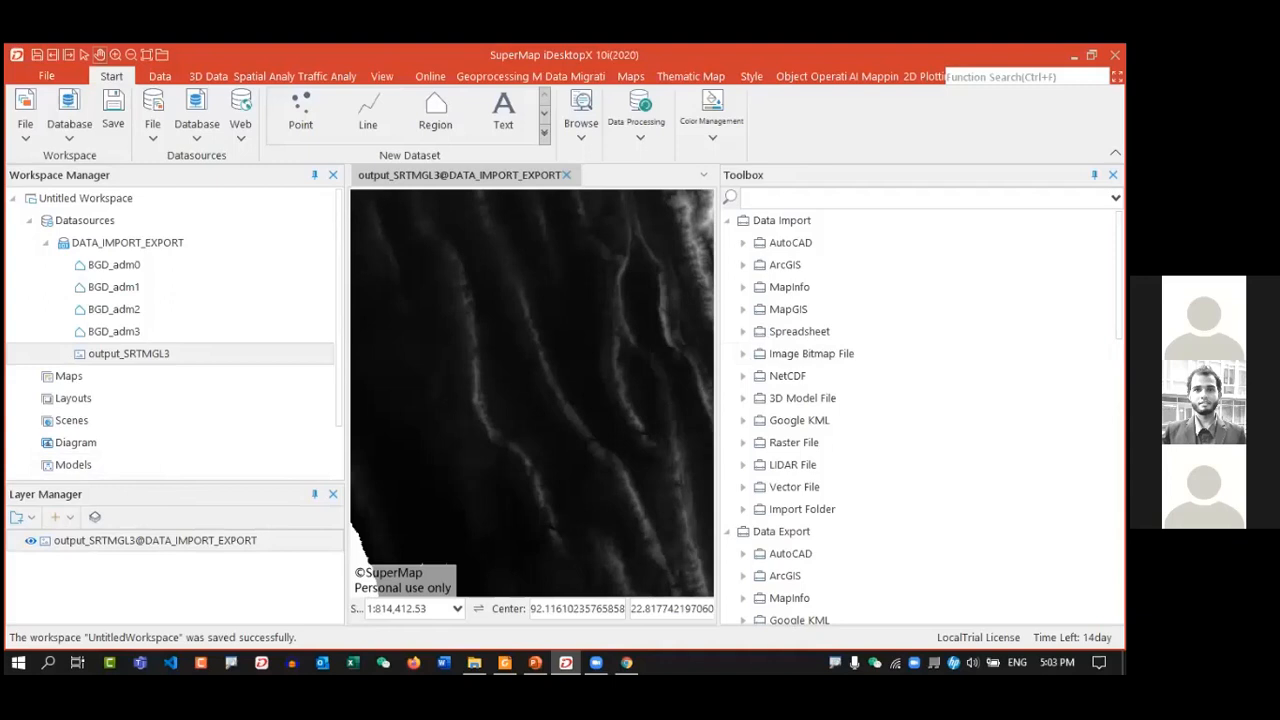
click(1093, 174)
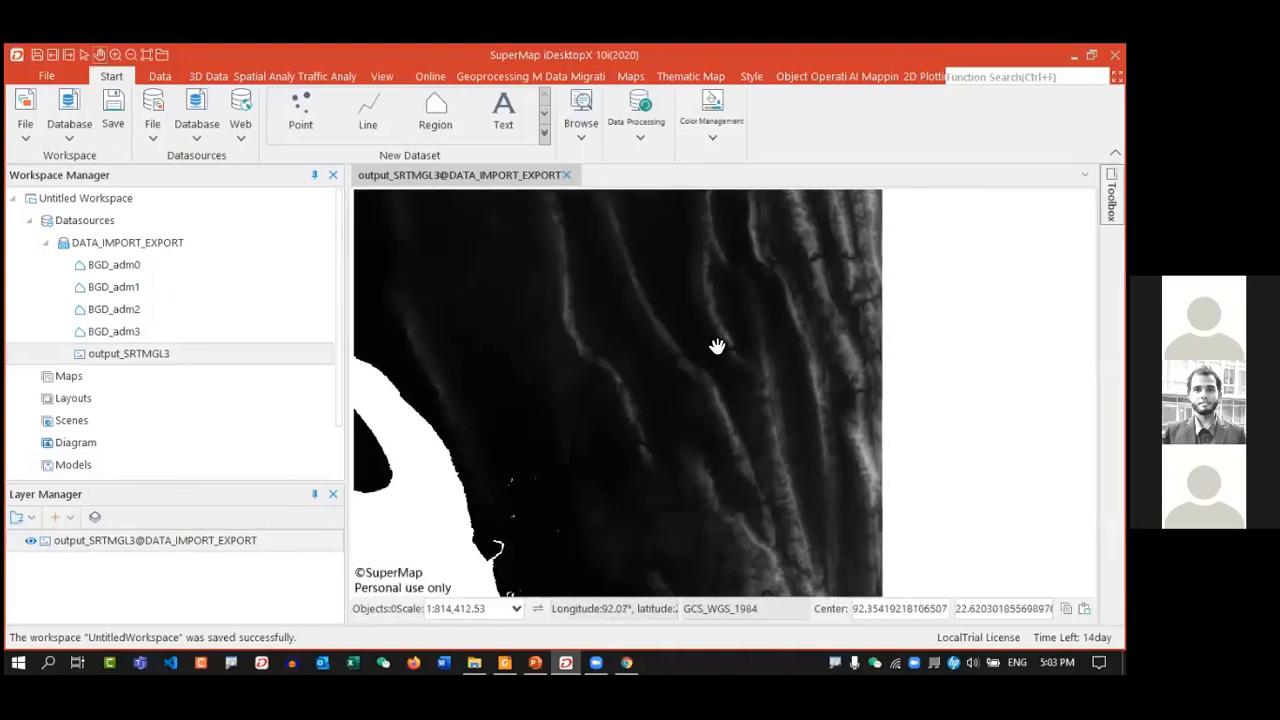
scroll(710, 345, down, 2)
scroll(689, 333, down, 1)
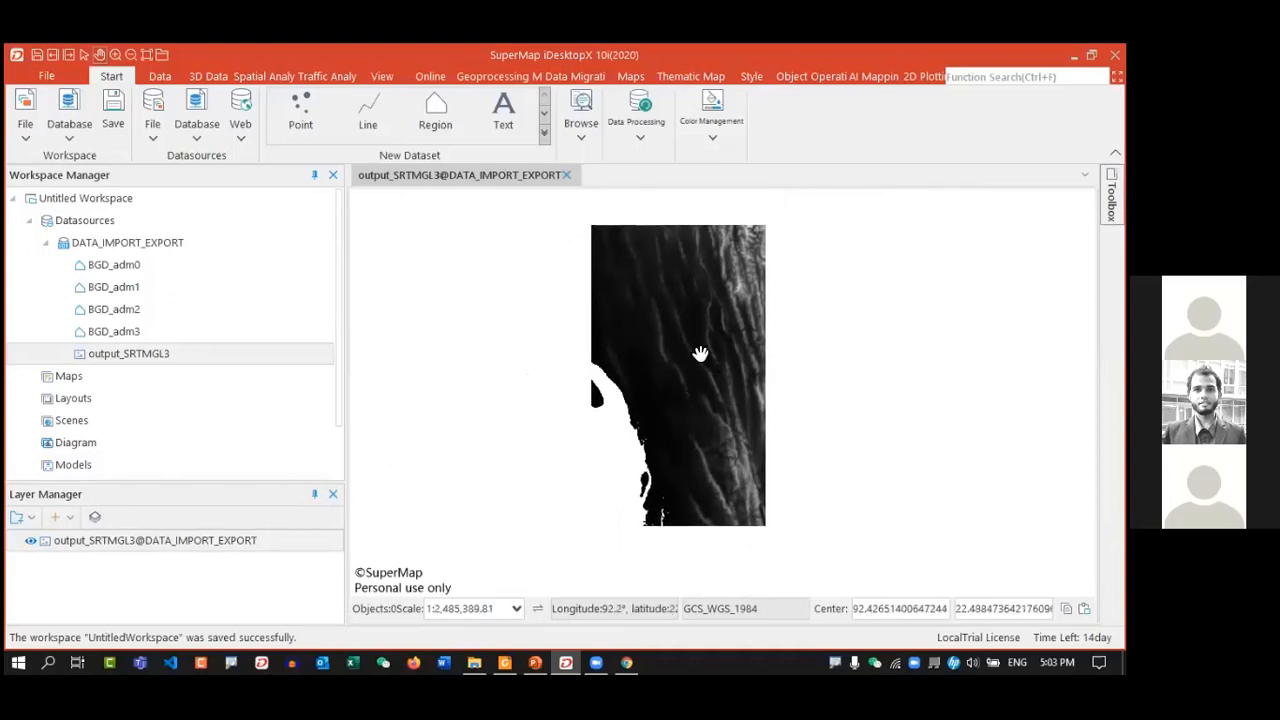
scroll(710, 345, up, 3)
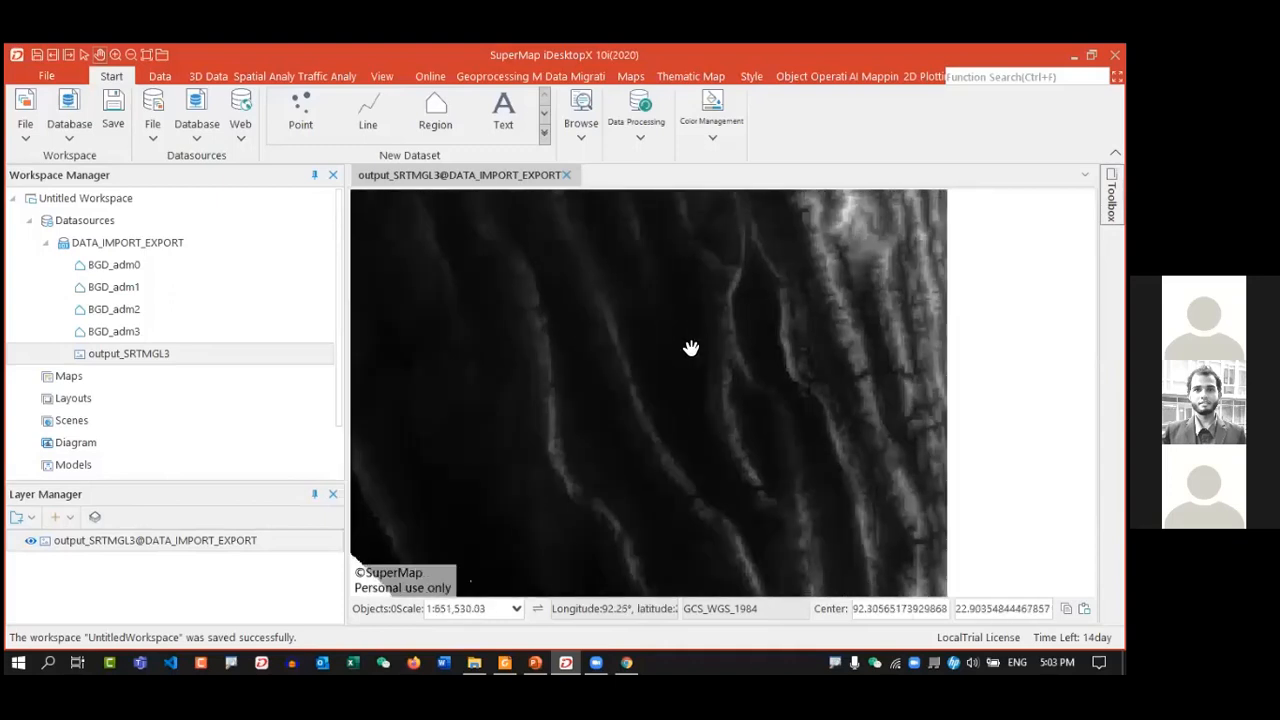
scroll(708, 337, down, 1)
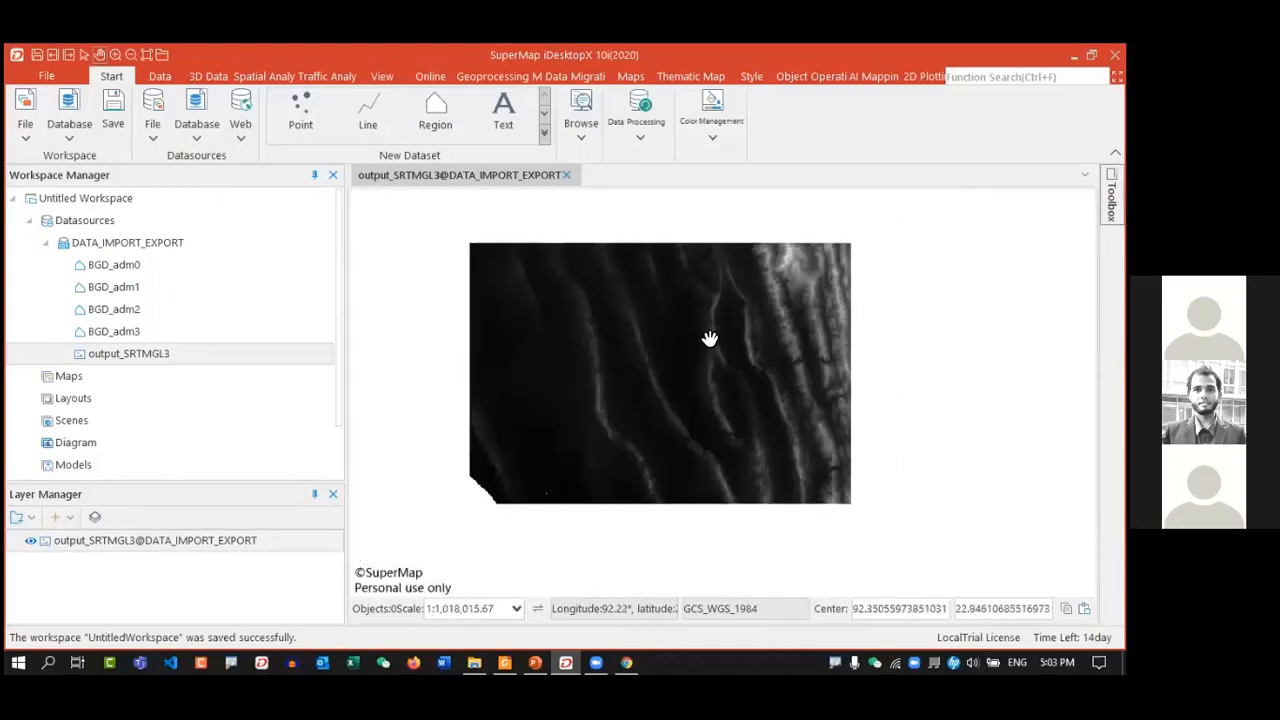
- Enlarge the Layer Manager and open the layer control settings of the output_SRTMGL3 layer
right_click(135, 542)
click(17, 574)
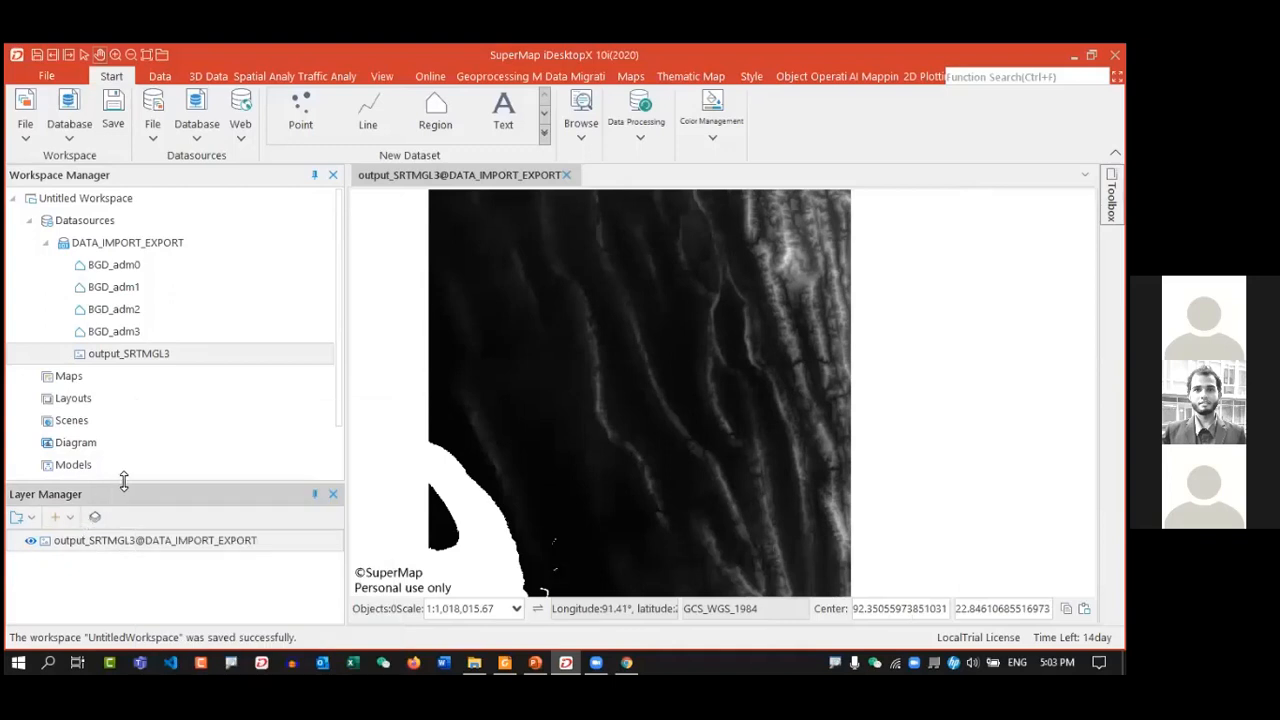
drag(130, 484, 126, 400)
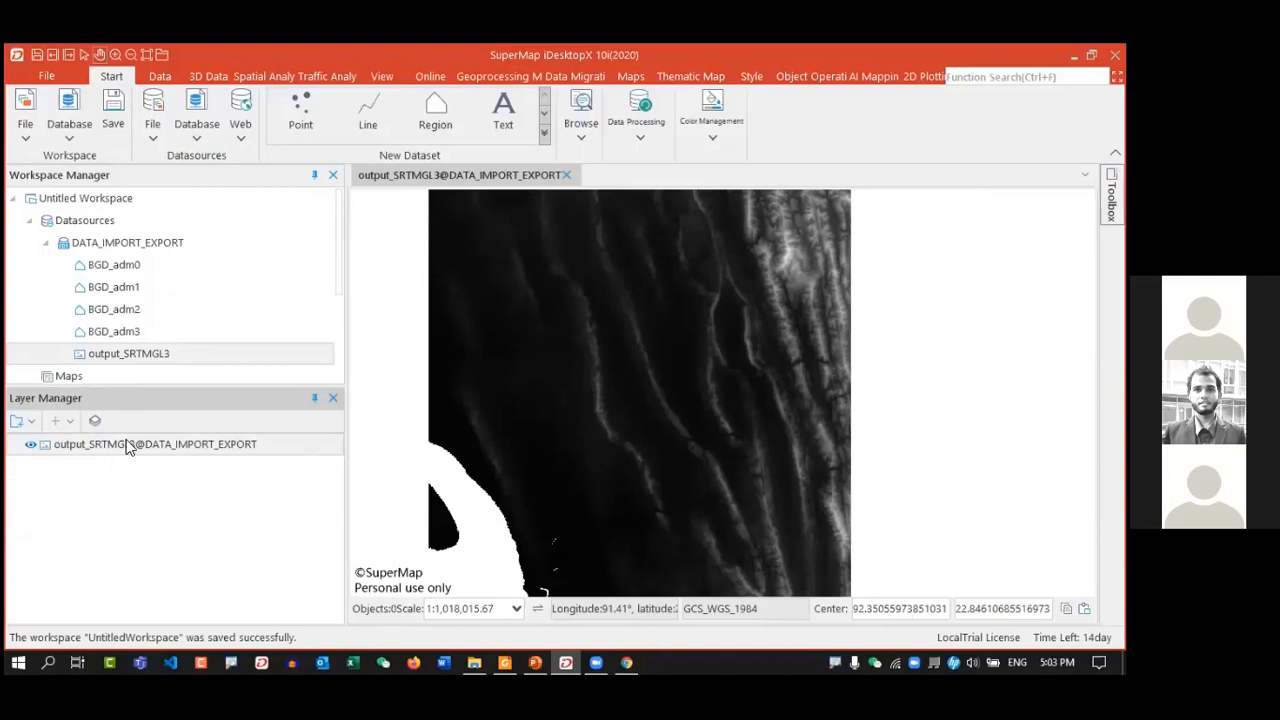
drag(117, 405, 117, 466)
right_click(128, 505)
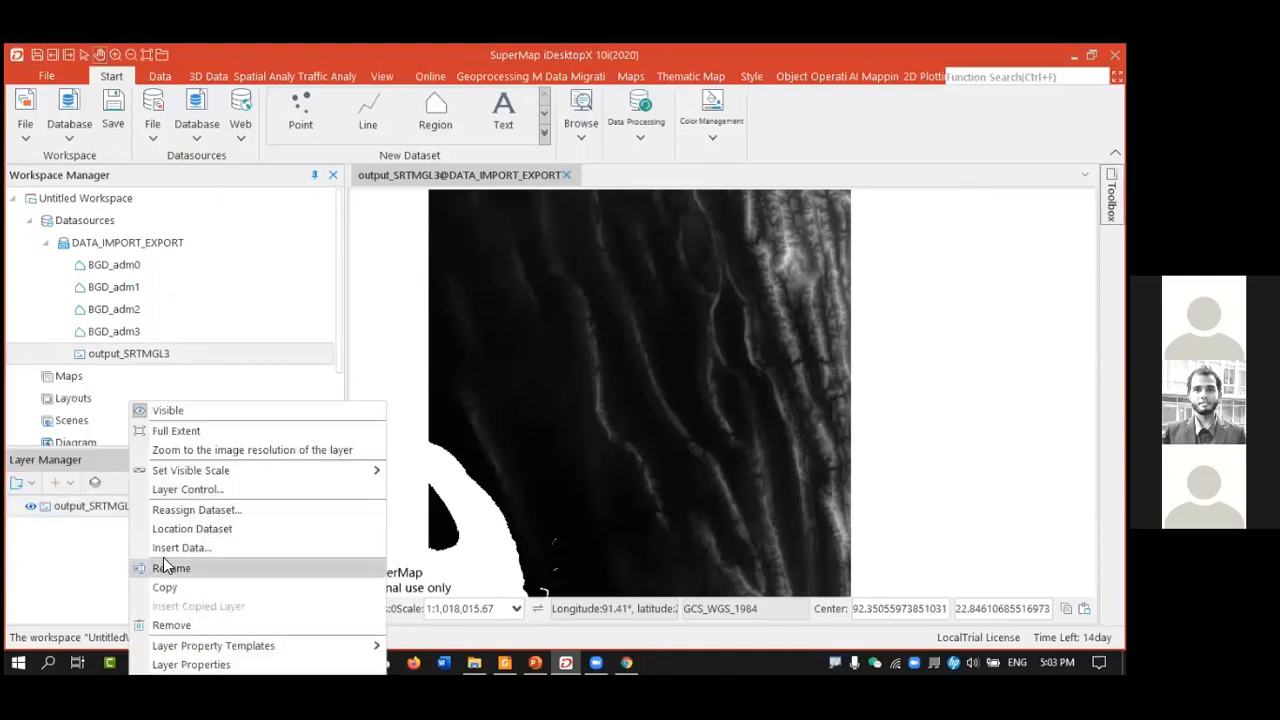
click(221, 487)
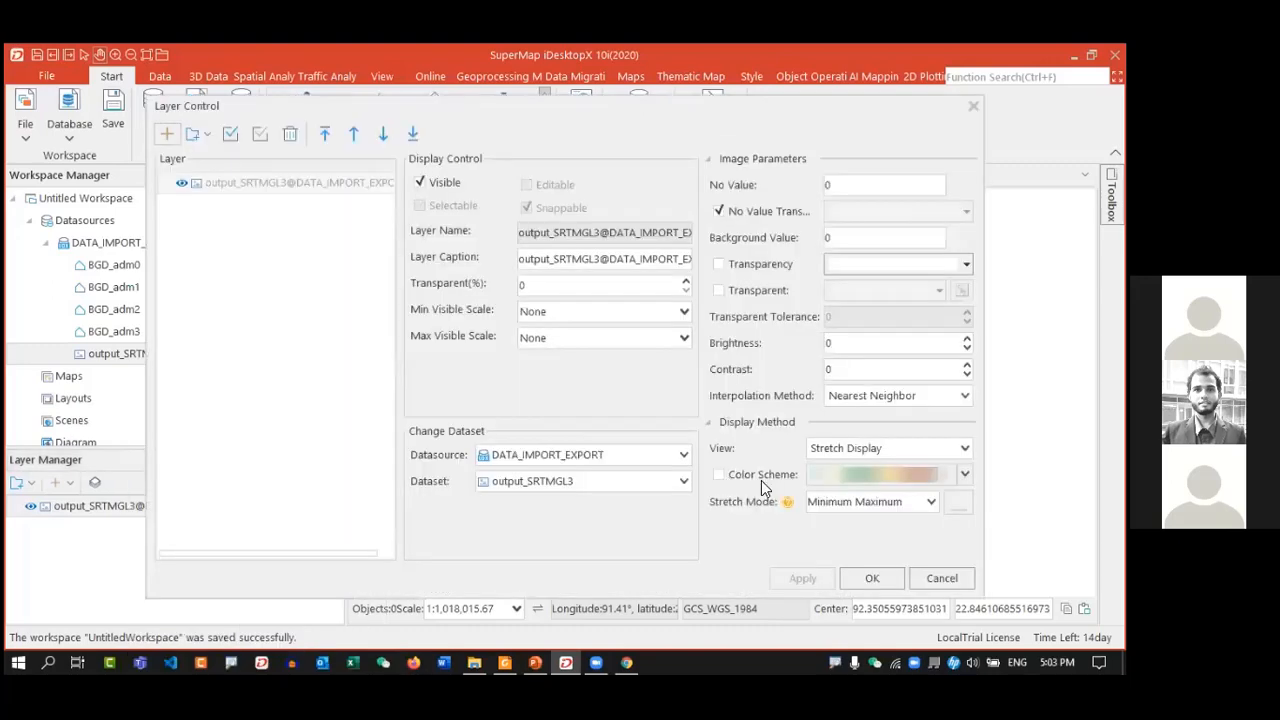
- Enable the color scheme for the output_SRTMGL3 stretch display, using the cyan-green-orange-brown-white gradient, and apply it
click(720, 477)
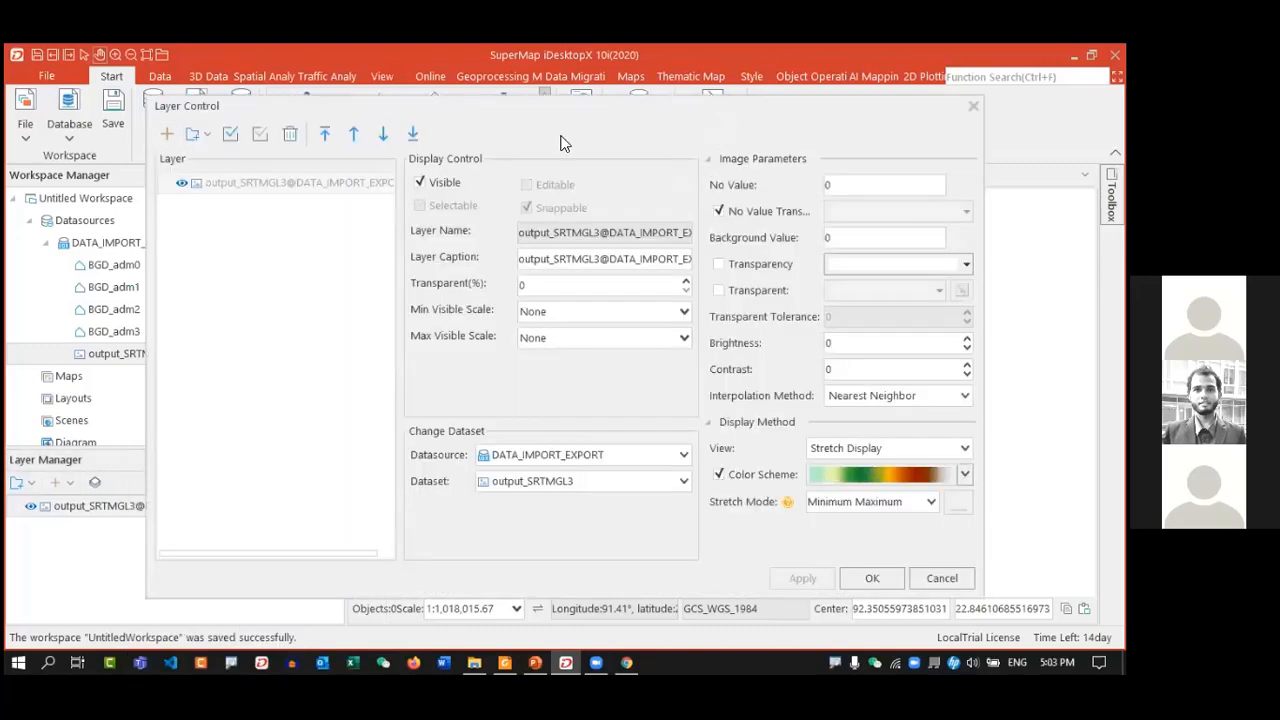
drag(561, 136, 259, 125)
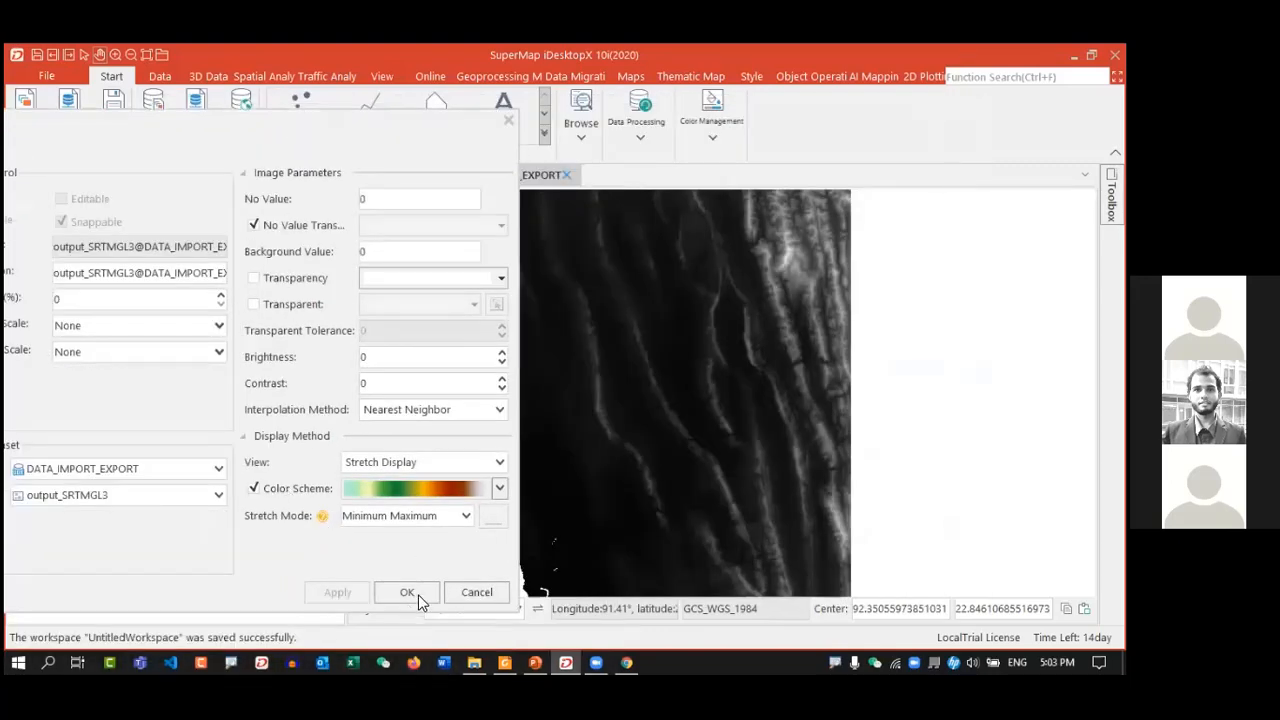
click(450, 490)
click(424, 270)
click(430, 492)
click(403, 269)
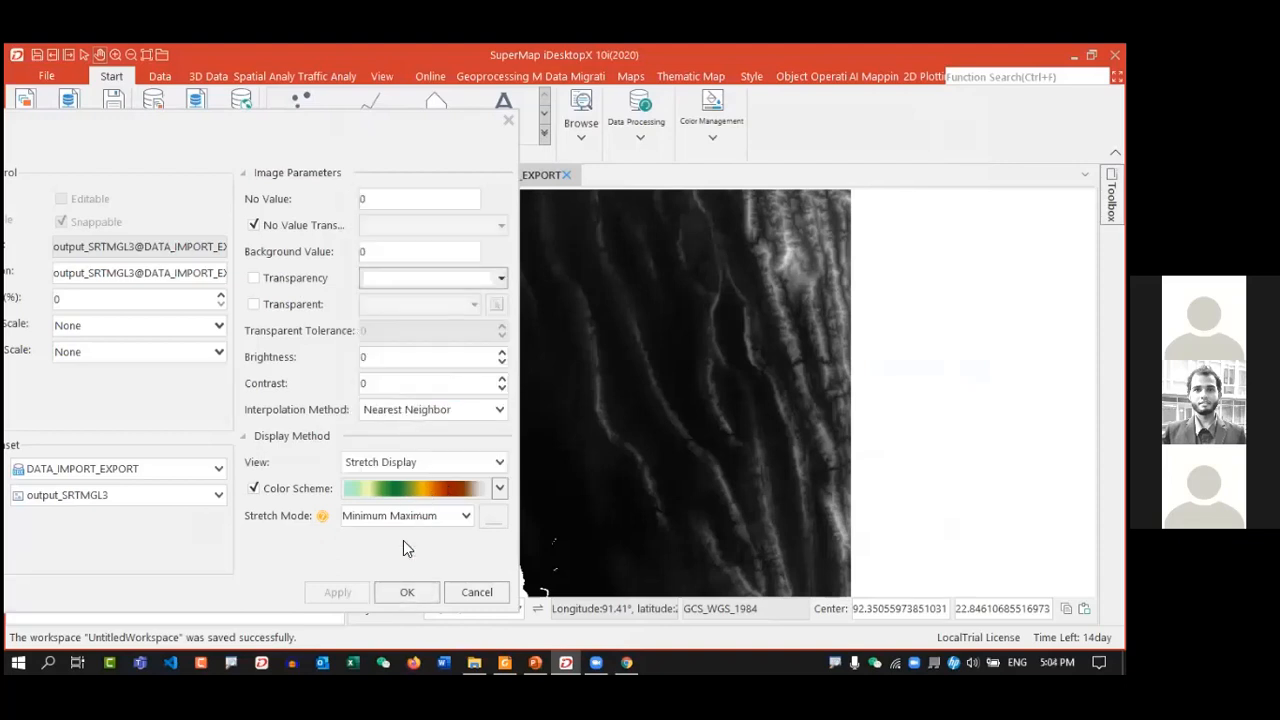
click(395, 598)
- Add the BGD_adm0, BGD_adm1, BGD_adm2 and BGD_adm3 boundary datasets to the current elevation map
scroll(731, 374, down, 2)
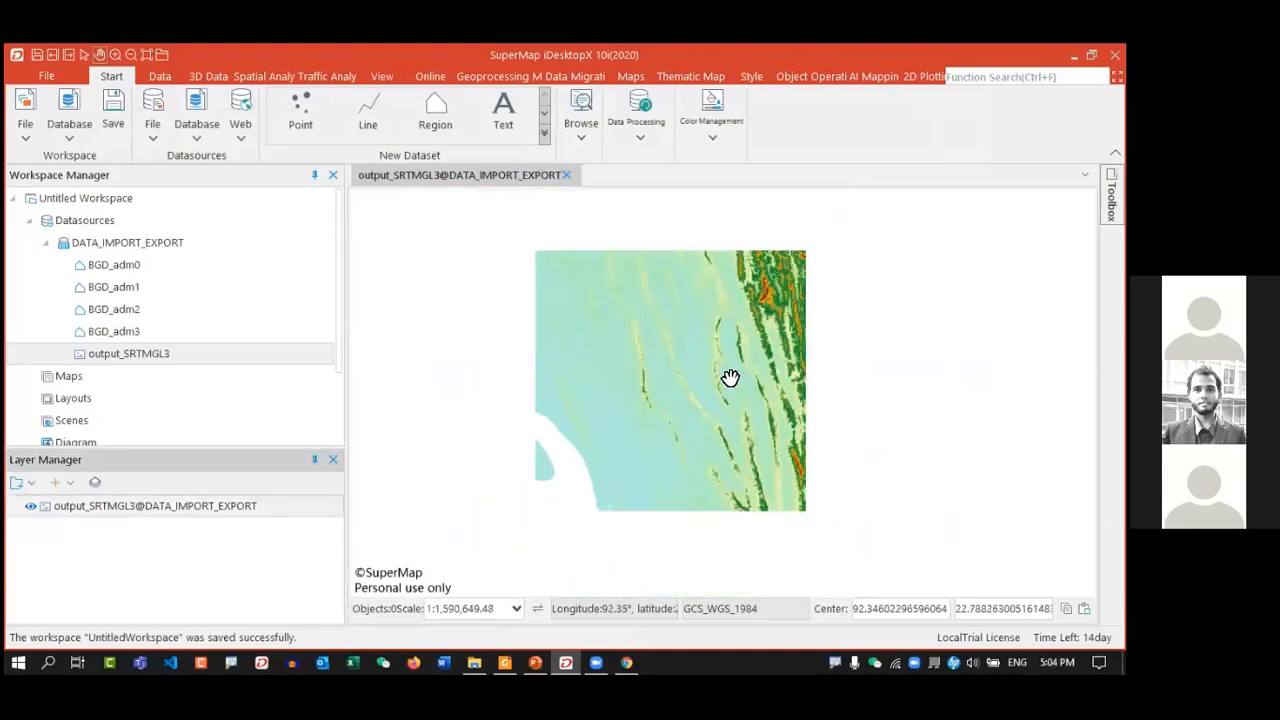
scroll(747, 394, down, 1)
drag(747, 394, 694, 346)
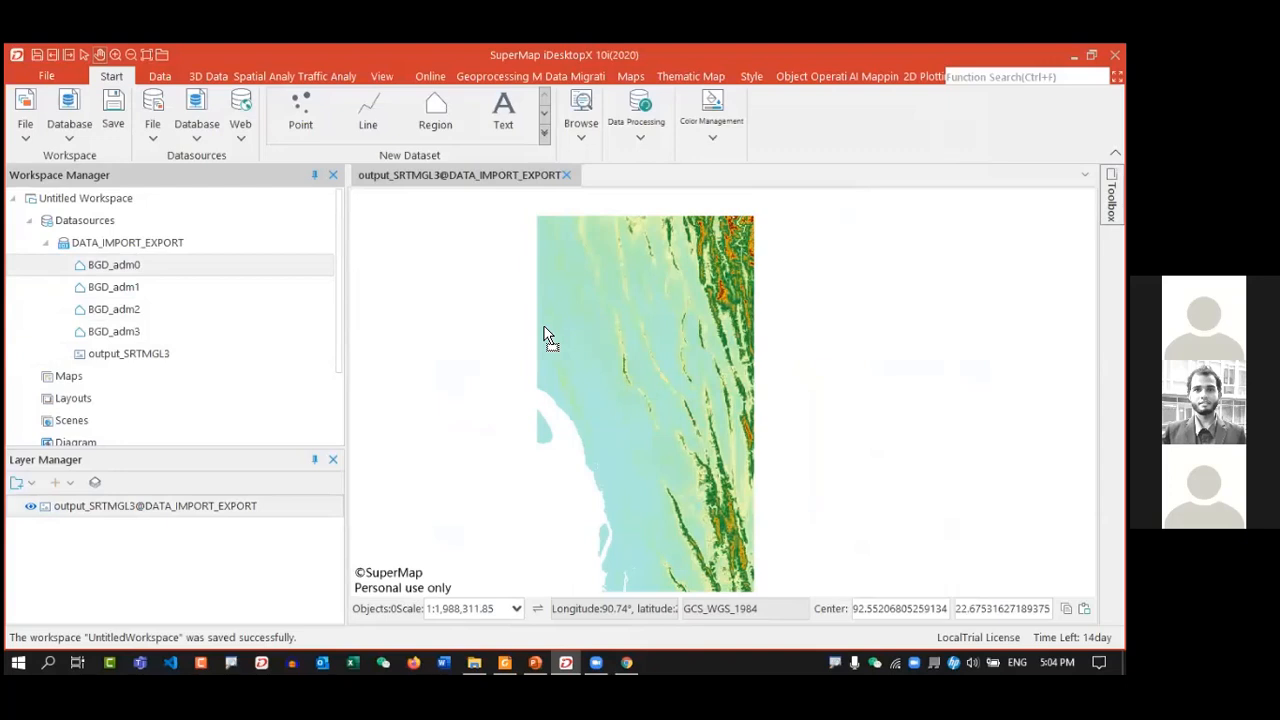
drag(545, 335, 551, 334)
drag(699, 350, 688, 384)
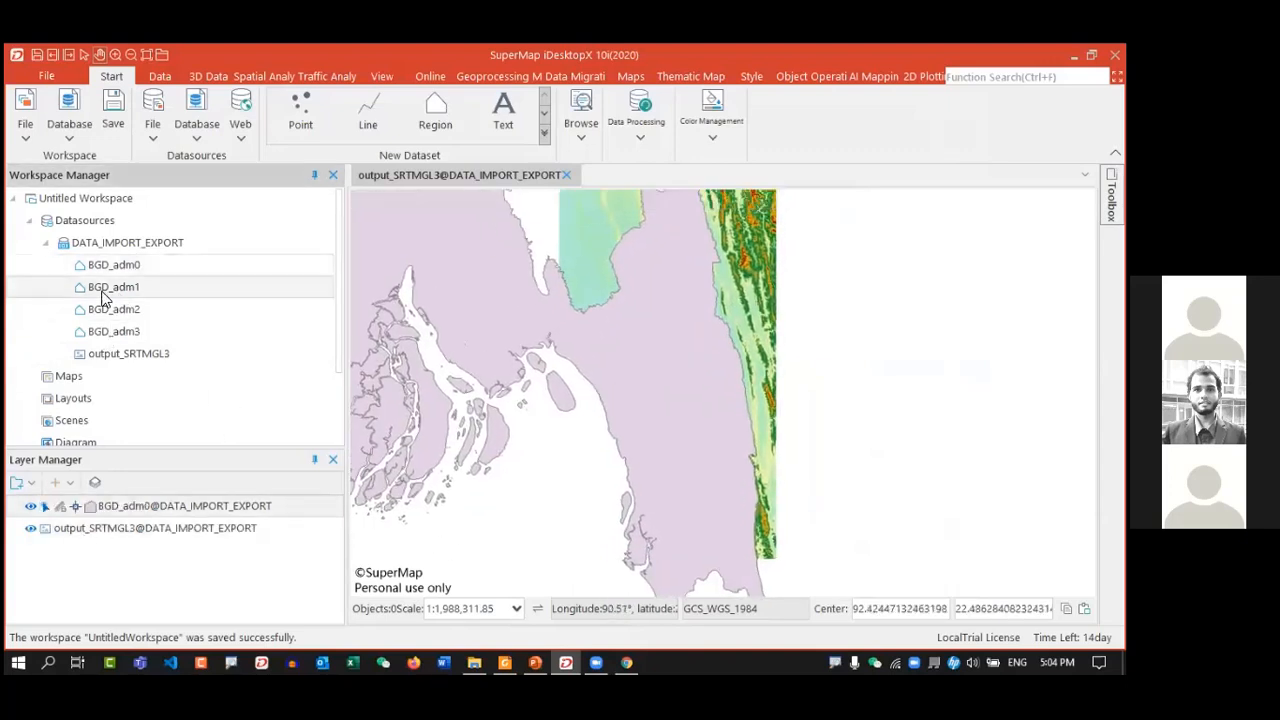
drag(100, 287, 457, 314)
drag(123, 305, 557, 343)
drag(140, 331, 557, 351)
- Examine how the Bangladesh boundary layers overlap the colored elevation image across the southern part of the country
scroll(591, 363, up, 1)
scroll(627, 371, down, 2)
scroll(597, 360, up, 1)
drag(763, 422, 640, 368)
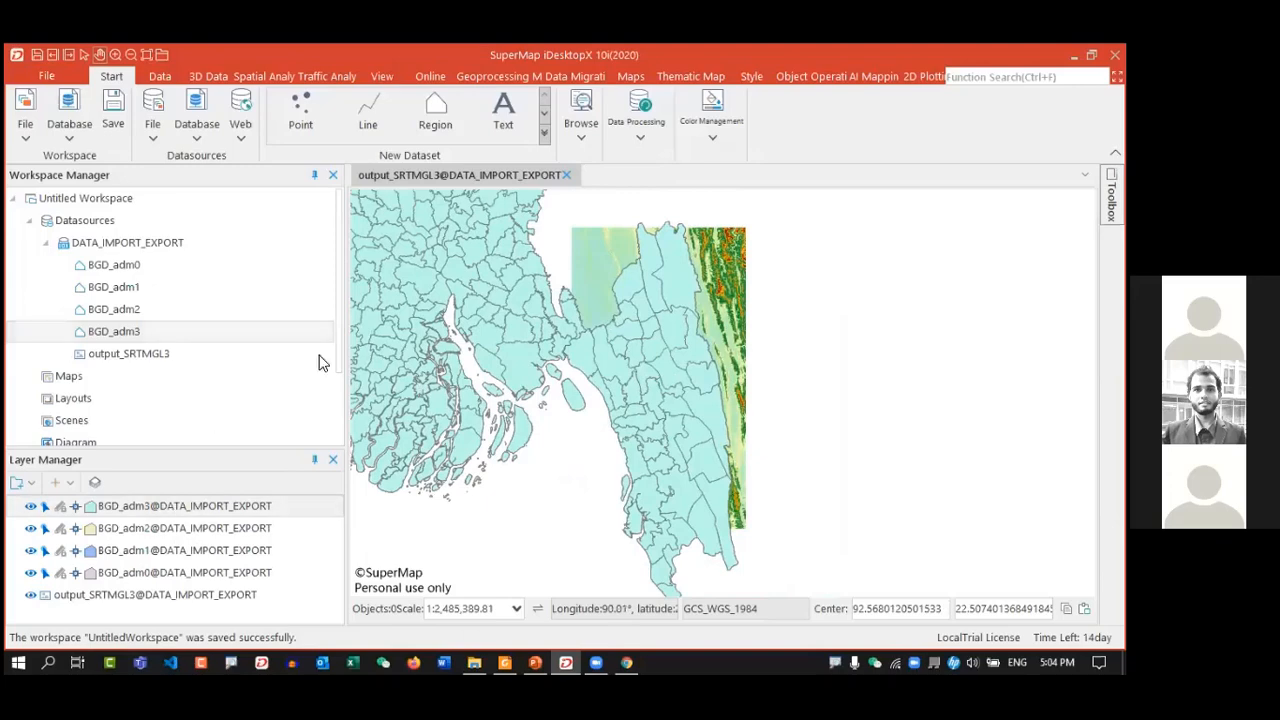
drag(655, 337, 689, 349)
drag(614, 335, 840, 406)
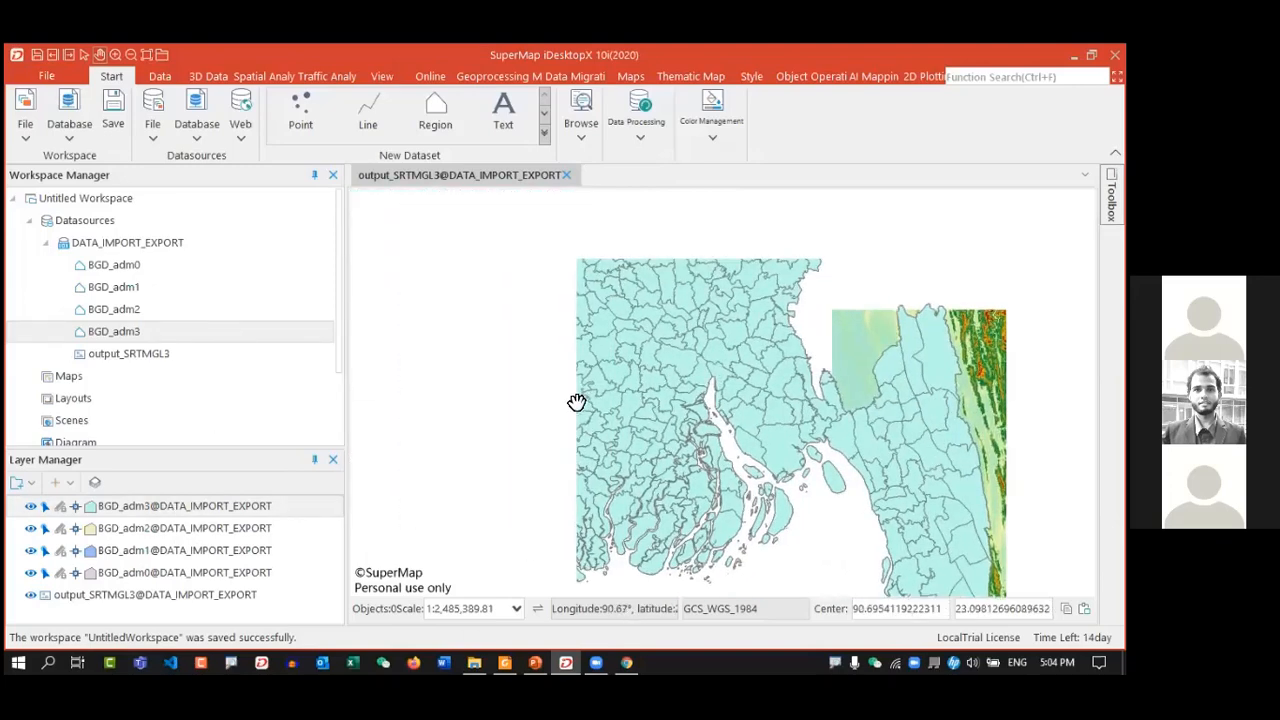
drag(600, 409, 455, 376)
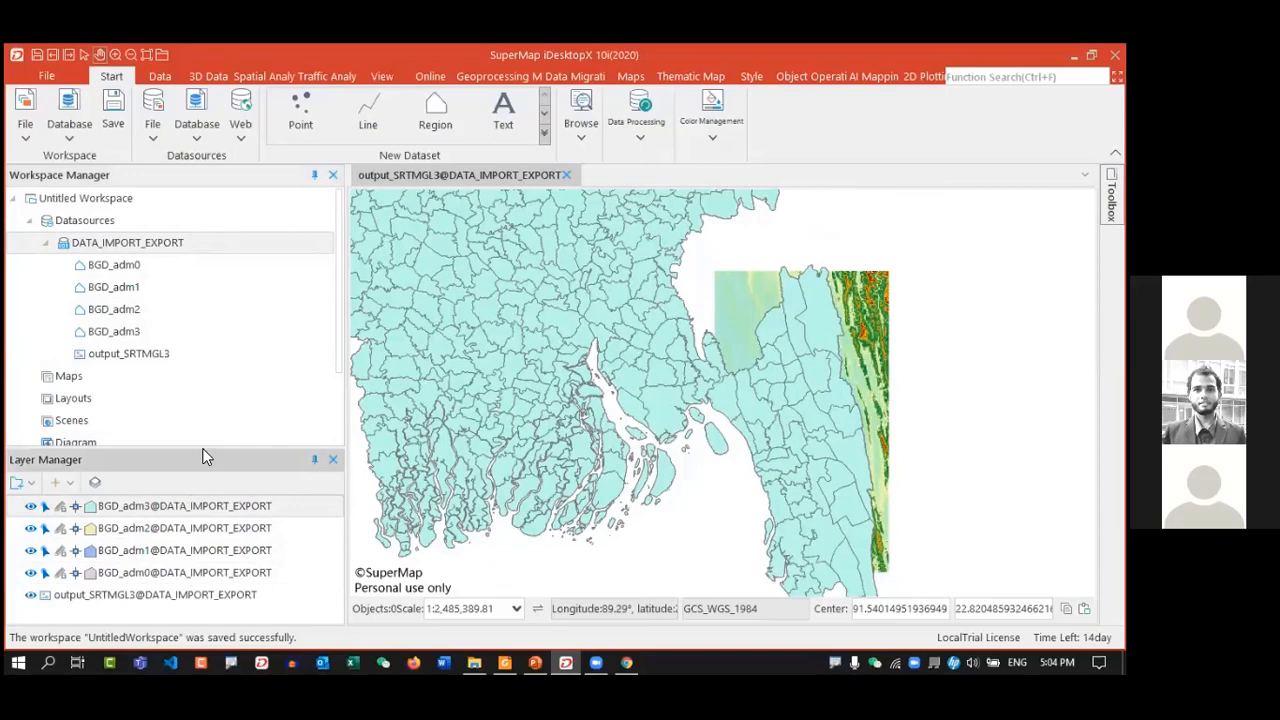
- Enlarge the Layer Manager slightly and browse the attribute table of BGD_adm0
drag(204, 447, 199, 411)
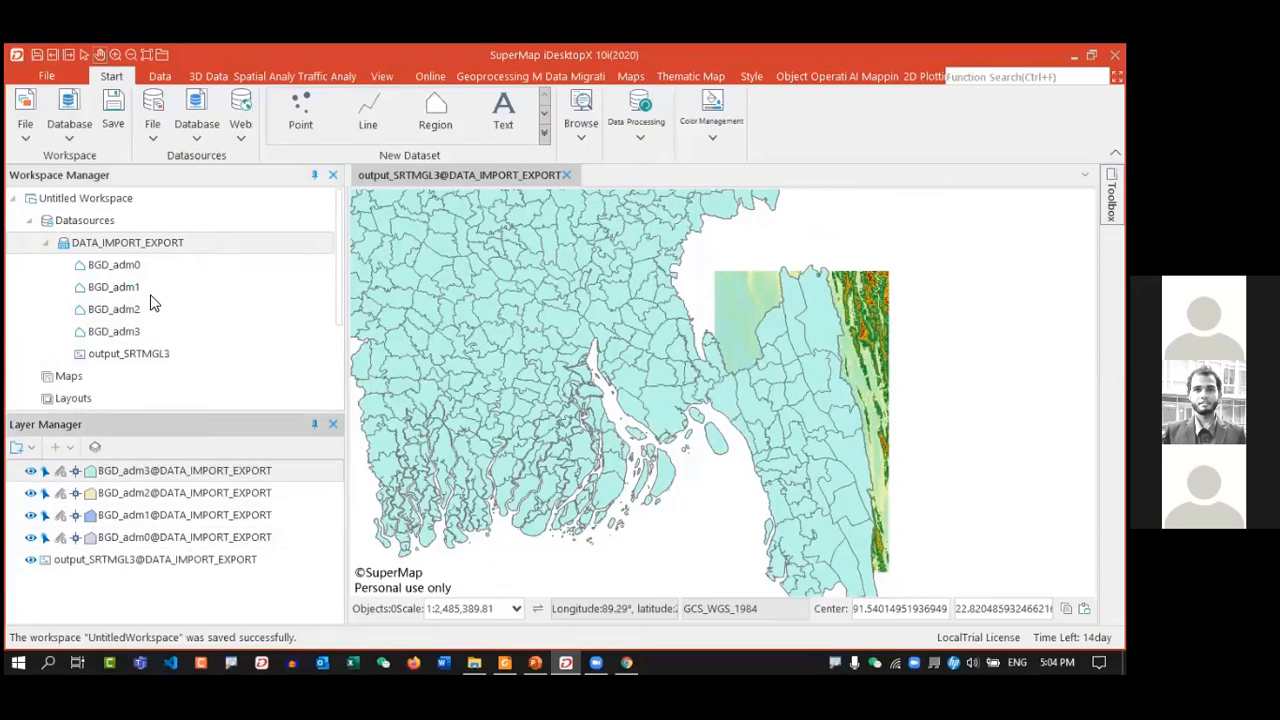
right_click(142, 268)
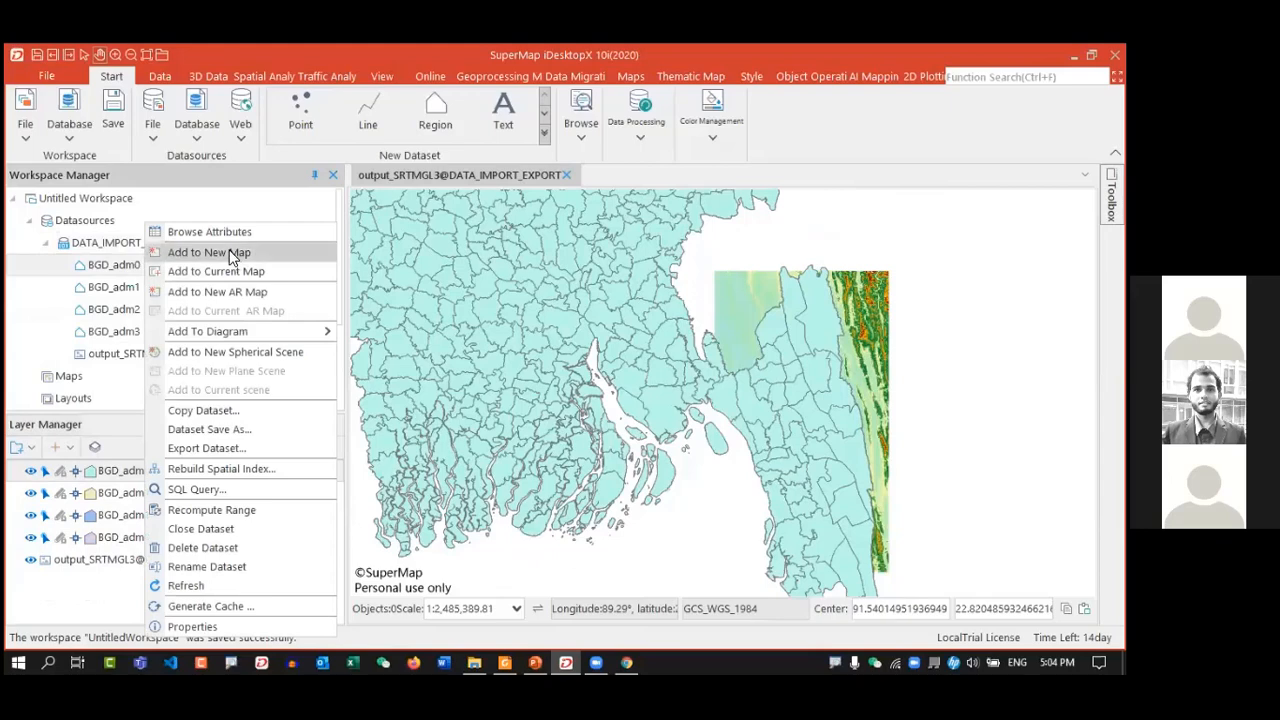
click(240, 233)
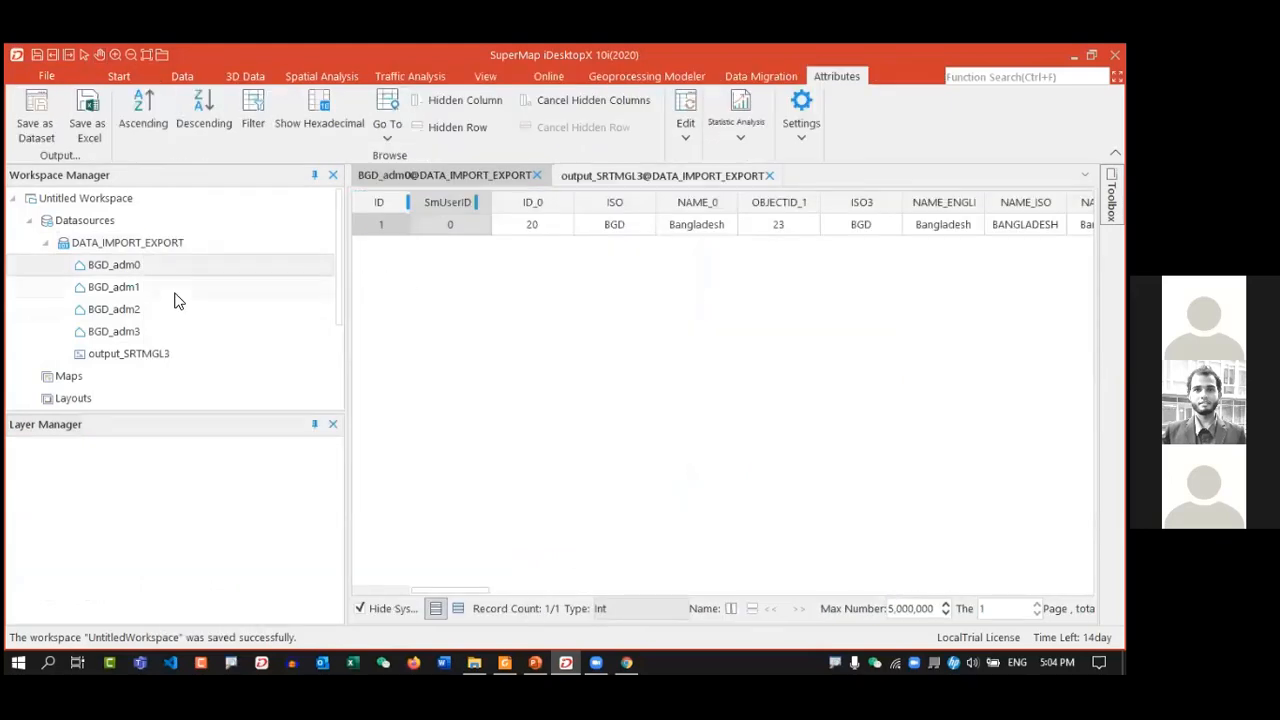
- Browse the attribute table of BGD_adm2, examine its rows and its district name and type columns, and close the table
right_click(139, 306)
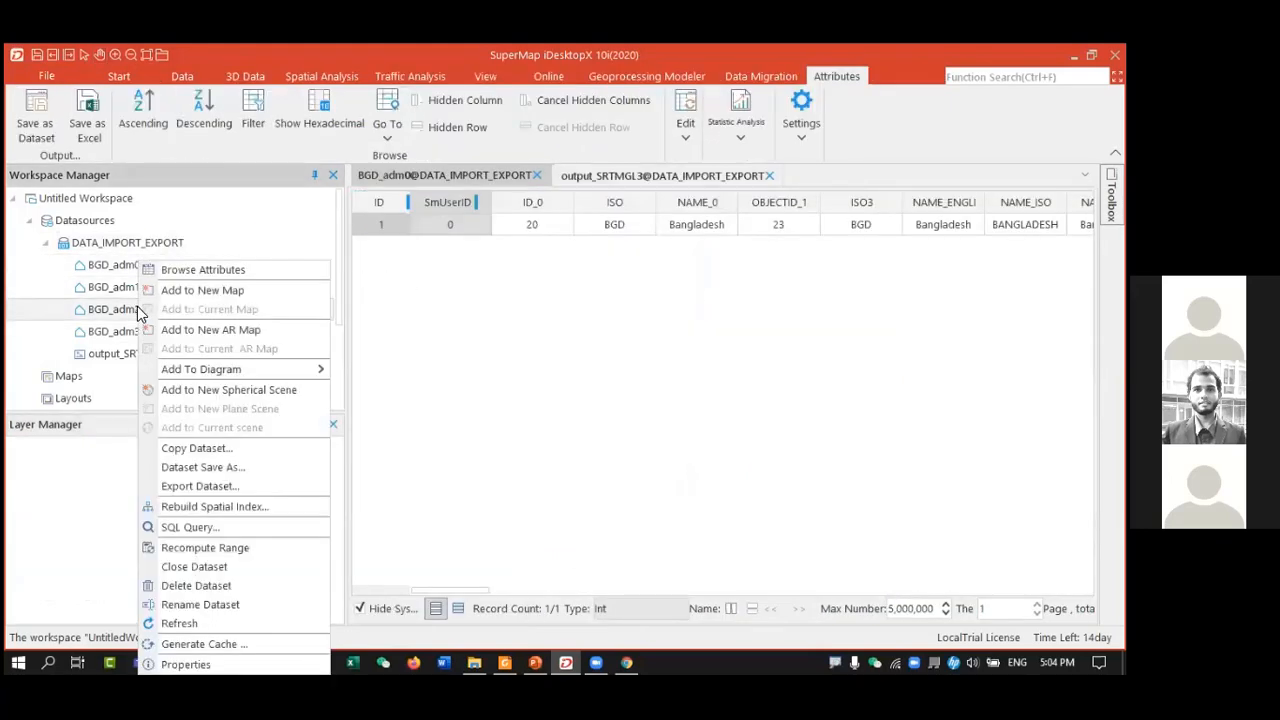
click(215, 271)
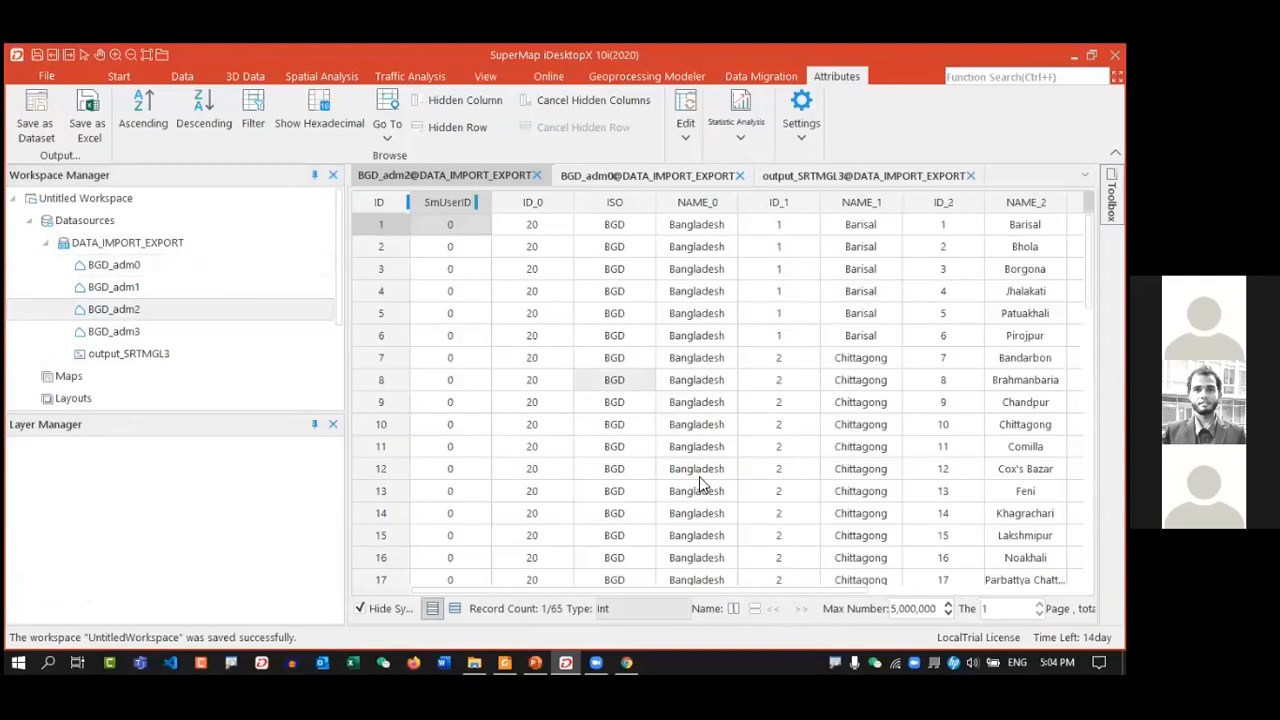
scroll(700, 500, down, 6)
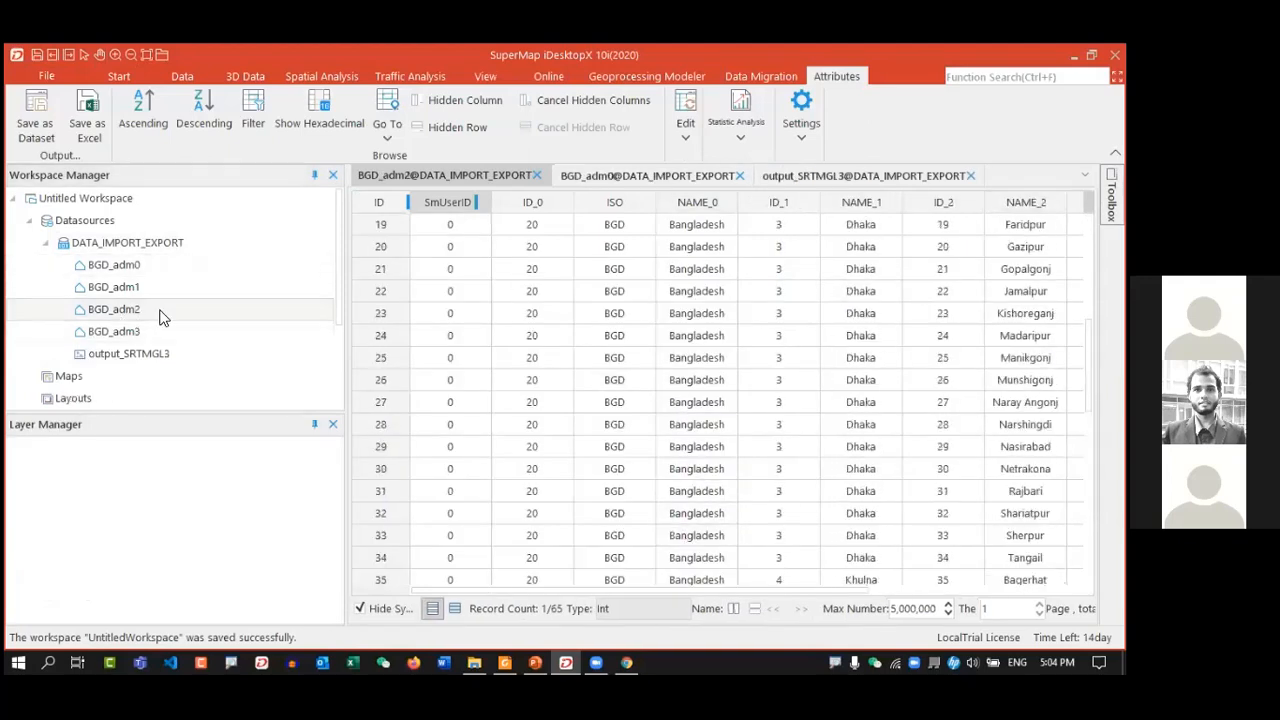
mouse_move(587, 589)
mouse_down()
mouse_move(791, 594)
mouse_move(590, 590)
mouse_up()
scroll(760, 420, down, 10)
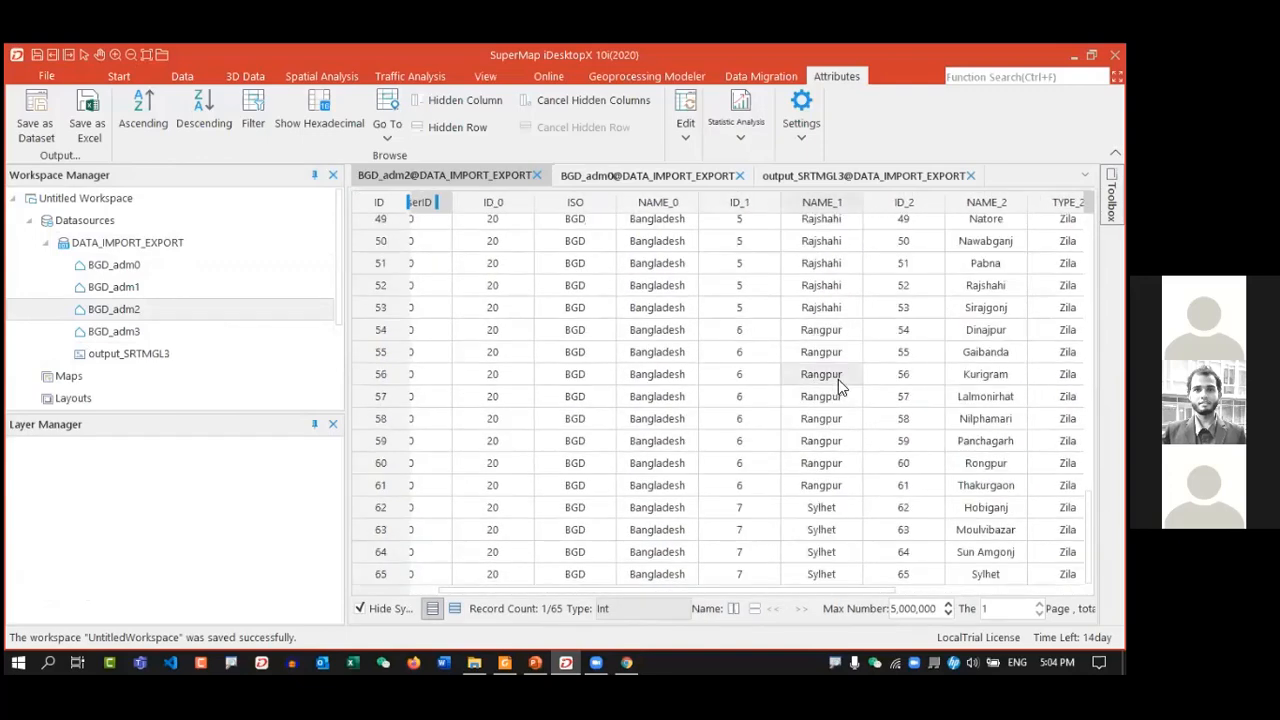
drag(667, 591, 862, 594)
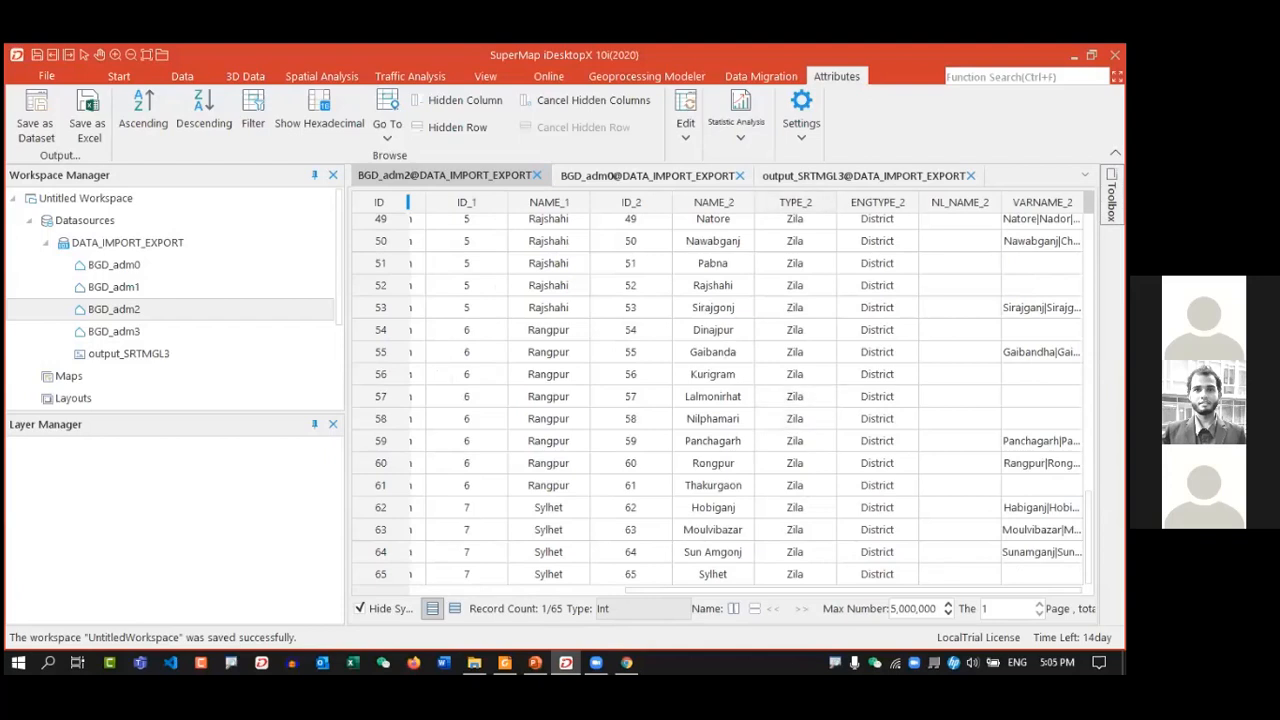
scroll(720, 400, up, 16)
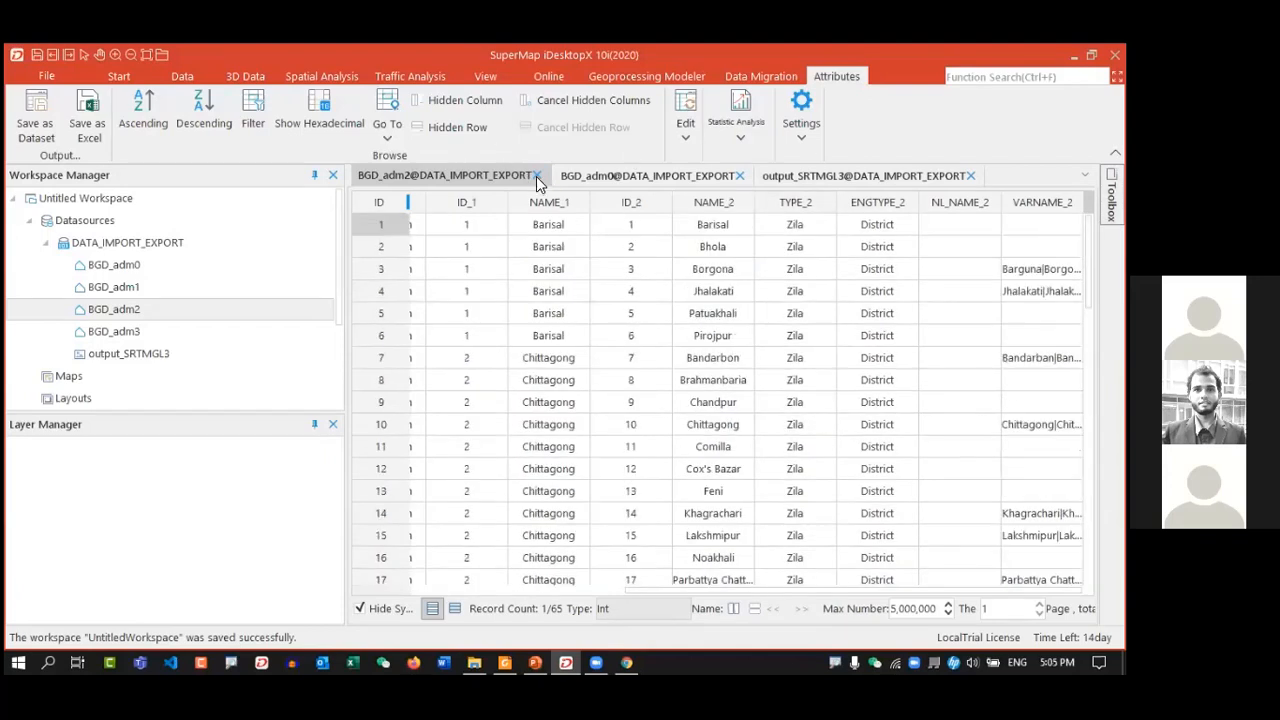
click(537, 177)
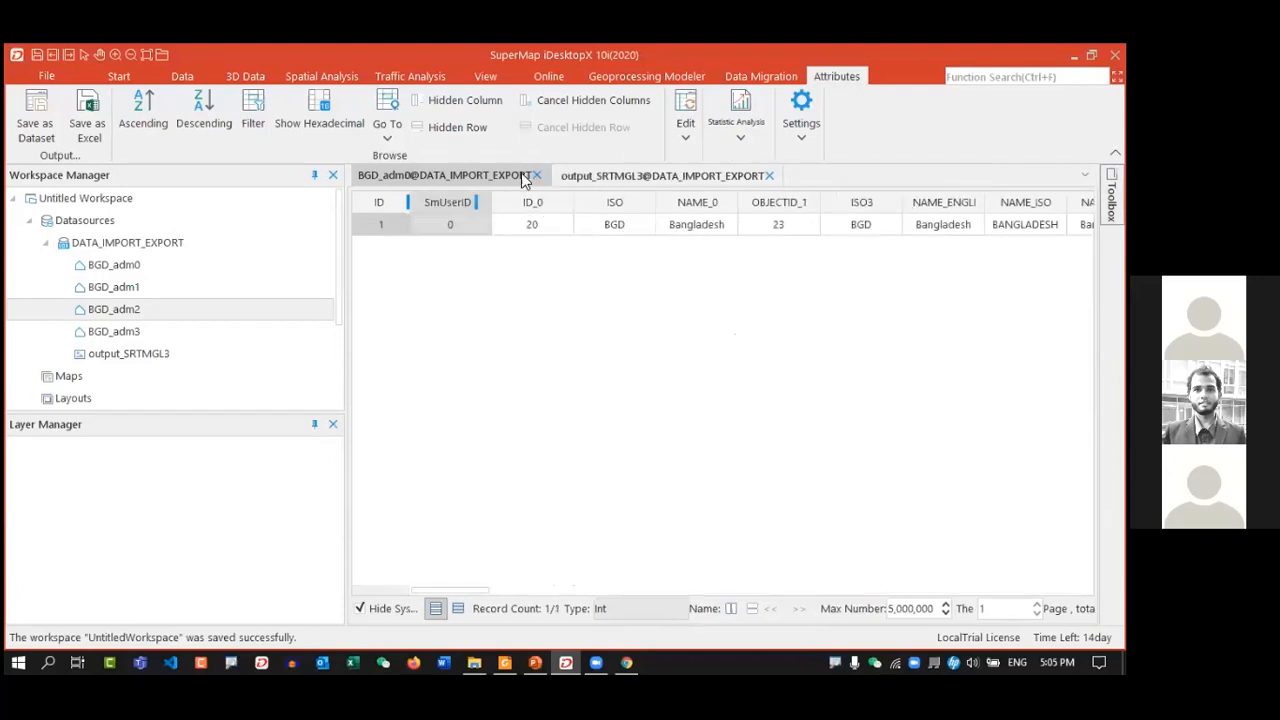
- Return to the output_SRTMGL3 map and hide the BGD_adm2, BGD_adm1 and BGD_adm0 layers
click(583, 178)
click(487, 178)
click(609, 170)
scroll(686, 409, down, 3)
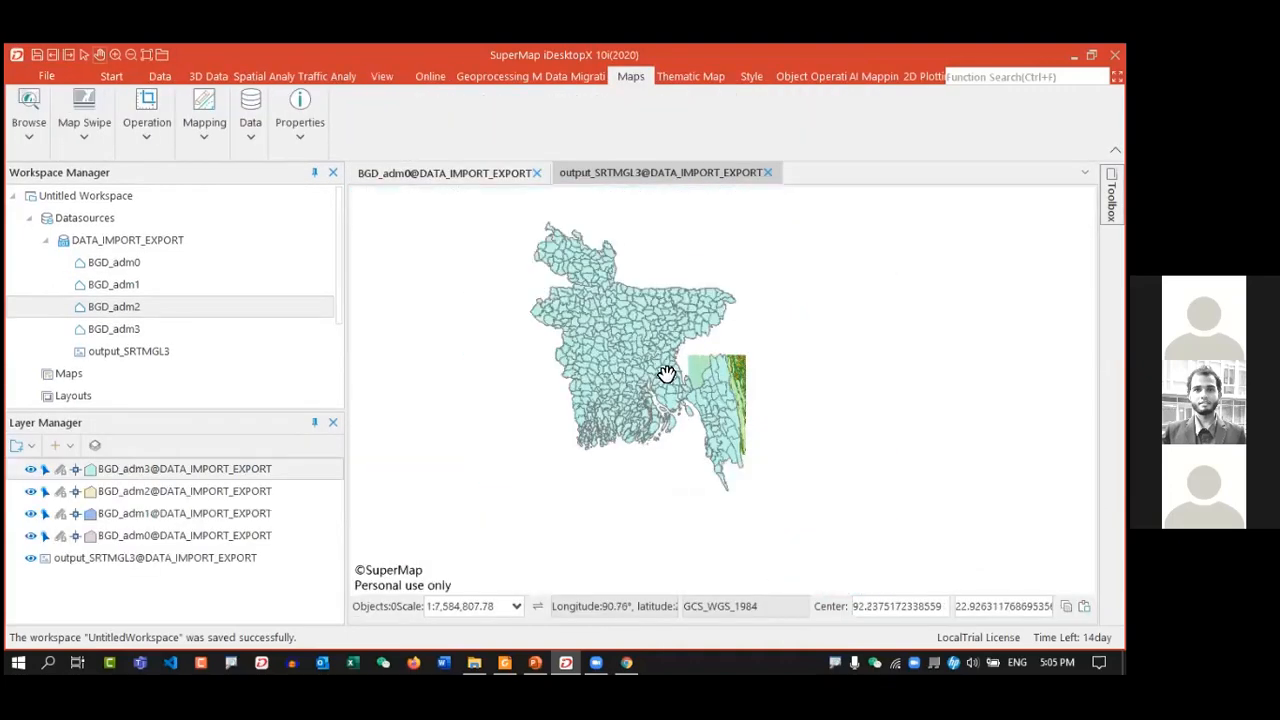
scroll(670, 375, up, 3)
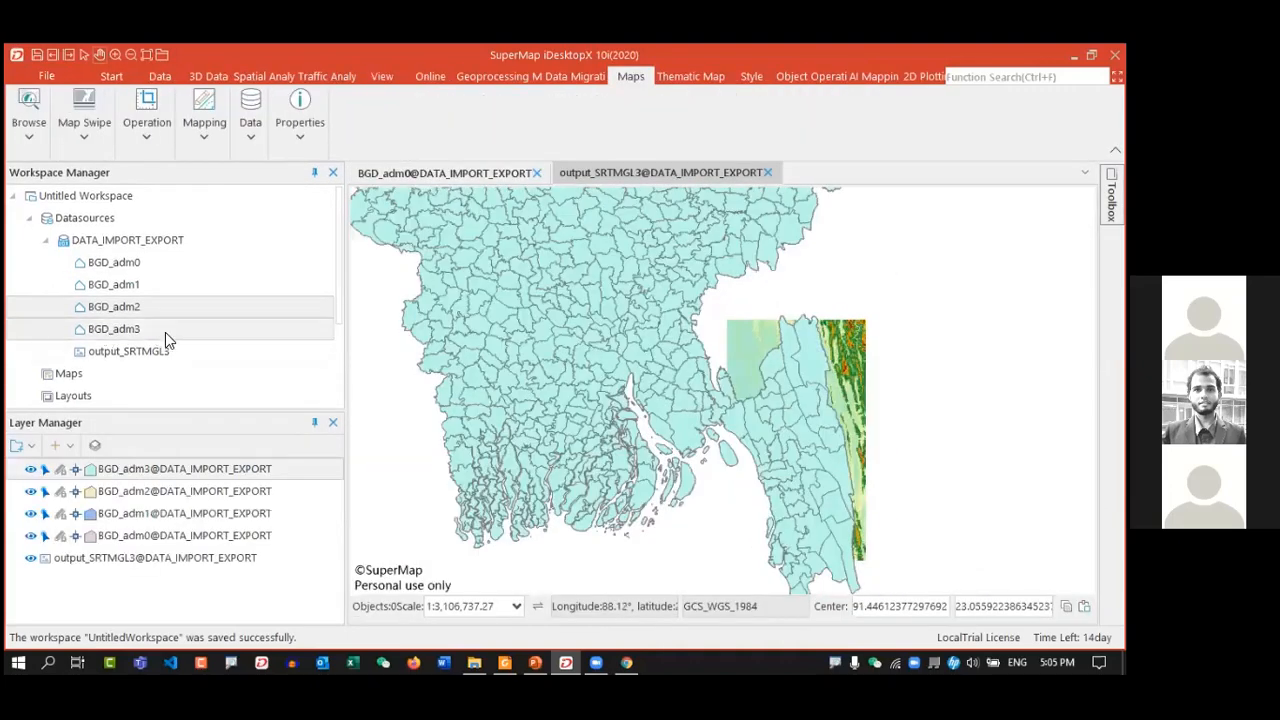
scroll(150, 328, down, 2)
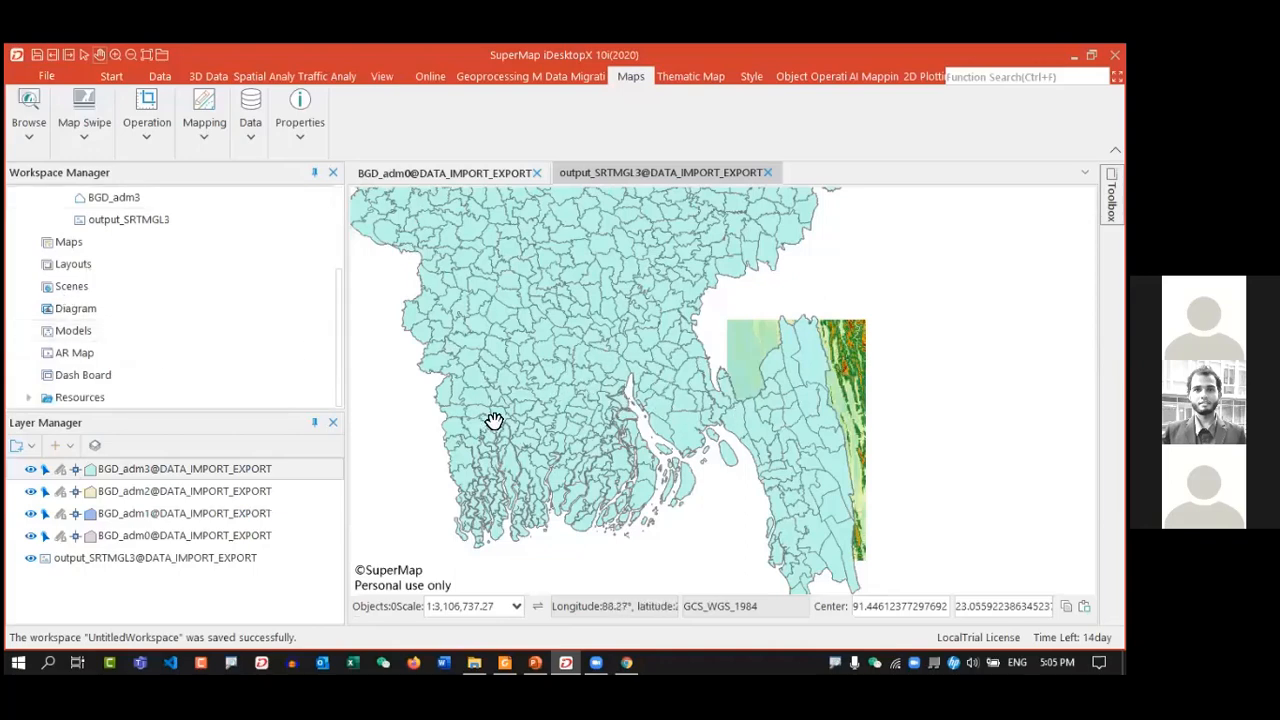
right_click(172, 507)
key(Escape)
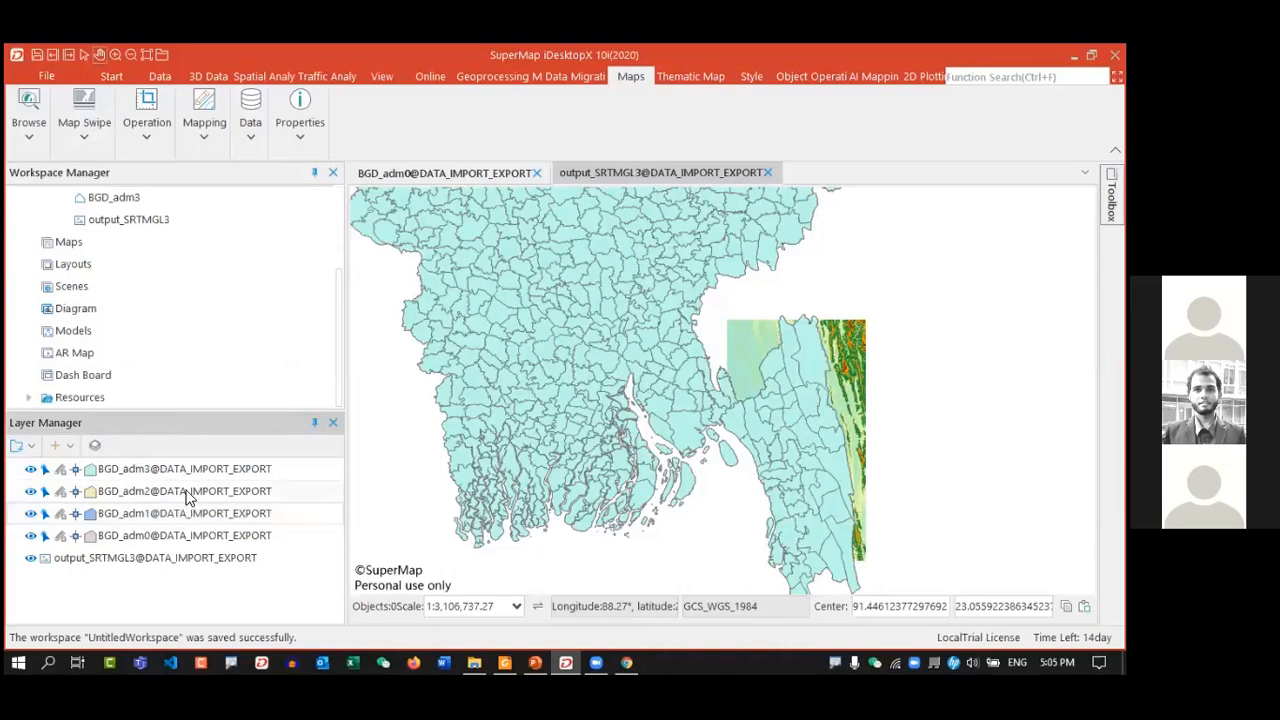
click(31, 491)
click(31, 513)
click(33, 532)
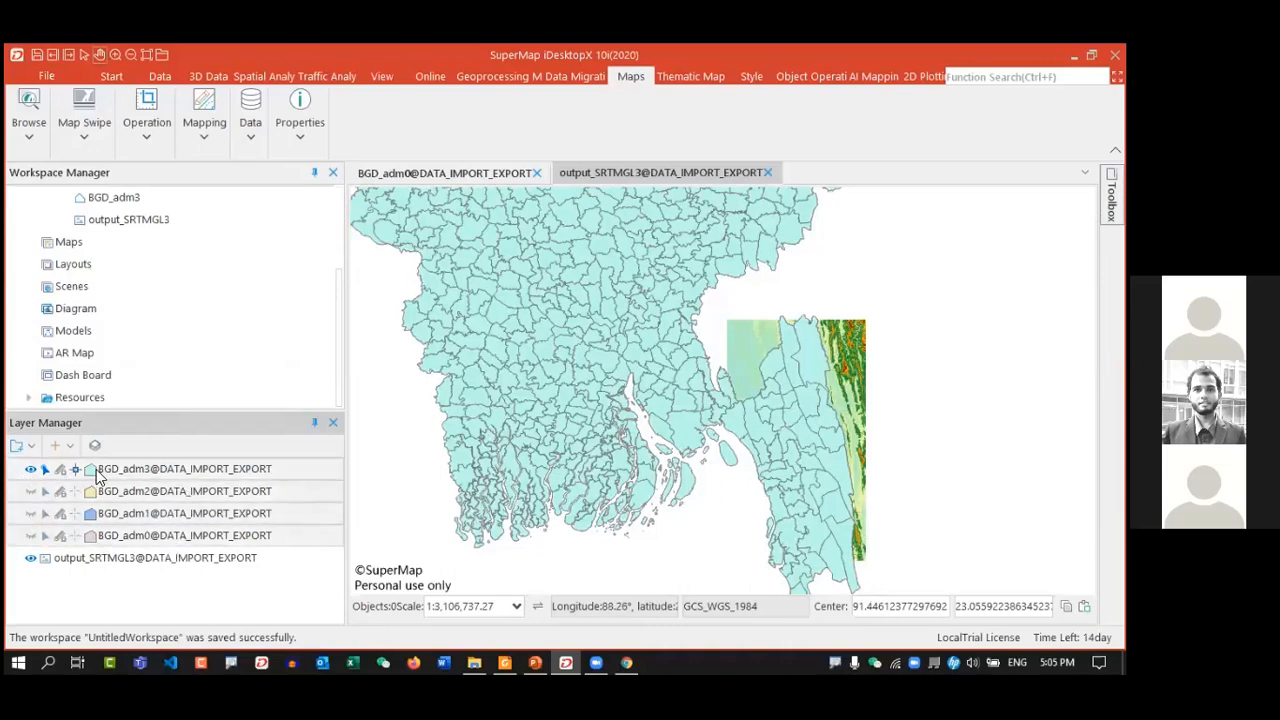
- Hide BGD_adm3, preview BGD_adm1 briefly, and leave BGD_adm2 as the only boundary layer shown over the elevation image
click(31, 469)
click(31, 469)
click(31, 469)
click(31, 513)
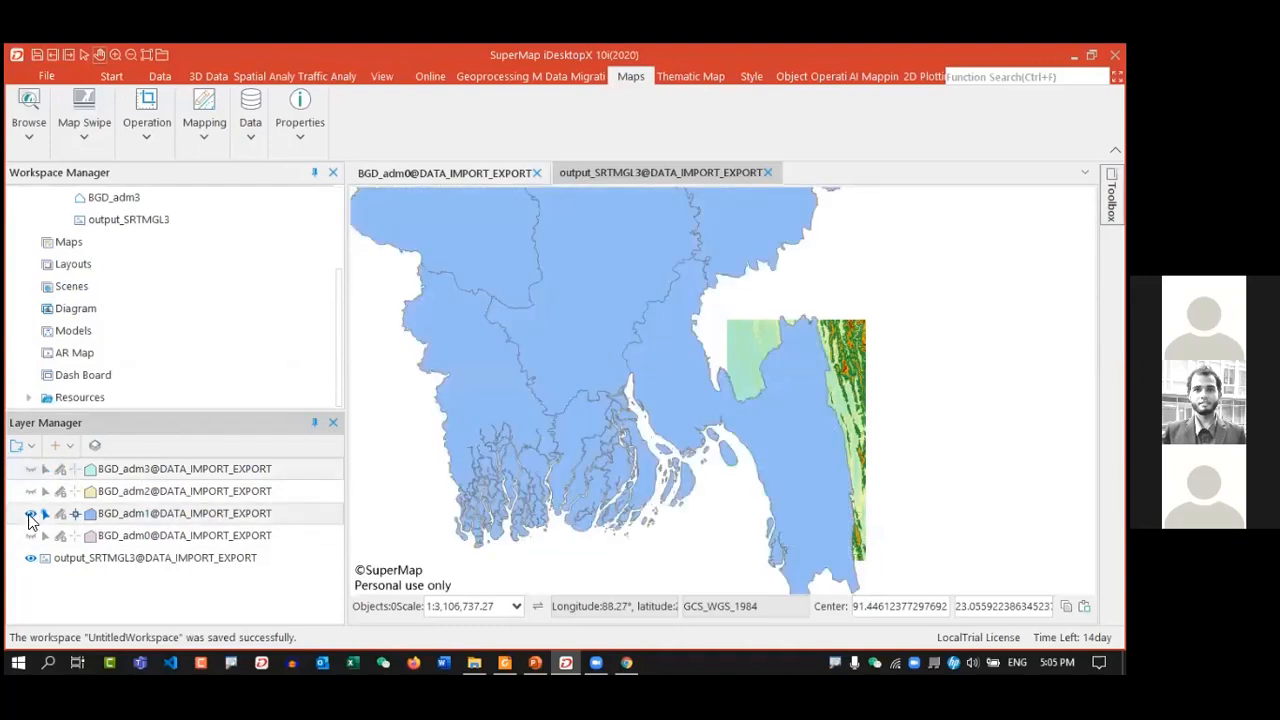
click(31, 513)
click(31, 491)
- Select the large BGD_adm2 district polygon beside the eastern border, where the boundaries overlap the elevation image
scroll(811, 434, up, 5)
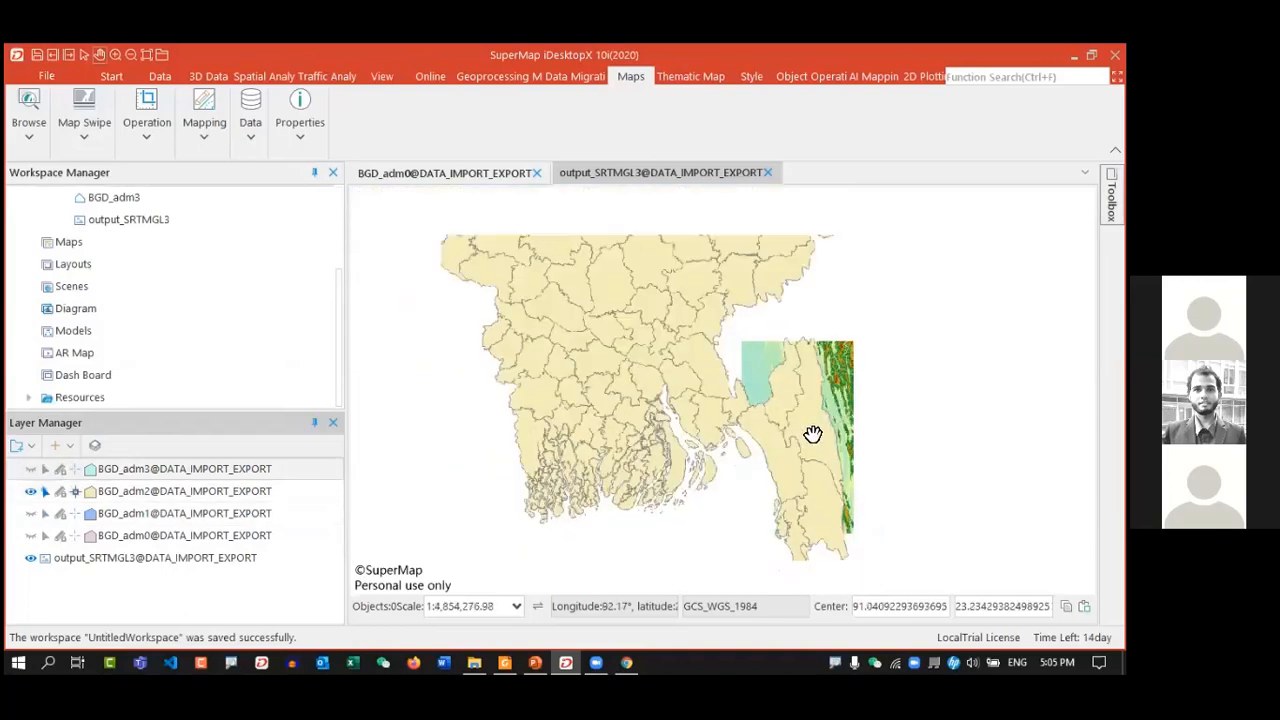
scroll(772, 425, down, 2)
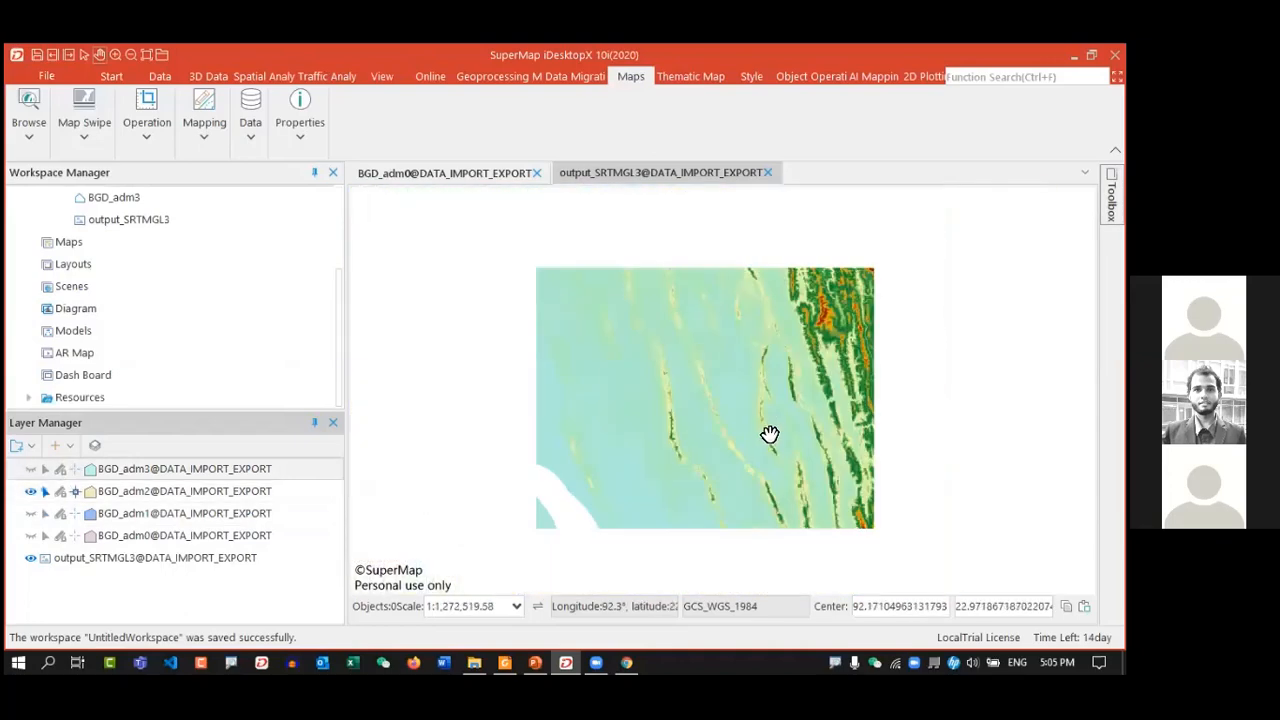
drag(769, 440, 661, 428)
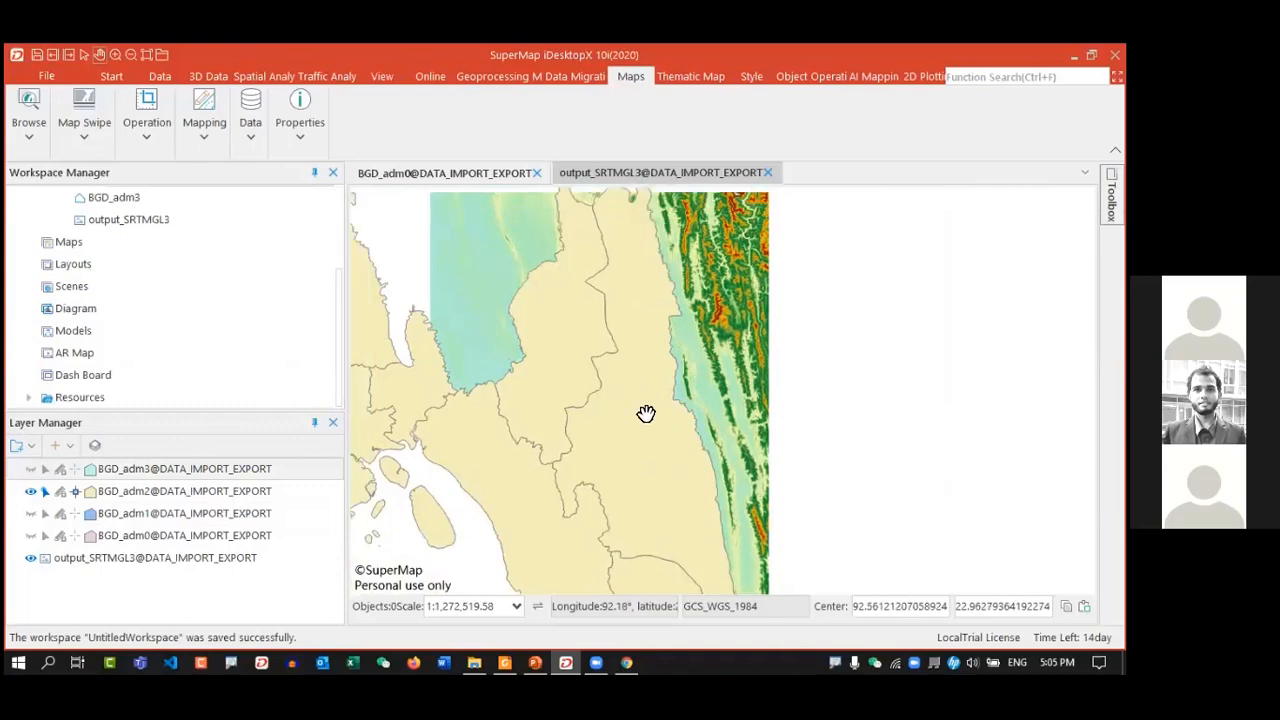
scroll(657, 400, down, 1)
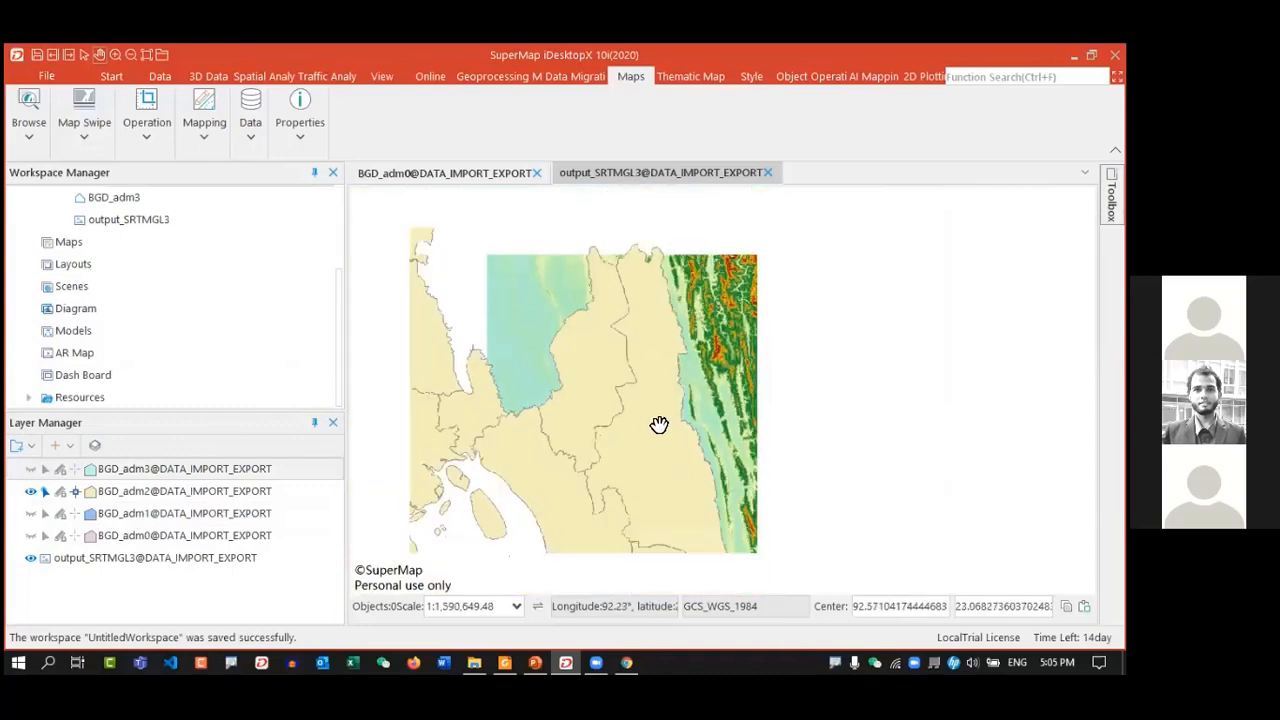
drag(700, 385, 663, 383)
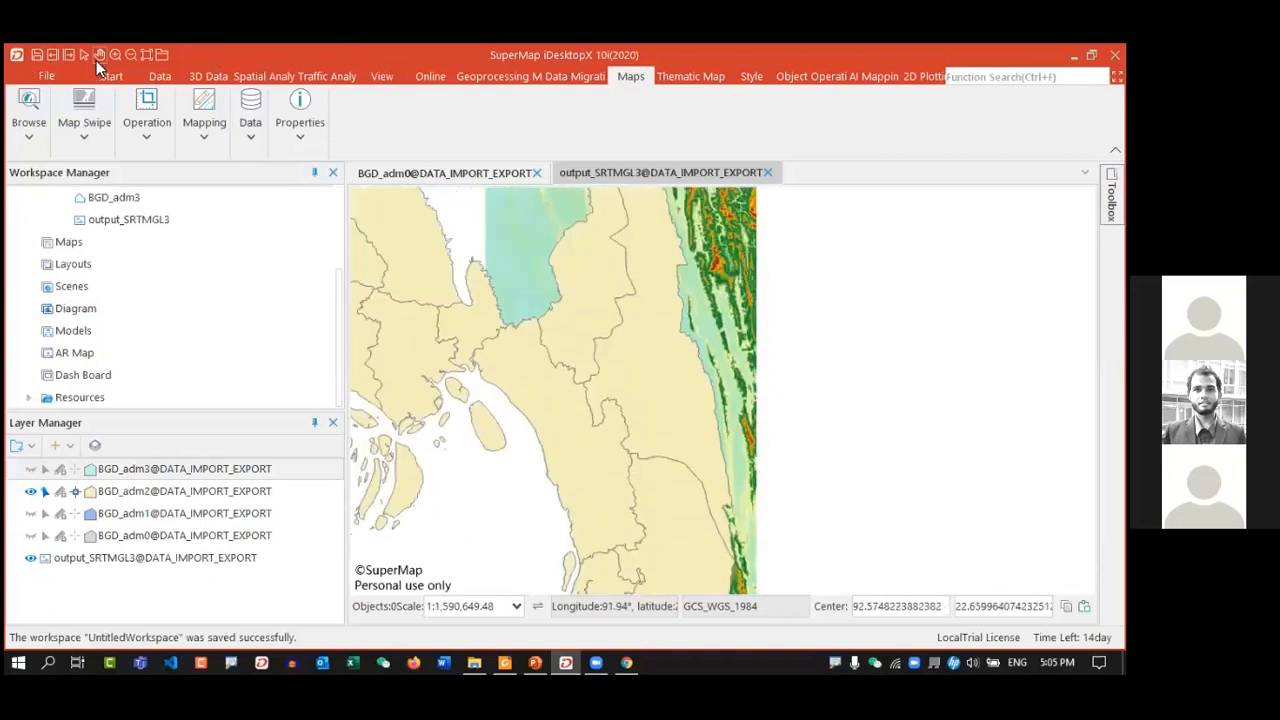
click(660, 374)
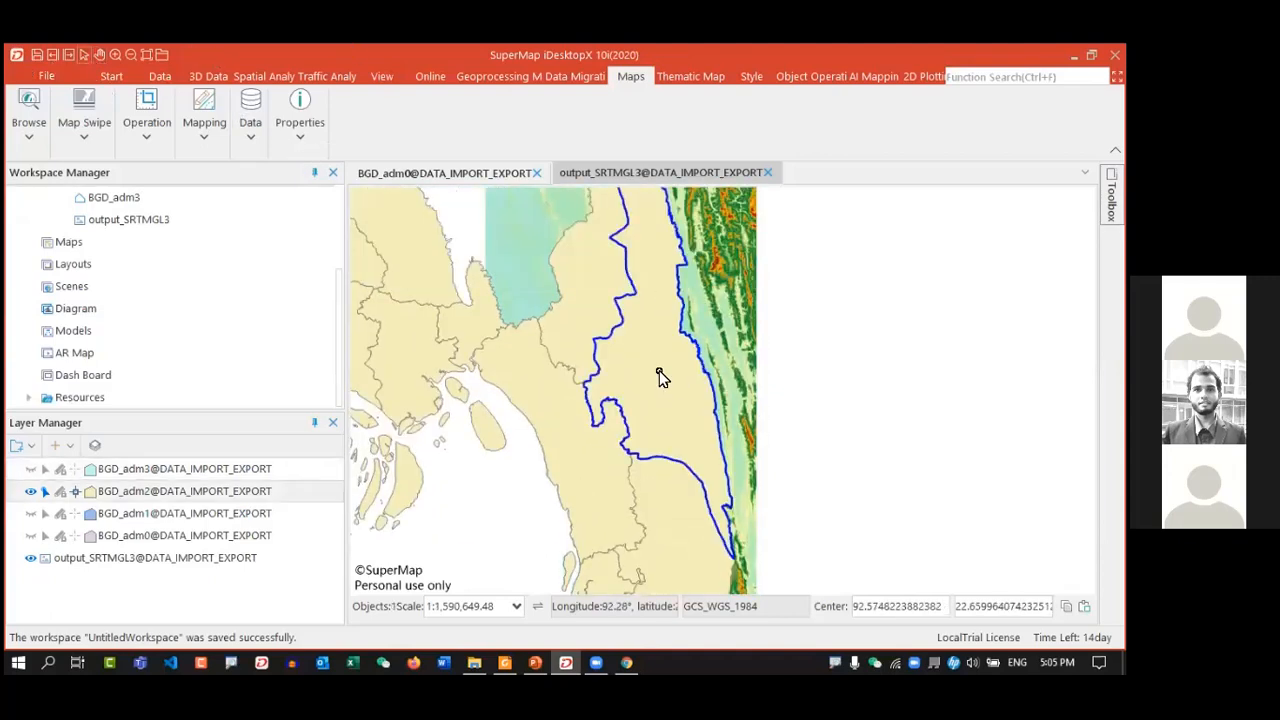
drag(728, 344, 722, 421)
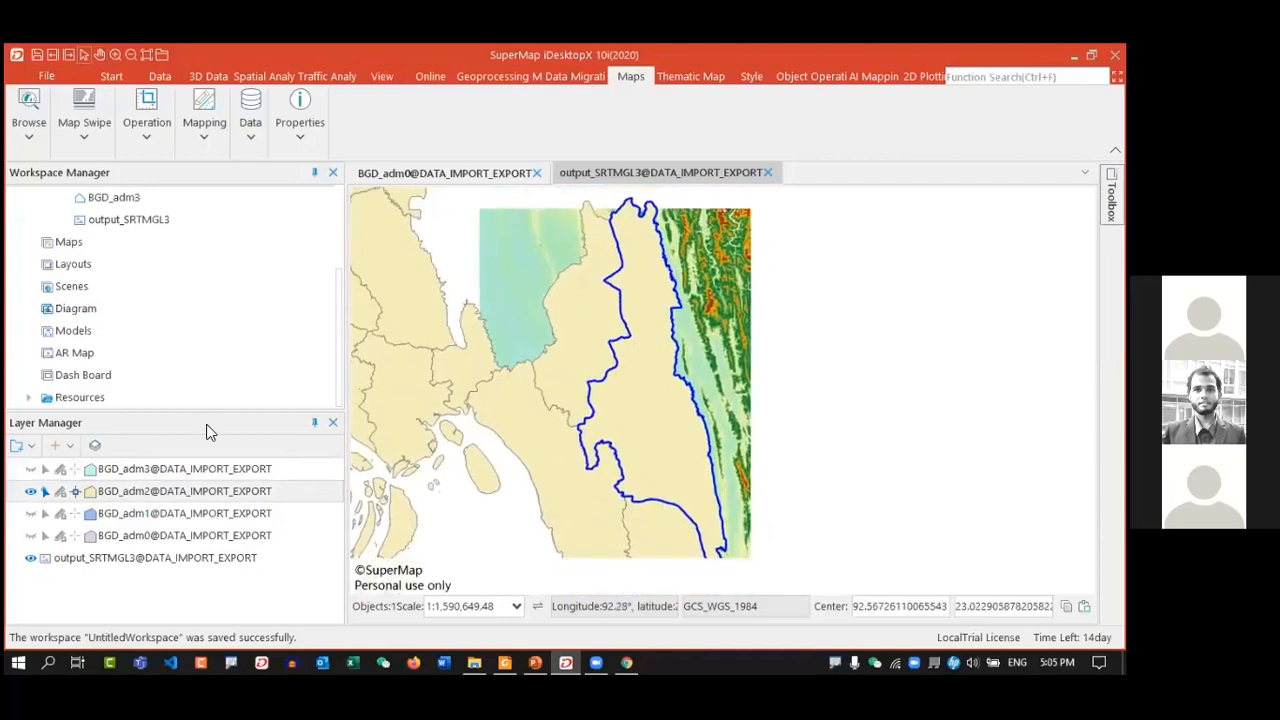
right_click(148, 494)
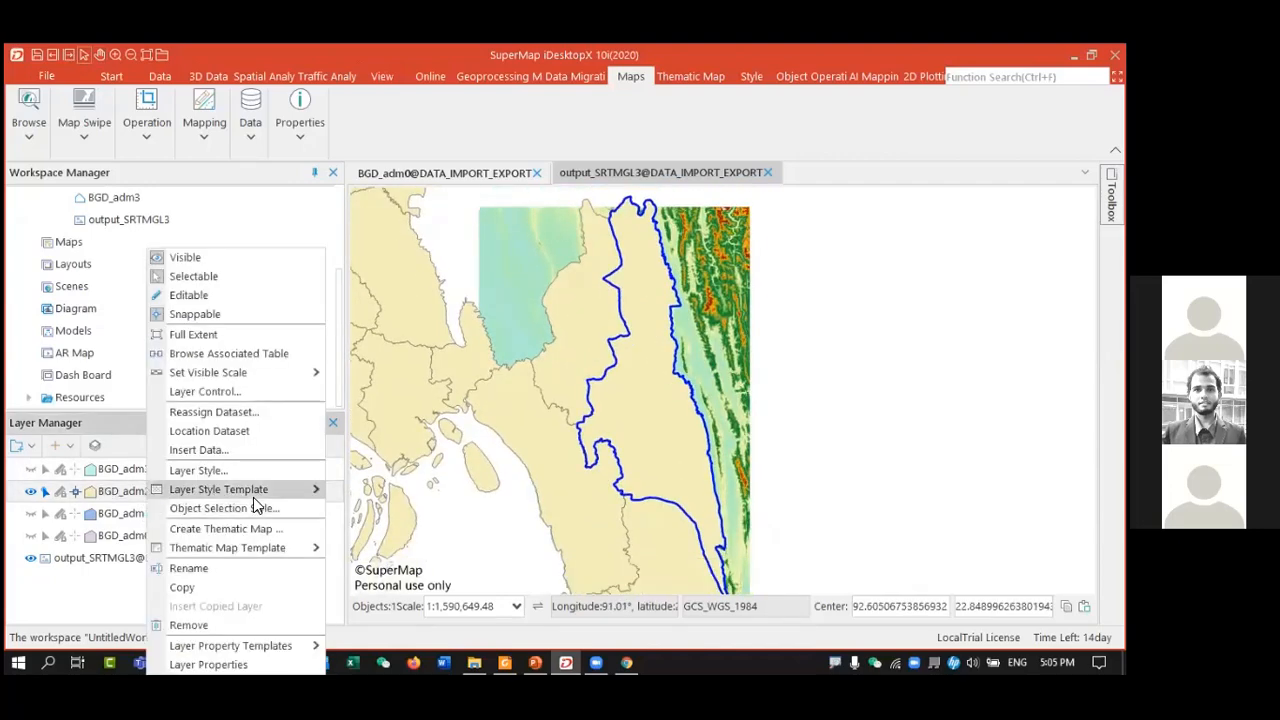
click(94, 617)
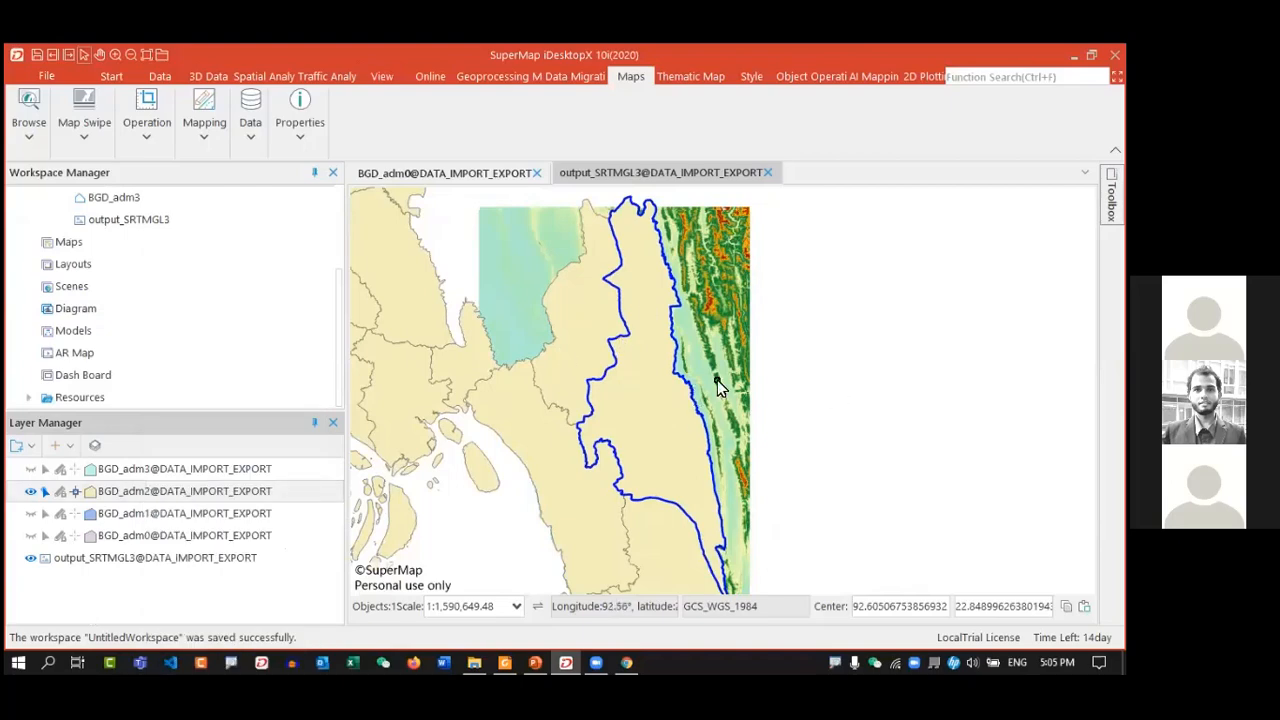
right_click(168, 490)
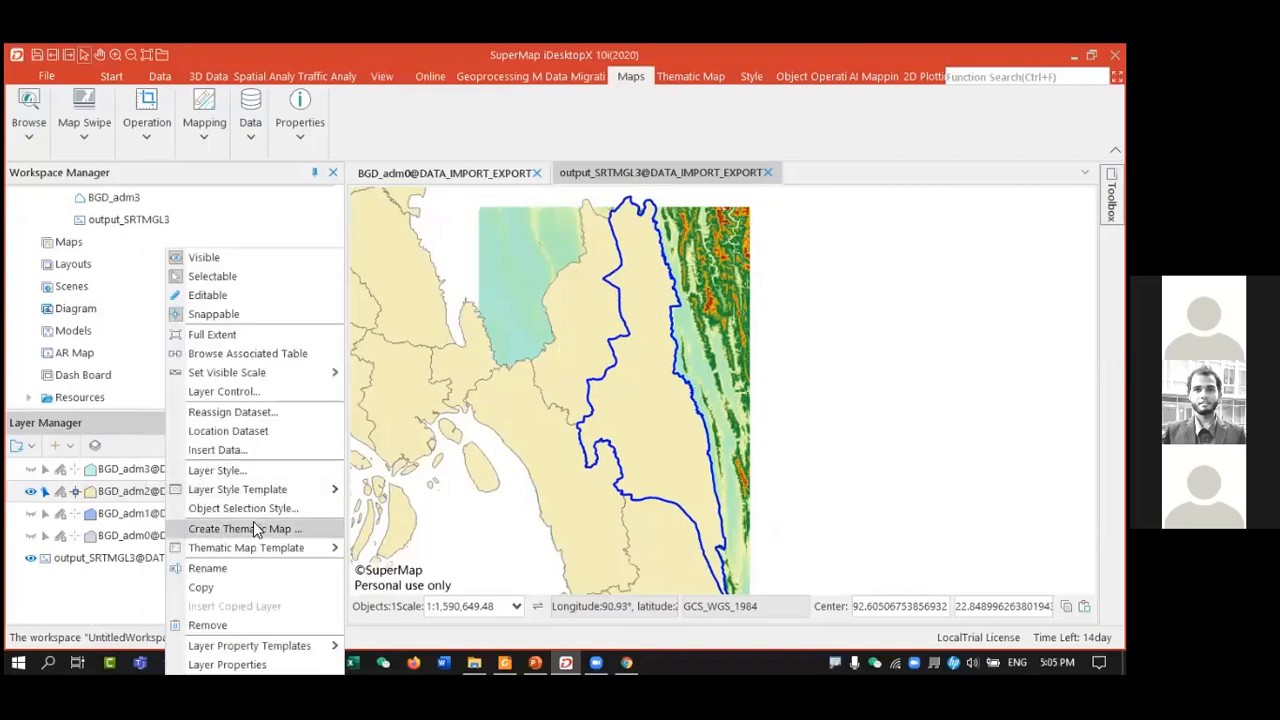
mouse_move(268, 553)
click(160, 490)
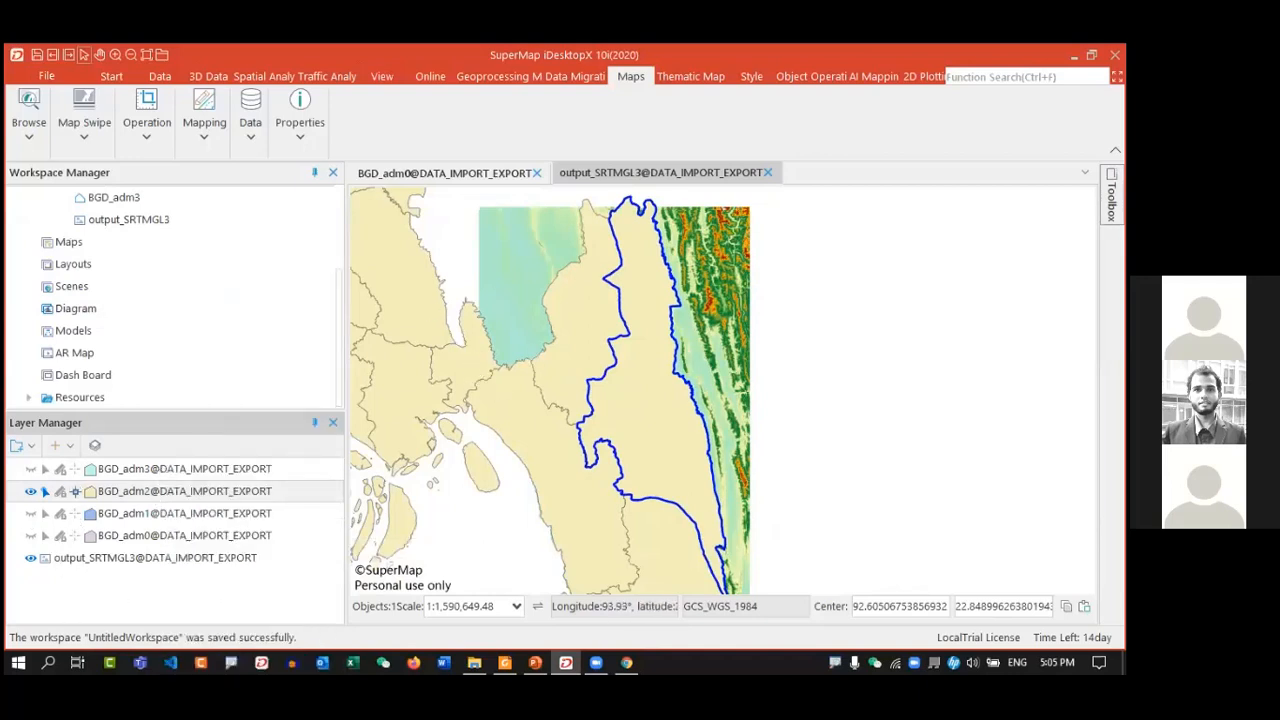
- Clear the district selection and open the layer style settings of BGD_adm2, enlarged to show the full symbol list
click(889, 296)
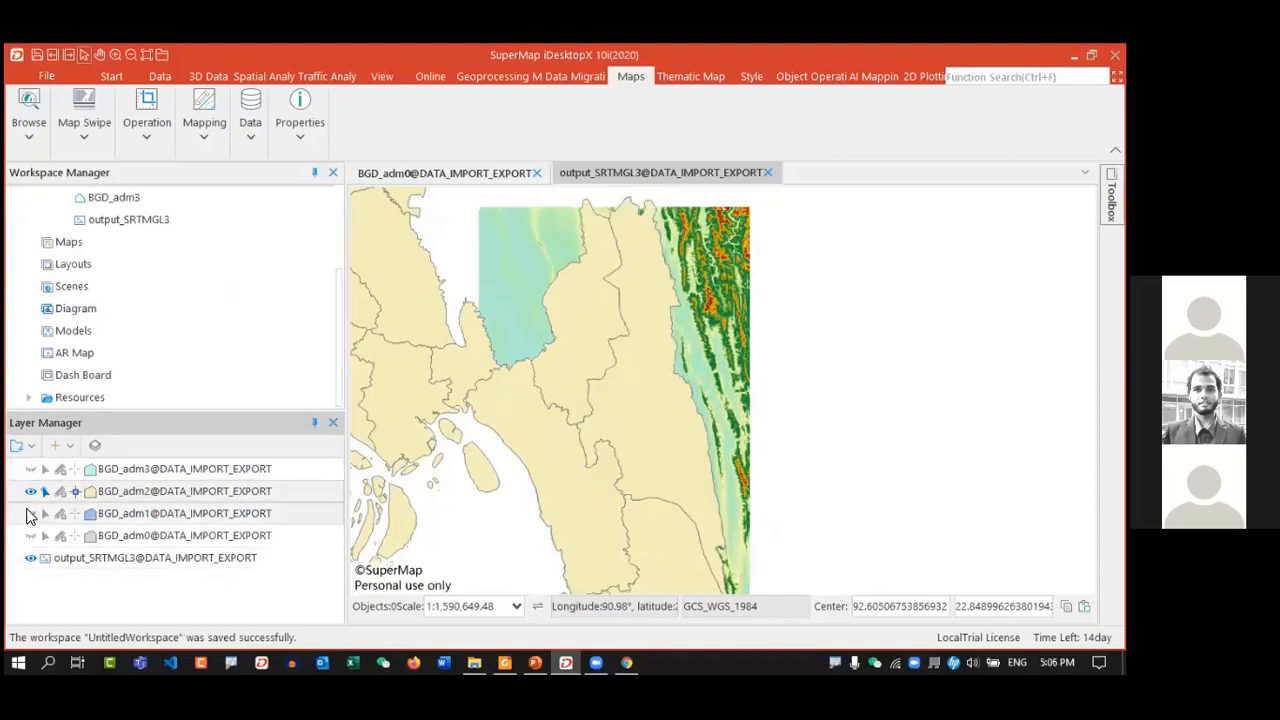
right_click(135, 493)
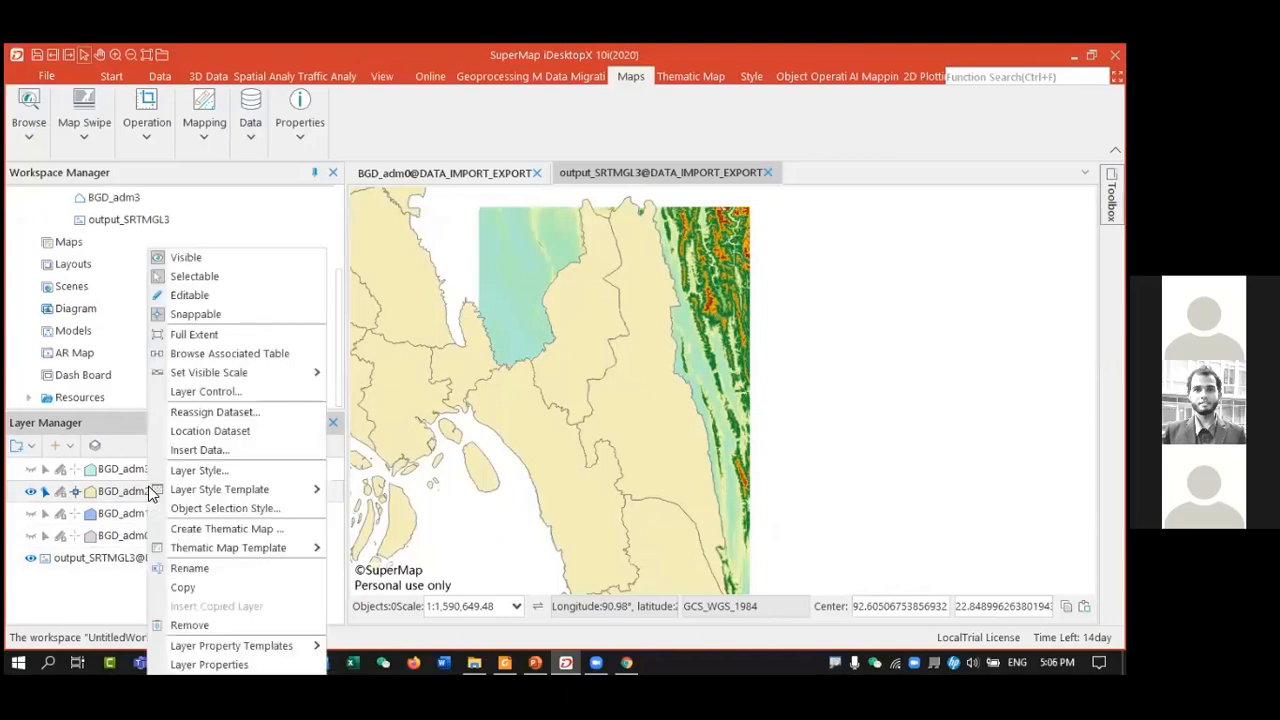
click(240, 471)
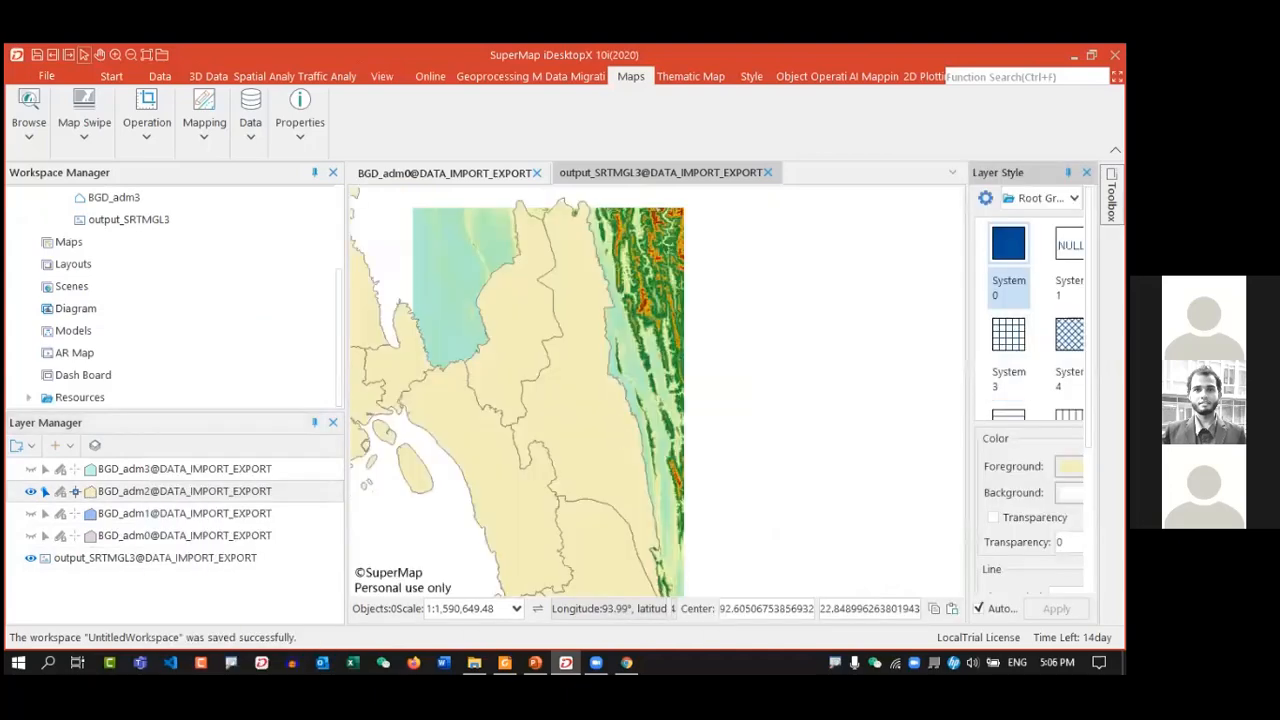
drag(966, 380, 733, 380)
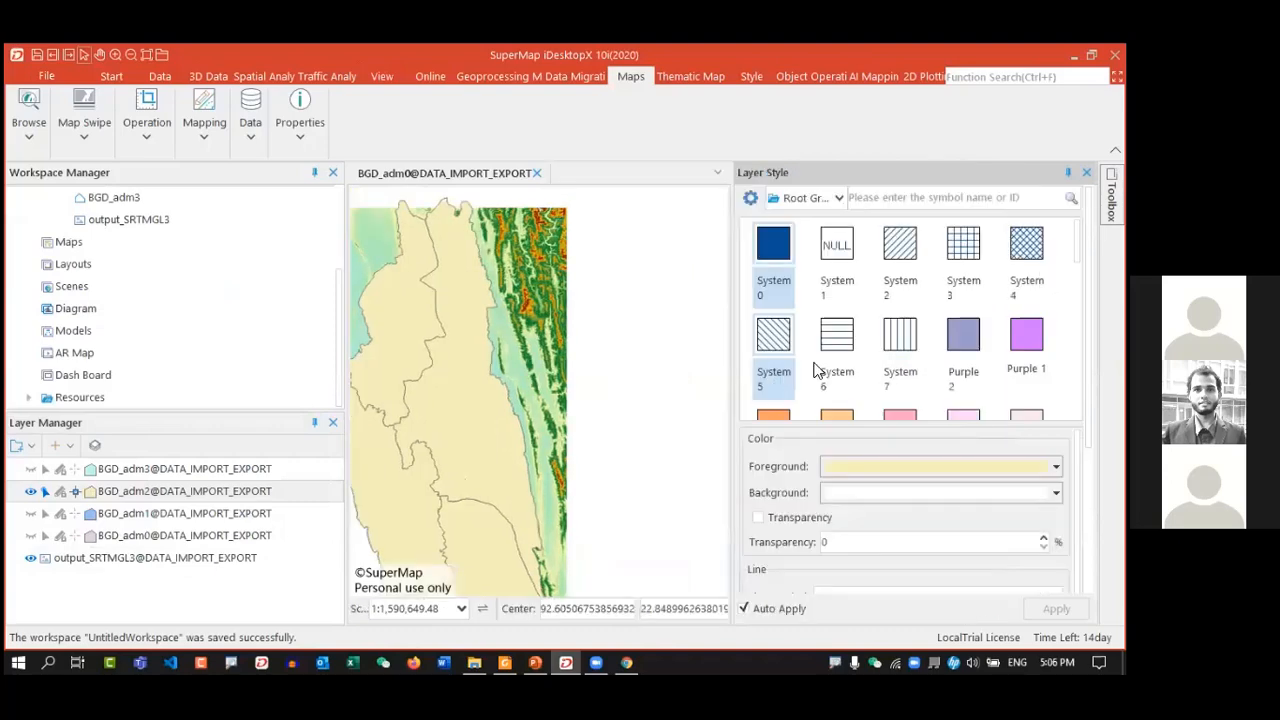
- Examine the fill symbols and the color and line options for BGD_adm2, including the workspace's Fill Symbol Library, and close the library
scroll(910, 318, down, 10)
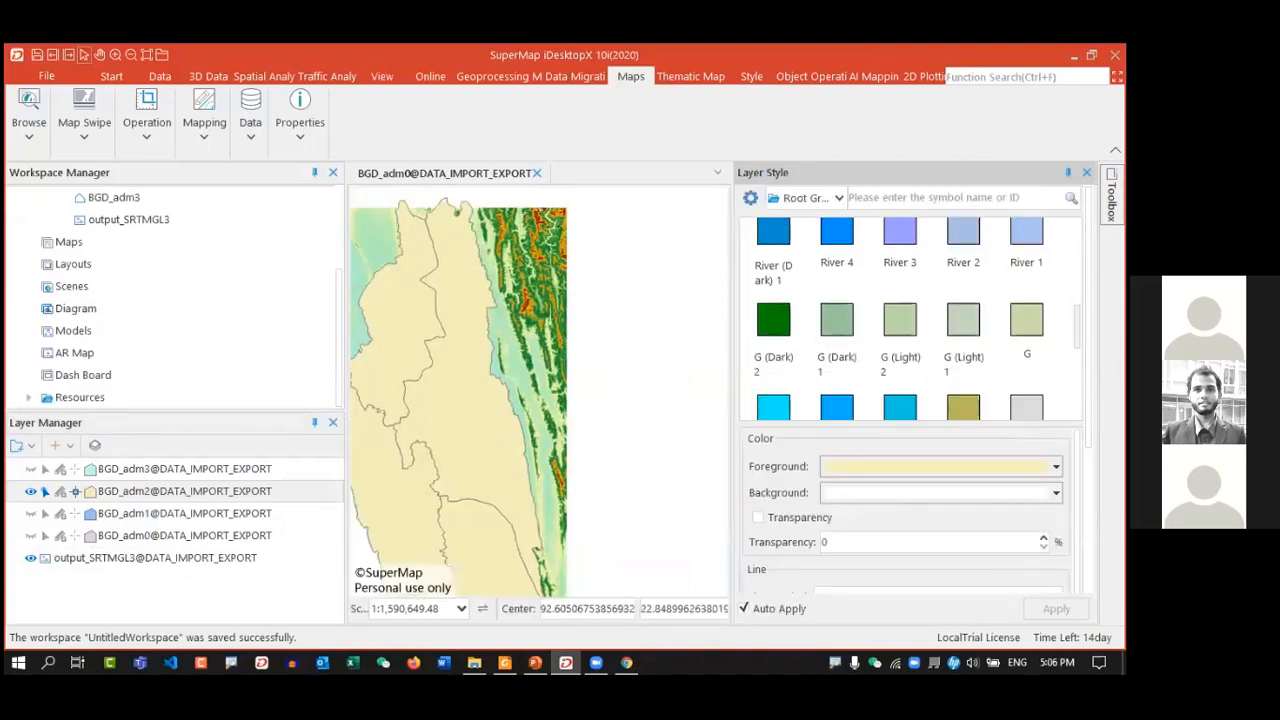
scroll(910, 318, up, 10)
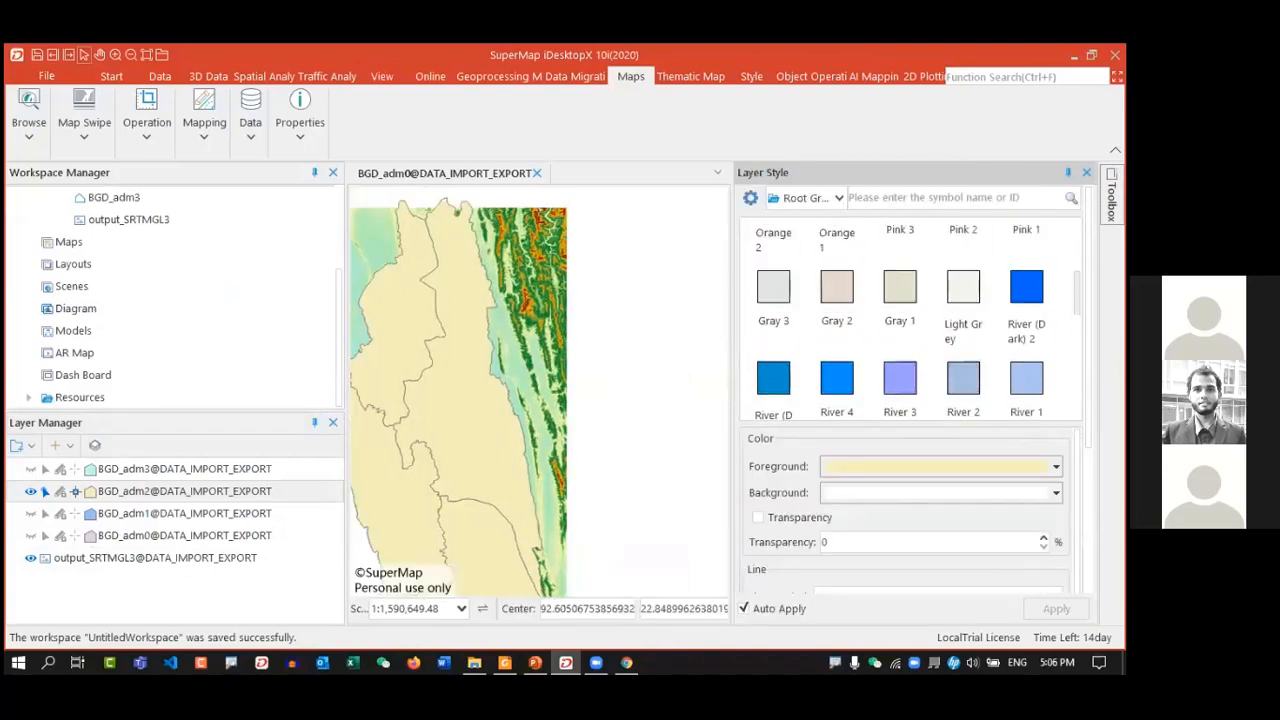
scroll(910, 390, down, 3)
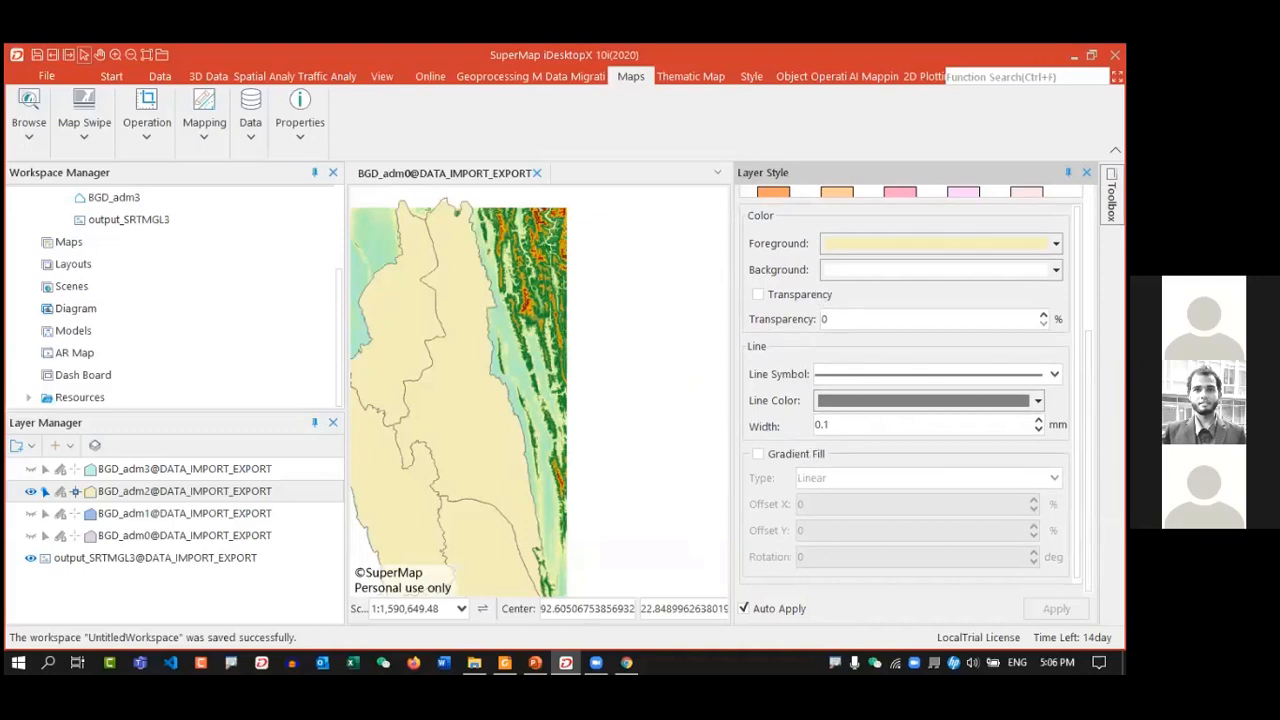
scroll(910, 390, up, 4)
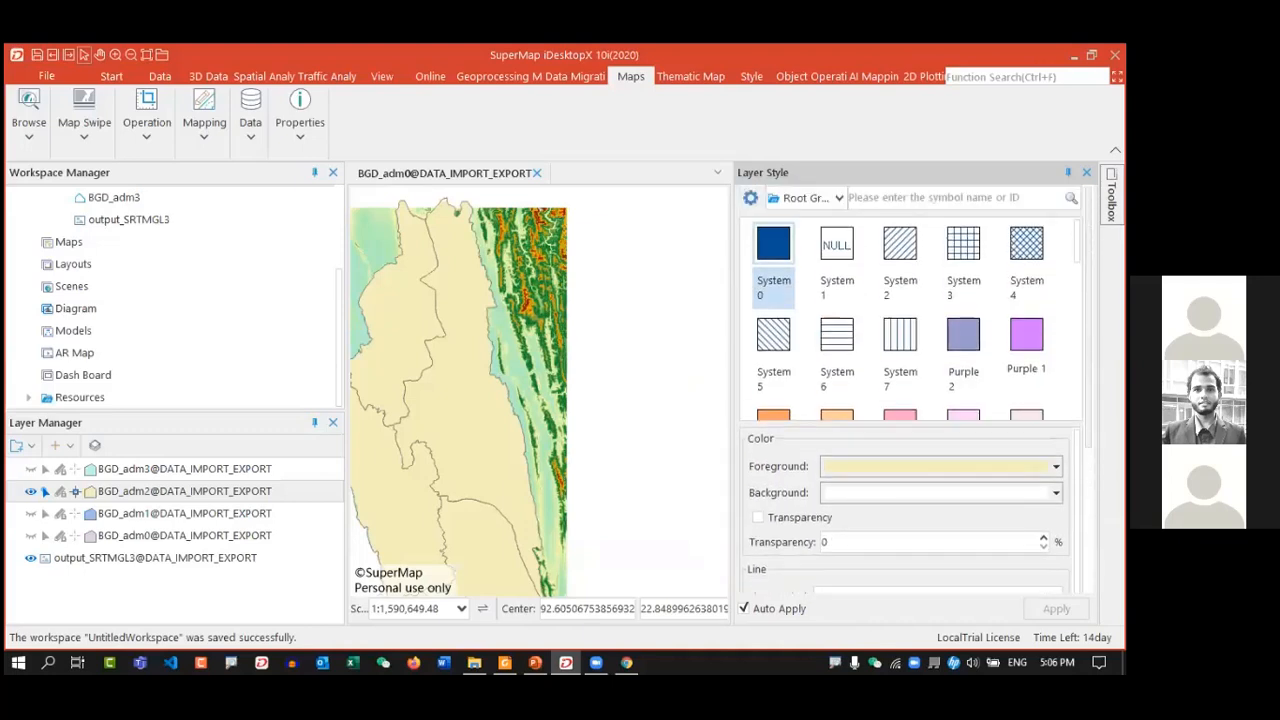
click(43, 399)
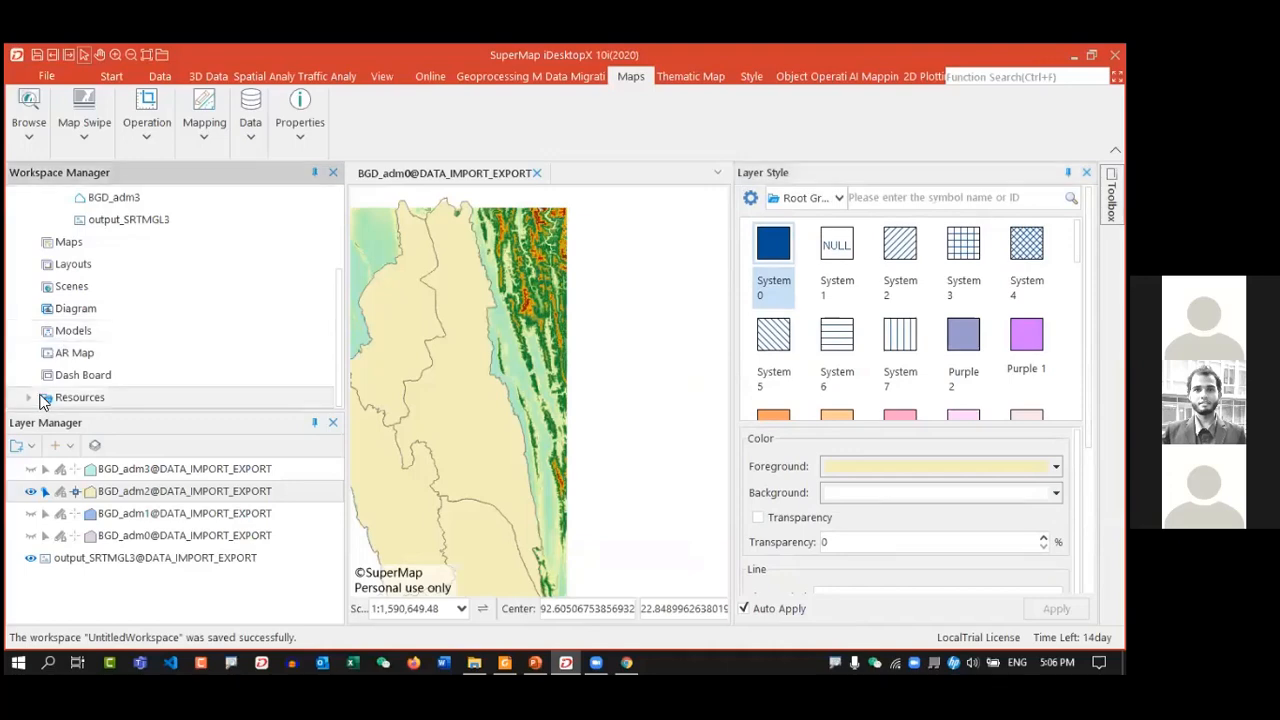
click(32, 397)
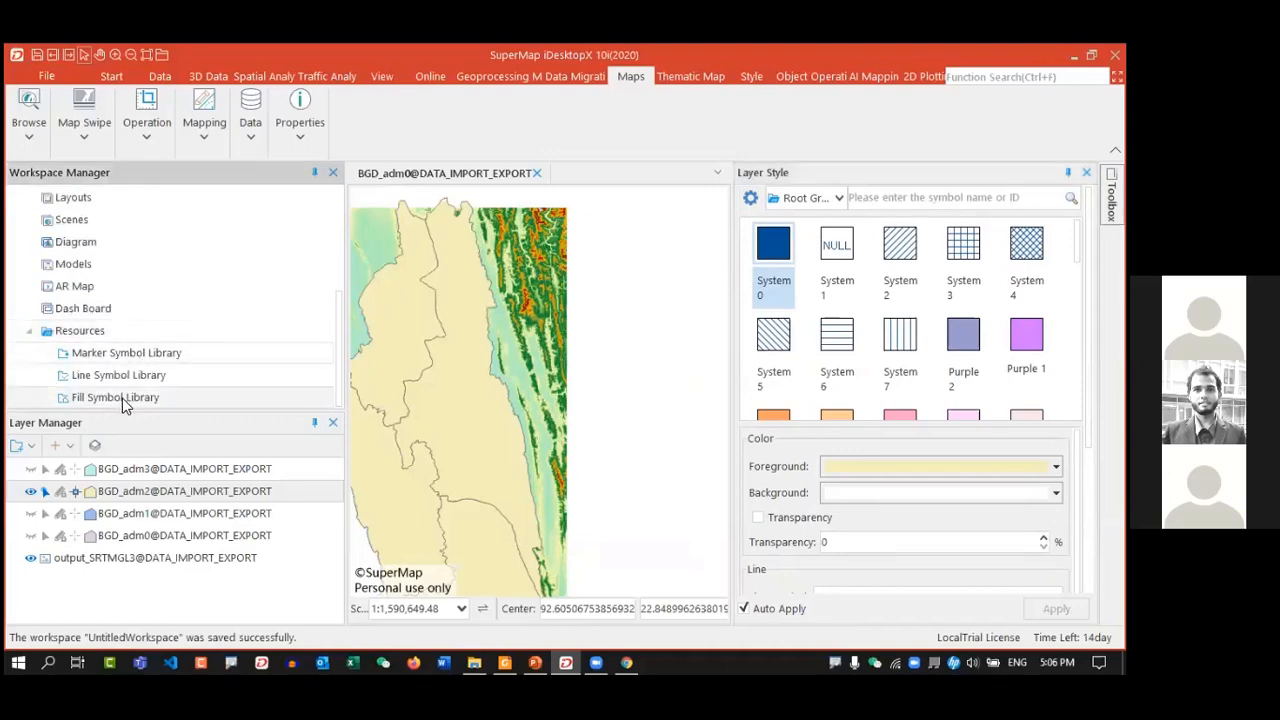
double_click(163, 400)
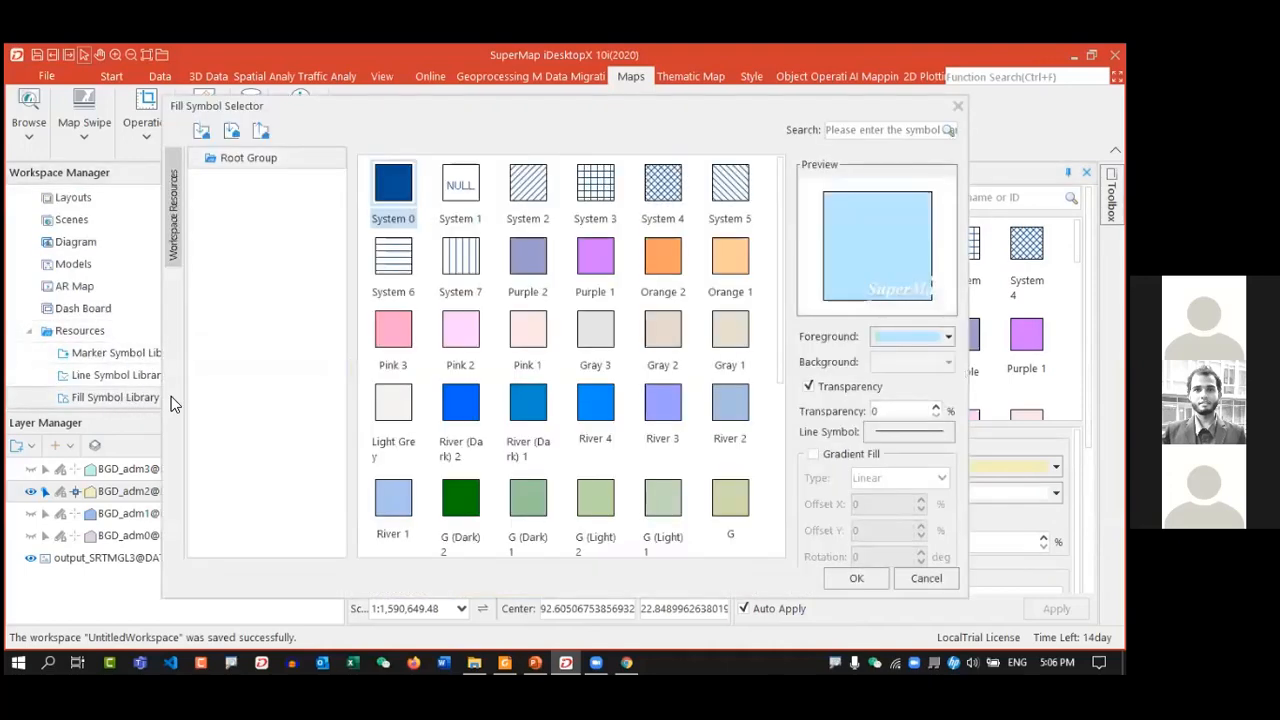
mouse_move(778, 188)
mouse_down()
mouse_move(794, 417)
mouse_move(772, 188)
mouse_up()
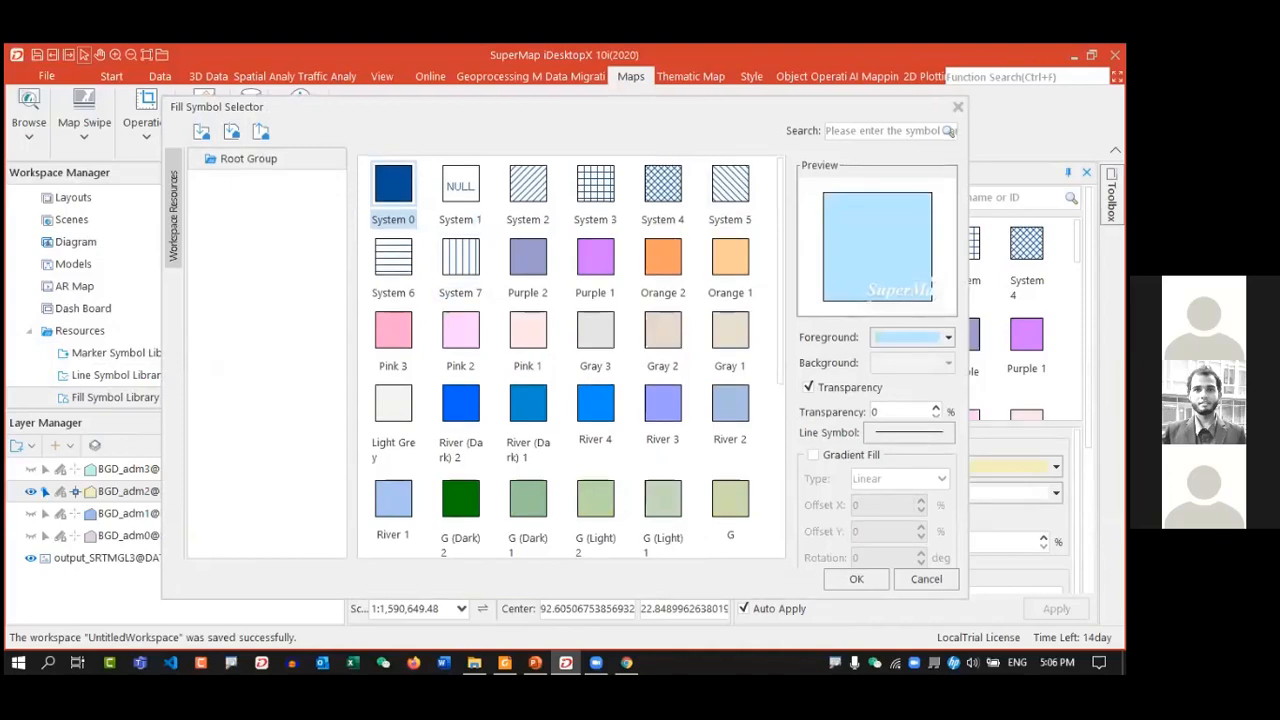
click(956, 107)
- Apply the NULL fill symbol System 1 to BGD_adm2 and inspect its outlines over the elevation image
click(837, 250)
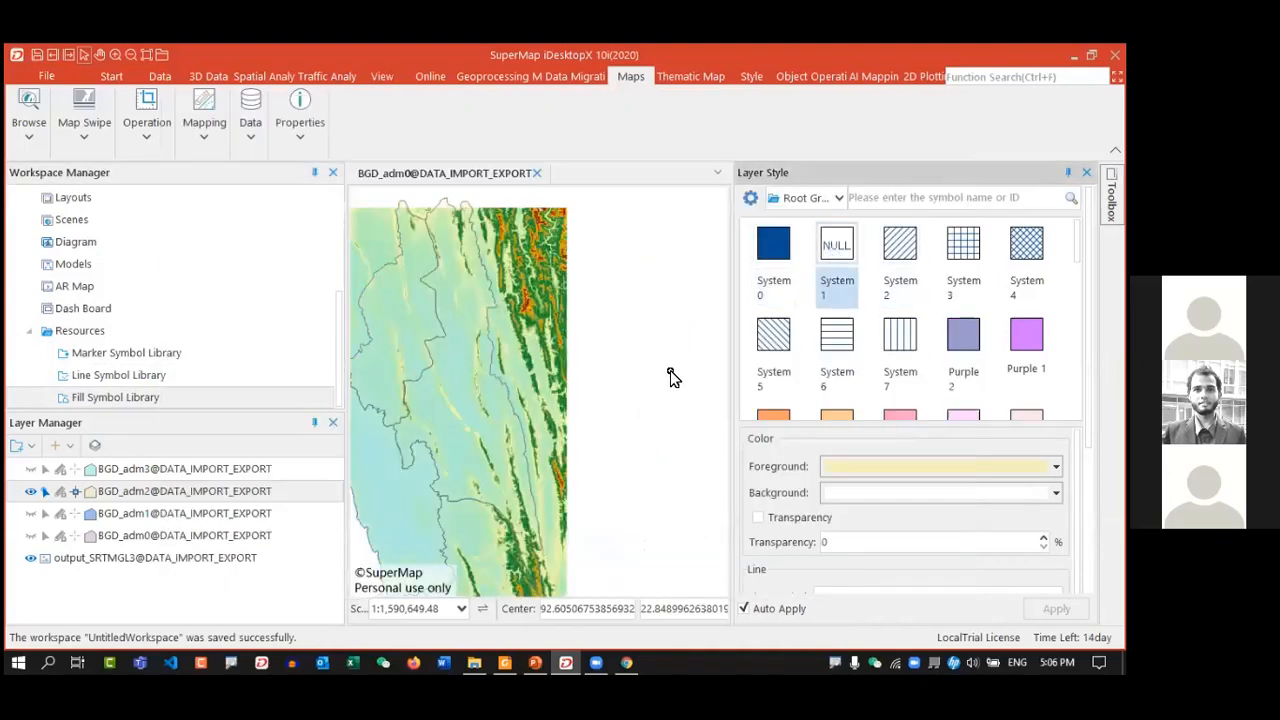
scroll(640, 385, down, 1)
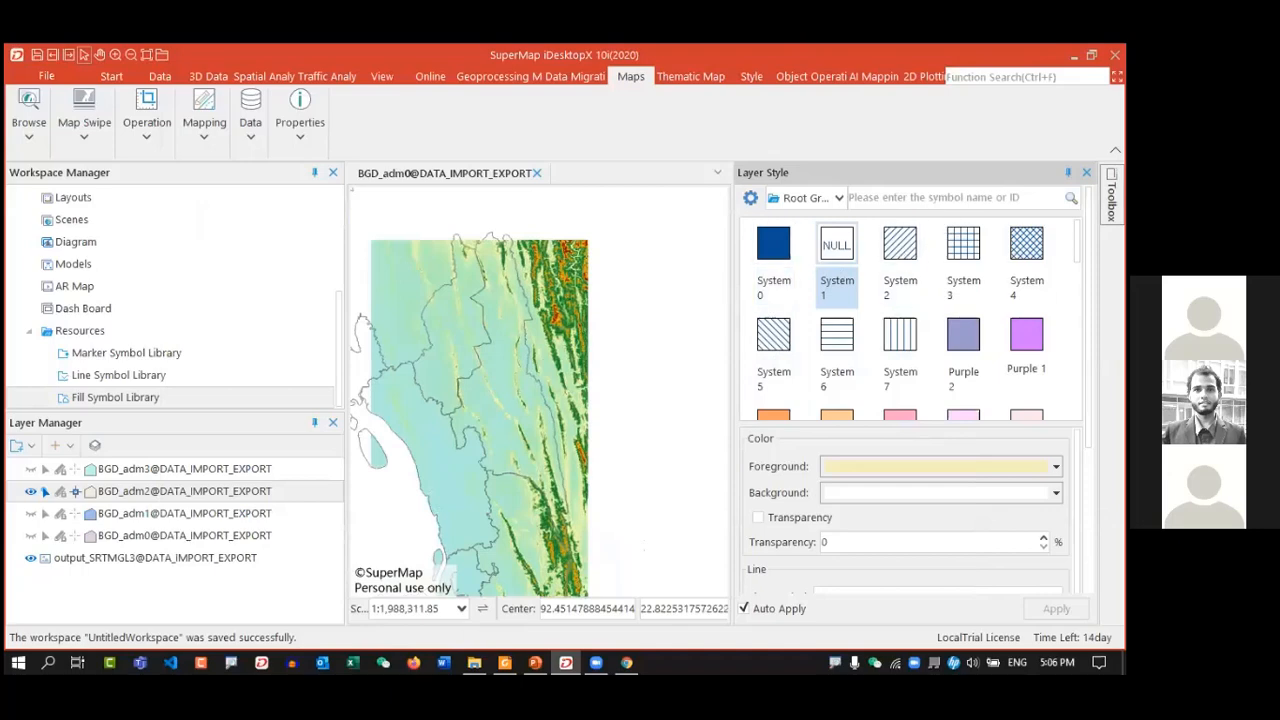
drag(588, 460, 591, 352)
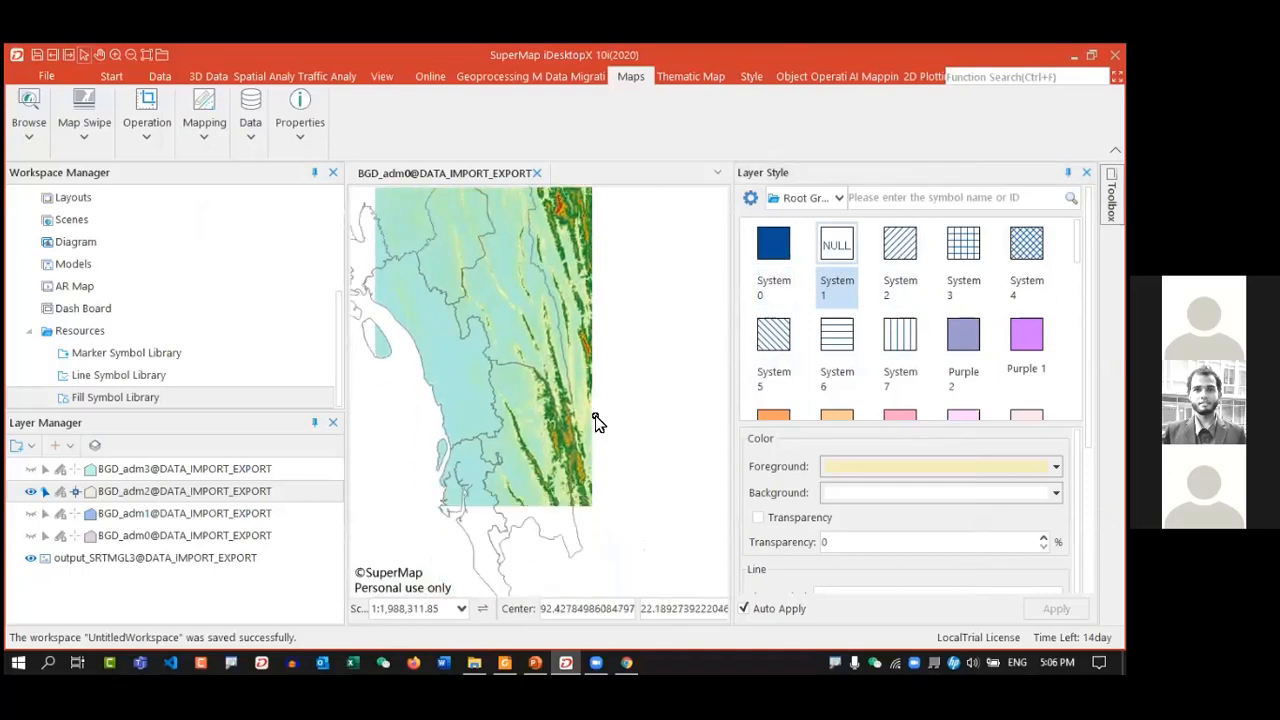
scroll(554, 472, up, 2)
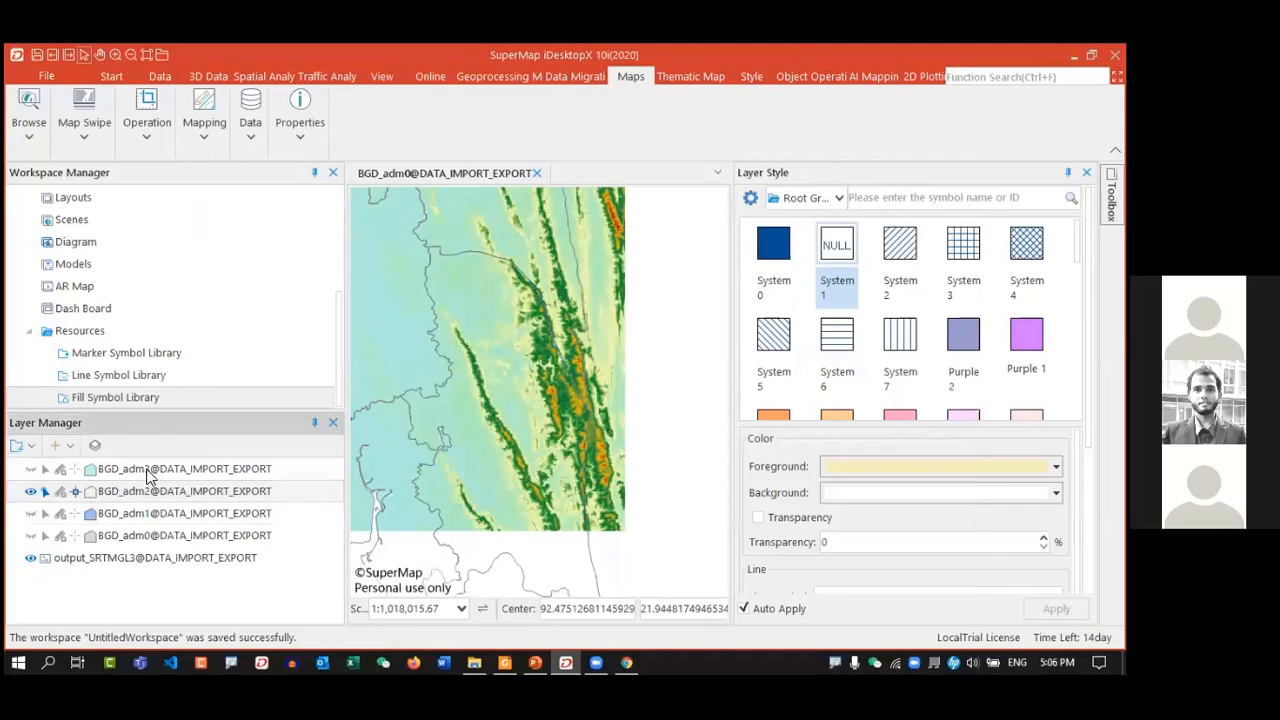
- Show BGD_adm3 instead of BGD_adm2 and give it the NULL fill symbol System 1
click(30, 469)
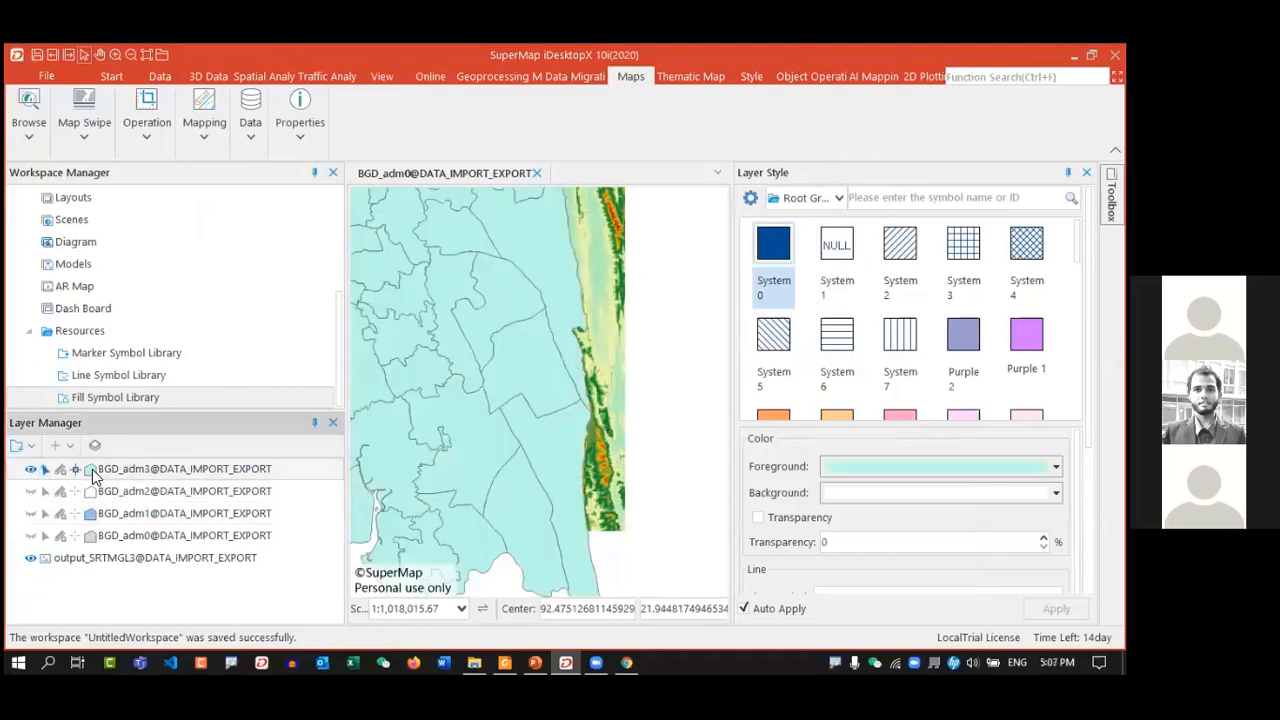
click(835, 250)
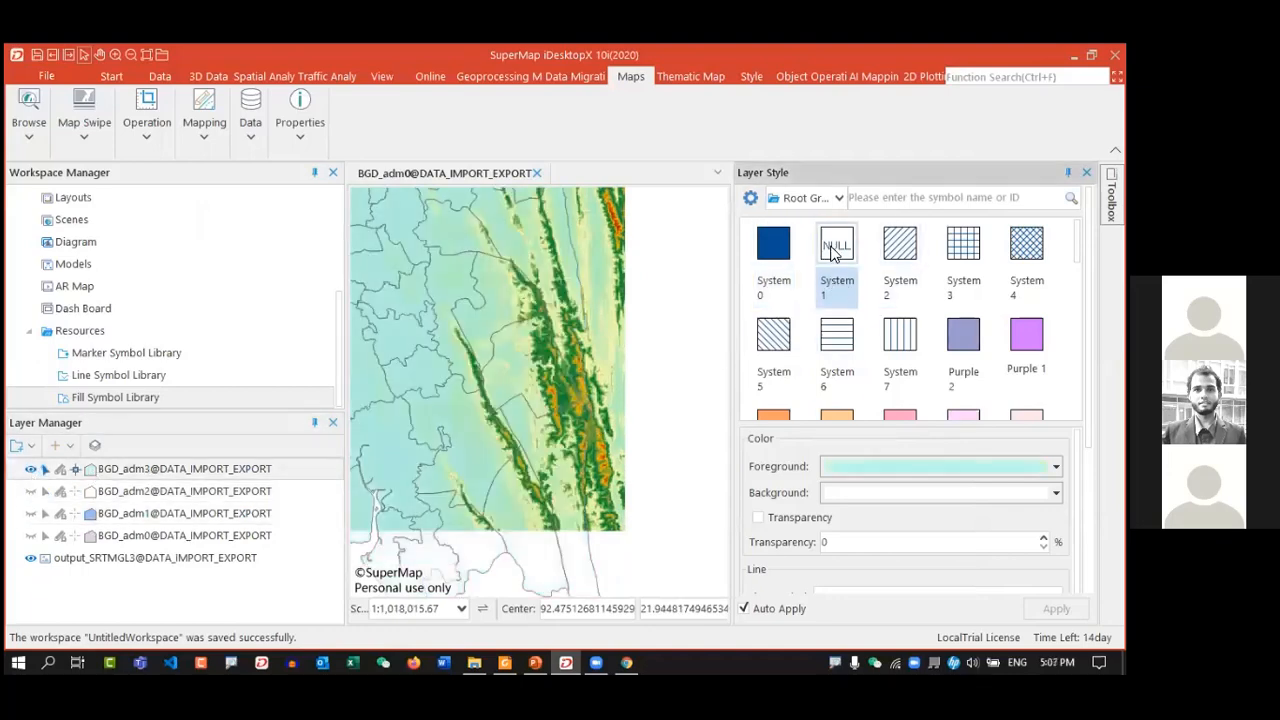
- Select the BGD_adm3 polygon over the high ridges in the south-eastern part of the elevation image and inspect its outline
drag(539, 352, 528, 380)
click(525, 390)
scroll(525, 390, up, 3)
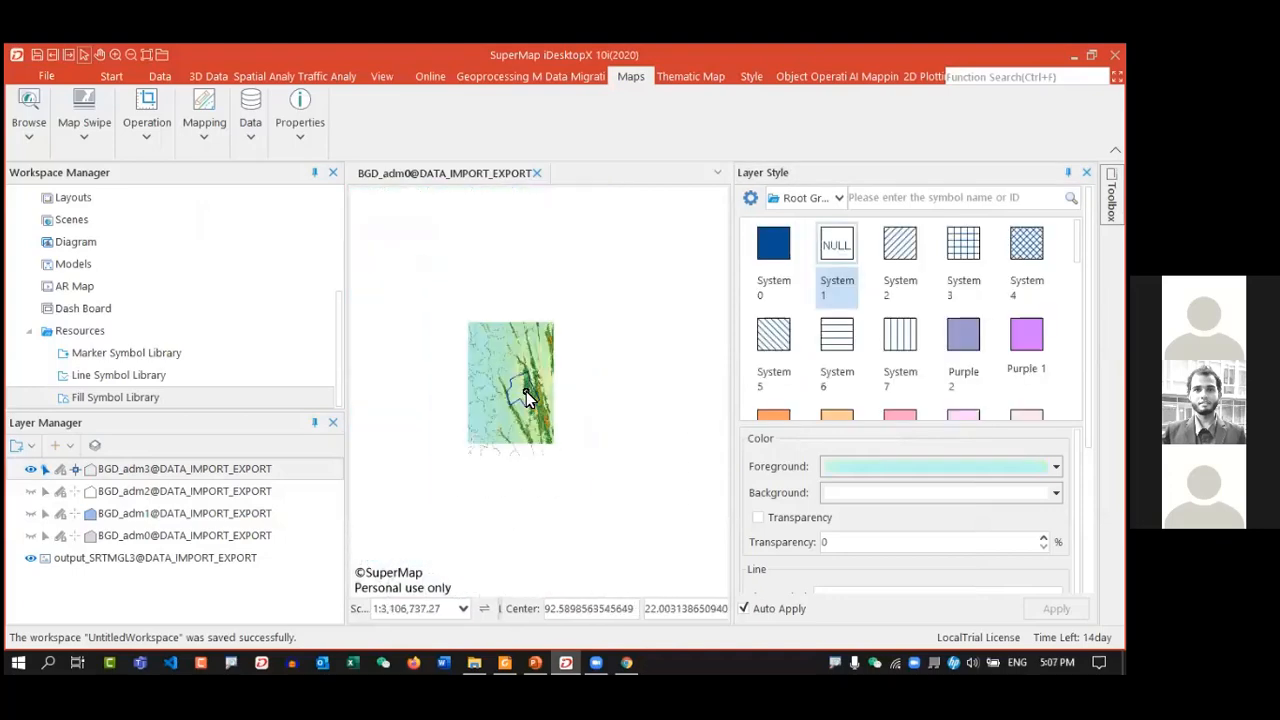
drag(524, 385, 546, 385)
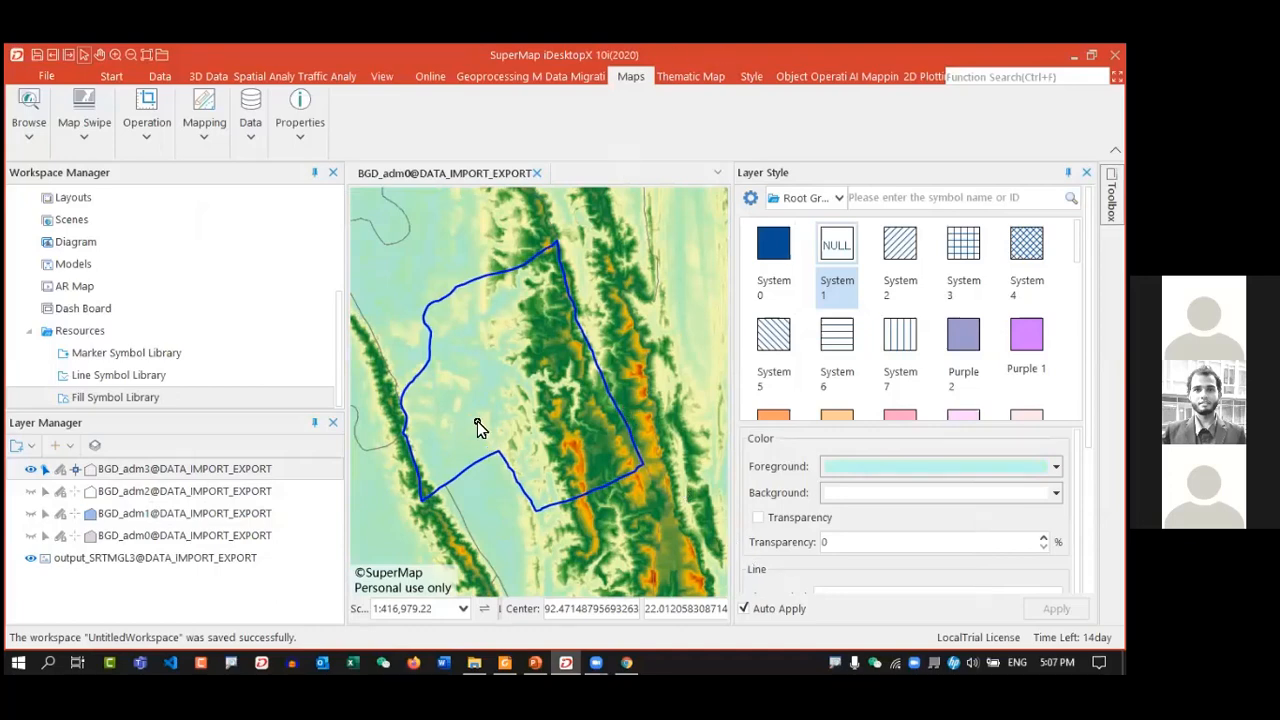
scroll(494, 337, down, 1)
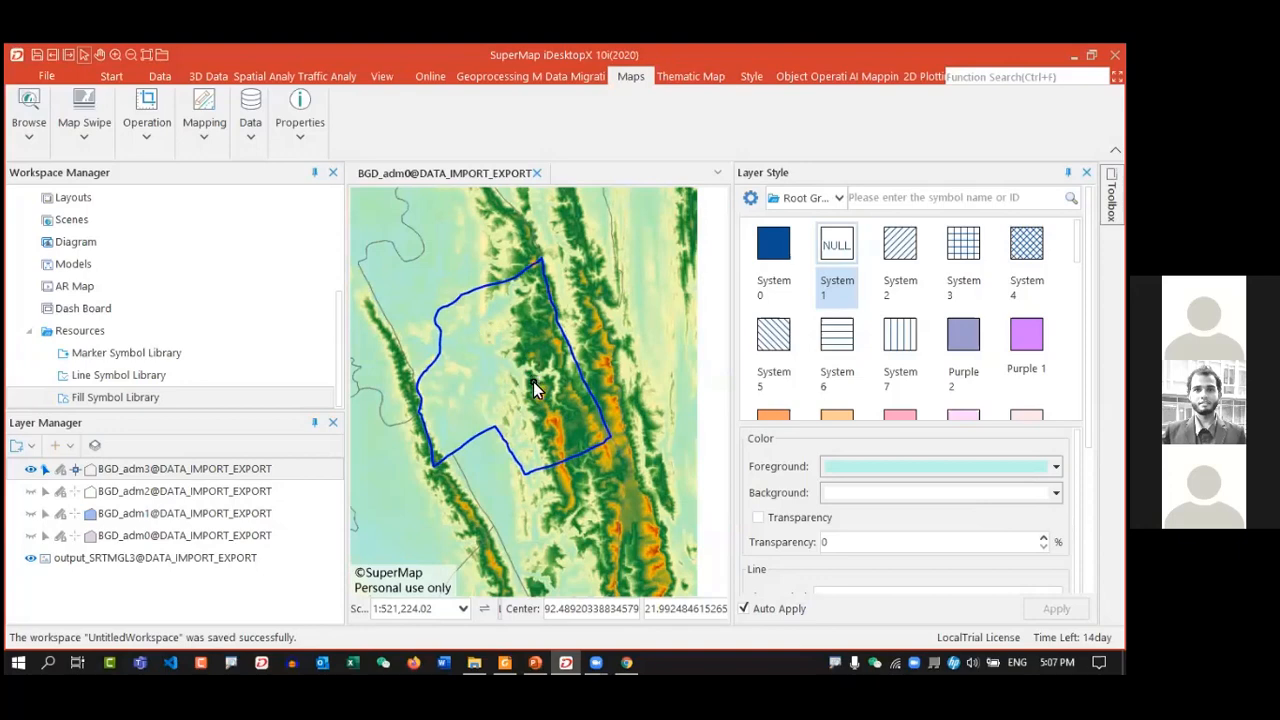
scroll(531, 377, down, 2)
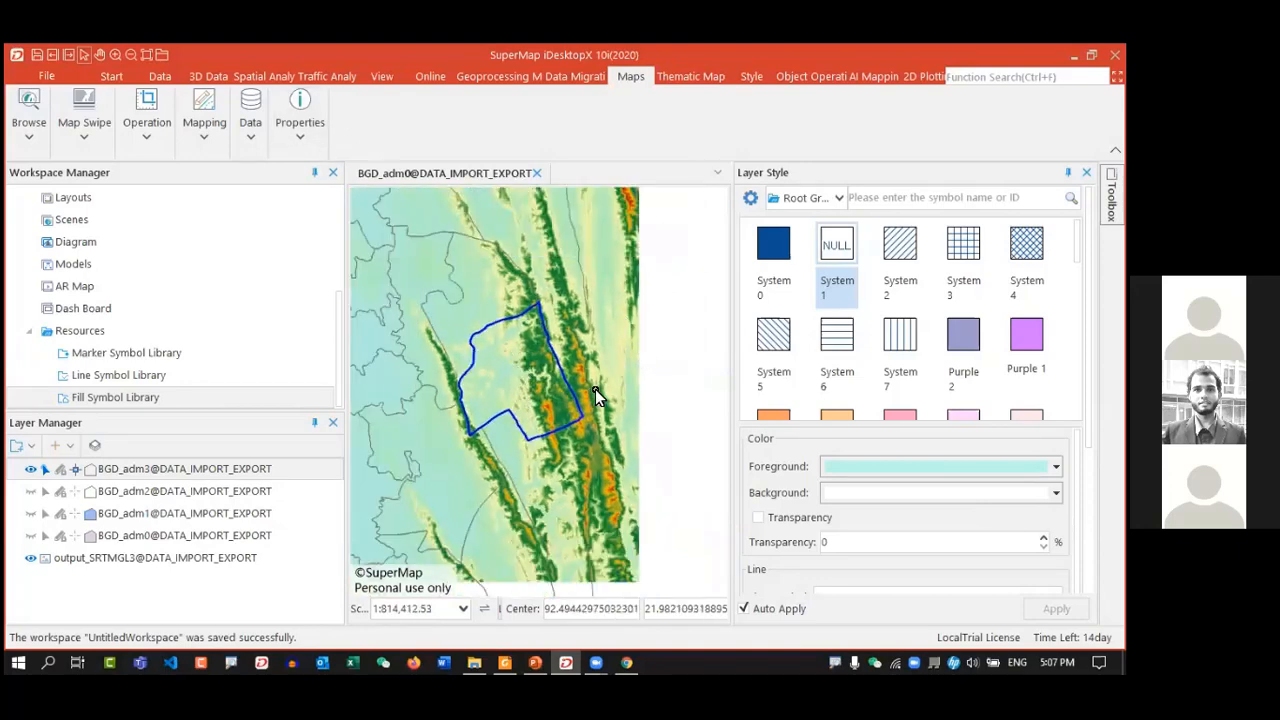
drag(503, 377, 537, 370)
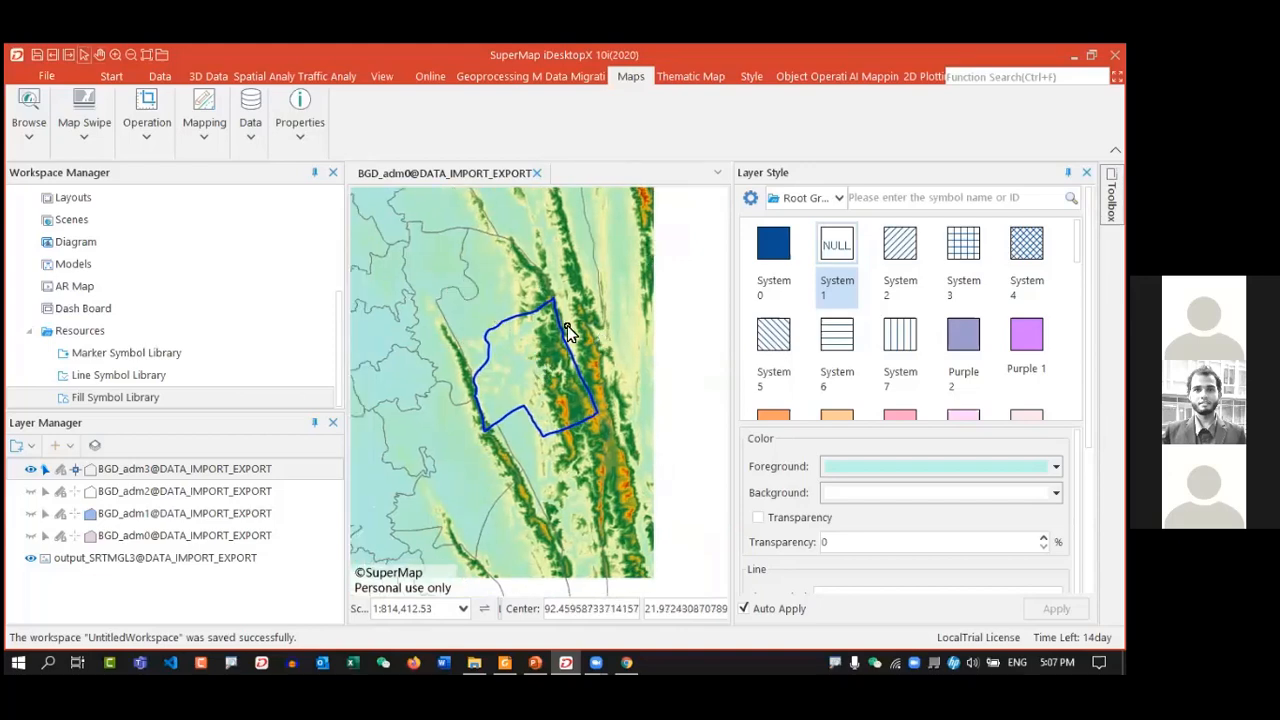
- Start a Map Clip that uses the selected BGD_adm3 polygon as the clipping object
click(690, 77)
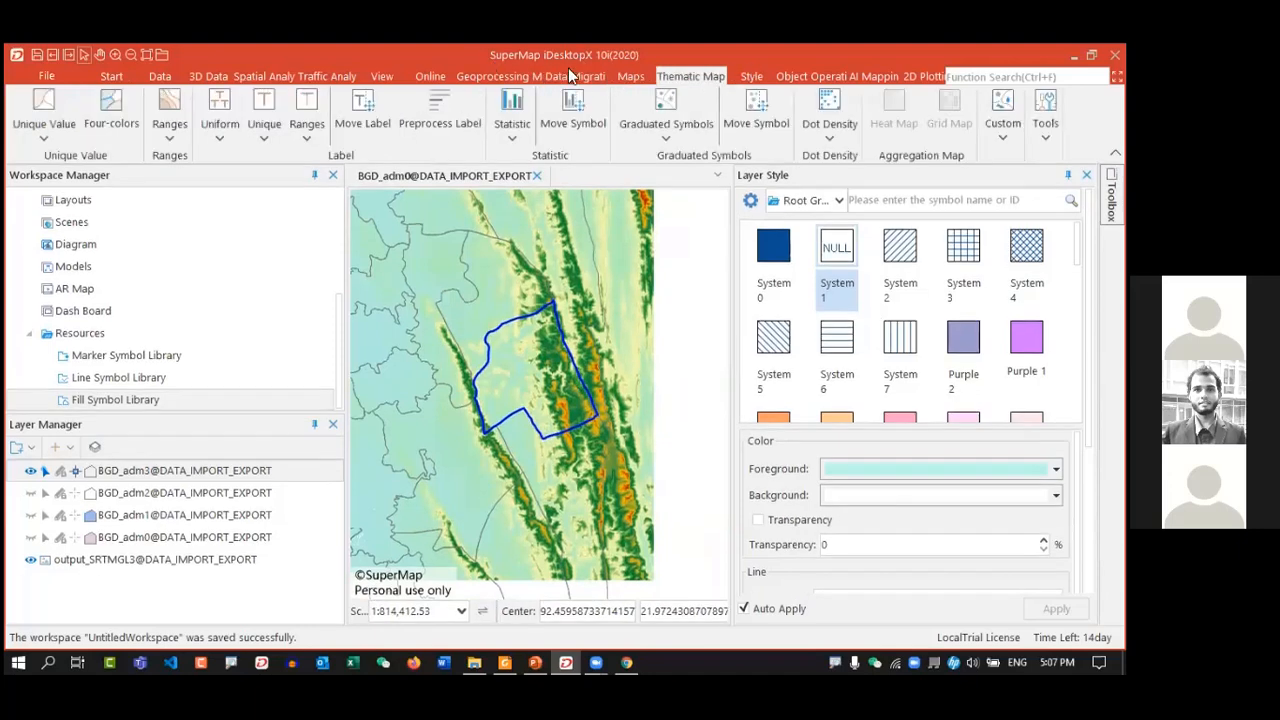
click(631, 78)
double_click(633, 76)
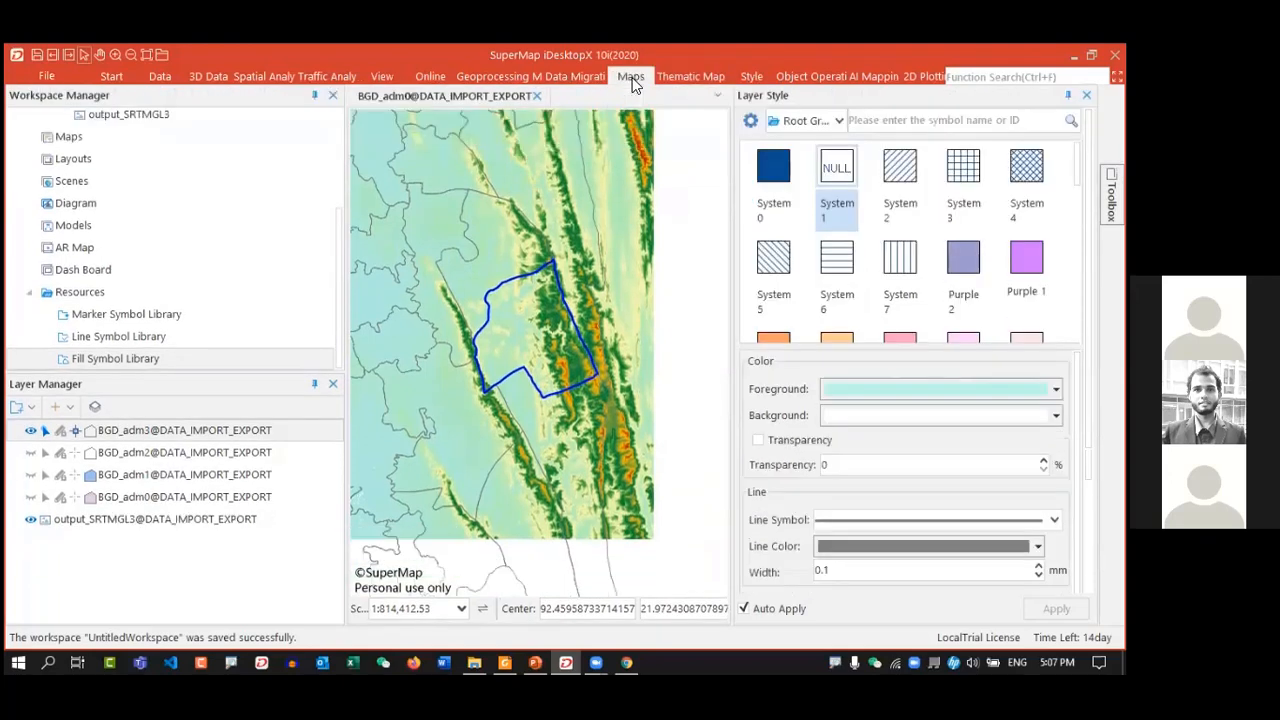
double_click(628, 77)
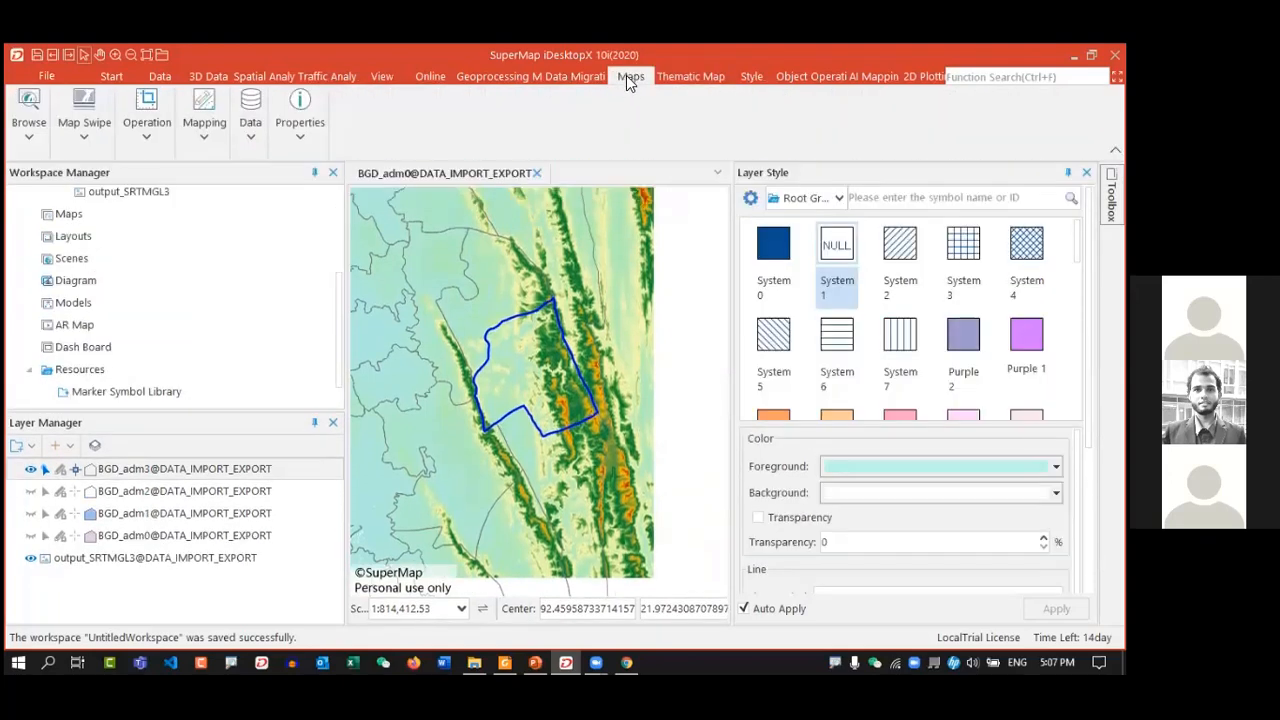
click(148, 139)
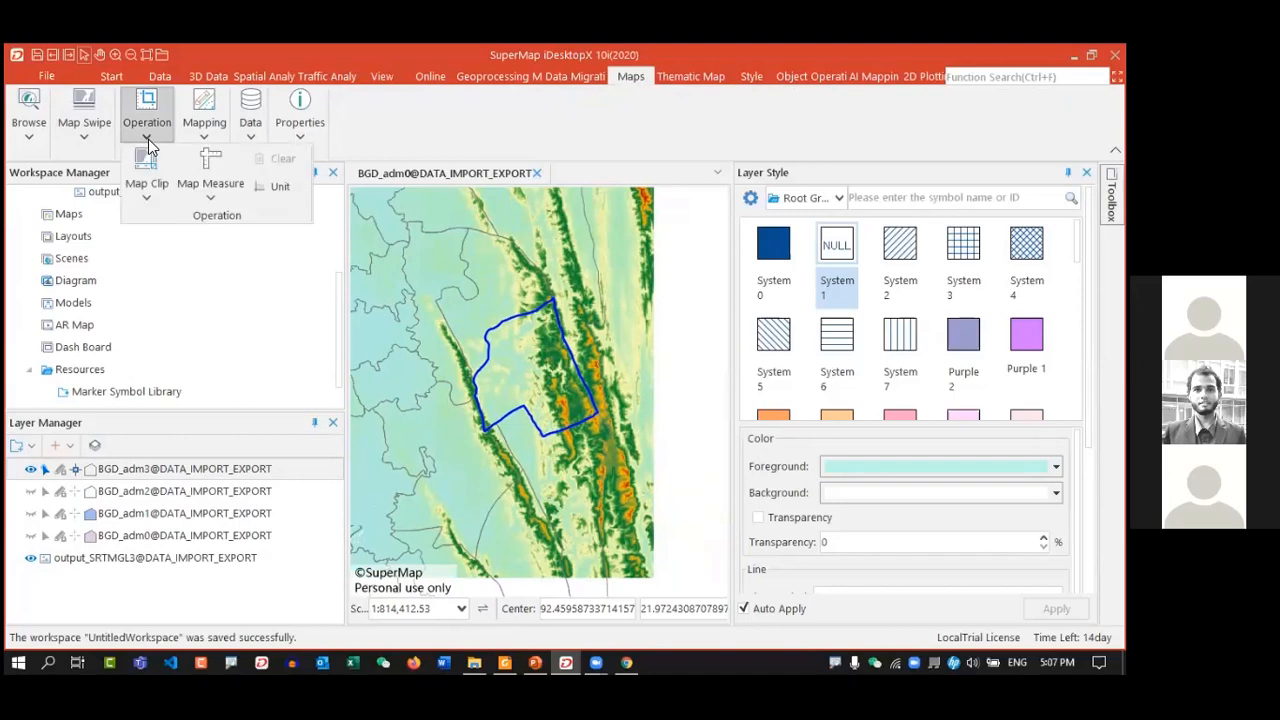
click(148, 200)
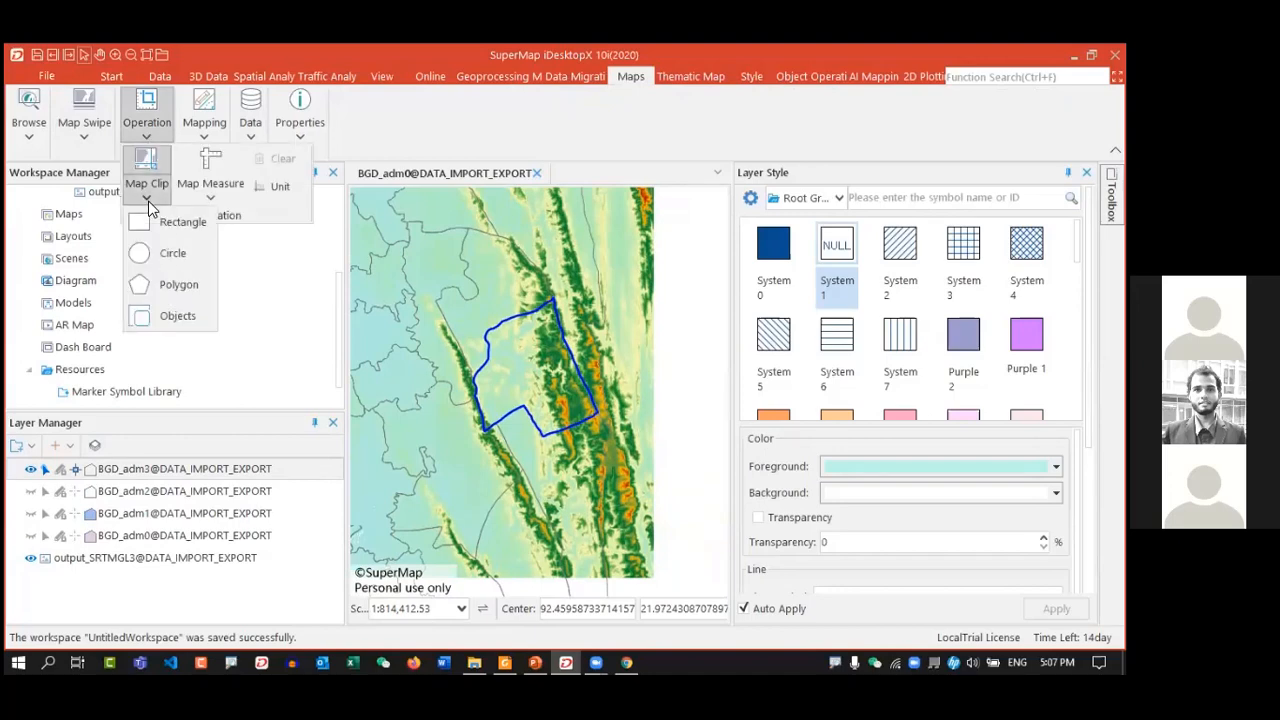
click(178, 318)
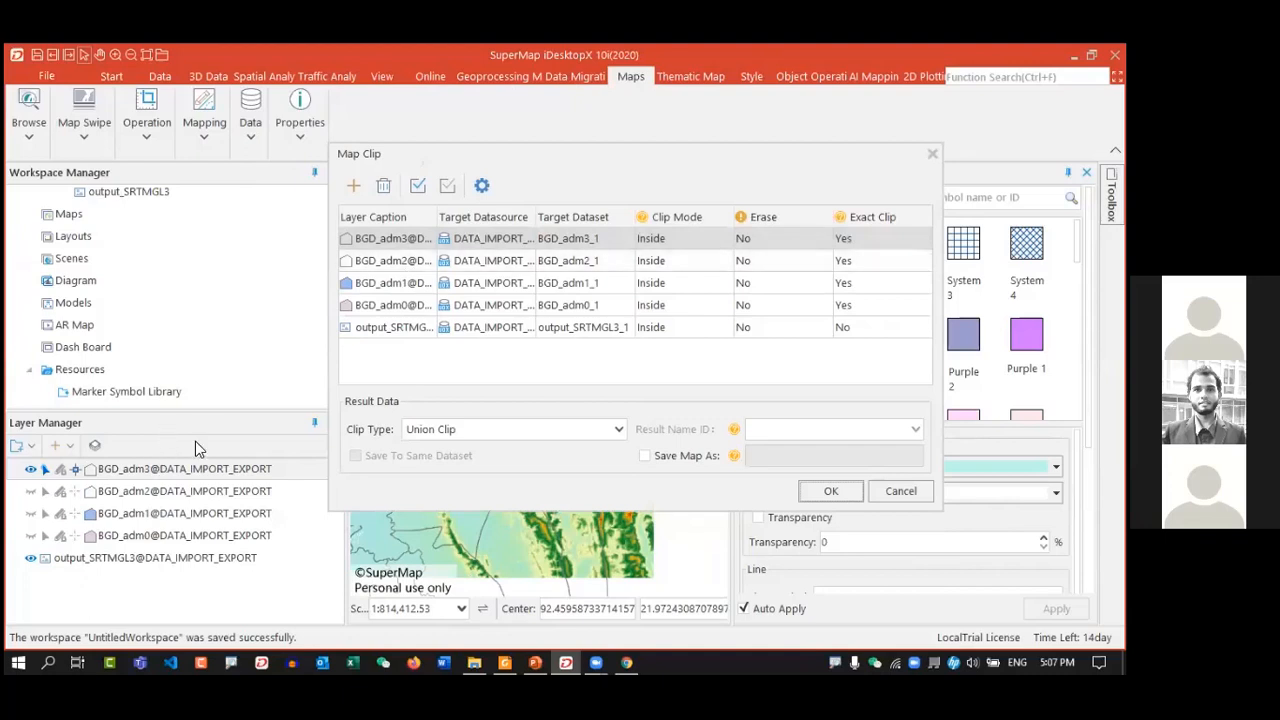
- Remove the BGD_adm2, BGD_adm0 and BGD_adm1 layers from the list of layers to clip
click(505, 270)
click(383, 185)
click(405, 285)
click(383, 185)
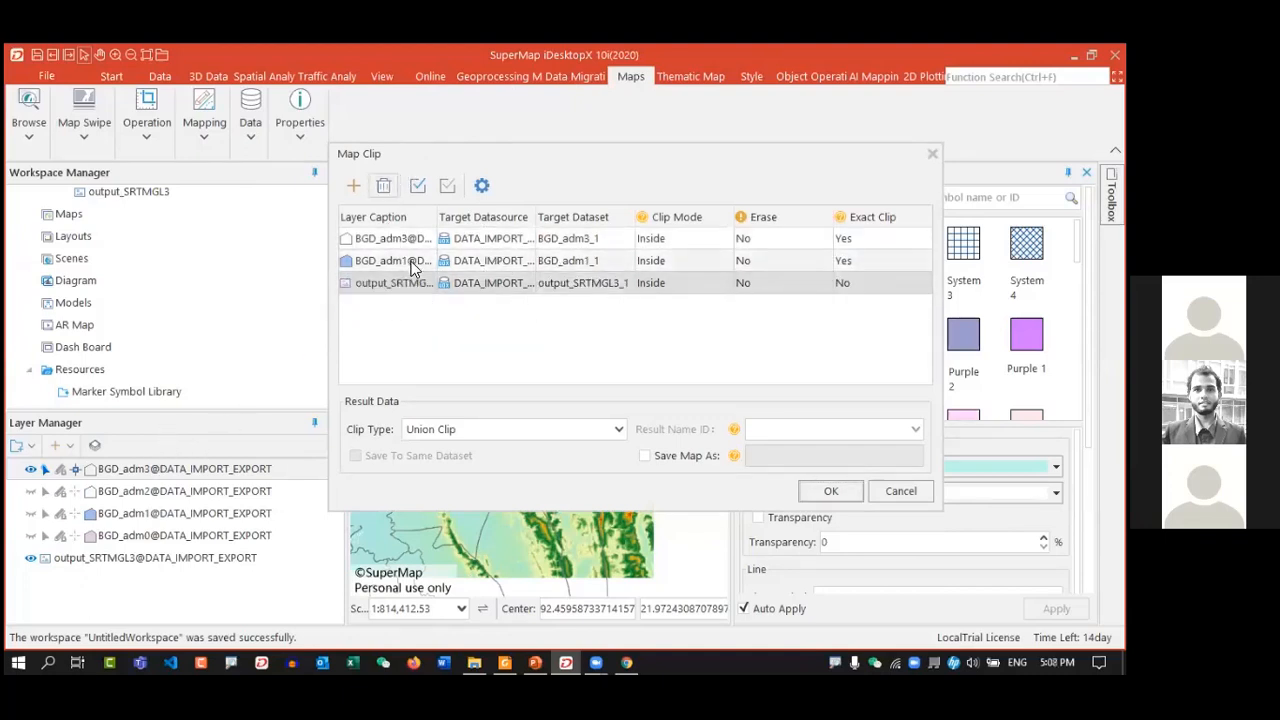
click(412, 260)
click(383, 186)
- Run the clip of BGD_adm3 and output_SRTMGL3 with the Union Clip type and Inside mode
drag(536, 163, 874, 111)
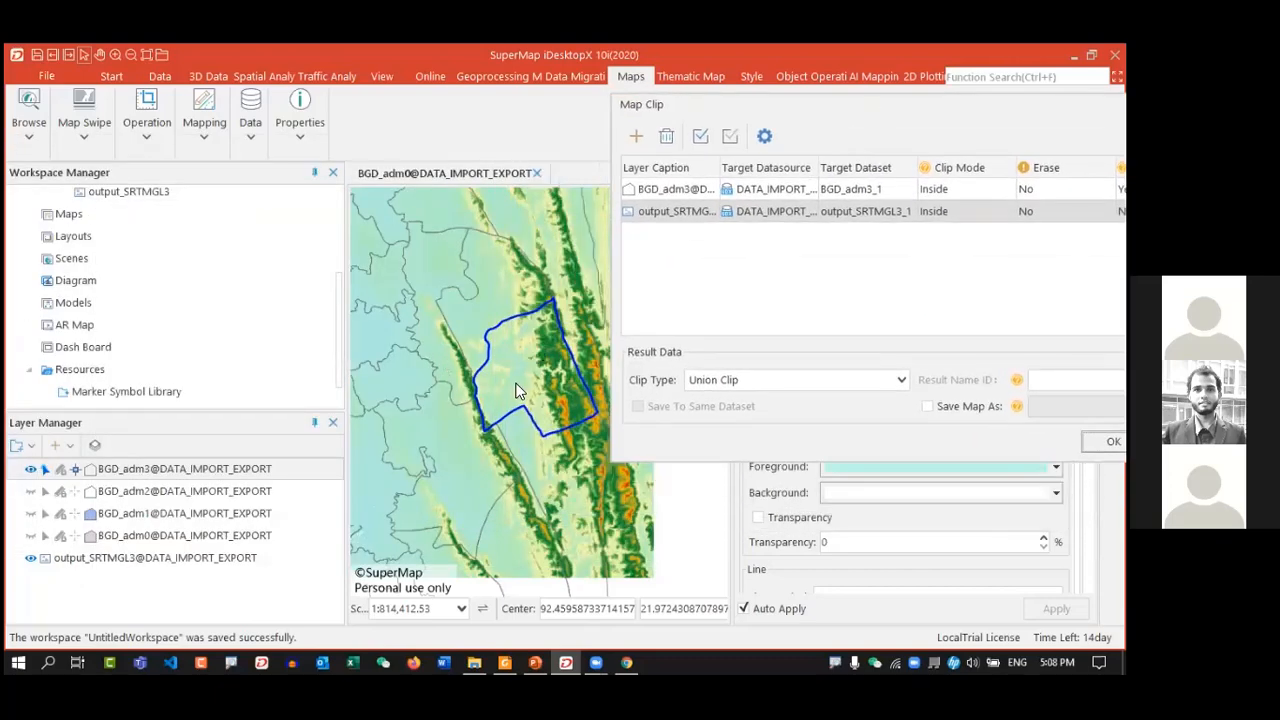
drag(781, 114, 394, 191)
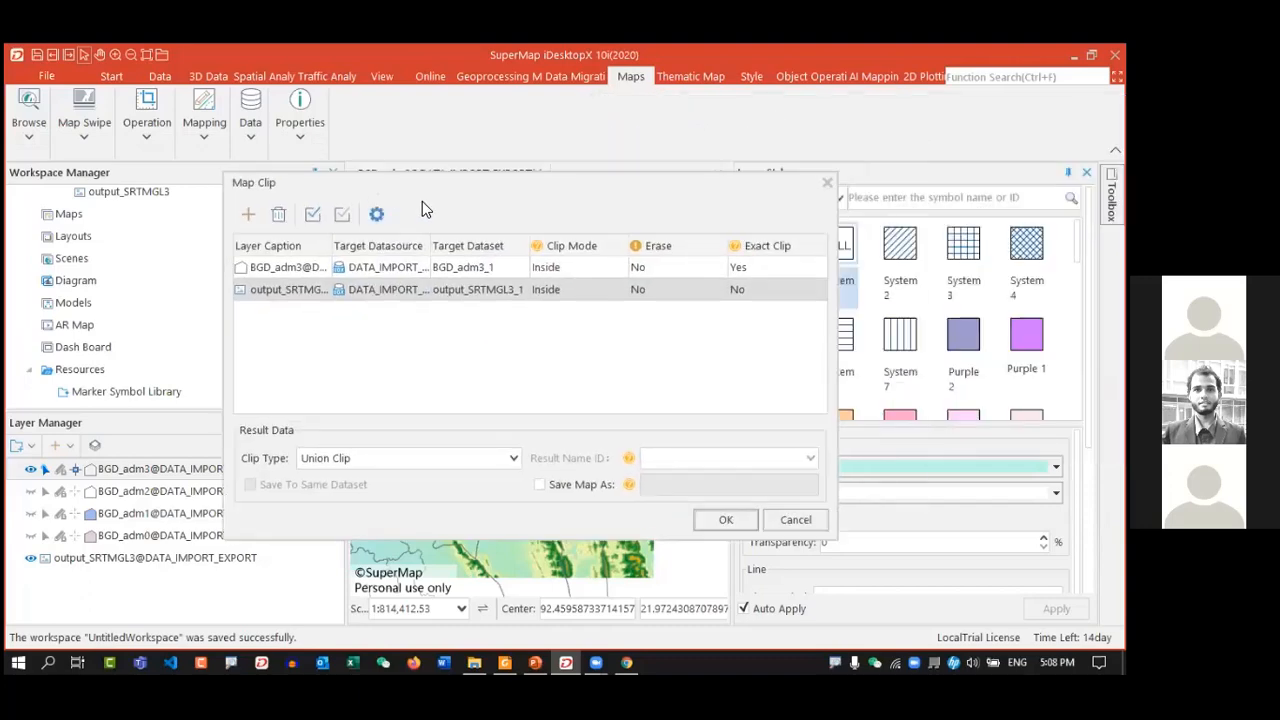
click(443, 272)
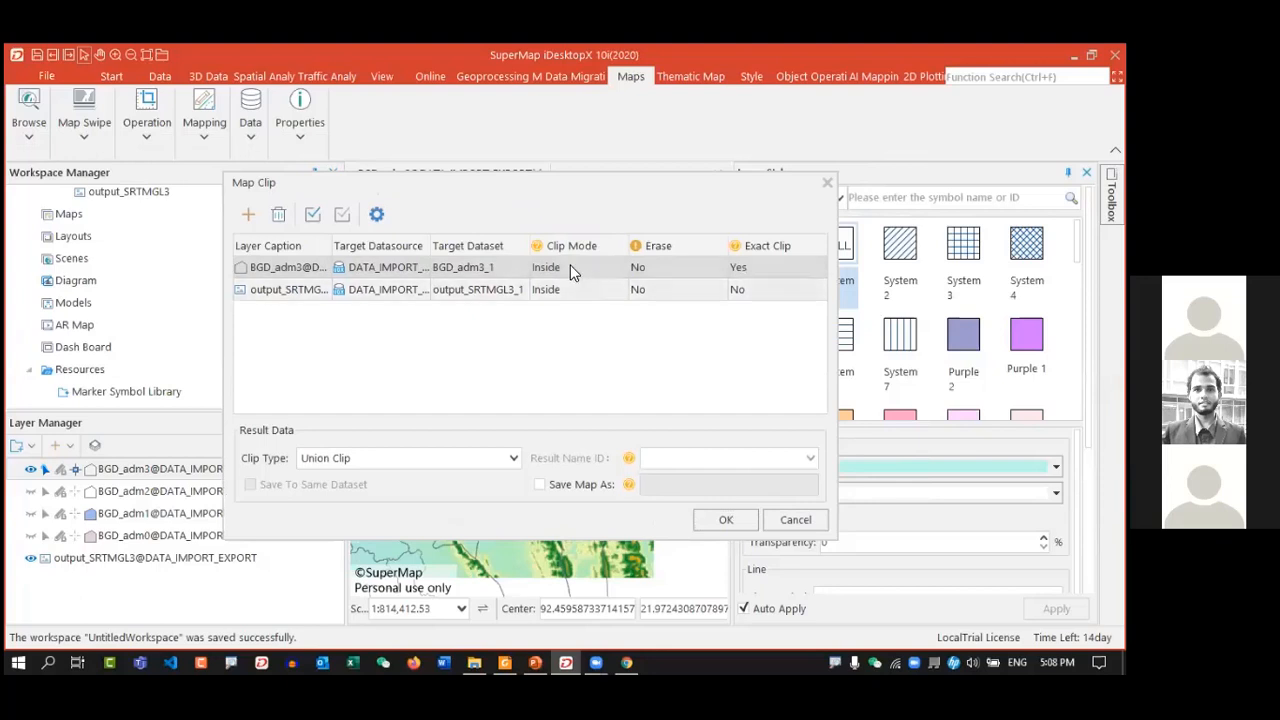
click(405, 458)
click(368, 476)
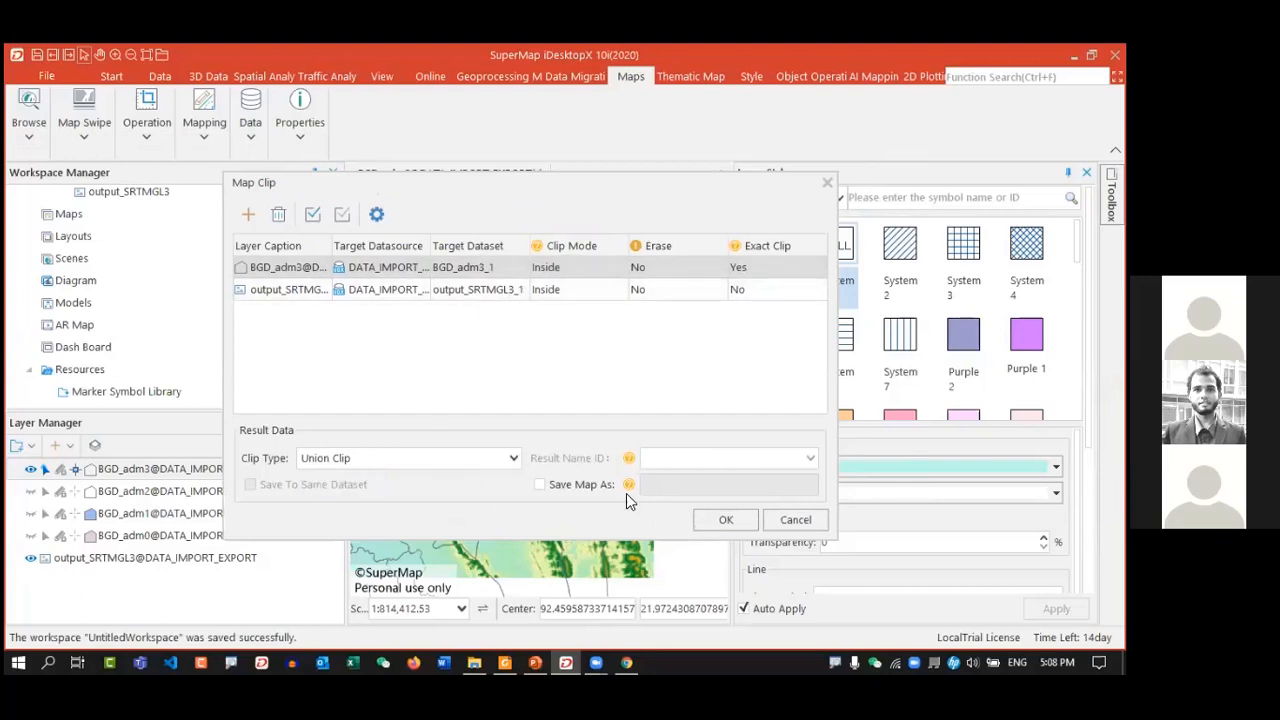
click(720, 522)
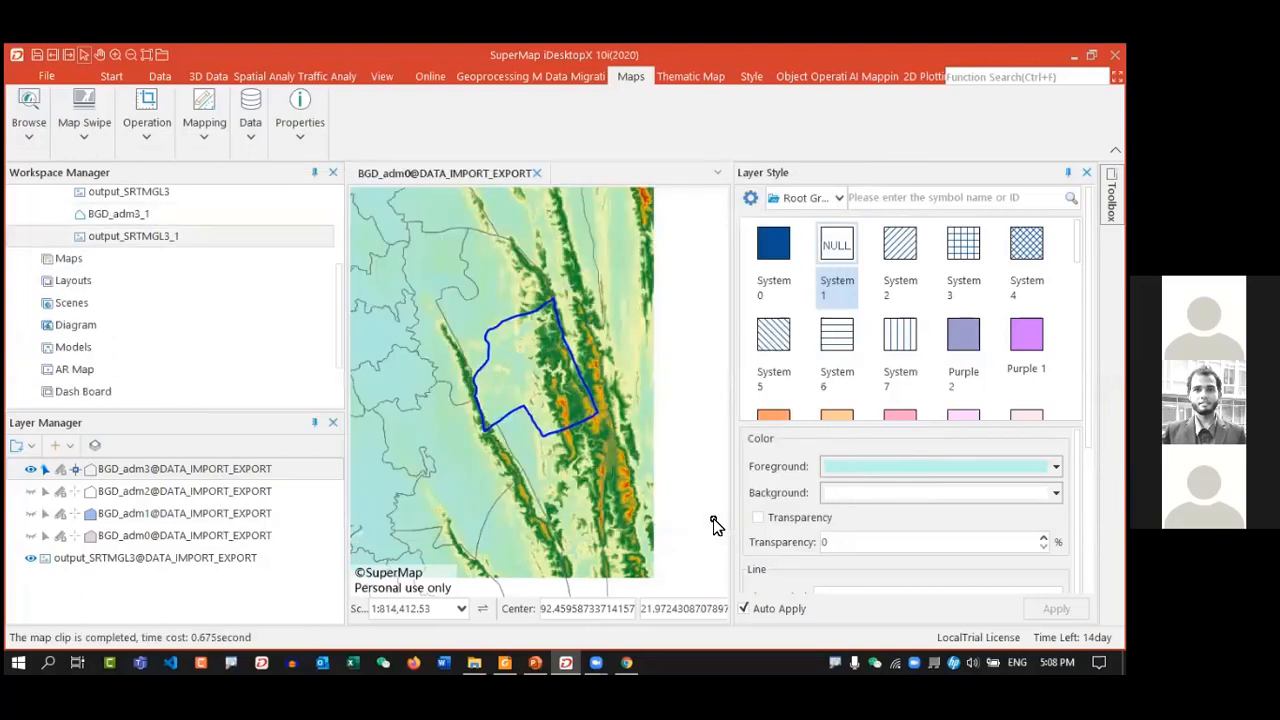
- Display the clipped datasets BGD_adm3_1 and output_SRTMGL3_1 together in a new map
click(146, 334)
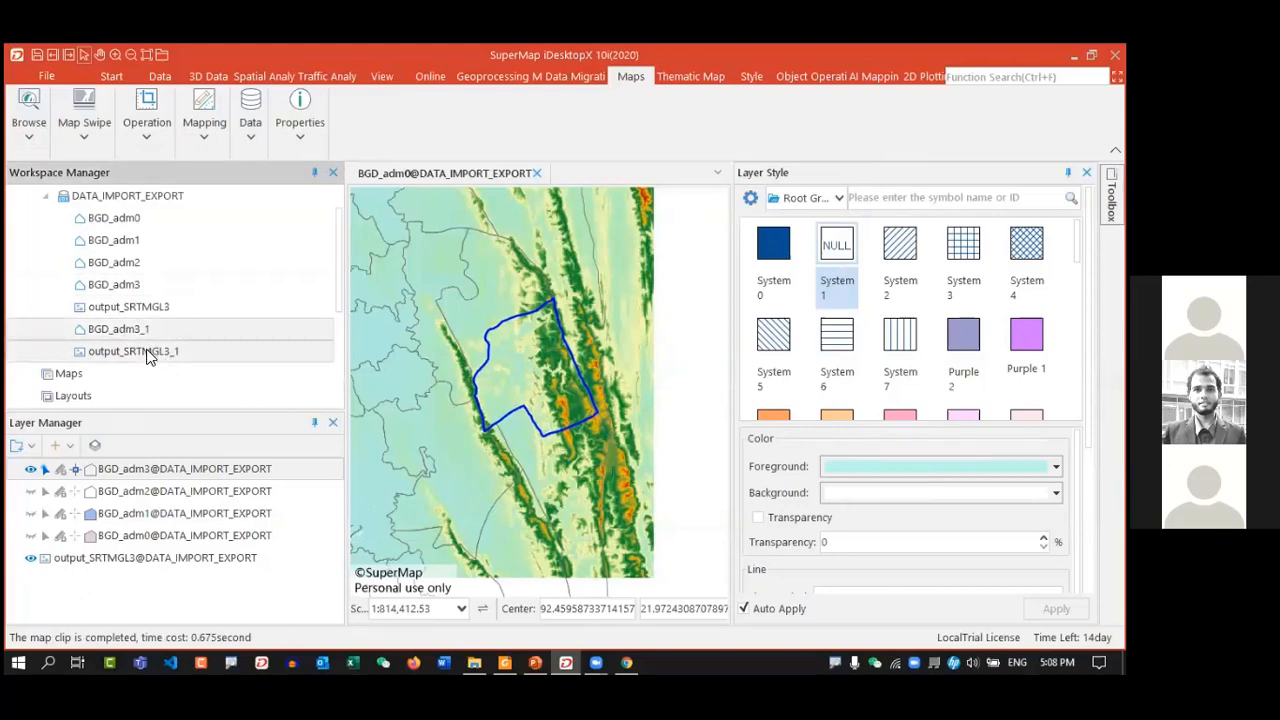
right_click(147, 350)
click(330, 360)
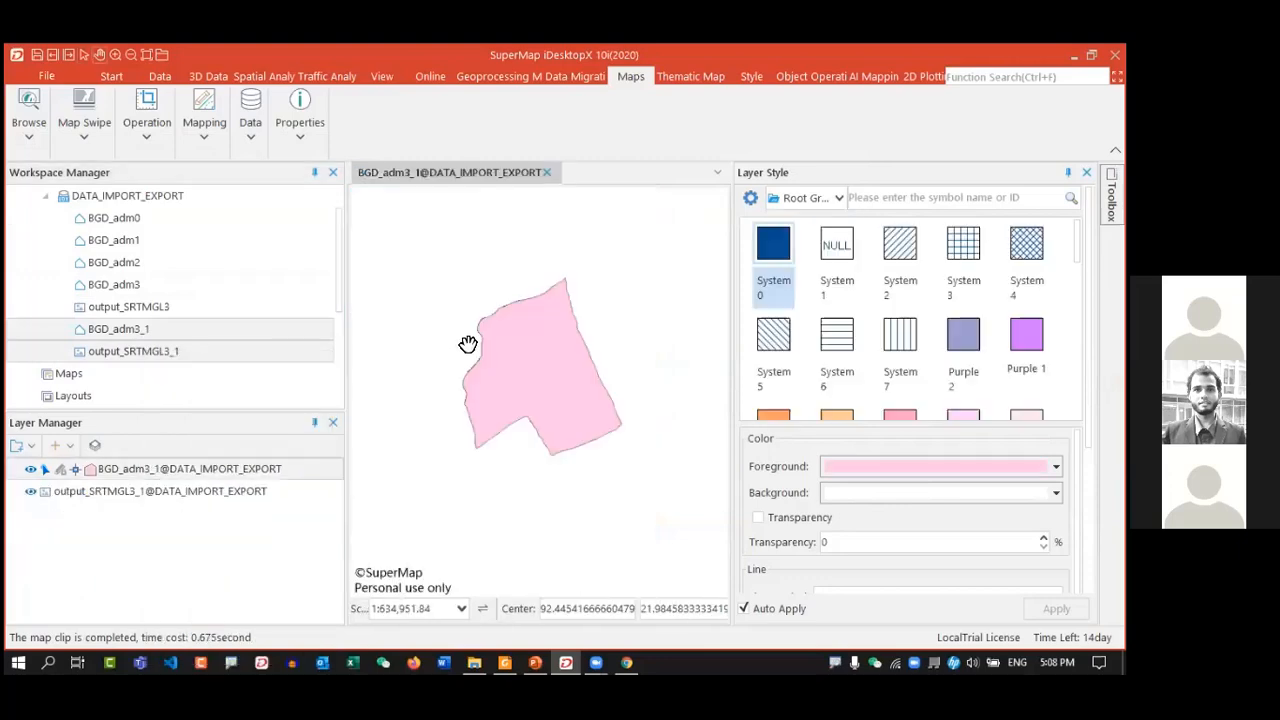
- Give the BGD_adm3_1 layer the NULL fill symbol System 1 and inspect the clipped elevation image beneath it
click(154, 469)
click(837, 250)
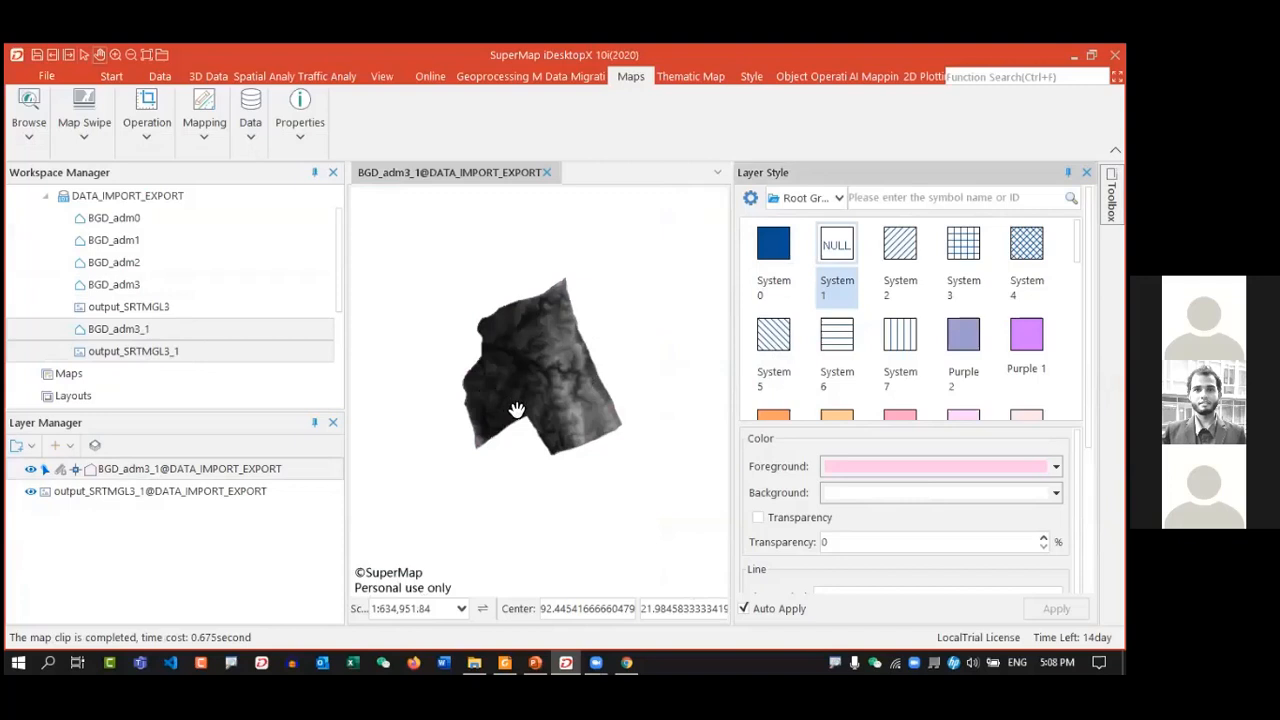
scroll(535, 368, down, 1)
scroll(535, 368, up, 4)
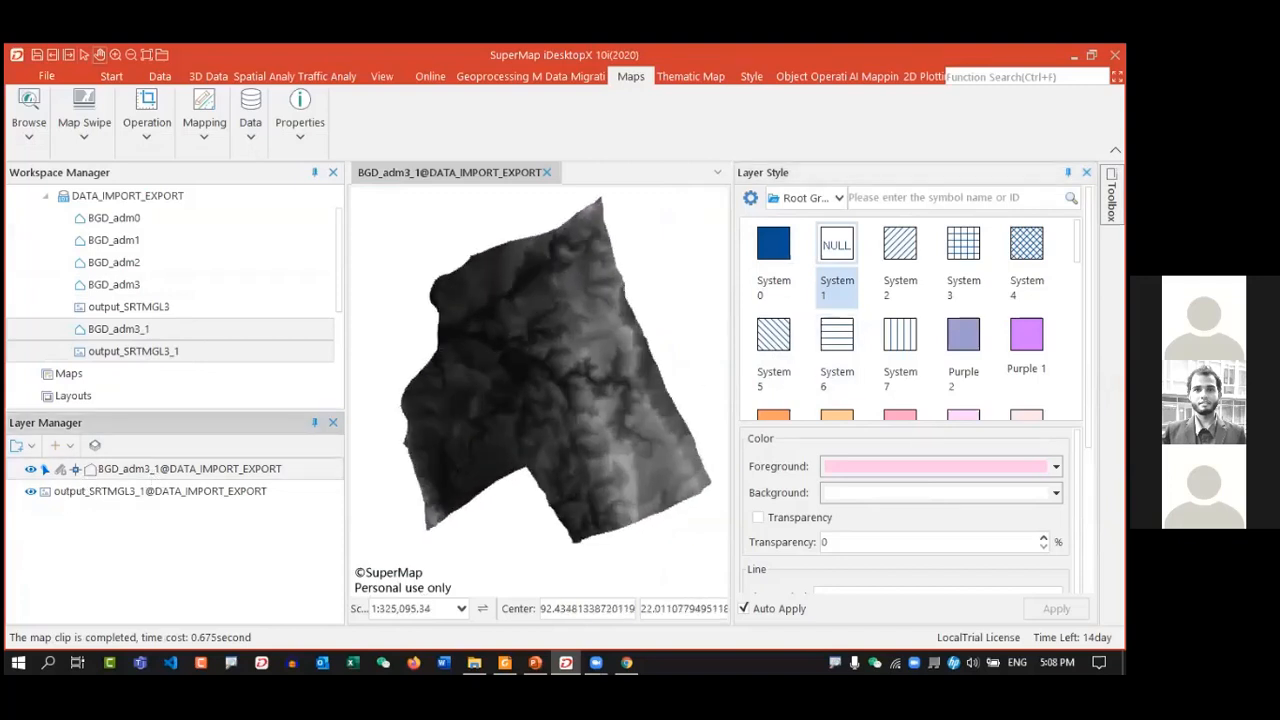
- Turn on the color scheme for the output_SRTMGL3_1 layer in its layer properties
scroll(1010, 300, down, 2)
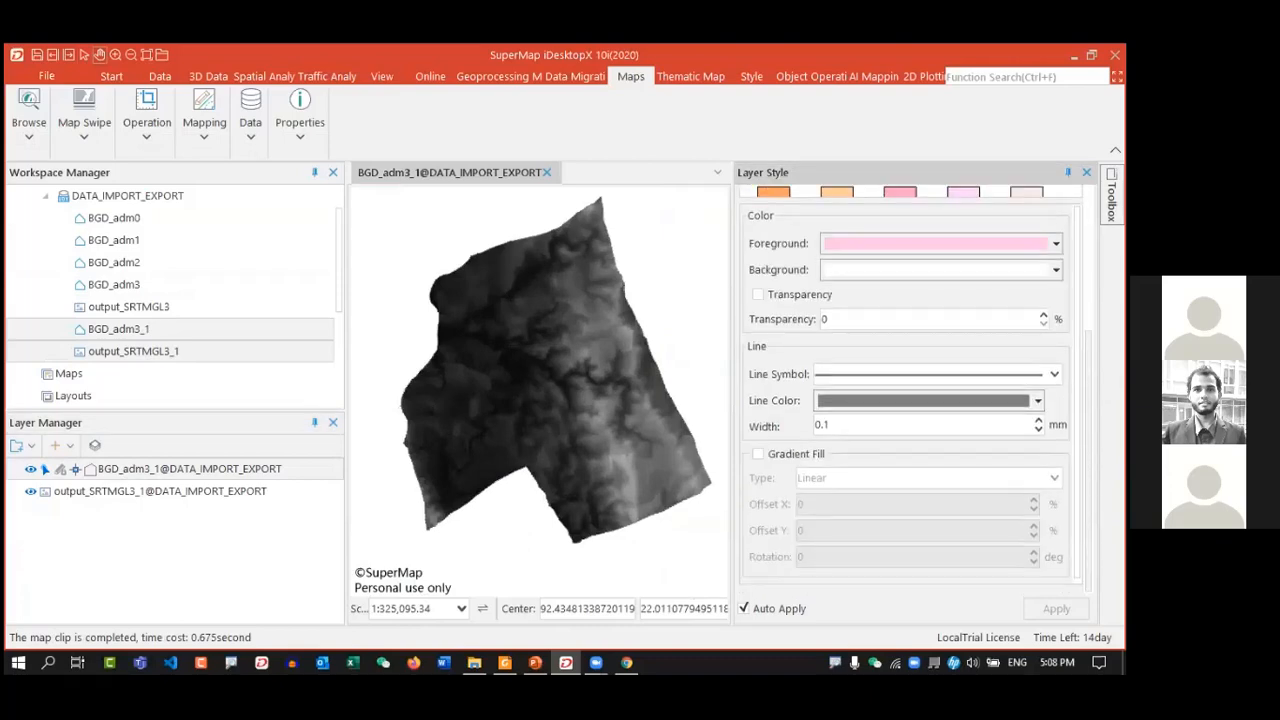
click(135, 491)
right_click(131, 491)
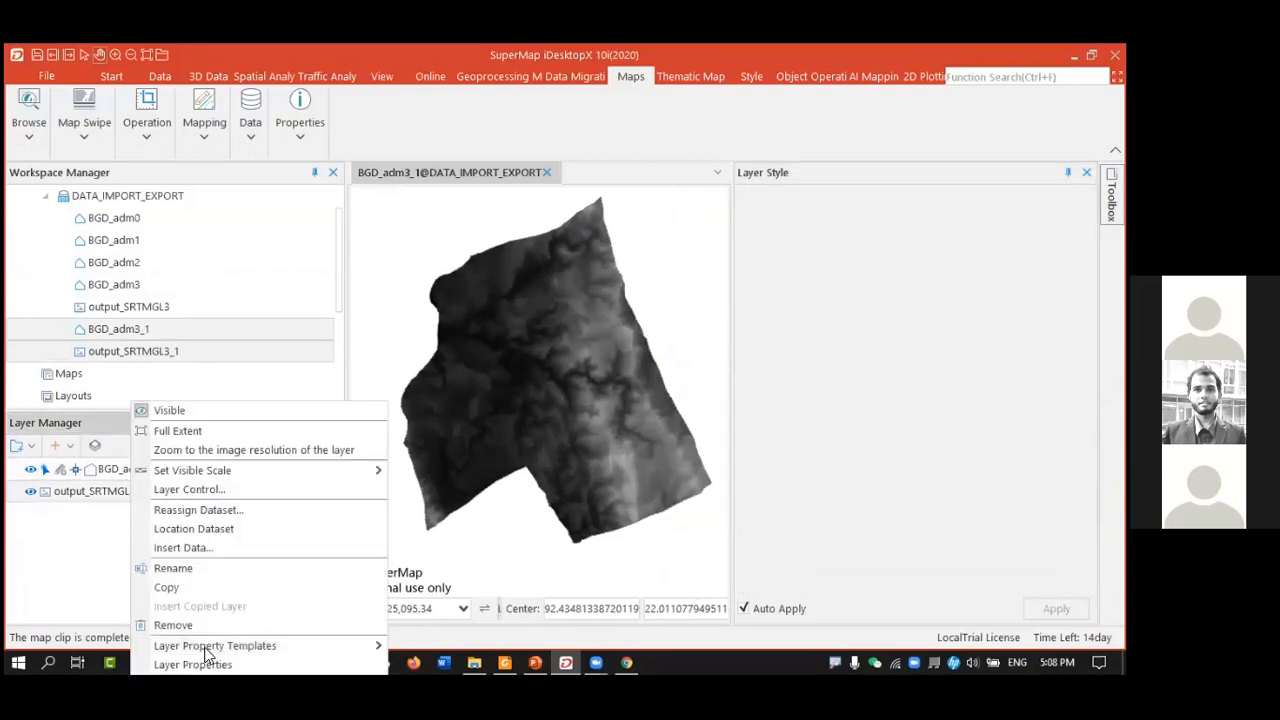
click(205, 663)
scroll(910, 390, down, 3)
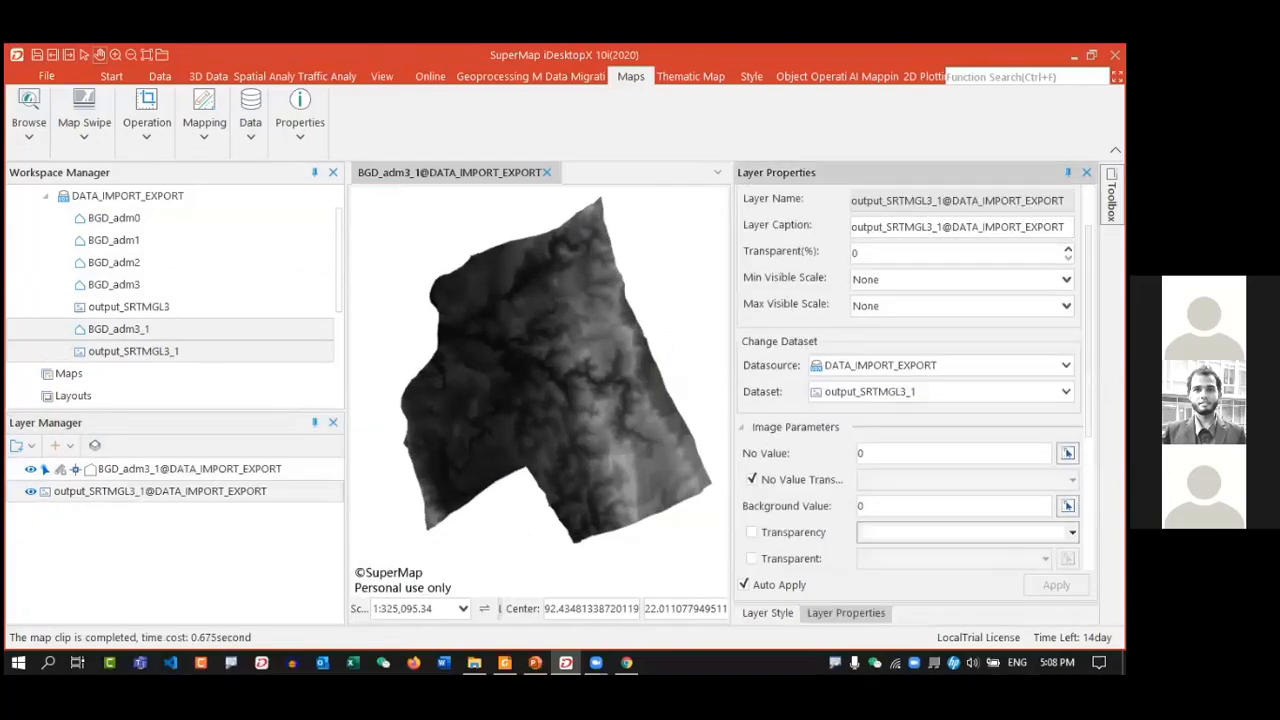
click(779, 510)
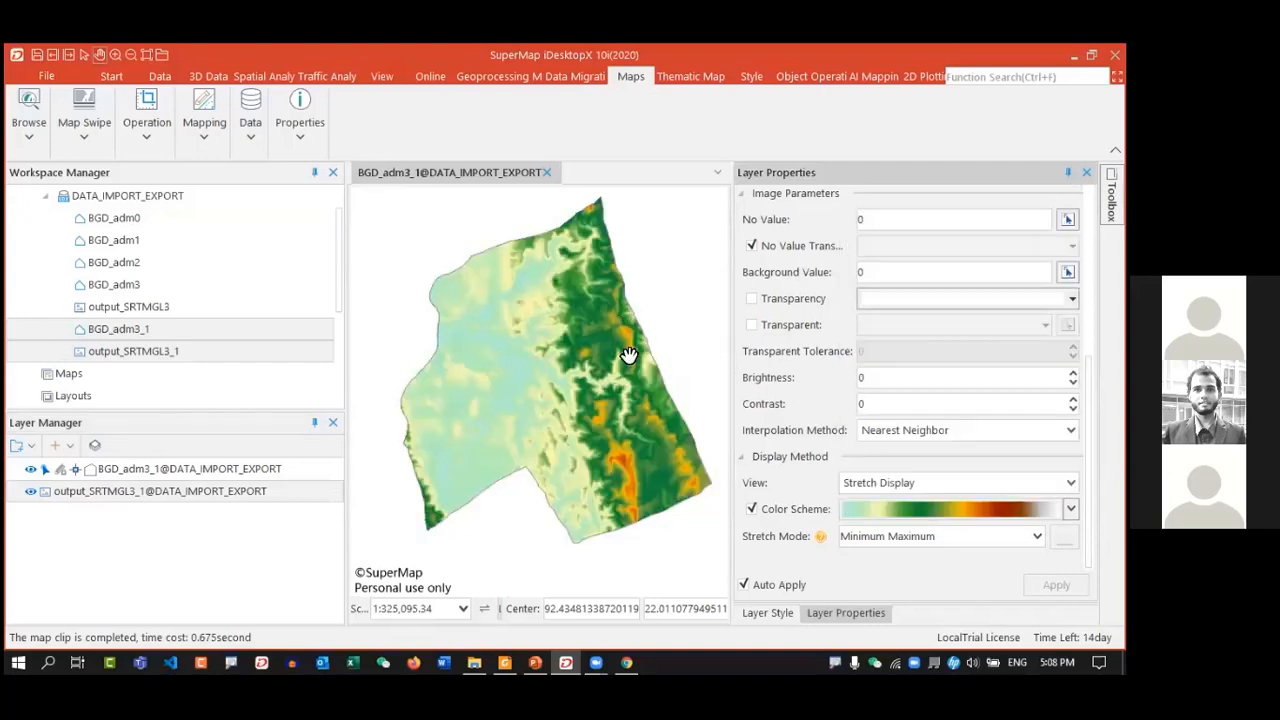
- Bring up the output_SRTMGL3 map and examine where the selected polygon lies among the surrounding BGD_adm3 boundaries
drag(346, 350, 304, 352)
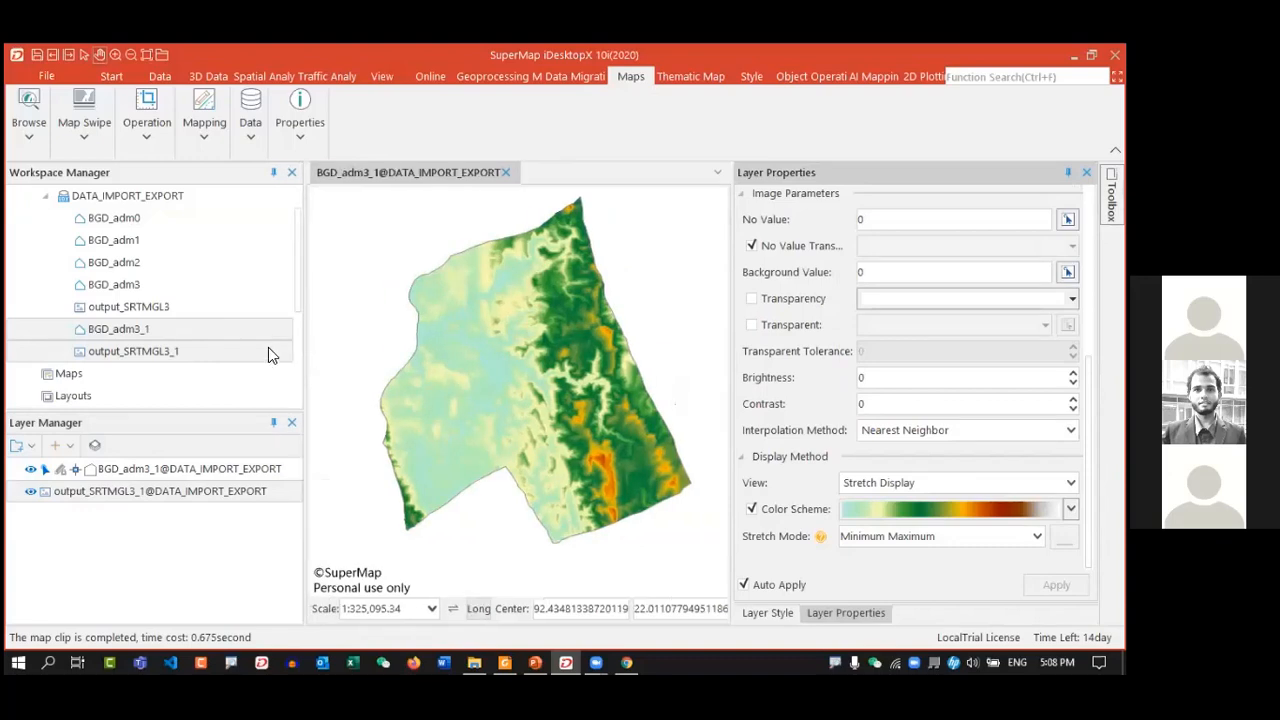
click(717, 173)
click(758, 218)
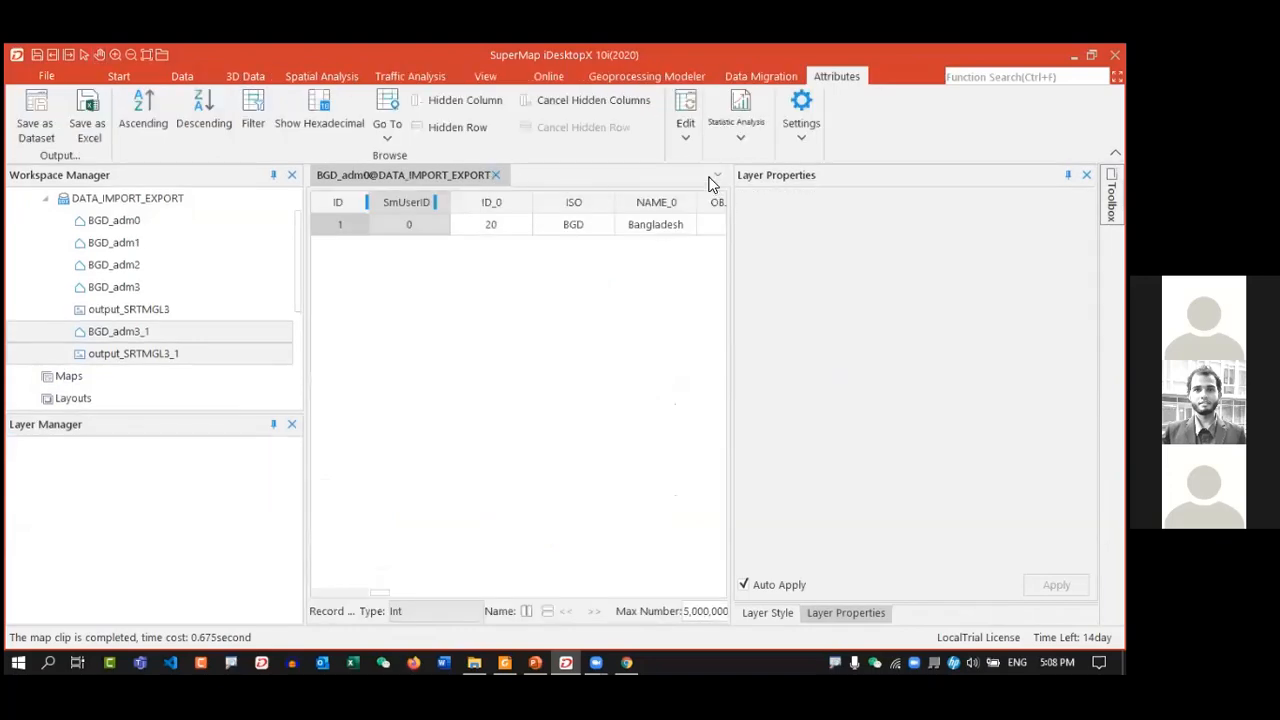
click(717, 175)
click(765, 240)
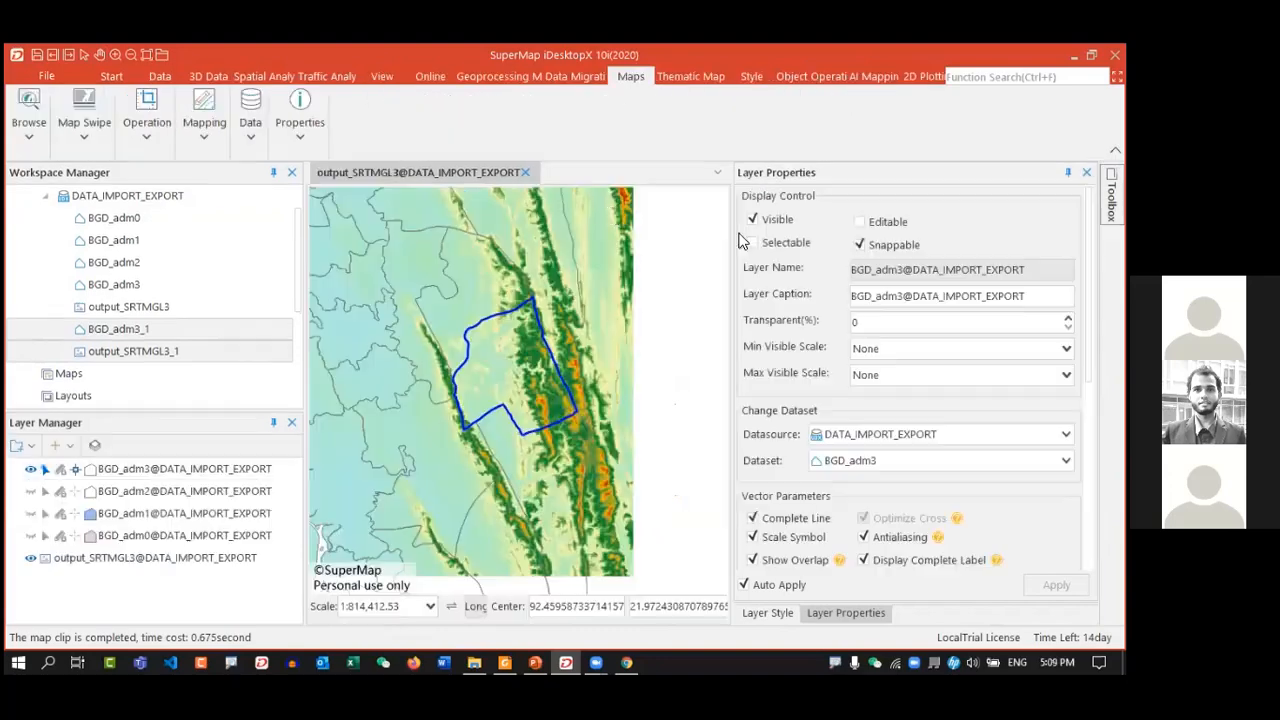
scroll(520, 362, down, 3)
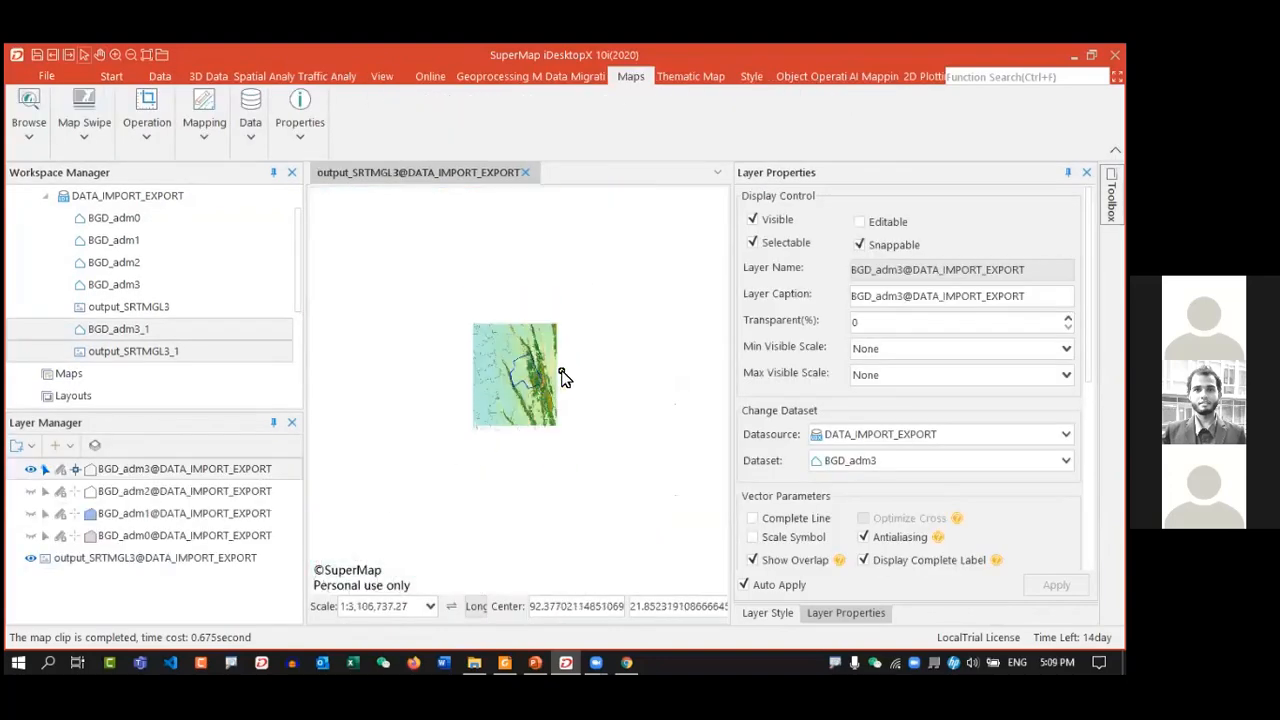
drag(580, 410, 584, 414)
drag(551, 340, 540, 285)
drag(430, 347, 496, 382)
drag(403, 363, 351, 321)
- Return to the BGD_adm3_1 map and examine the clipped elevation image alongside the two clip result datasets
click(715, 175)
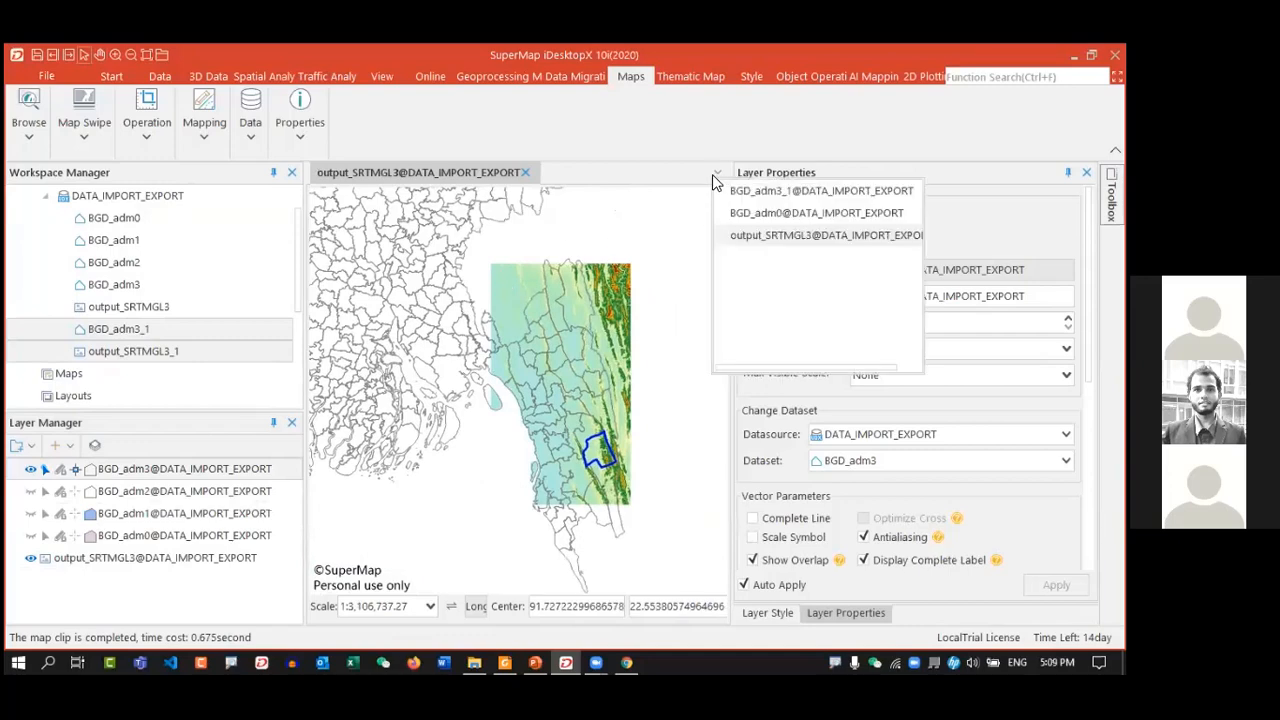
click(766, 200)
scroll(408, 351, down, 1)
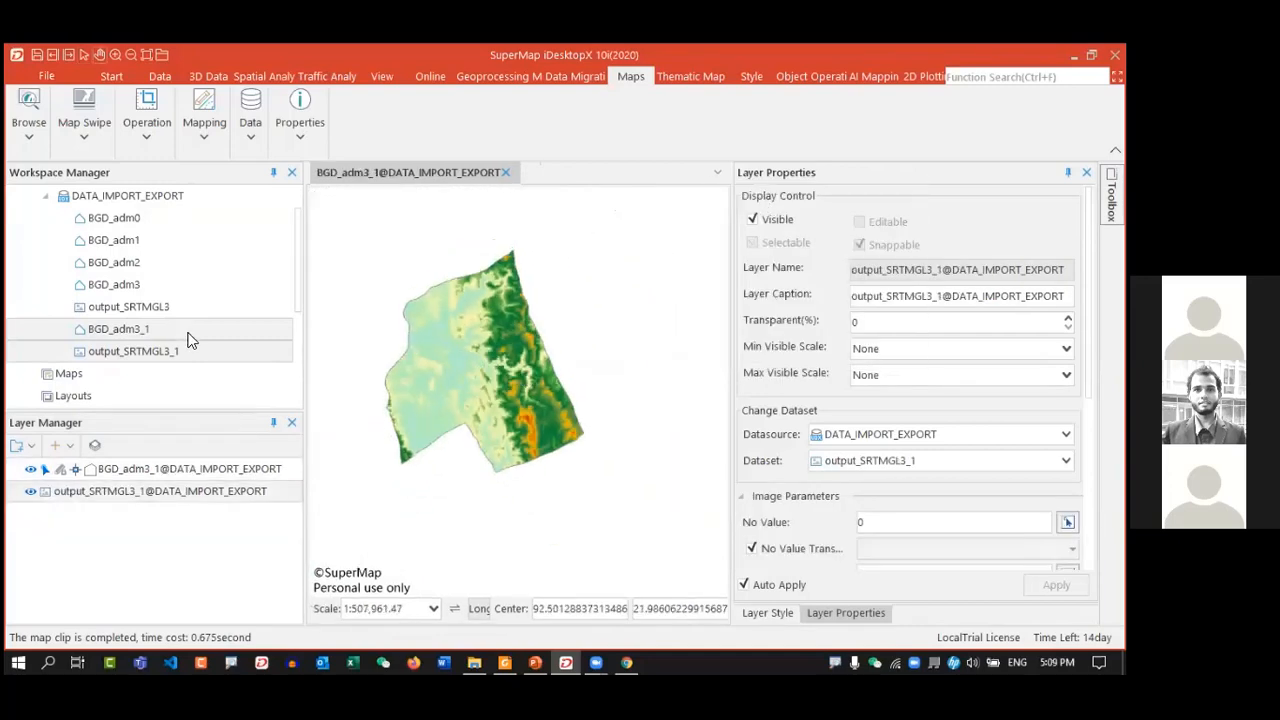
click(130, 350)
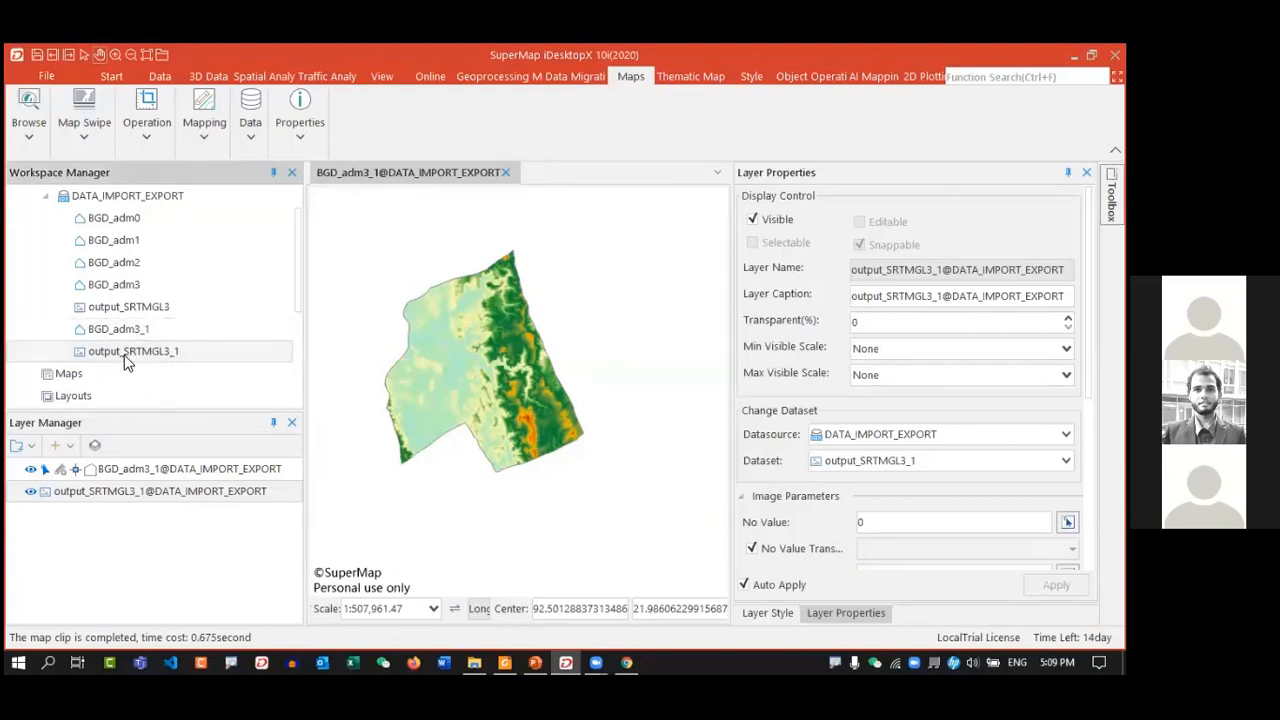
scroll(490, 345, up, 2)
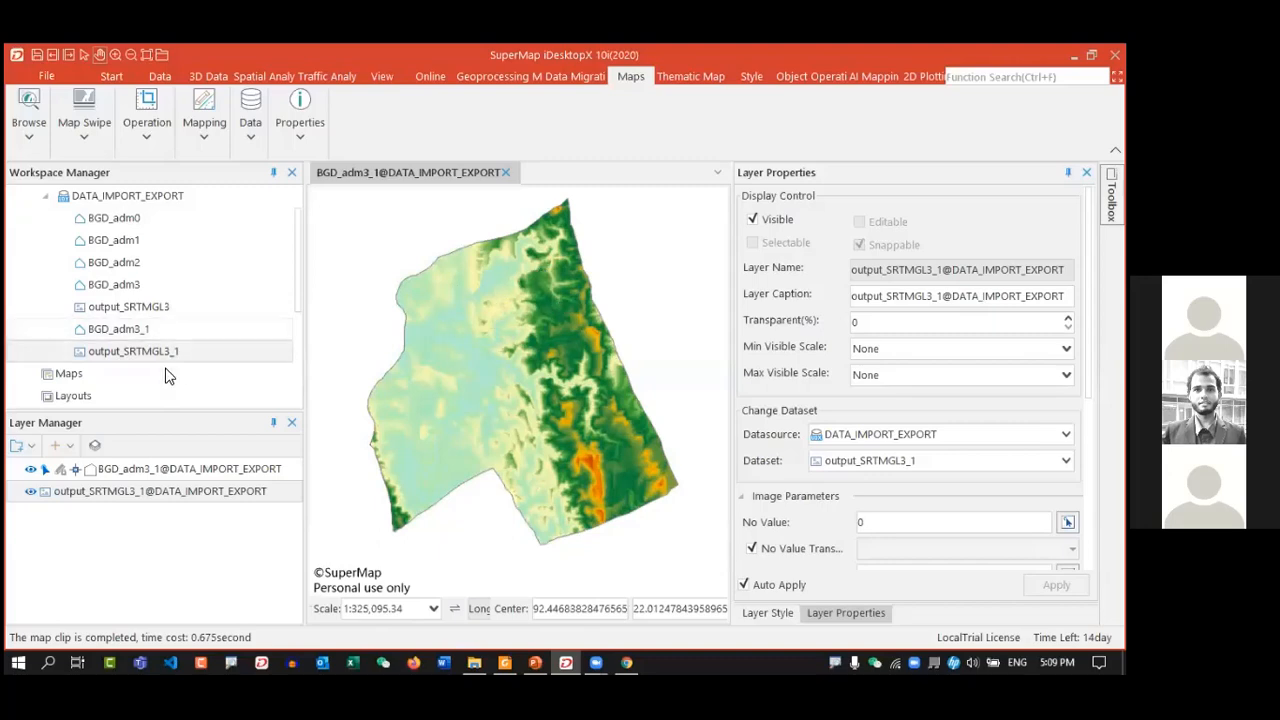
click(147, 333)
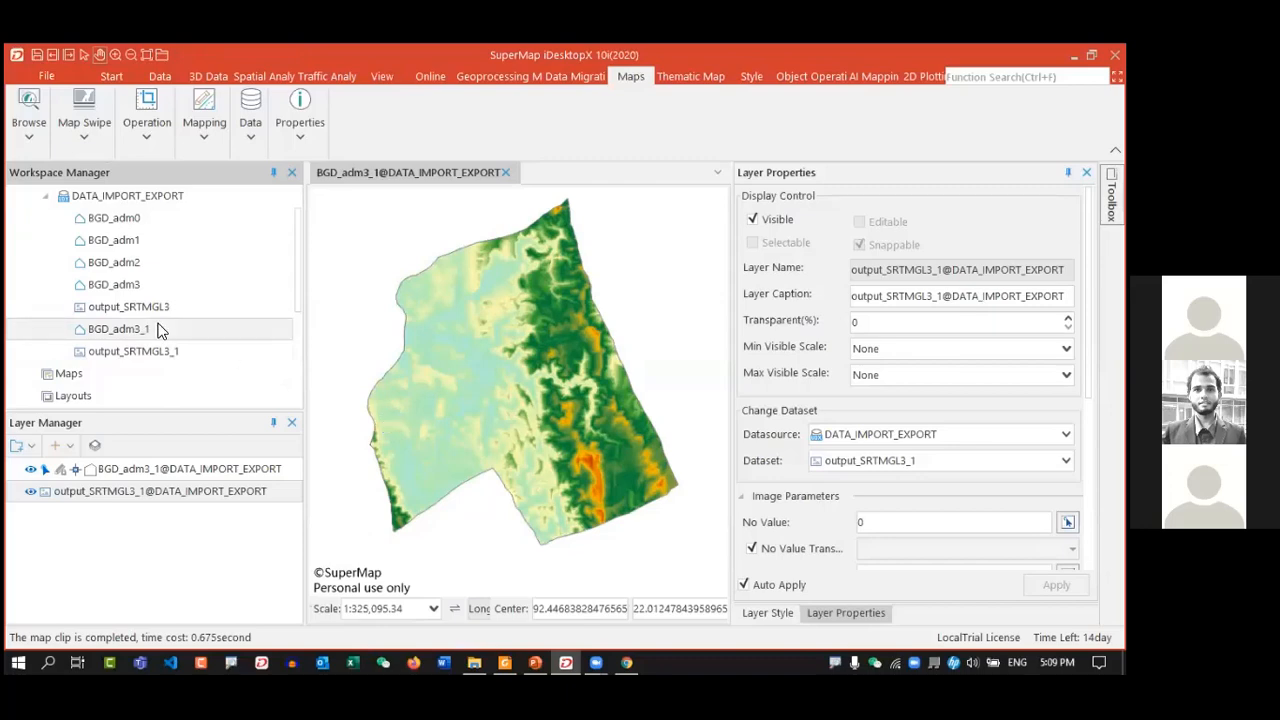
scroll(200, 300, down, 1)
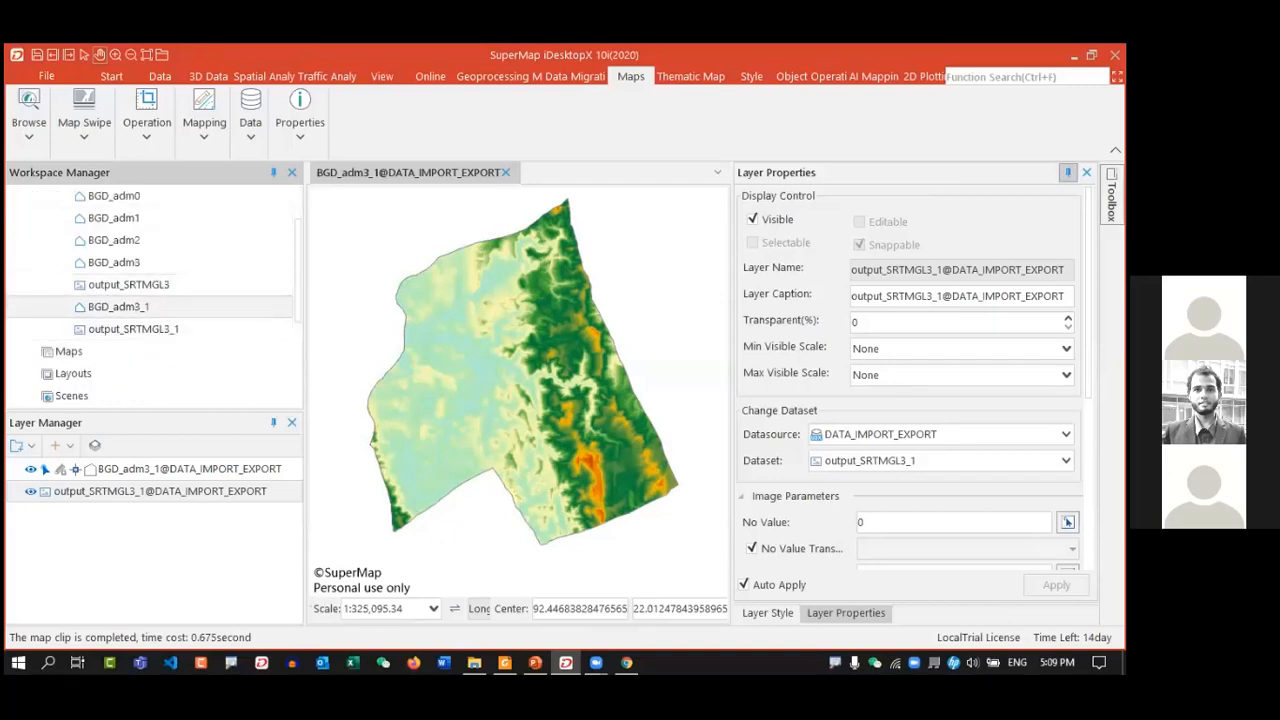
- Auto-hide the Layer Properties and Layer Style panes and open the data export for the BGD_adm3_1 dataset
click(1068, 172)
click(1068, 172)
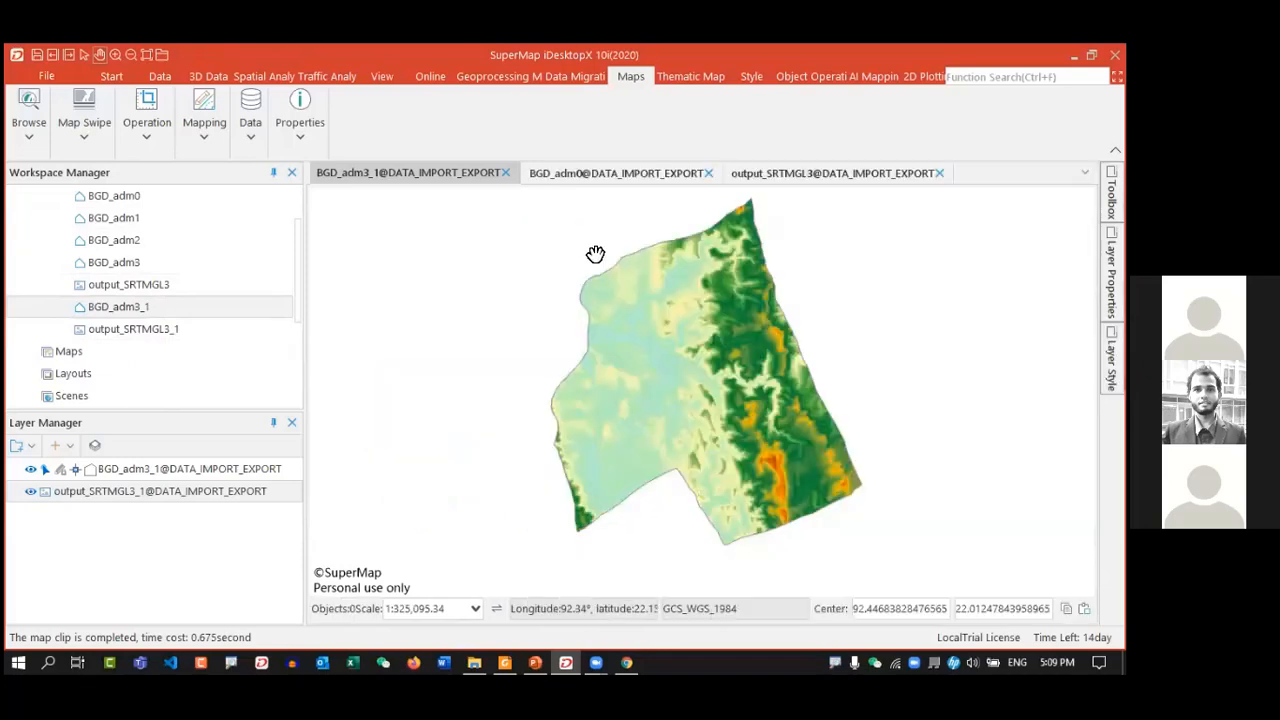
right_click(138, 308)
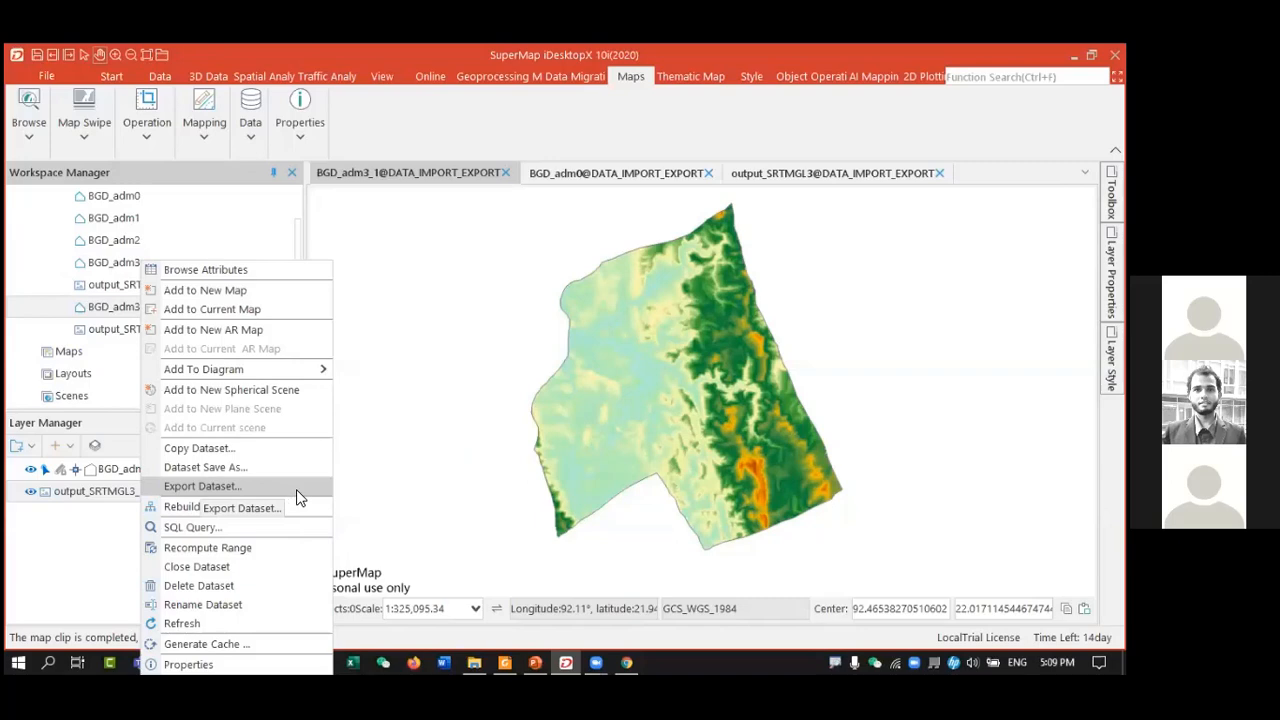
click(225, 486)
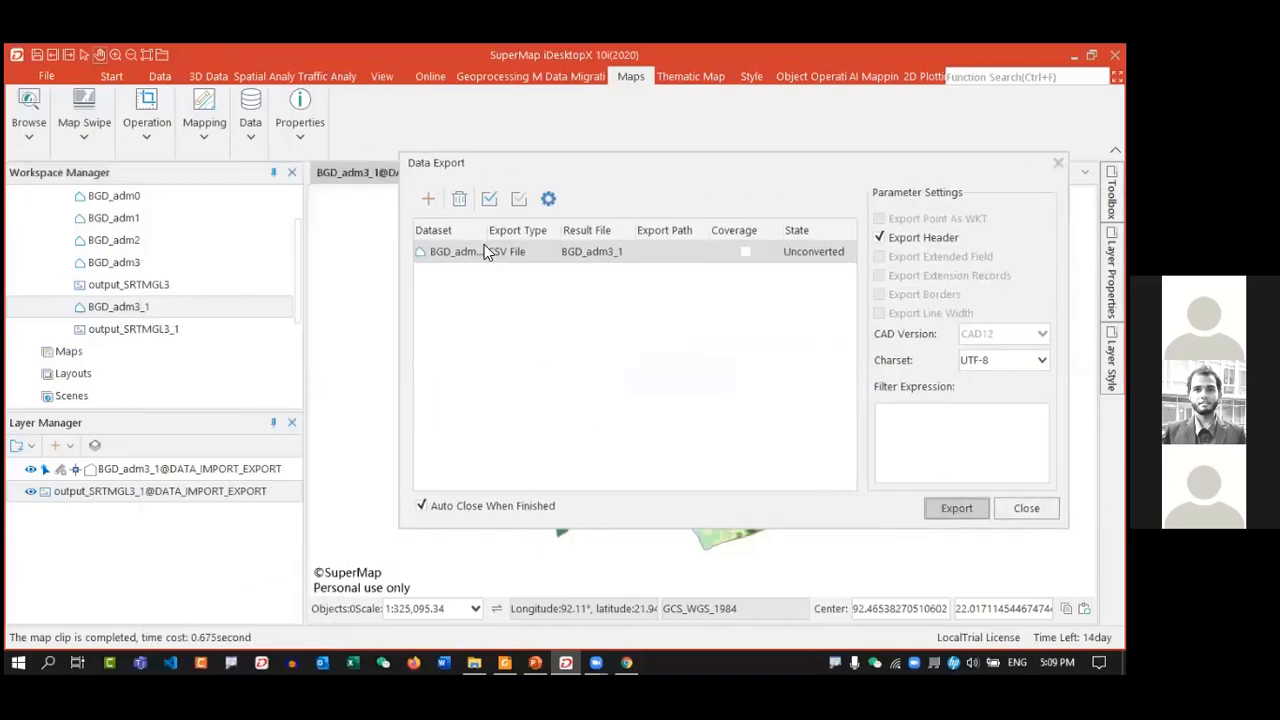
- Examine the export file formats available for the BGD_adm3_1 dataset
click(538, 251)
click(517, 253)
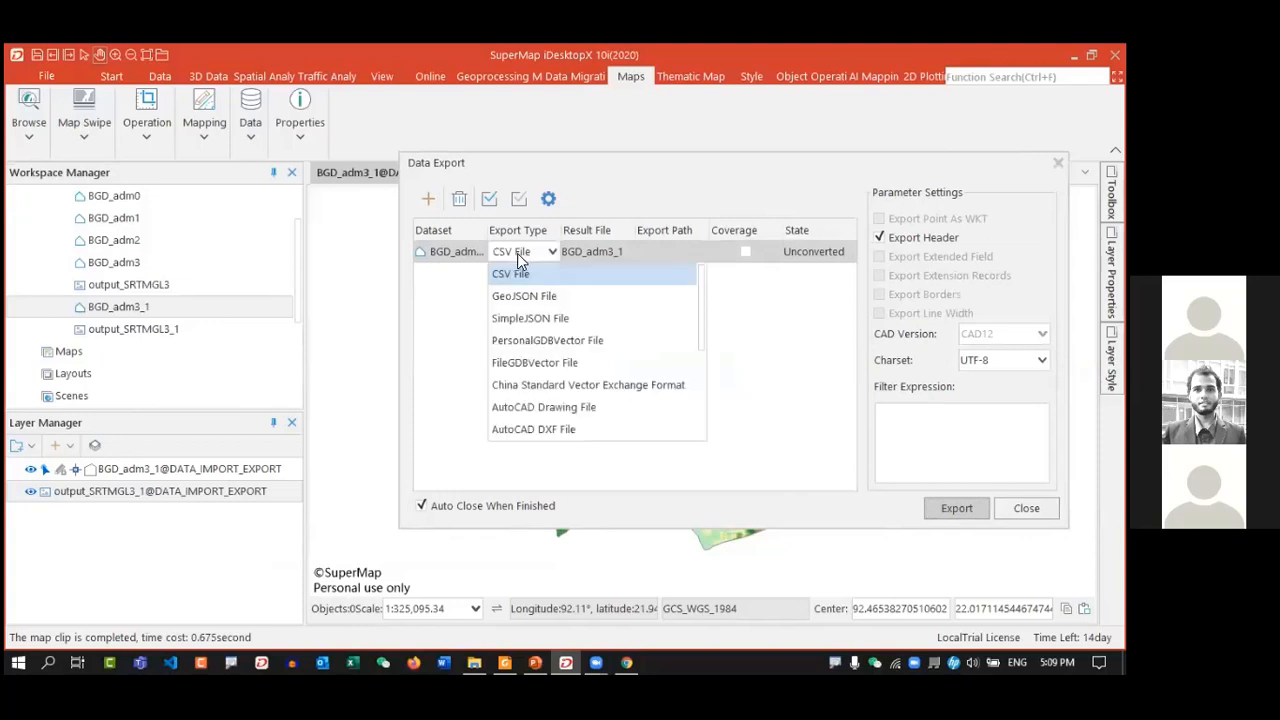
scroll(551, 365, down, 3)
scroll(552, 373, up, 3)
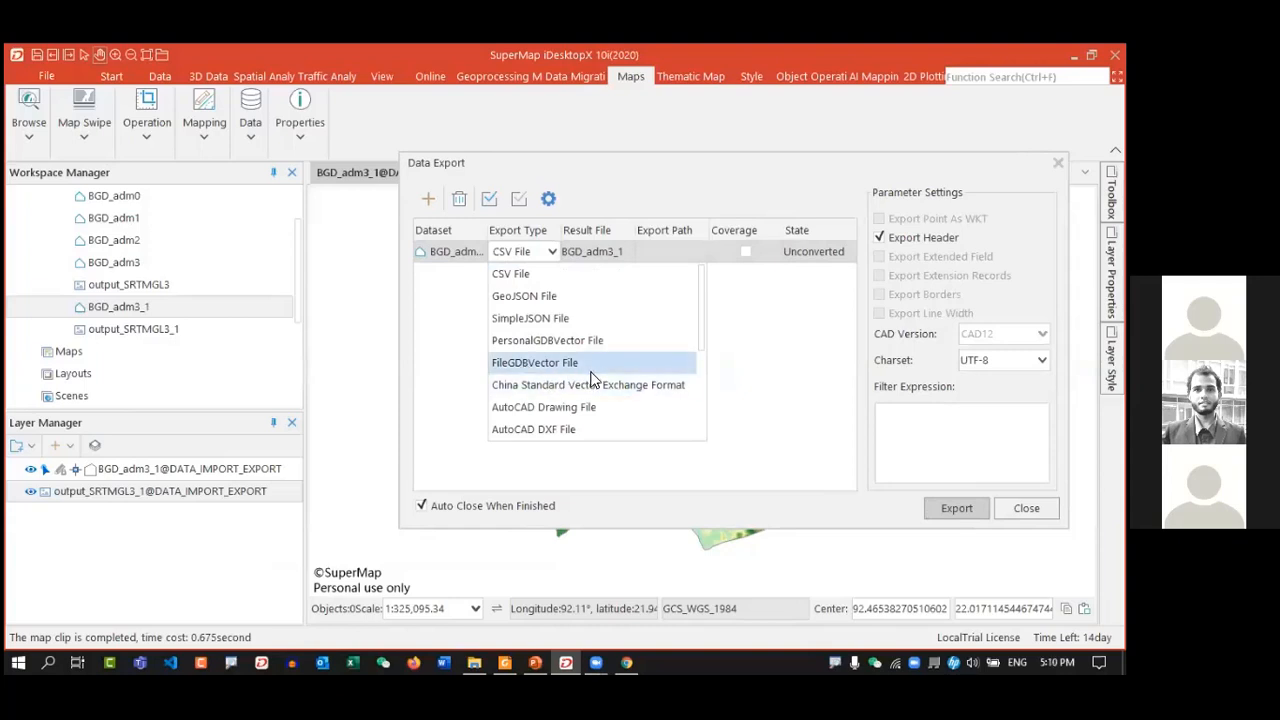
scroll(590, 380, down, 1)
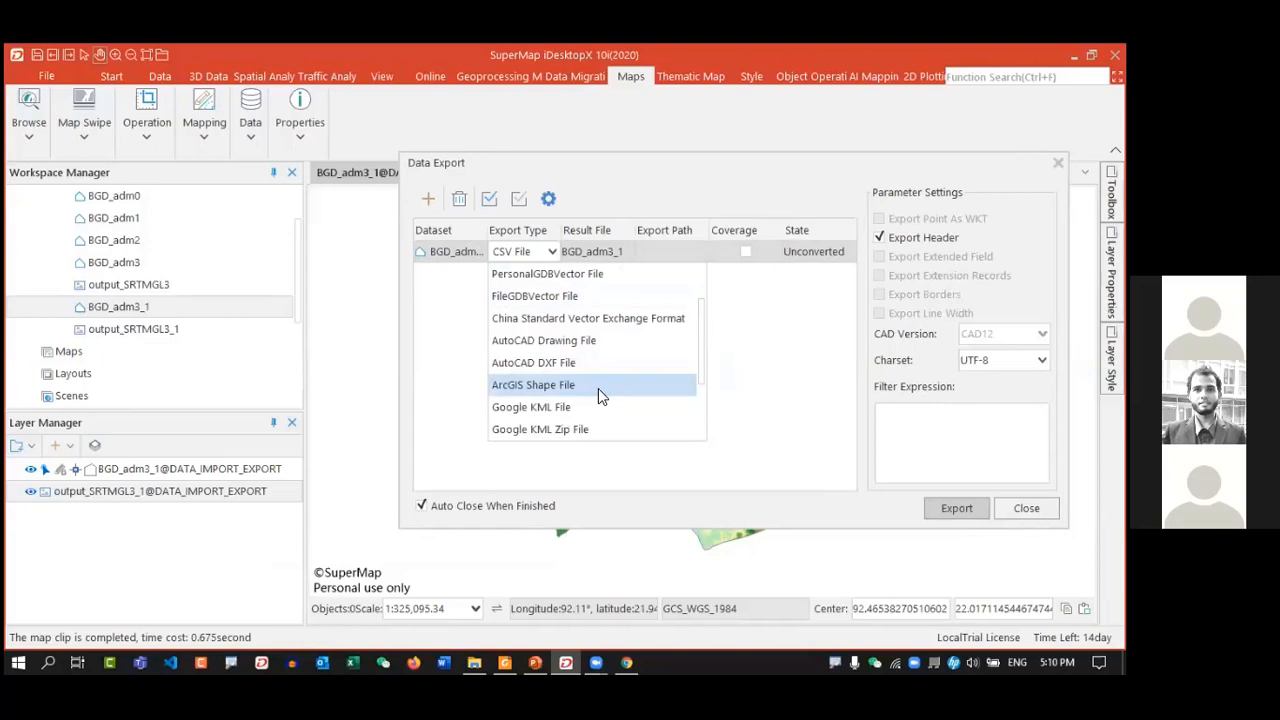
scroll(598, 395, down, 1)
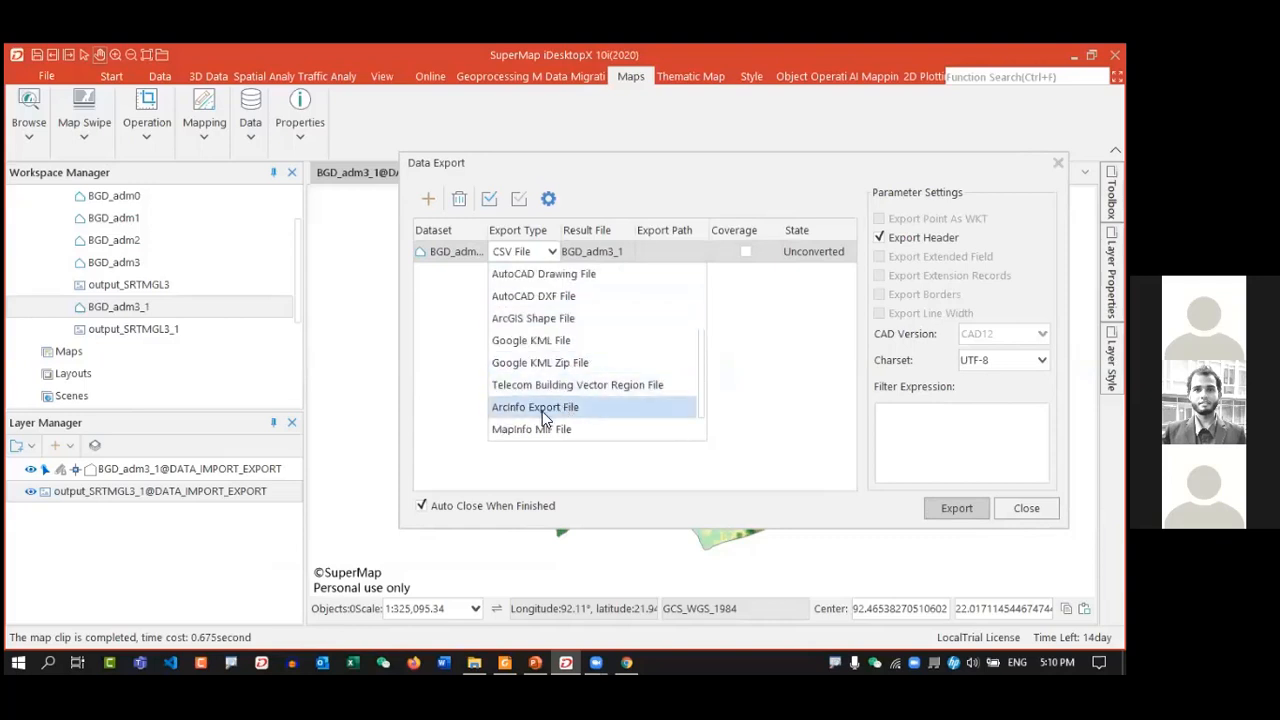
scroll(543, 420, down, 1)
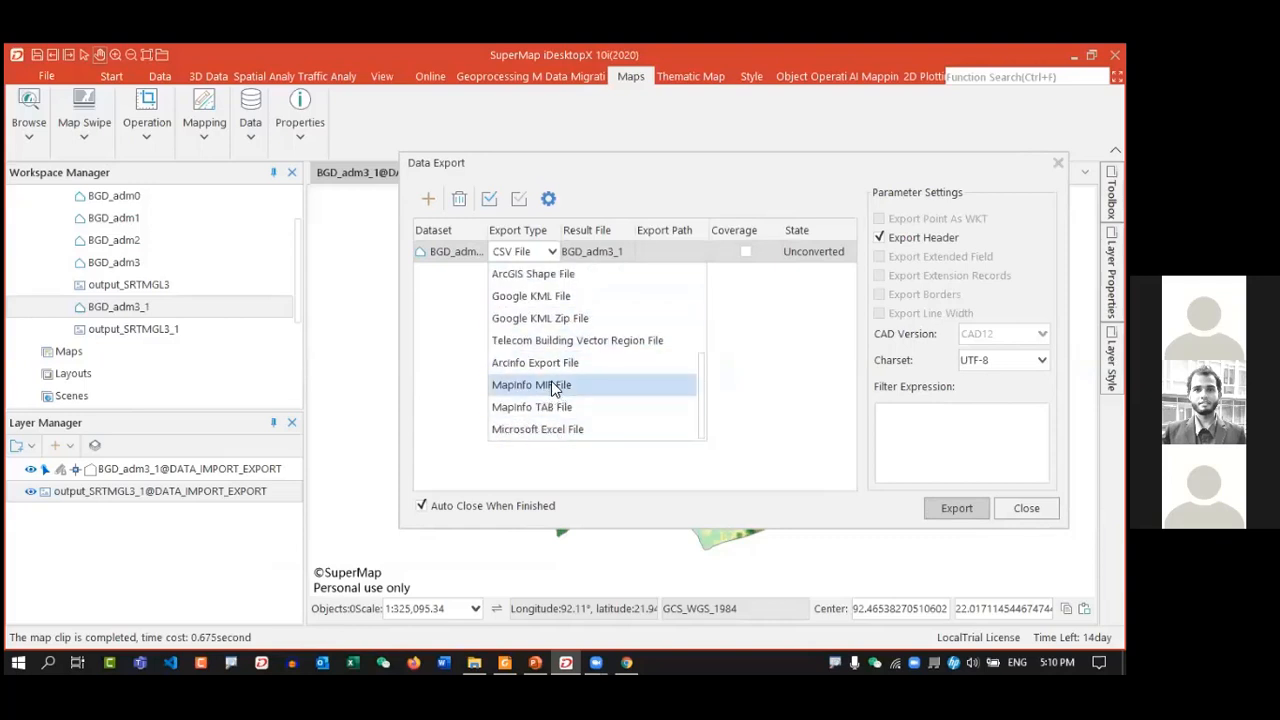
scroll(553, 388, up, 3)
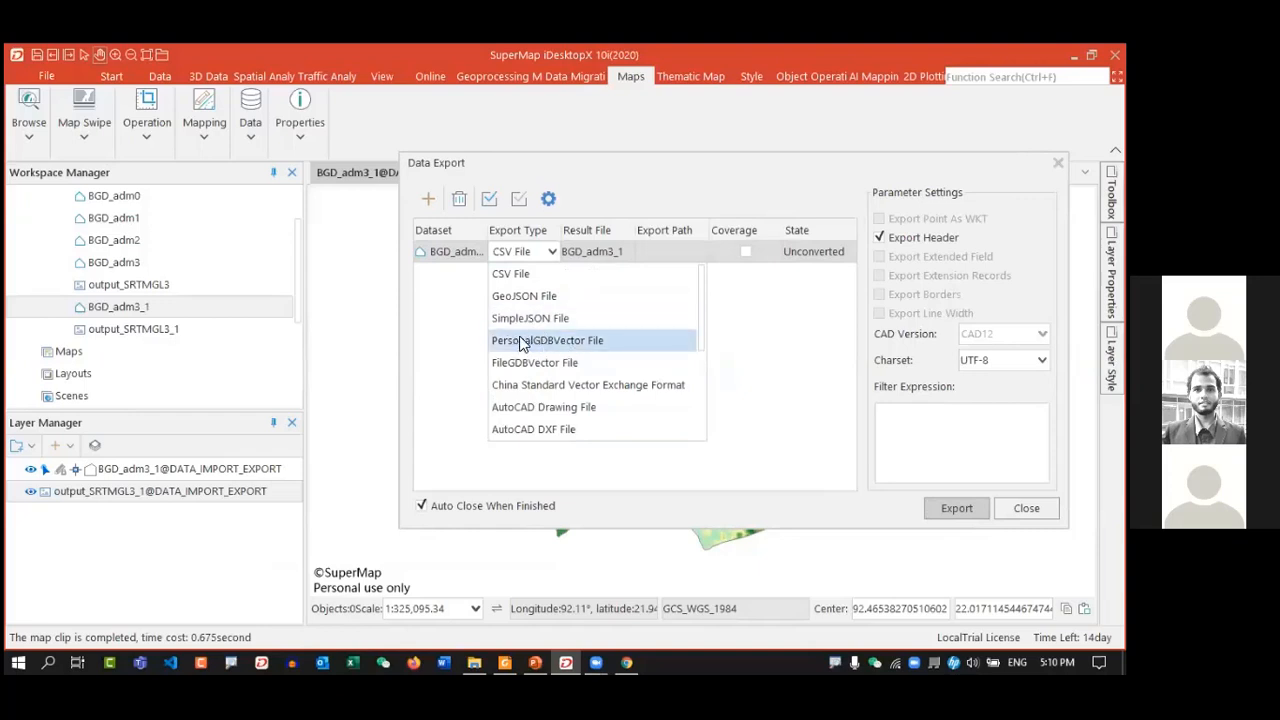
key(Escape)
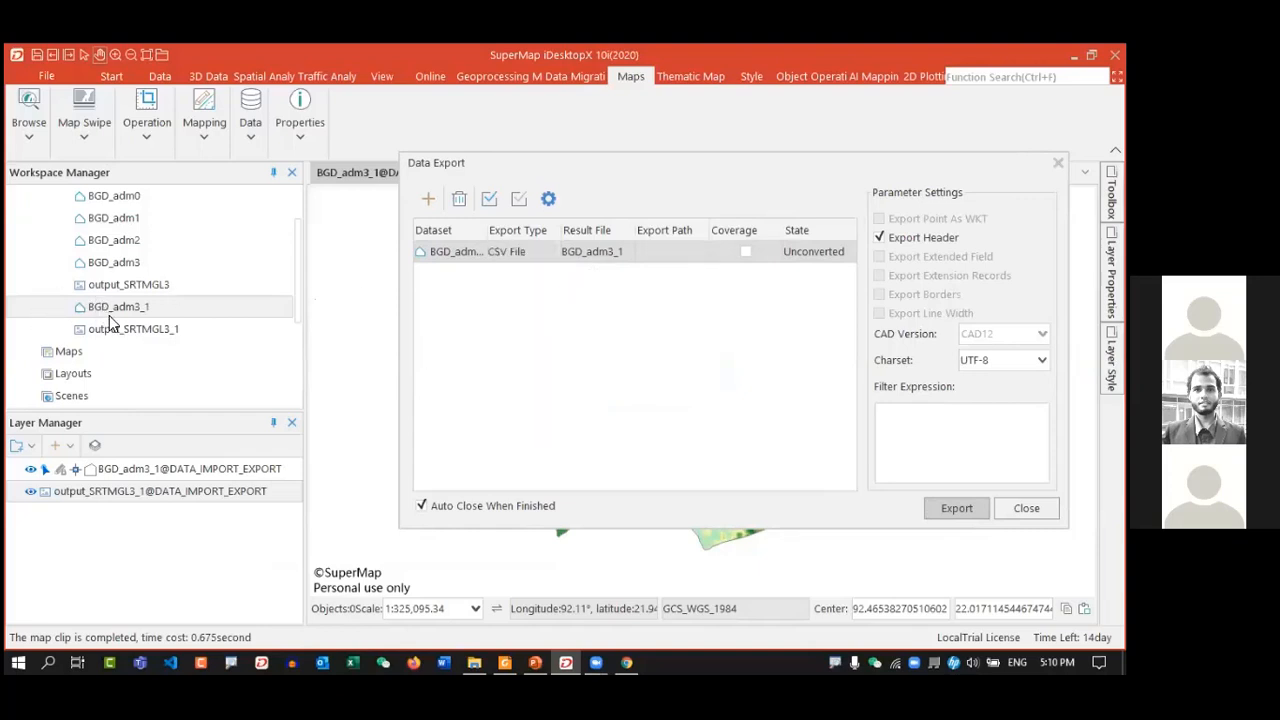
- Set the export type of the BGD_adm3_1 dataset to ArcGIS Shape File
click(514, 257)
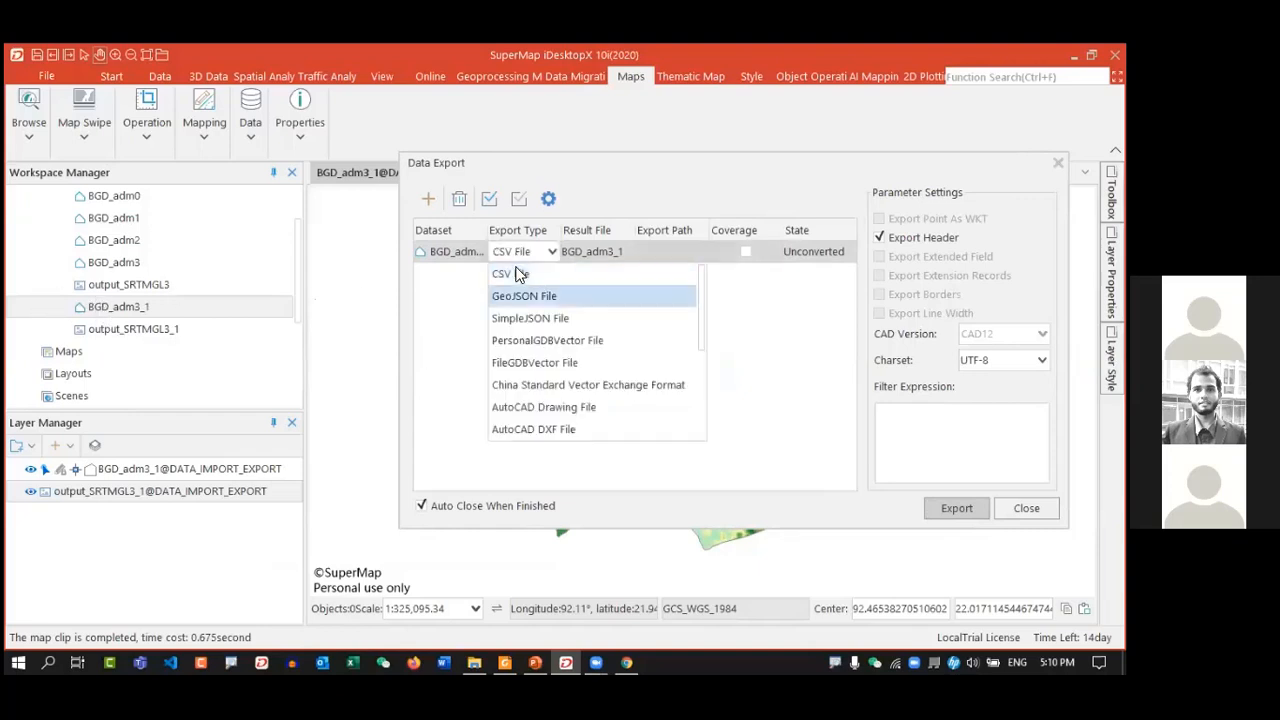
scroll(553, 318, down, 2)
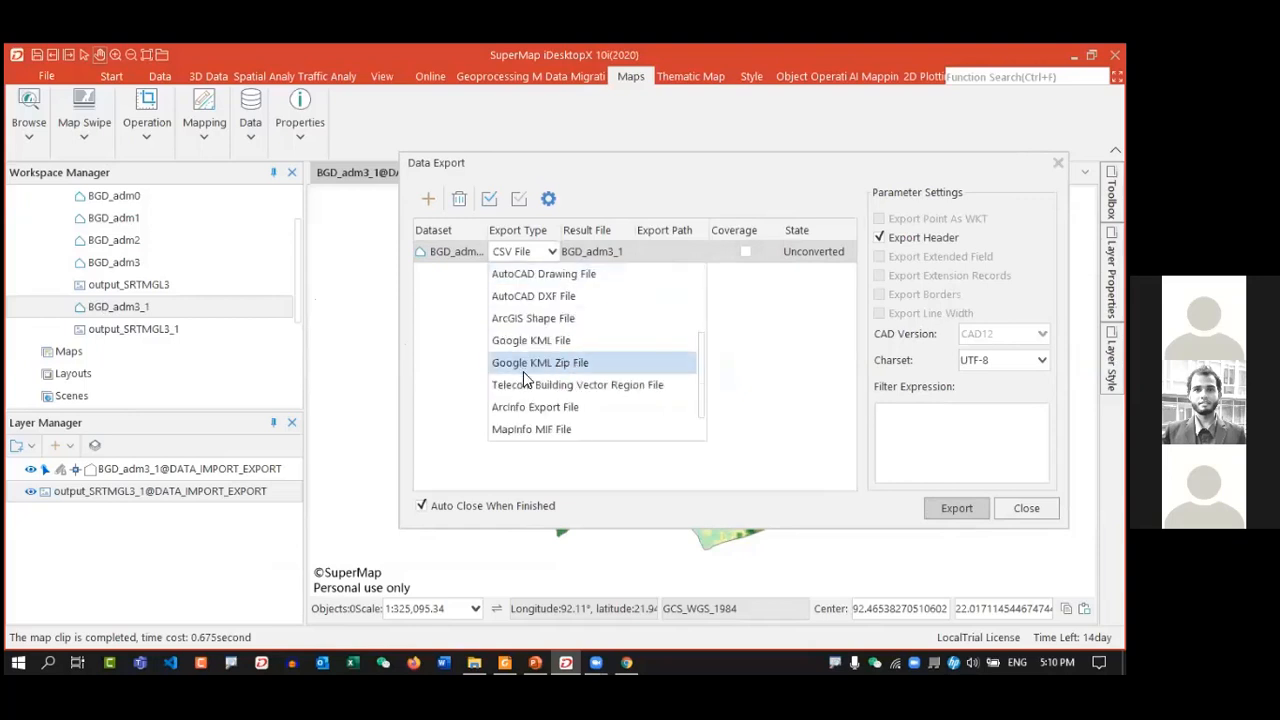
click(542, 319)
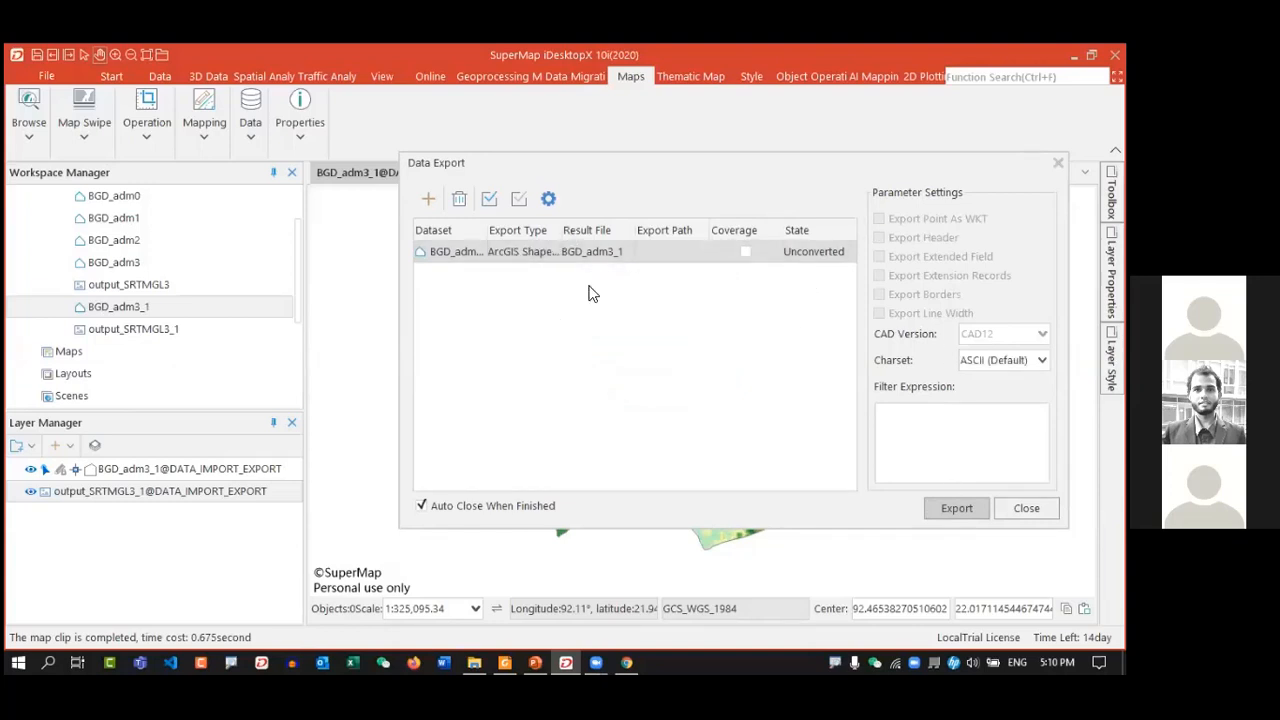
- Set the export path to F:\SuperMap_Files\WEBINAR & WORKSHOP\NORTH SOUTH UNIVERSITY\DATA DAY 01
click(675, 254)
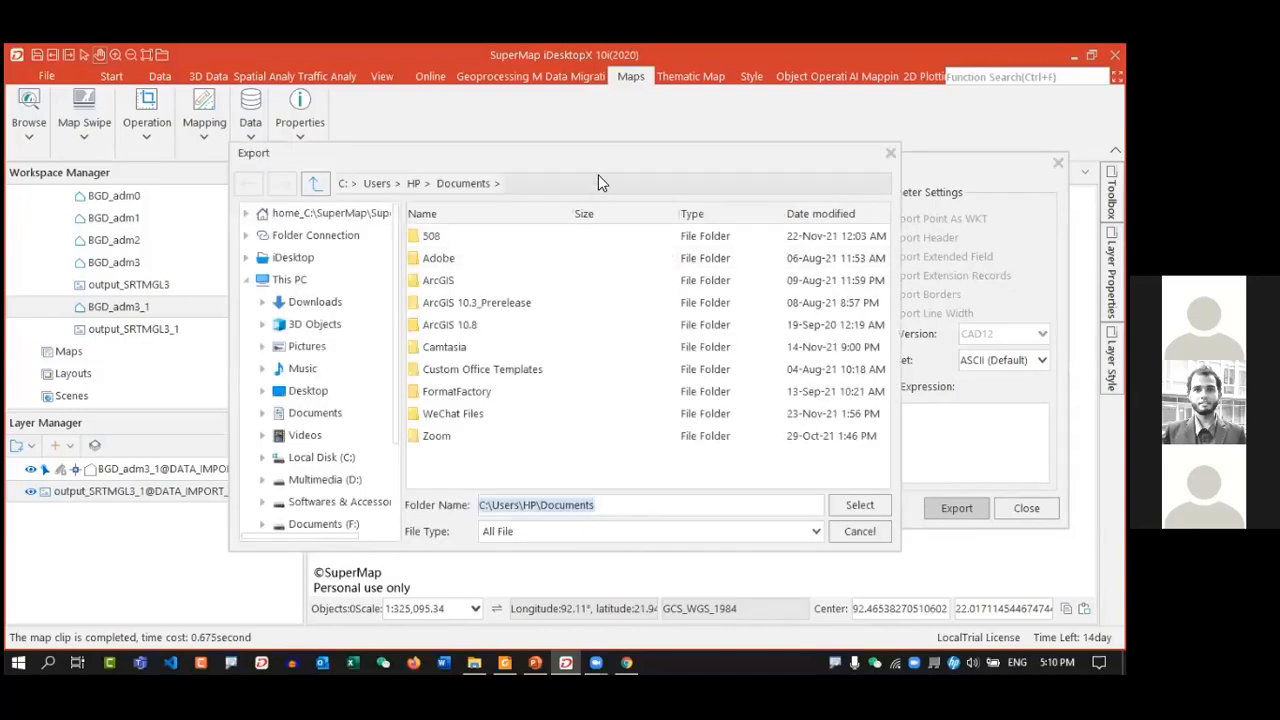
drag(598, 168, 564, 164)
scroll(312, 415, down, 2)
click(302, 406)
scroll(563, 394, down, 8)
double_click(458, 385)
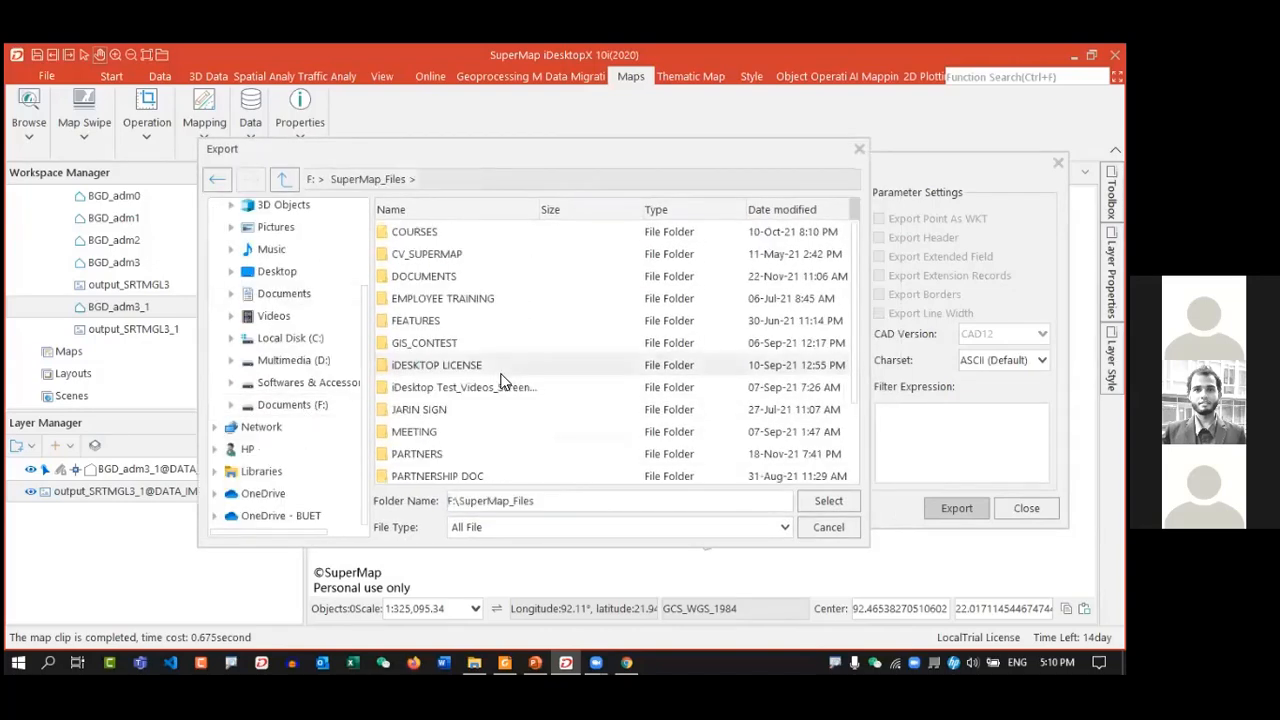
scroll(504, 375, down, 2)
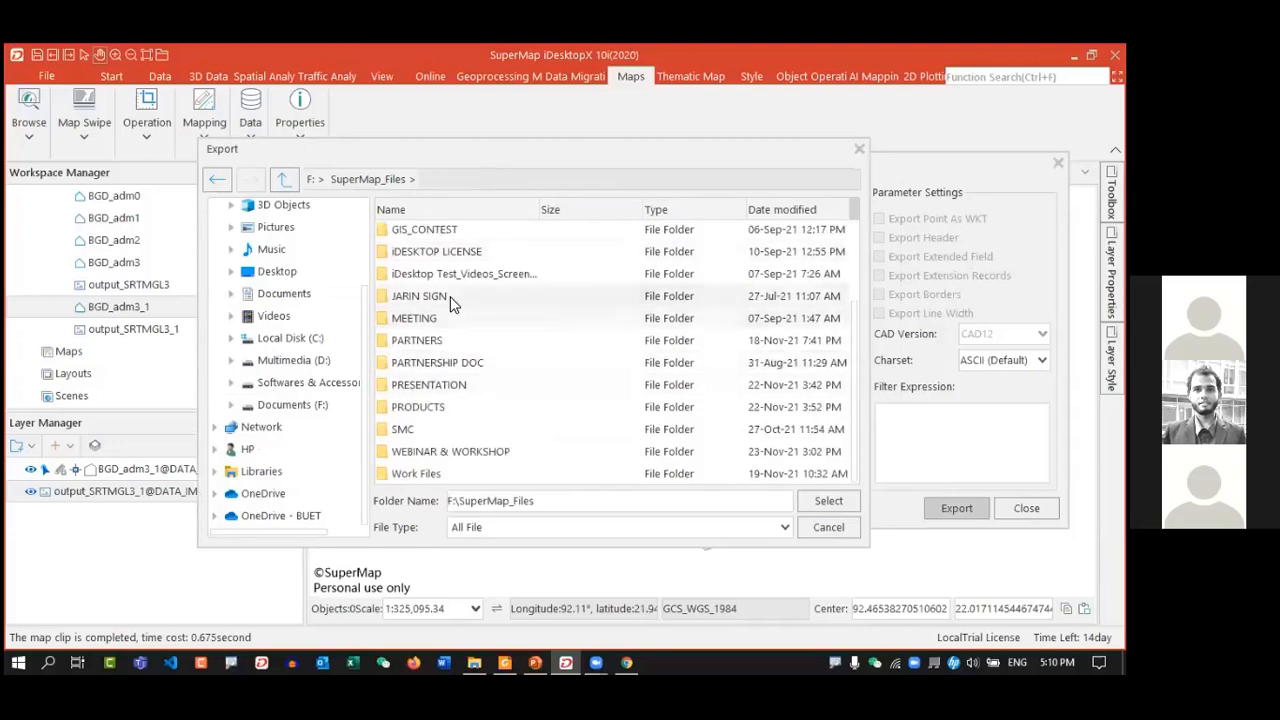
double_click(462, 451)
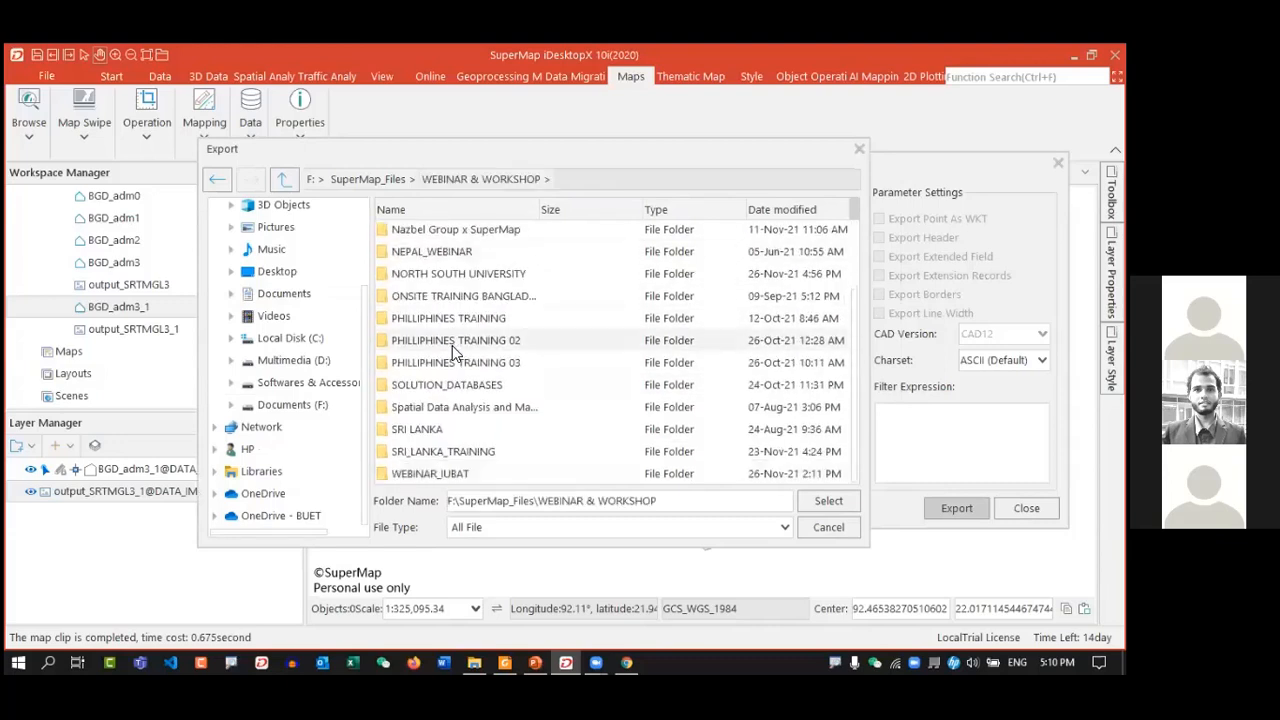
double_click(445, 274)
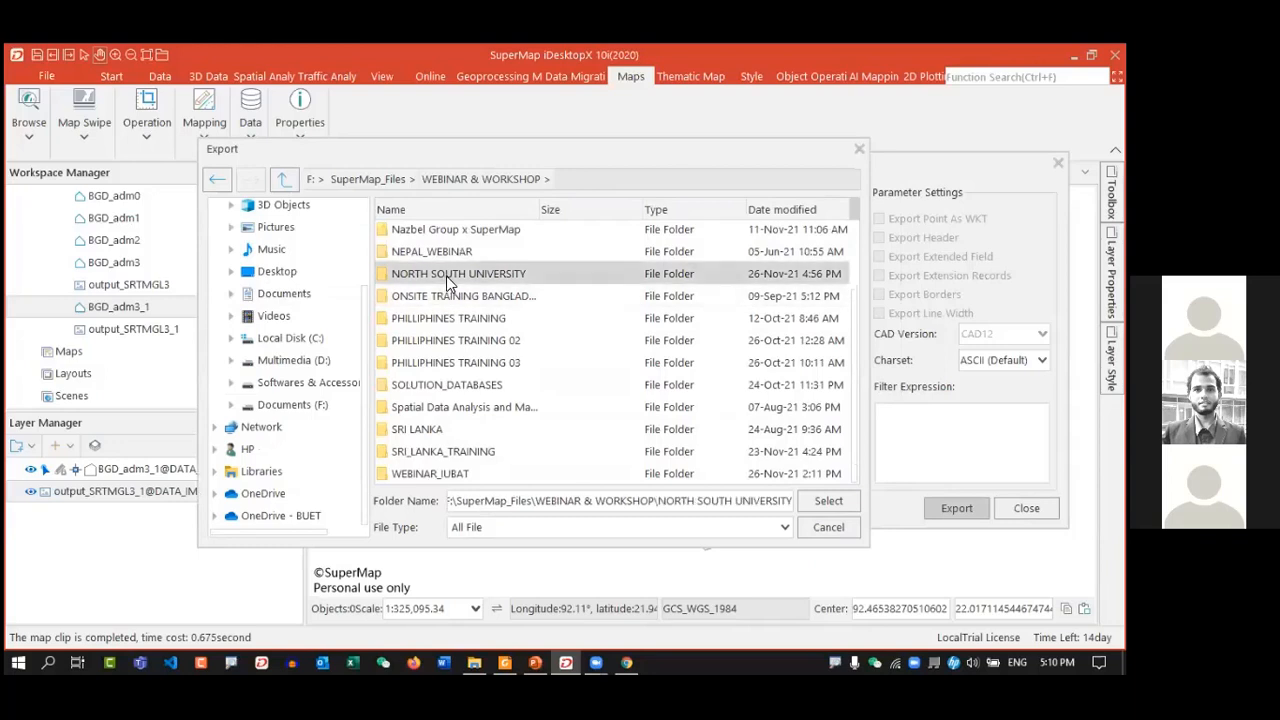
double_click(458, 256)
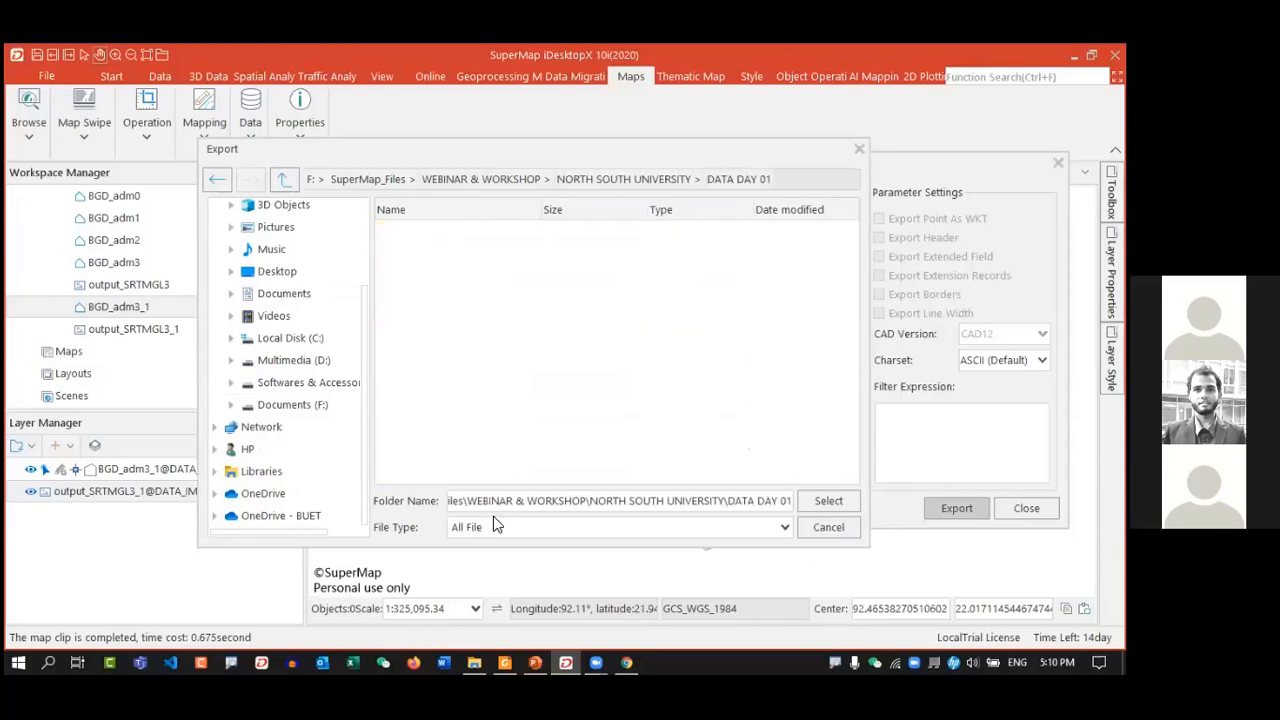
click(828, 502)
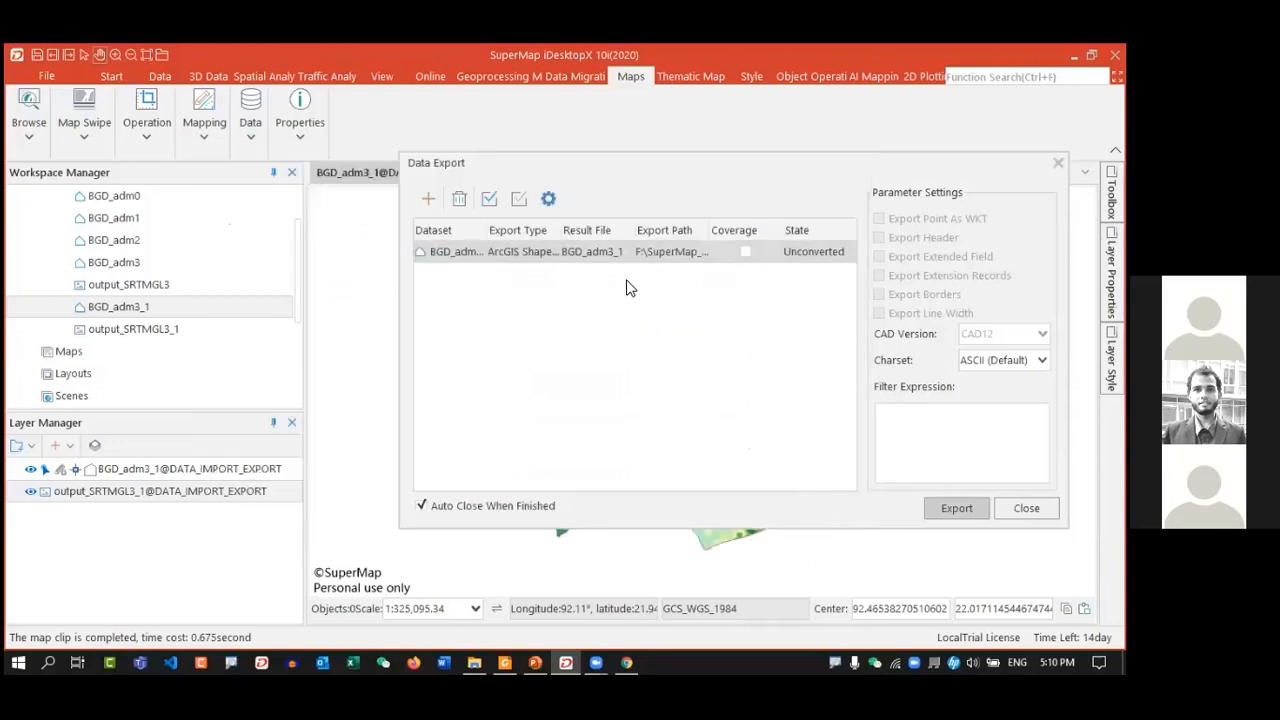
- Rename the result file as BGD_adm3_Clipped and run the export
click(590, 253)
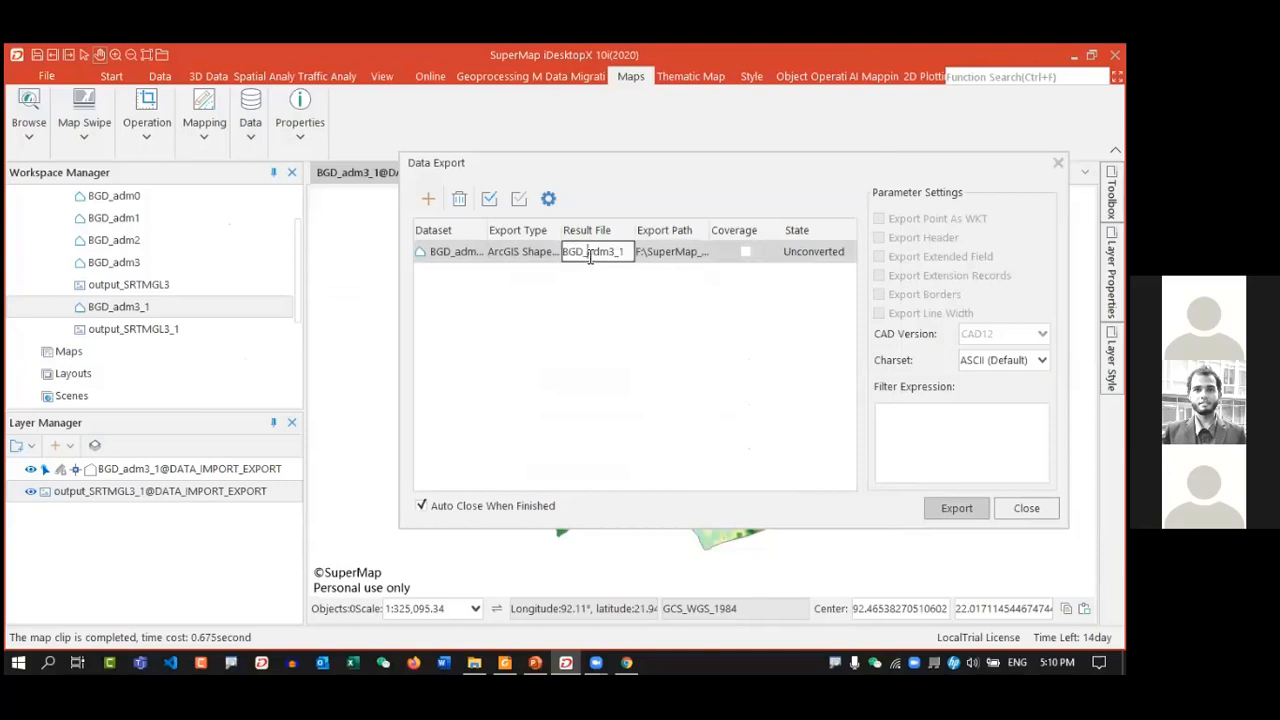
mouse_move(622, 252)
mouse_down()
mouse_move(567, 252)
mouse_move(622, 255)
mouse_up()
text(Crop)
key(BackSpace)
key(BackSpace)
text(lipped)
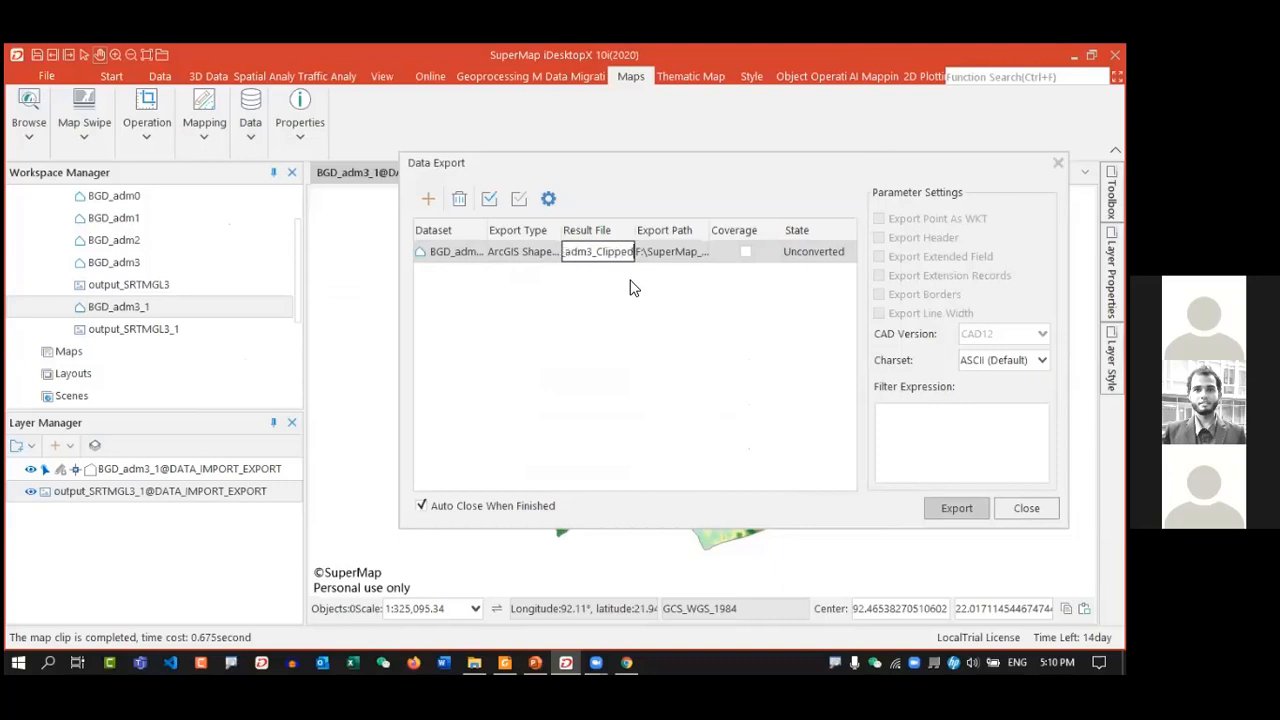
key(Return)
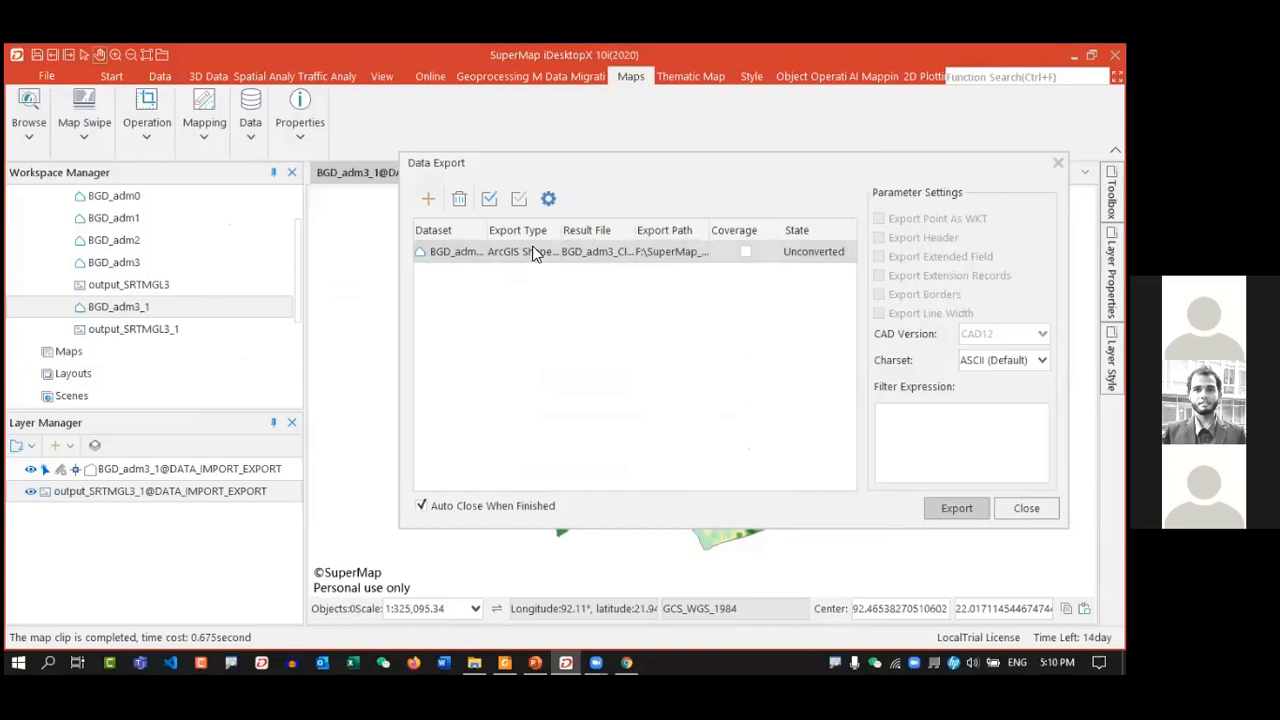
click(956, 508)
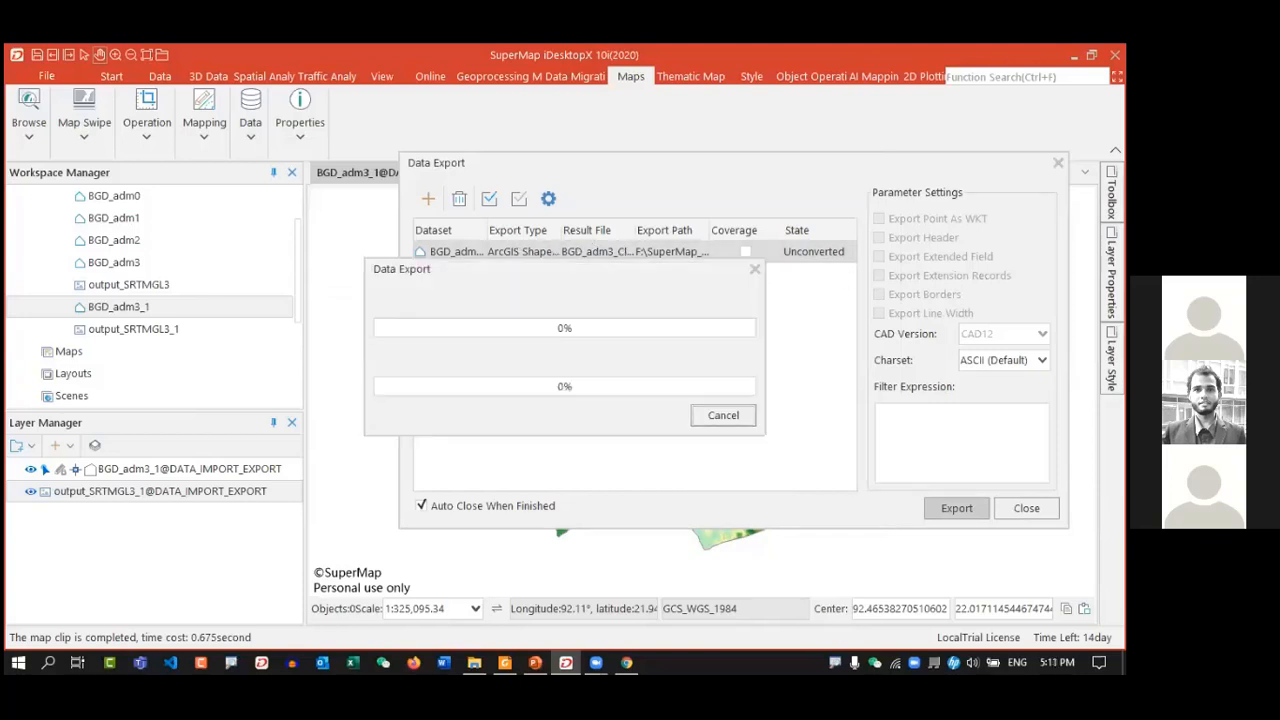
- Switch to File Explorer, check the exported BGD_adm3_Clipped files in the DATA DAY 01 folder, and return to SuperMap iDesktopX
click(478, 658)
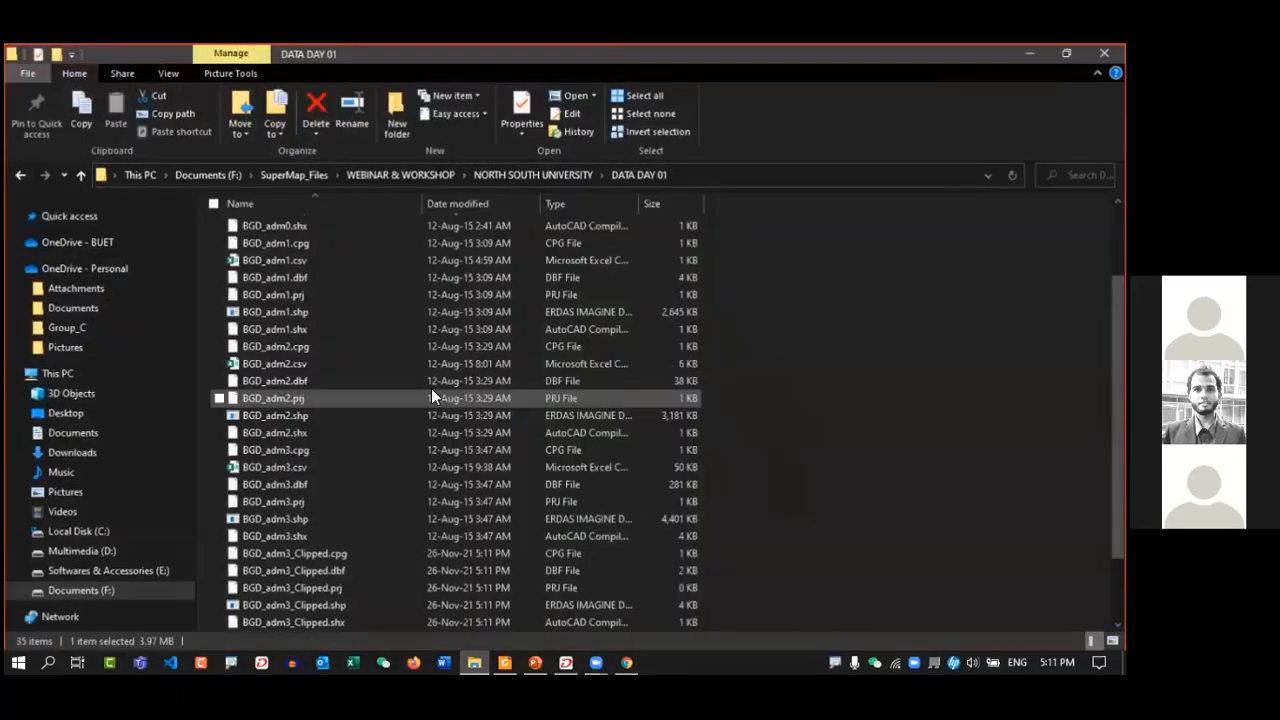
scroll(500, 410, down, 2)
click(330, 466)
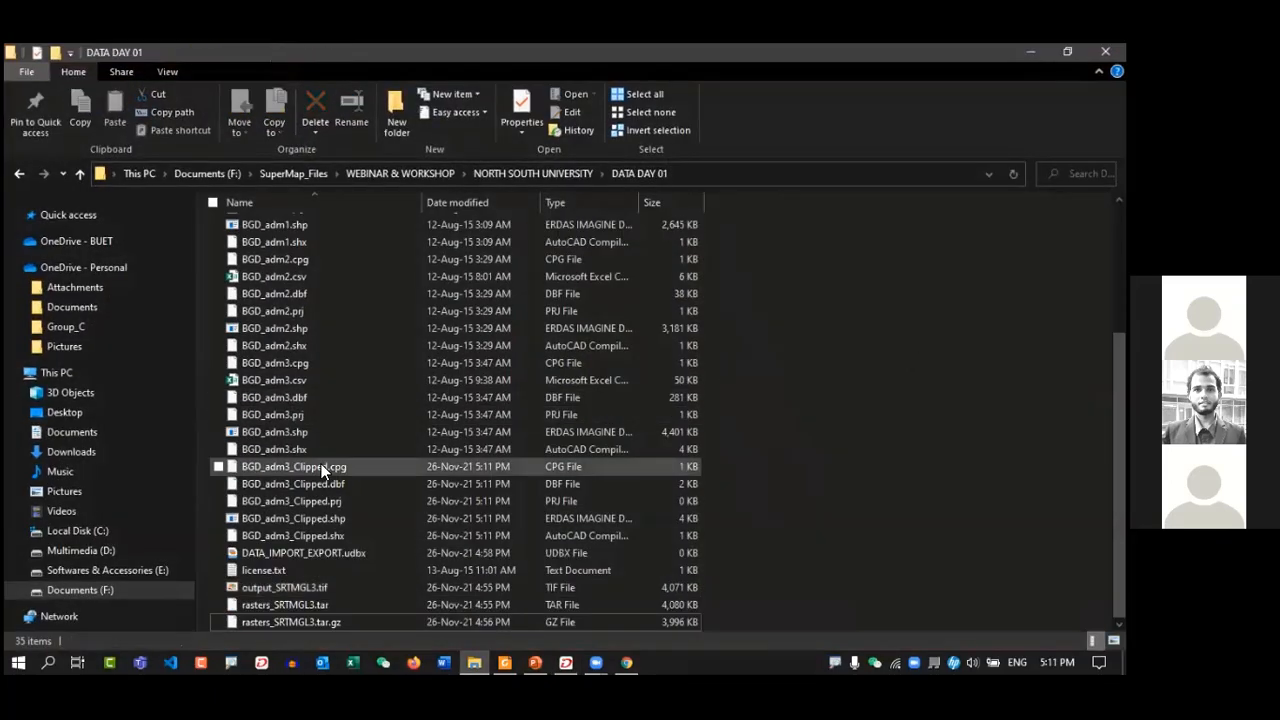
click(358, 518)
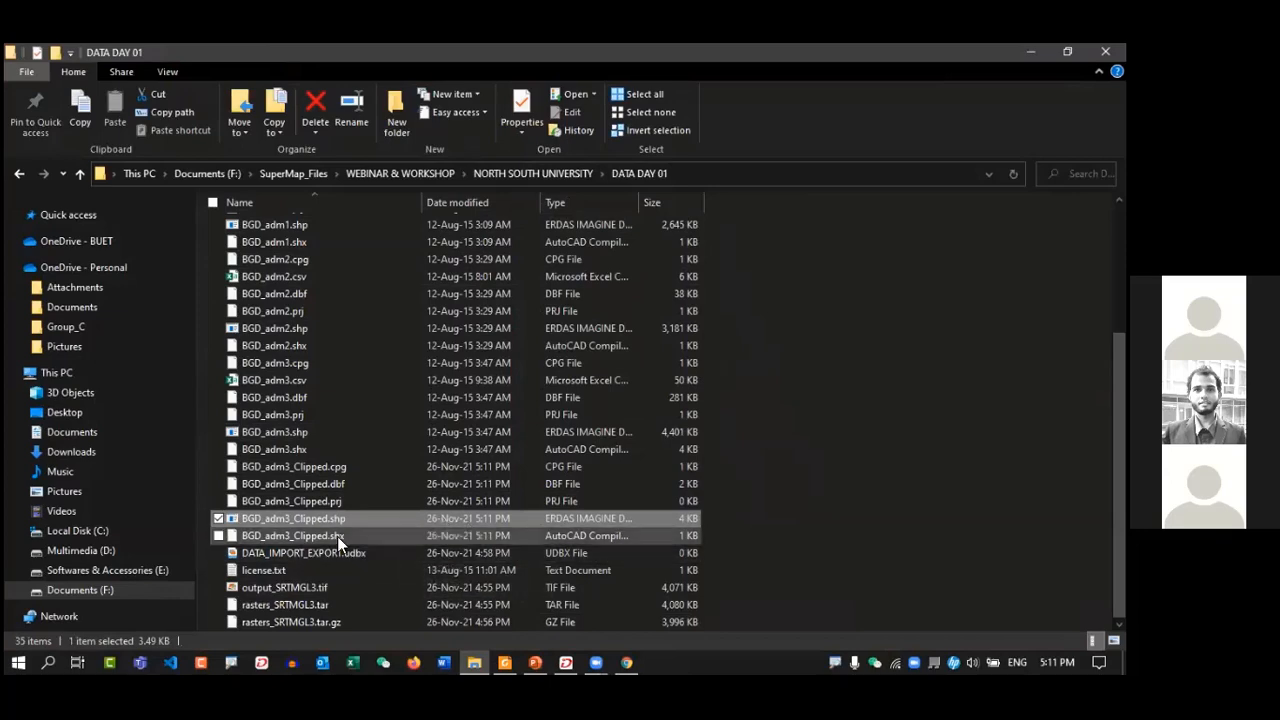
click(1030, 52)
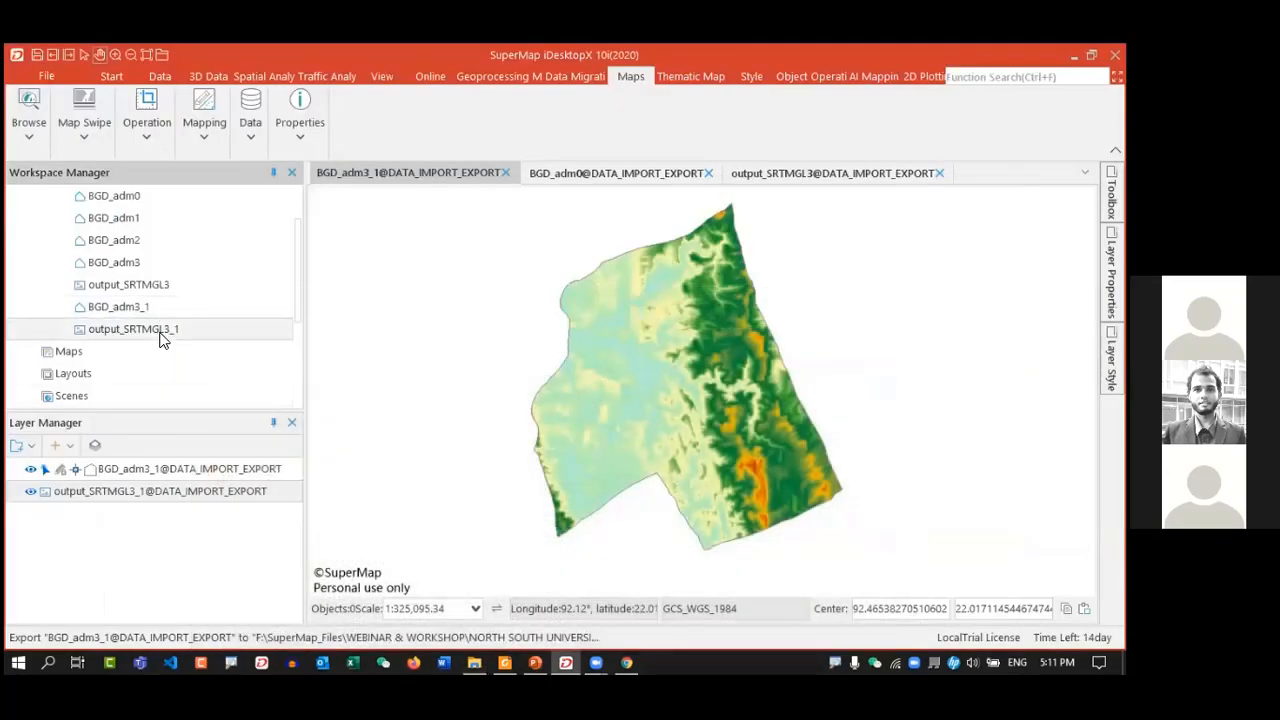
- Open the dataset import for the DATA_IMPORT_EXPORT datasource
scroll(163, 340, up, 1)
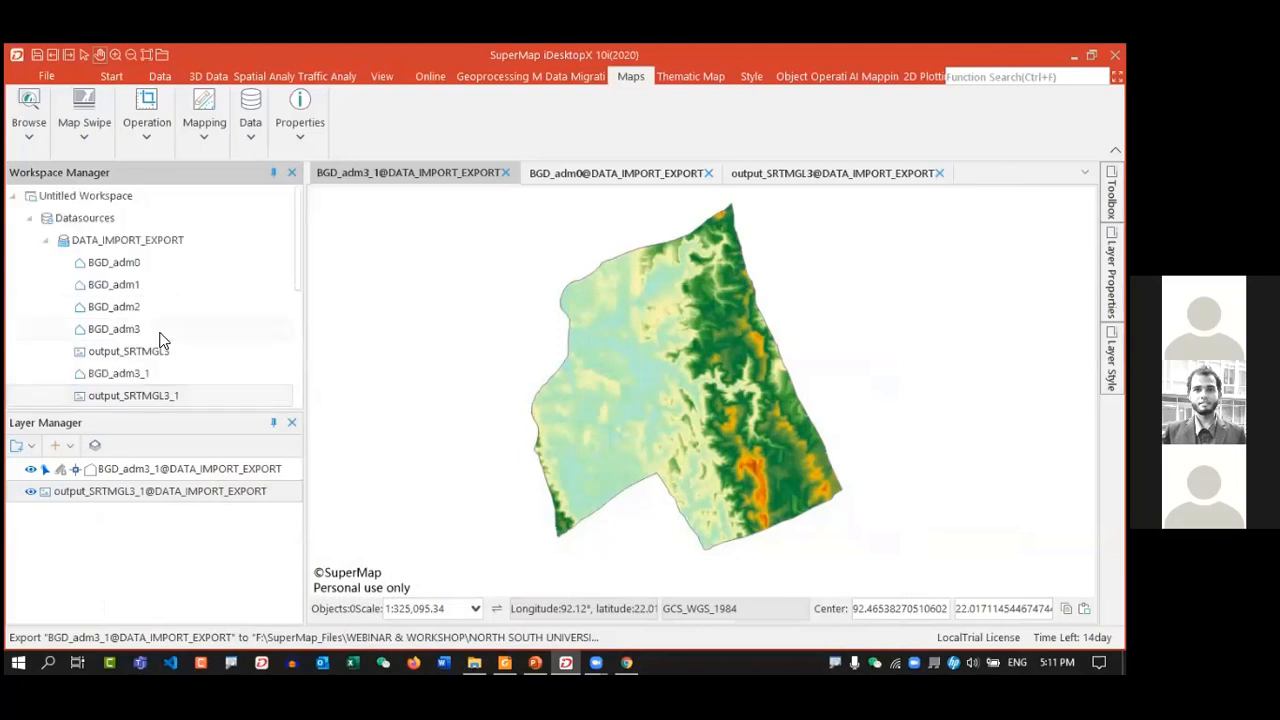
right_click(145, 242)
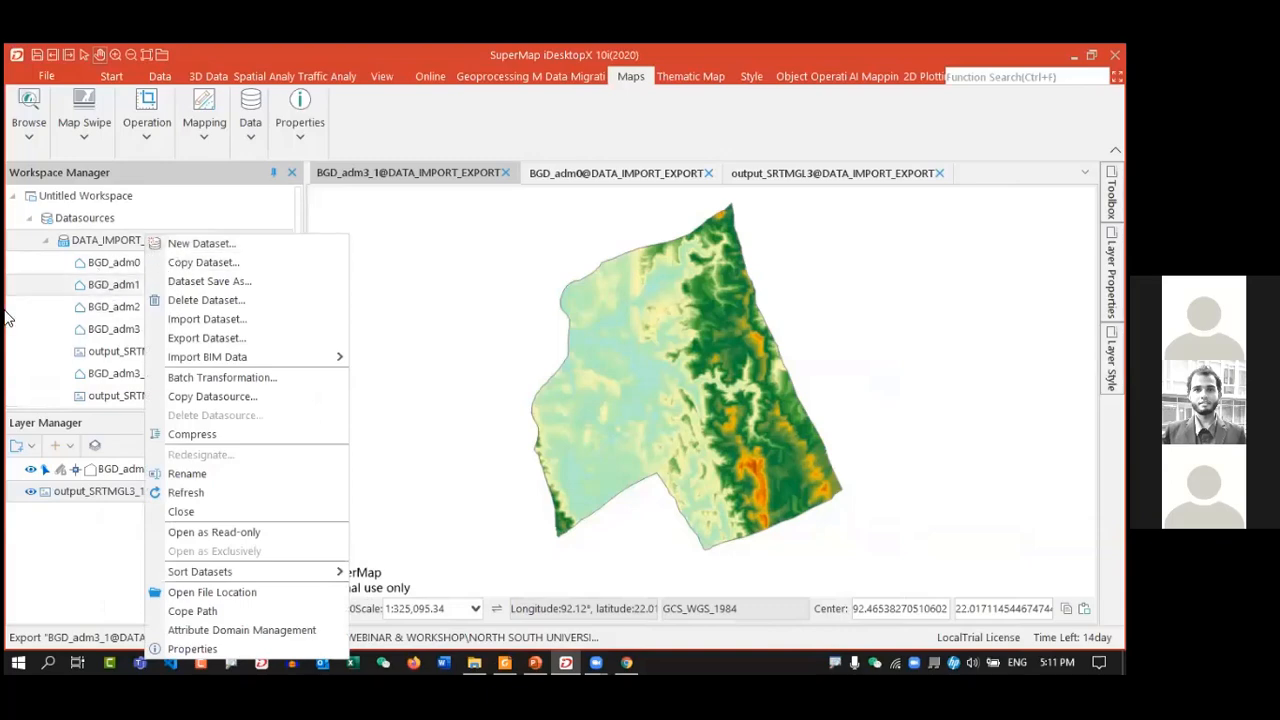
scroll(107, 289, down, 2)
scroll(107, 287, up, 2)
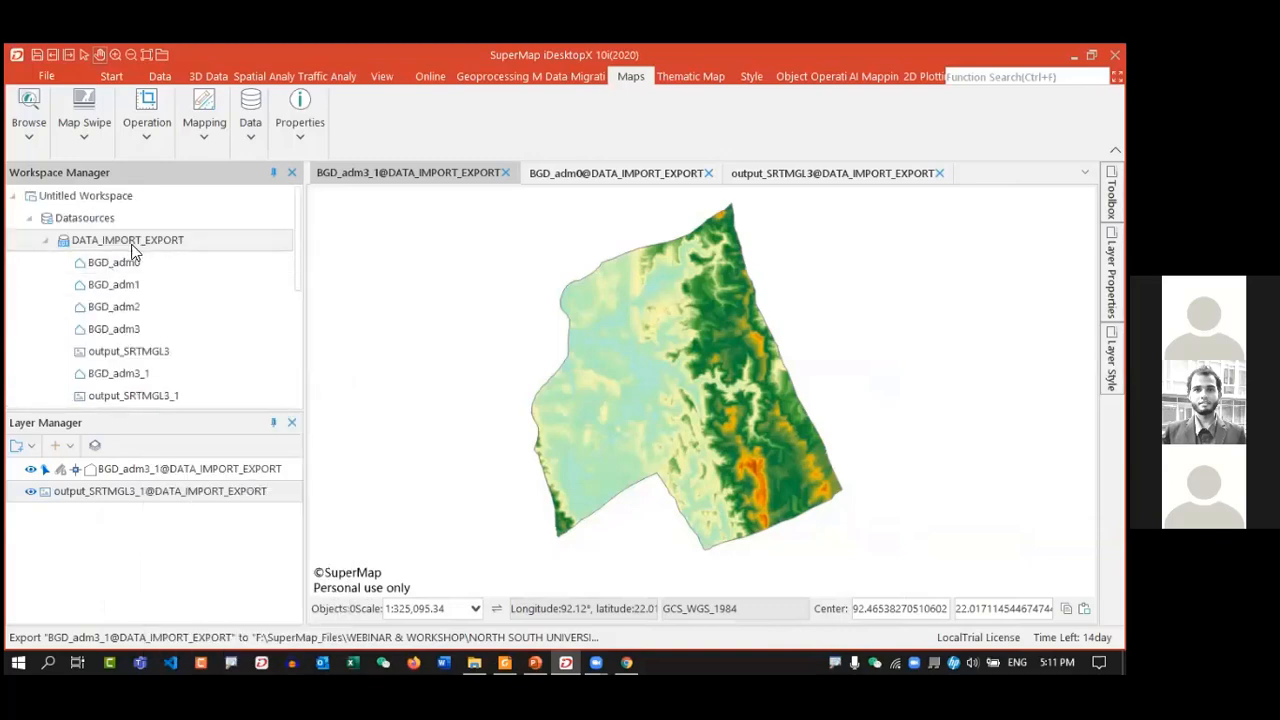
right_click(131, 246)
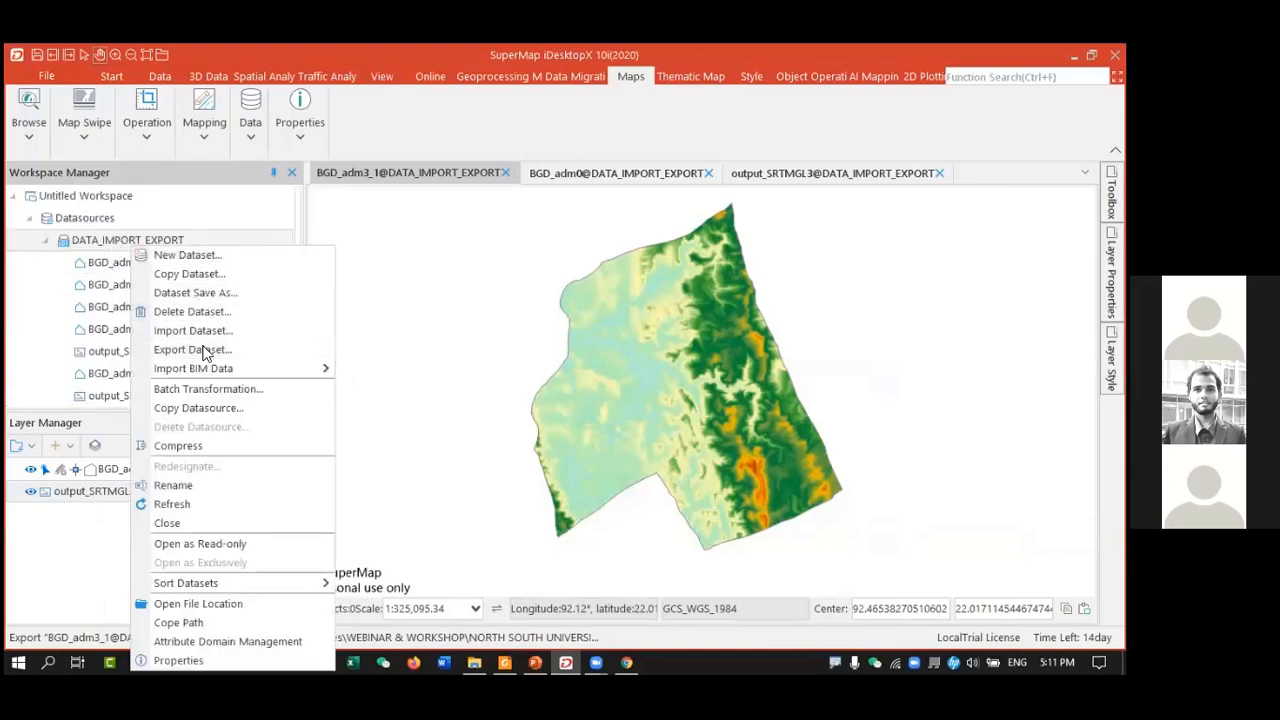
click(199, 330)
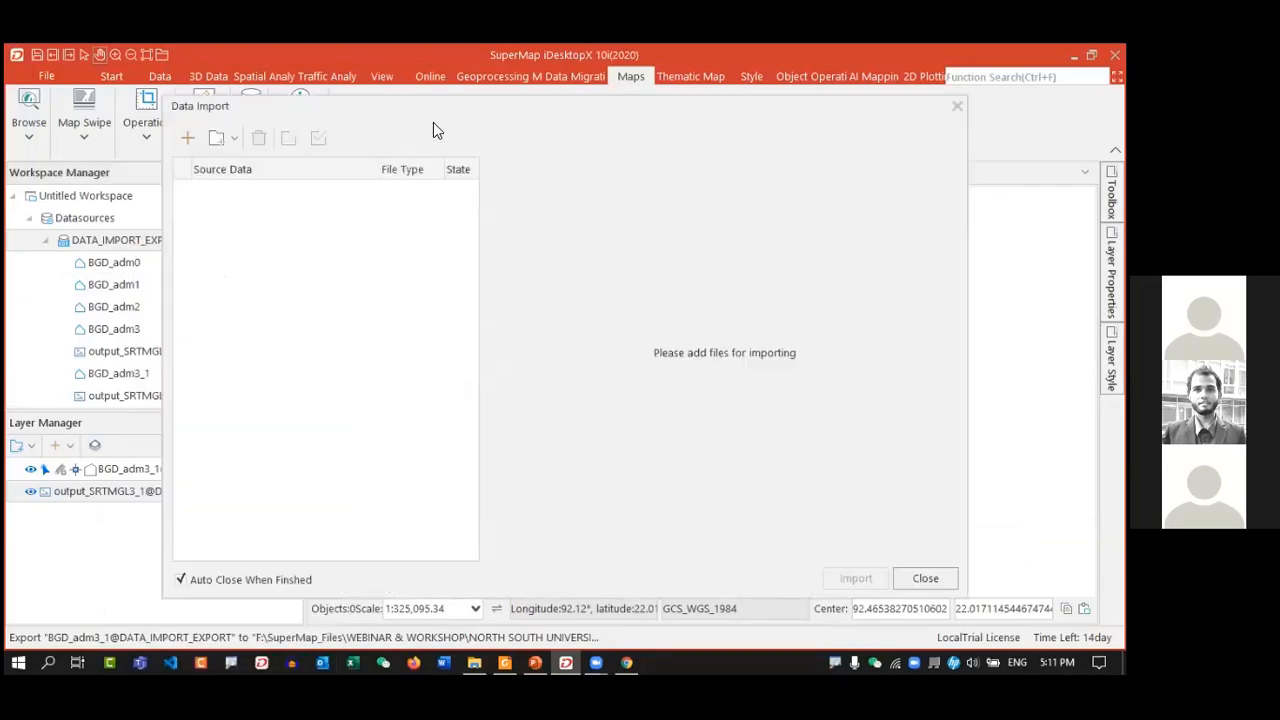
- Add BGD_adm3_Clipped.shp from the DATA DAY 01 folder and import it into the DATA_IMPORT_EXPORT datasource
click(226, 138)
scroll(510, 370, down, 1)
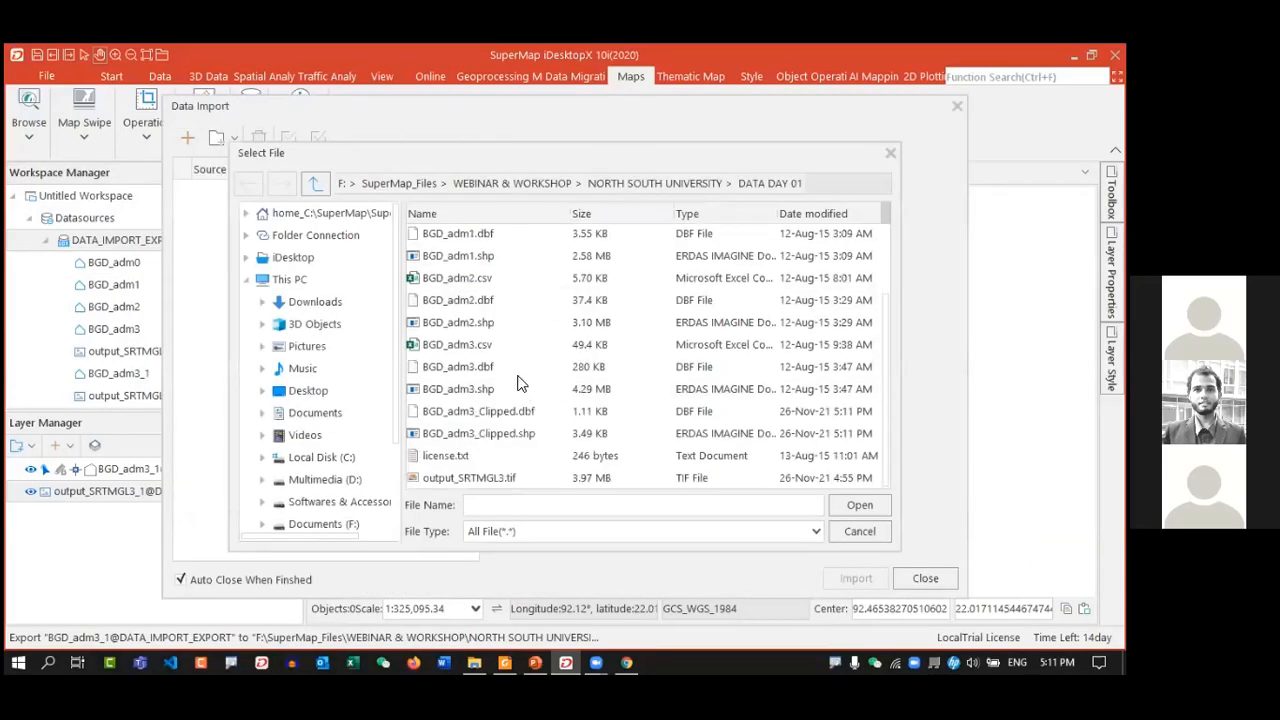
click(512, 413)
click(505, 433)
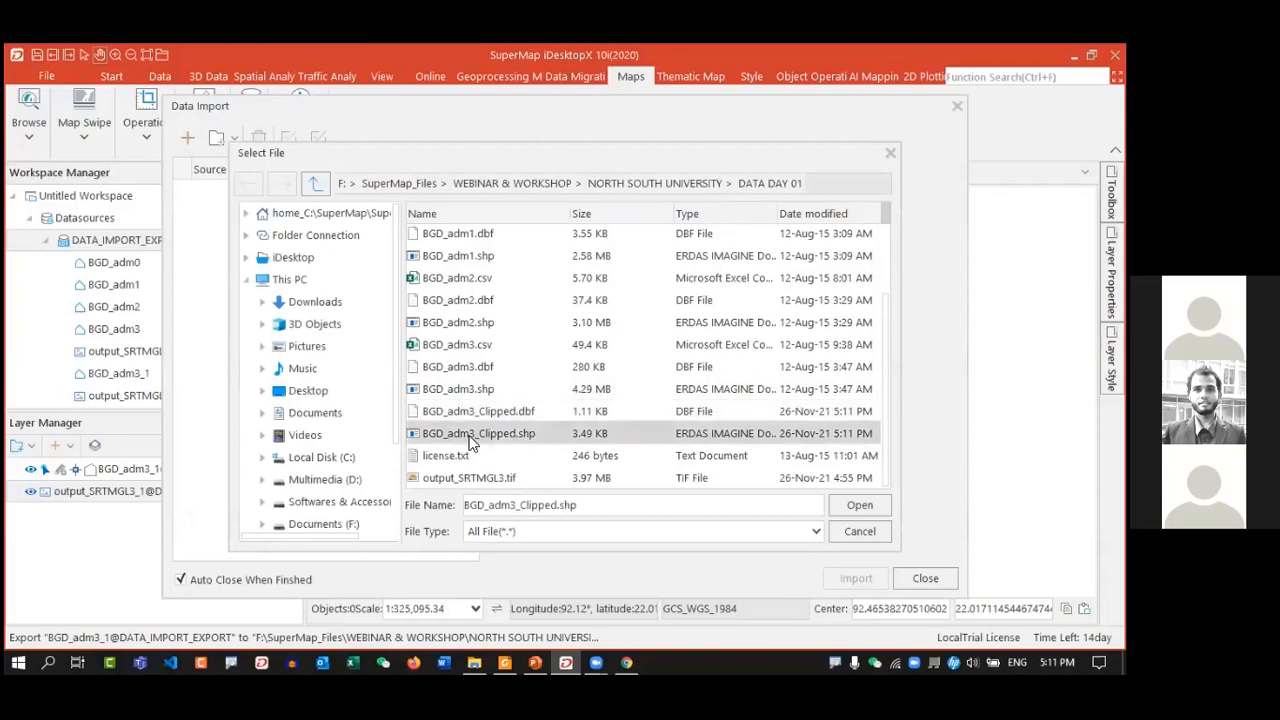
click(856, 505)
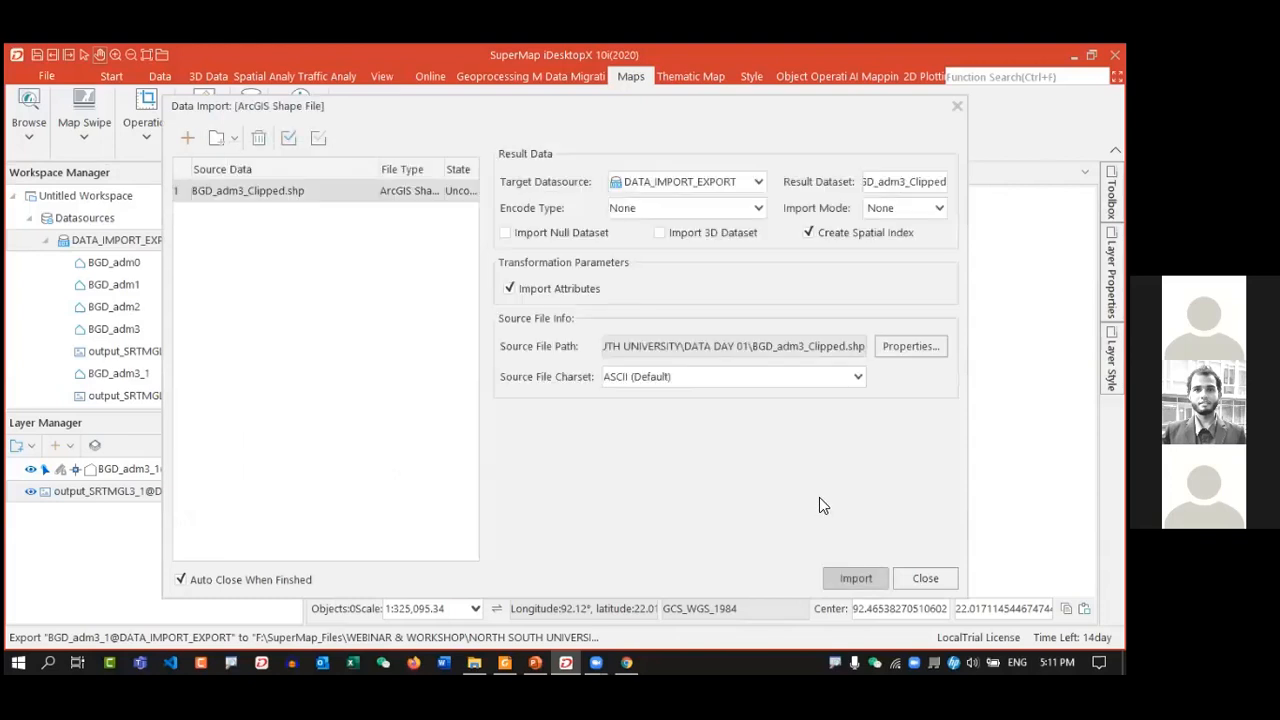
click(855, 579)
- Add the imported BGD_adm3_Clipped dataset to a new map
scroll(150, 320, down, 3)
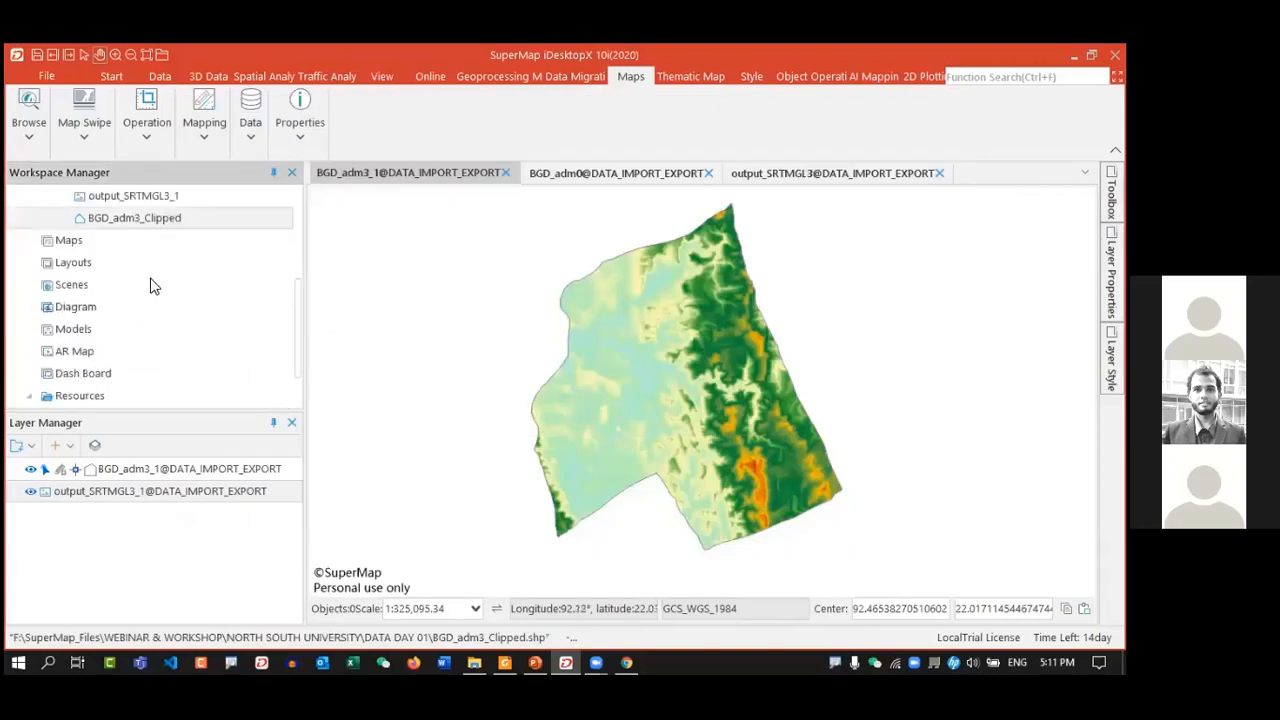
scroll(150, 295, up, 1)
right_click(152, 286)
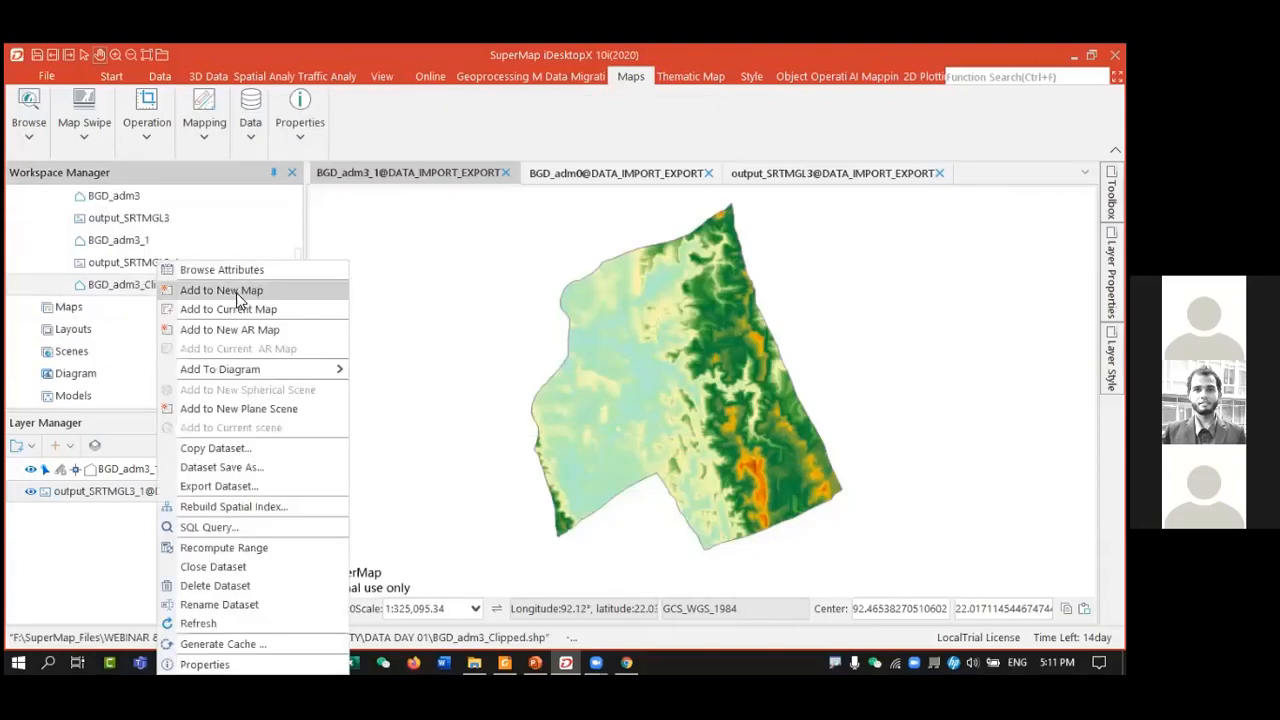
click(242, 289)
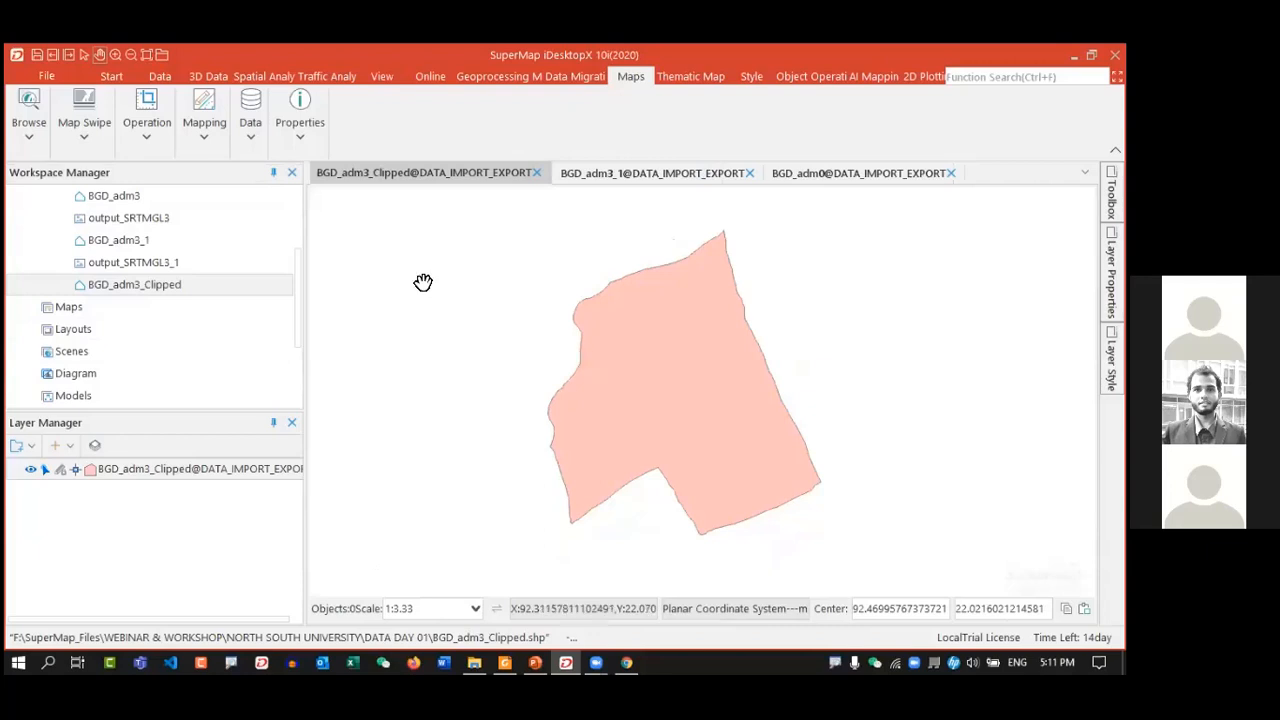
- Go back to the BGD_adm3_1 map, examine the clipped elevation image, and locate the Maps node in the workspace
click(605, 182)
scroll(135, 287, up, 2)
scroll(137, 287, down, 2)
scroll(143, 294, up, 2)
scroll(600, 346, down, 1)
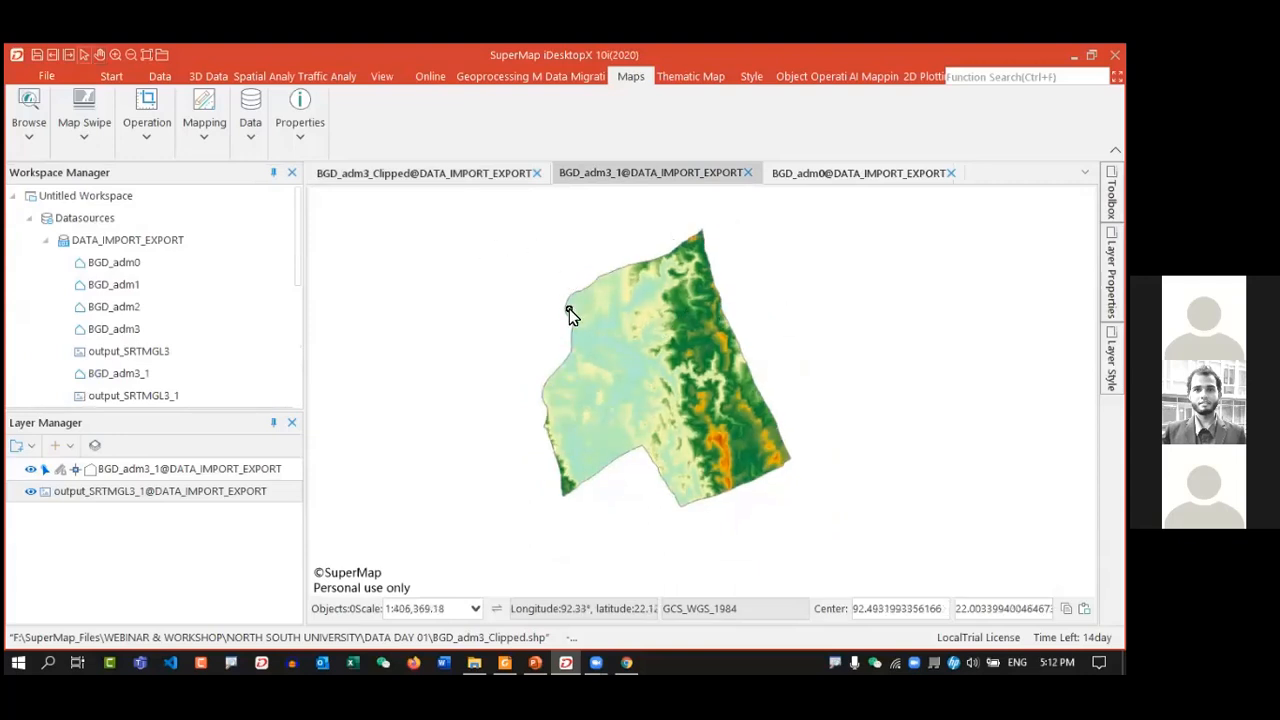
right_click(494, 258)
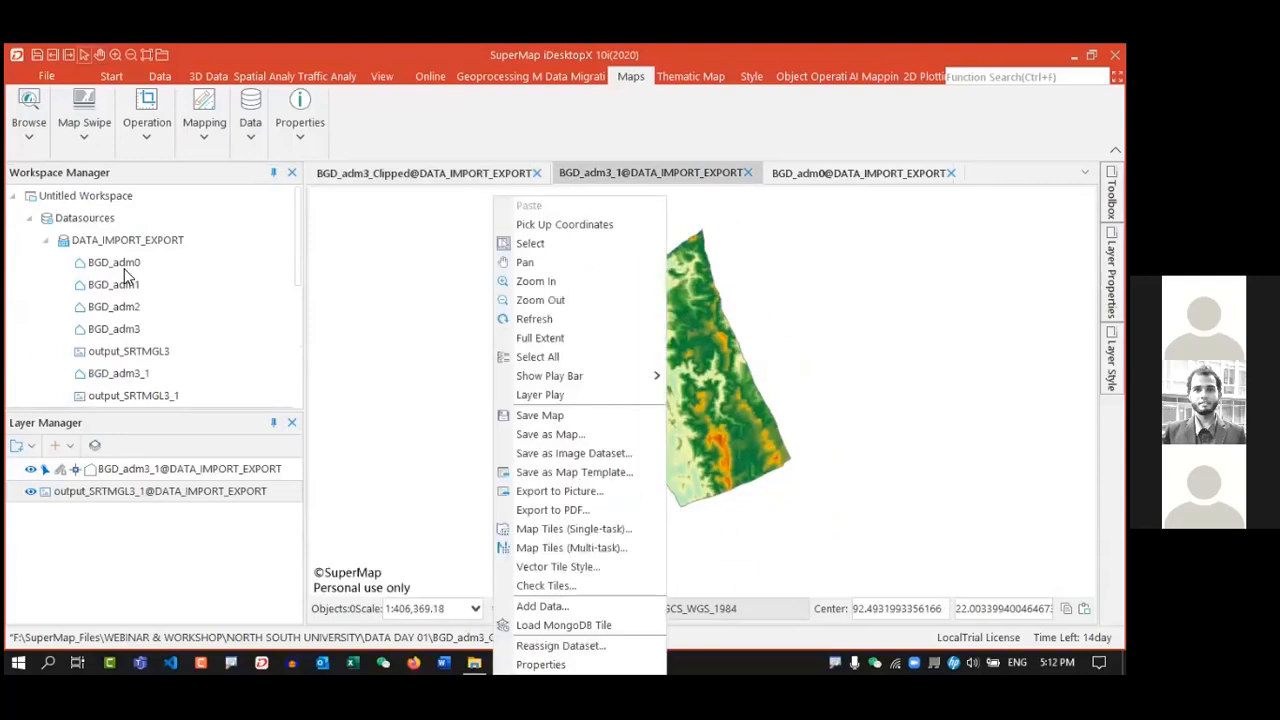
click(97, 232)
scroll(90, 310, down, 2)
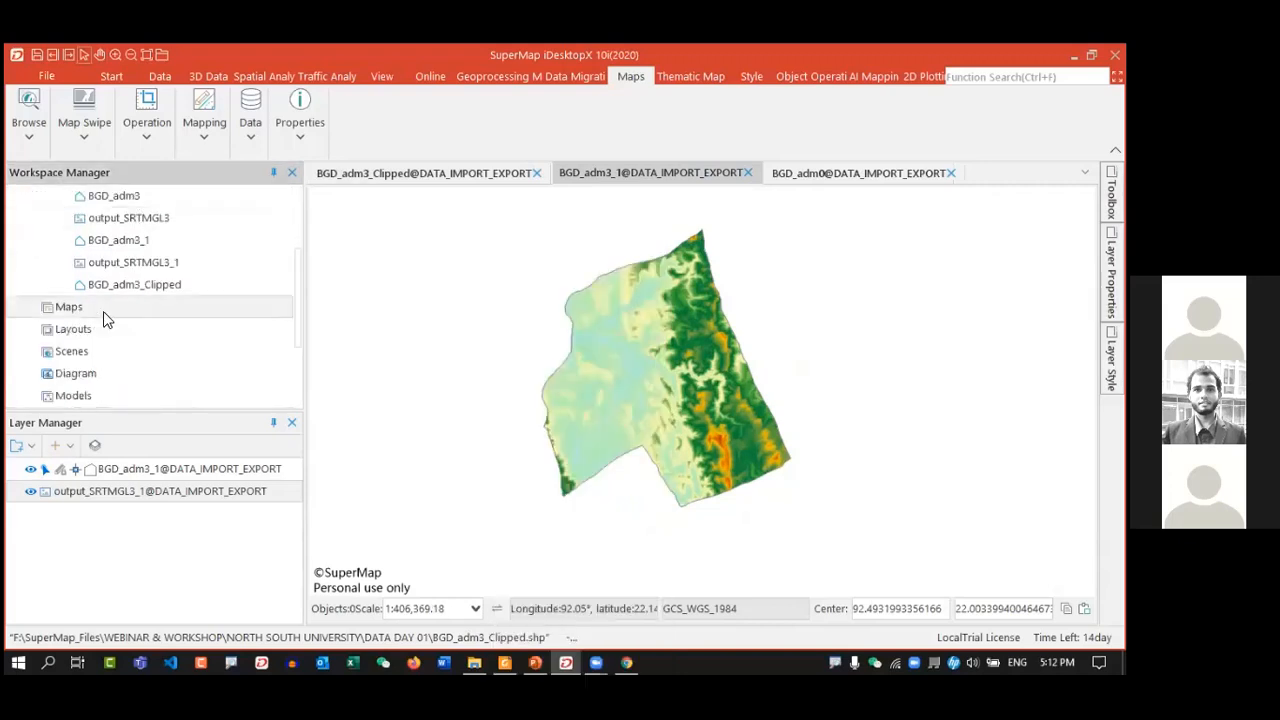
- Save the BGD_adm3_1 map in the workspace under the name DATA_IMPORT_EXPORT
right_click(405, 256)
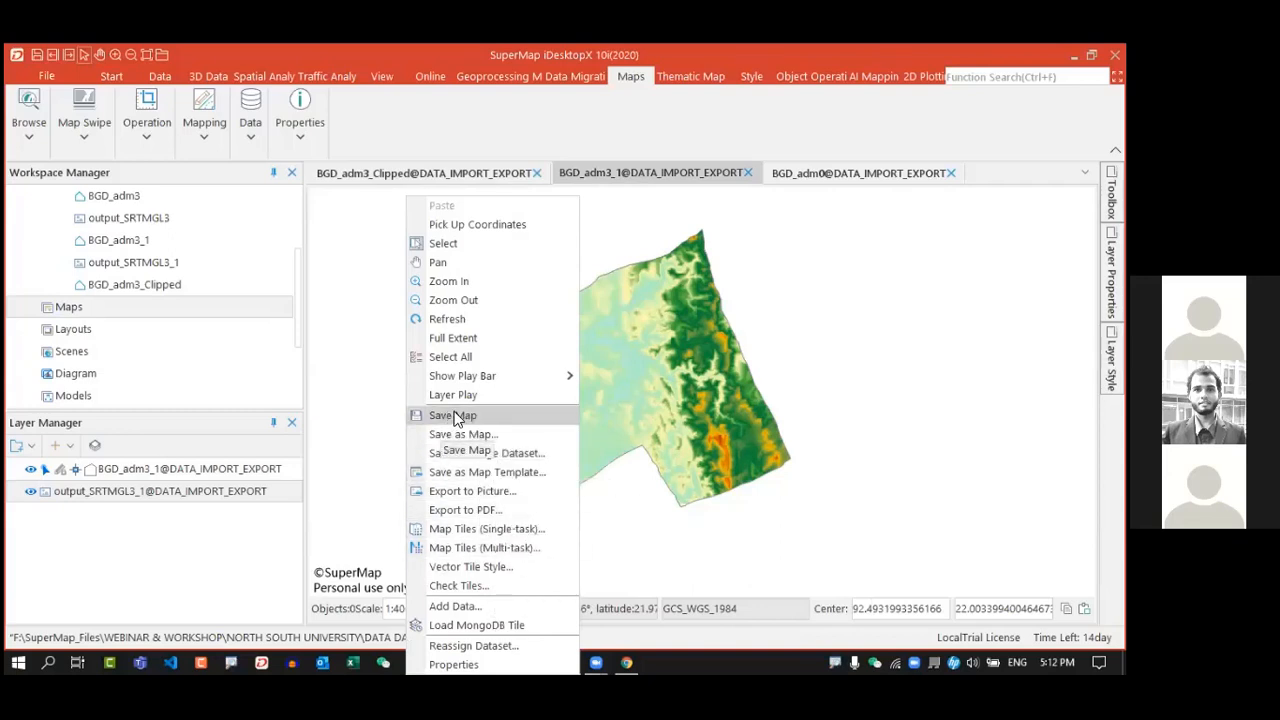
click(480, 415)
click(594, 352)
drag(594, 352, 288, 318)
click(463, 352)
drag(478, 358, 189, 340)
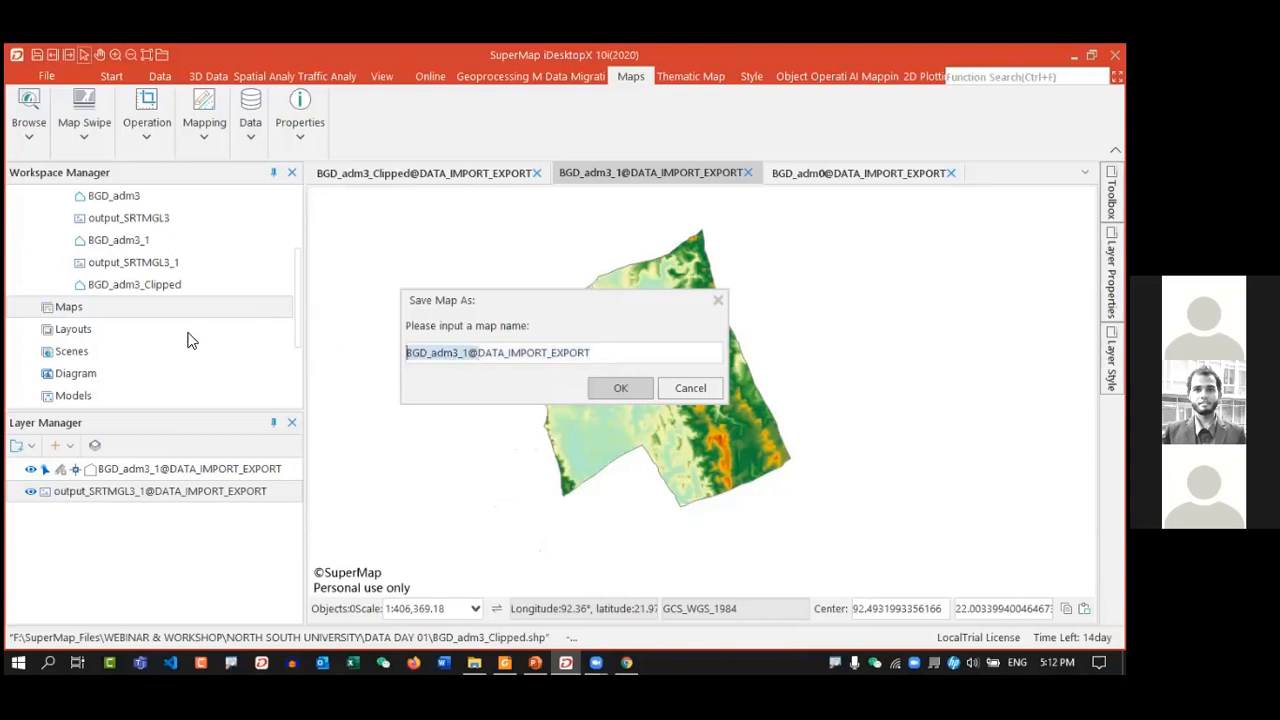
key(BackSpace)
click(602, 389)
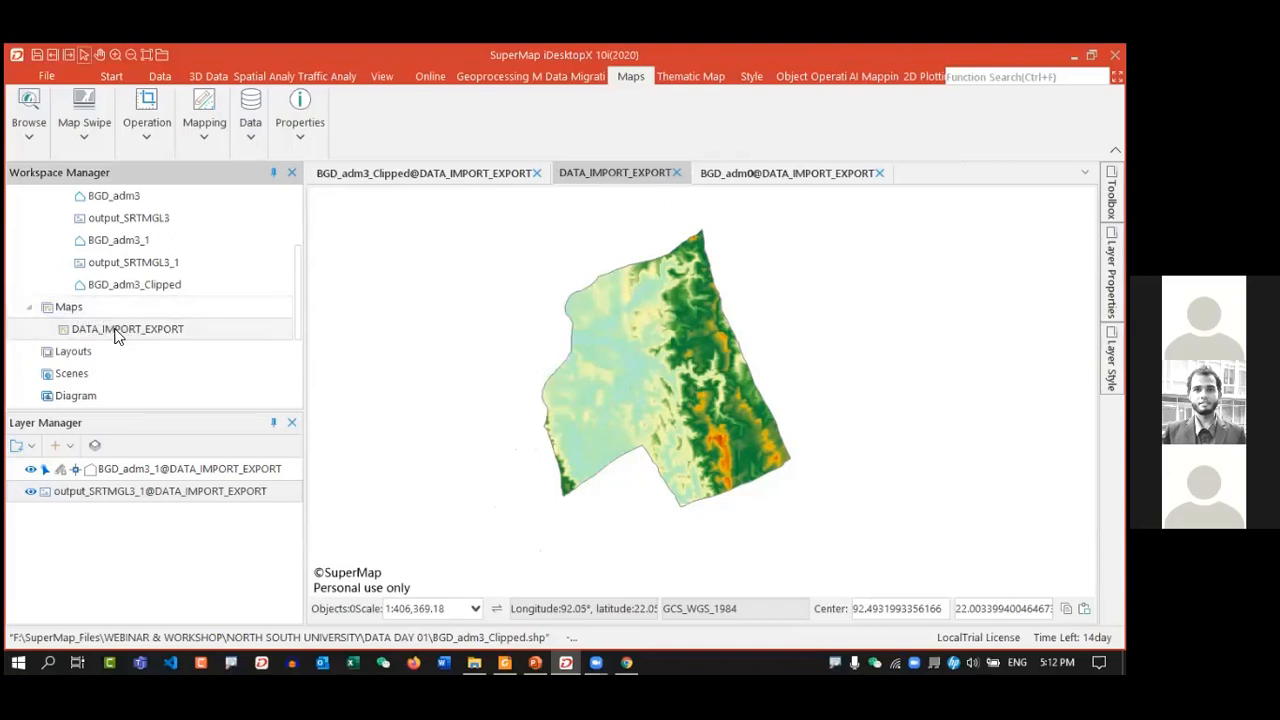
- Close the DATA_IMPORT_EXPORT map and save the output_SRTMGL3 map as DATA_IMPORT_EXPORT 02
click(676, 173)
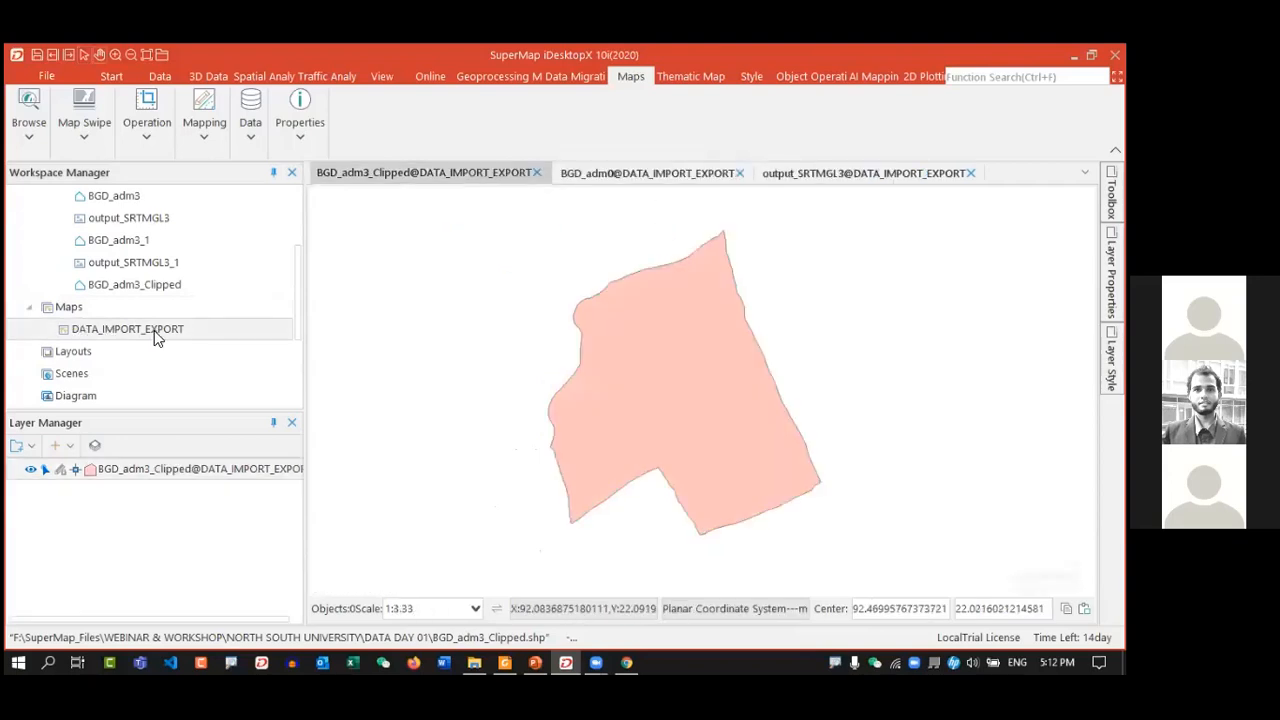
click(610, 176)
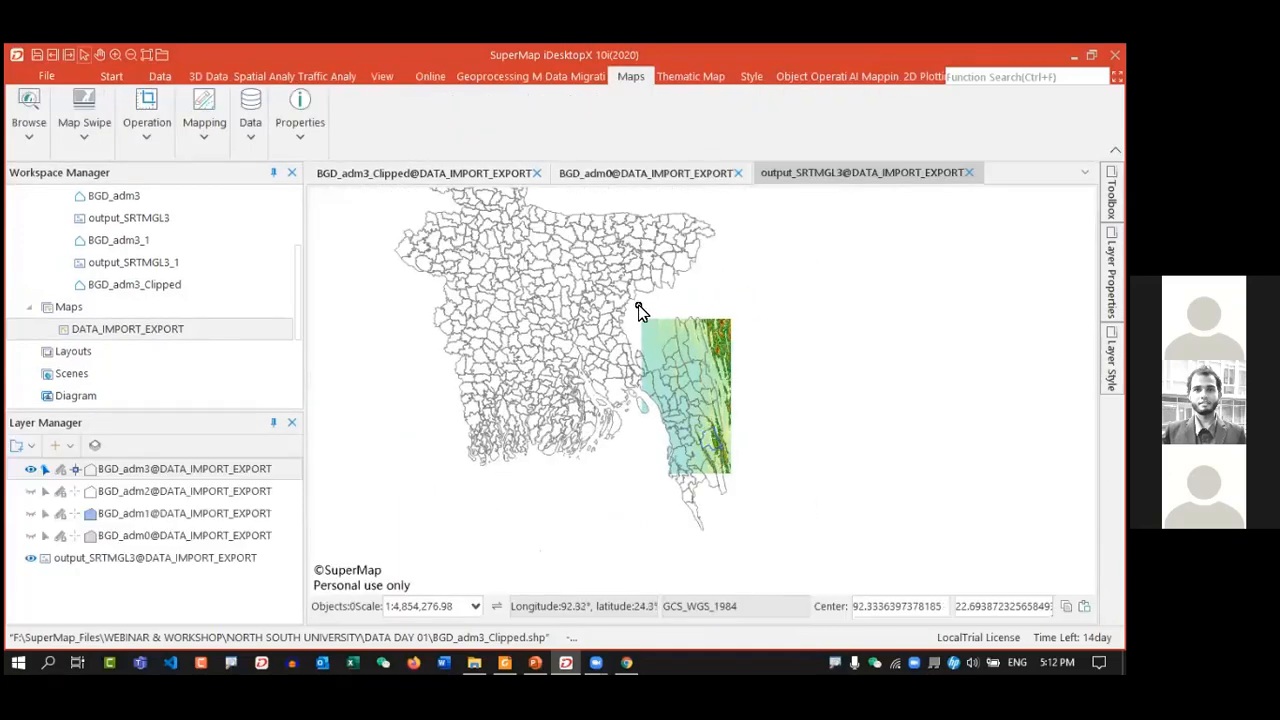
right_click(728, 271)
click(778, 414)
drag(502, 352, 336, 348)
key(BackSpace)
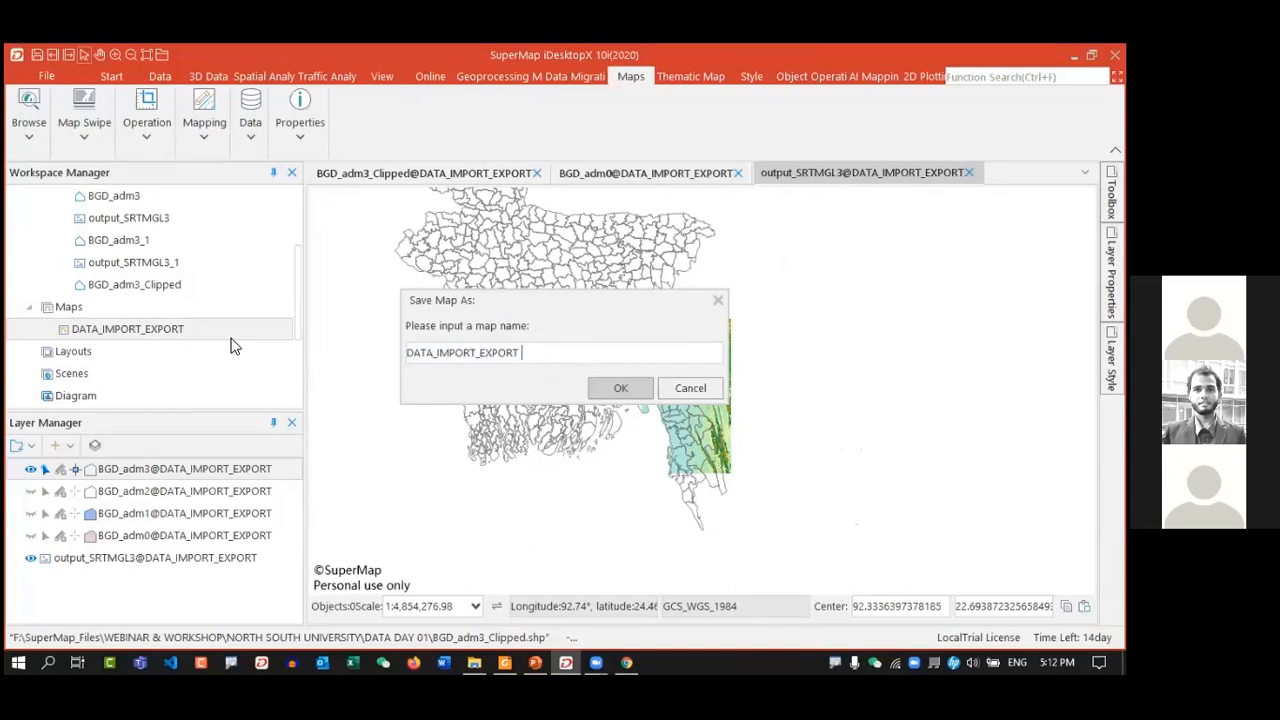
click(642, 394)
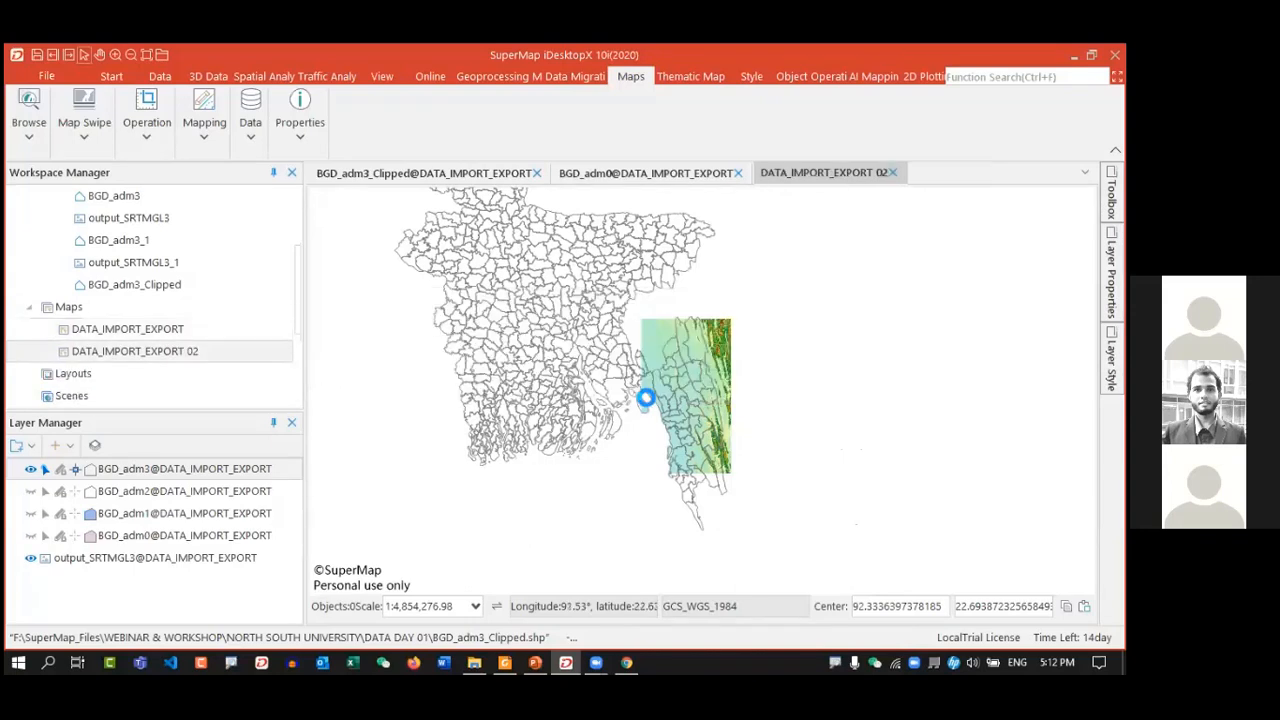
- Close the BGD_adm0 attribute table and the open BGD_adm3_Clipped and DATA_IMPORT_EXPORT 02 maps
click(138, 329)
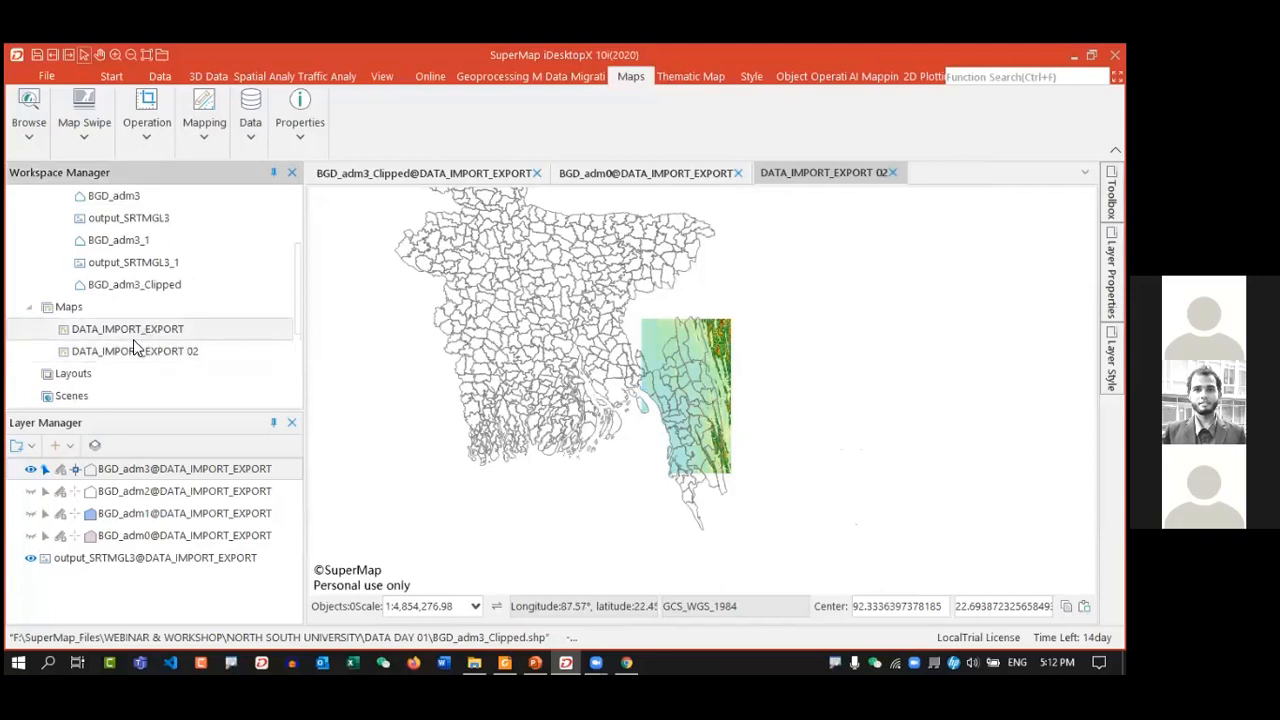
click(612, 178)
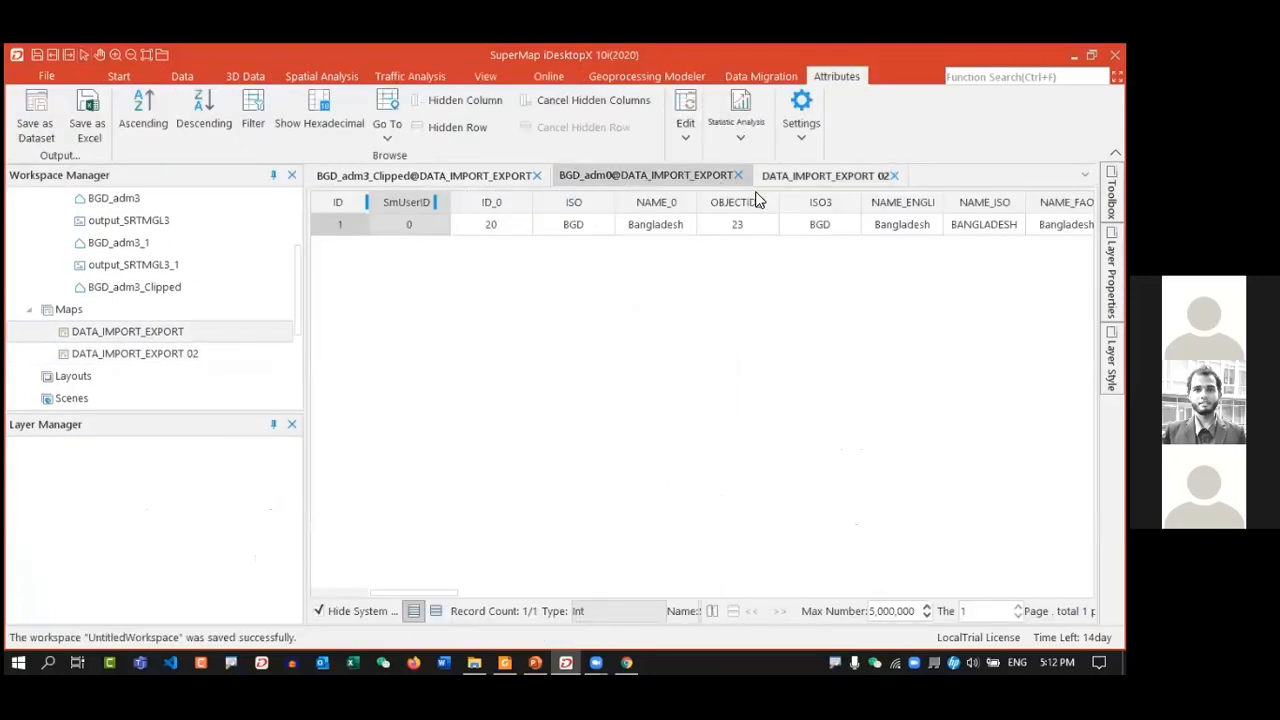
click(738, 173)
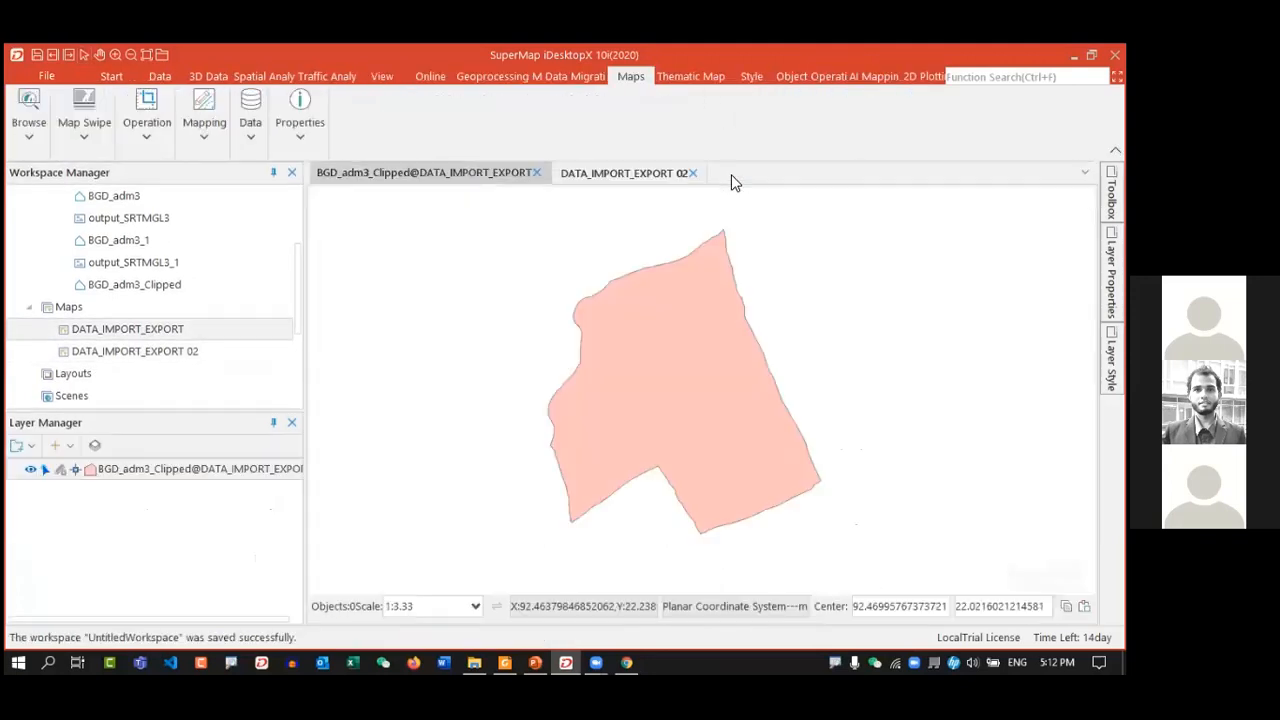
click(536, 173)
click(594, 394)
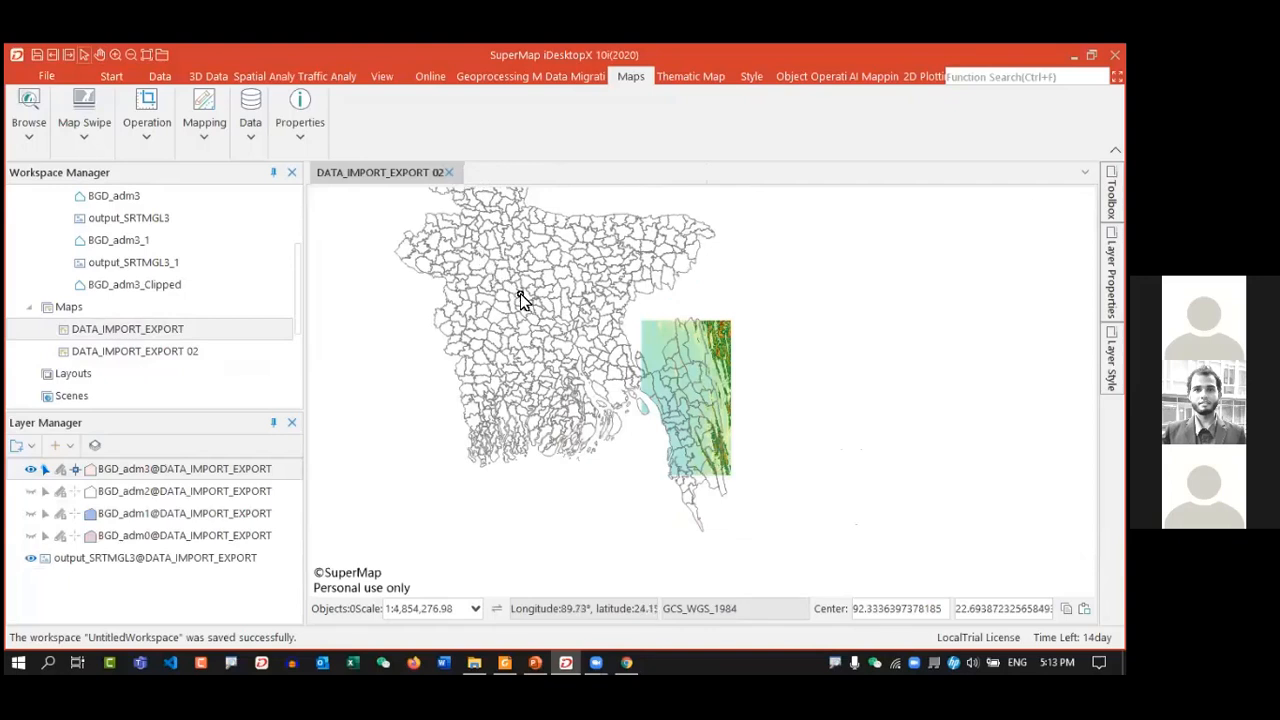
click(448, 173)
- Reopen the saved DATA_IMPORT_EXPORT and DATA_IMPORT_EXPORT 02 maps from the workspace
scroll(72, 313, up, 1)
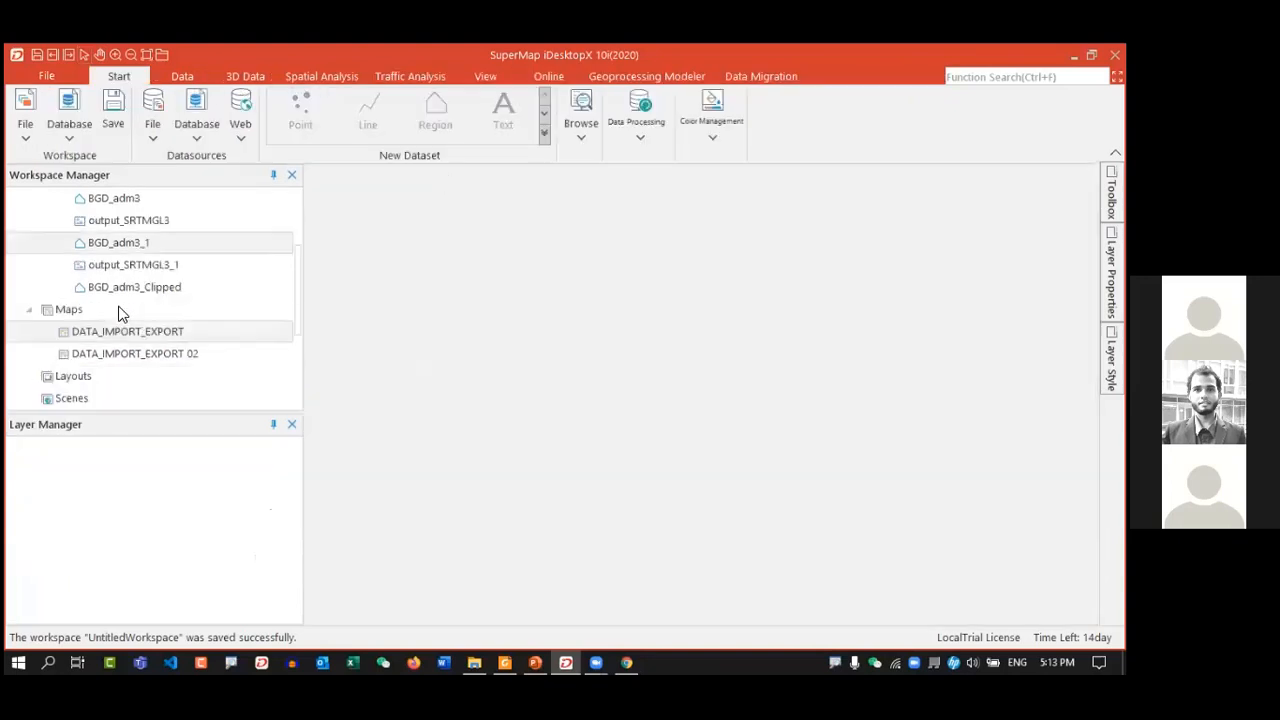
scroll(137, 288, down, 3)
scroll(154, 321, up, 2)
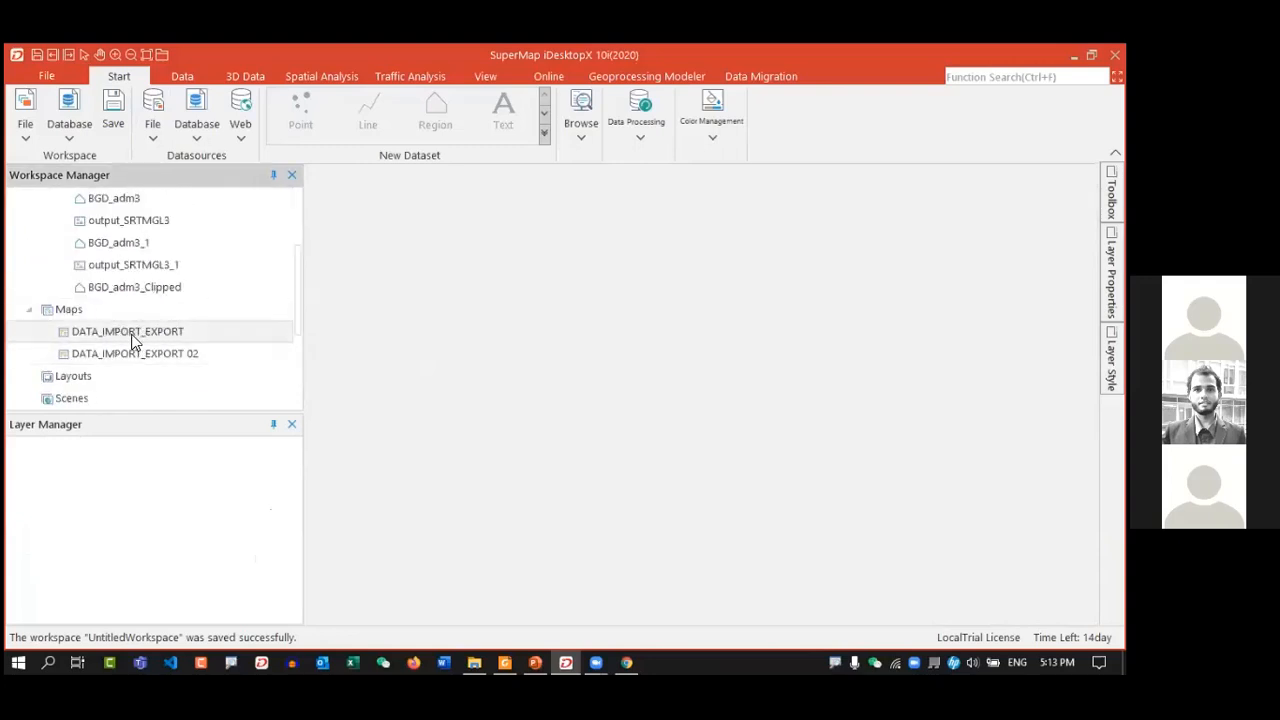
right_click(135, 334)
click(182, 343)
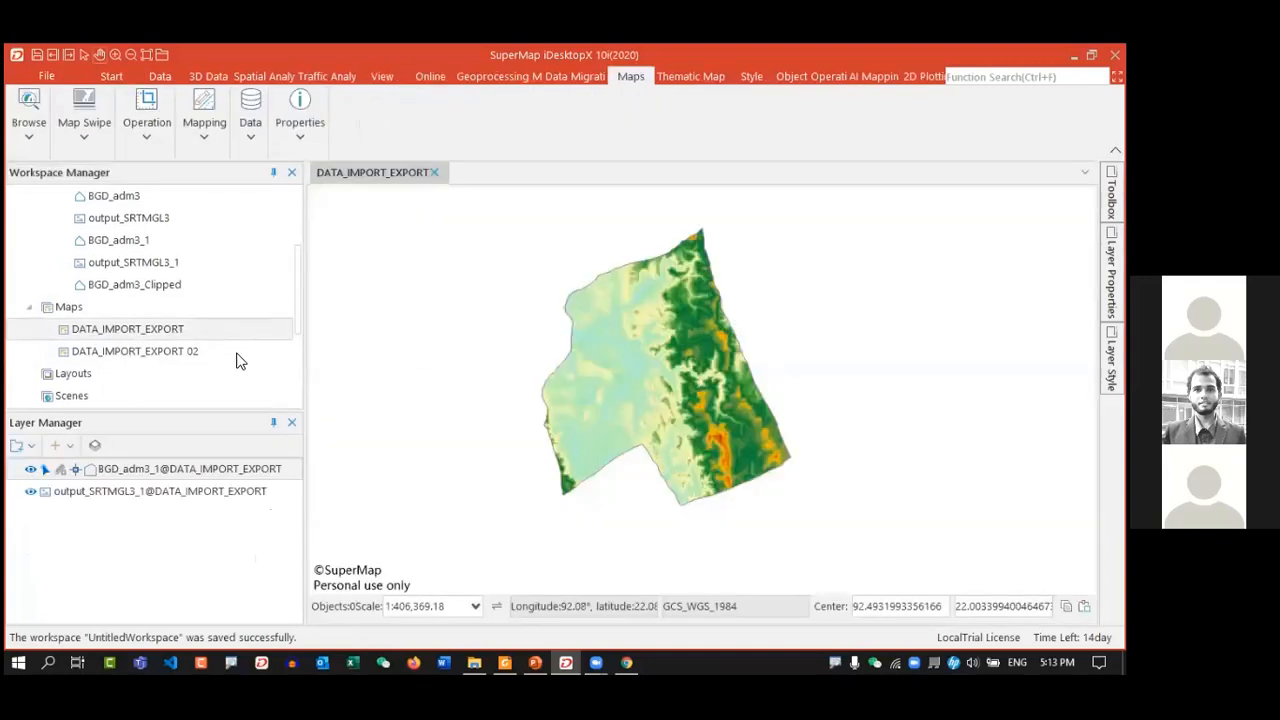
right_click(154, 343)
click(188, 353)
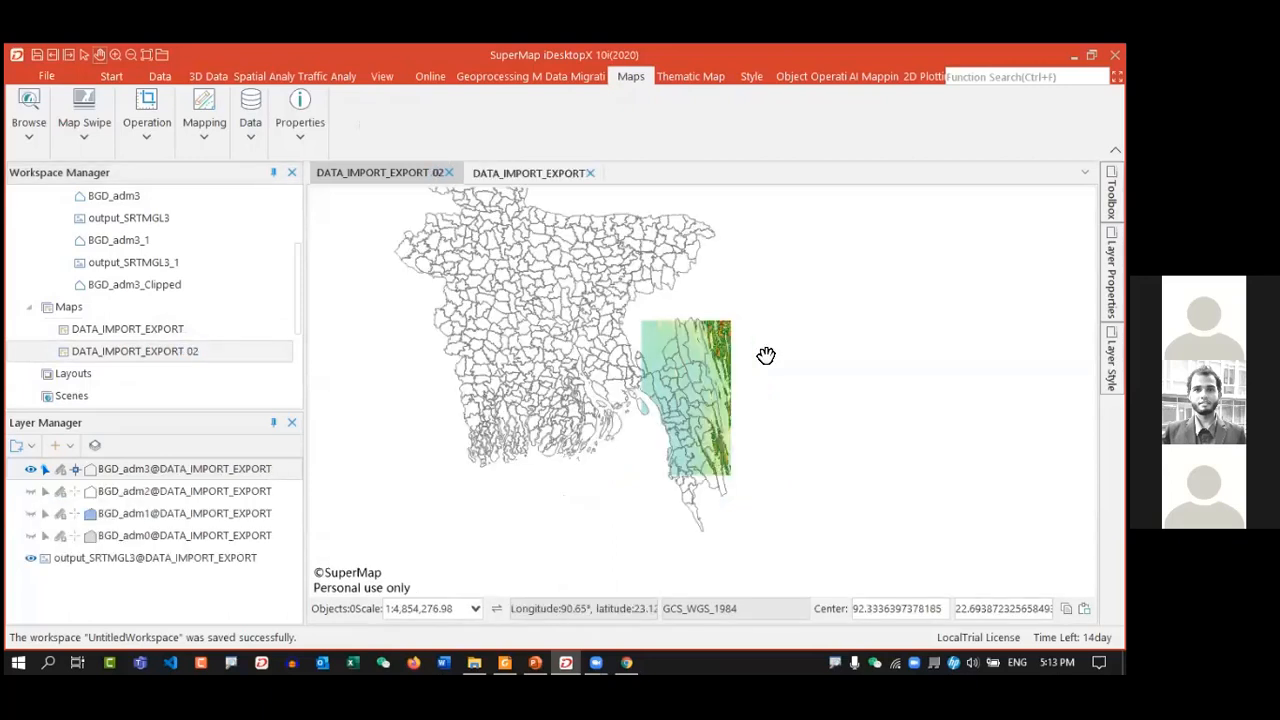
drag(751, 306, 706, 354)
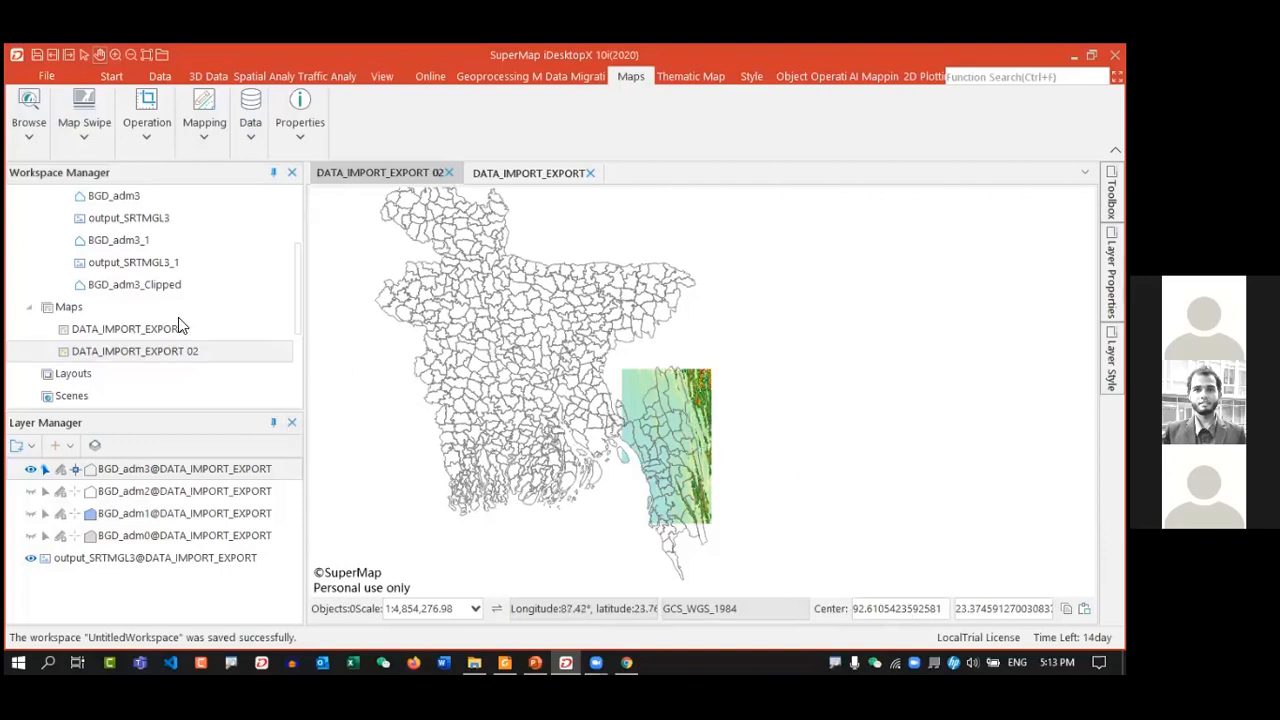
- Add the output_SRTMGL3_1 dataset to a new spherical scene and agree to build its image pyramid
scroll(200, 310, down, 3)
scroll(146, 354, up, 5)
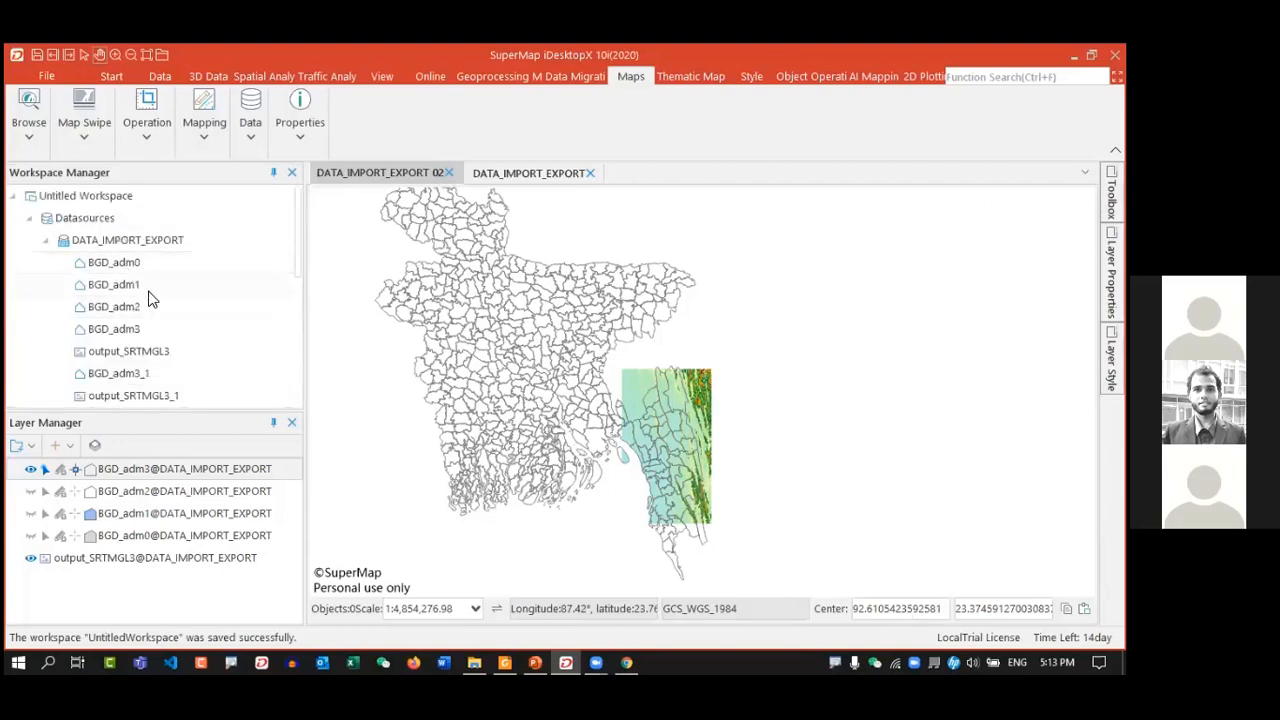
scroll(150, 310, down, 2)
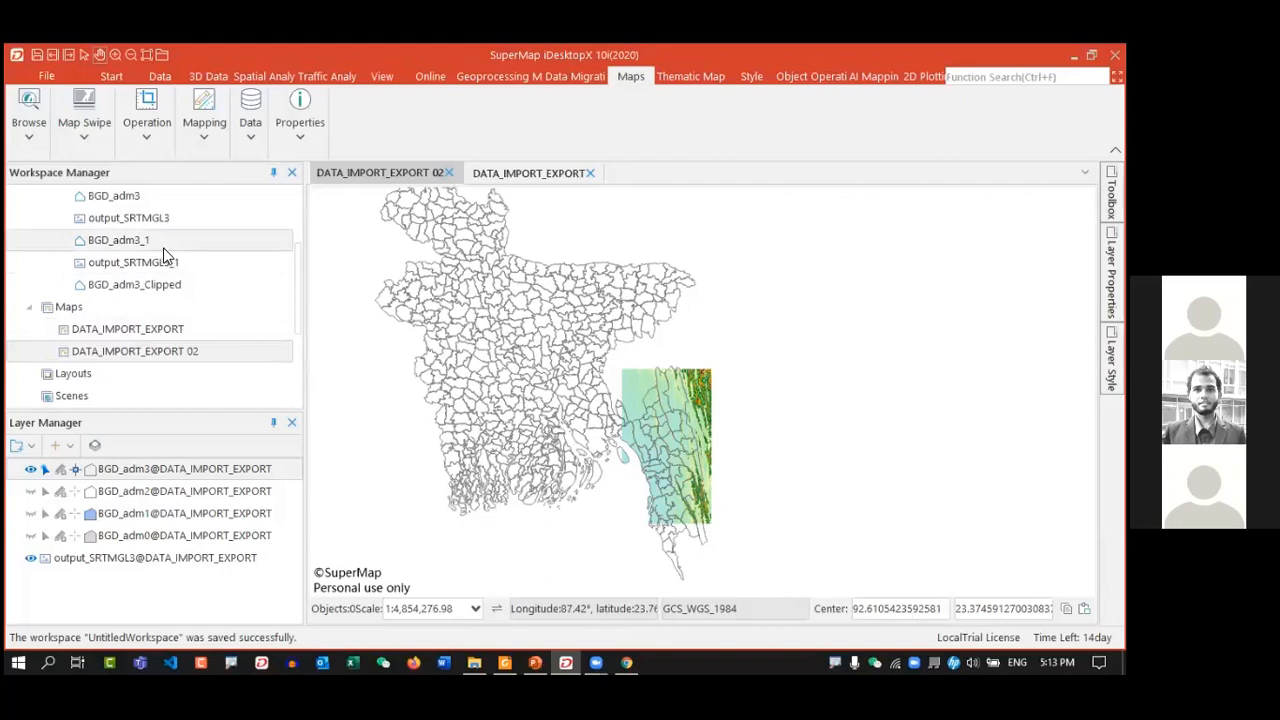
scroll(162, 254, up, 1)
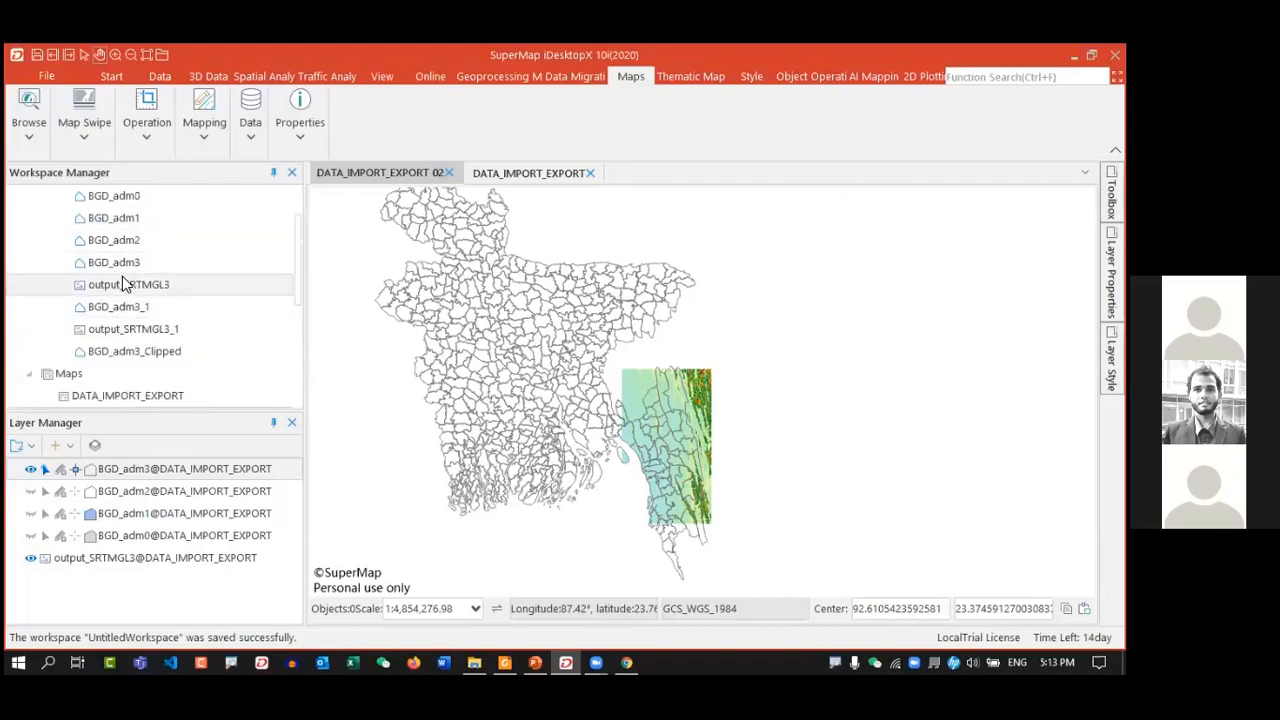
click(152, 333)
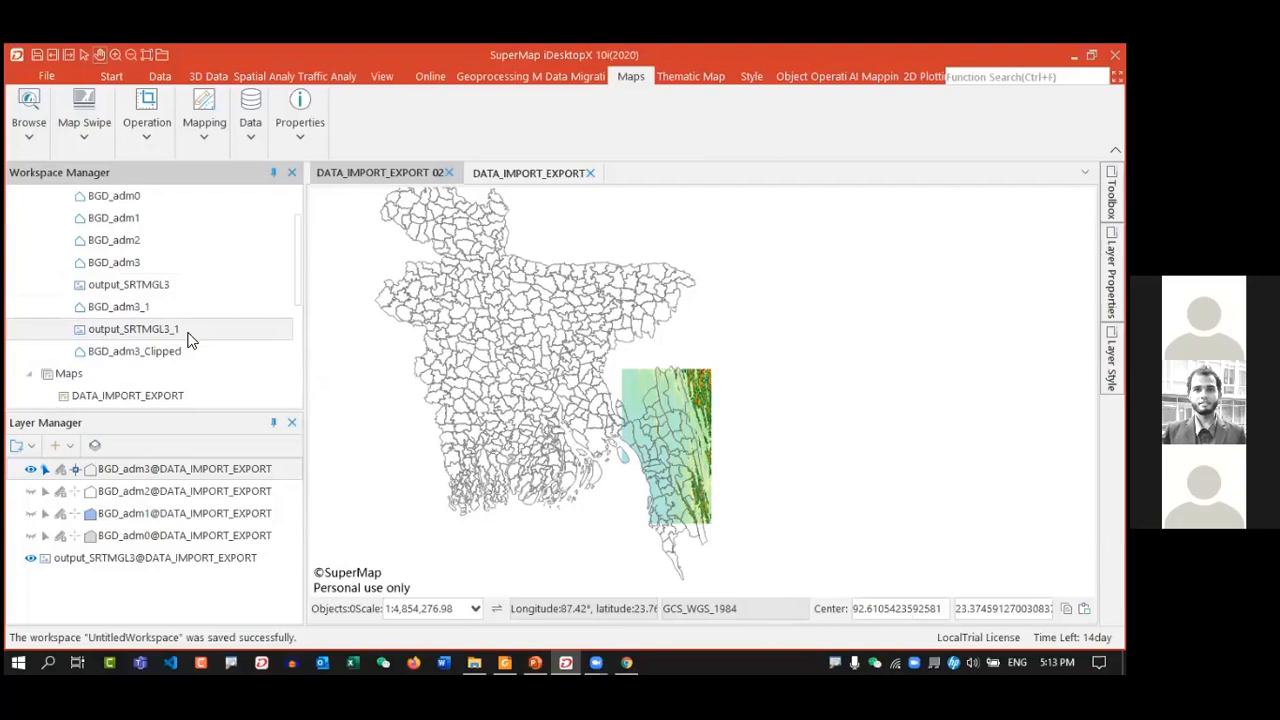
scroll(190, 336, down, 1)
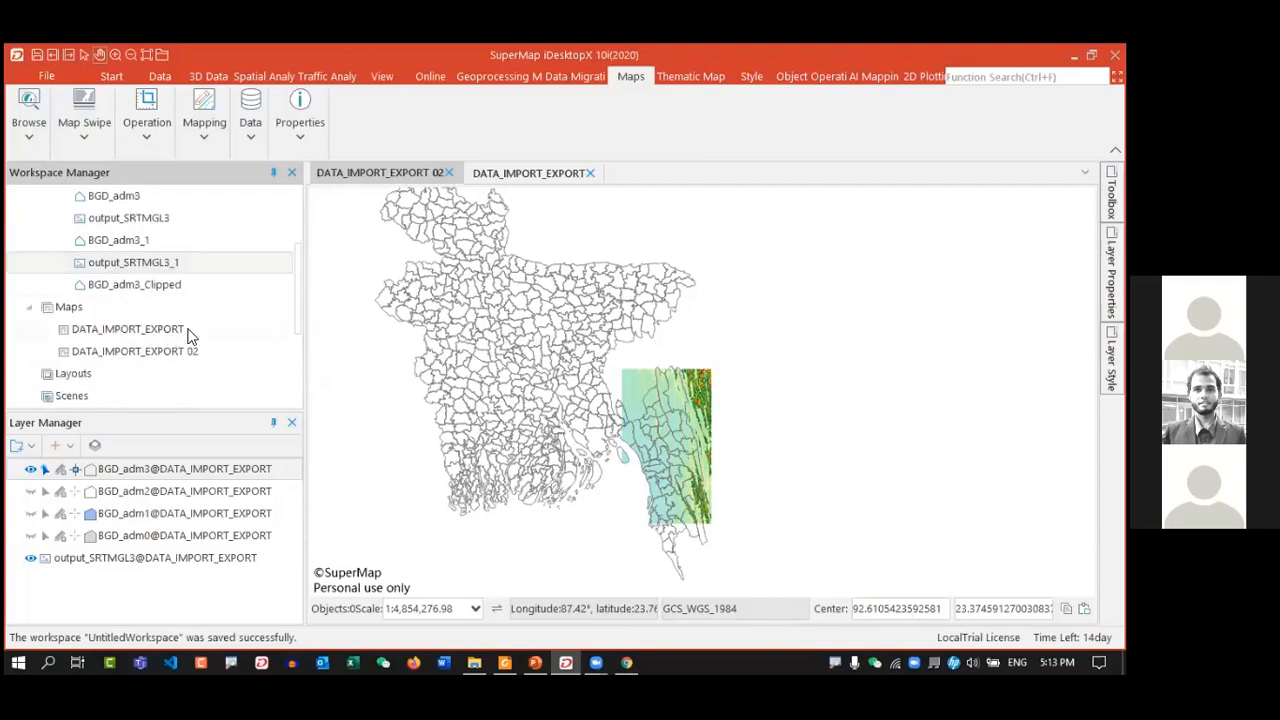
right_click(190, 271)
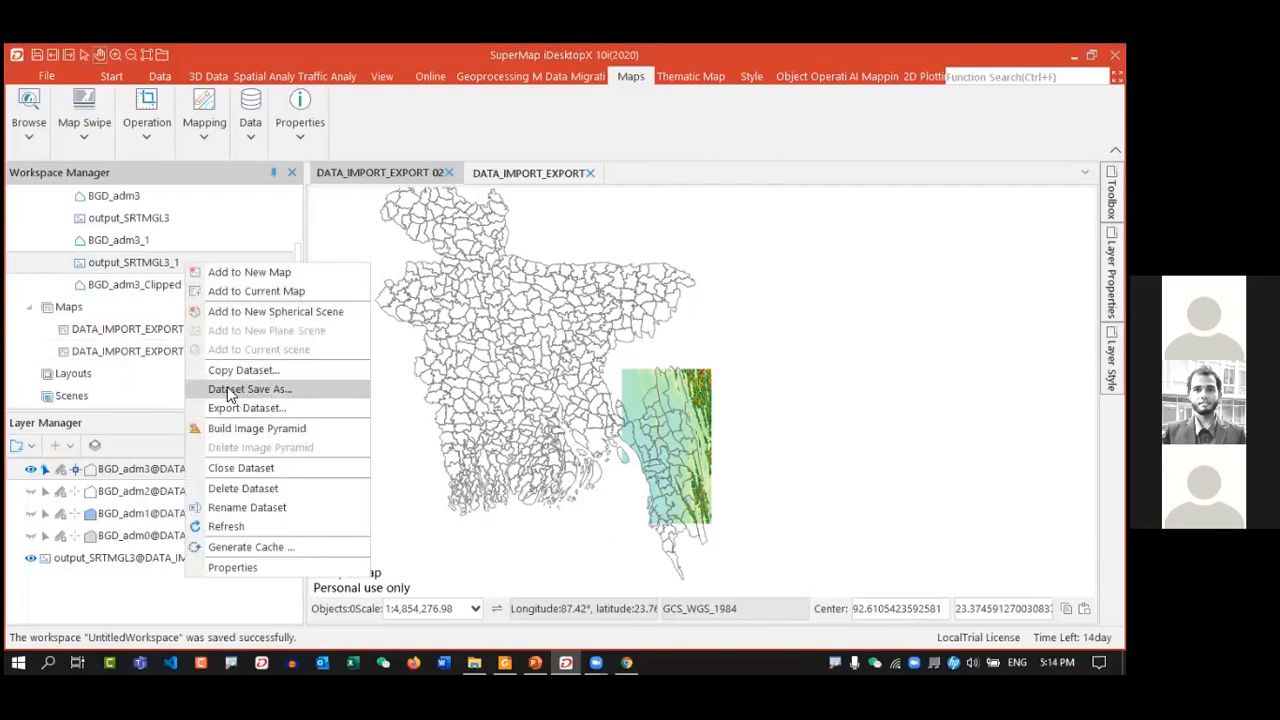
click(276, 316)
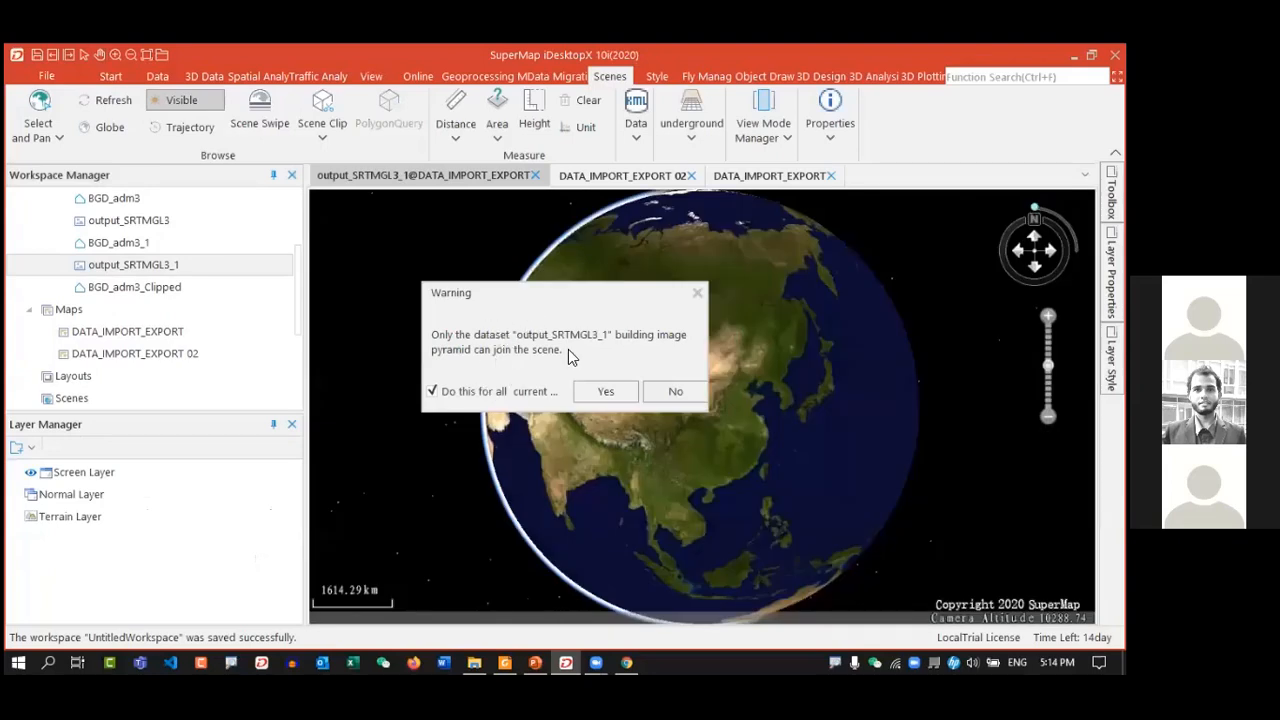
click(605, 393)
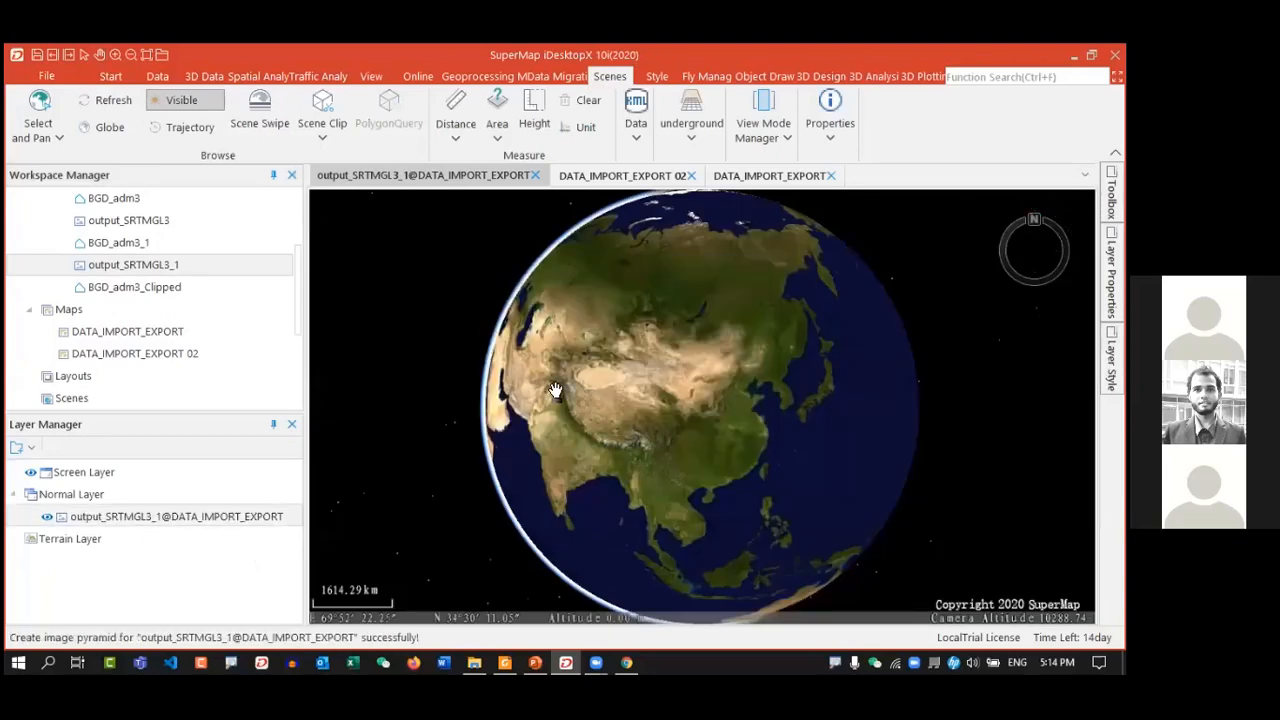
- Rotate the globe and try out the scene's Globe and Visible display options
click(138, 525)
drag(640, 380, 689, 402)
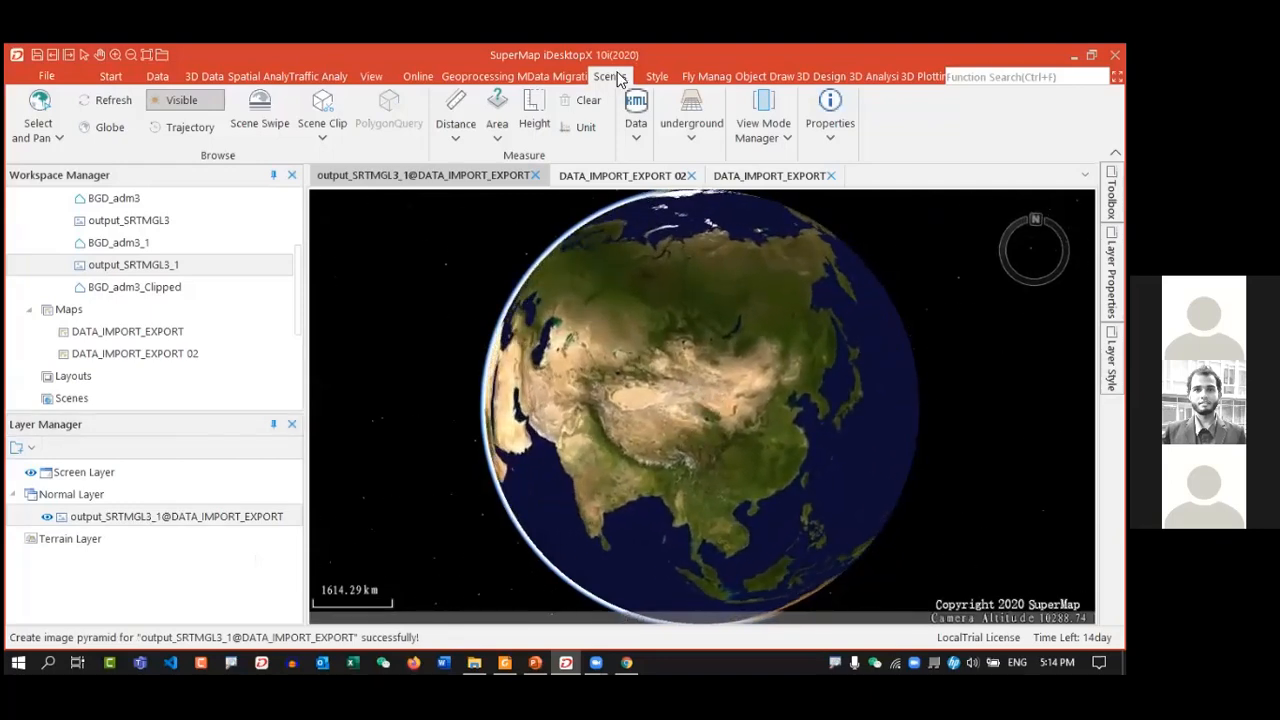
click(108, 130)
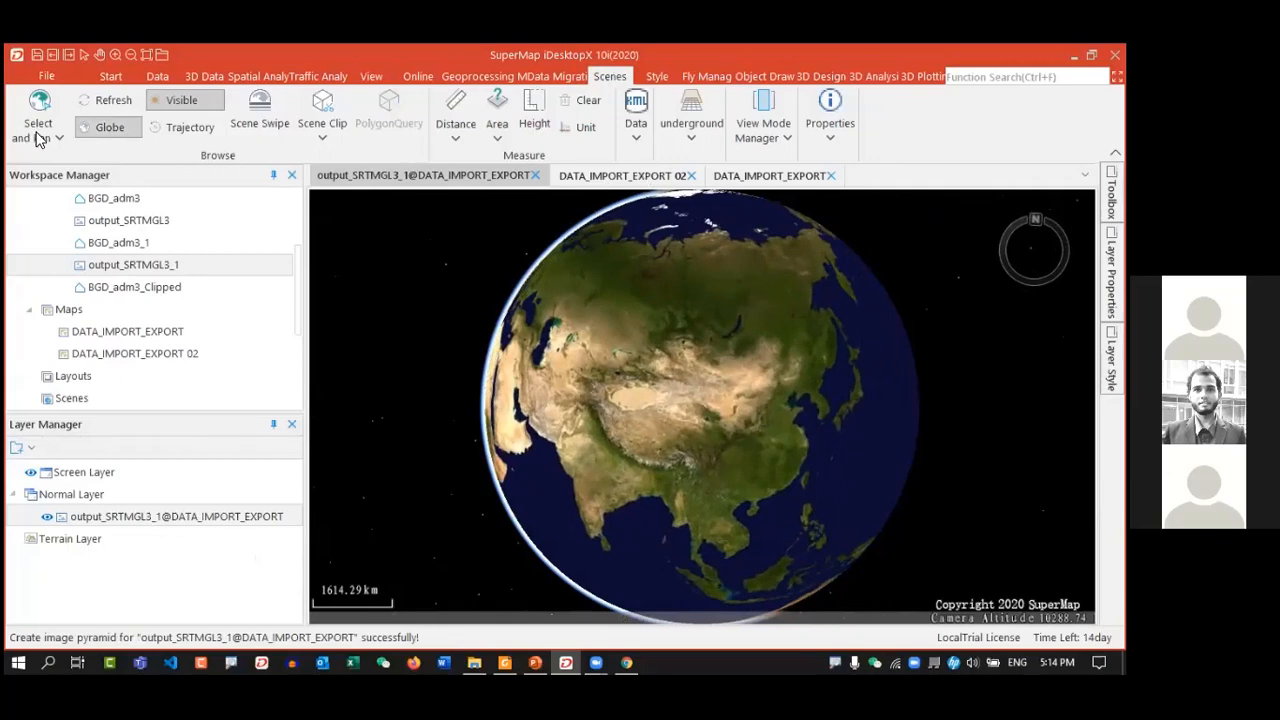
click(205, 110)
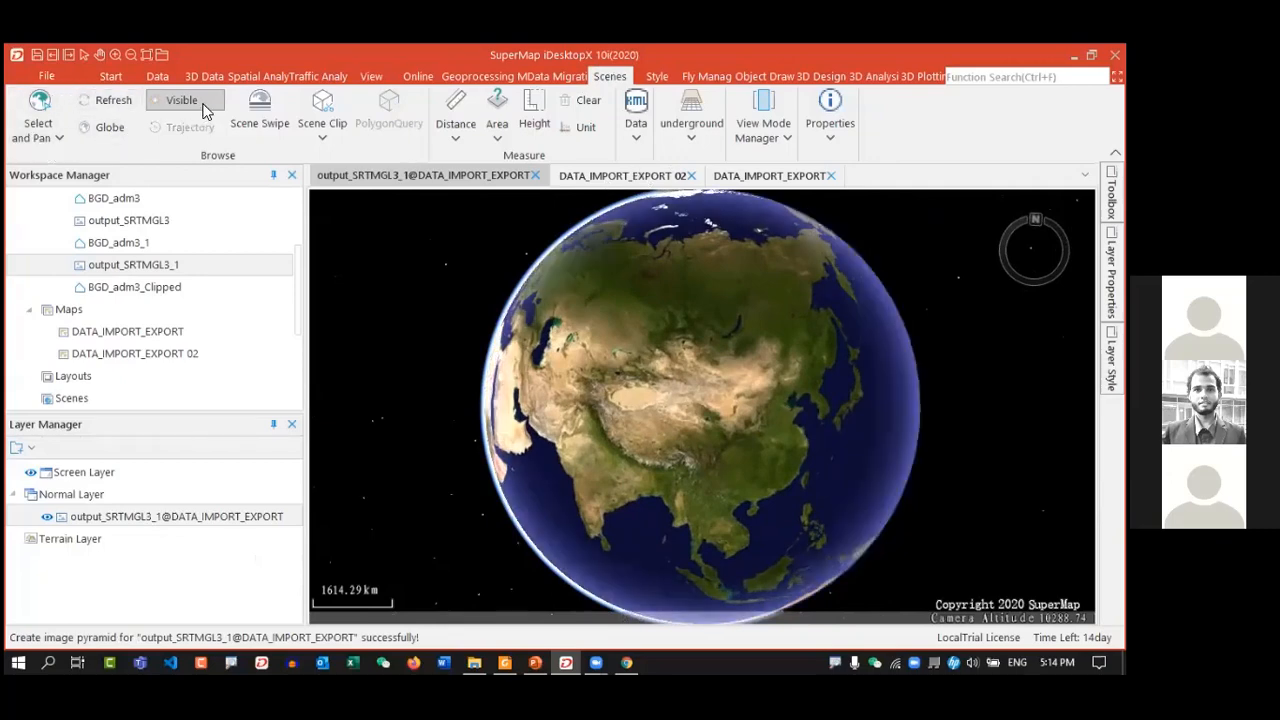
click(203, 103)
click(201, 109)
click(201, 109)
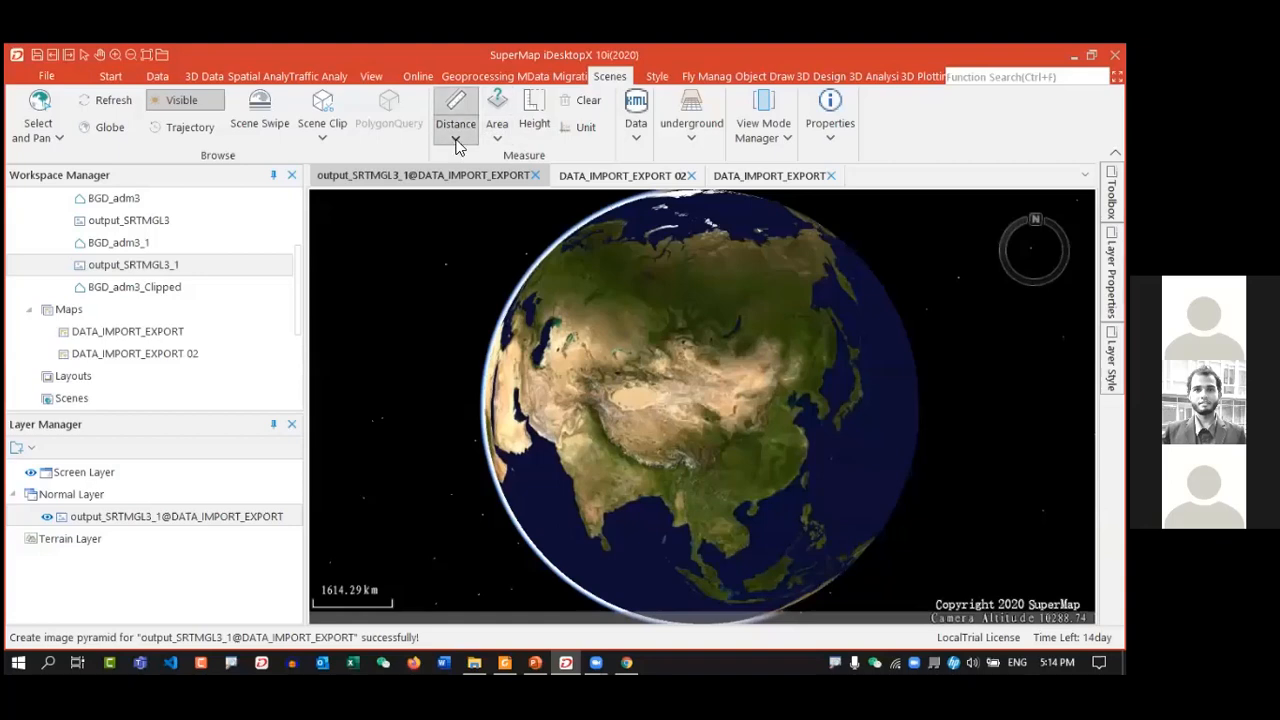
click(640, 143)
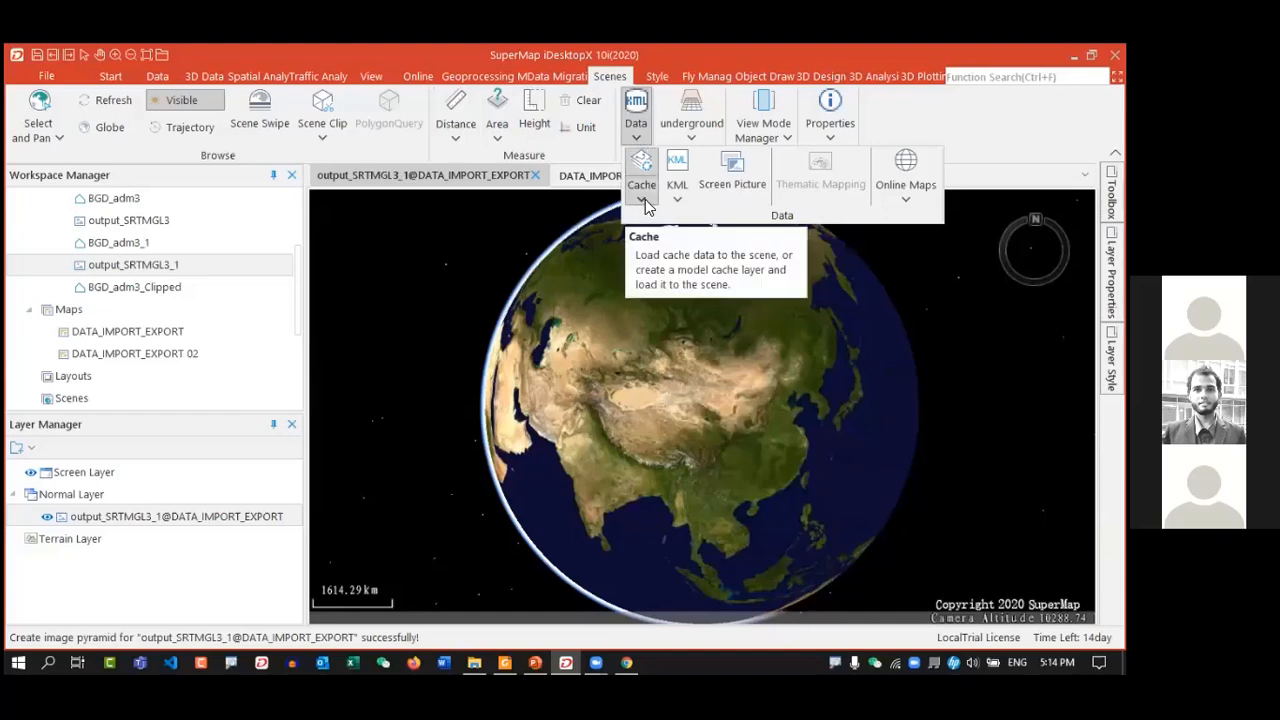
click(905, 197)
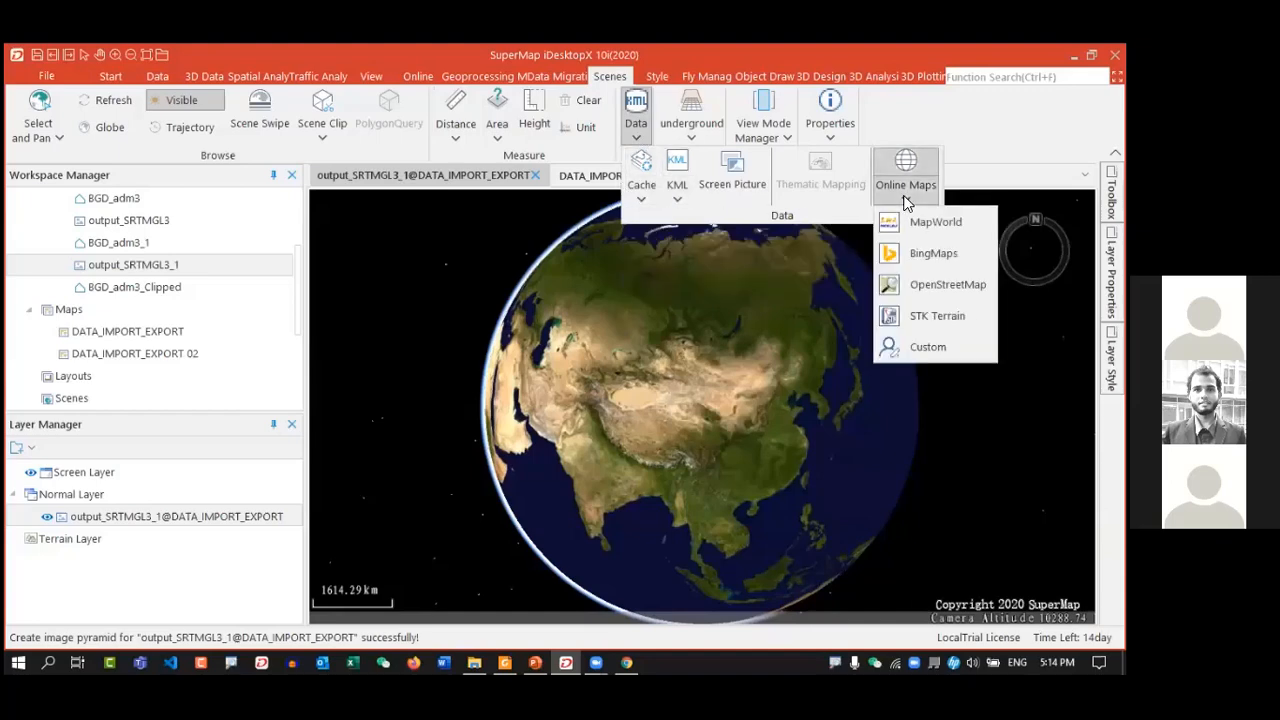
click(648, 45)
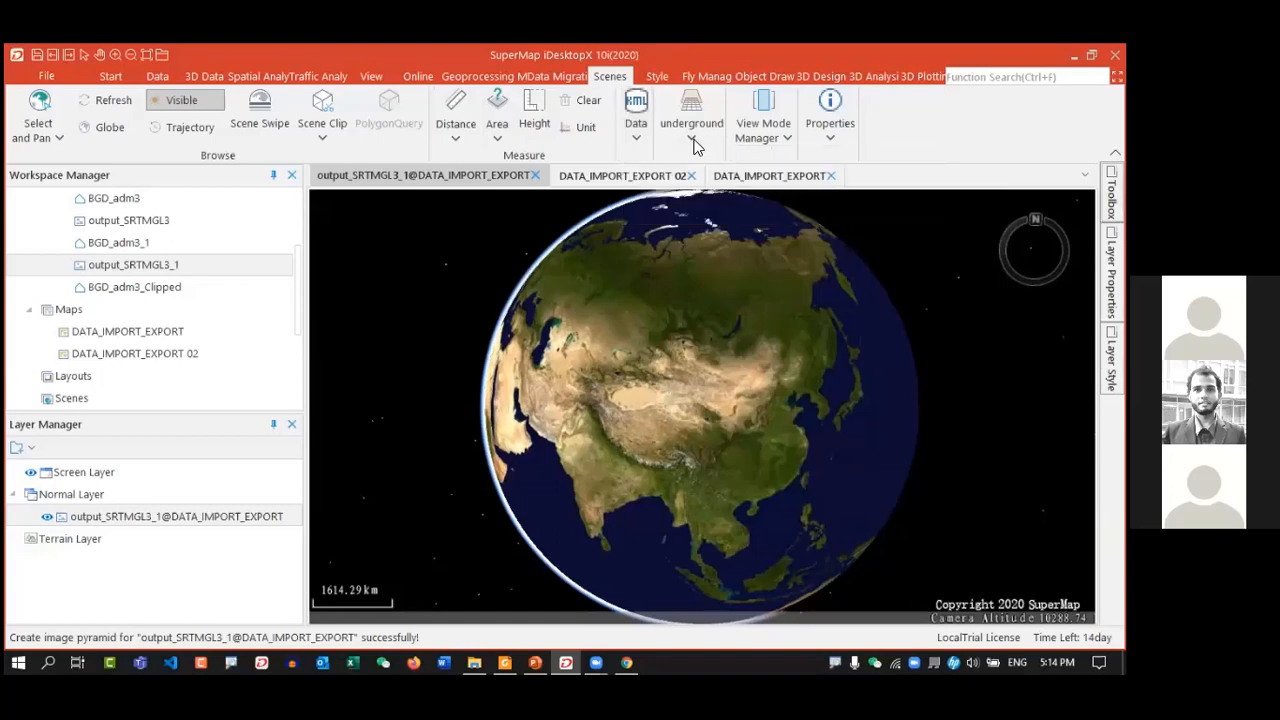
click(698, 140)
click(698, 140)
- Zoom the scene to the output_SRTMGL3_1 layer and review its layer properties, including the filter and grid/image settings
right_click(134, 516)
click(203, 531)
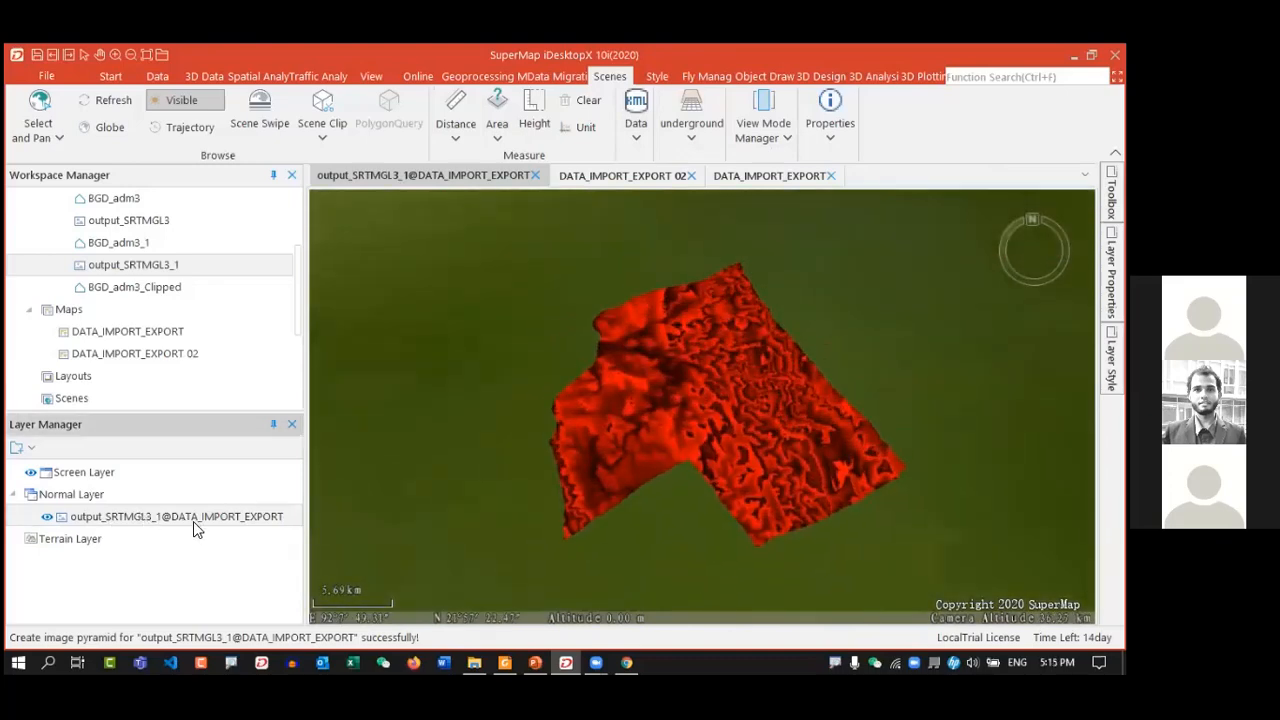
right_click(193, 521)
click(266, 647)
scroll(920, 498, down, 3)
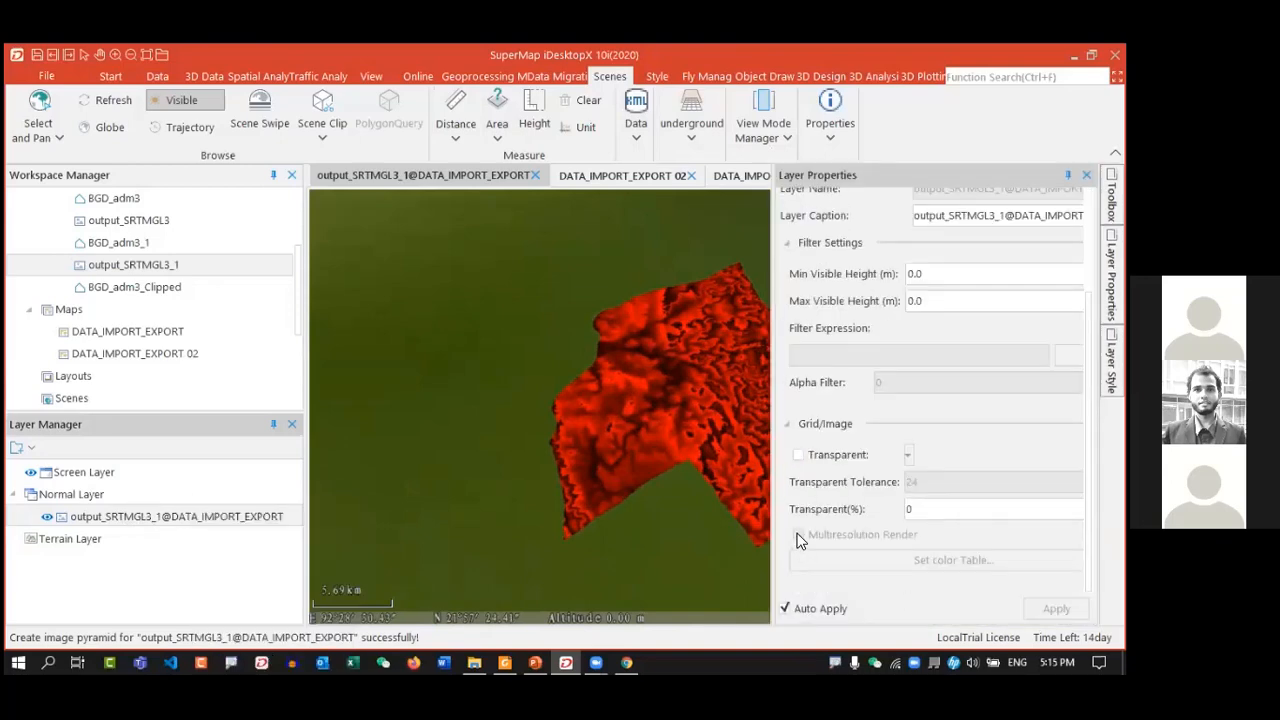
scroll(843, 405, up, 3)
scroll(821, 380, down, 3)
scroll(834, 400, up, 3)
drag(549, 411, 654, 360)
drag(526, 343, 696, 414)
scroll(620, 391, down, 2)
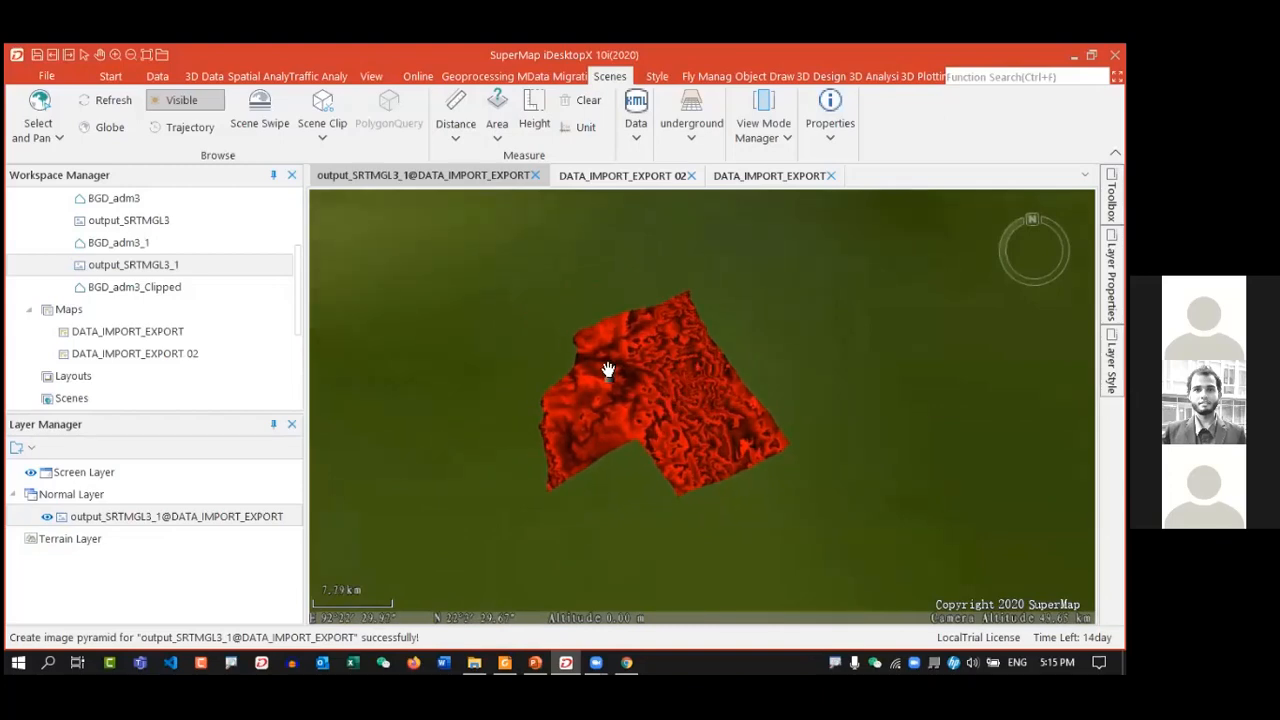
- Save the scene in the workspace under the name "DATA_IMPORT_EXPORT S"
click(581, 178)
click(437, 173)
right_click(574, 265)
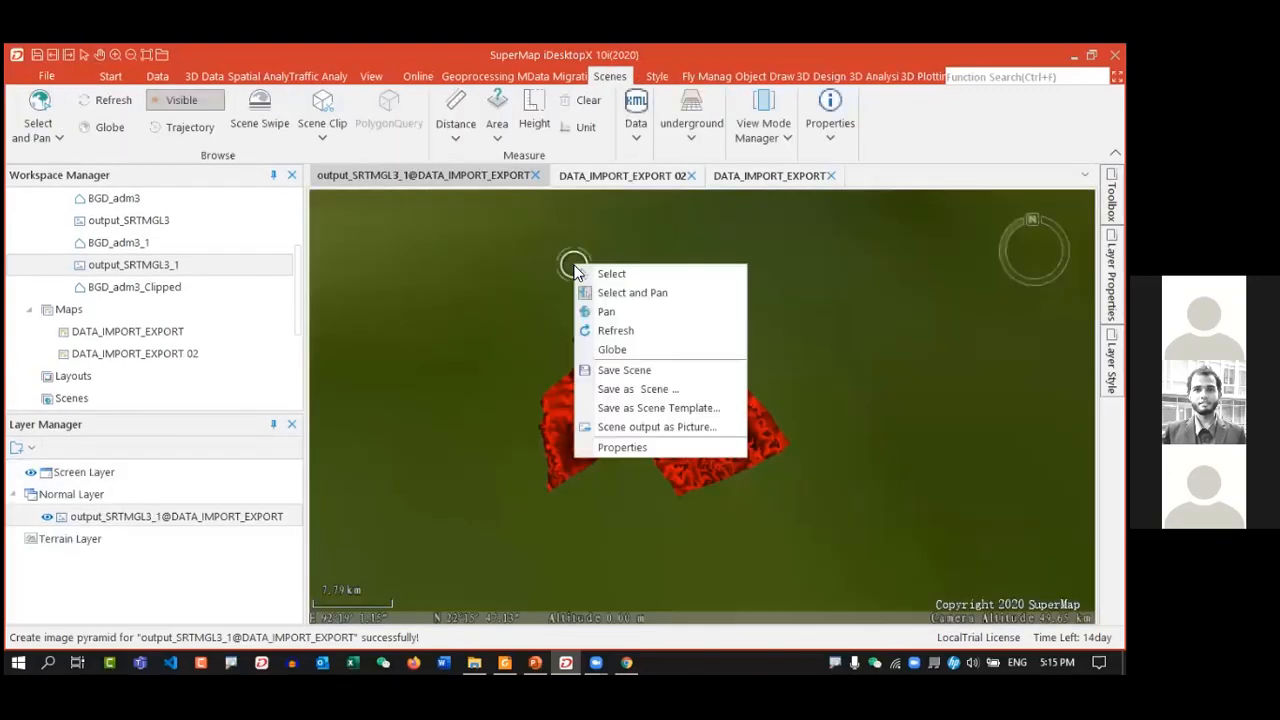
click(660, 375)
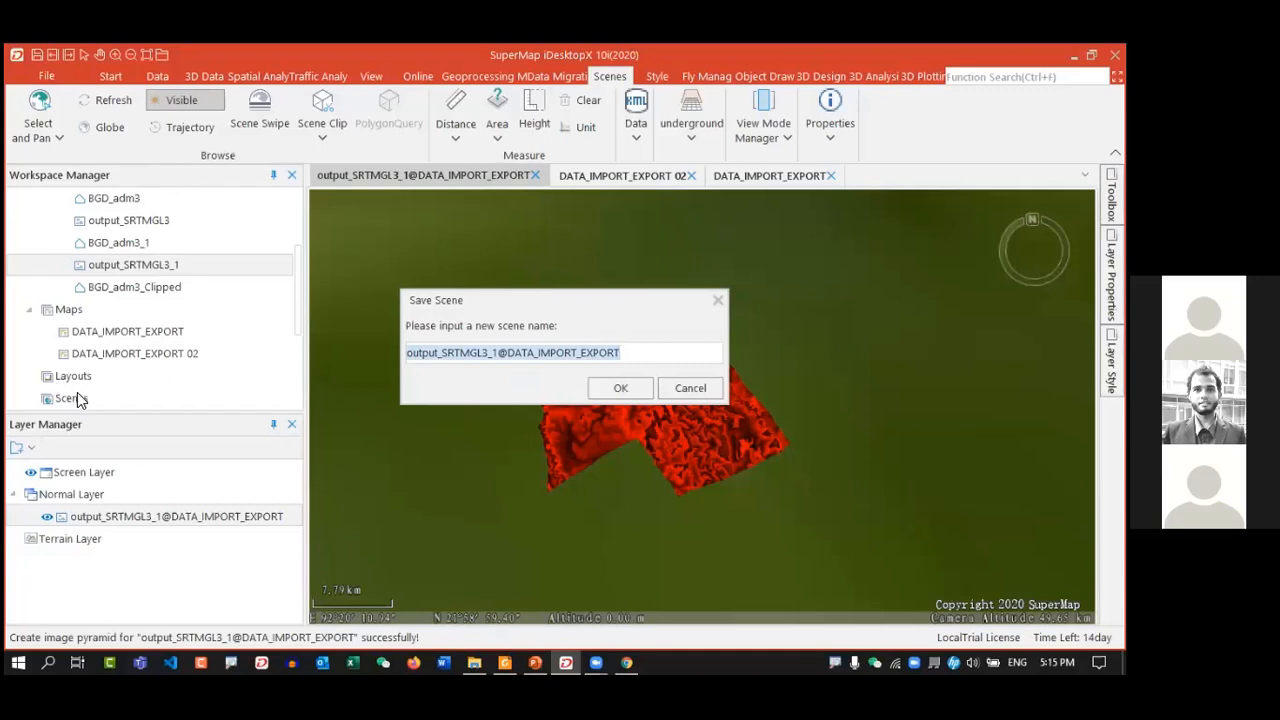
click(481, 354)
drag(505, 355, 406, 353)
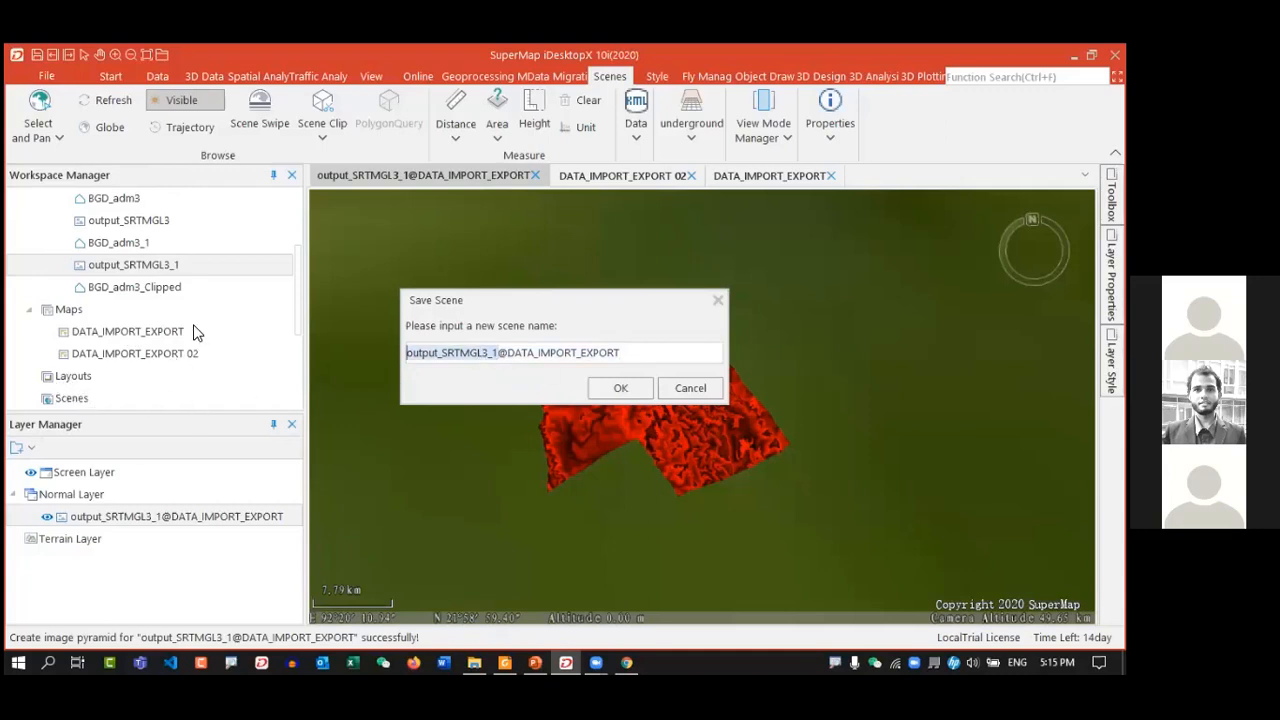
key(BackSpace)
key(BackSpace)
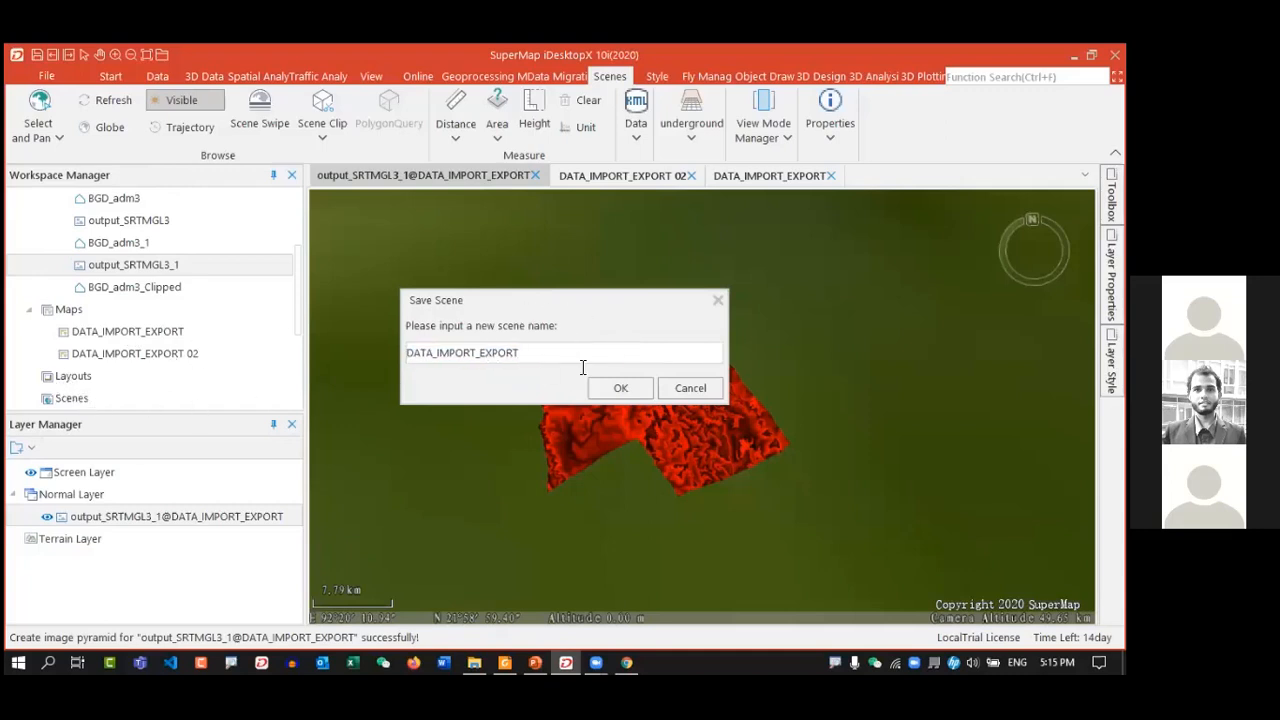
click(610, 388)
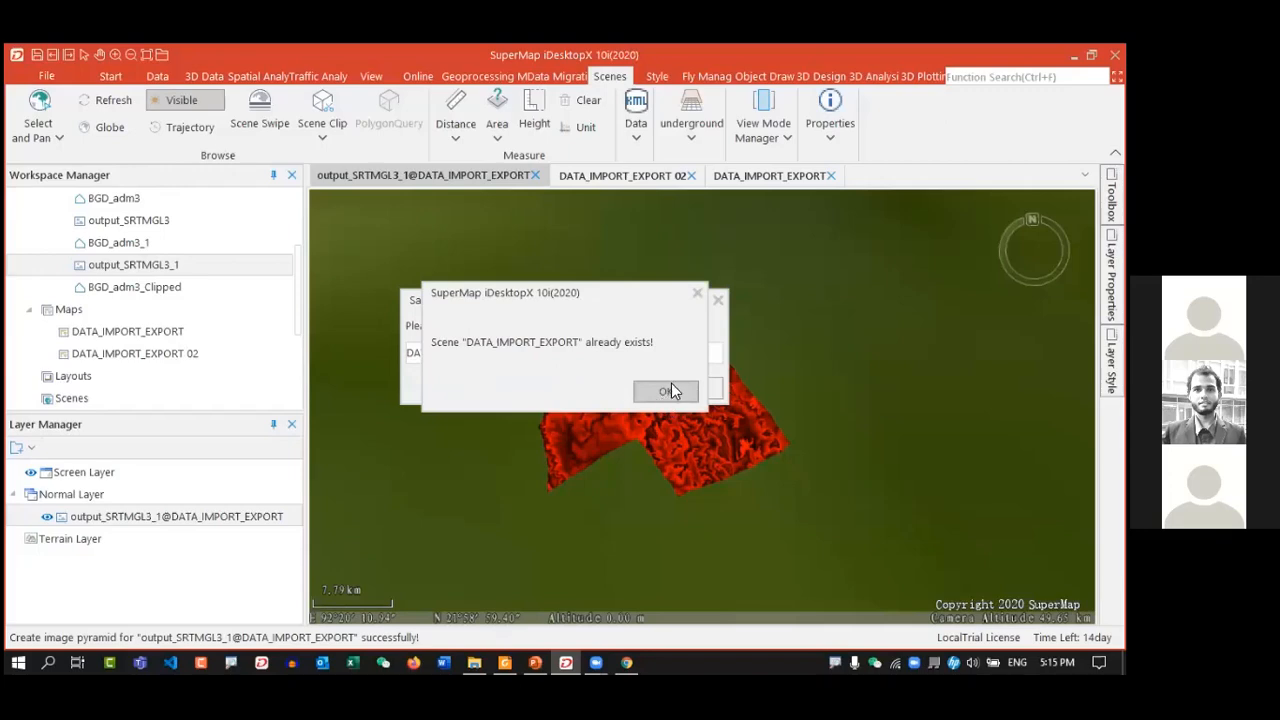
click(697, 294)
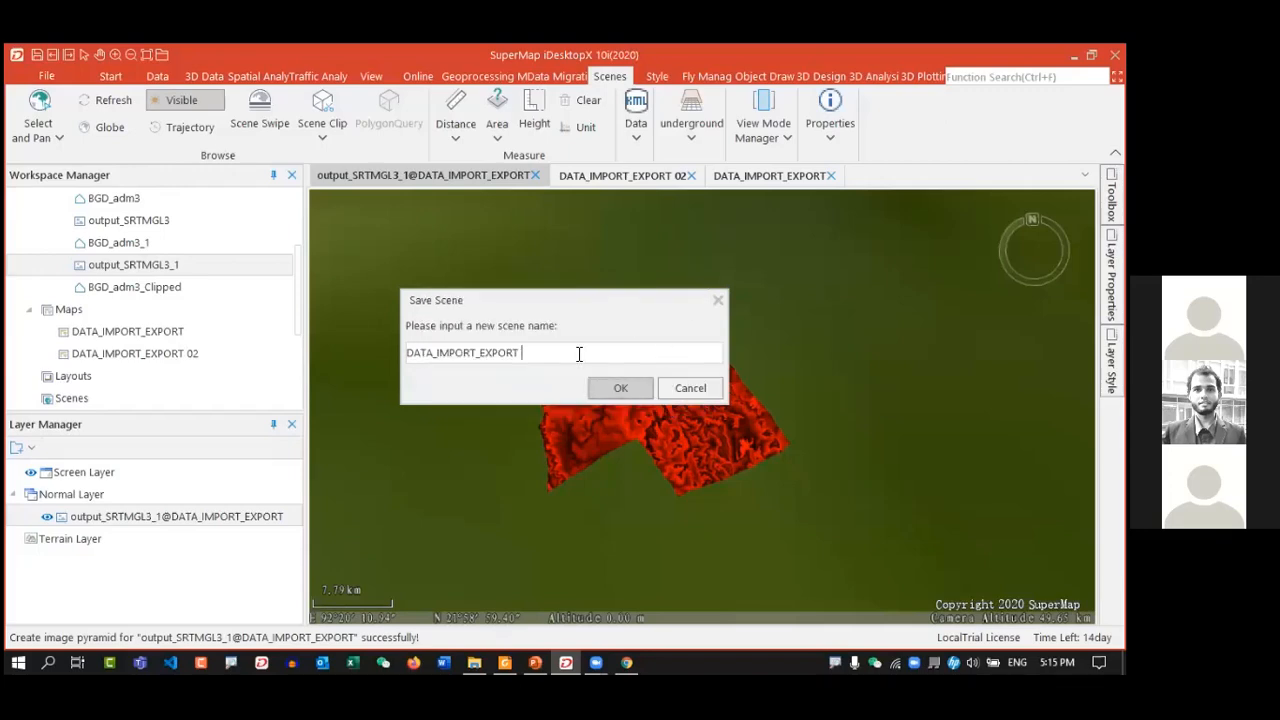
click(618, 388)
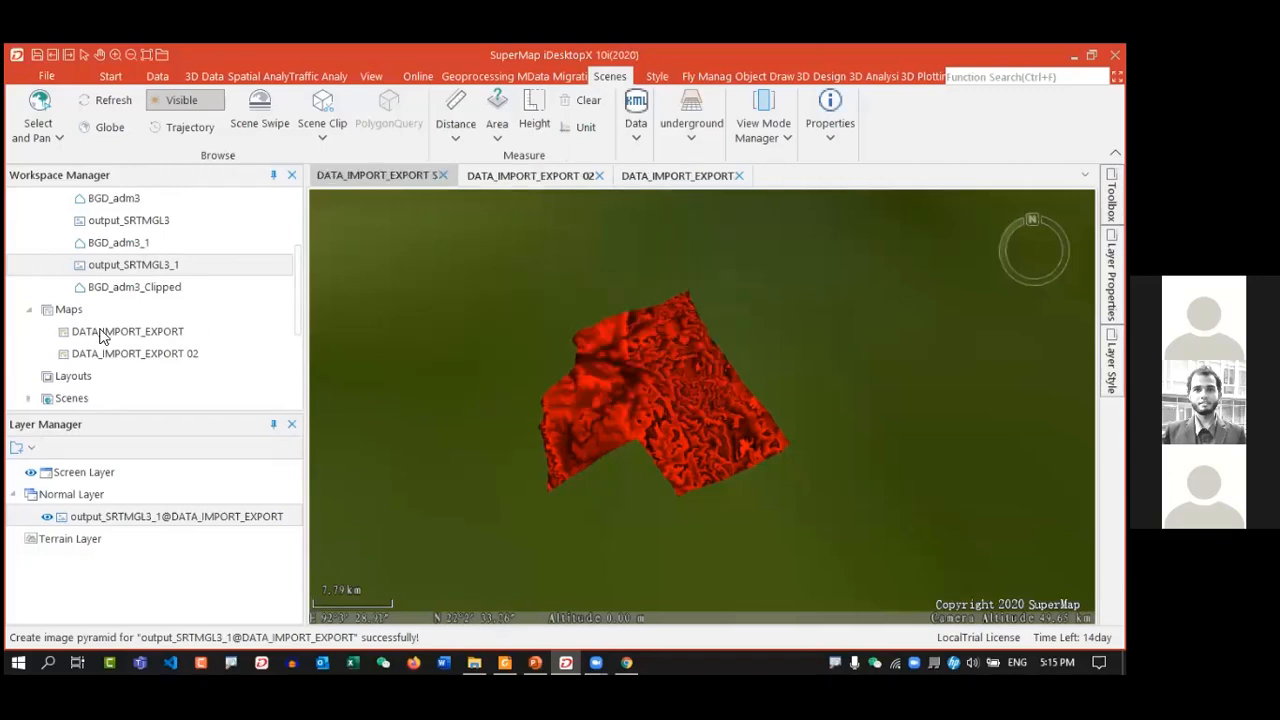
- Expand the workspace's Scenes node and select the saved DATA_IMPORT_EXPORT S scene
scroll(140, 350, down, 1)
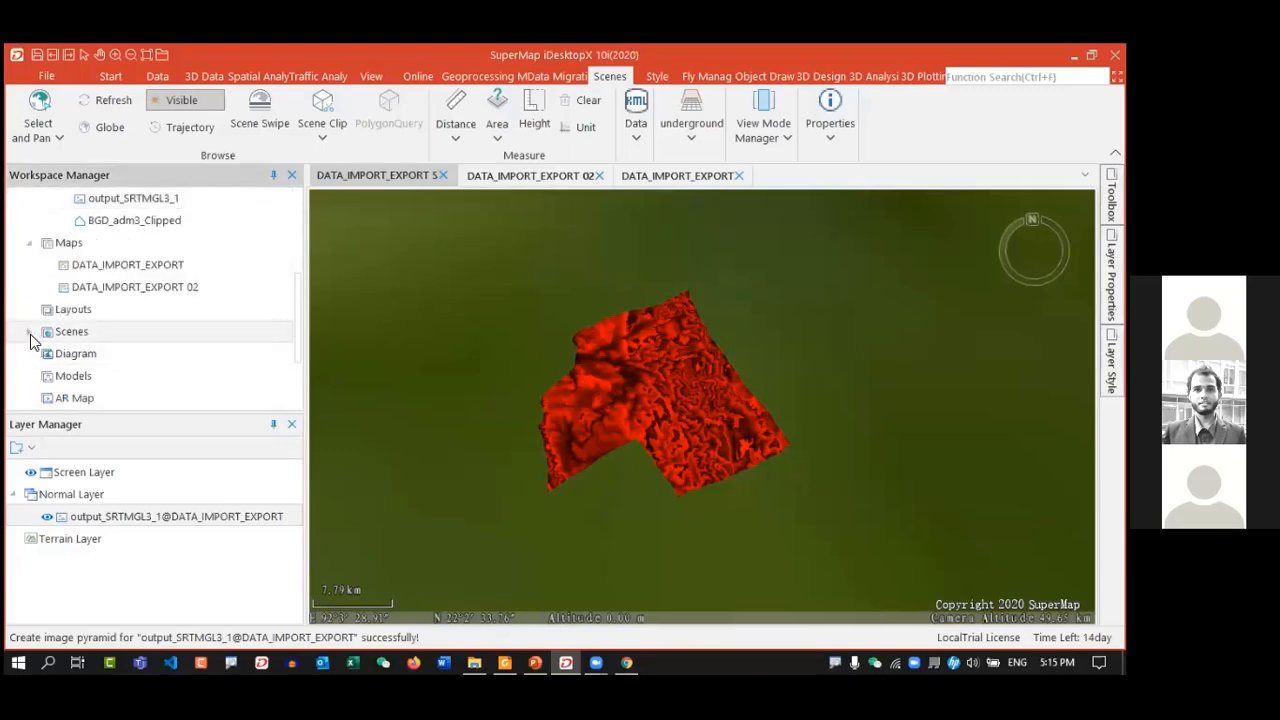
click(29, 332)
click(123, 359)
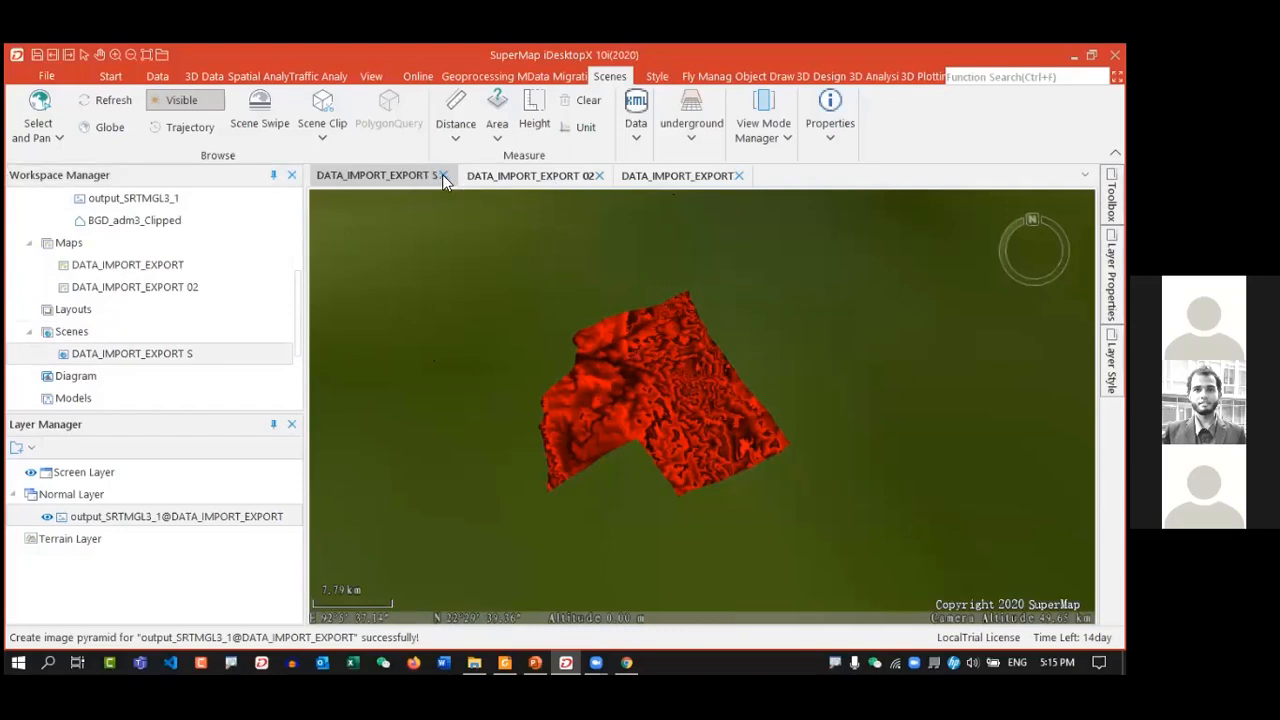
click(505, 178)
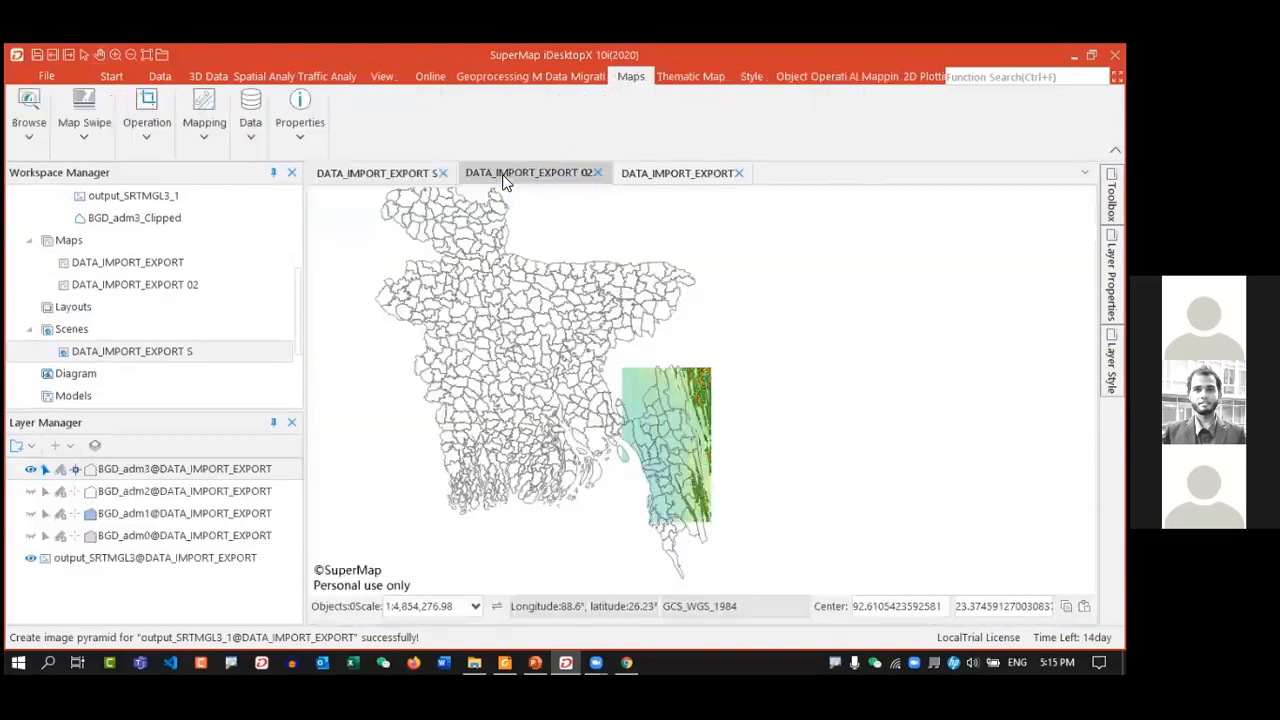
click(597, 175)
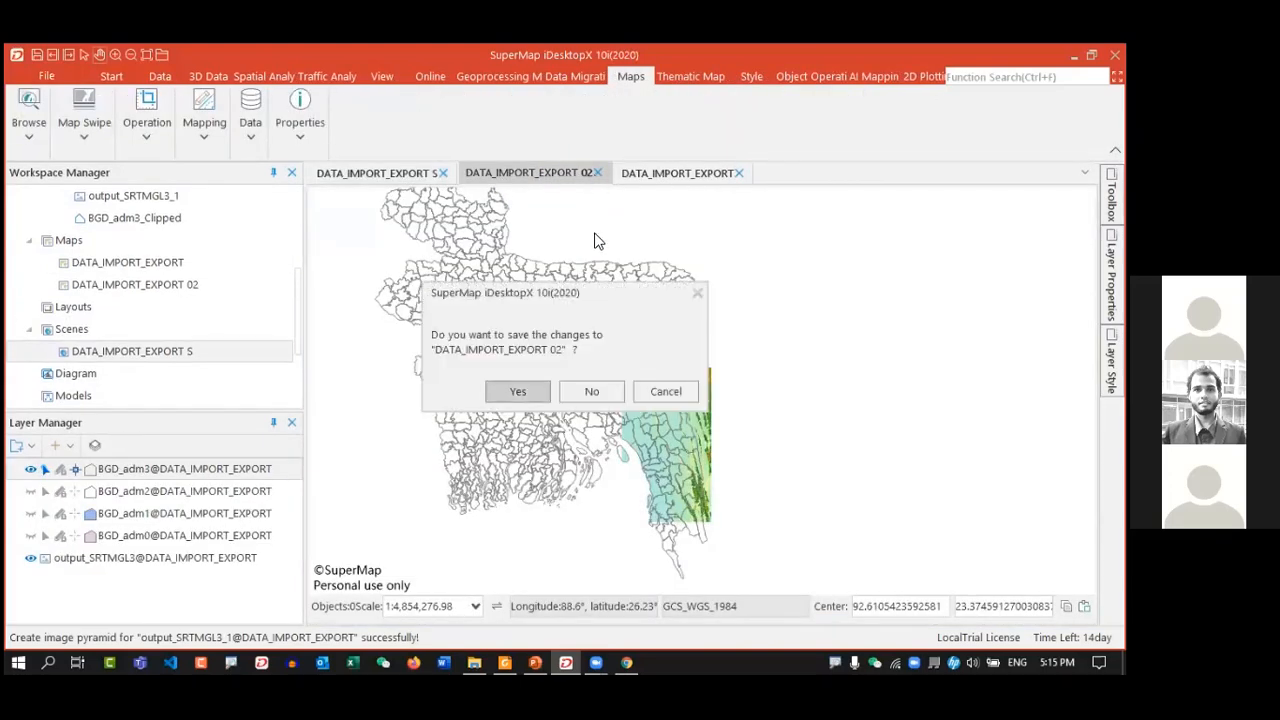
click(666, 391)
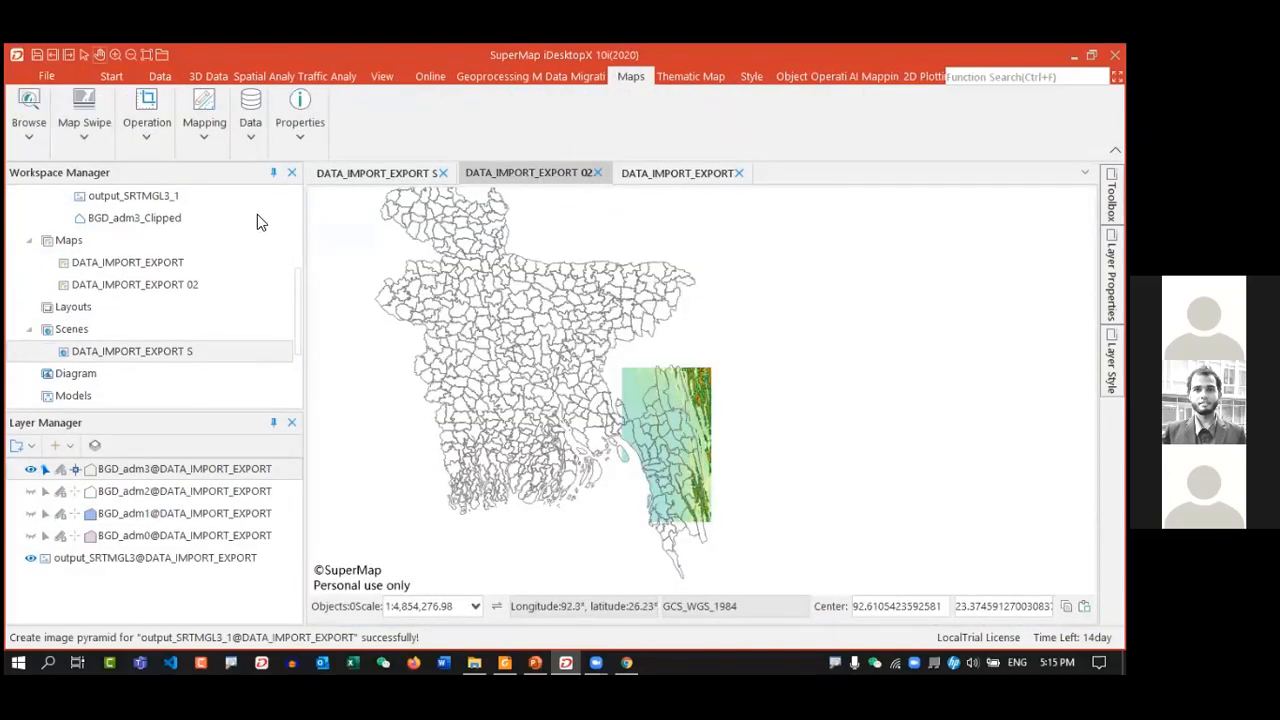
click(352, 176)
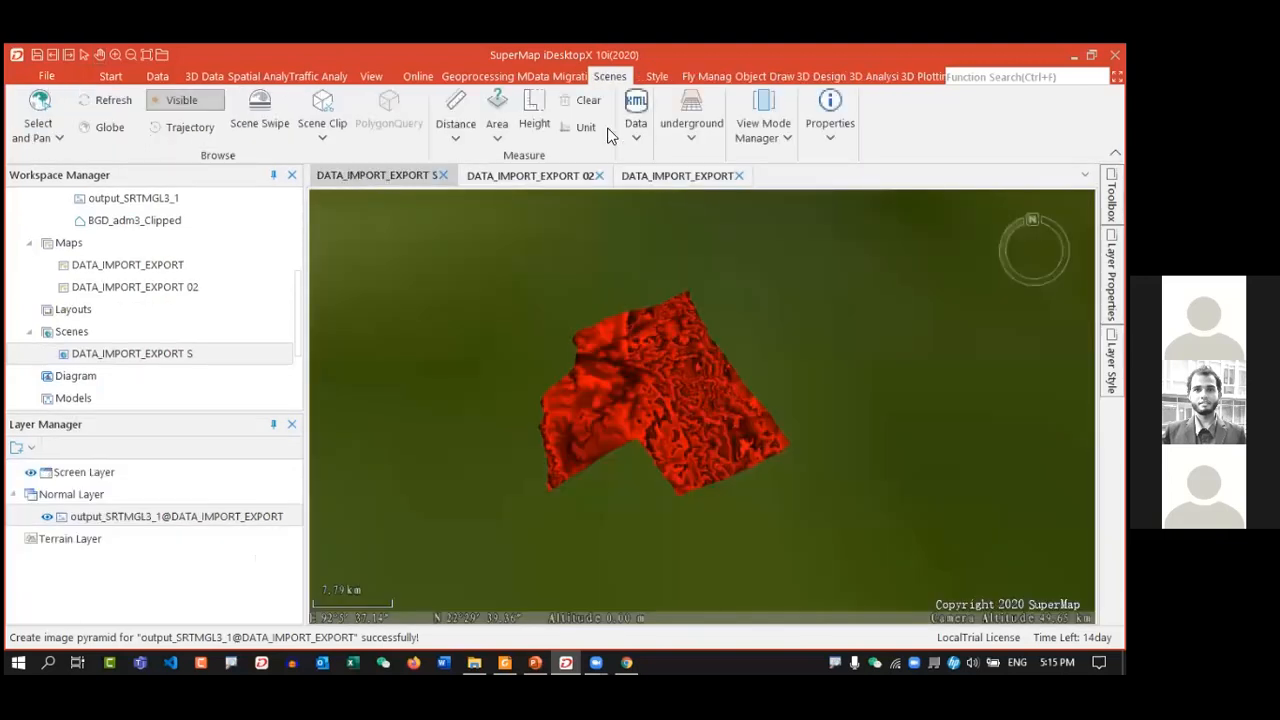
- Show the DATA_IMPORT_EXPORT map and look through the geoprocessing, data migration and raster hydrology analysis tools
click(866, 77)
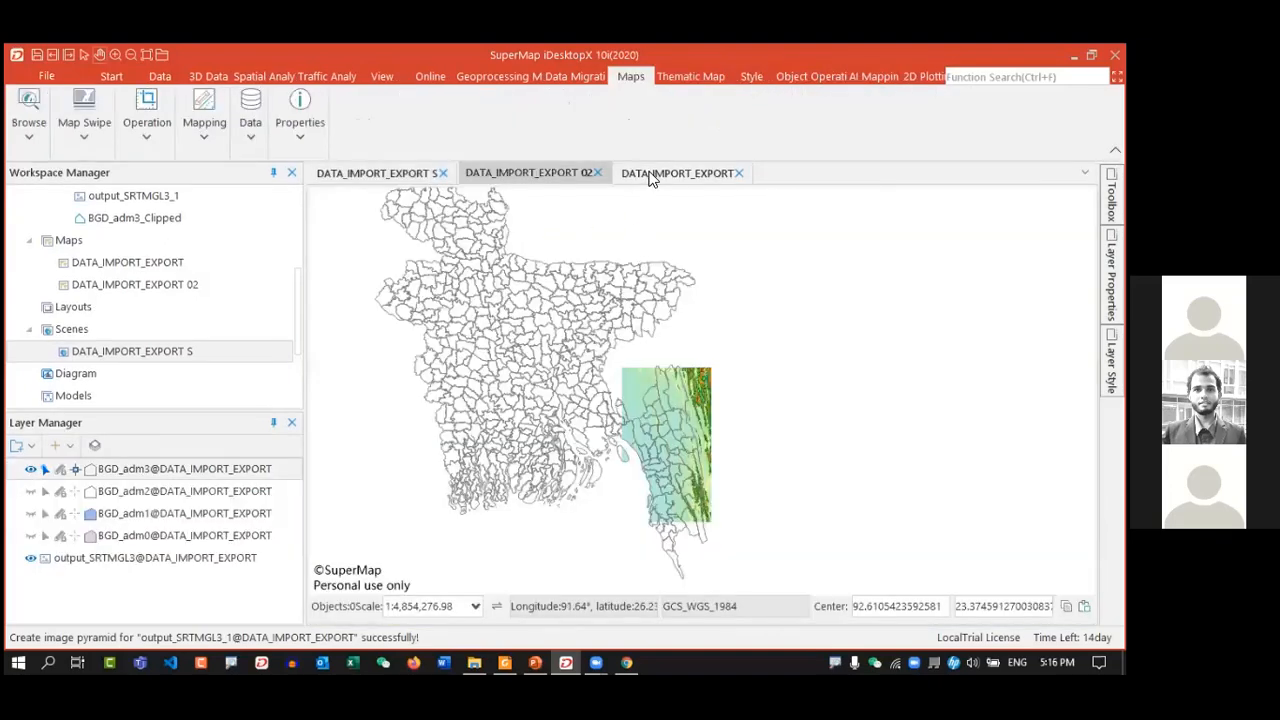
click(650, 174)
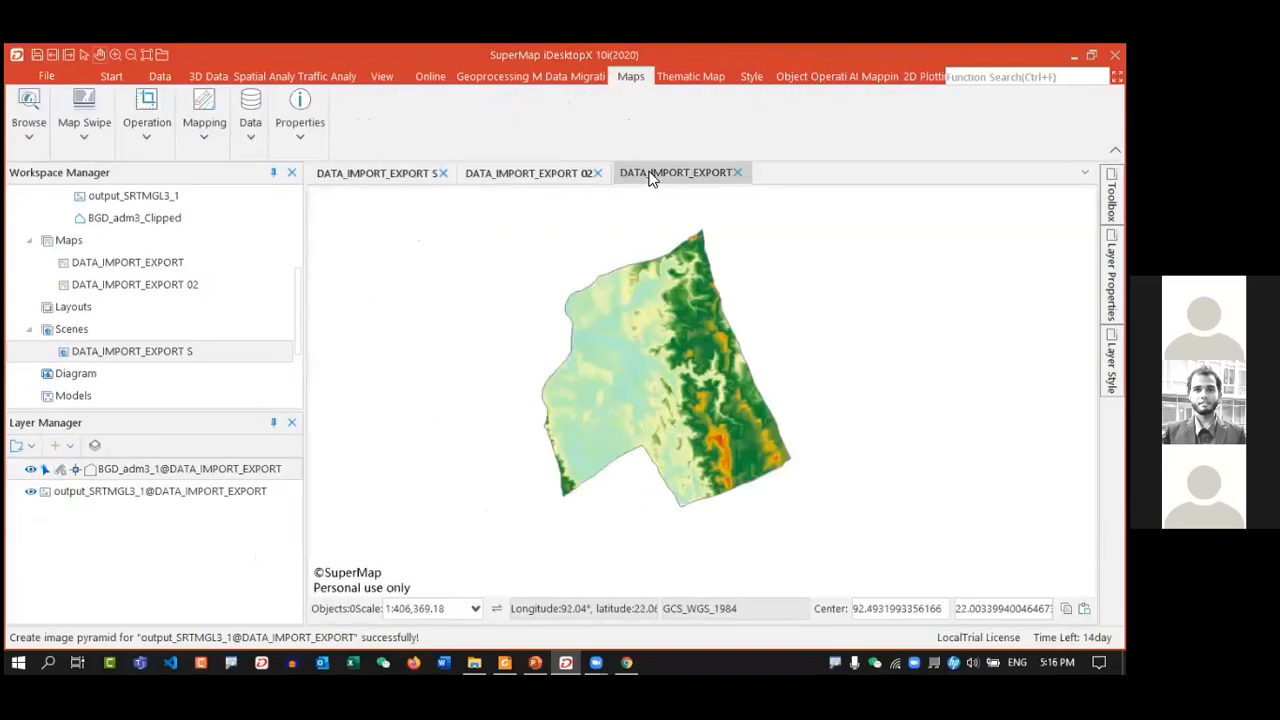
click(536, 81)
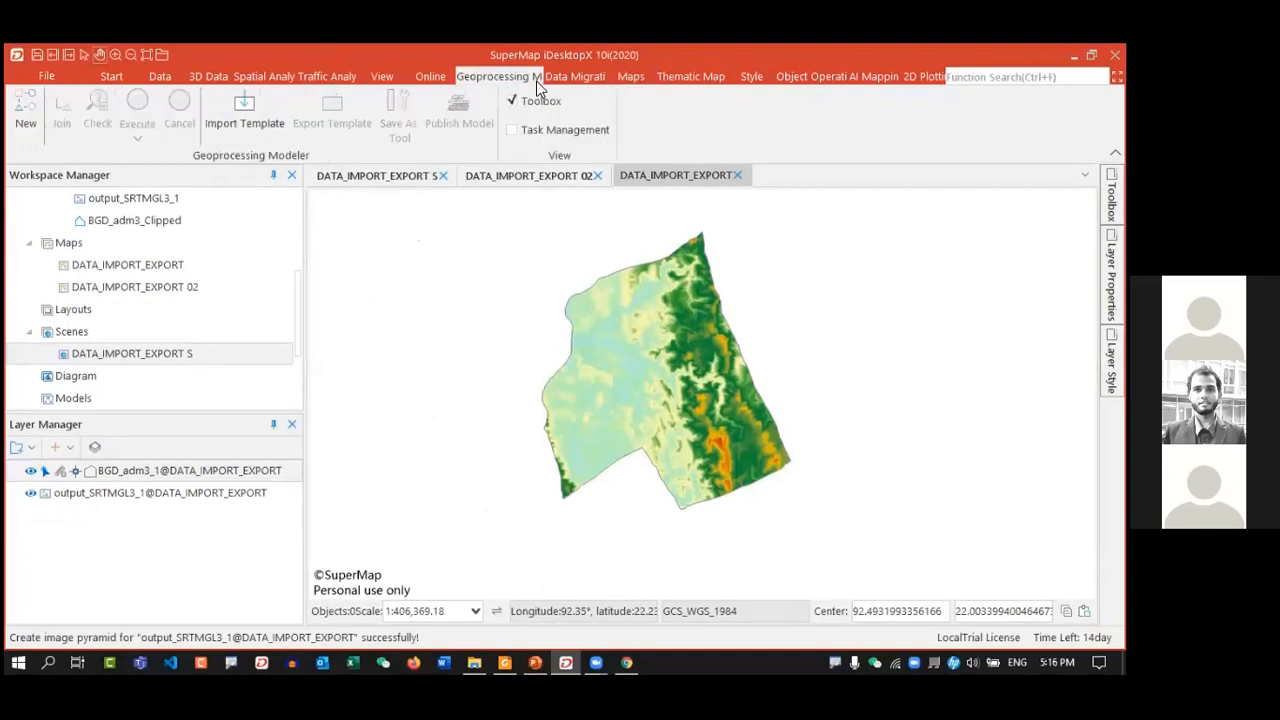
click(579, 75)
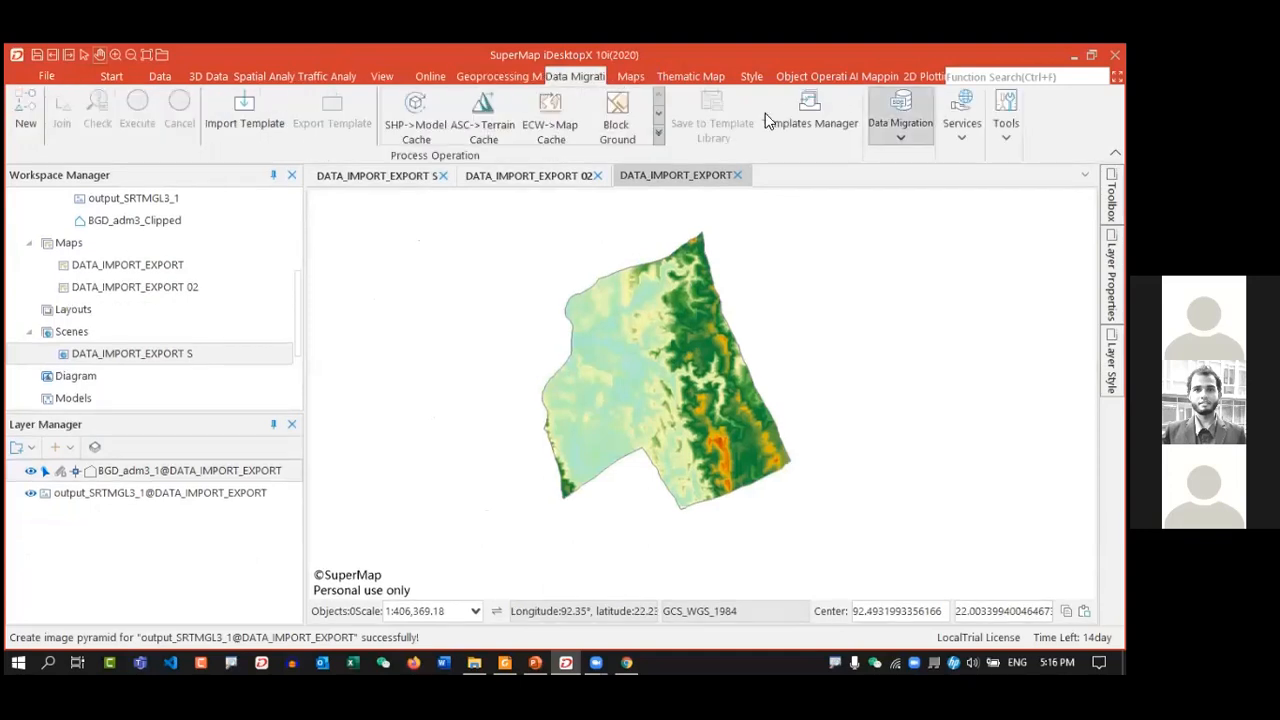
click(261, 77)
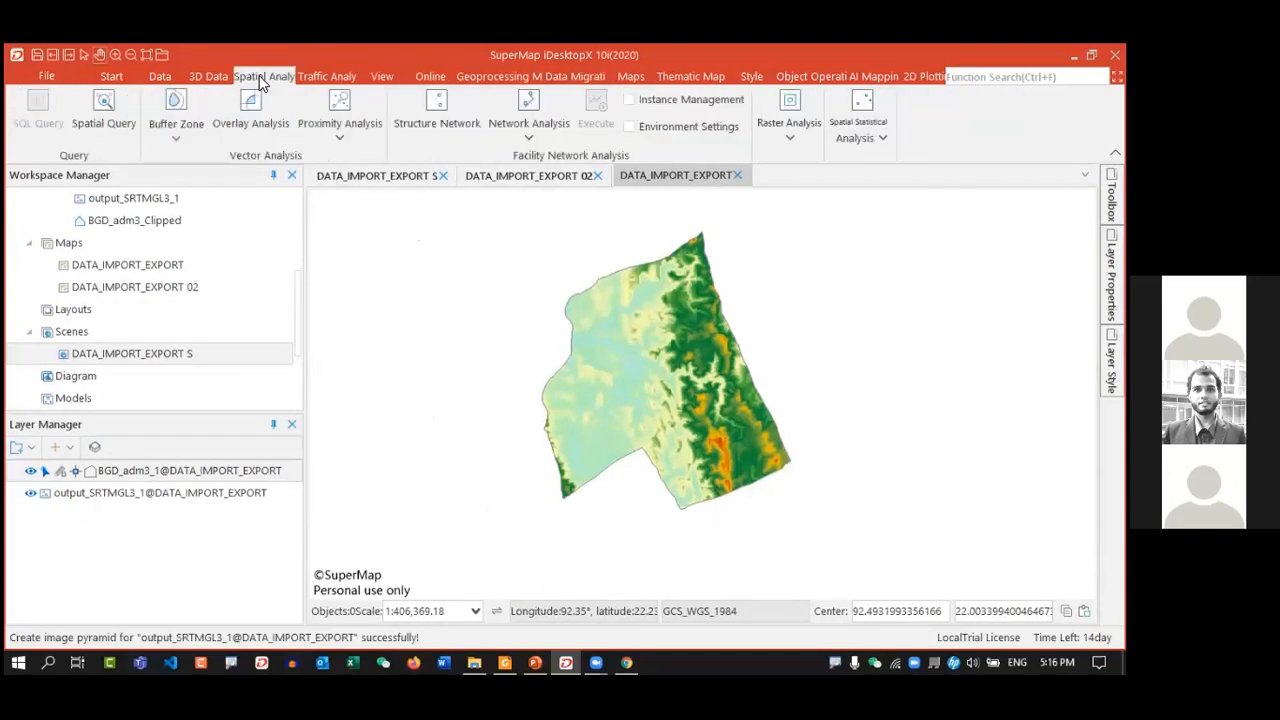
click(816, 135)
click(950, 196)
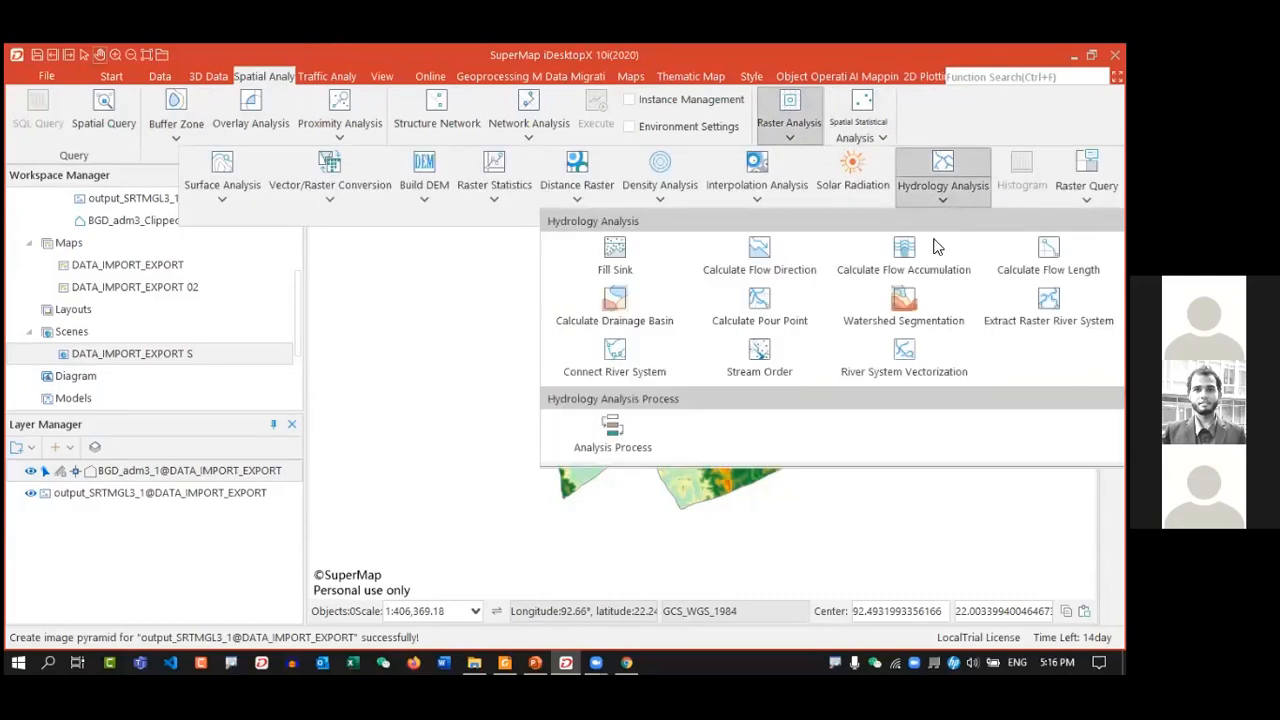
drag(662, 485, 689, 482)
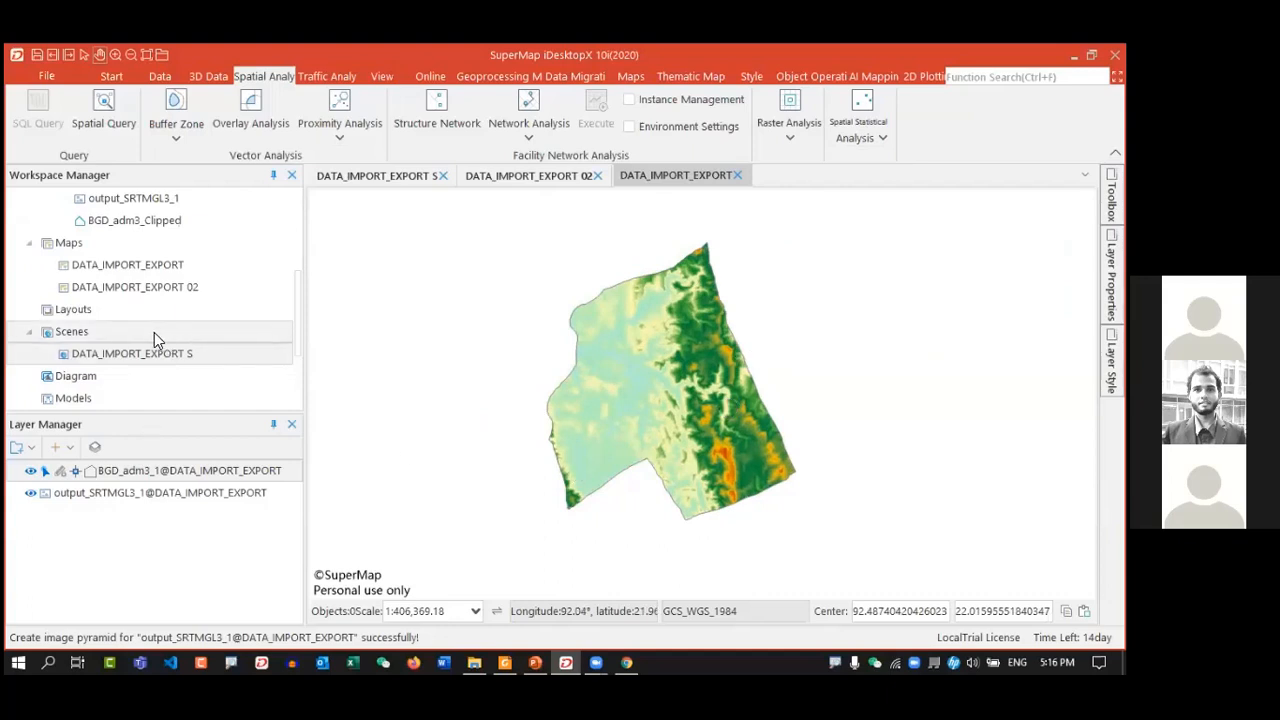
- Collapse the DATA_IMPORT_EXPORT datasource and review the datasource, maps and scene stored in the workspace
scroll(134, 360, down, 1)
scroll(150, 300, up, 4)
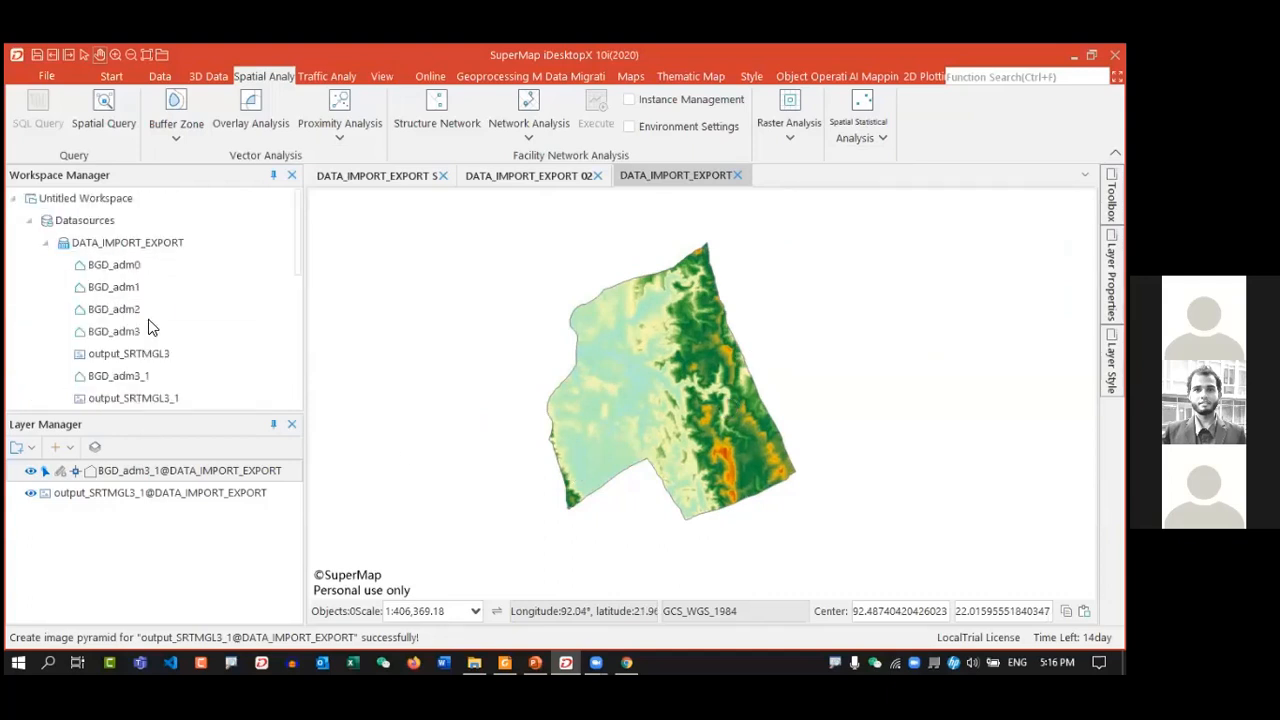
click(47, 245)
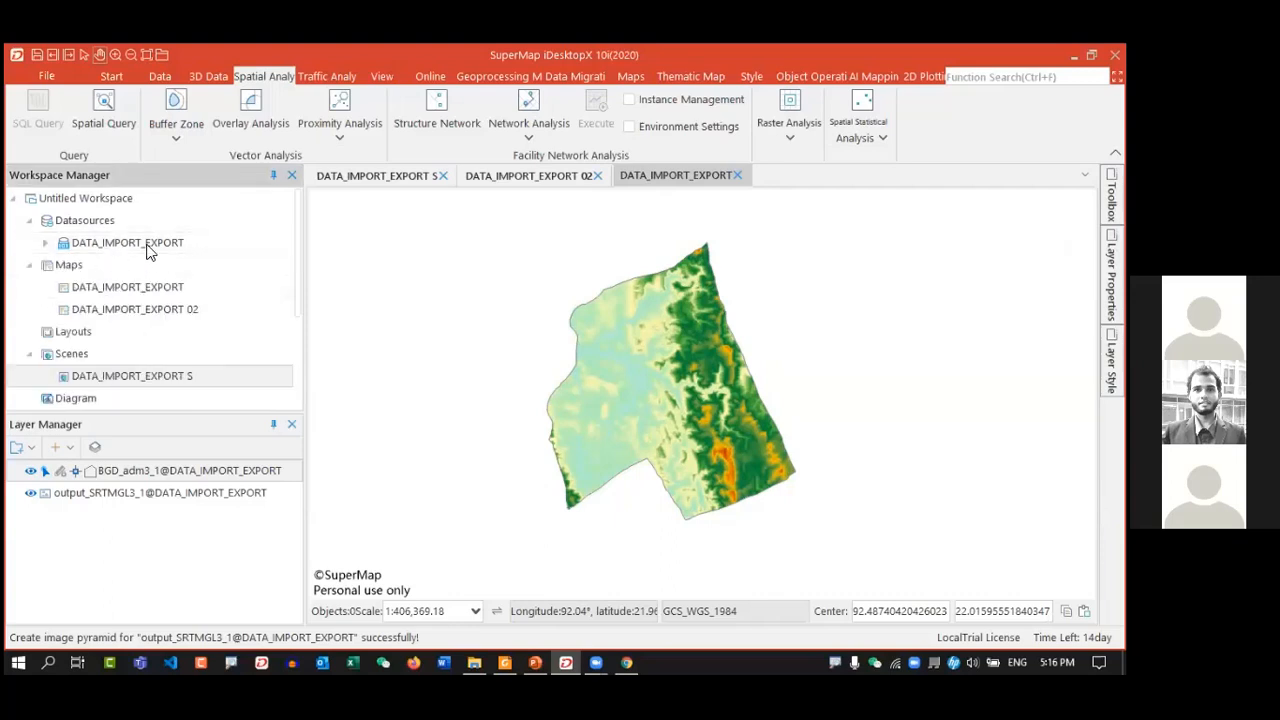
click(127, 245)
click(129, 287)
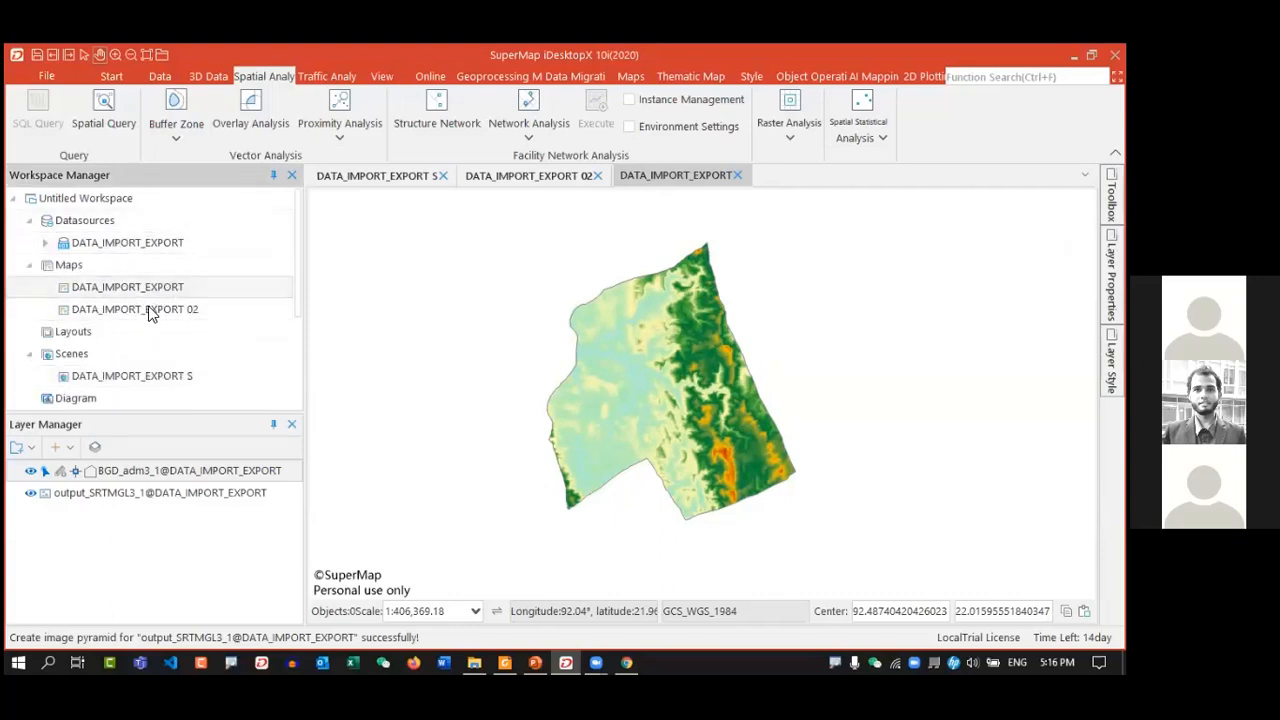
click(115, 375)
scroll(186, 363, down, 2)
scroll(157, 350, up, 2)
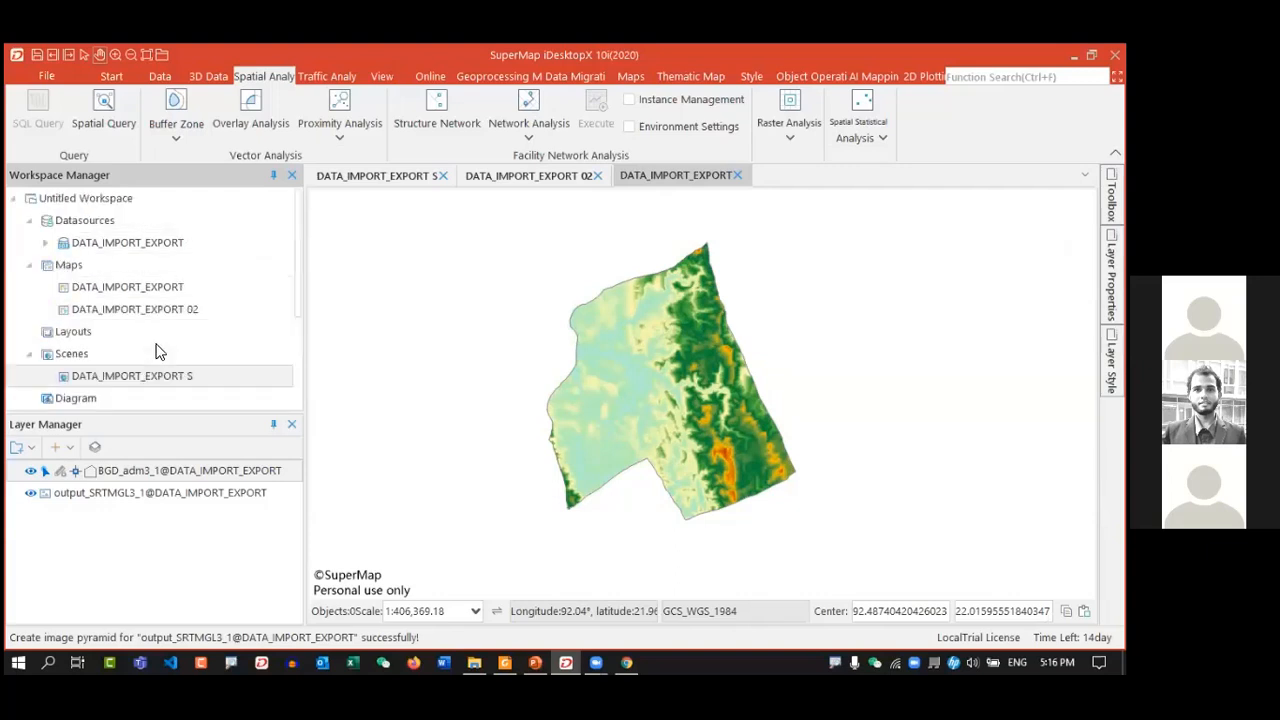
click(118, 200)
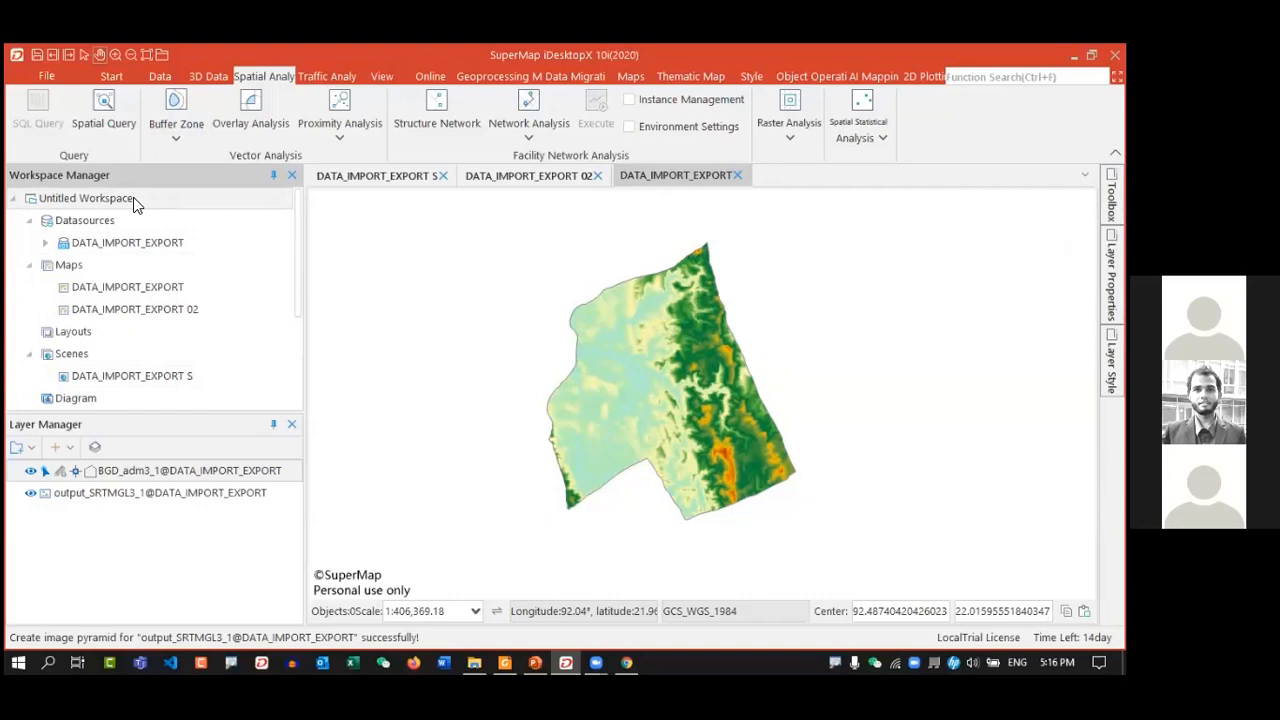
scroll(195, 330, down, 3)
scroll(154, 217, up, 3)
- Save the workspace with its scene and both maps as the file workspace "Day 01.smwu" in the DATA DAY 01 folder
right_click(127, 198)
click(105, 200)
right_click(162, 200)
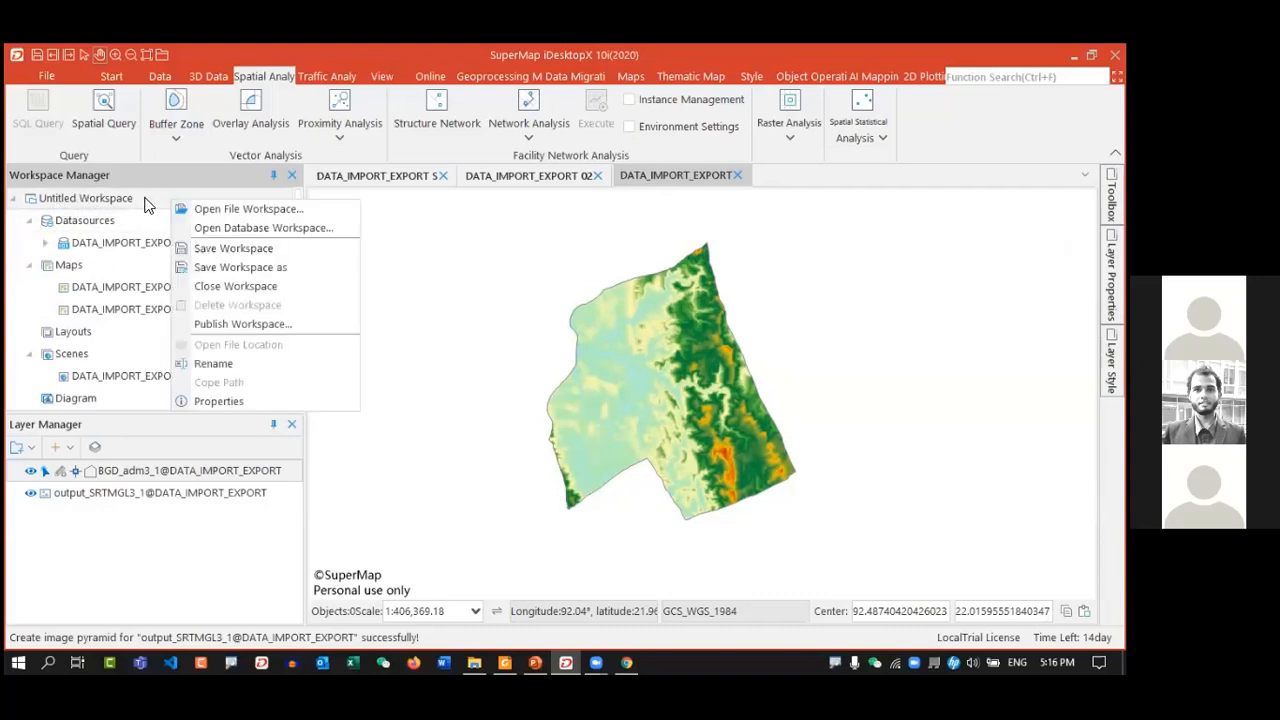
click(303, 252)
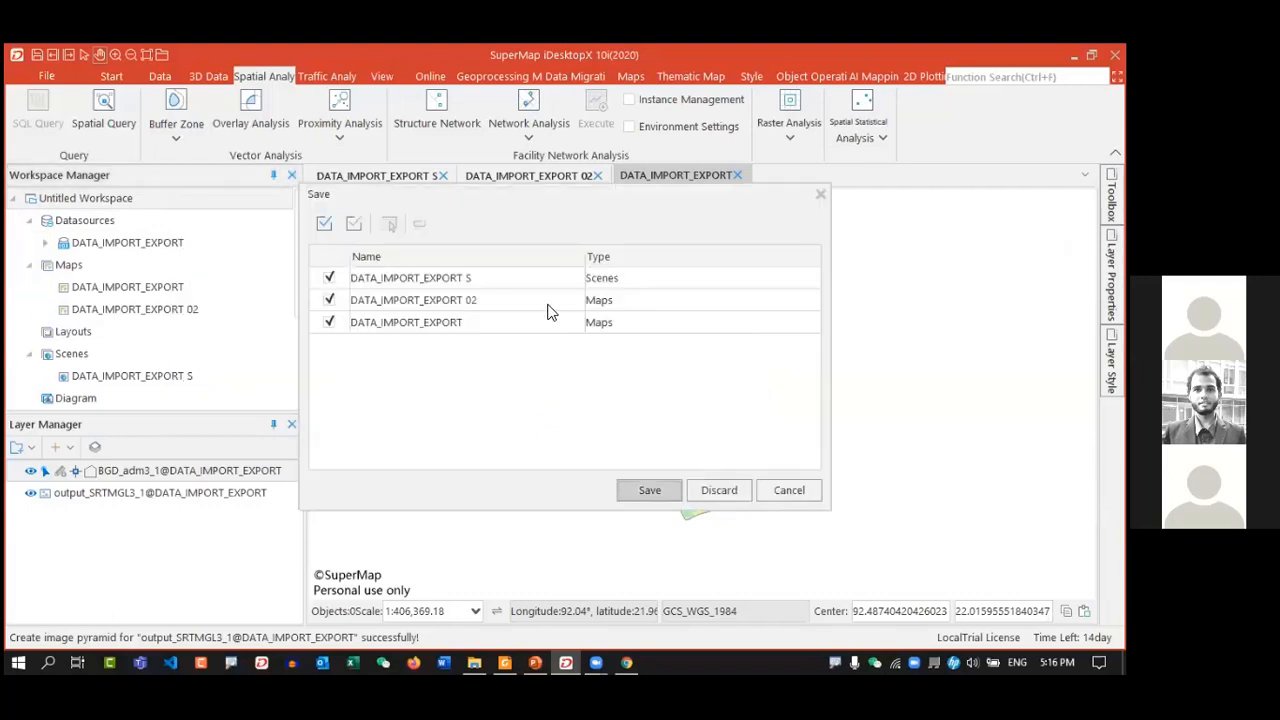
drag(450, 199, 556, 192)
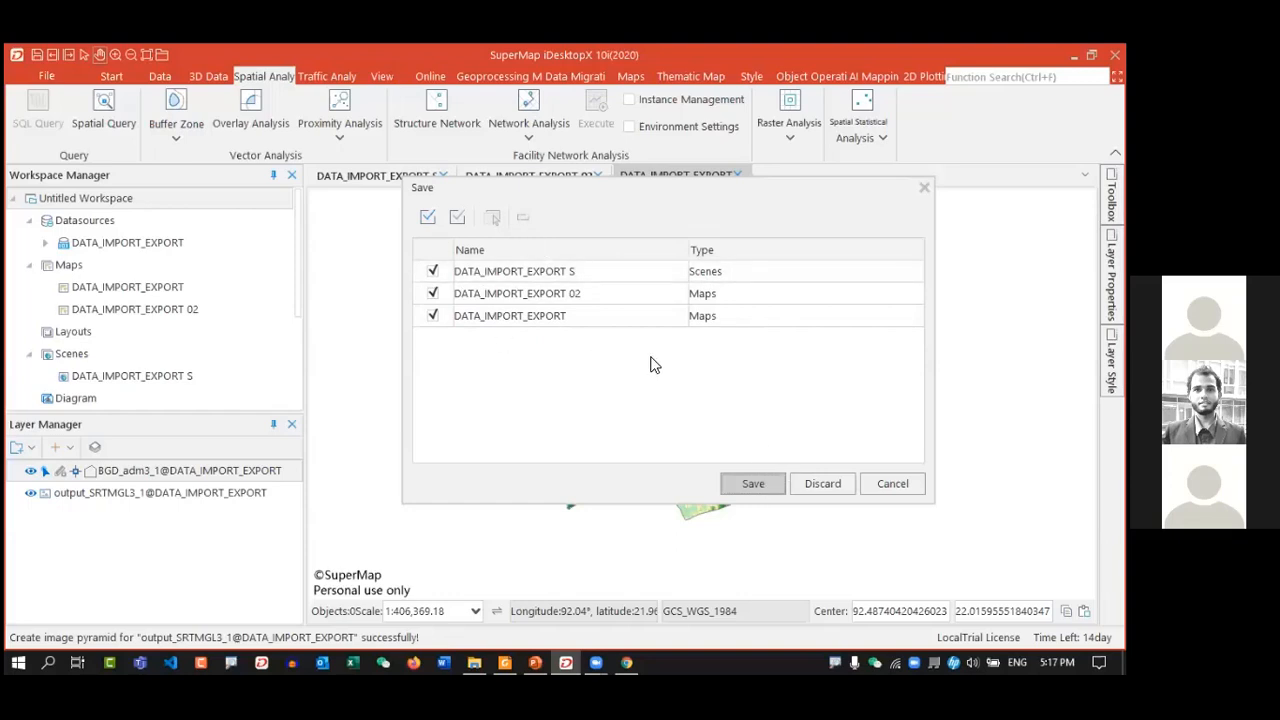
drag(614, 192, 588, 210)
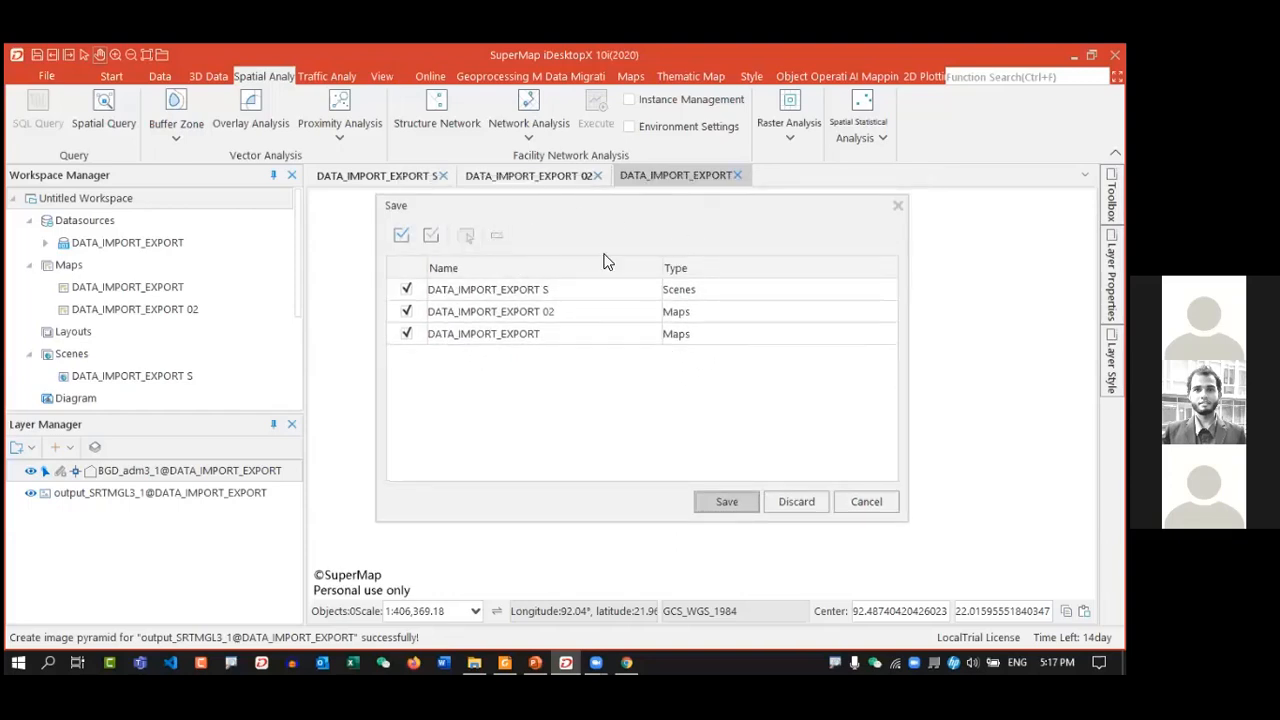
click(724, 503)
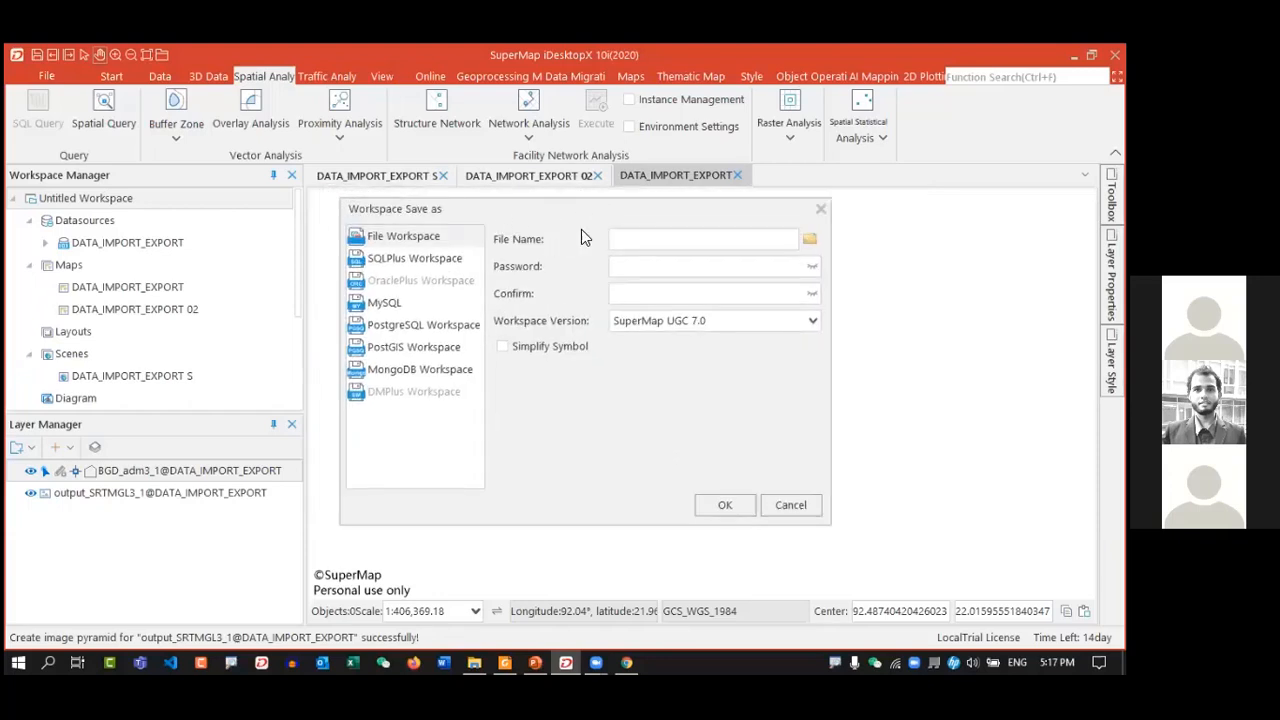
click(809, 239)
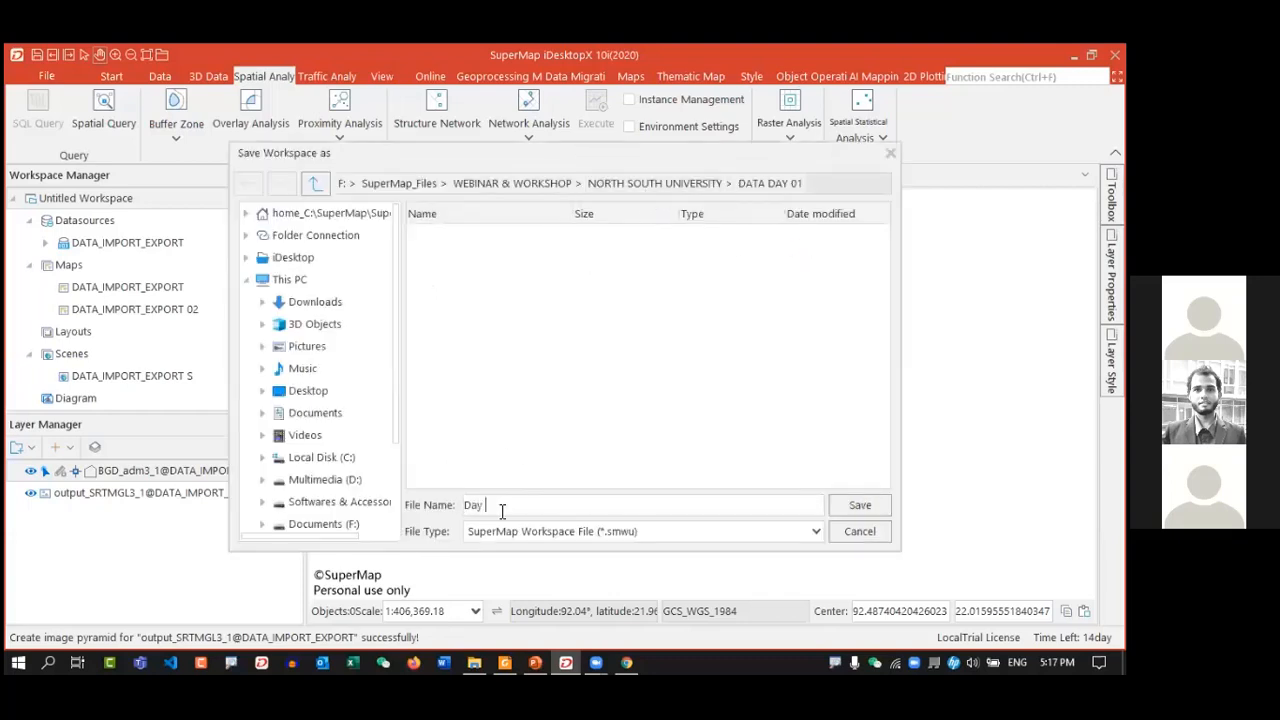
click(852, 505)
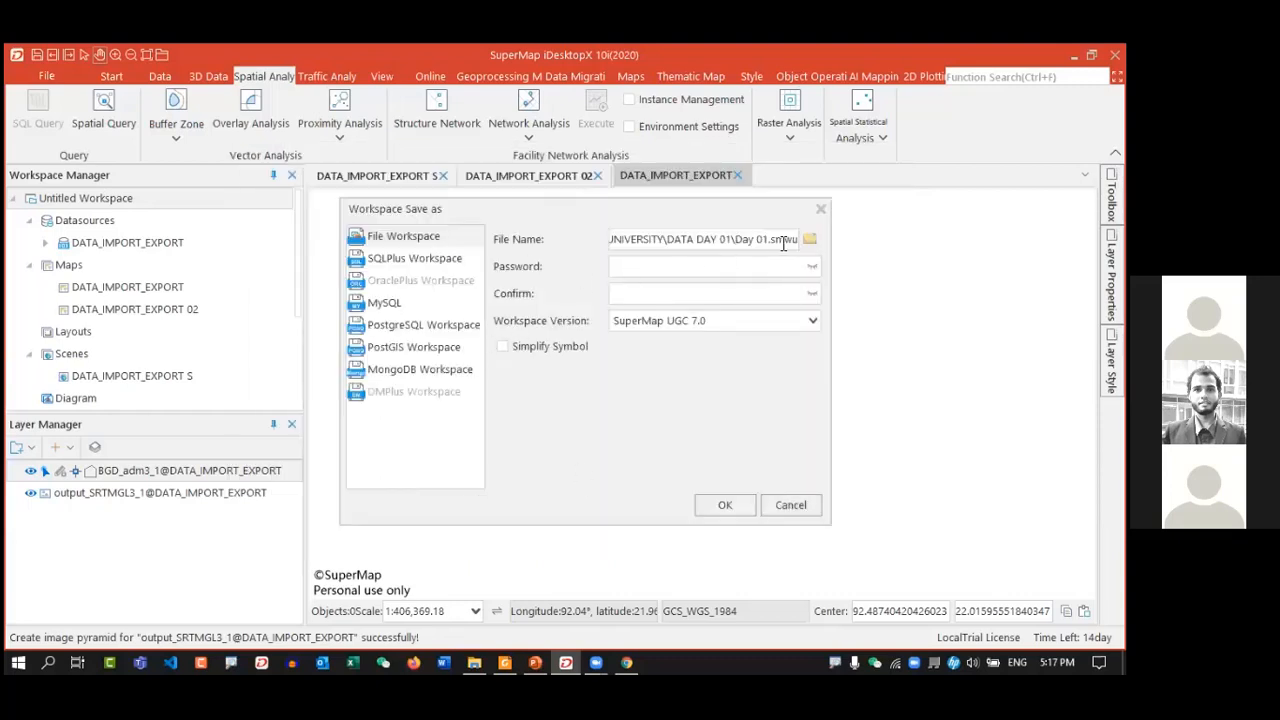
click(716, 505)
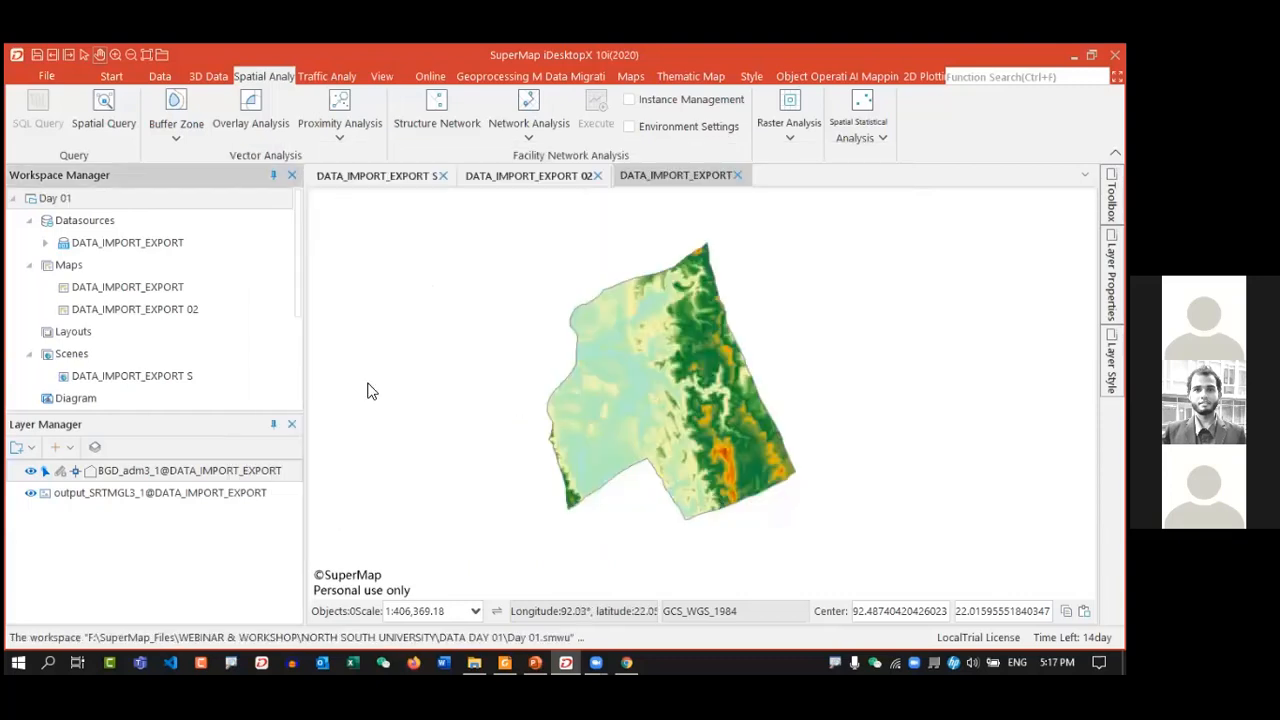
- Switch to File Explorer and select the saved Day 01.smwu workspace file in the DATA DAY 01 folder
click(474, 662)
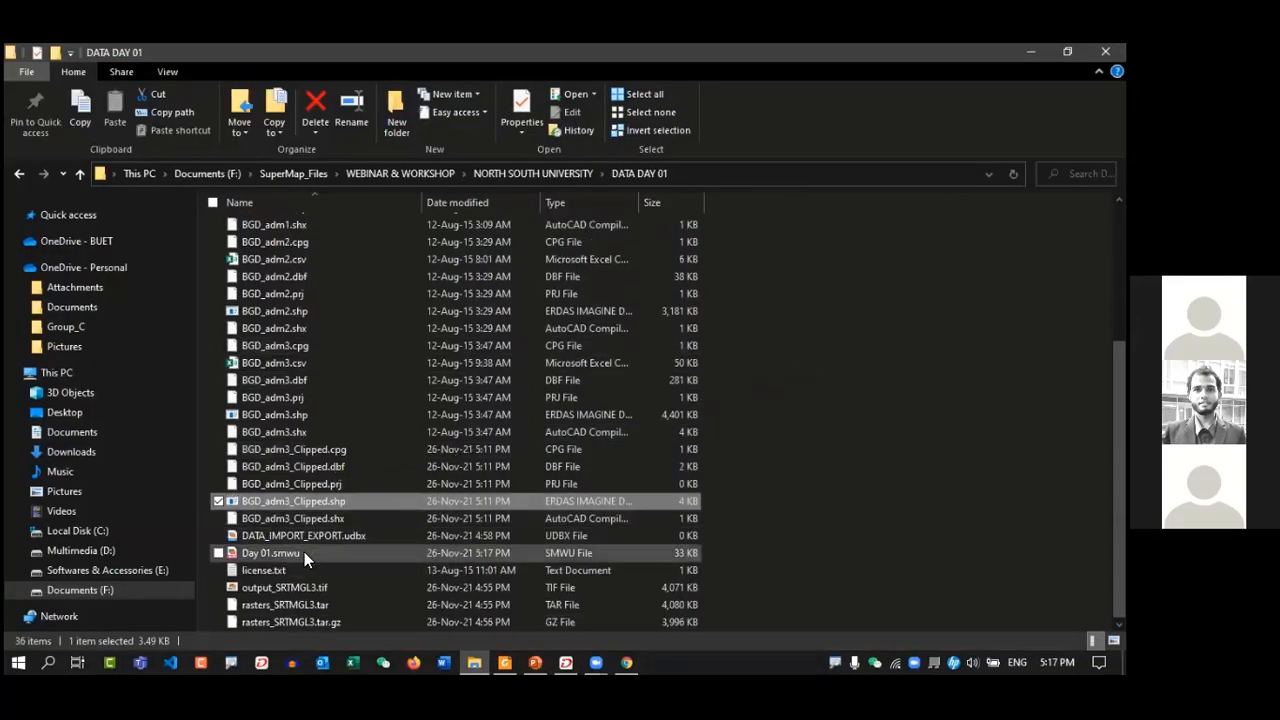
click(315, 553)
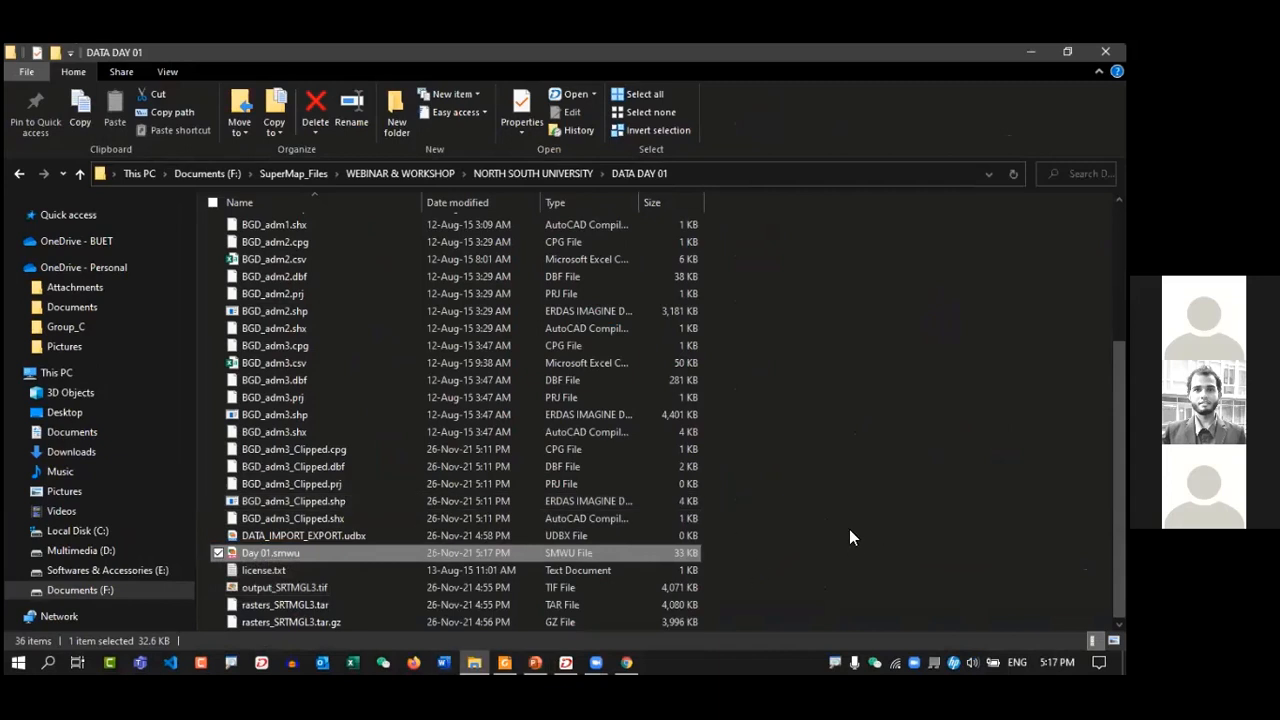
- Switch to the PowerPoint slide show and advance from the Import & Export slide to the next slide
click(538, 650)
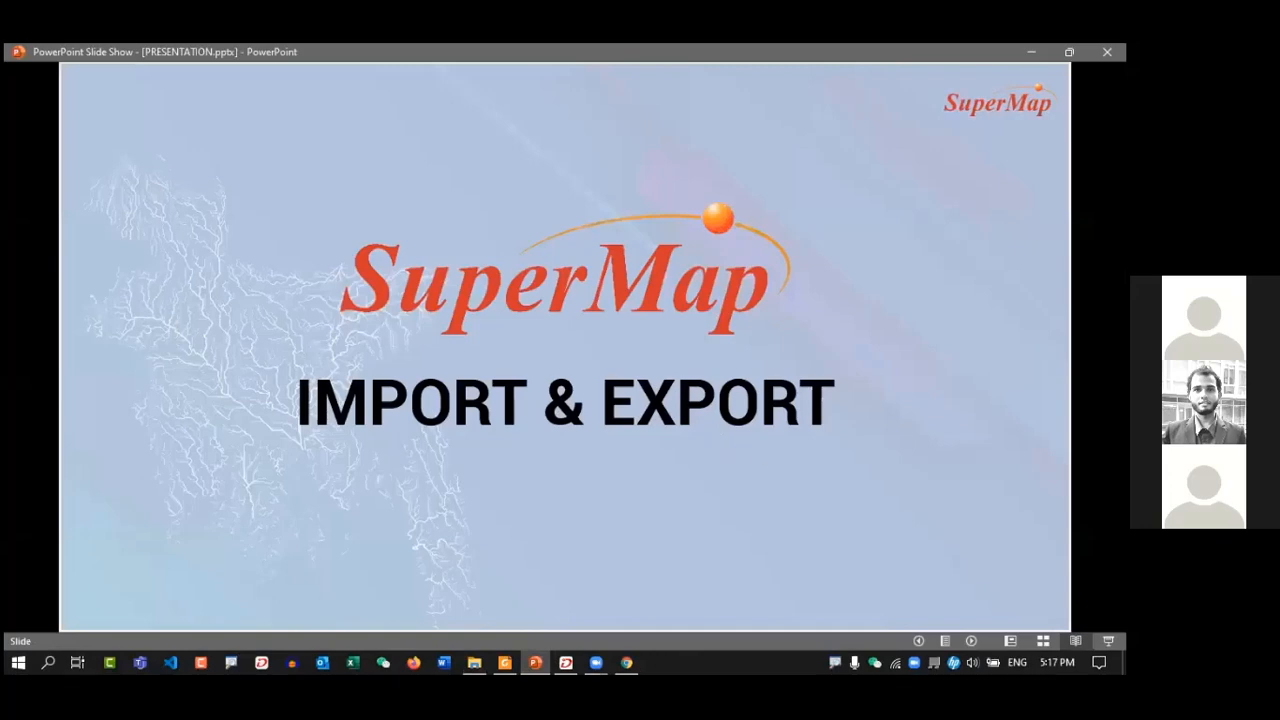
key(Right)
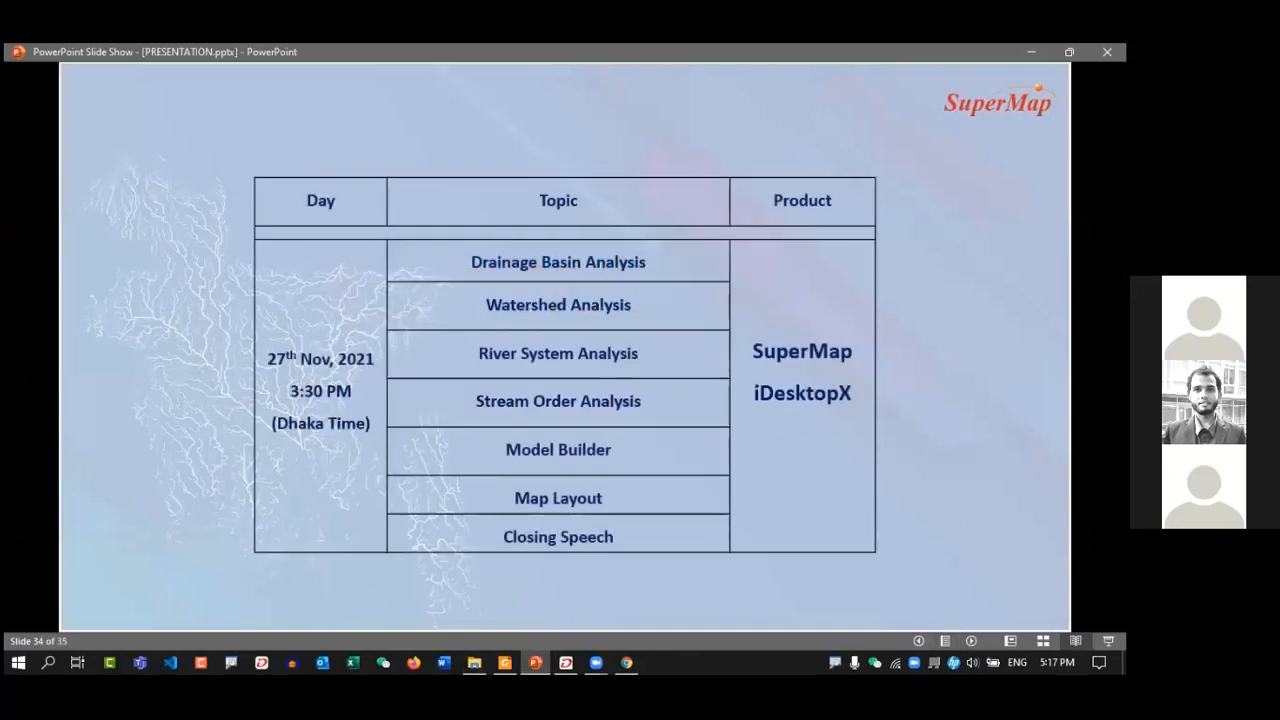